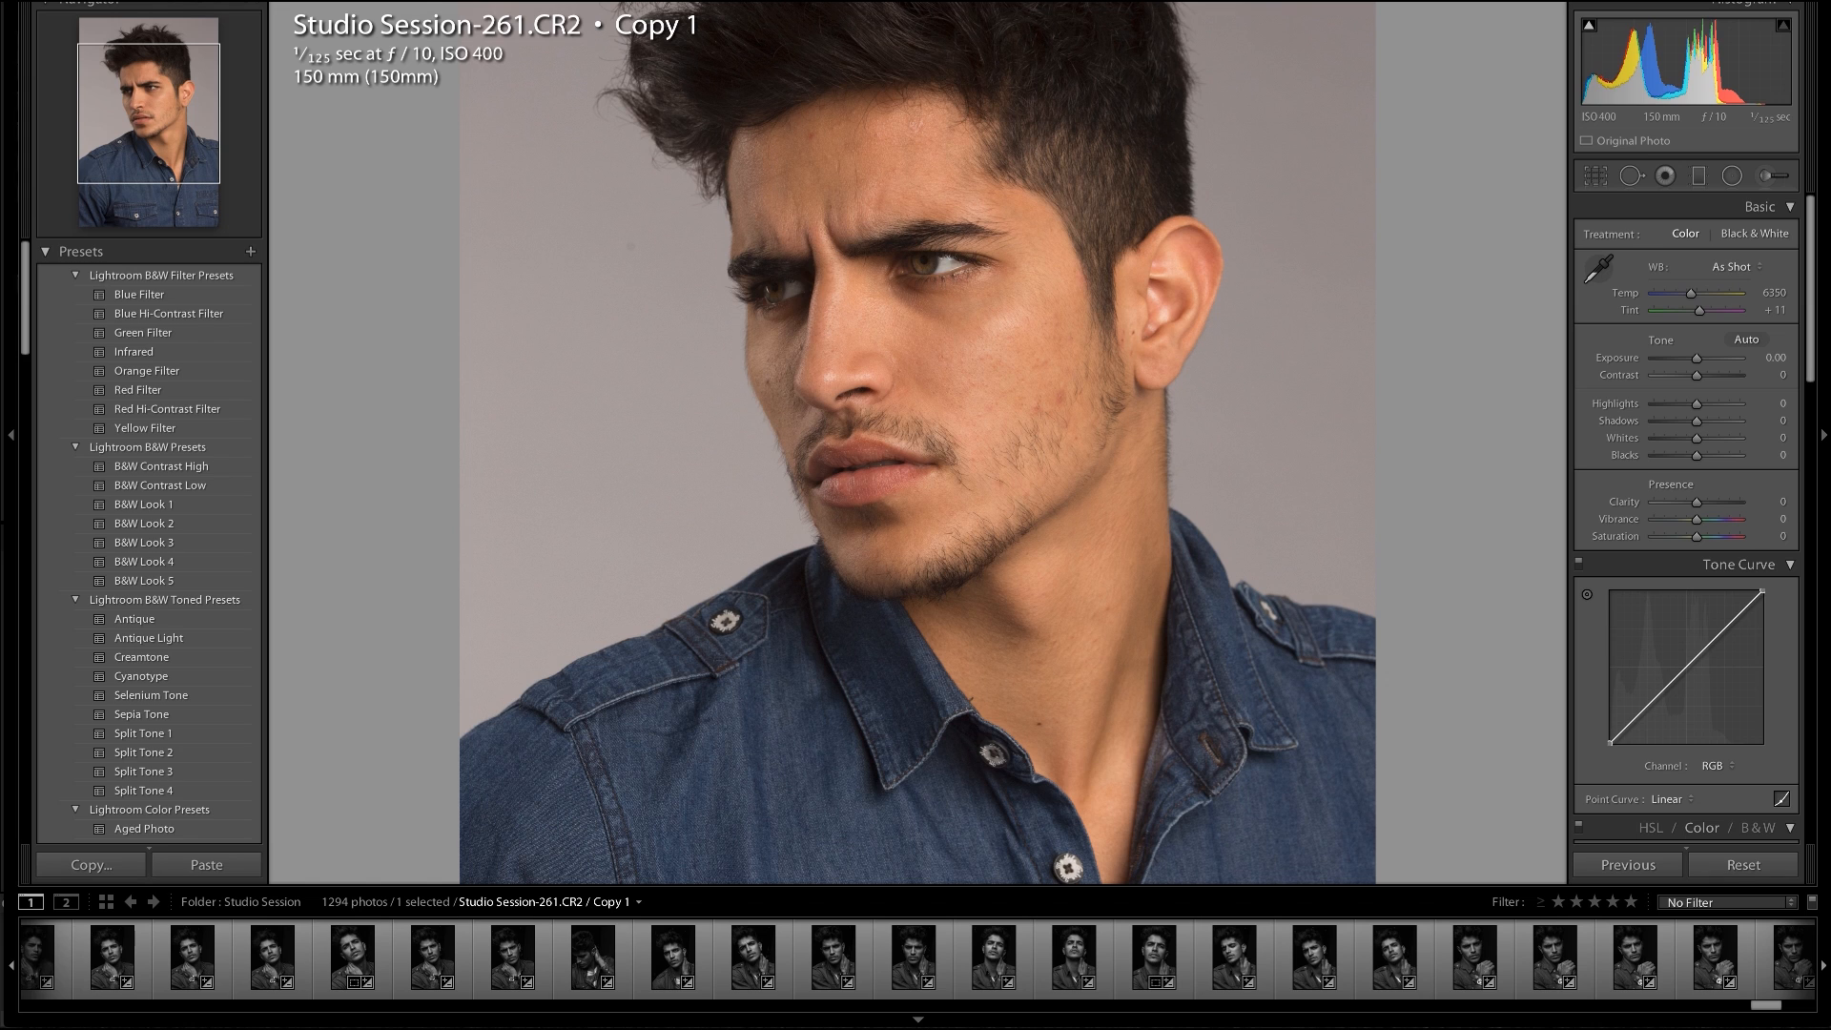
Crop the portrait more tightly around the head and shoulders and rotate it to an angle of 8.48
left_click(170, 9)
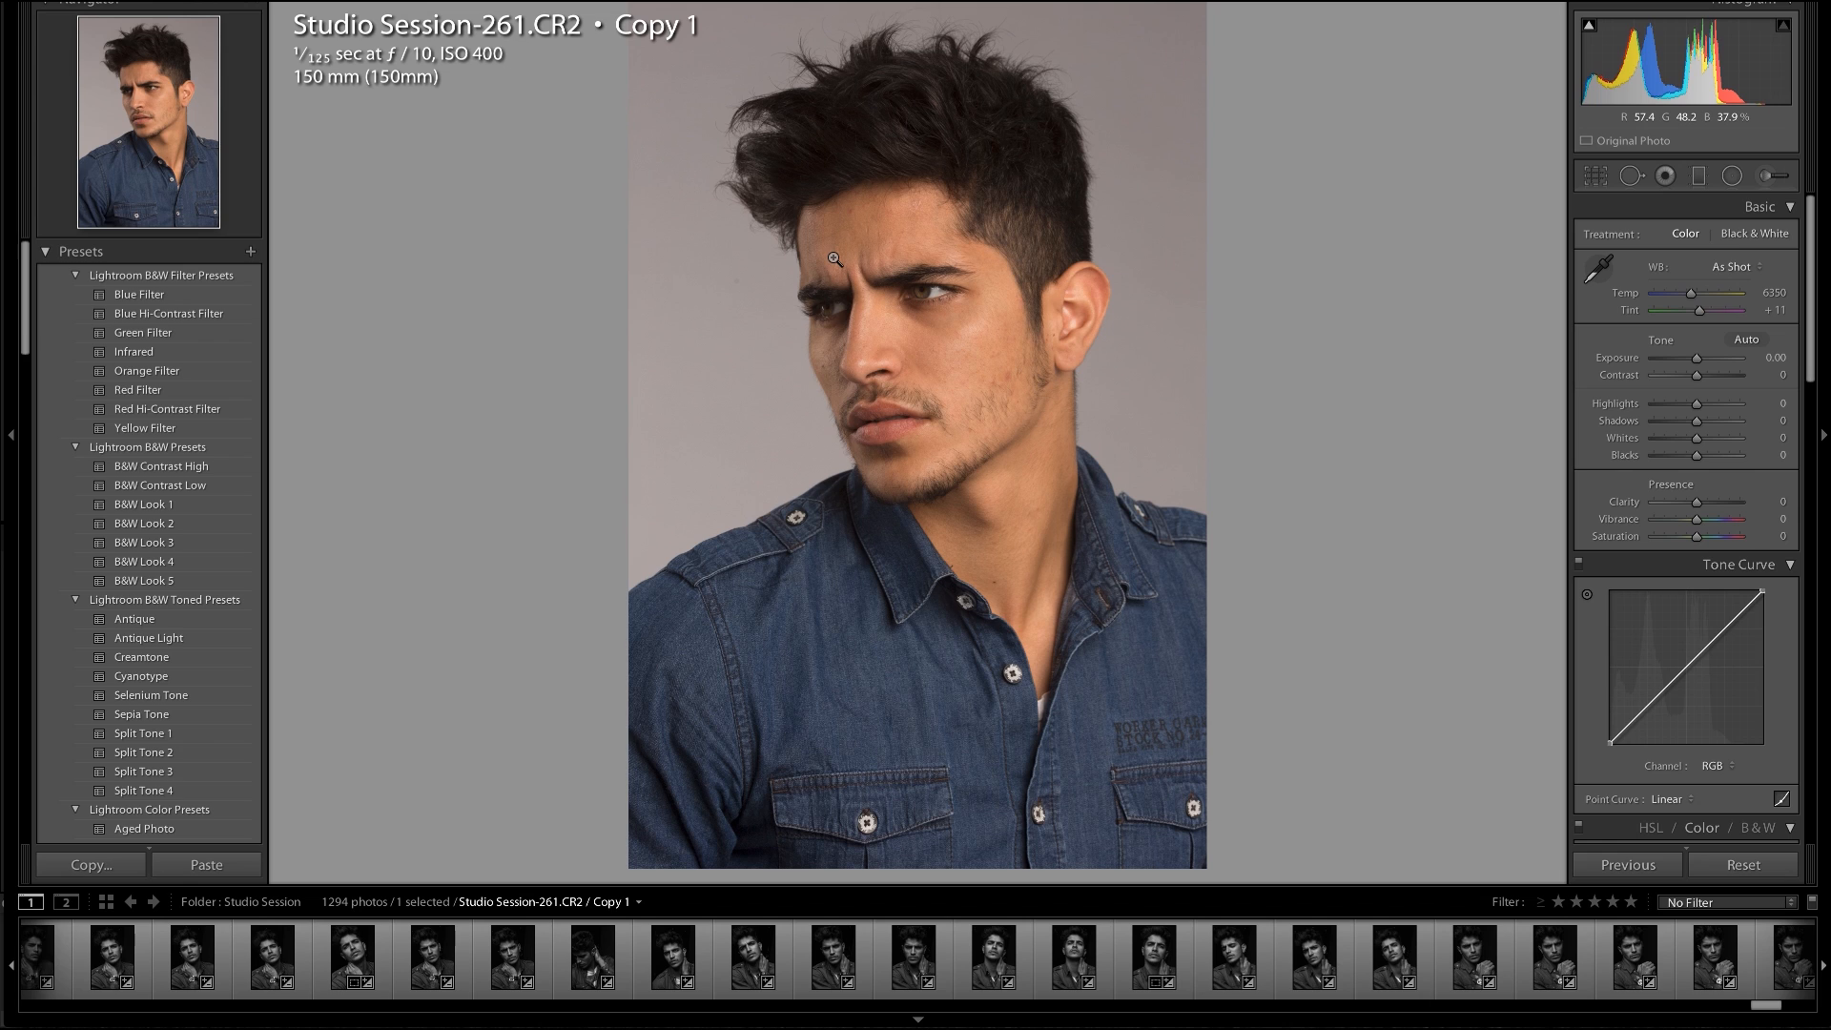
left_click(1591, 175)
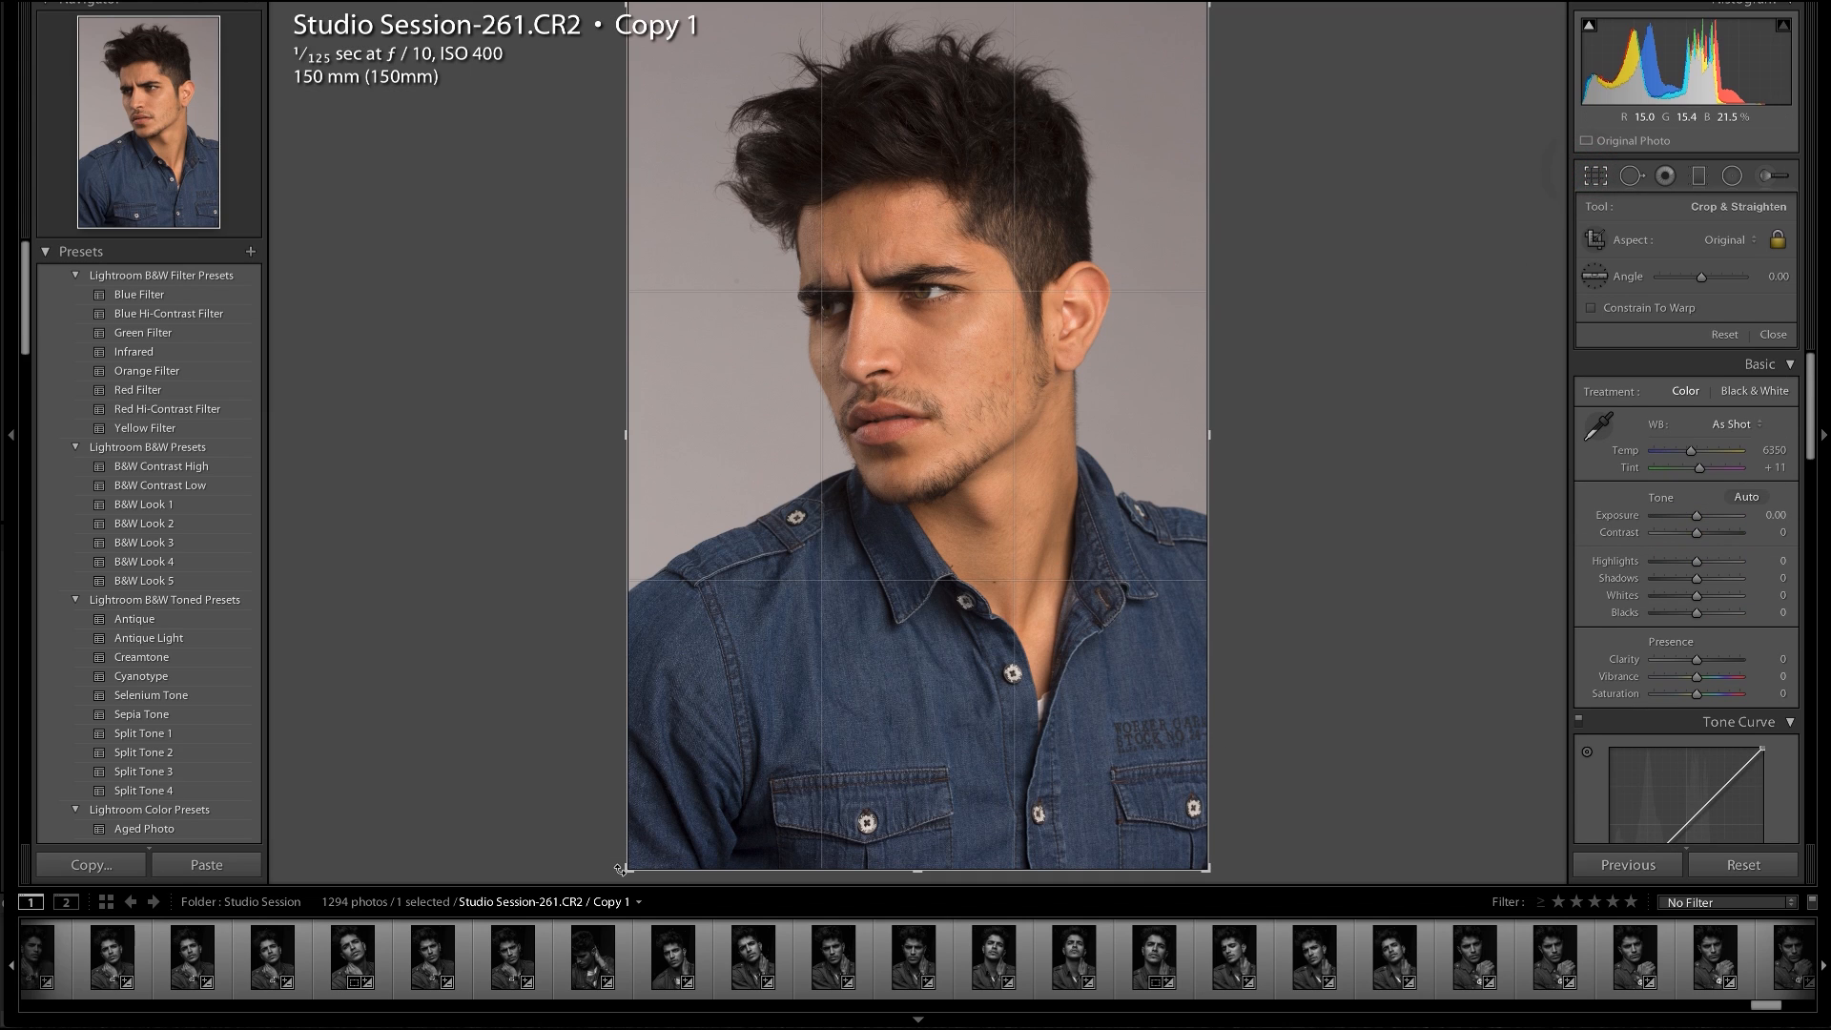
left_click_drag(626, 873, 703, 769)
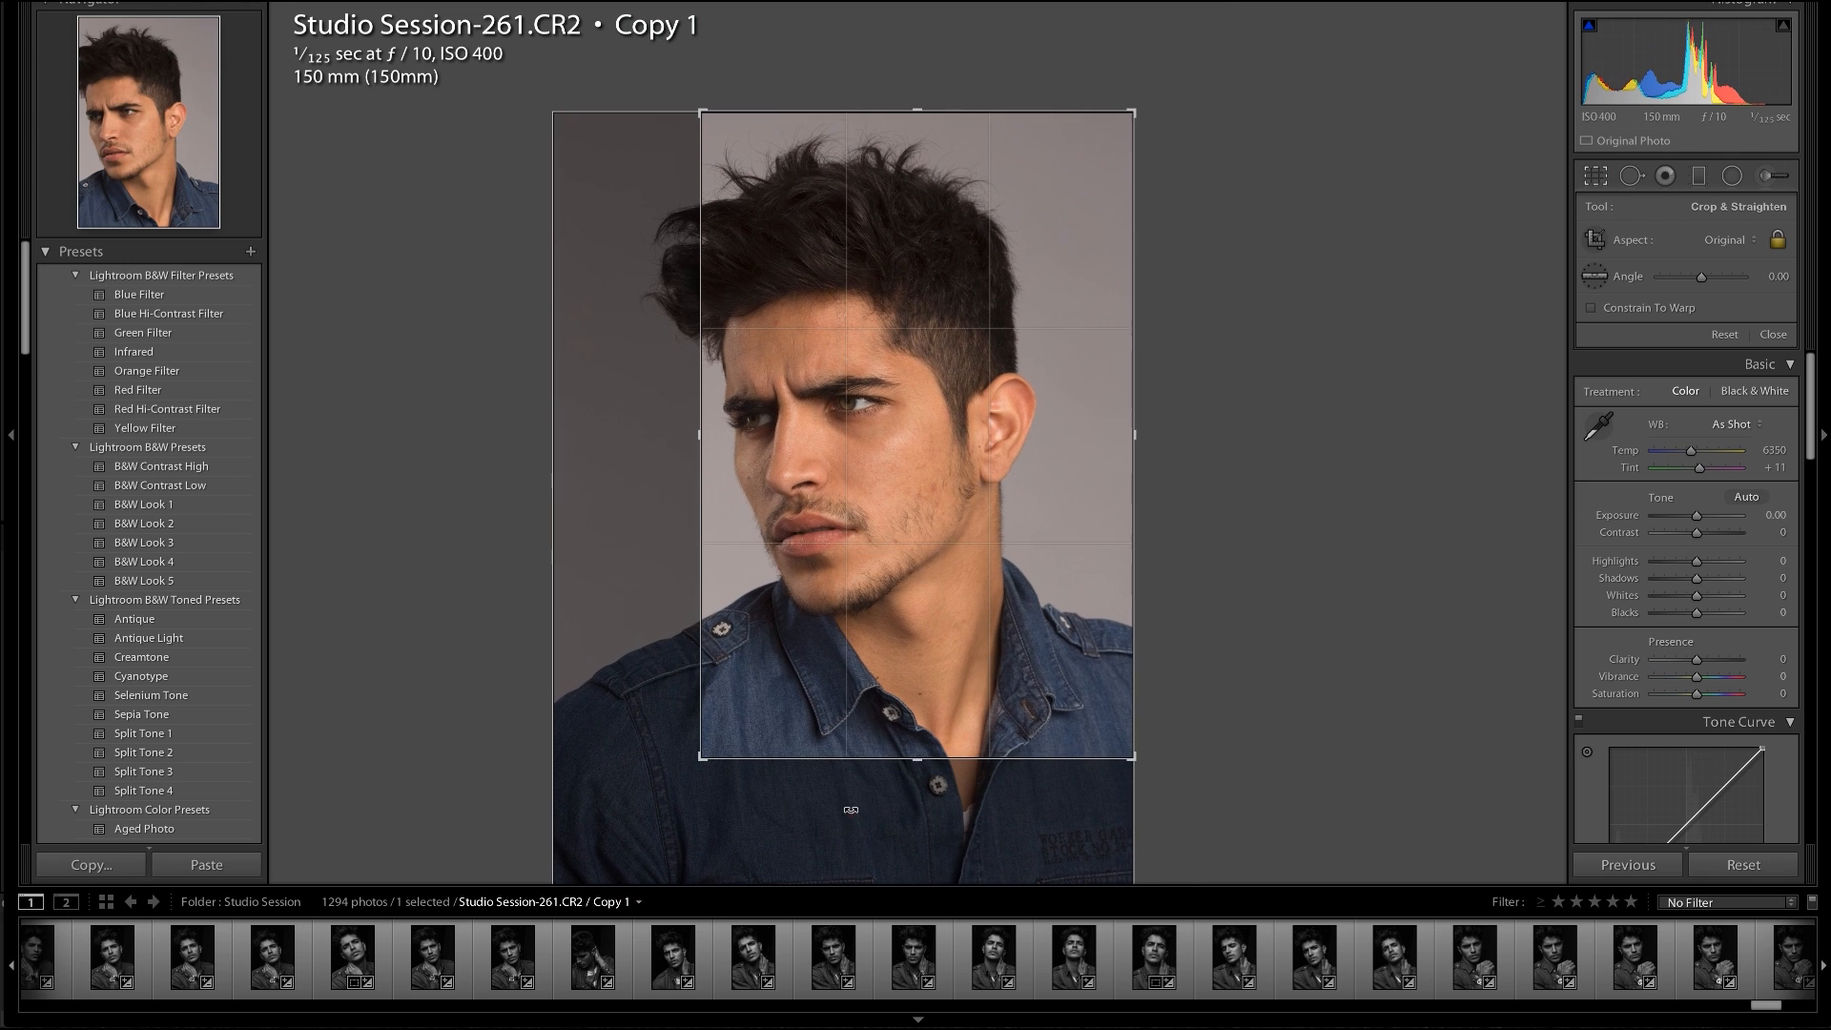
left_click_drag(852, 814, 707, 758)
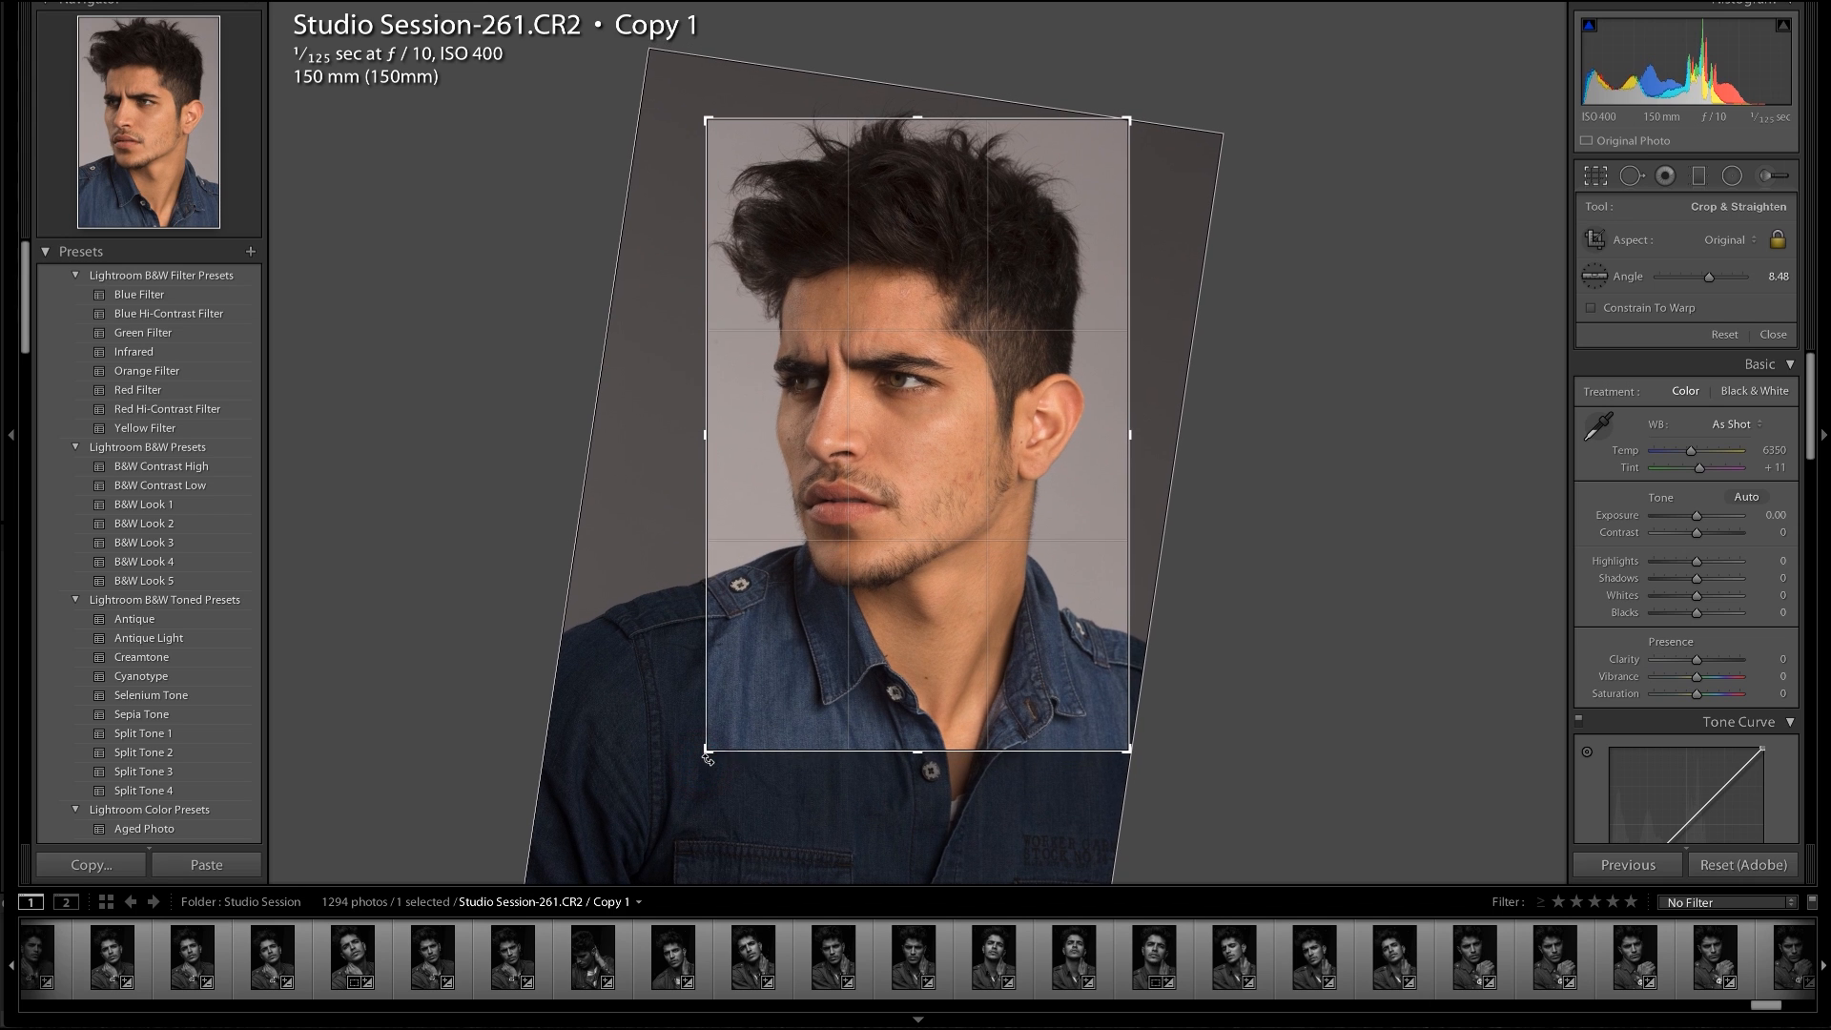
left_click_drag(783, 685, 787, 705)
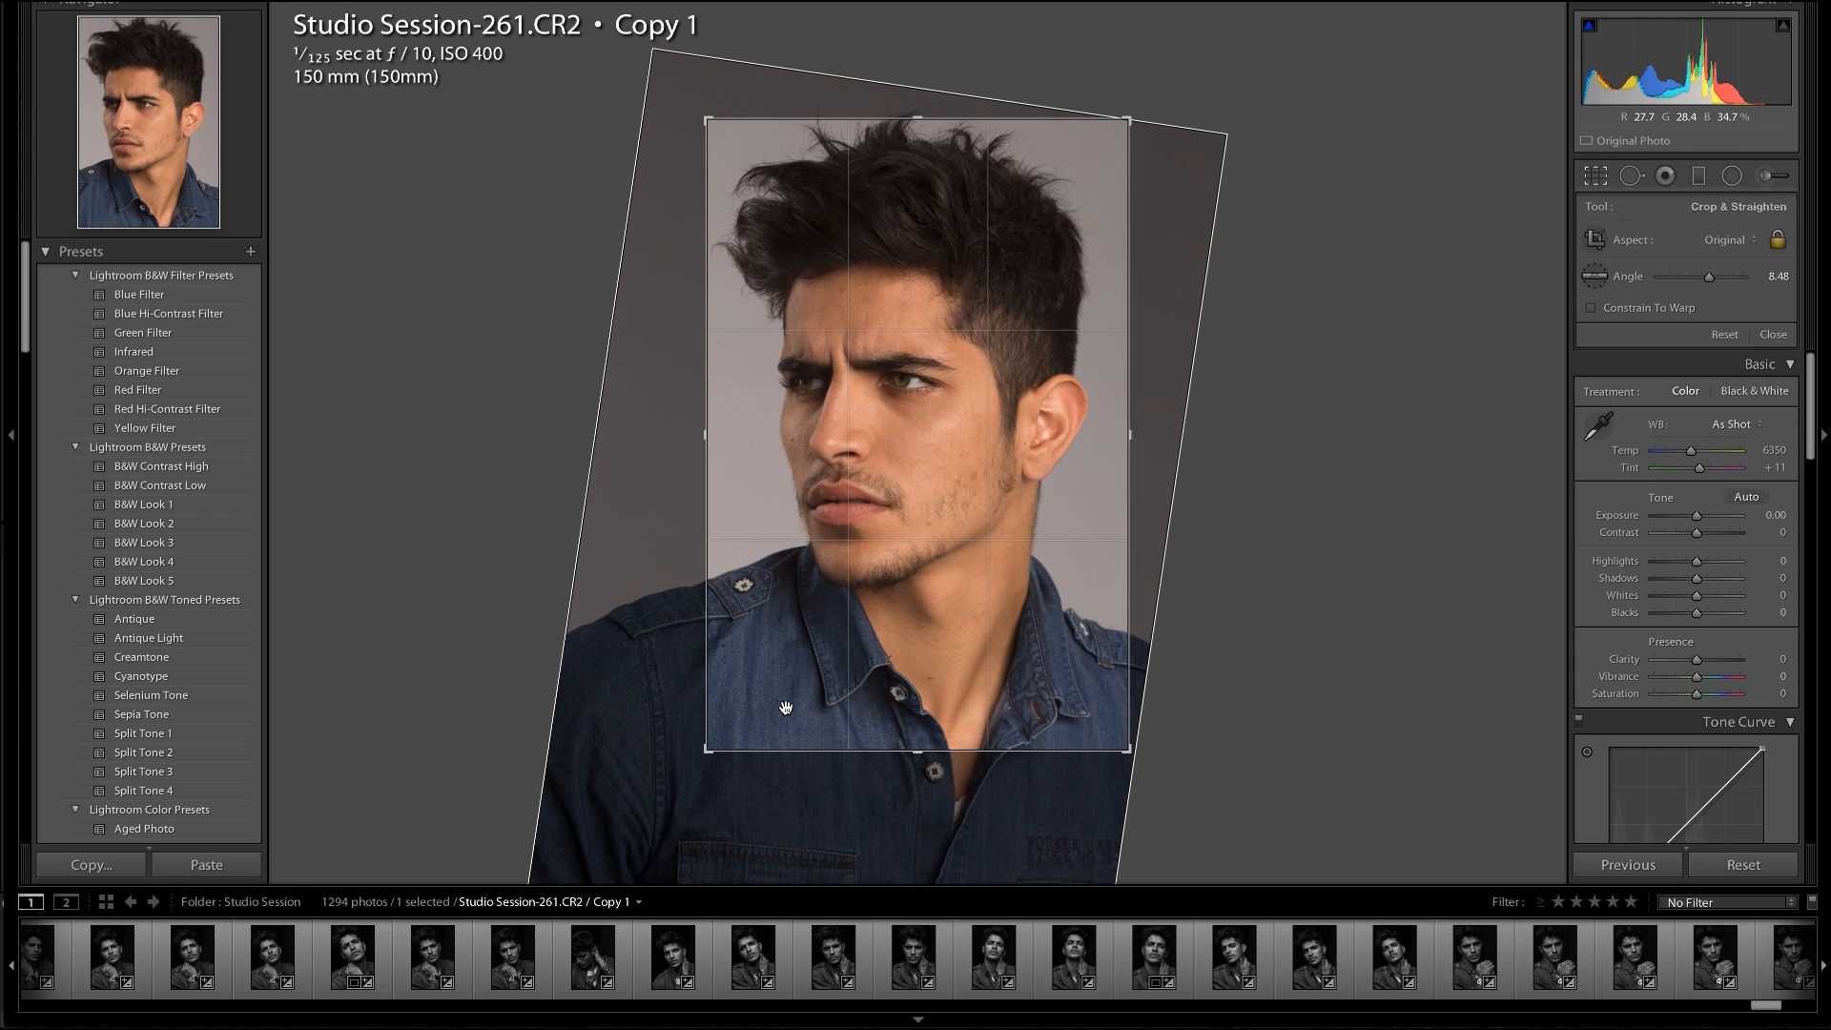
key("Return")
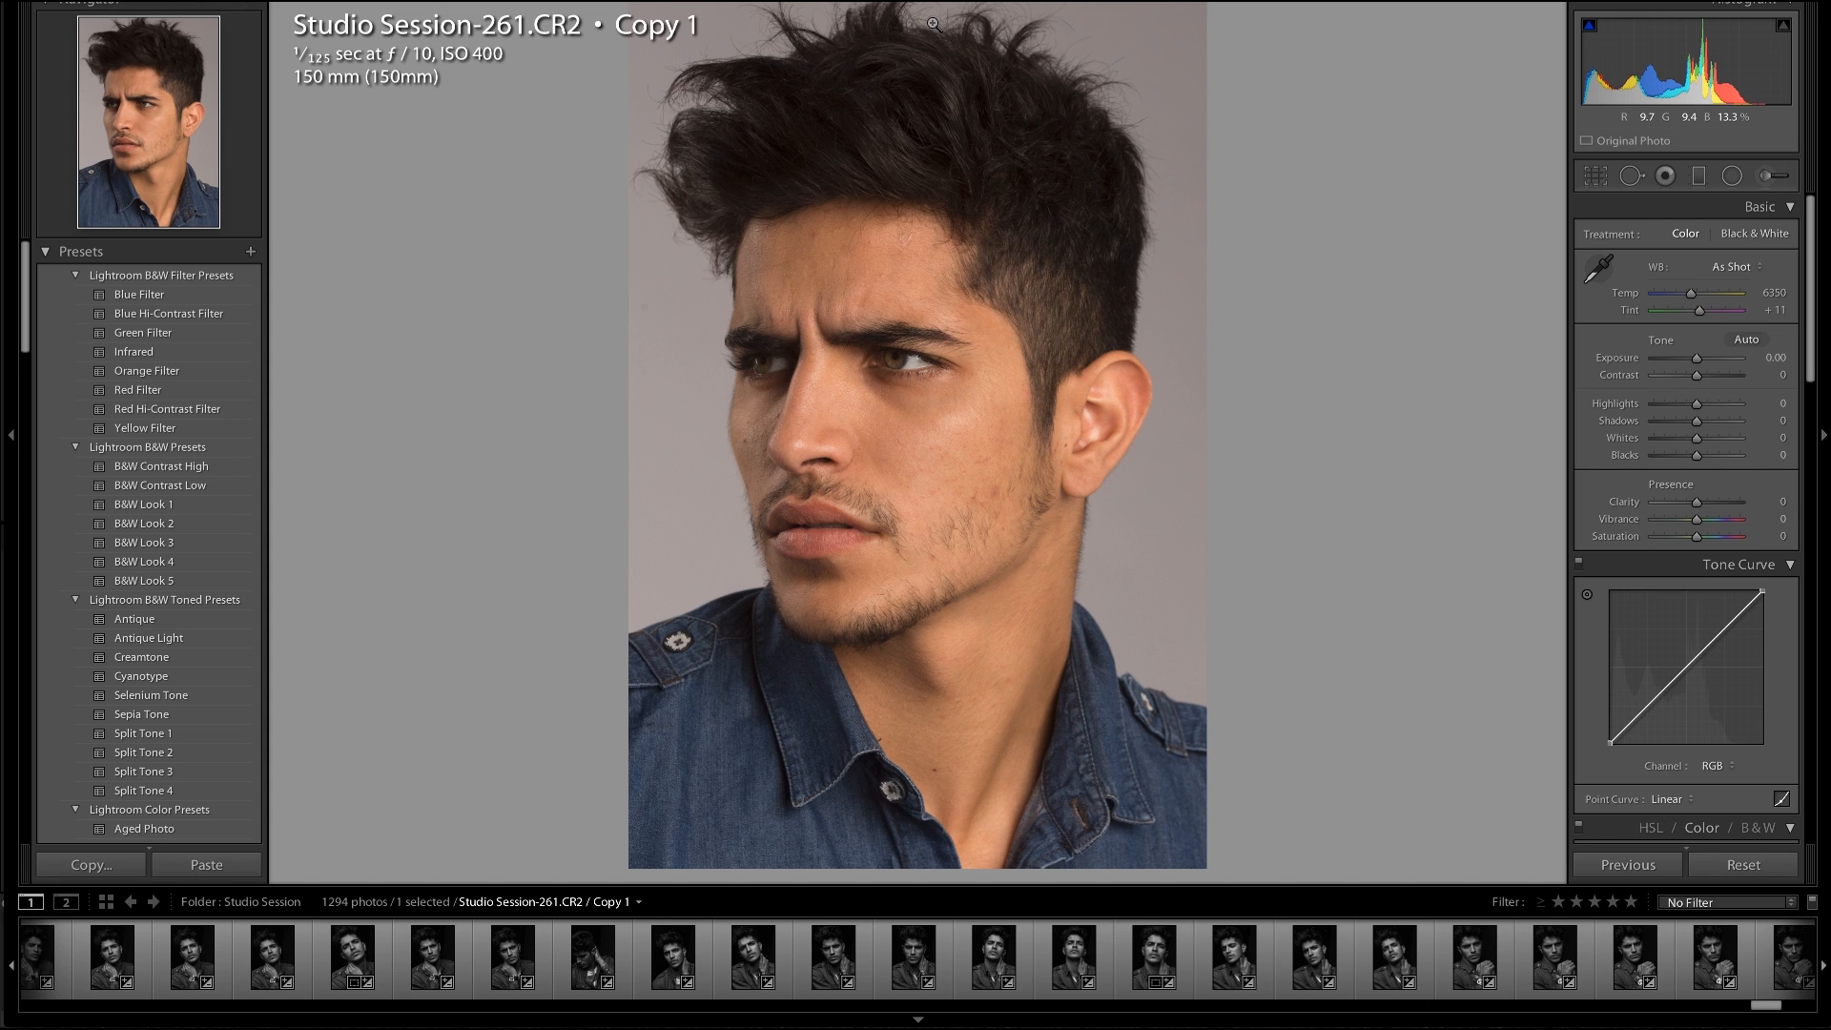
Examine the forehead, cheeks, beard, neck and shirt collar up close for blemishes and distracting spots
key("super+equal")
key("super+equal")
key("super+equal")
key("super+equal")
key("super+equal")
key("super+equal")
key("super+equal")
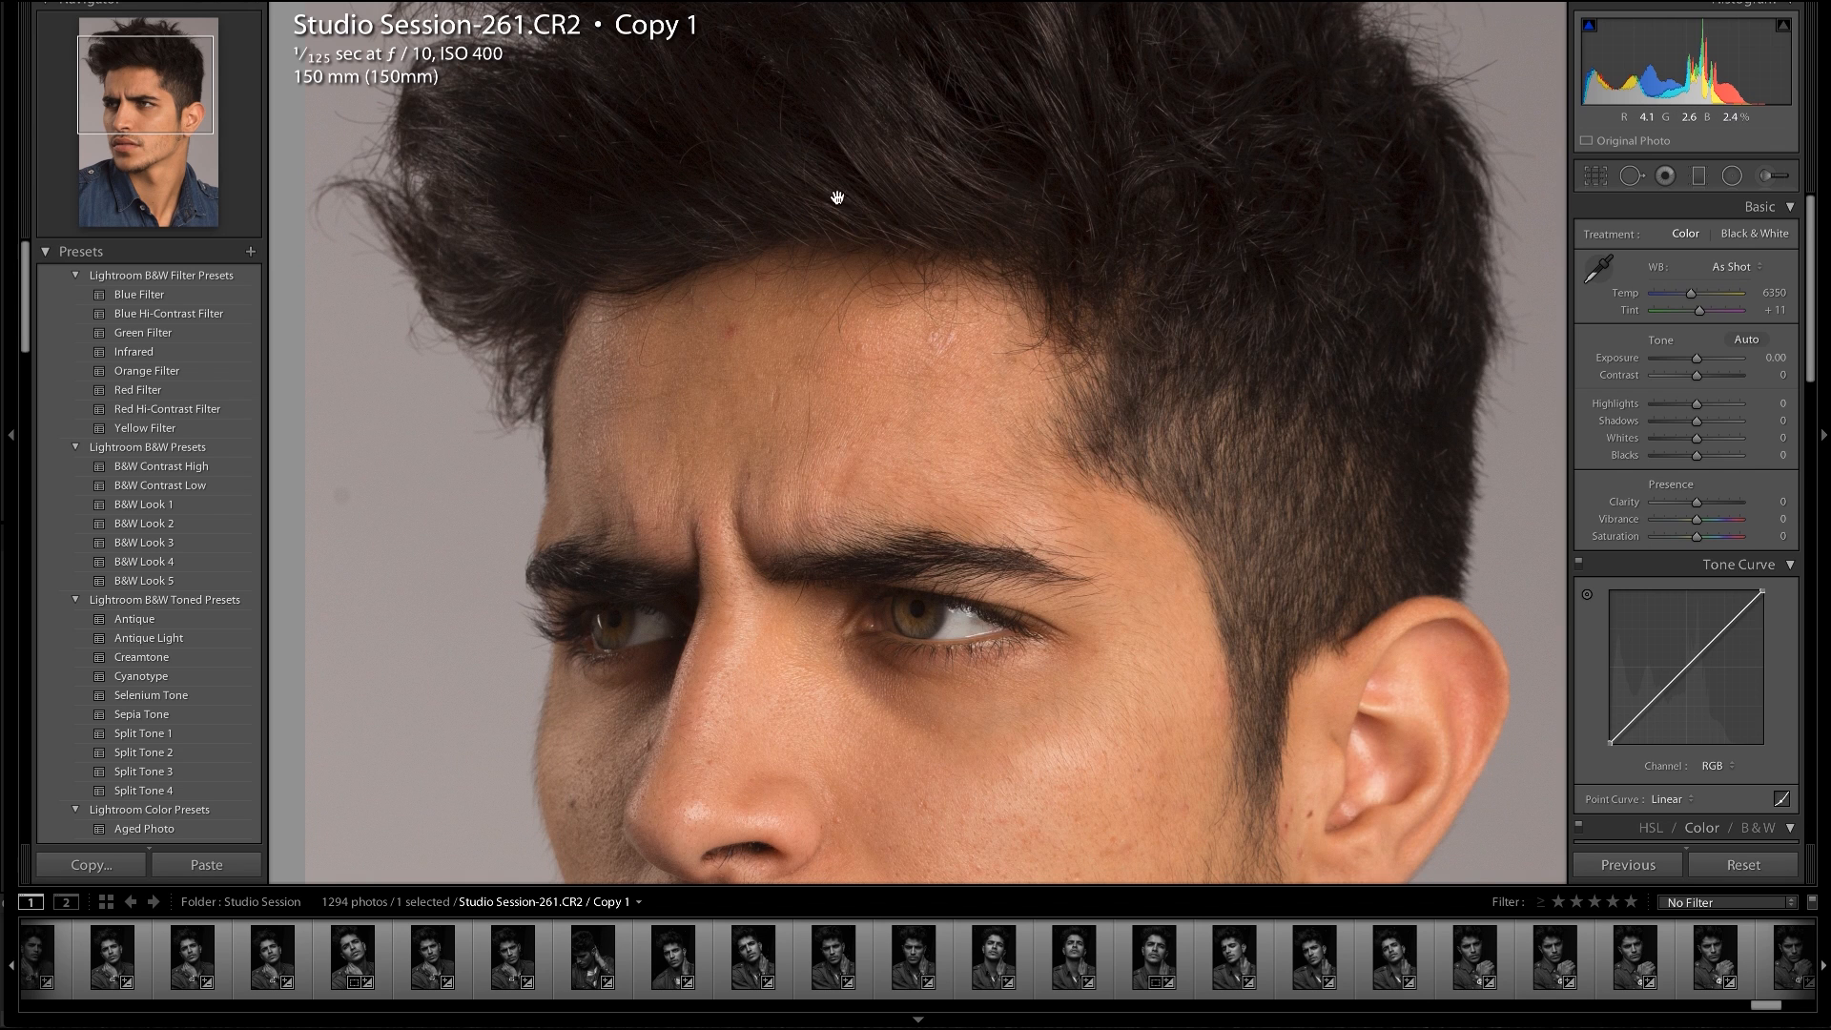
scroll(732, 258, "down", 2)
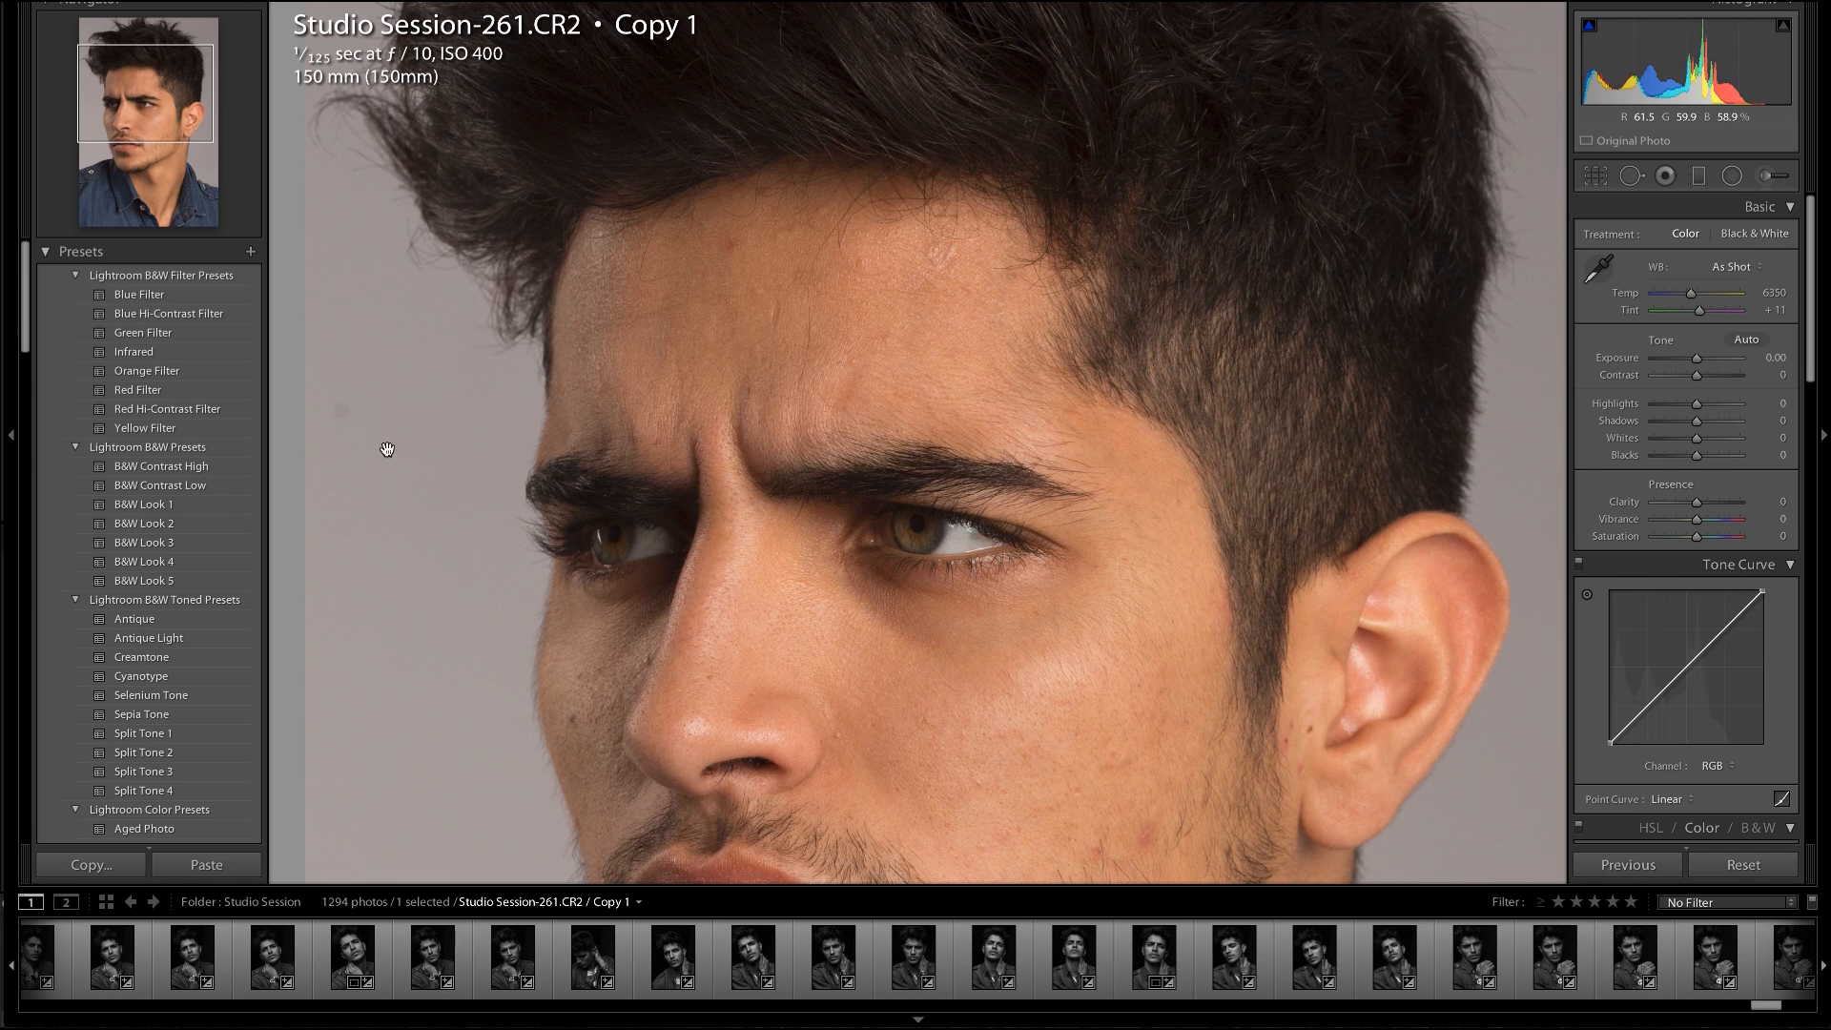
scroll(515, 520, "down", 1)
scroll(517, 523, "down", 5)
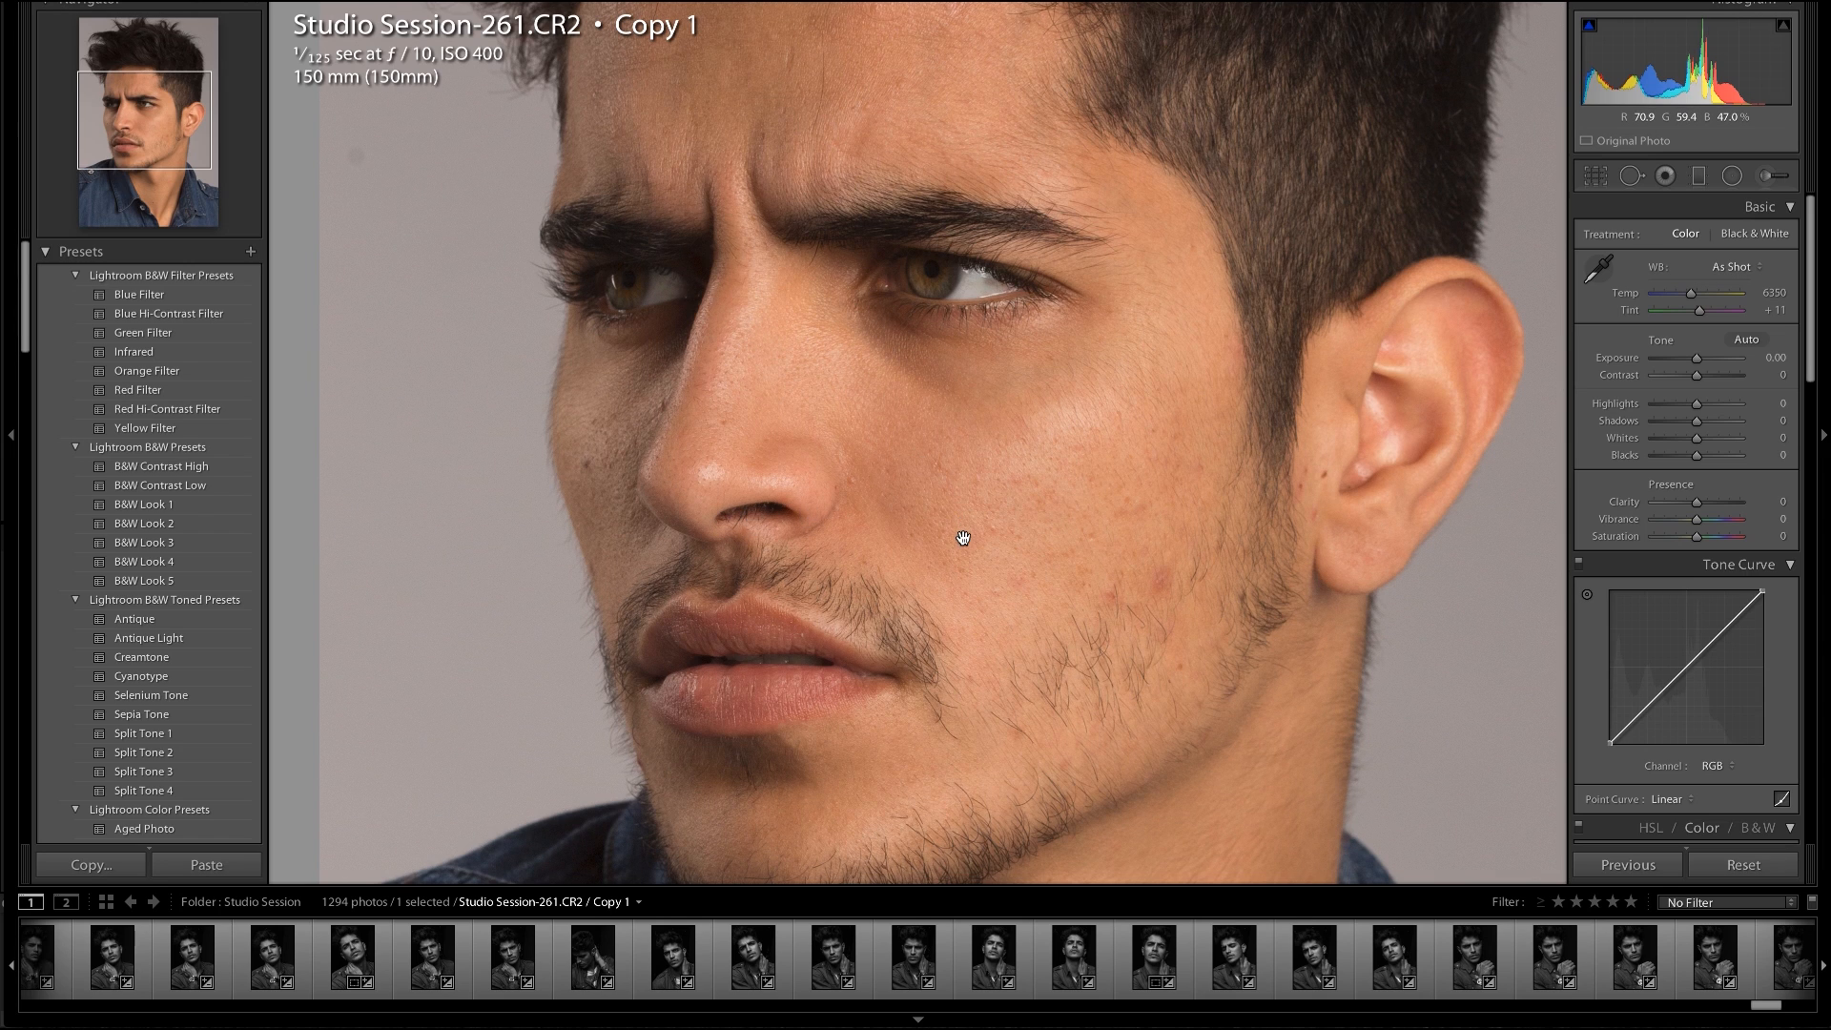
scroll(960, 535, "down", 2)
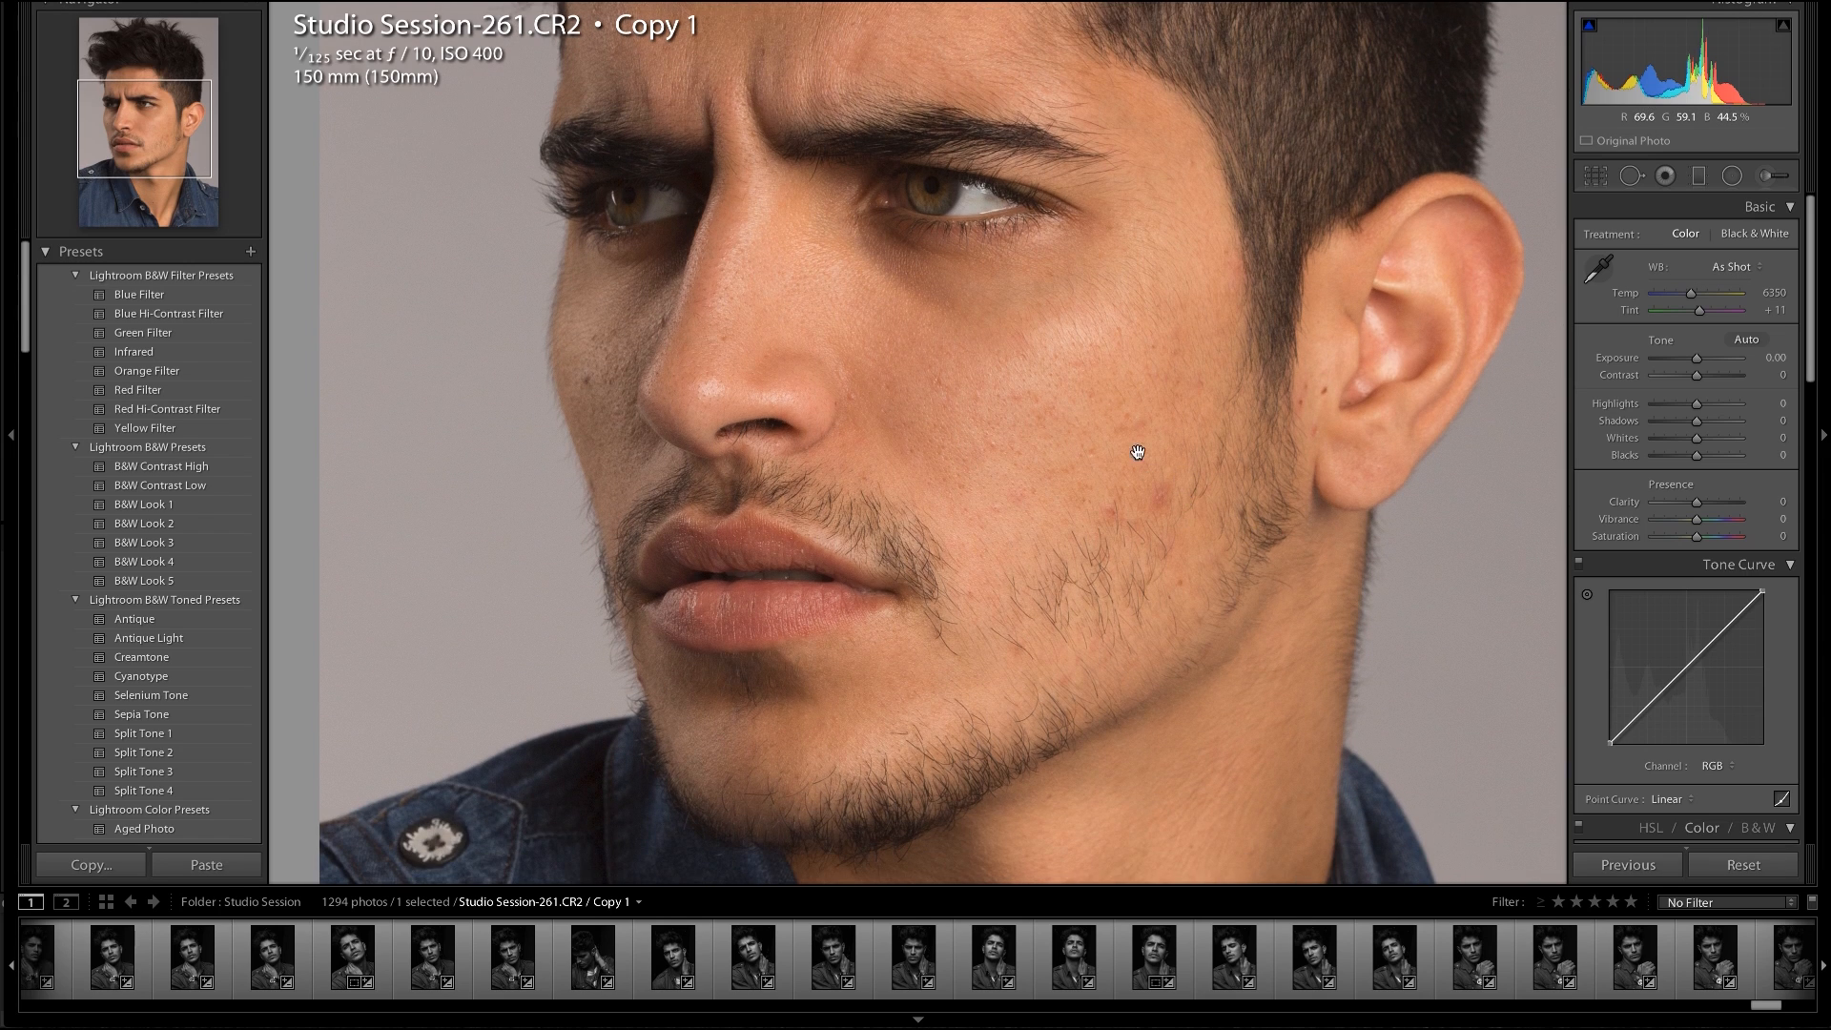
scroll(1091, 597, "down", 2)
scroll(1306, 381, "down", 2)
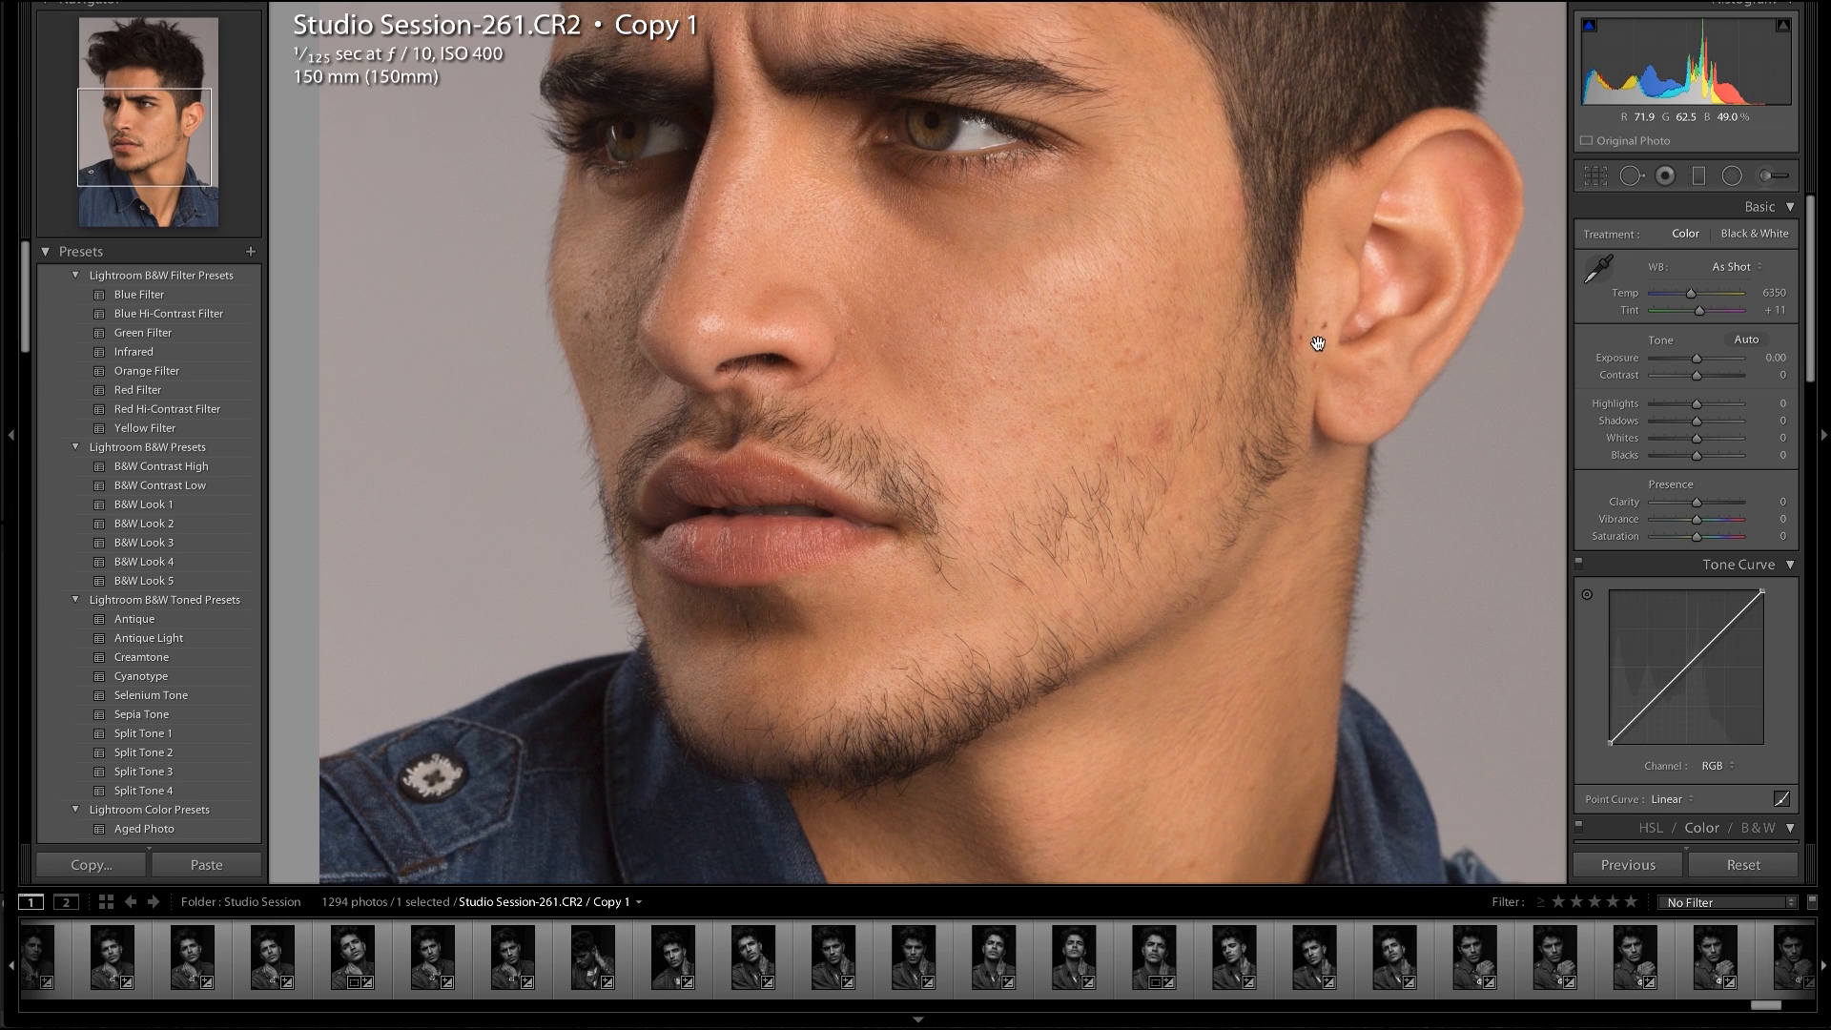
scroll(1268, 468, "down", 1)
scroll(1265, 472, "down", 5)
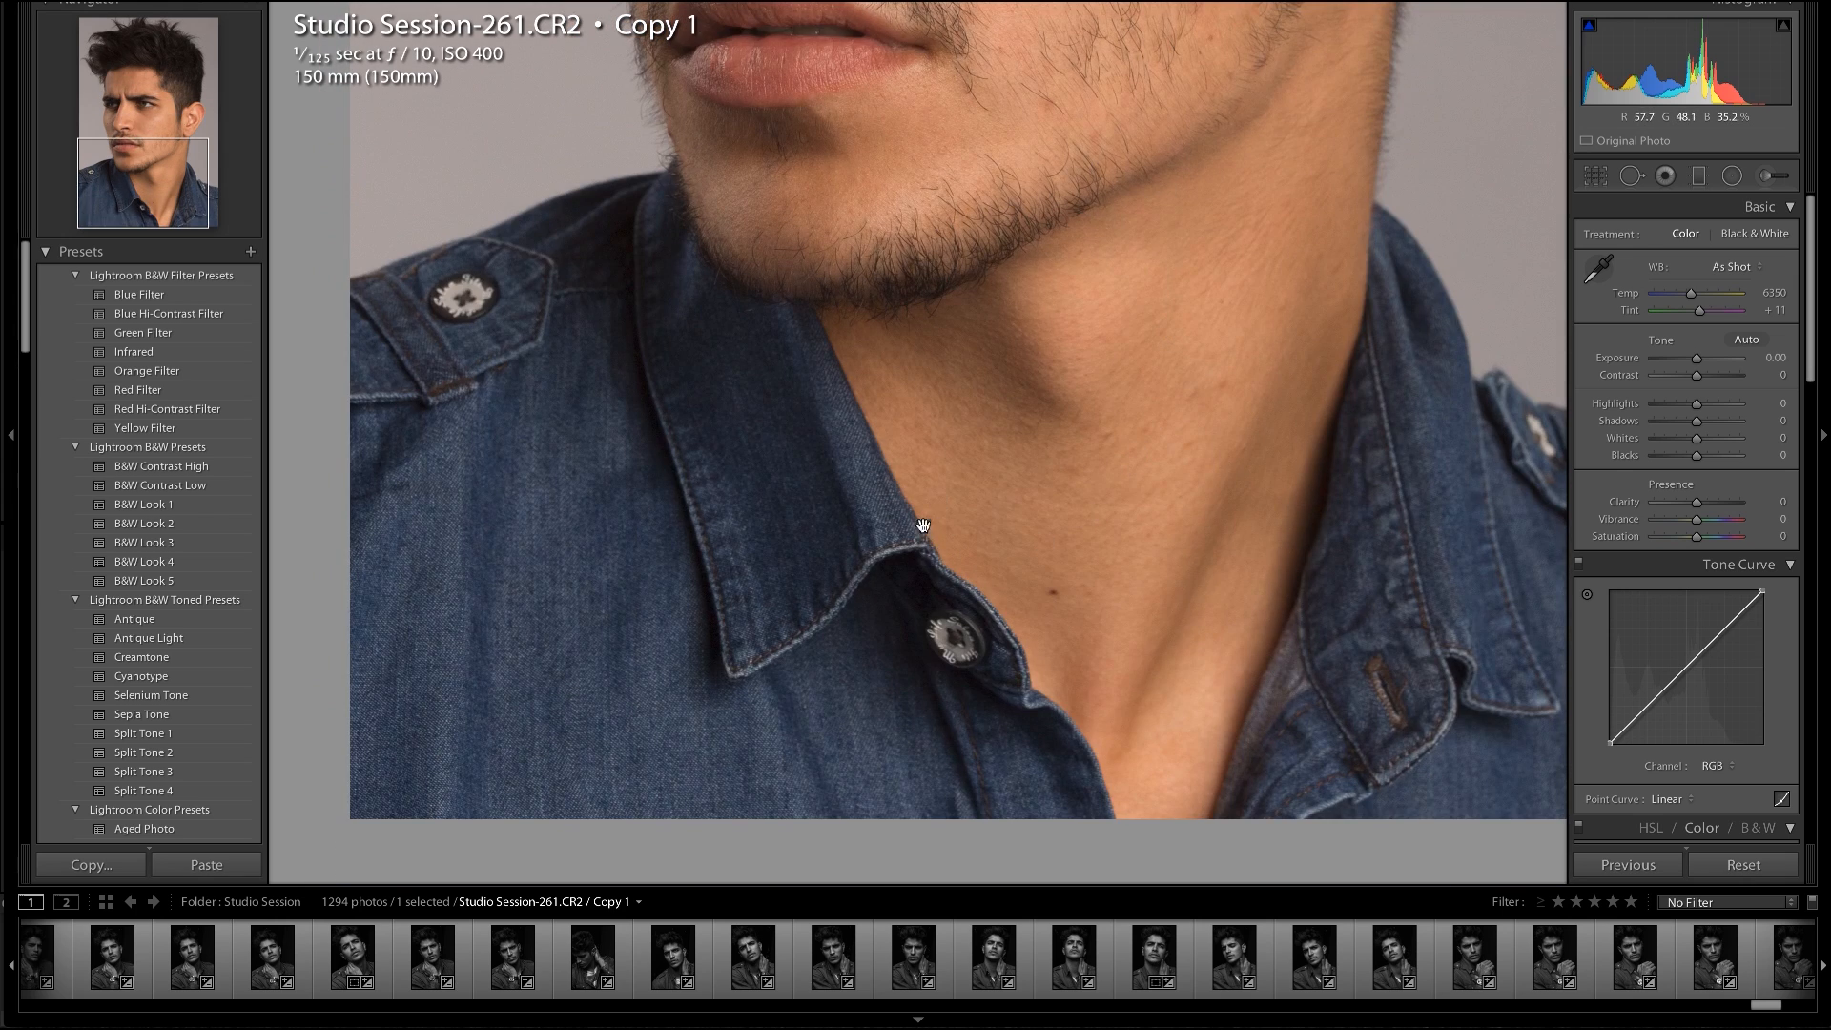
scroll(643, 412, "up", 3)
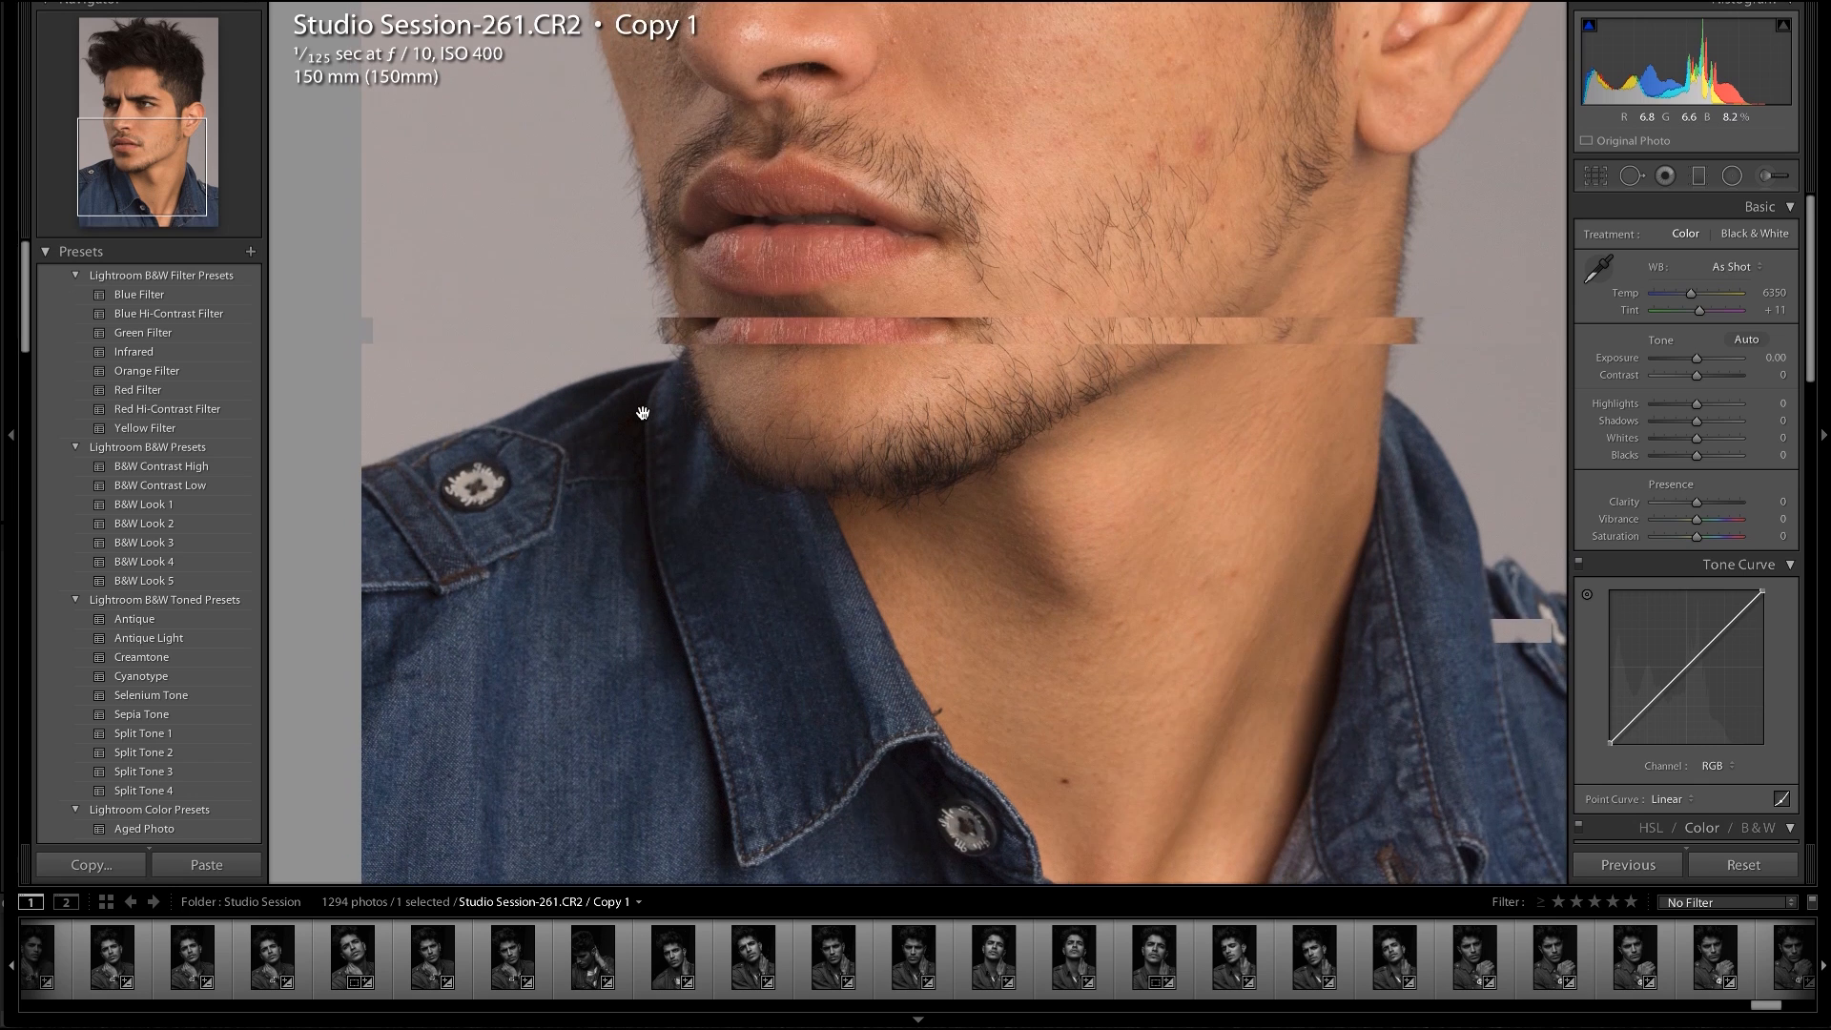
scroll(643, 412, "right", 3)
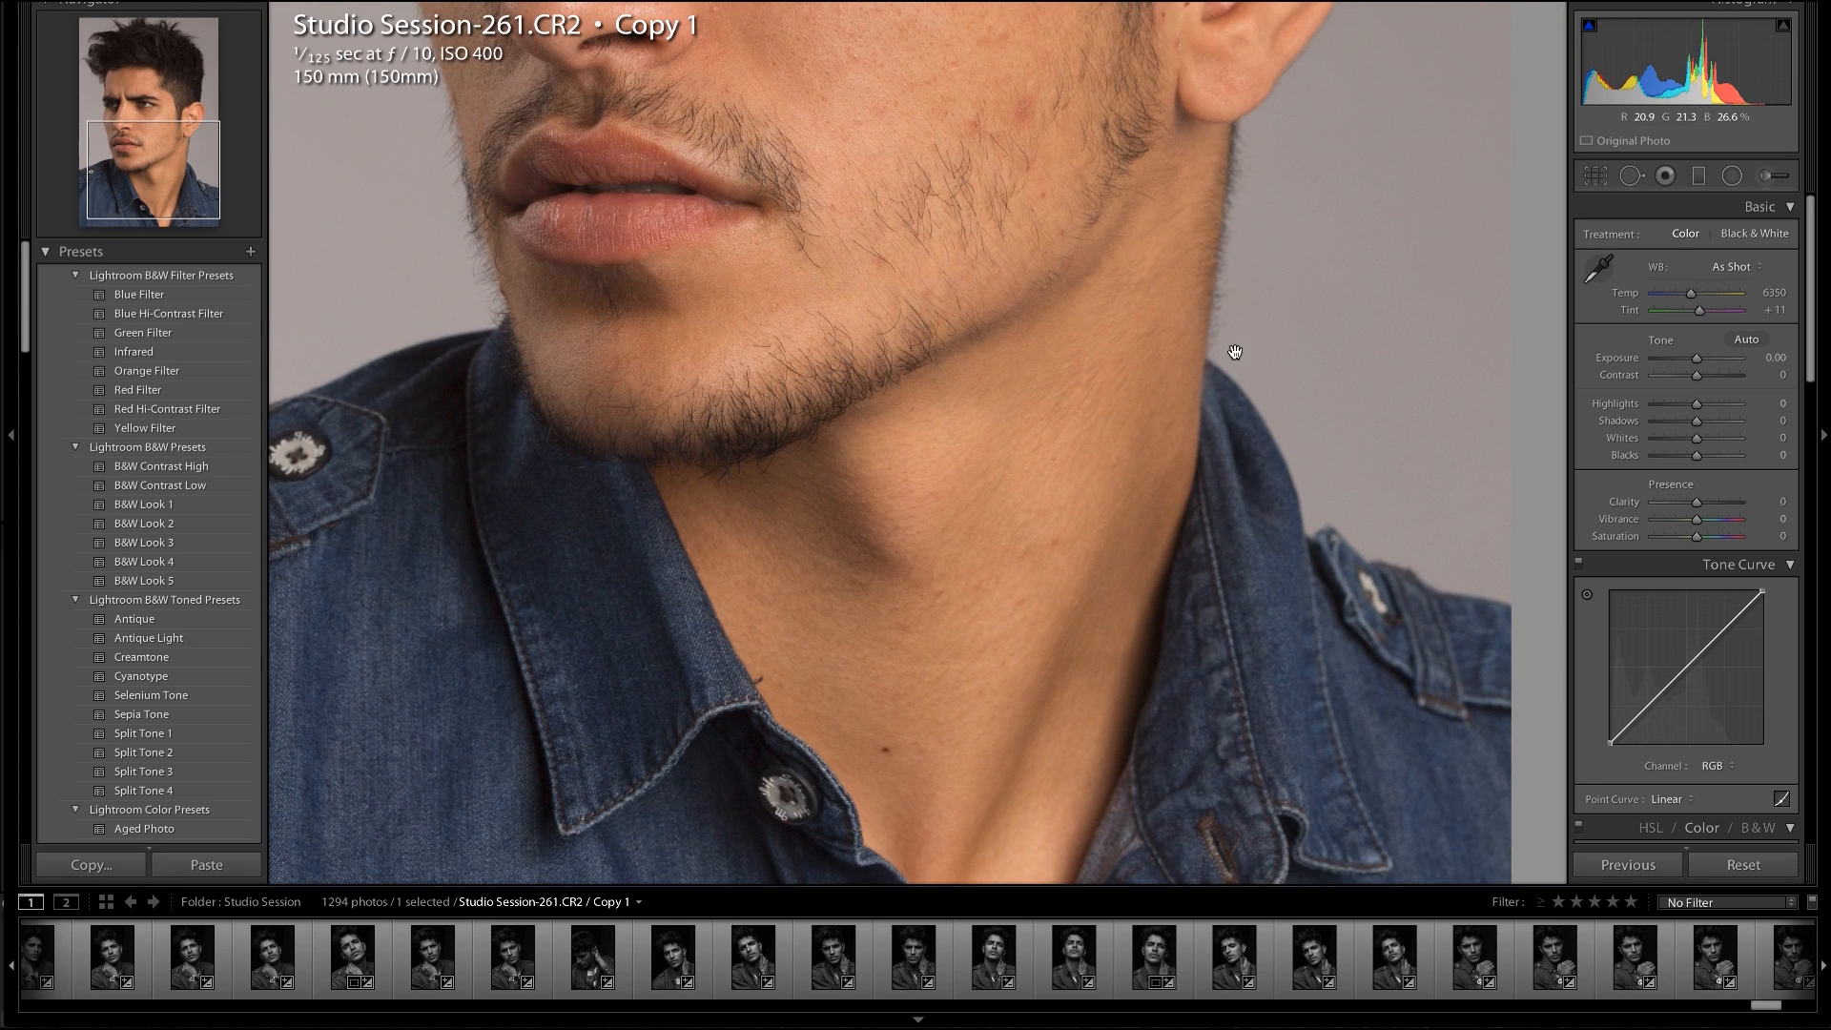
scroll(1055, 417, "up", 3)
scroll(1055, 417, "right", 3)
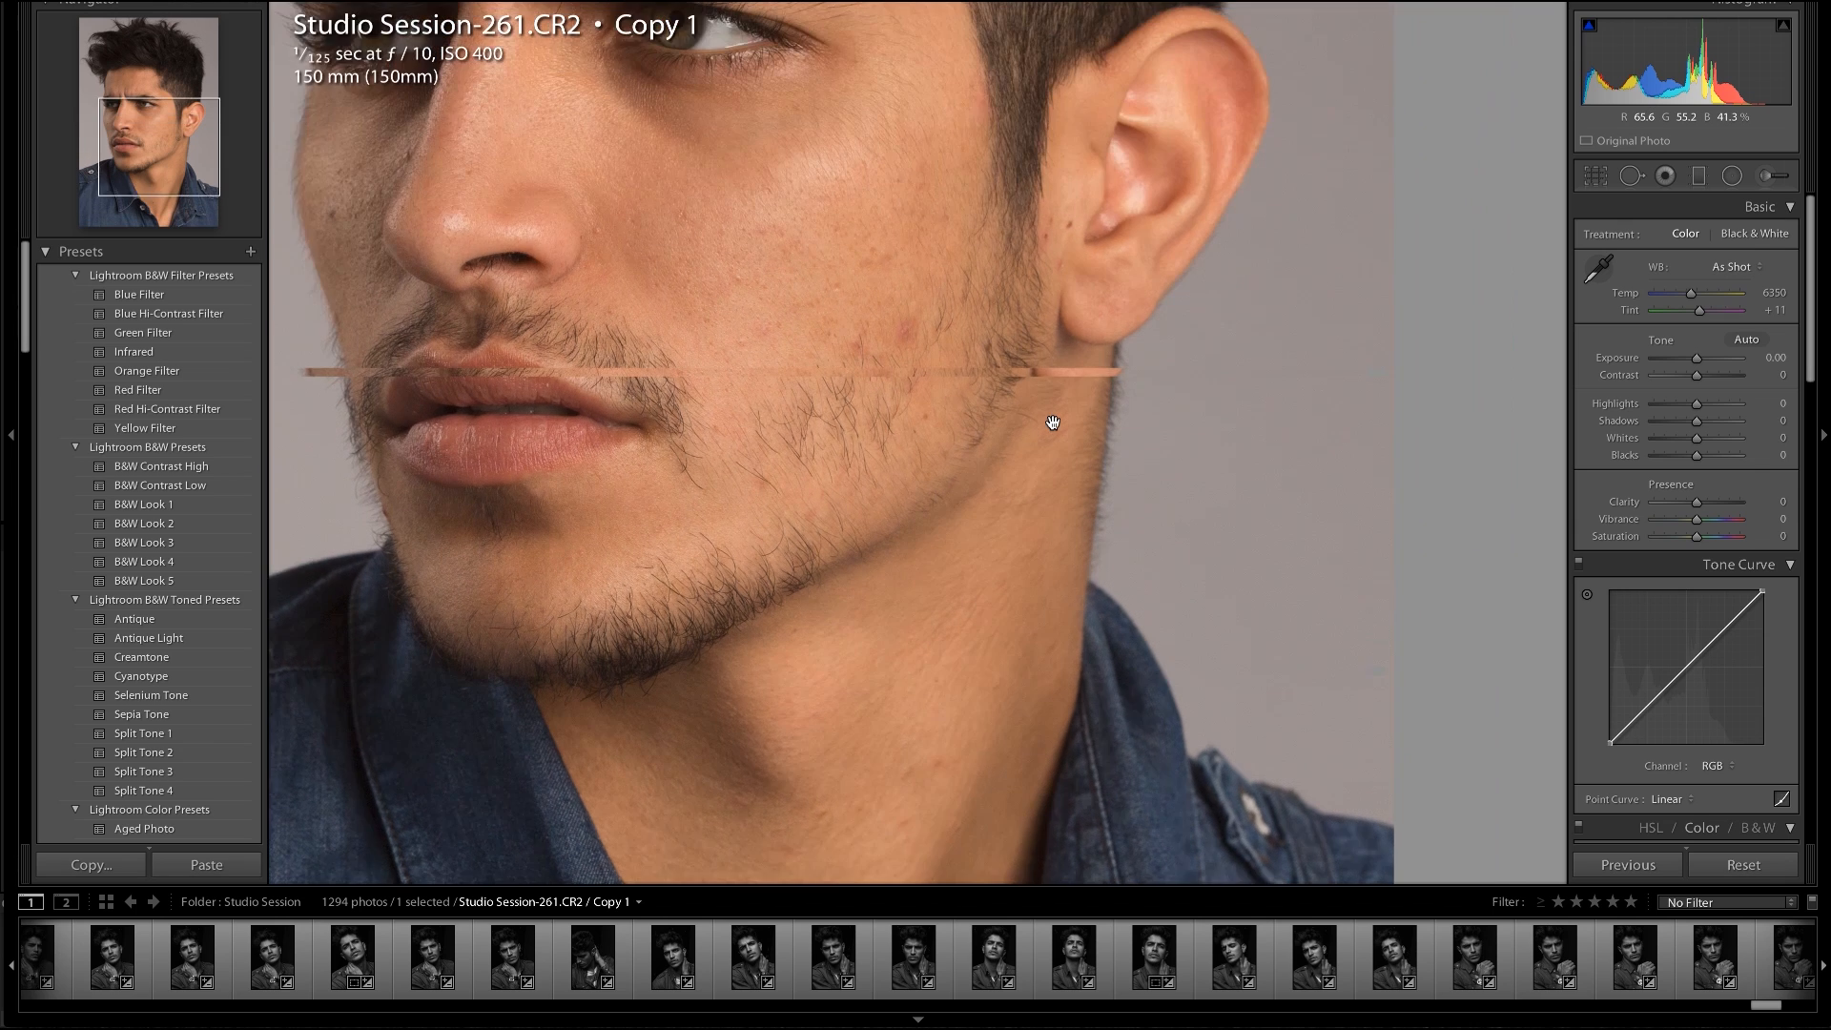
scroll(1053, 422, "up", 1)
scroll(1053, 422, "left", 3)
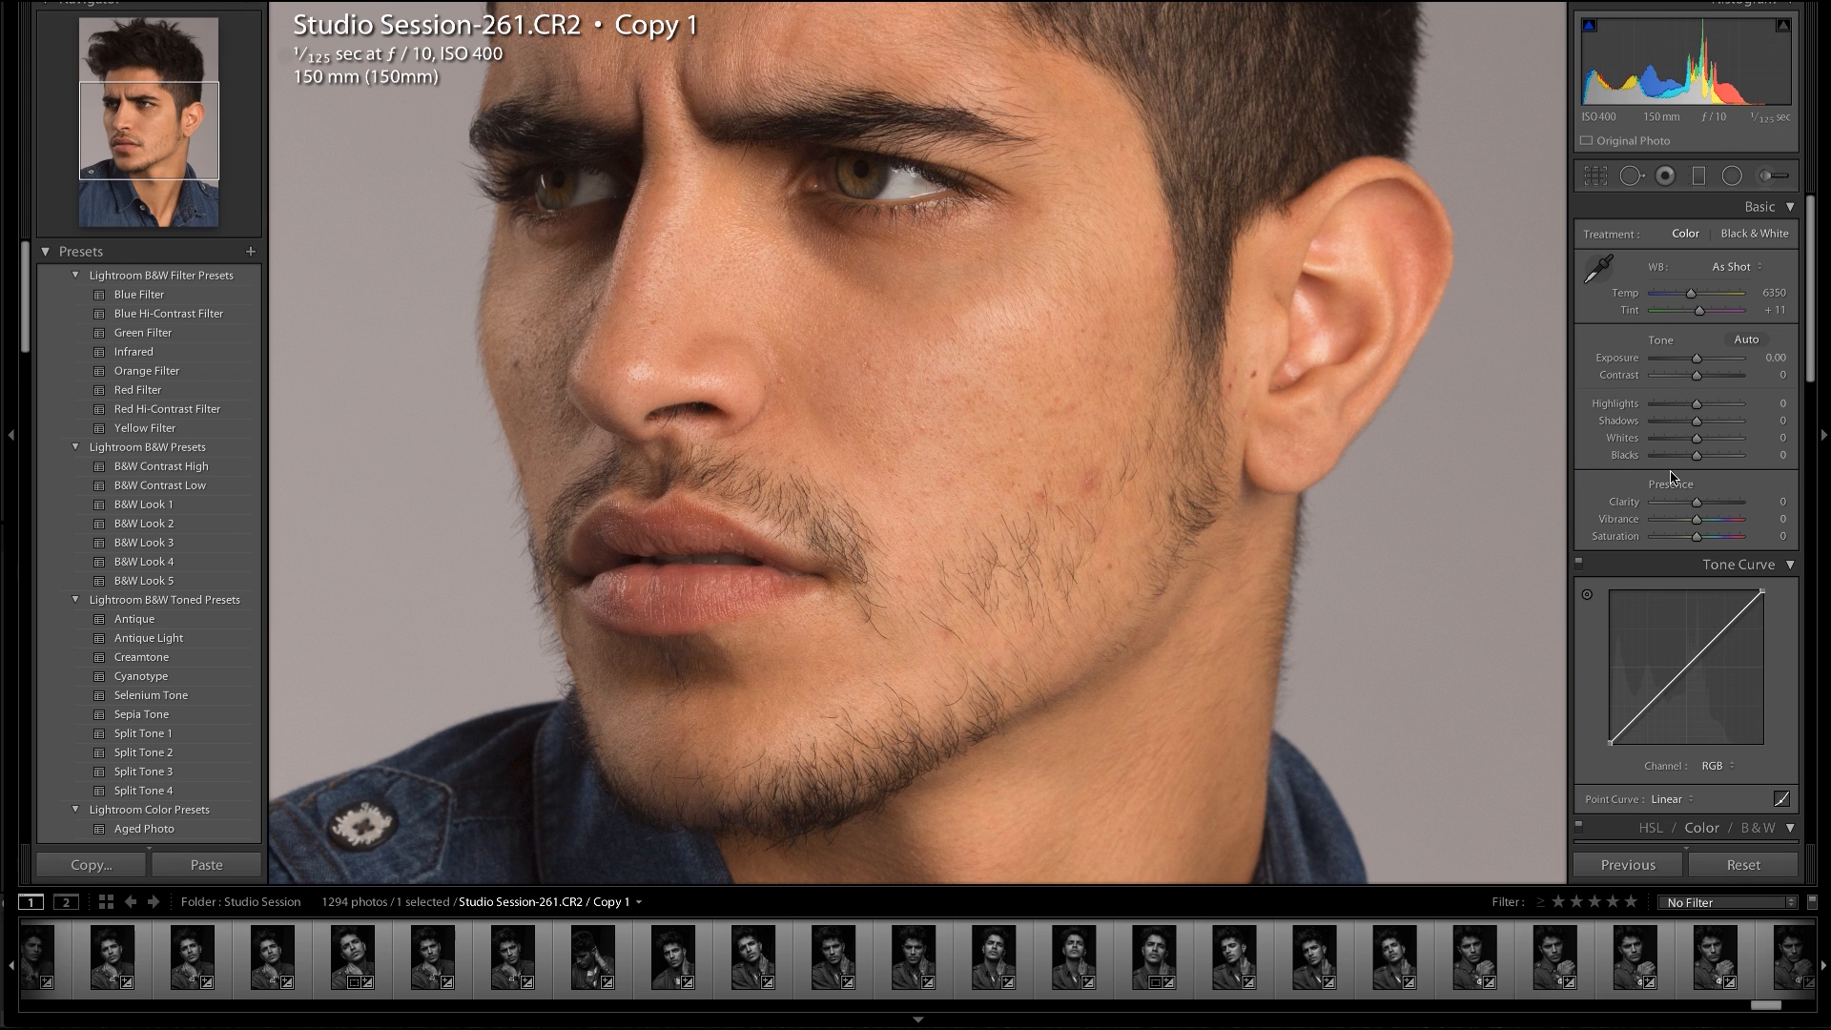
Set the photo's contrast to +34 and its saturation to -11
left_click(1713, 378)
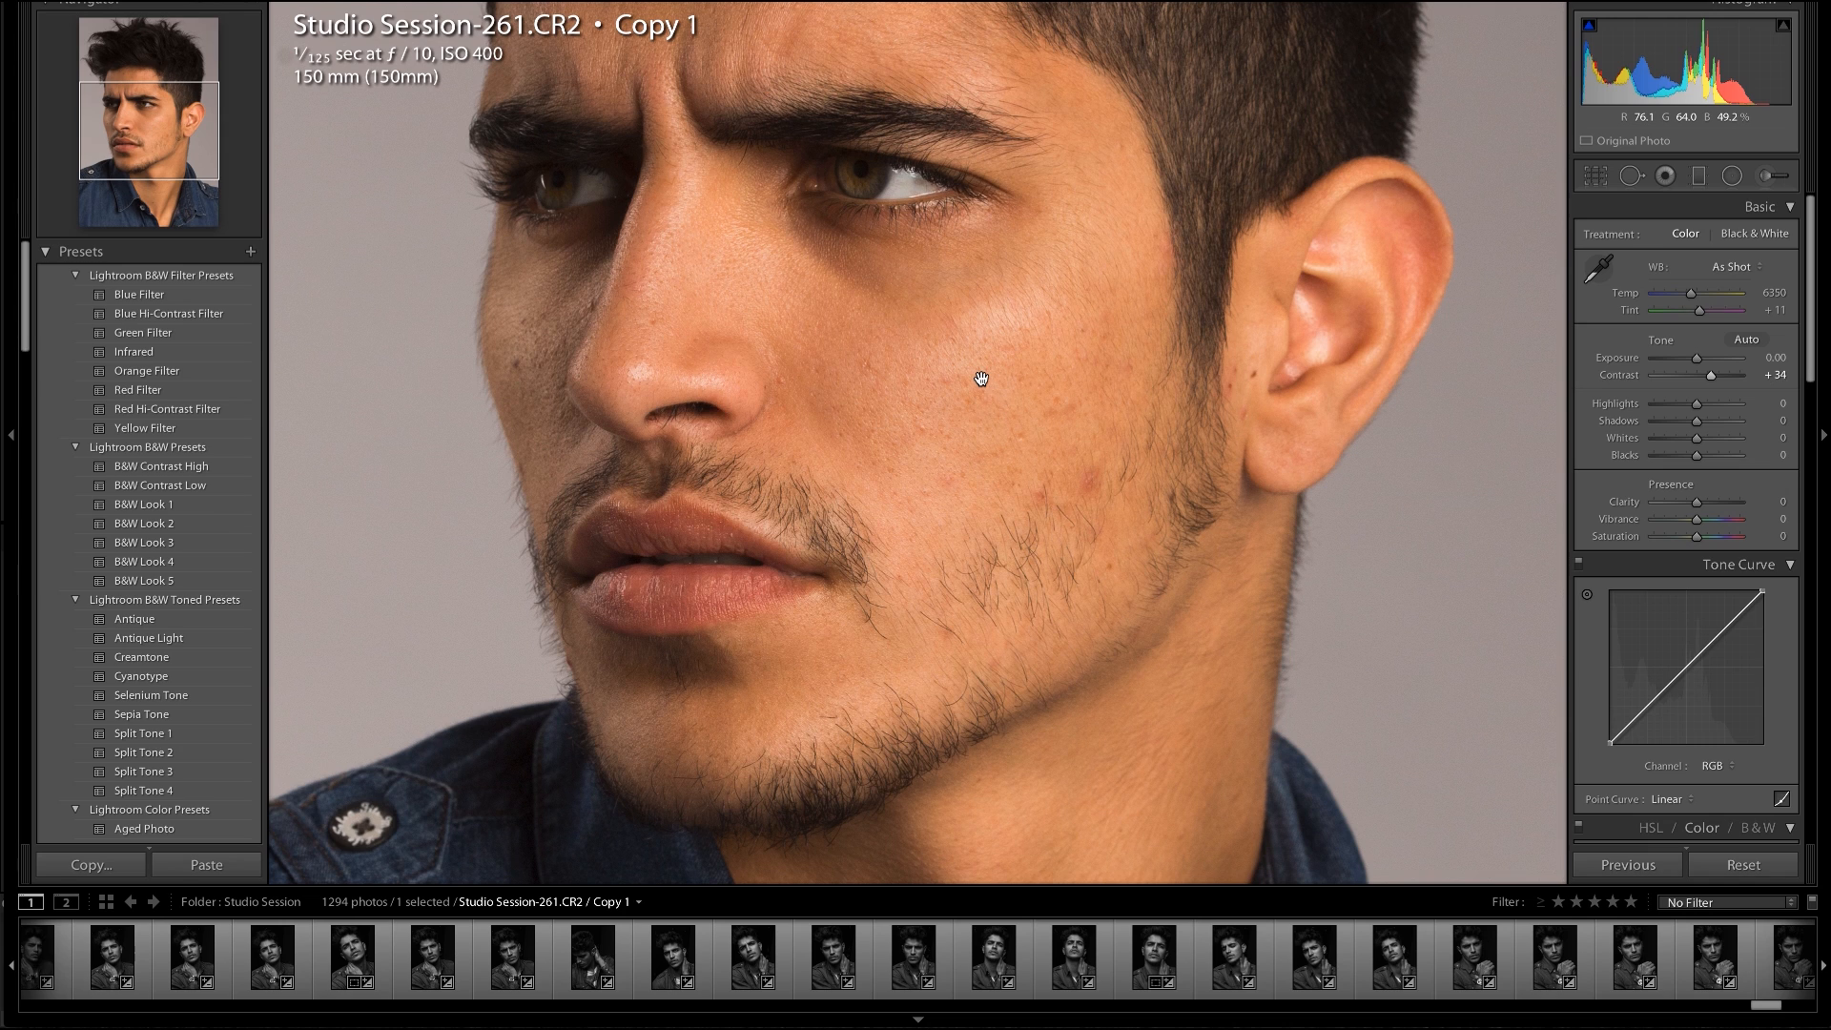
left_click(1692, 537)
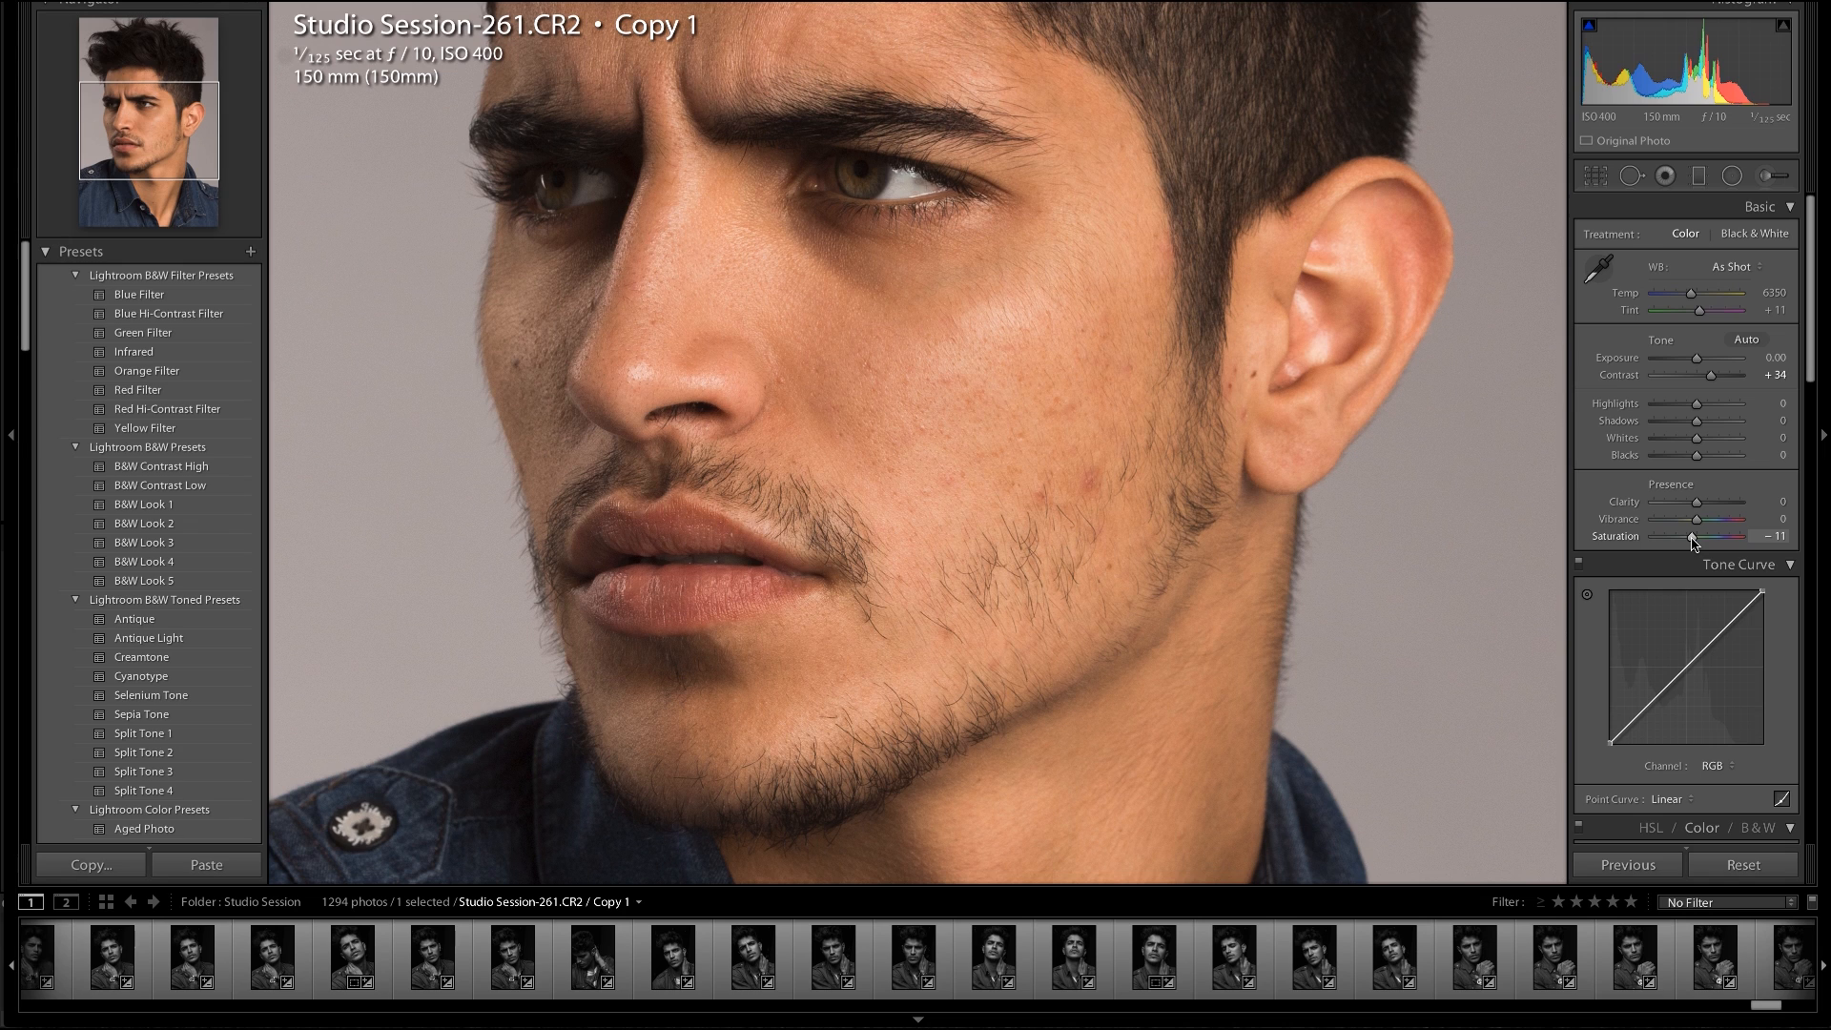
left_click(810, 210)
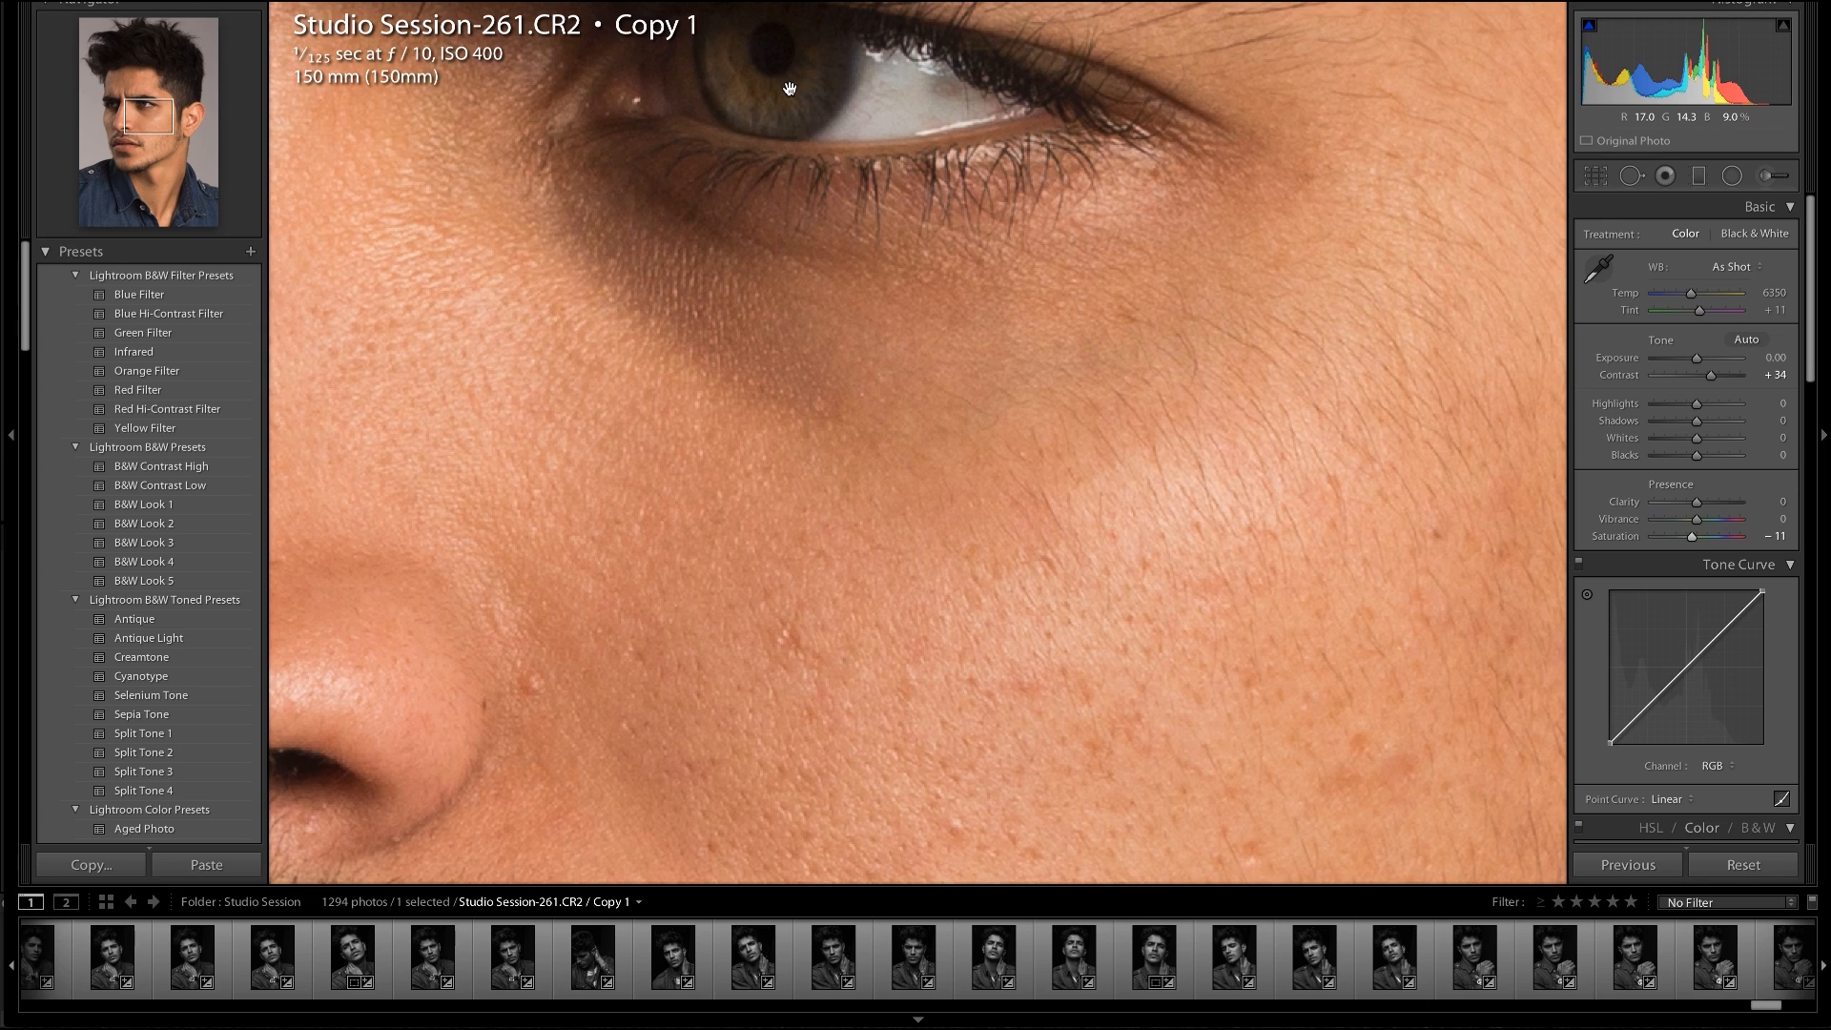
key("ctrl+minus")
key("ctrl+minus")
key("ctrl+minus")
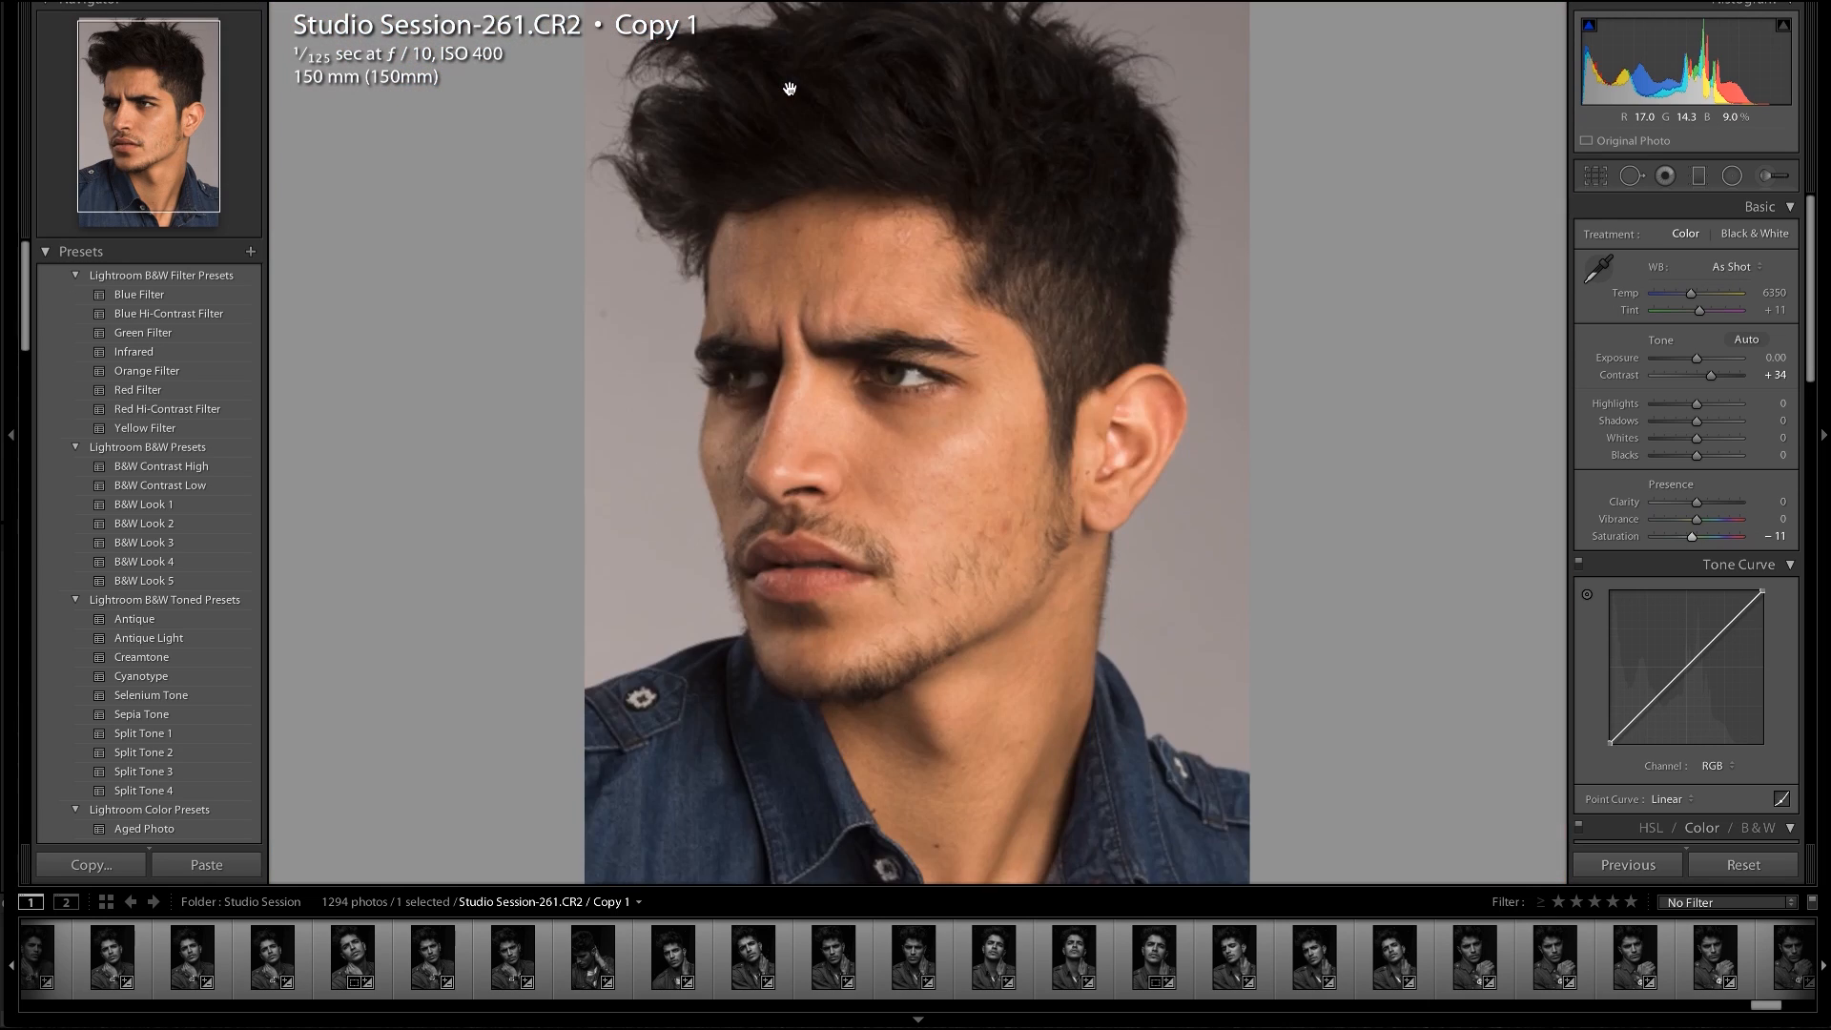
Set the photo's shadows to -46 and its highlights to -17
key("z")
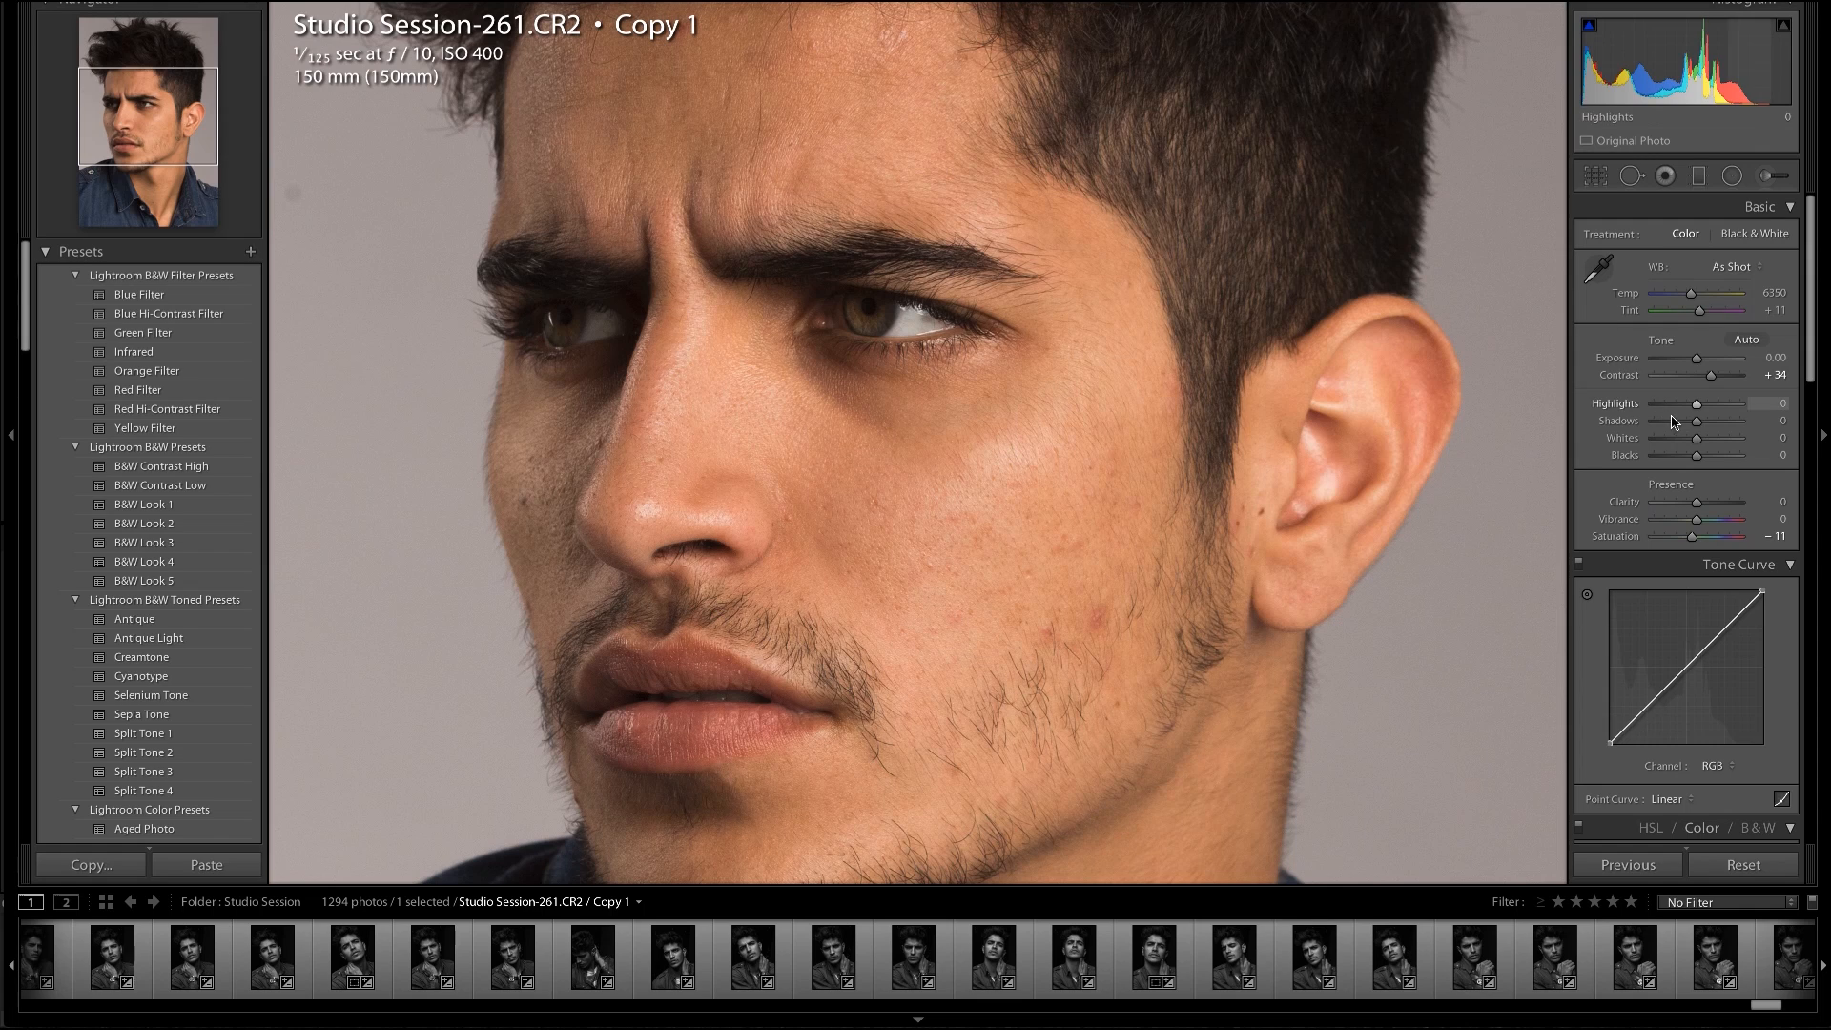
scroll(1280, 476, "down", 5)
scroll(1281, 476, "down", 5)
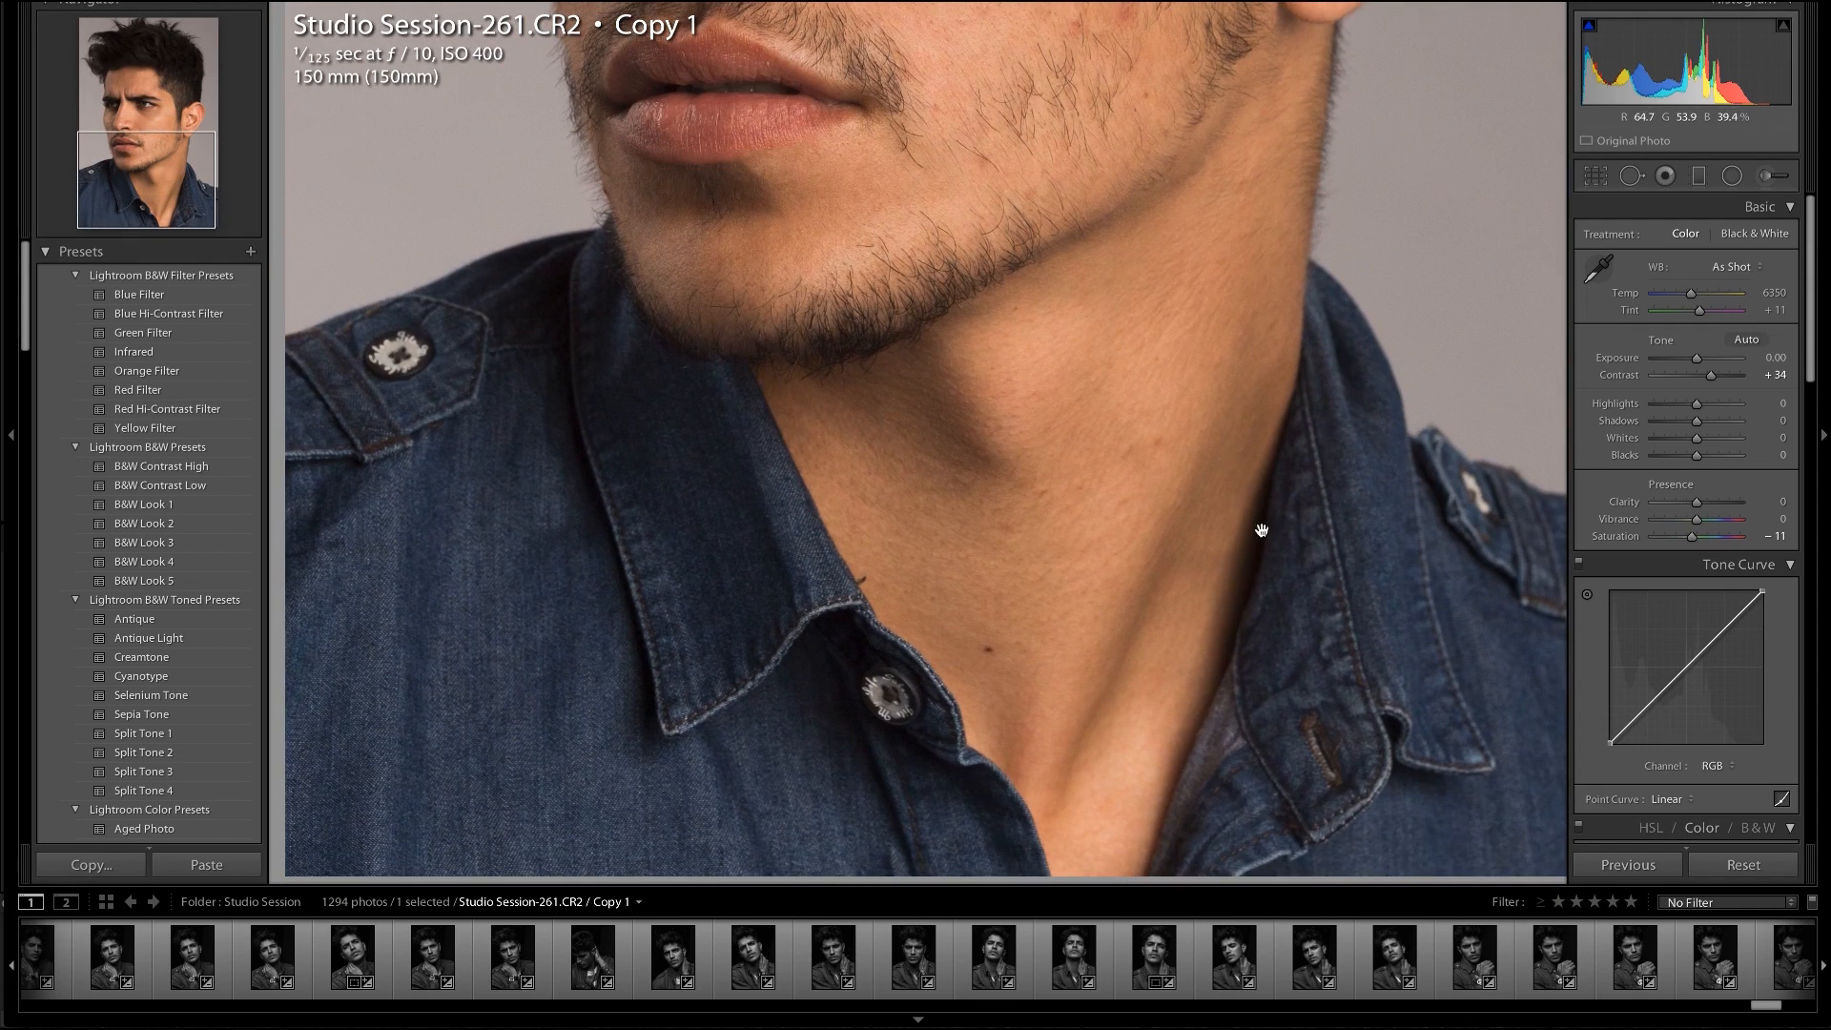
mouse_move(1684, 425)
left_mouse_down()
mouse_move(1654, 427)
mouse_move(1678, 430)
left_mouse_up()
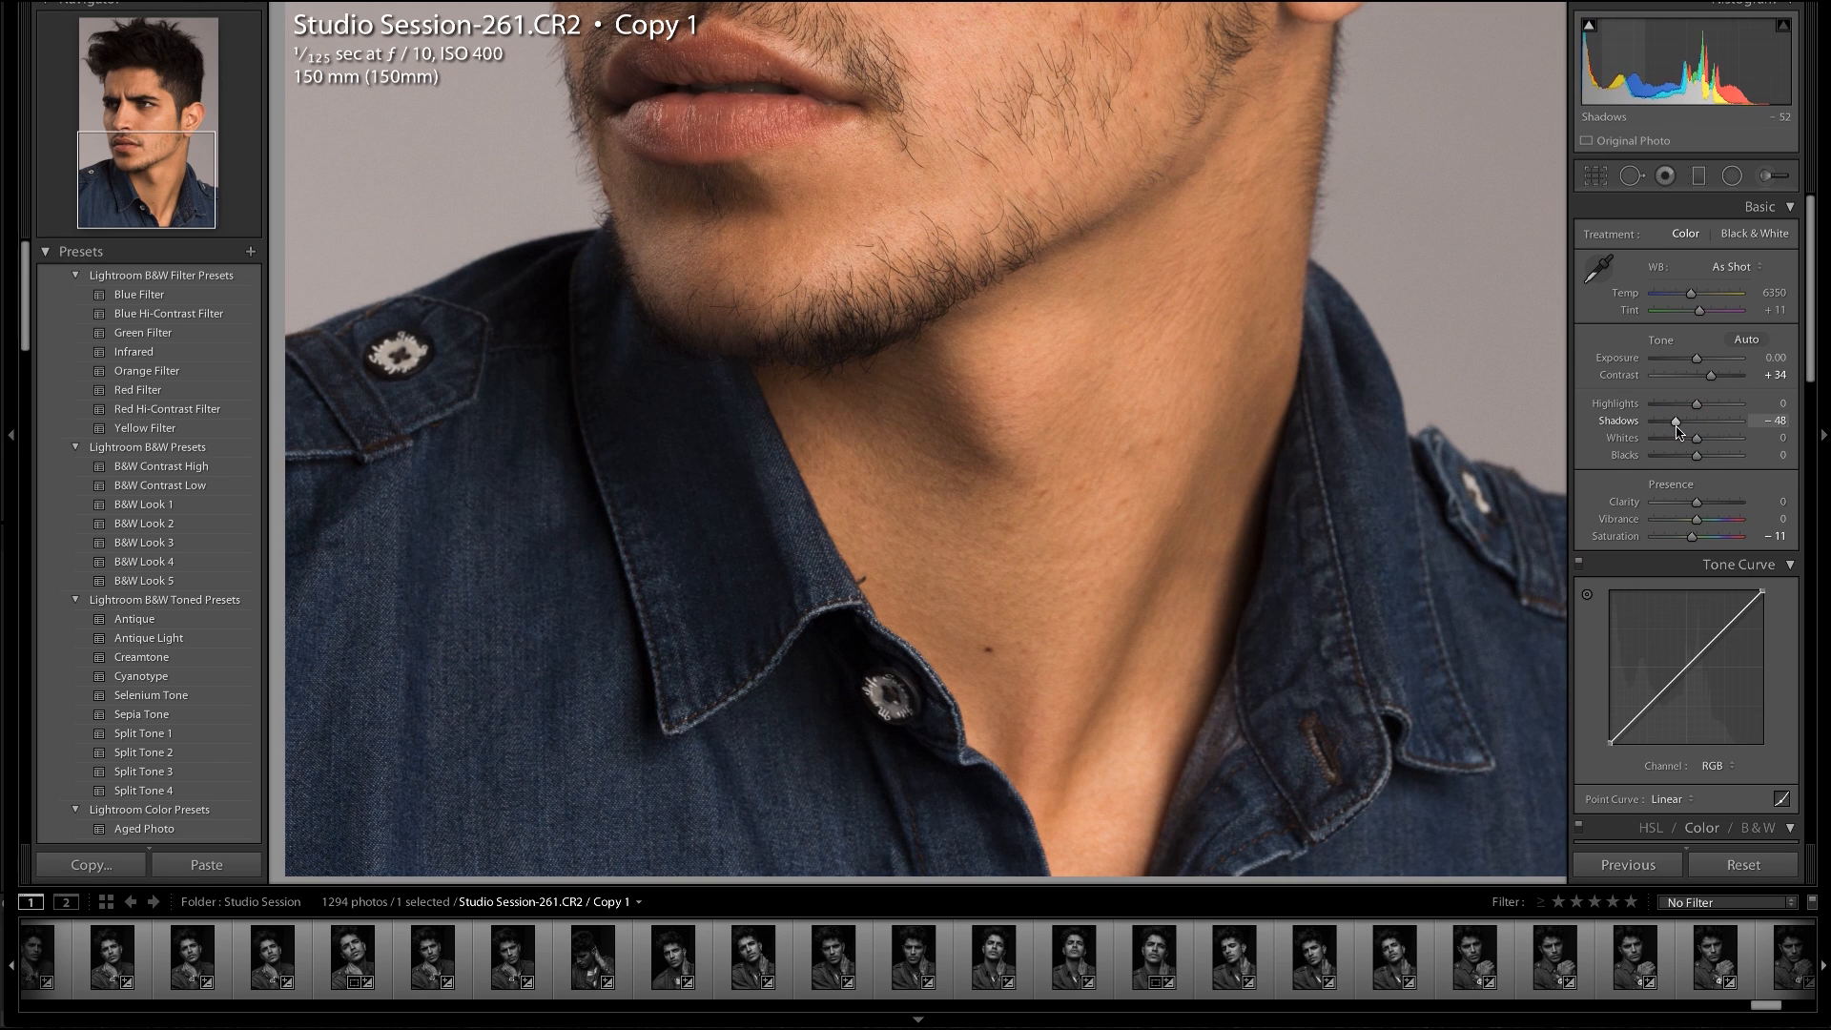
left_click(1058, 399)
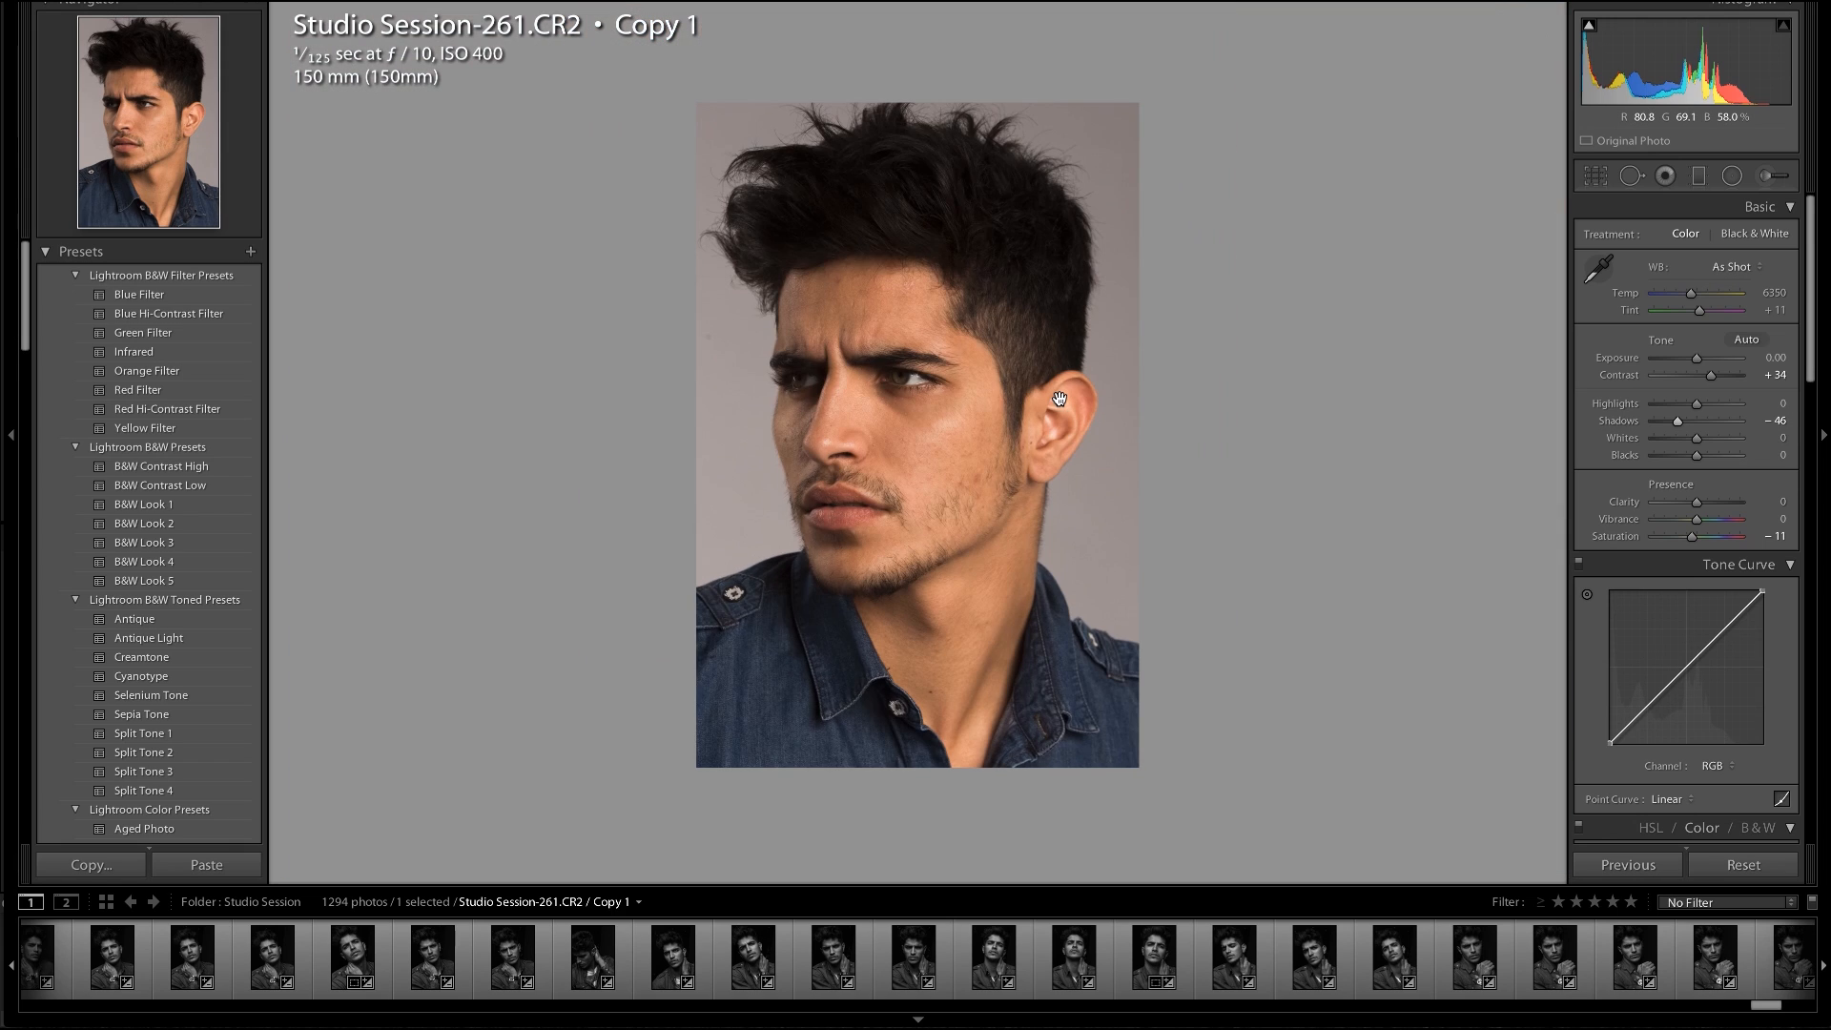
left_click_drag(1696, 405, 1690, 407)
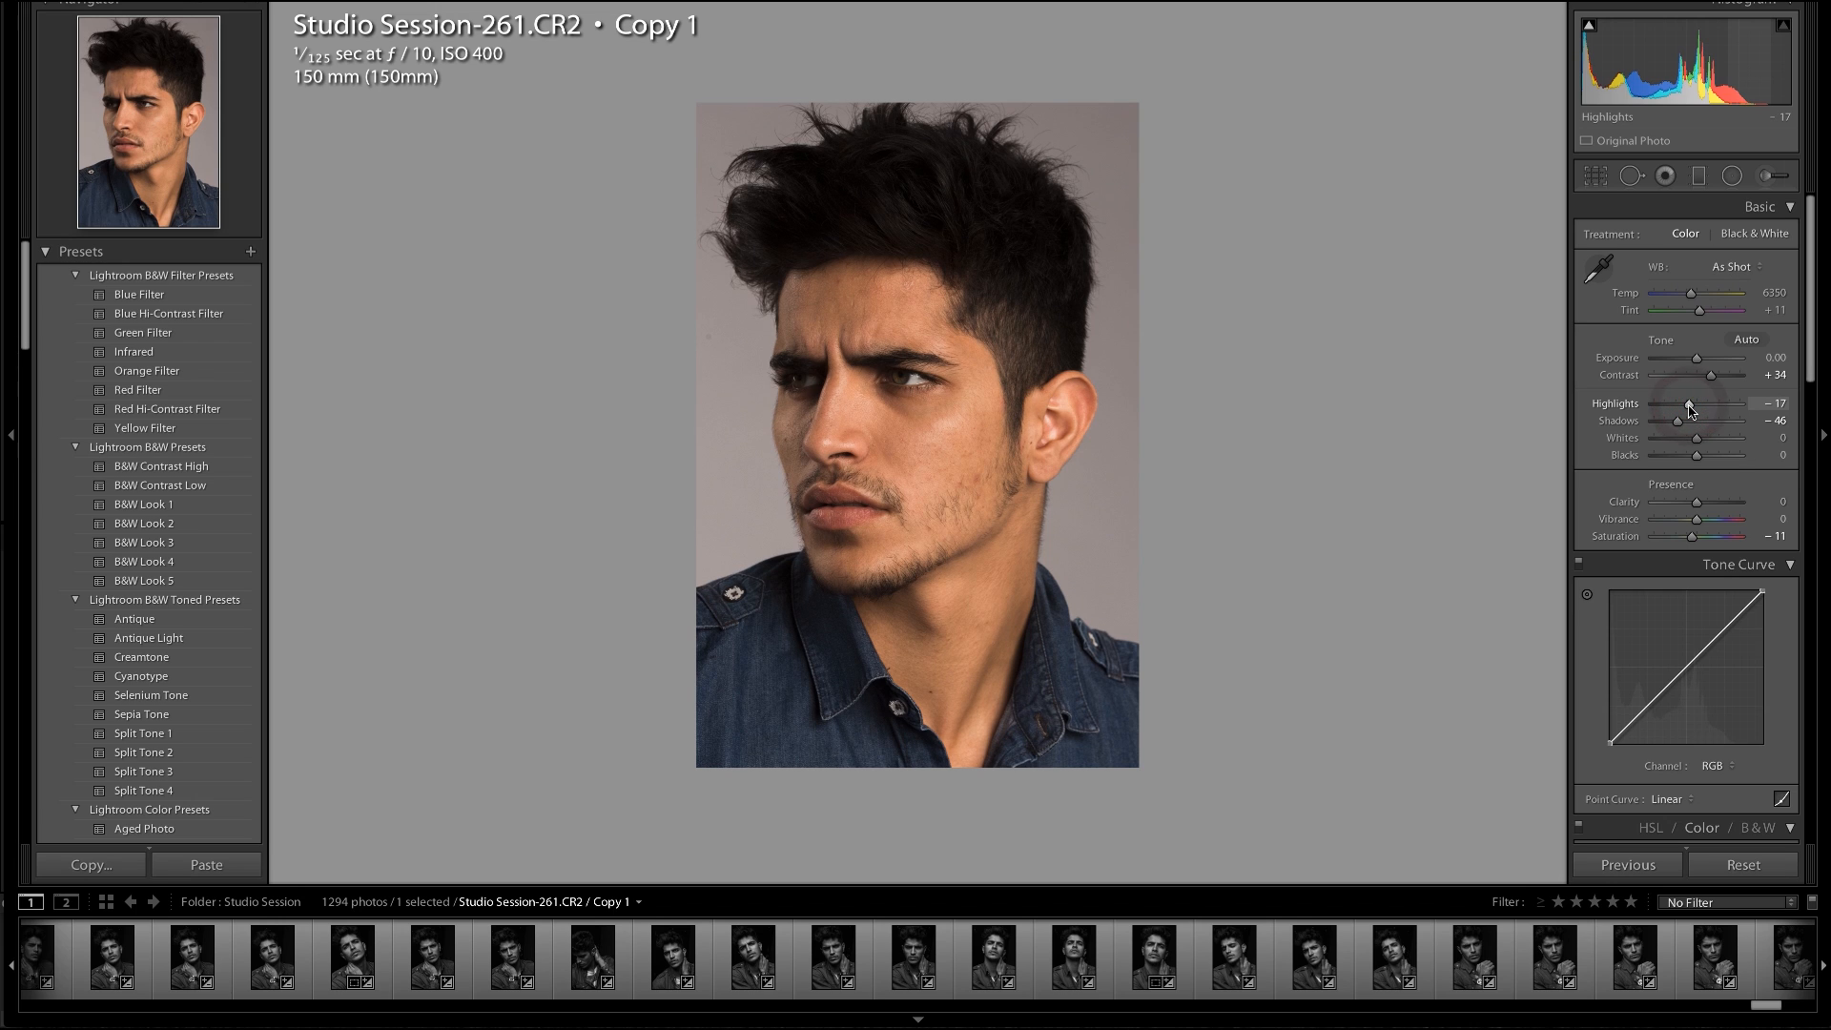
Send the adjusted photo to Adobe Photoshop CC 2014 for editing and duplicate its Background layer
right_click(1024, 398)
mouse_move(1172, 537)
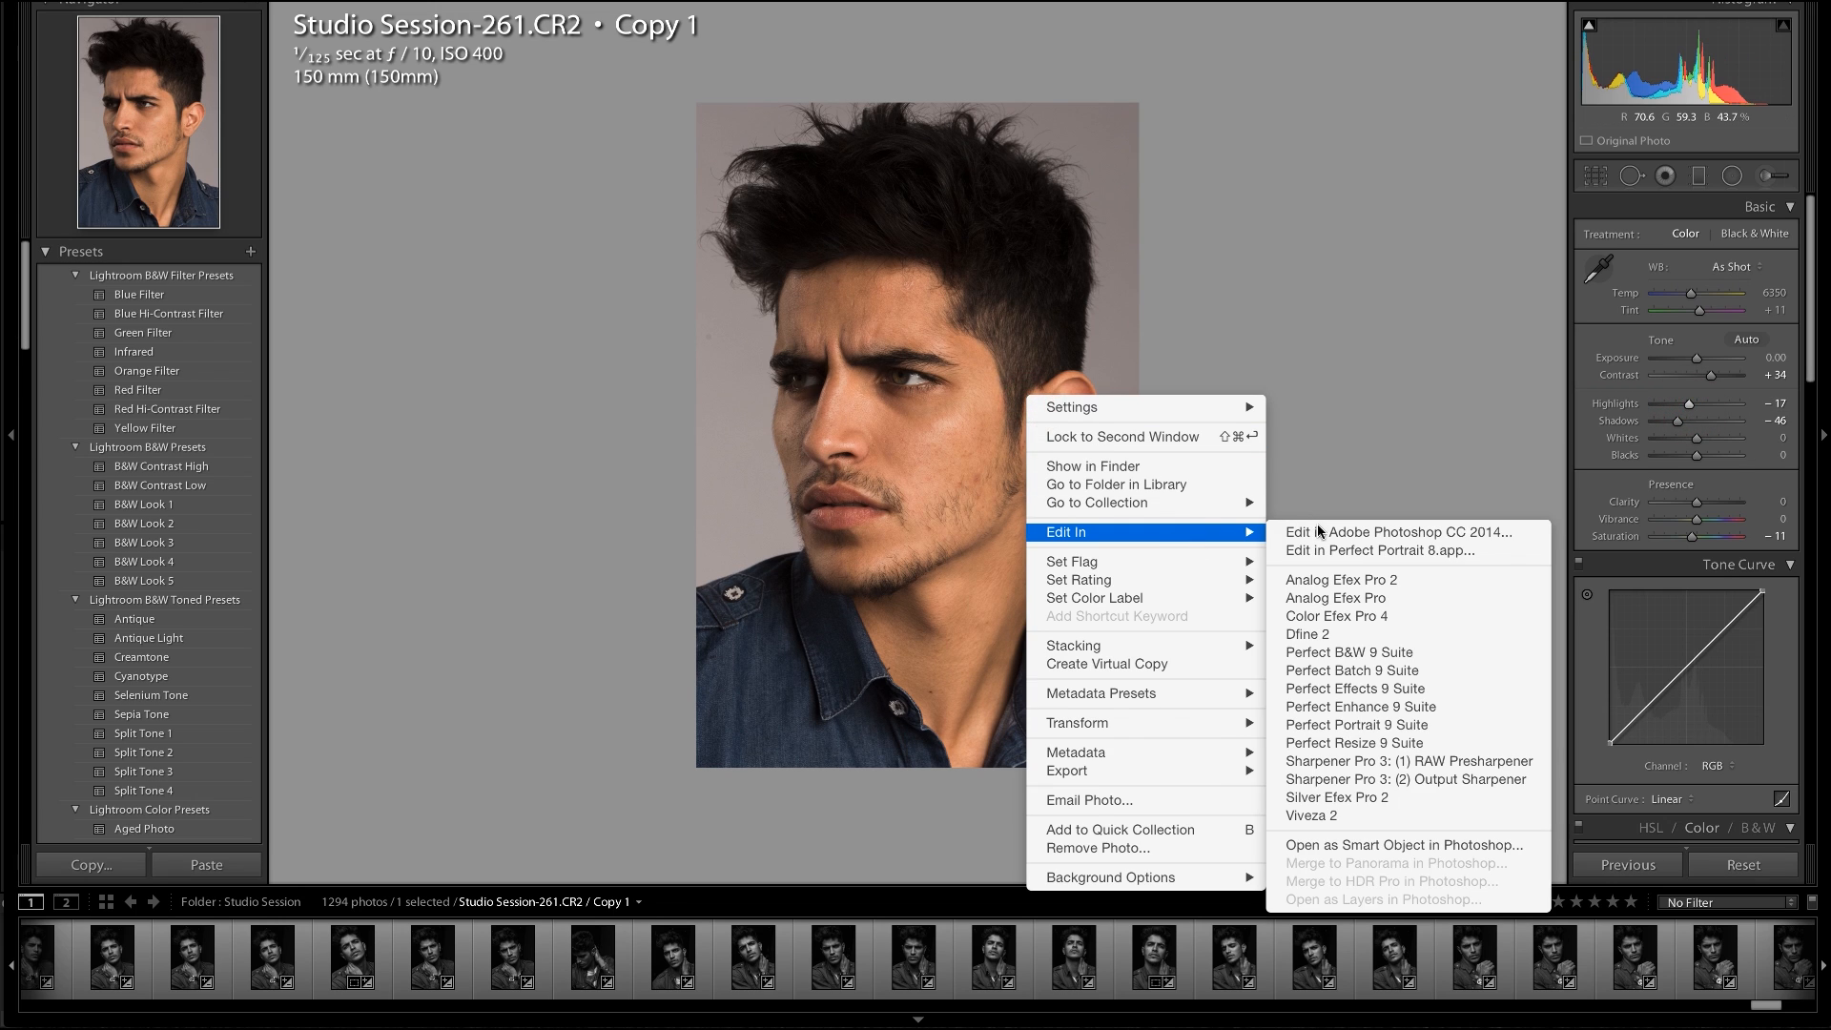
left_click(1318, 527)
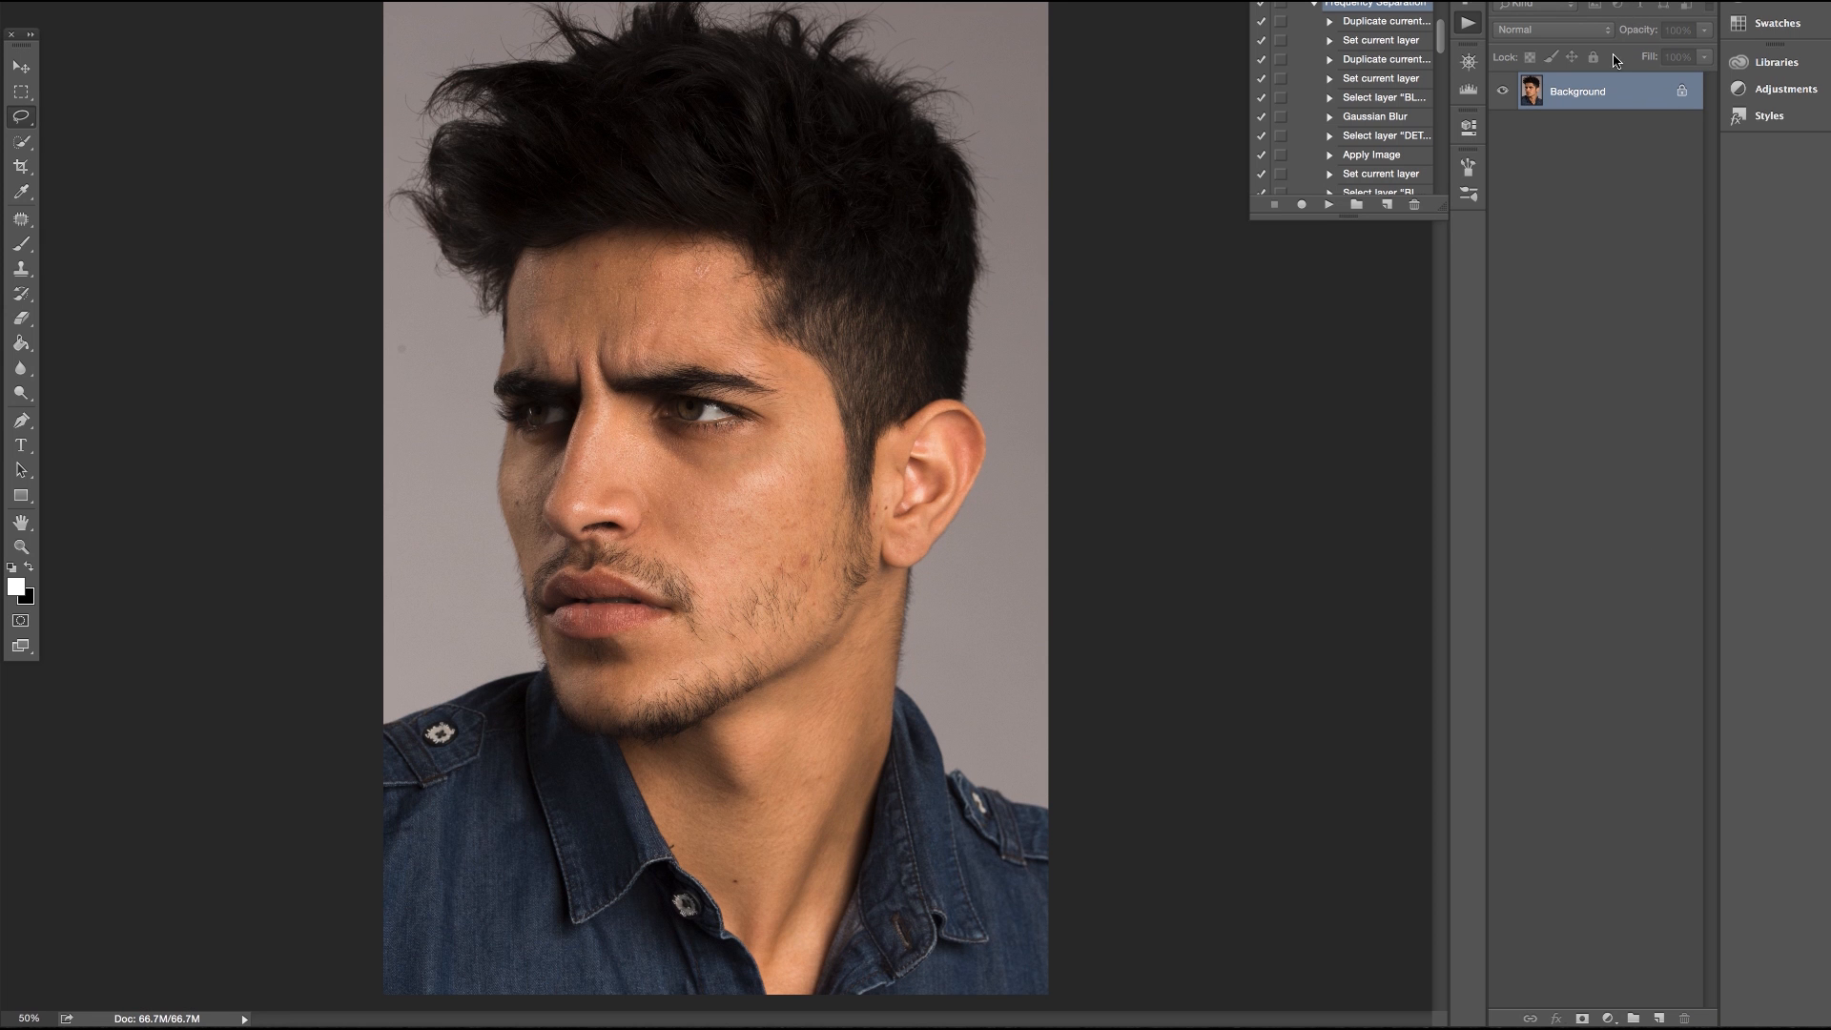
left_click_drag(1610, 88, 1657, 1018)
Remove the dark dust spot from the grey backdrop beside the forehead on the duplicate layer with the Patch tool
scroll(804, 564, "up", 5)
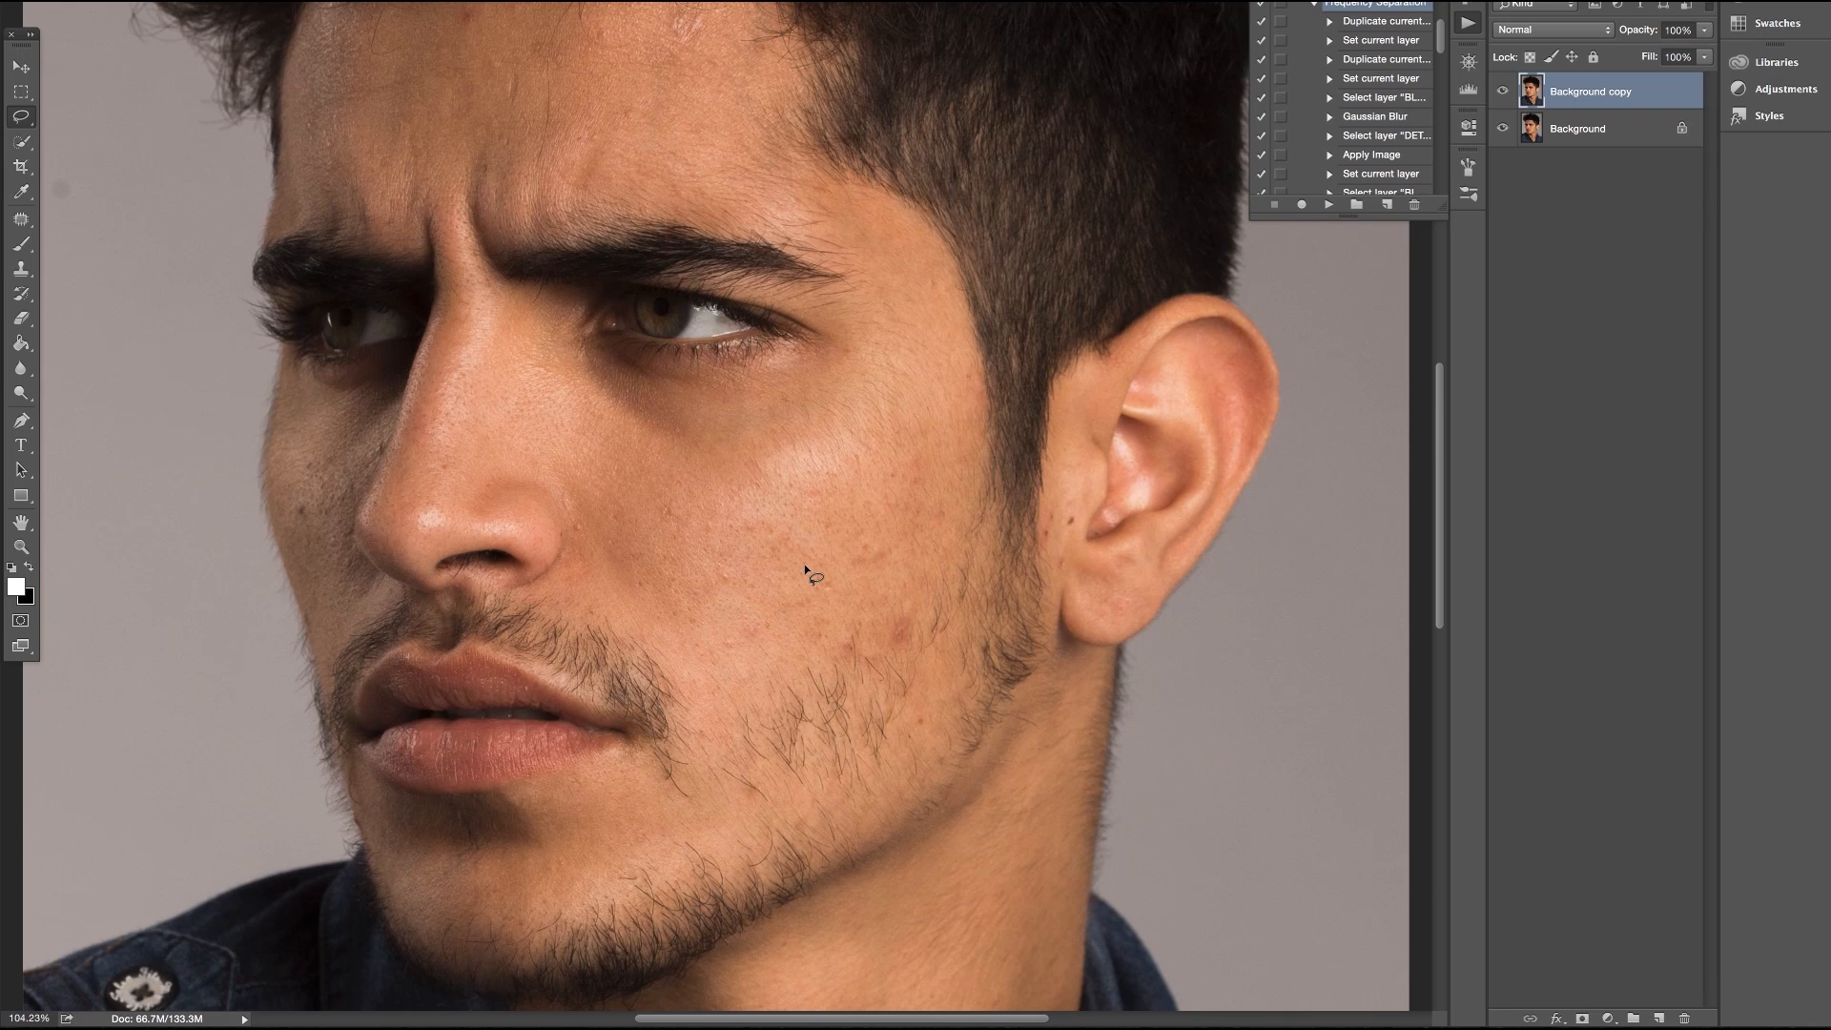
scroll(805, 575, "up", 8)
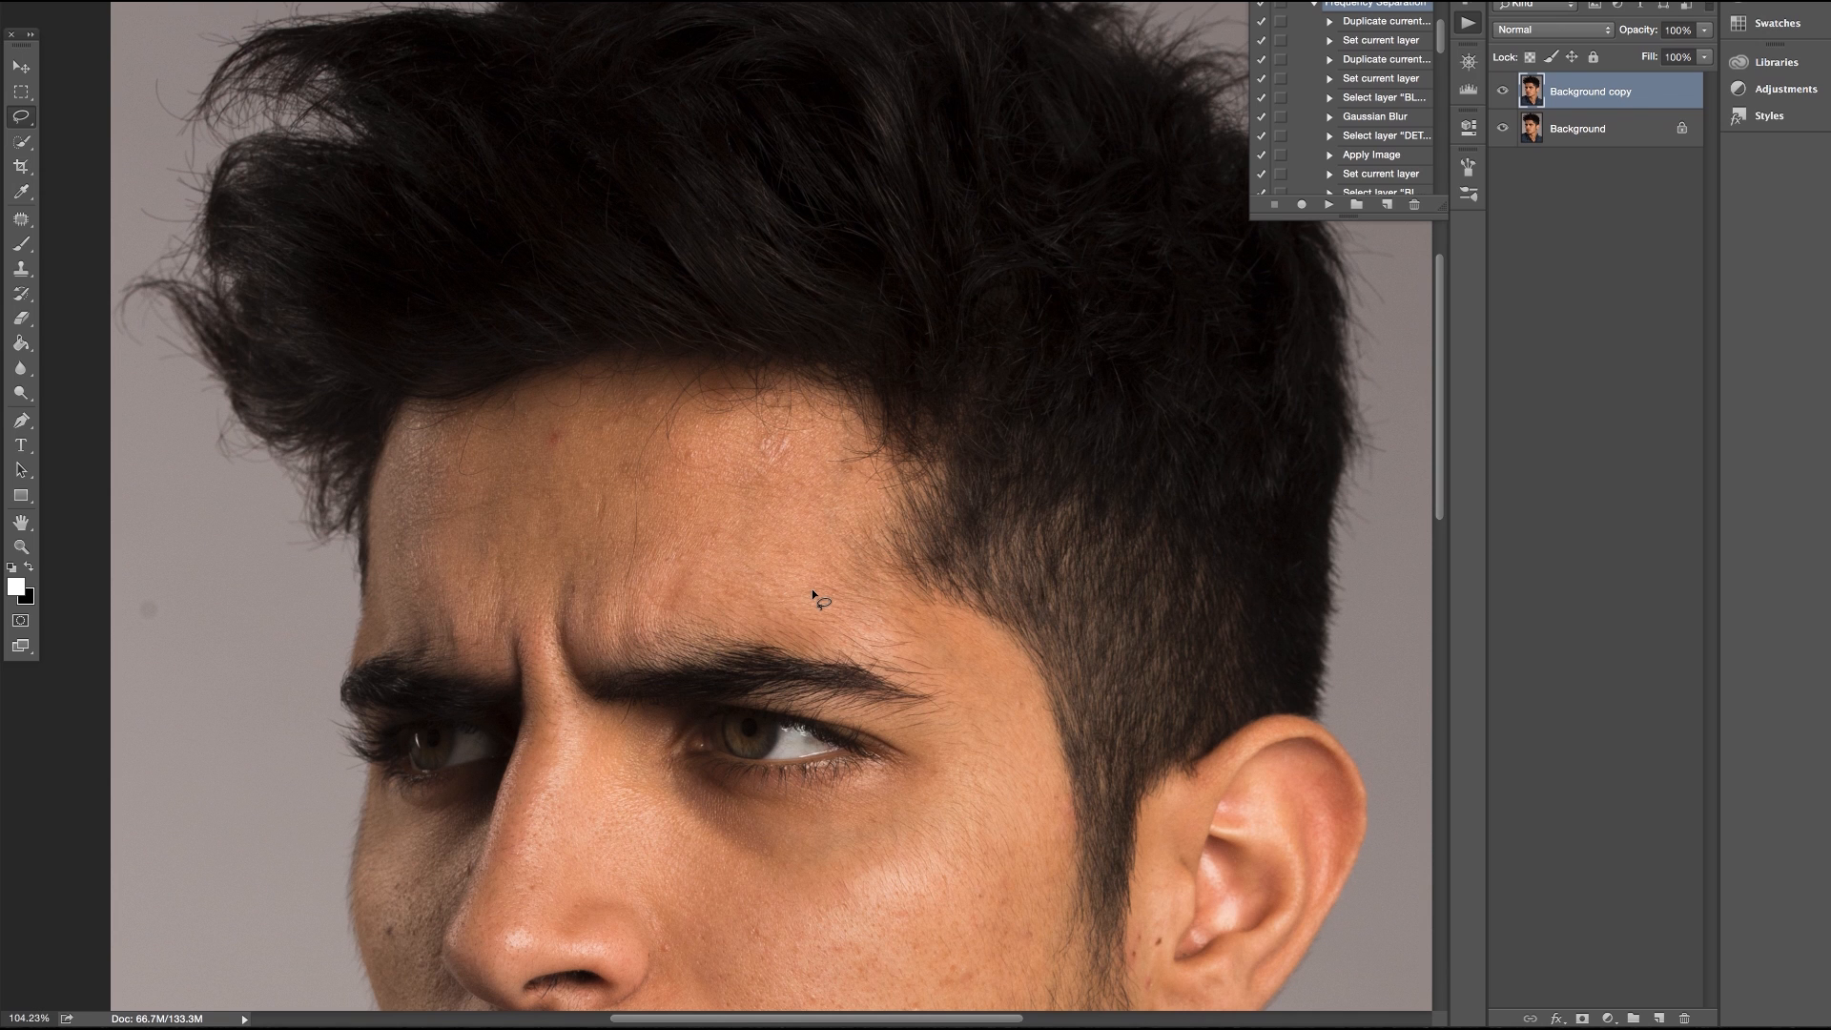
scroll(811, 588, "down", 8)
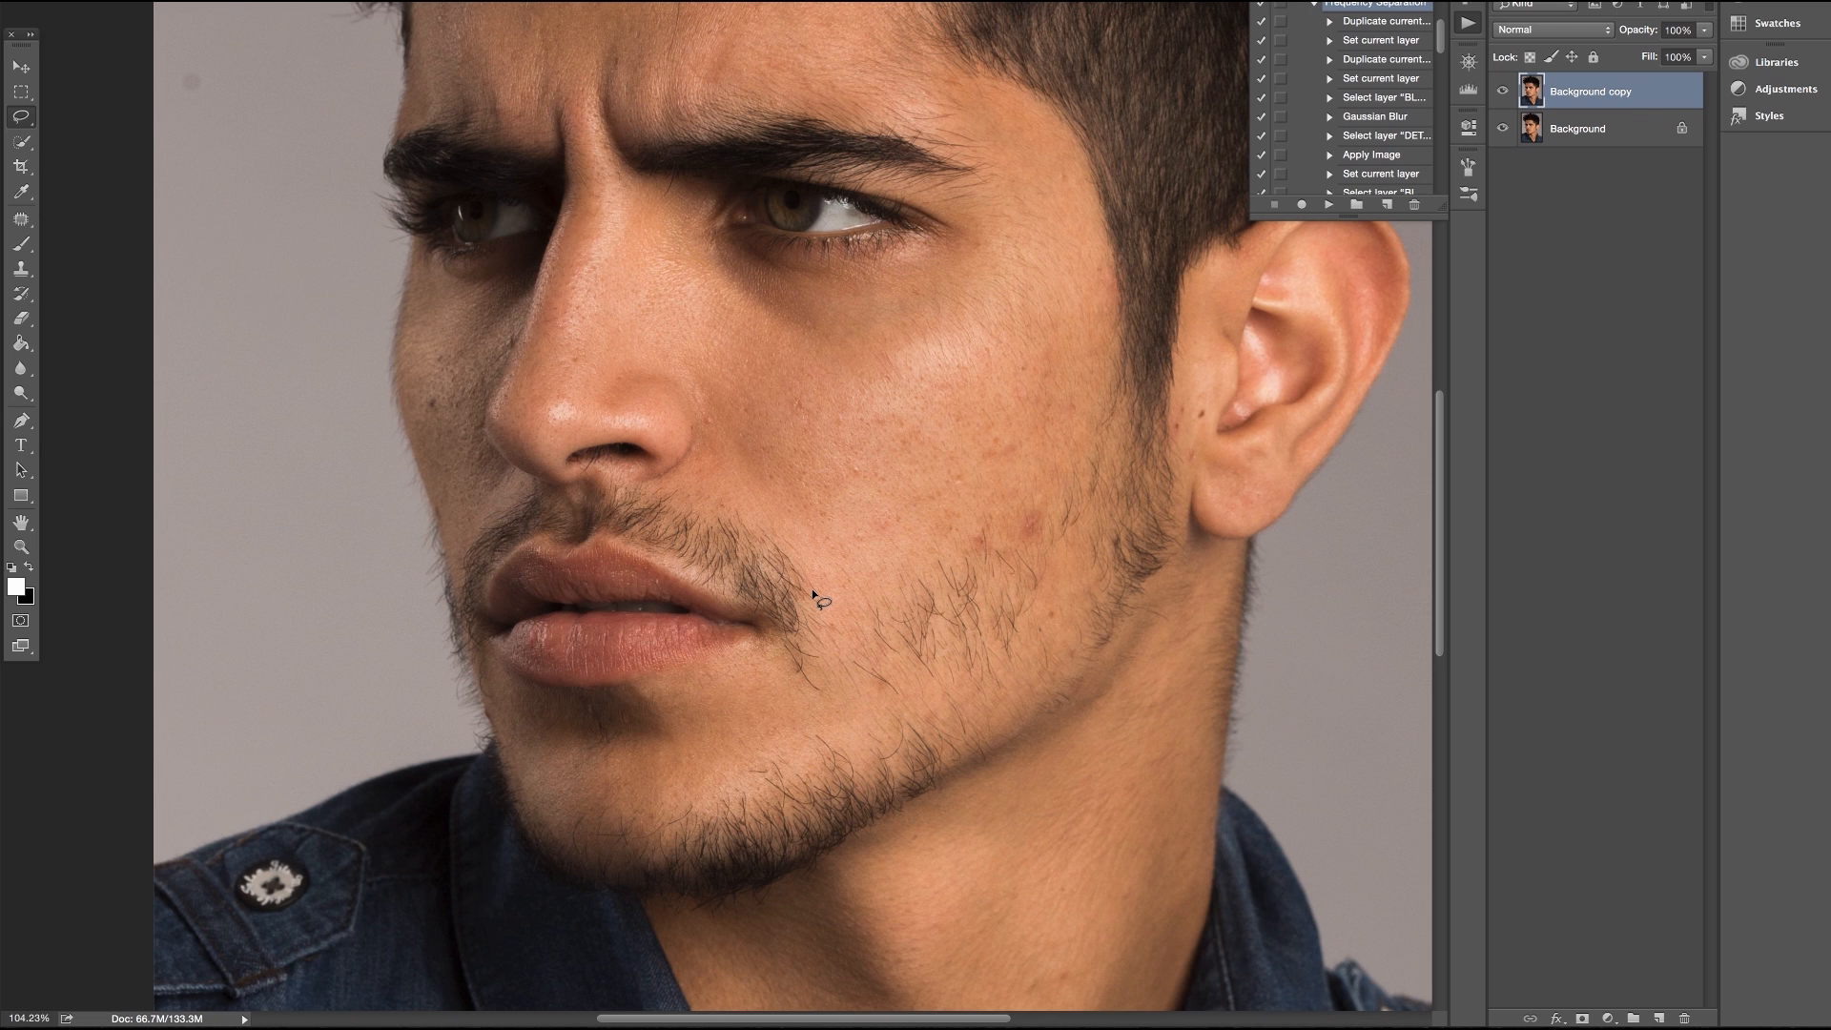
scroll(811, 588, "up", 6)
scroll(811, 588, "left", 5)
scroll(811, 588, "up", 5)
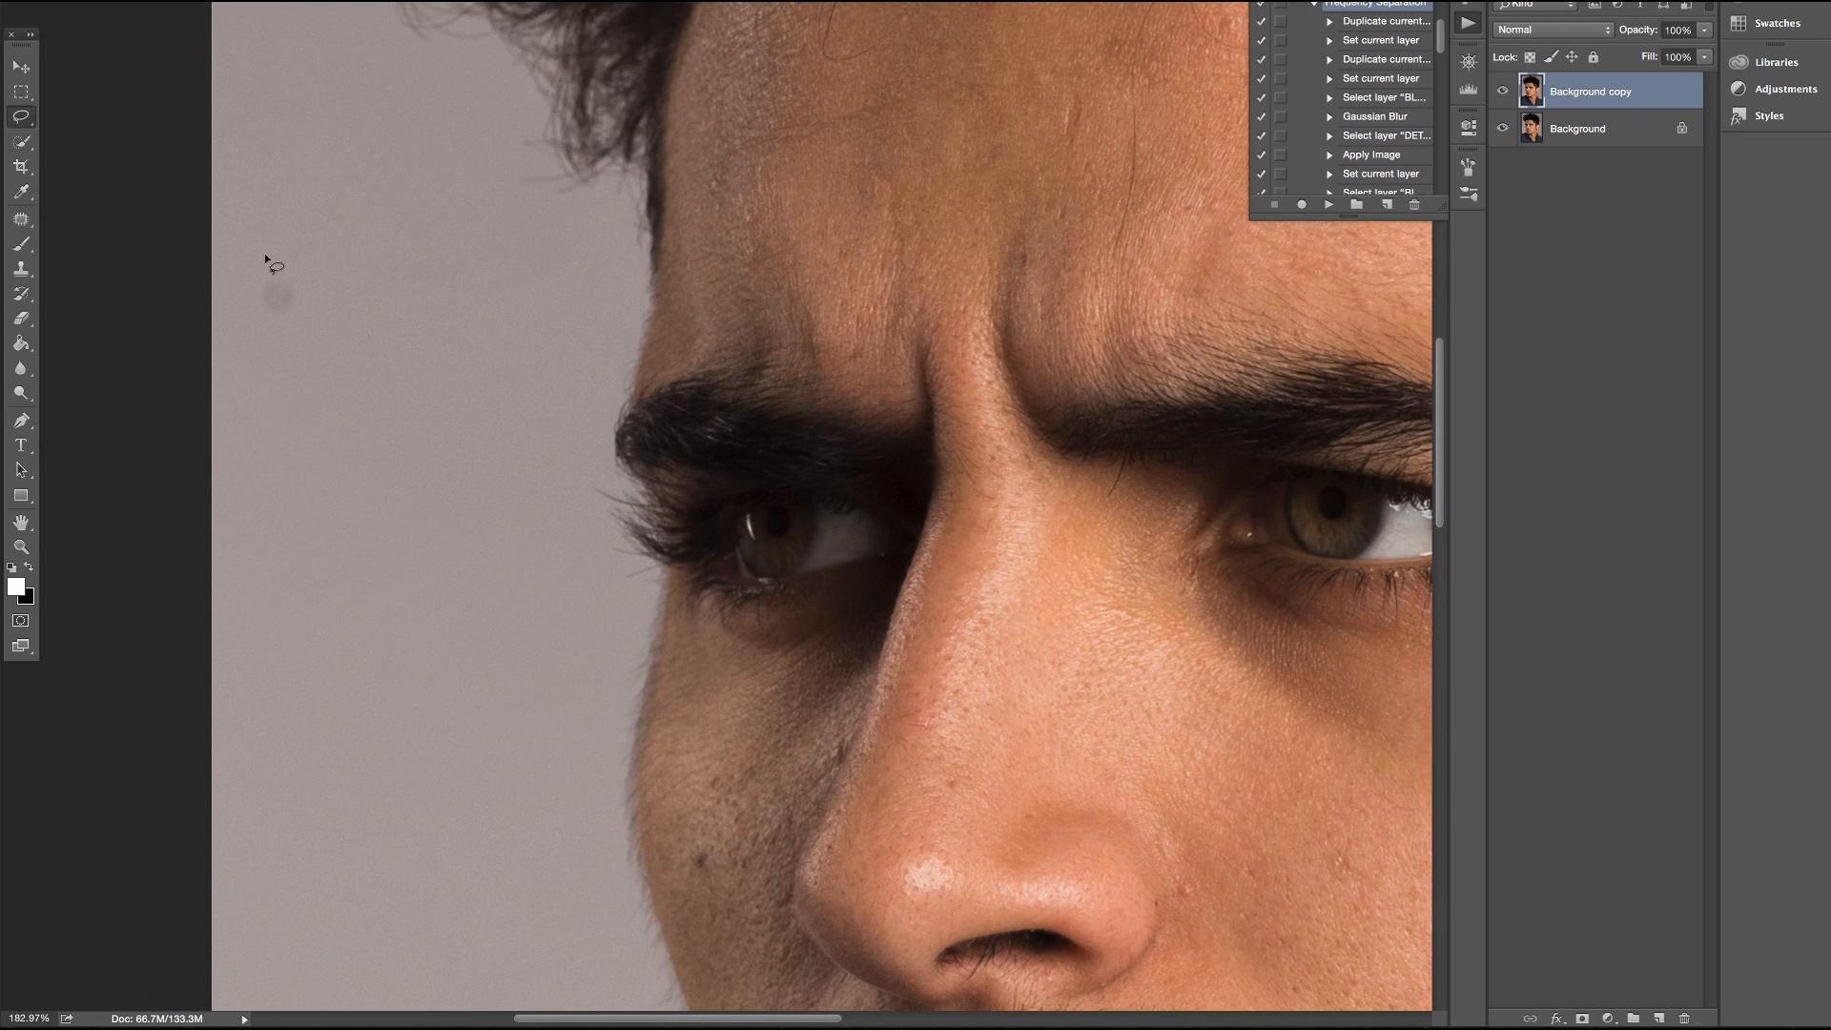
left_click(21, 219)
left_click(105, 256)
mouse_move(304, 258)
left_mouse_down()
mouse_move(238, 291)
mouse_move(367, 231)
left_mouse_up()
left_click(368, 232)
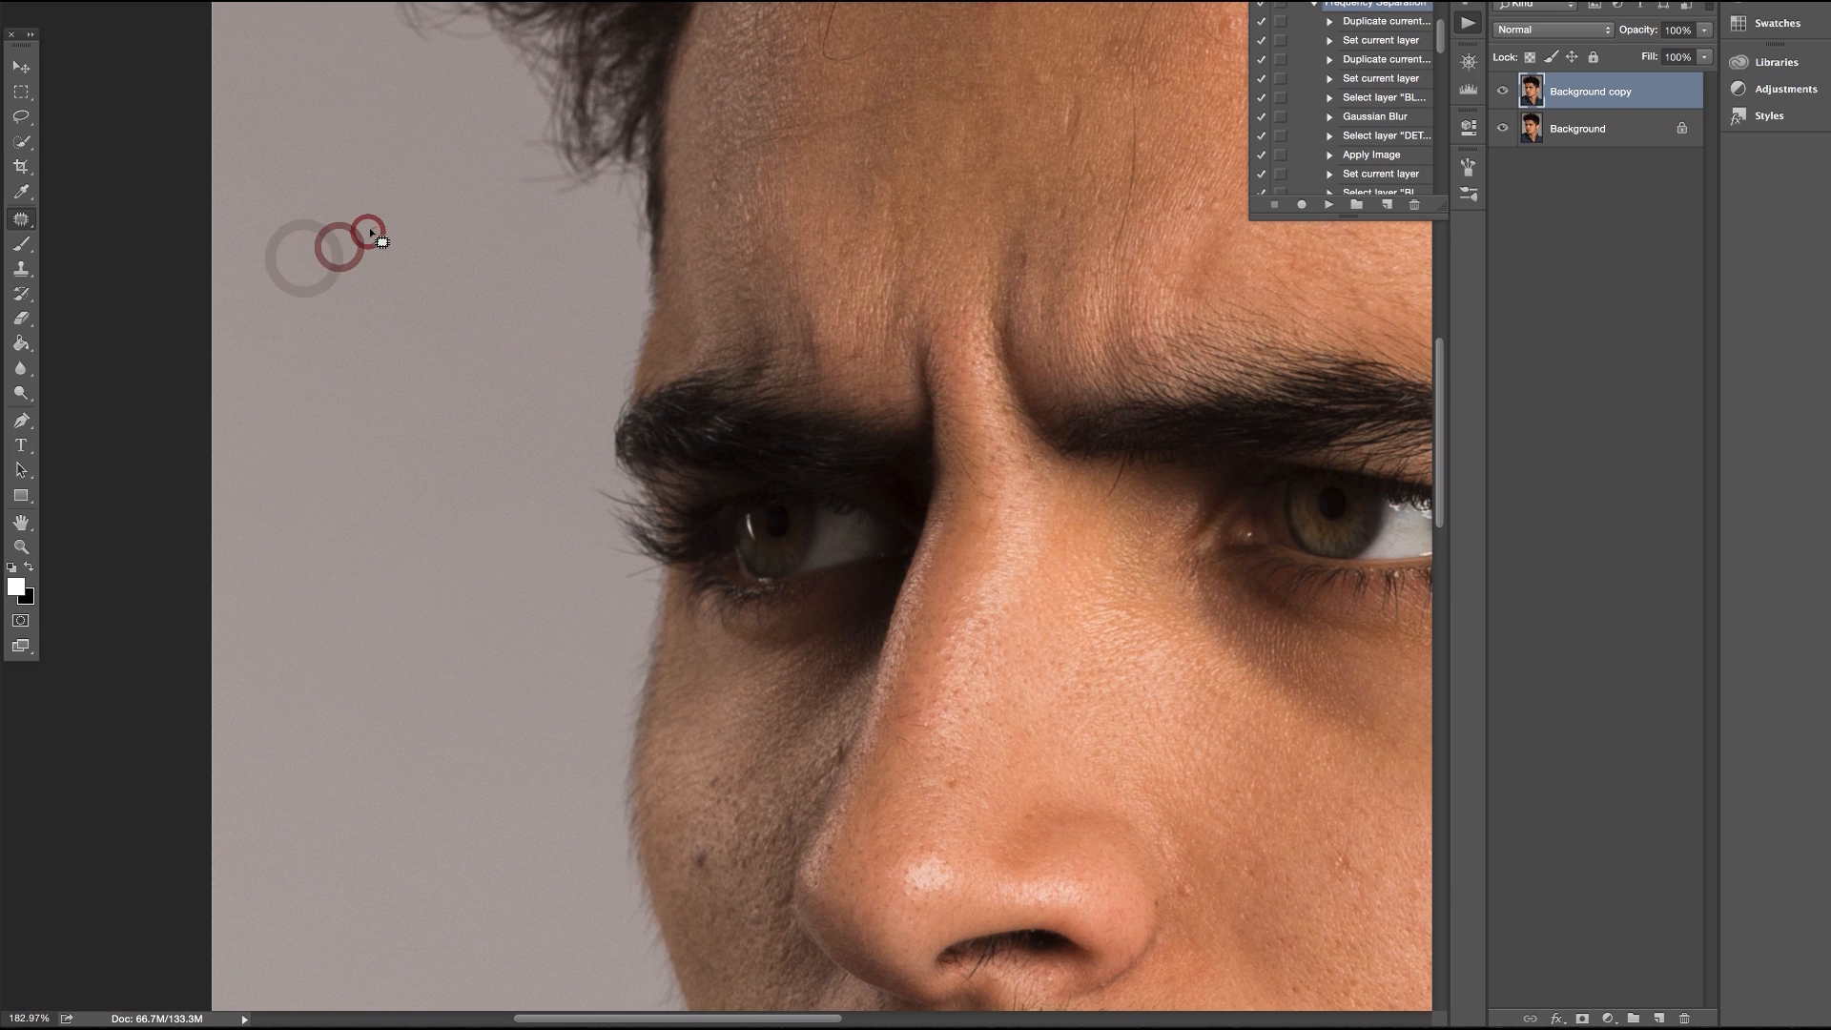
scroll(372, 219, "up", 3)
left_click(346, 264)
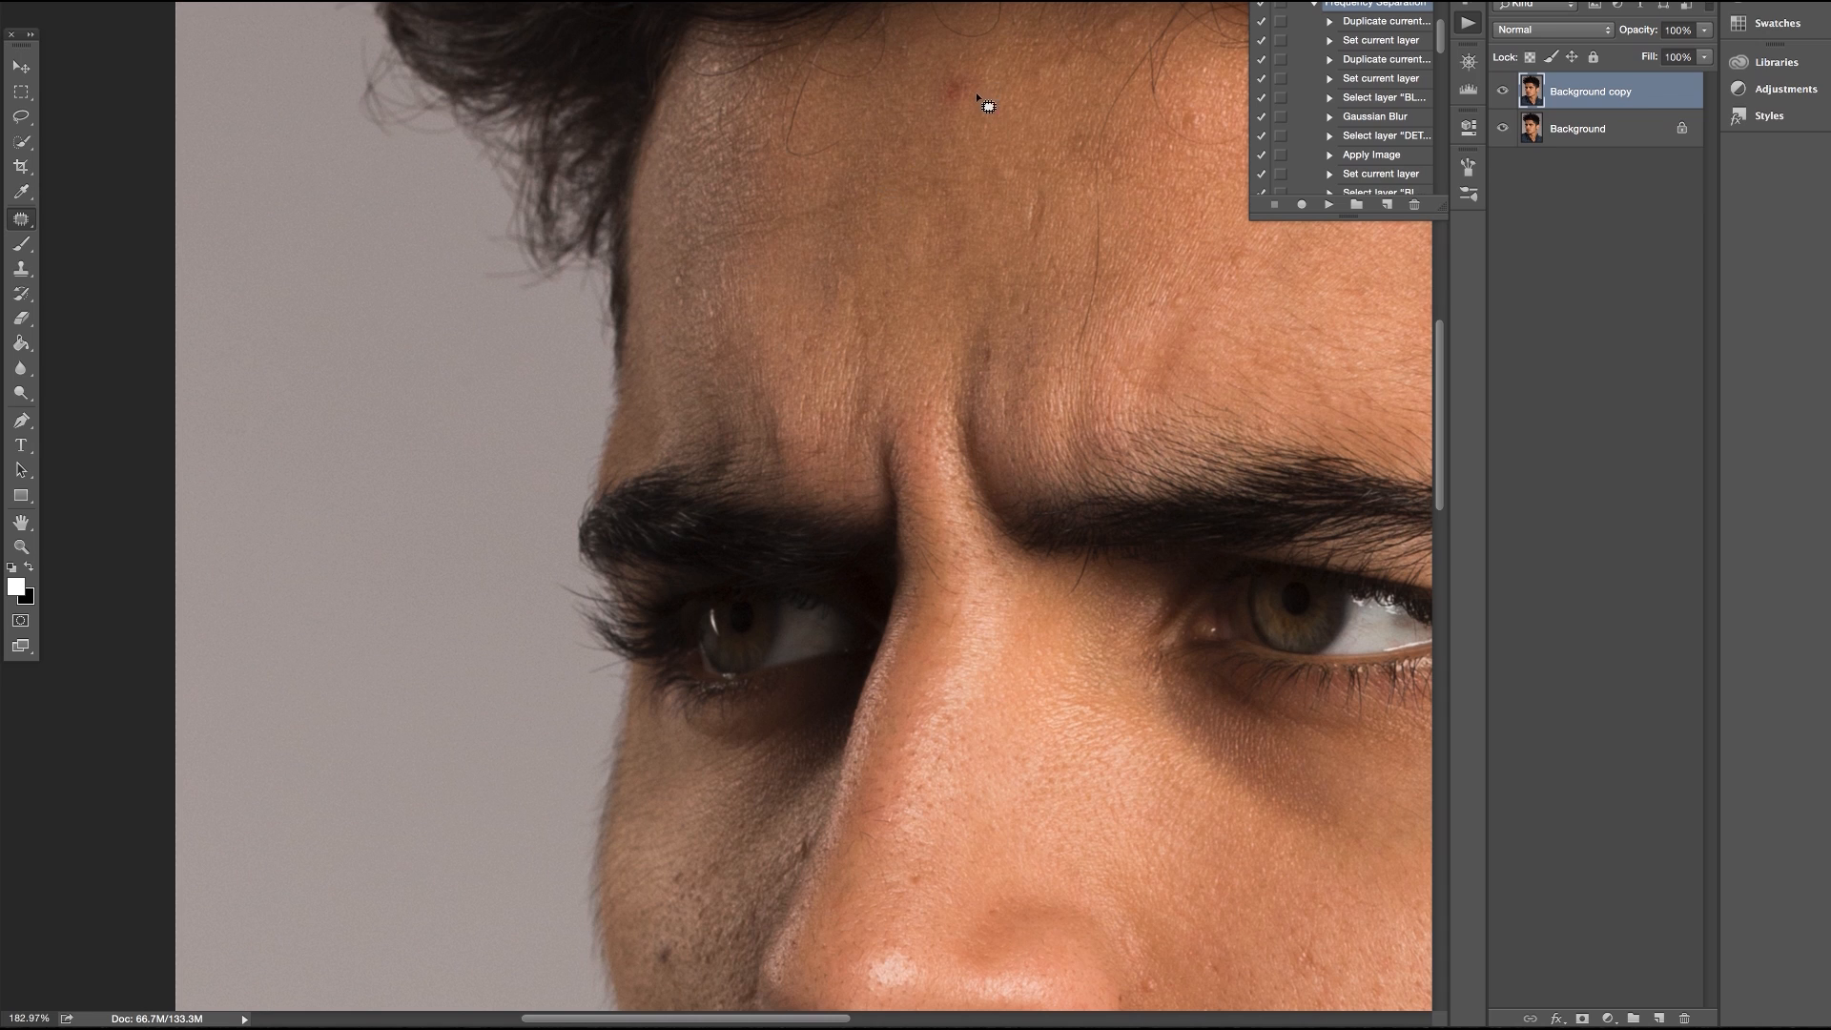
Try to patch the small red blemish on the upper forehead
left_click(910, 133)
key("ctrl+z")
Examine the skin on the cheek, beard area, jawline and neck up close for remaining blemishes
scroll(983, 141, "down", 10)
scroll(983, 140, "right", 8)
scroll(966, 108, "down", 8)
scroll(966, 108, "right", 4)
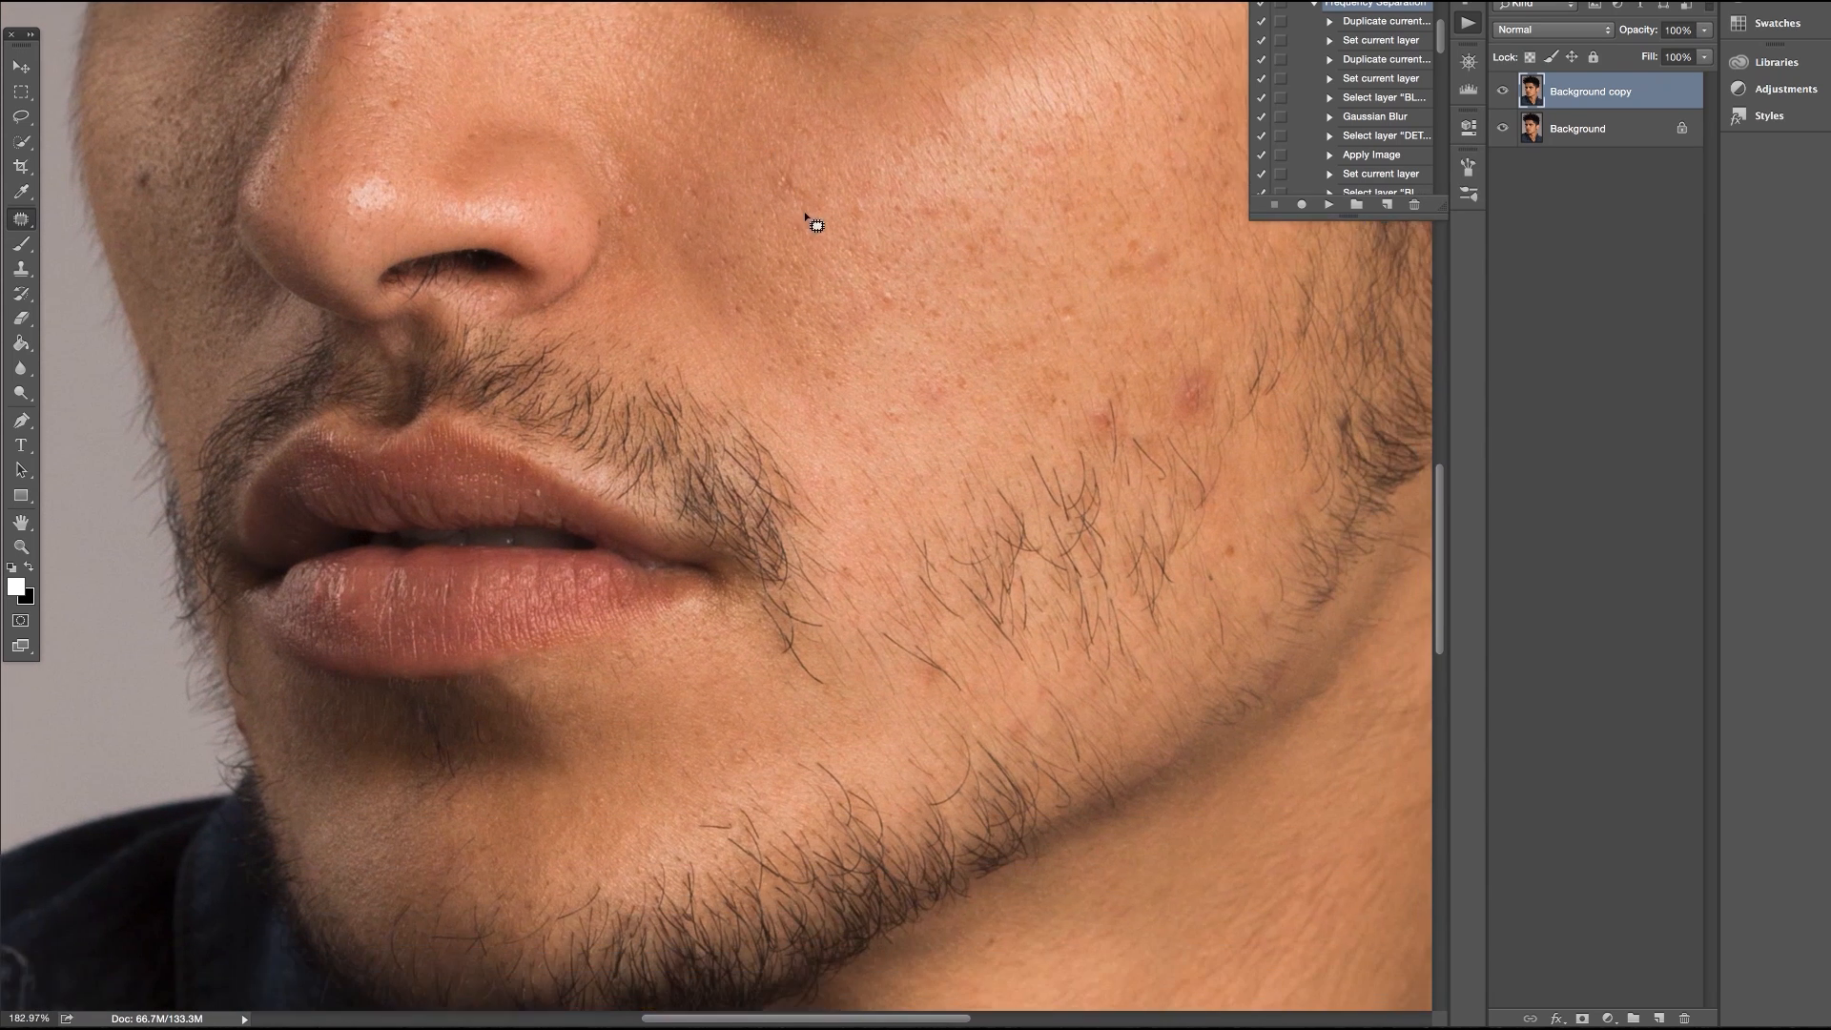
scroll(816, 224, "down", 8)
scroll(815, 224, "right", 4)
scroll(1088, 360, "down", 4)
scroll(1087, 360, "right", 4)
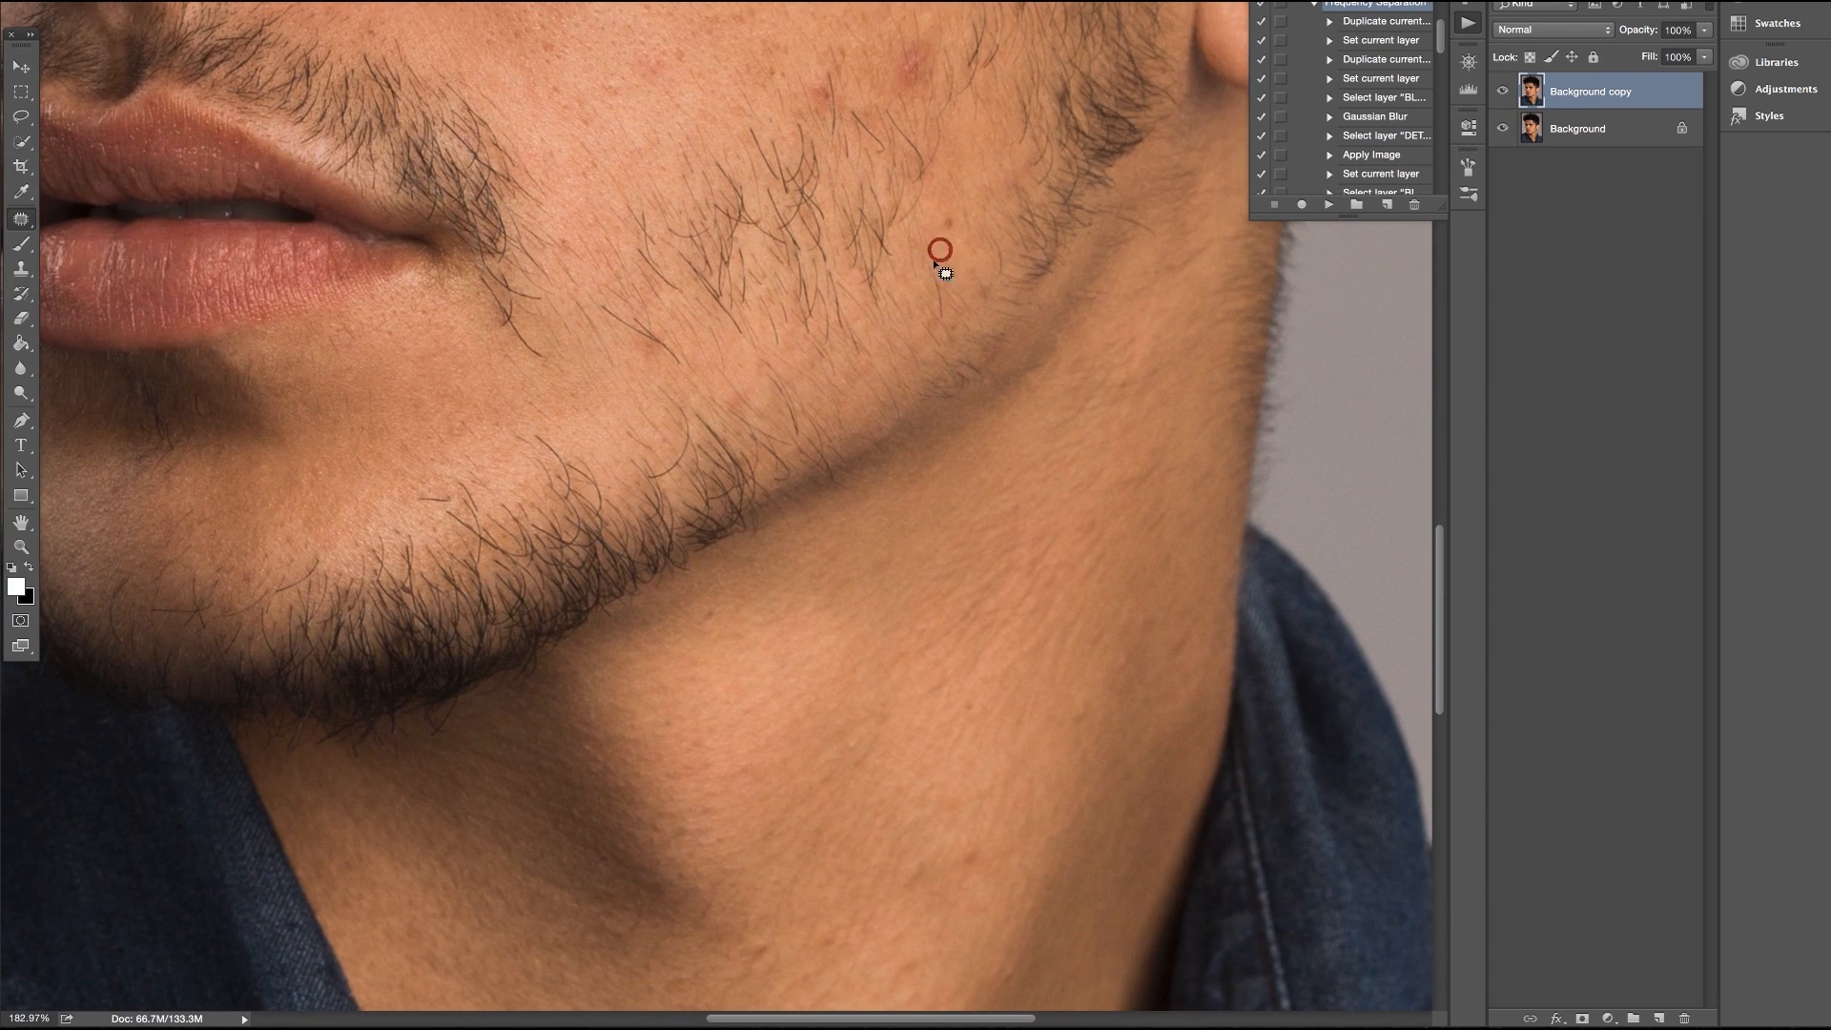
Patch out the small dark spots on the skin between the sideburn and the earlobe
left_click(932, 252)
scroll(968, 243, "up", 5)
scroll(968, 243, "right", 2)
mouse_move(1063, 155)
left_mouse_down()
mouse_move(1045, 189)
mouse_move(1065, 143)
mouse_move(1102, 195)
mouse_move(1086, 166)
left_mouse_up()
left_click(1068, 143)
left_click_drag(1094, 183, 1095, 128)
left_click(1054, 193)
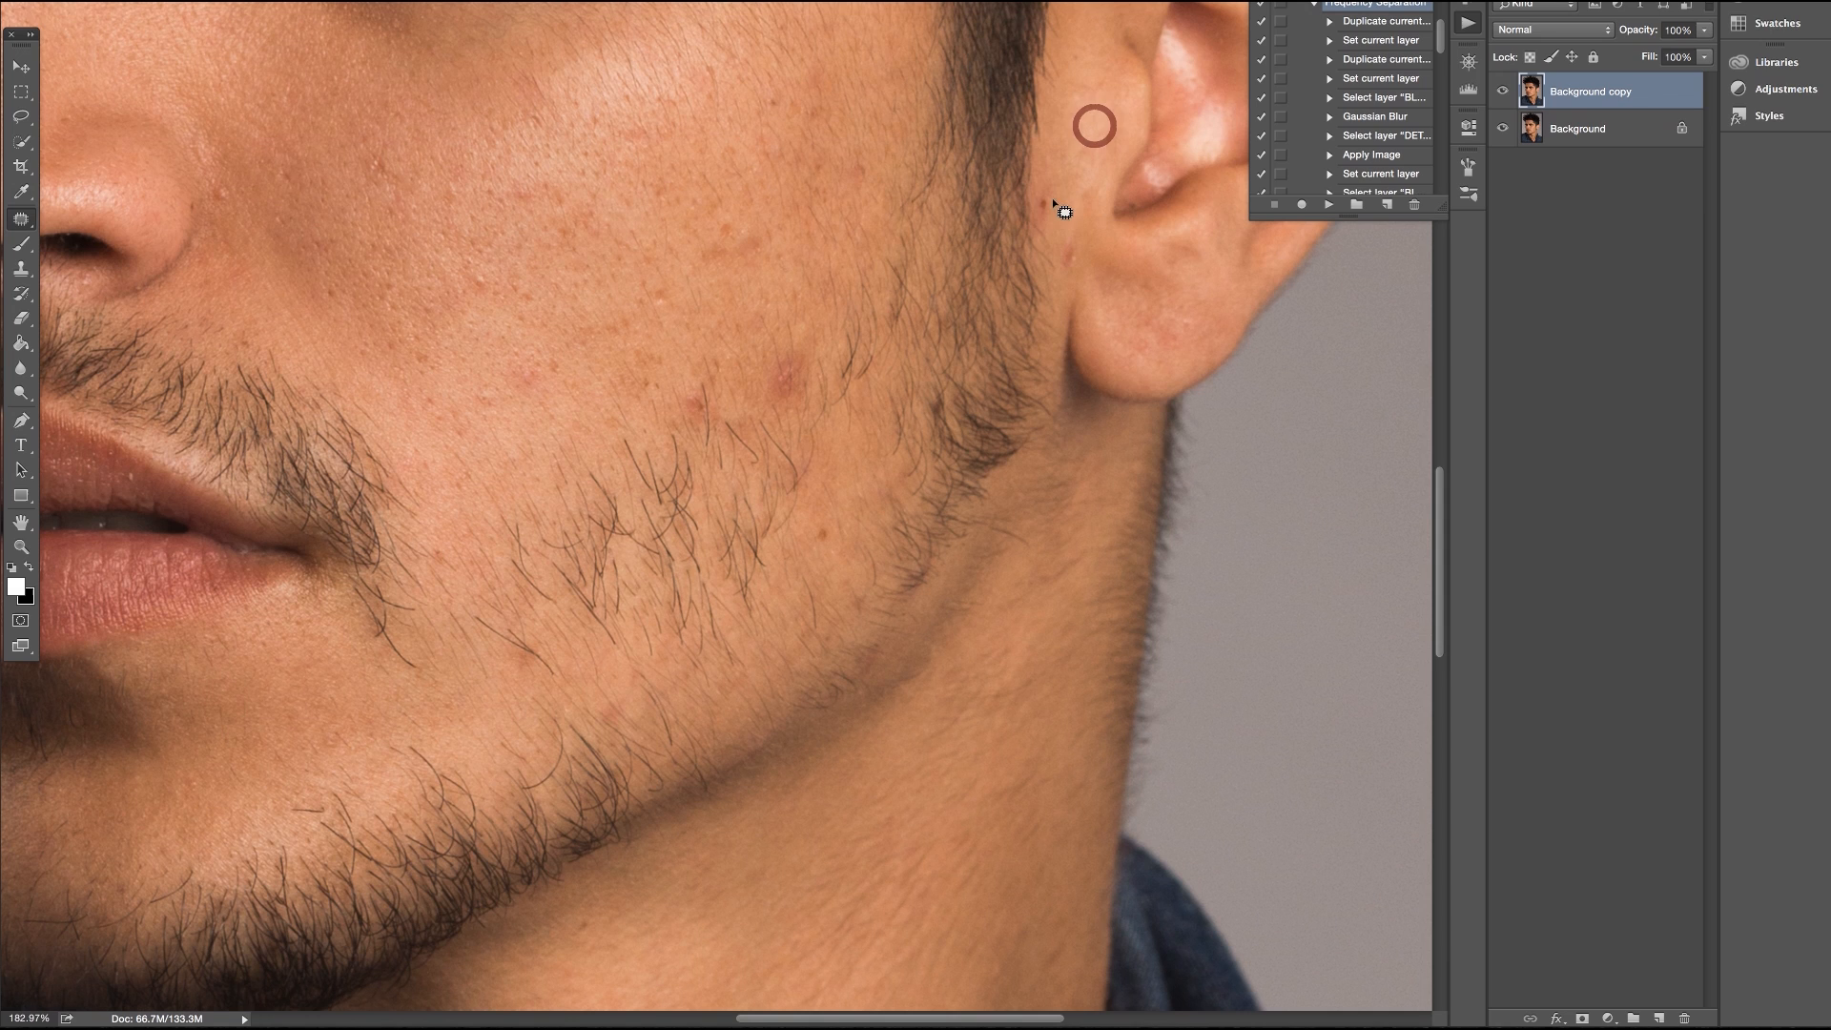
left_click_drag(1044, 201, 1052, 195)
left_click_drag(1061, 175, 1065, 176)
left_click(1069, 183)
left_click(1076, 248)
Patch the small blemish on the cheek right beside the nostril
scroll(1121, 182, "up", 8)
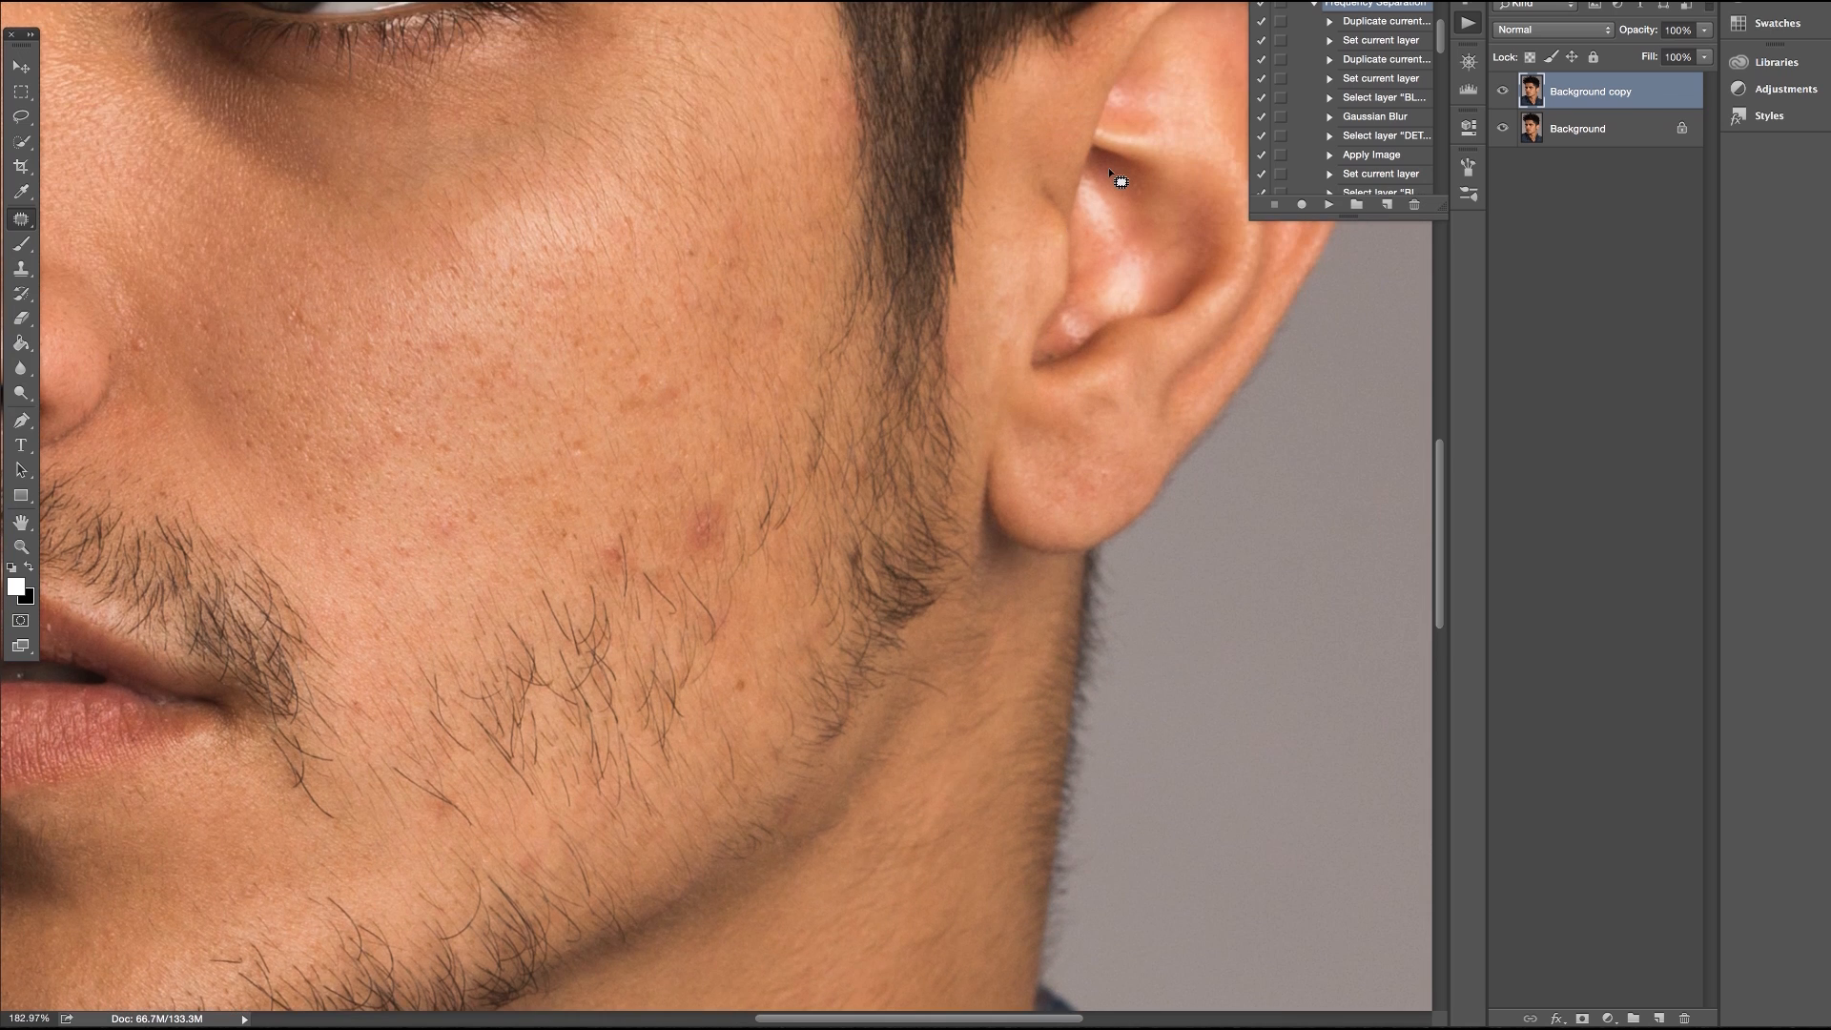
scroll(1121, 181, "up", 10)
scroll(1121, 181, "left", 8)
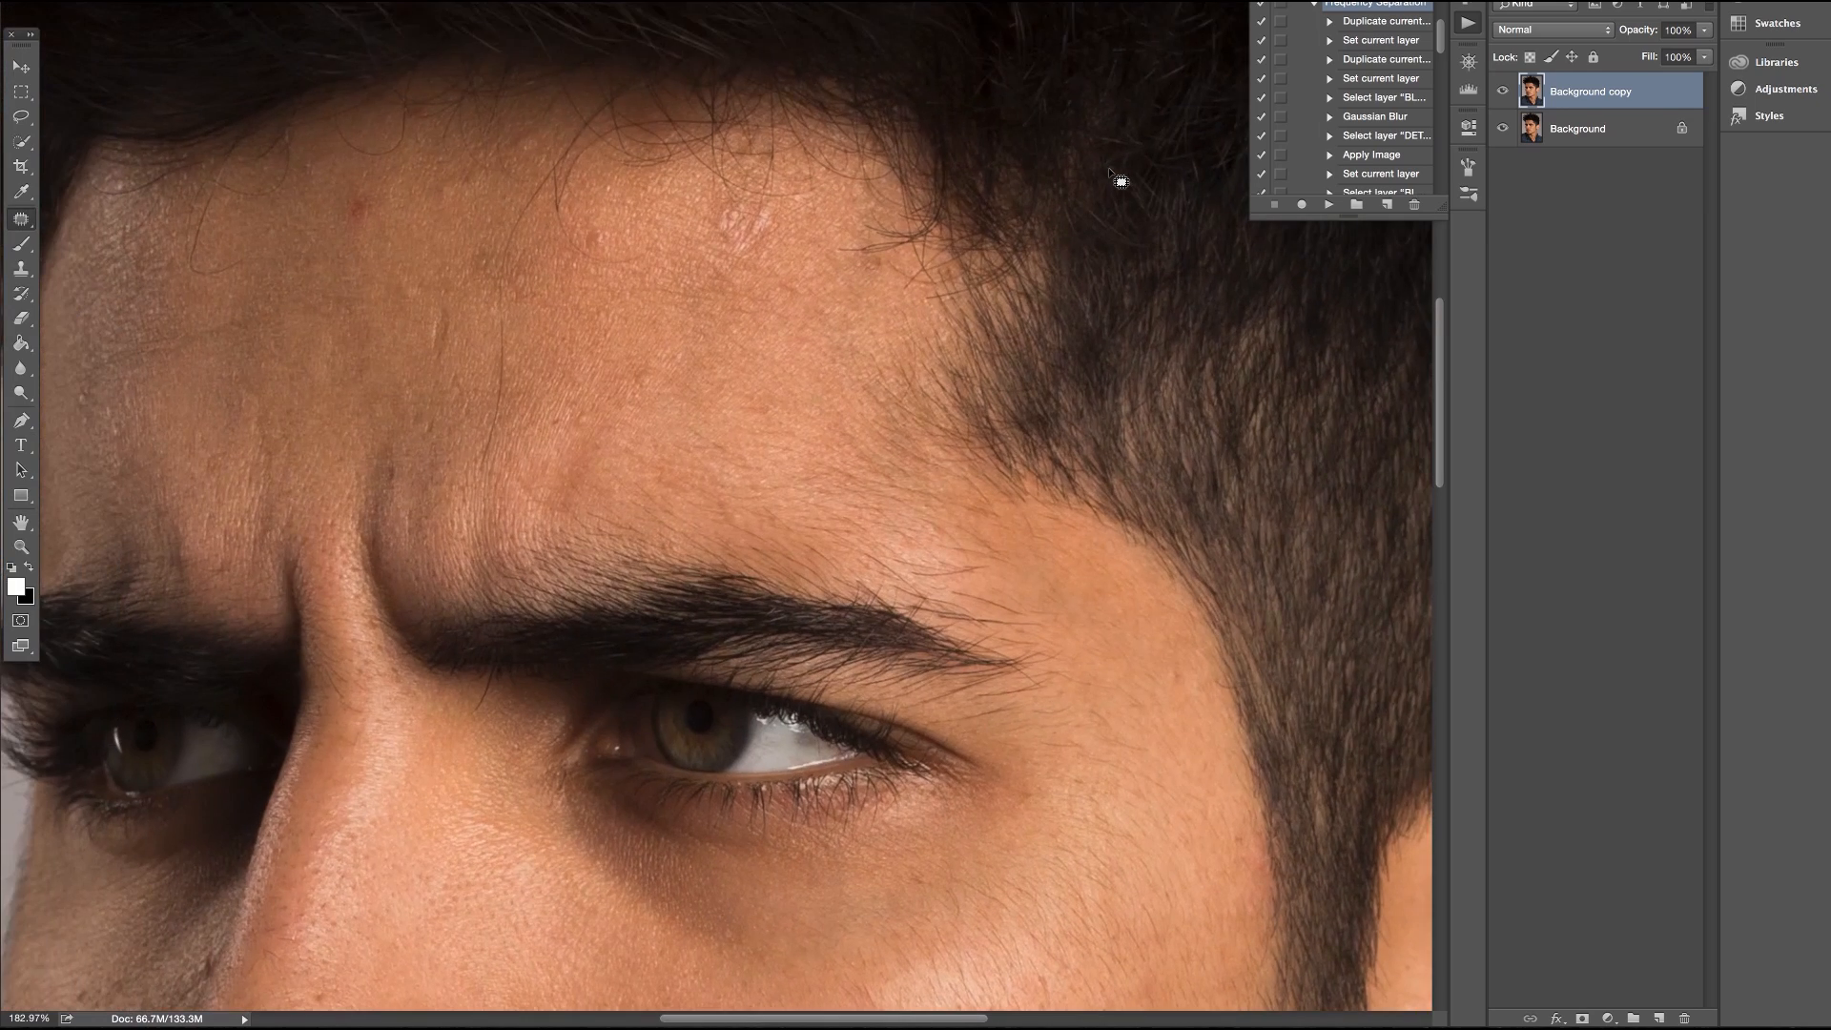
scroll(1121, 181, "down", 10)
scroll(1121, 181, "left", 5)
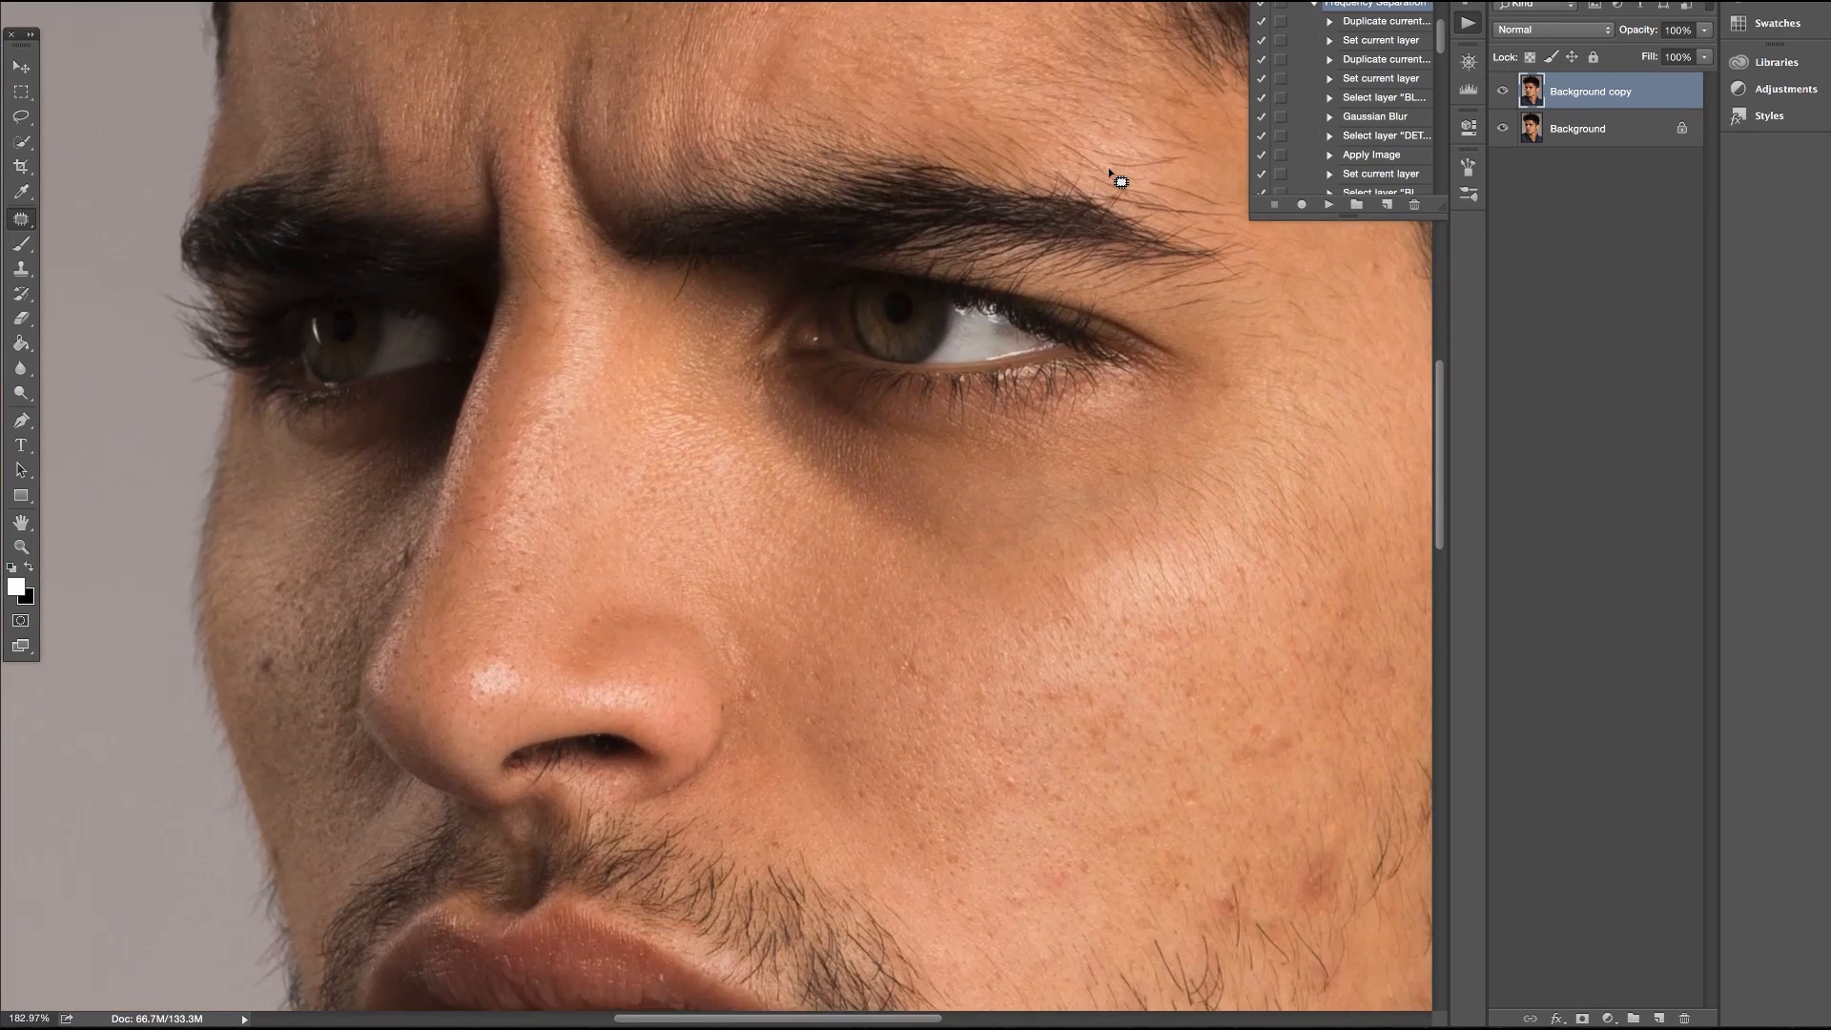
scroll(1120, 181, "down", 5)
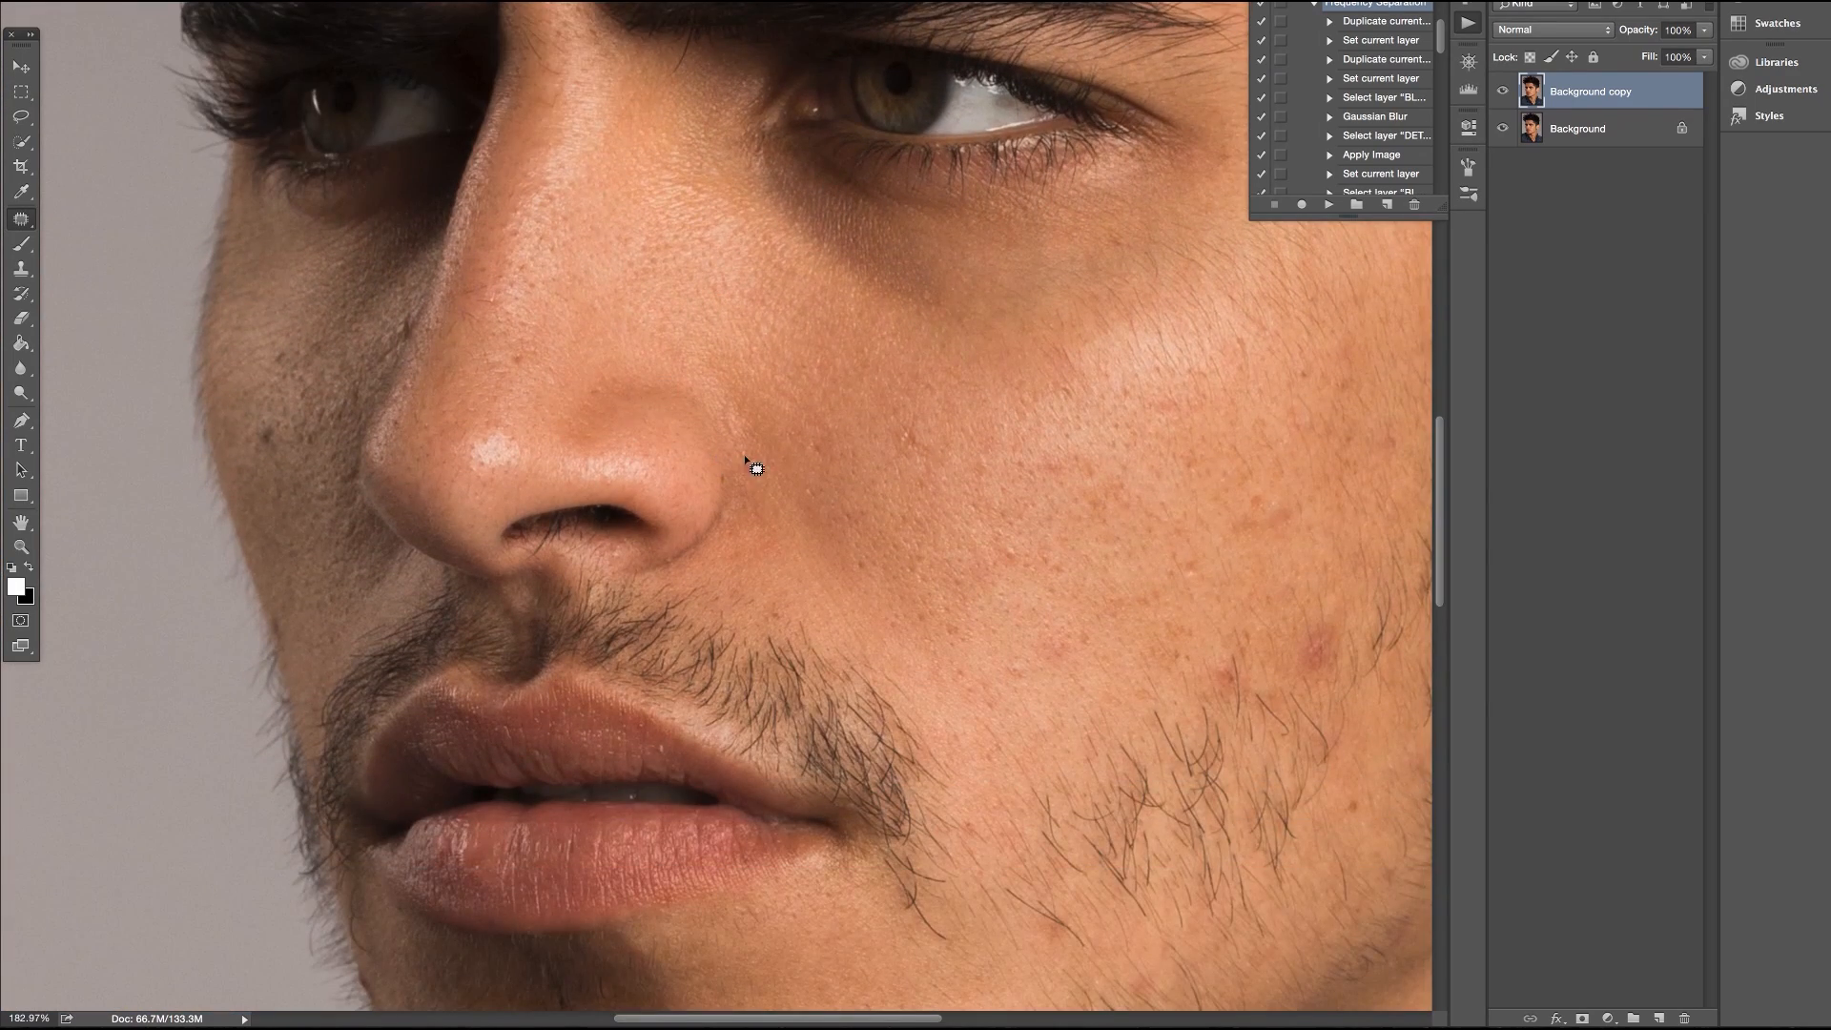
left_click(757, 456)
left_click_drag(785, 472, 791, 469)
left_click(795, 467)
Cover the stray dark thread at the shirt collar's edge with neighbouring skin using the Clone Stamp tool
scroll(793, 455, "down", 5)
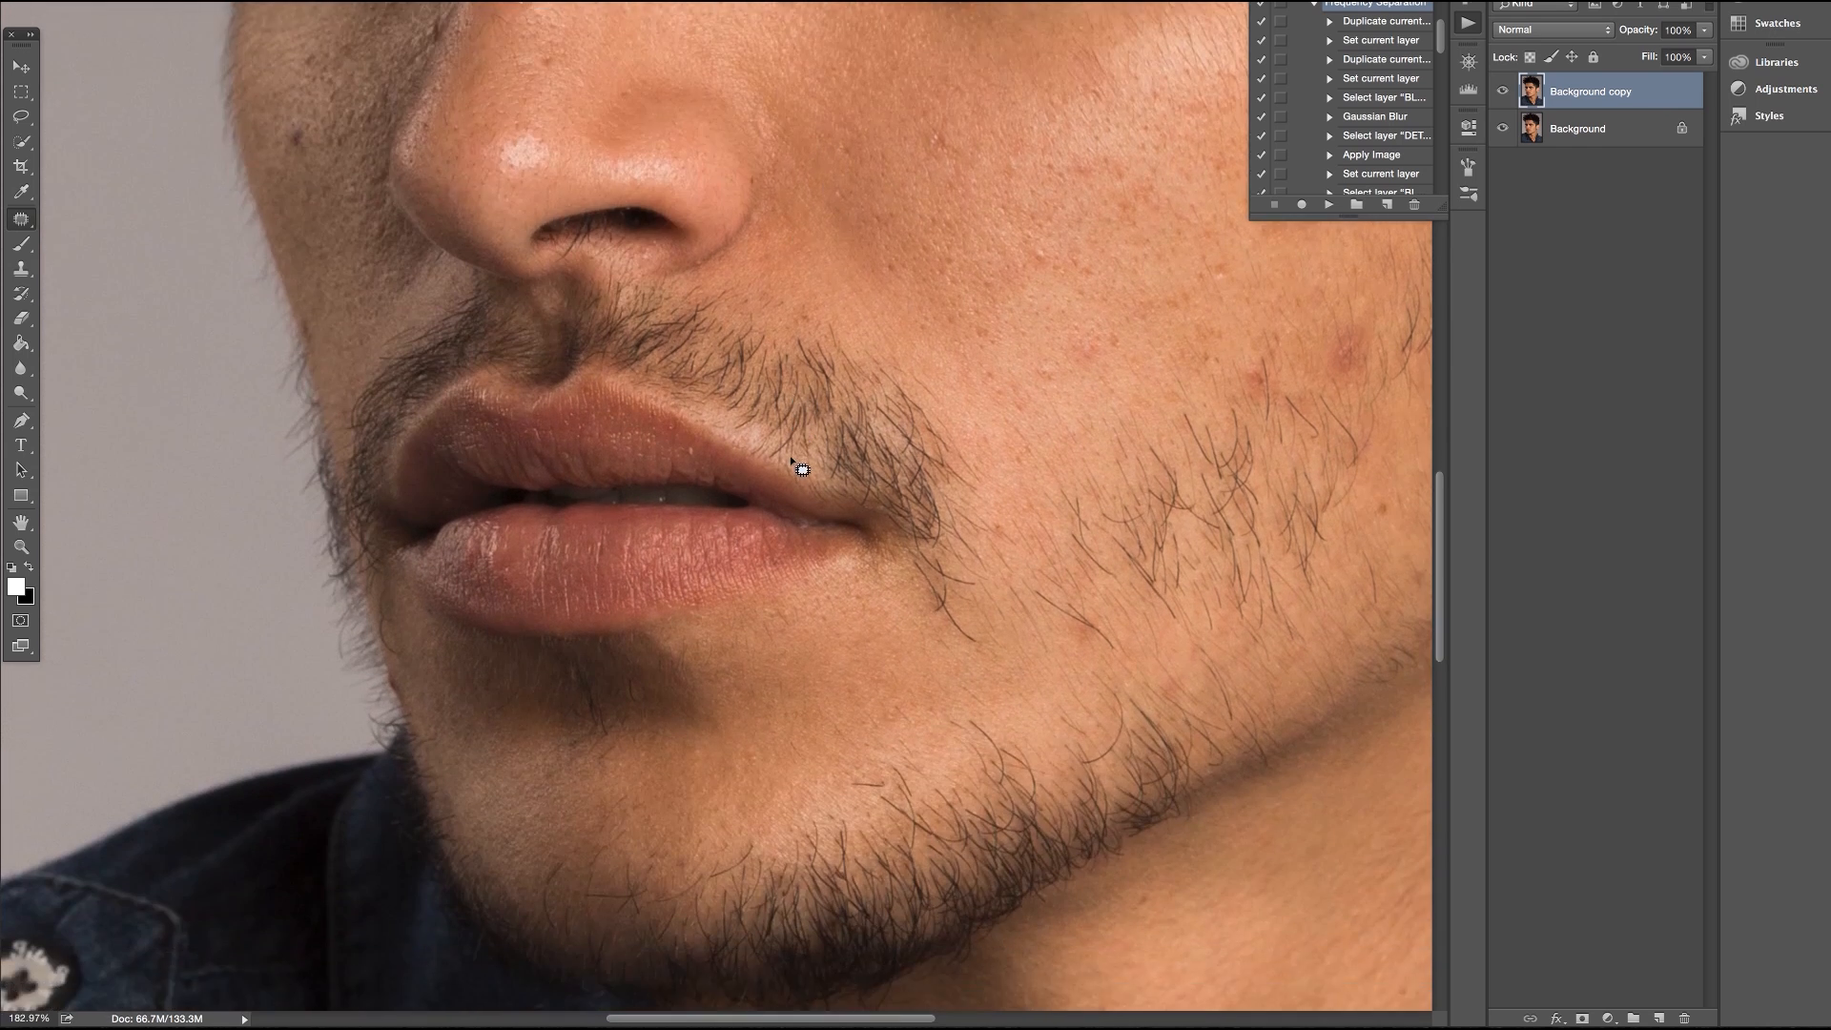
scroll(790, 444, "down", 3)
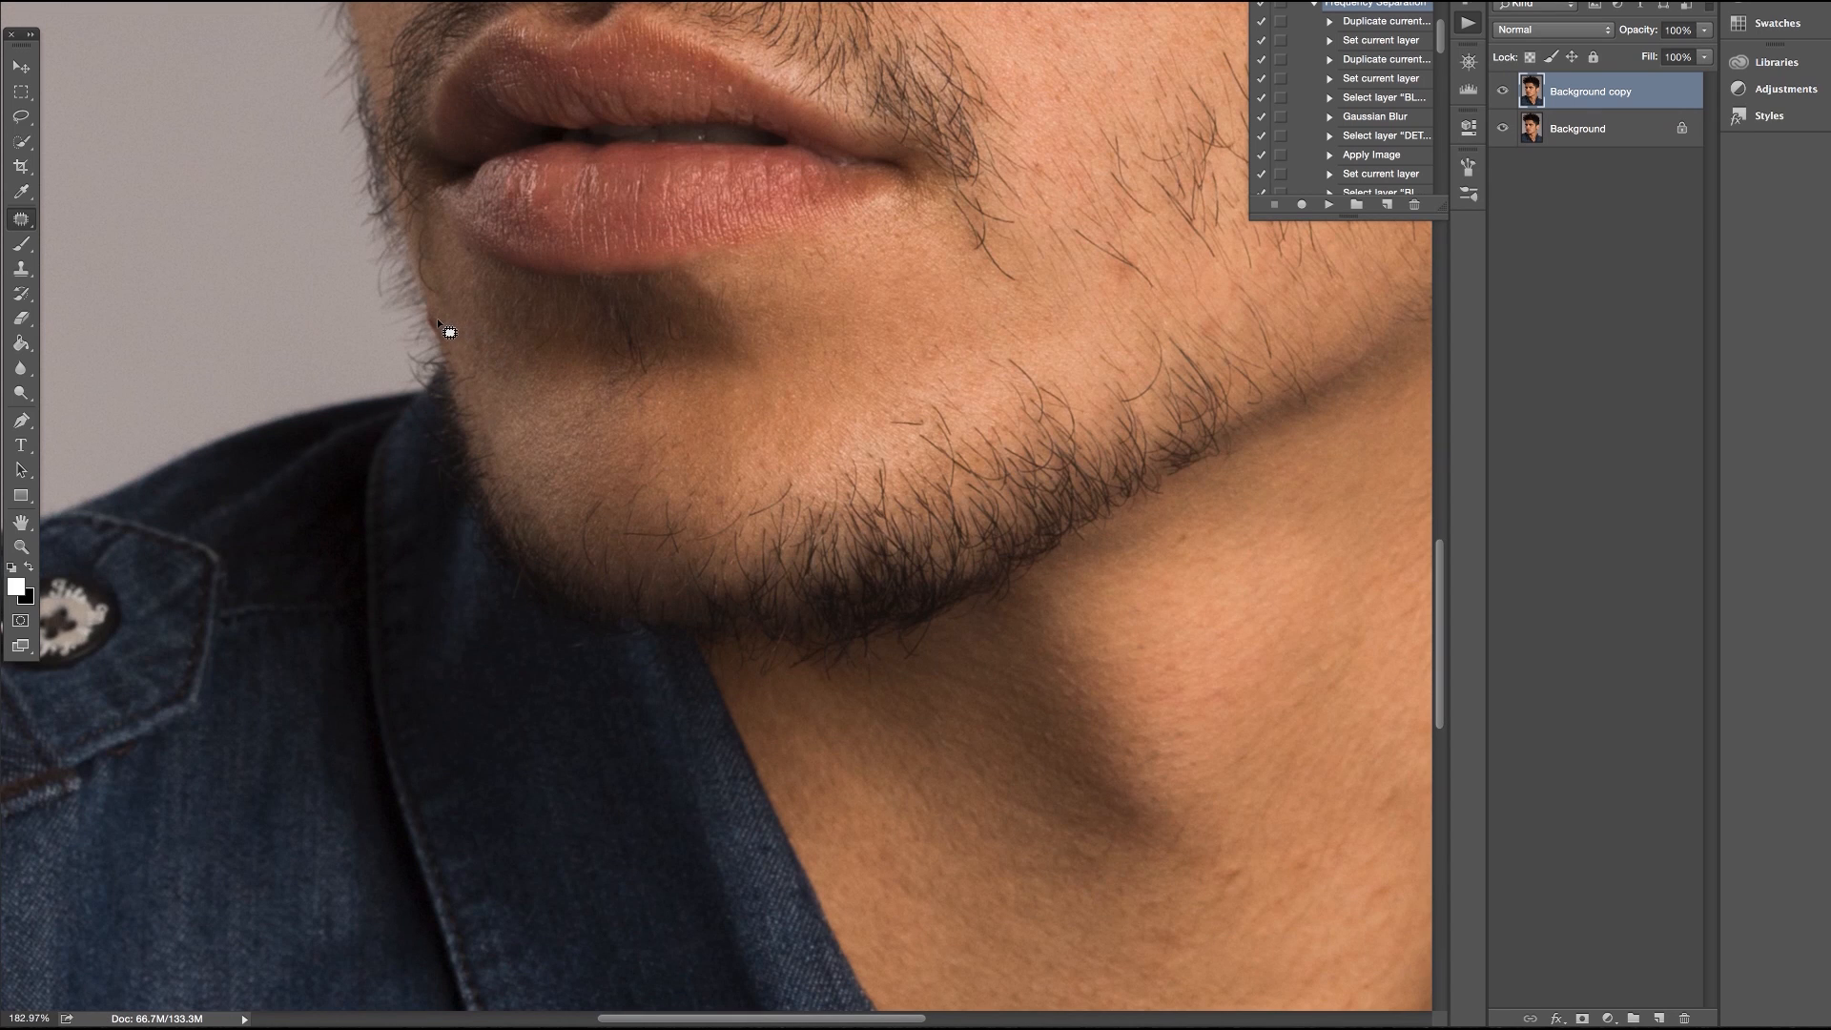
scroll(731, 259, "down", 10)
scroll(731, 258, "right", 3)
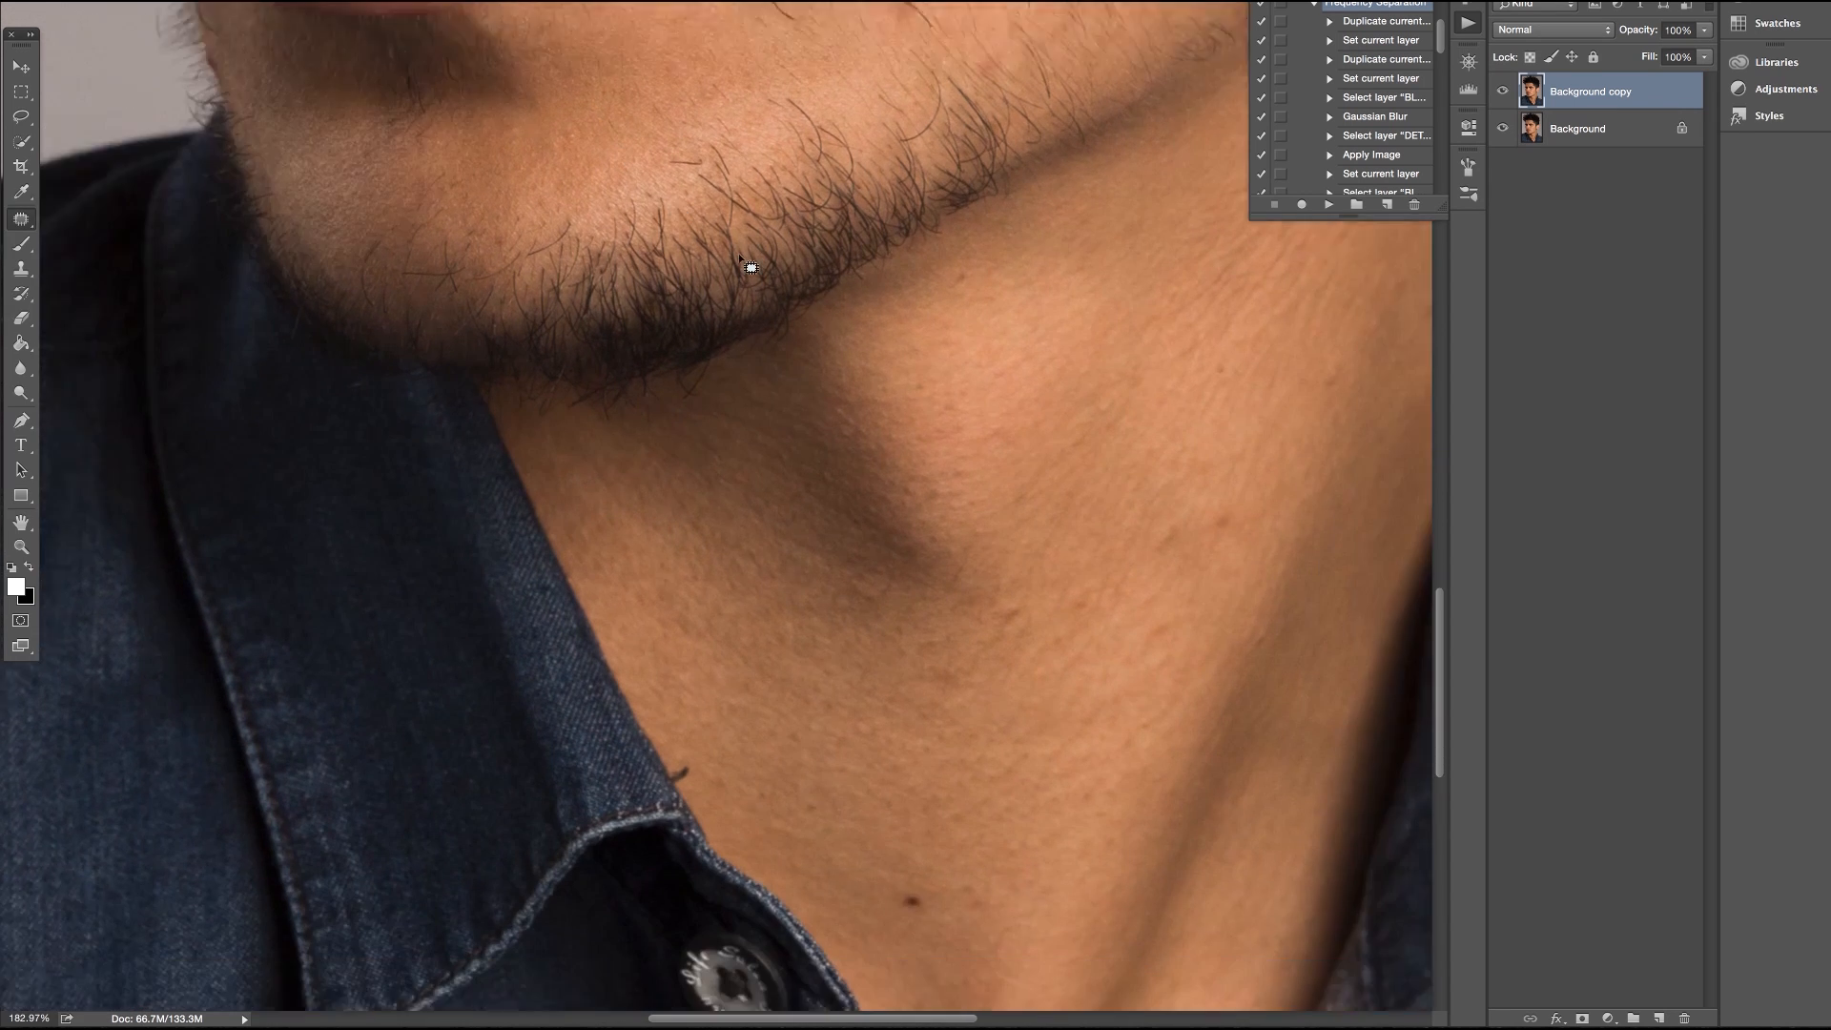
scroll(733, 259, "up", 5)
scroll(733, 258, "right", 1)
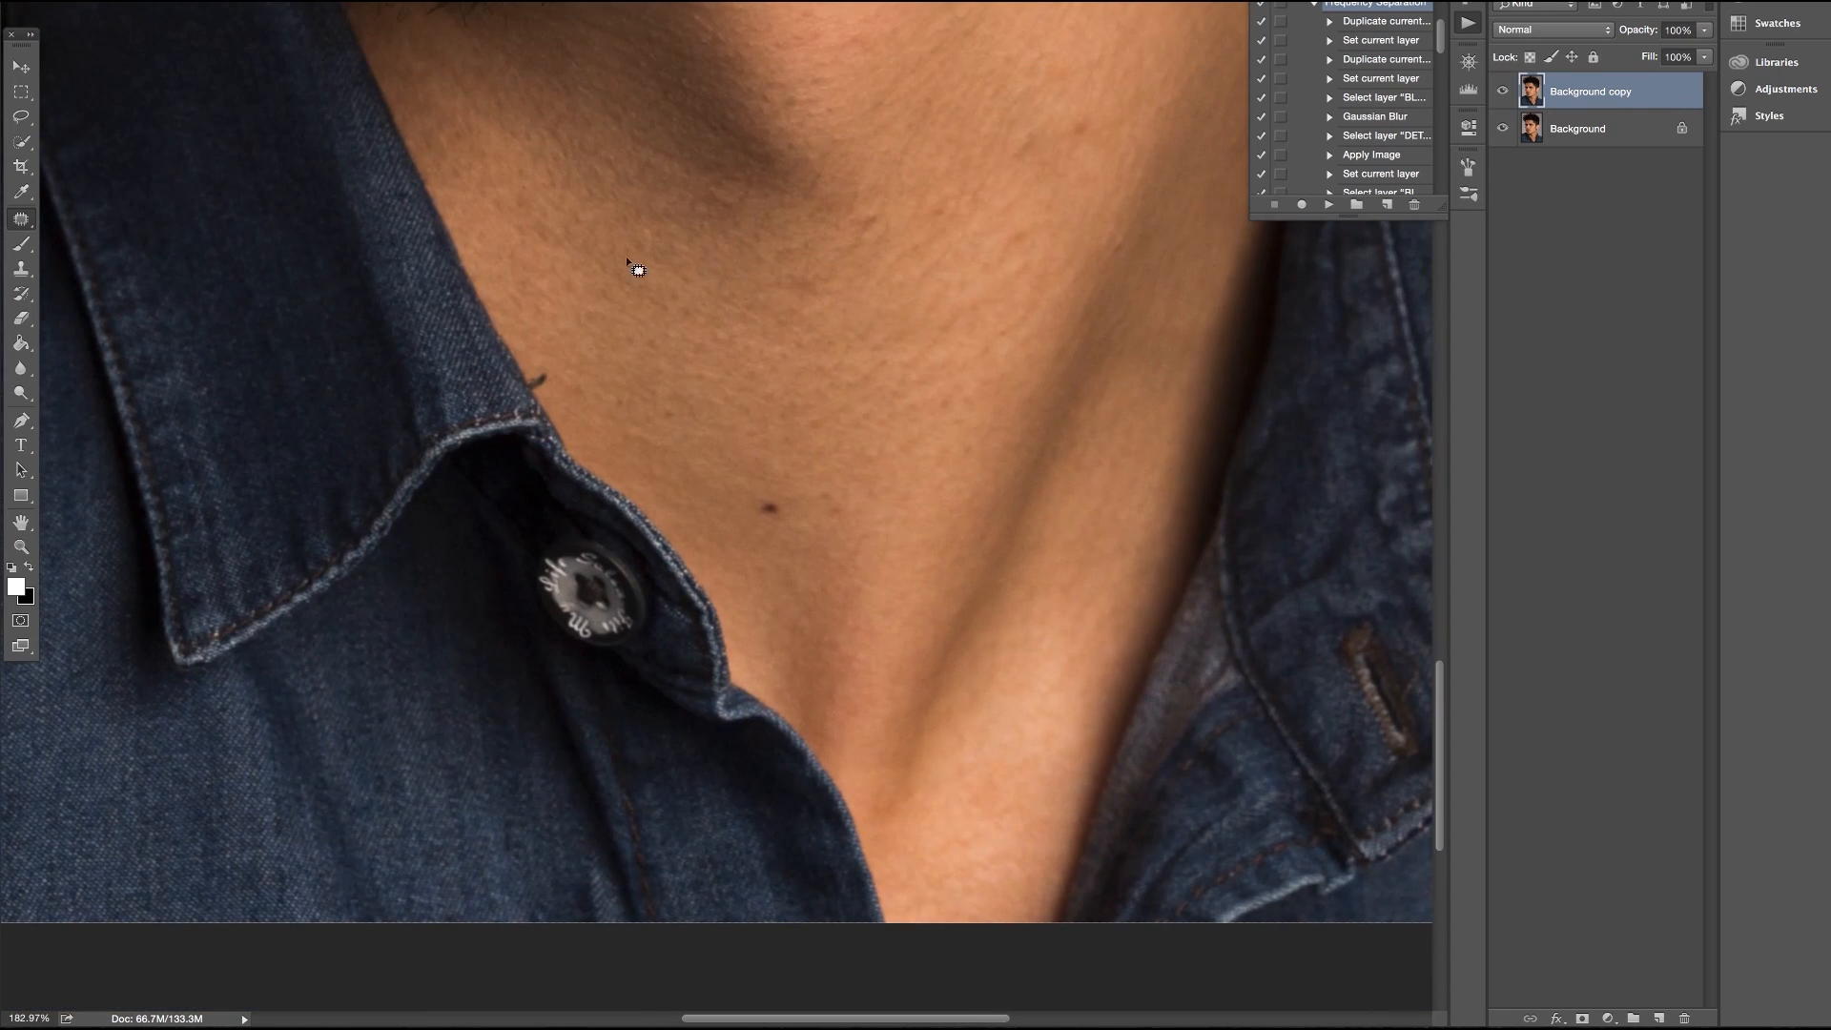
left_click(24, 269)
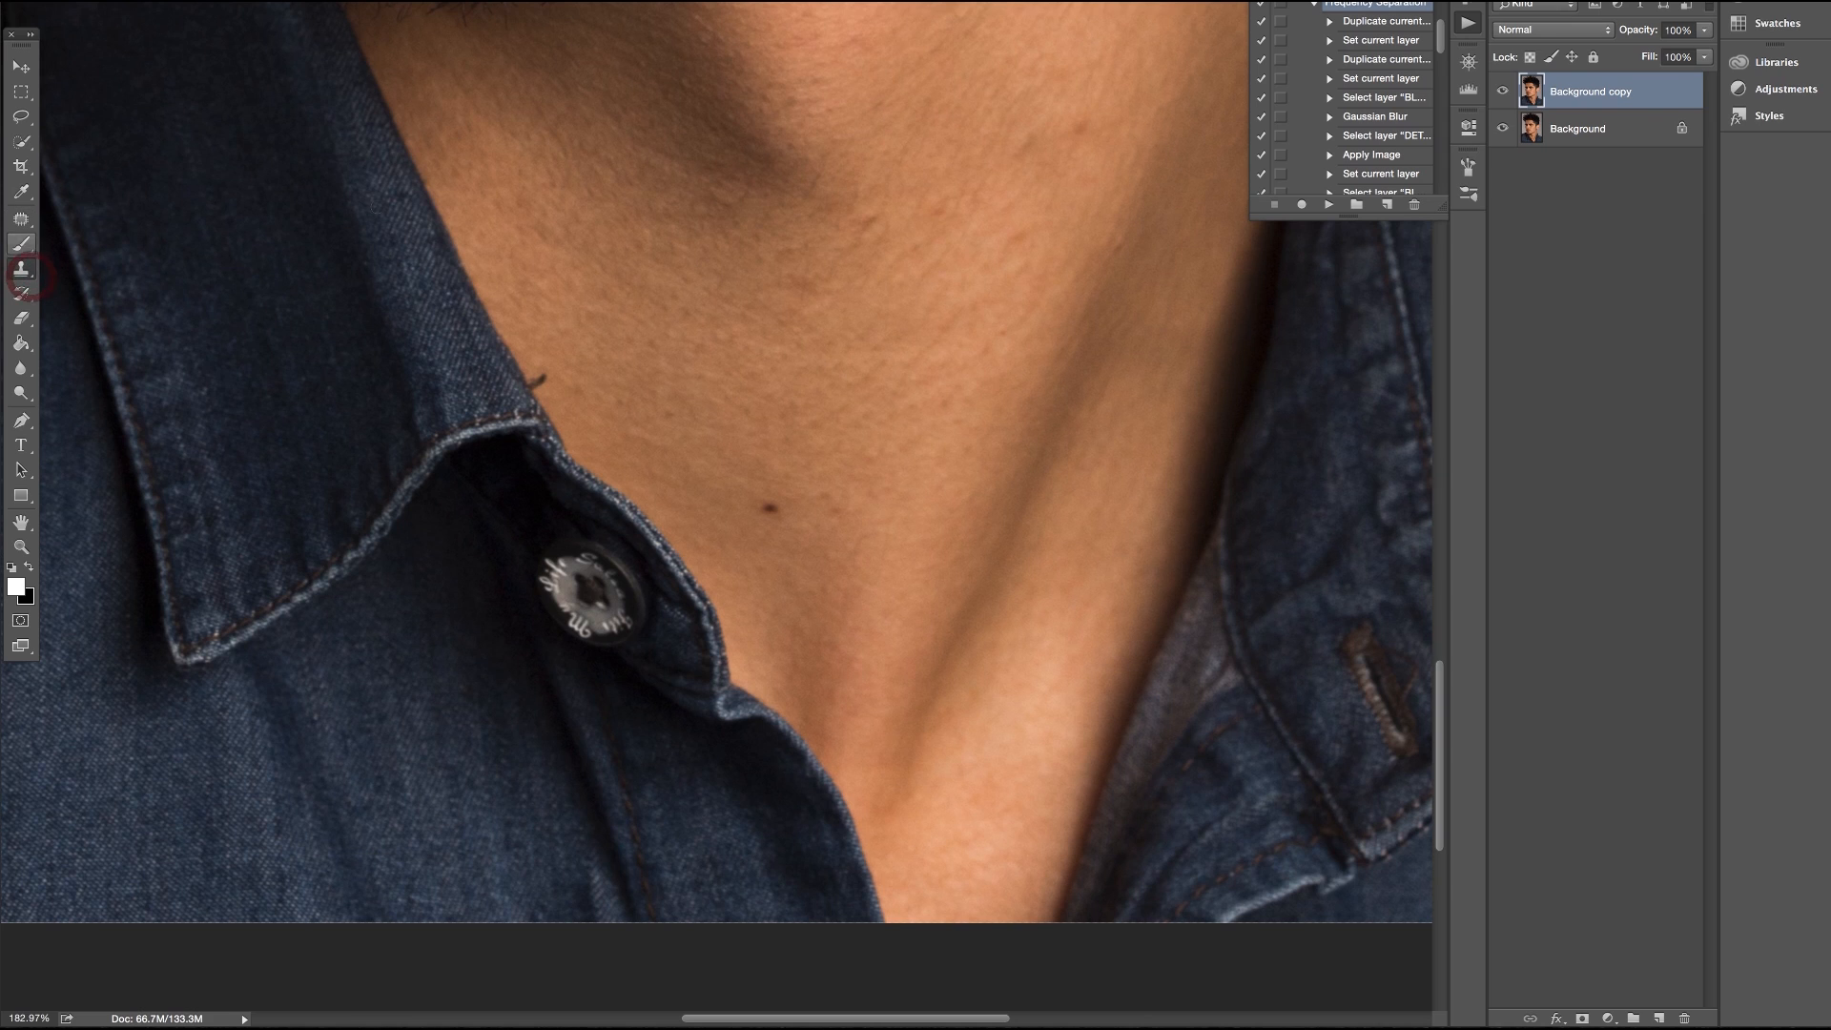
left_click(547, 377)
left_click(547, 343, "alt")
left_click(541, 377)
Run the combined Dodge, Burn, and Frequency Separation action from the SAJORFFEJ retouching set
scroll(892, 335, "down", 6)
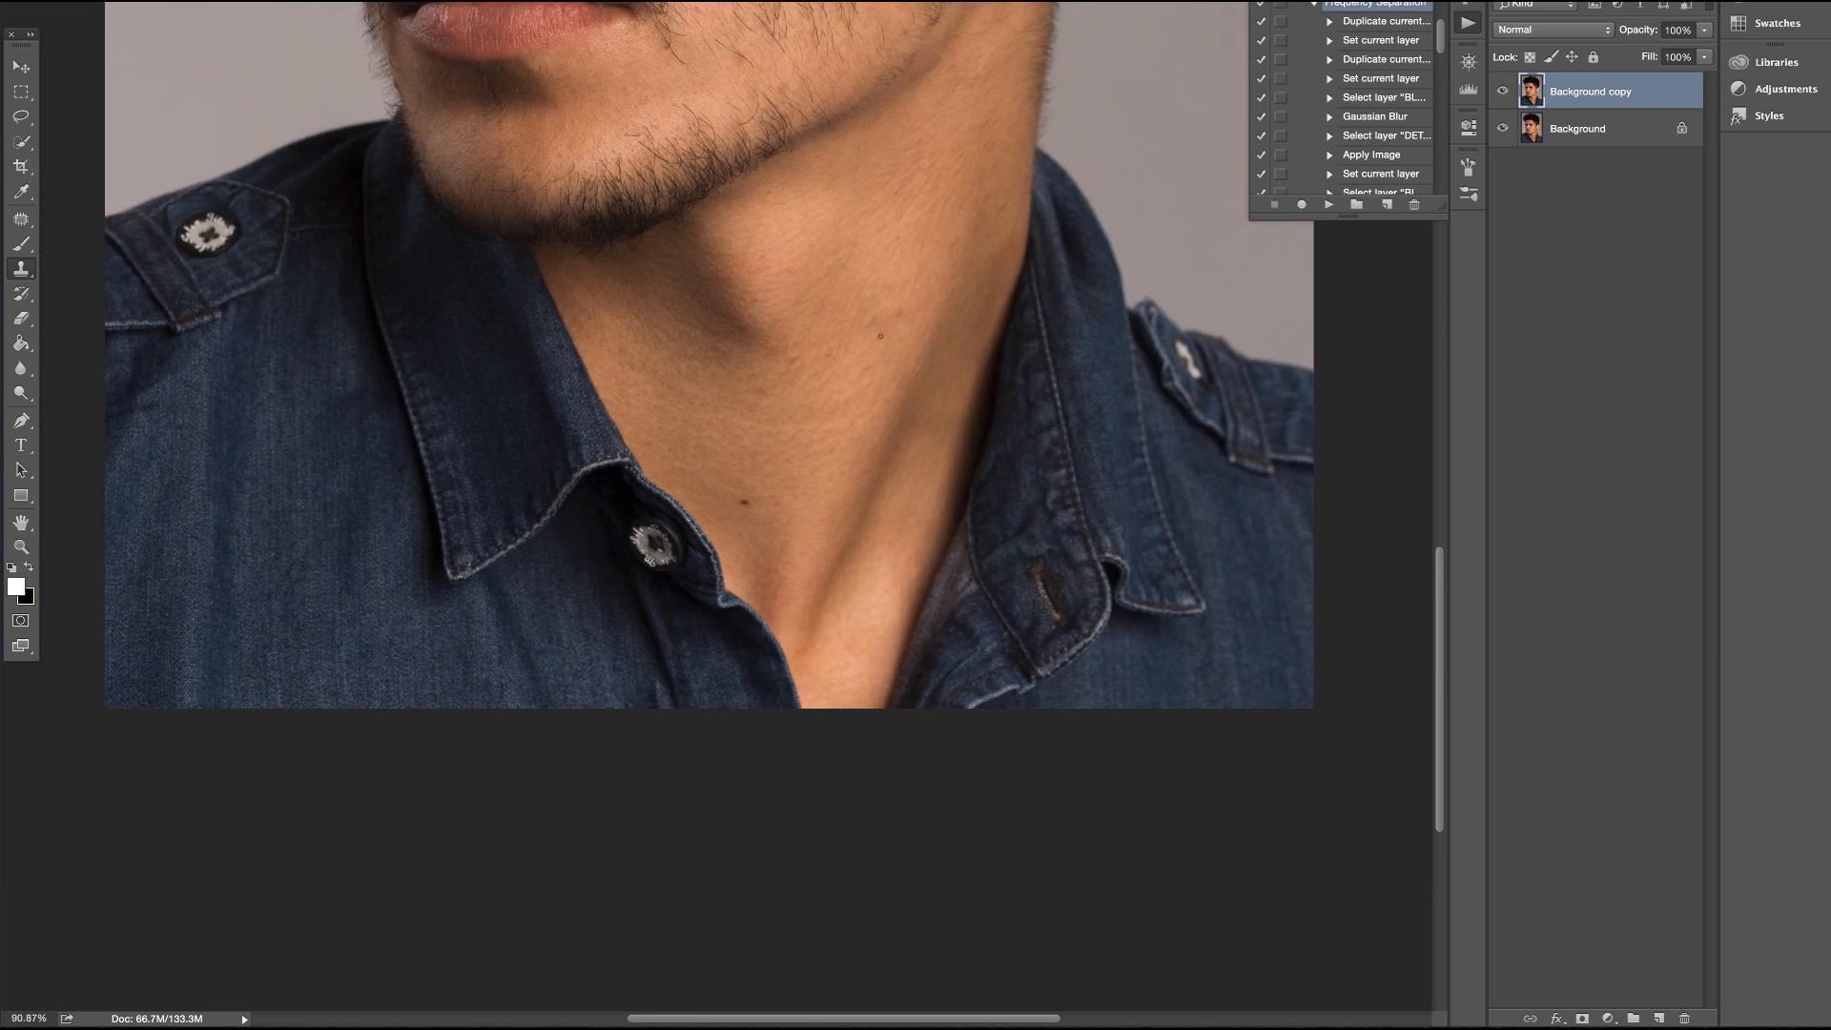
scroll(876, 318, "up", 5)
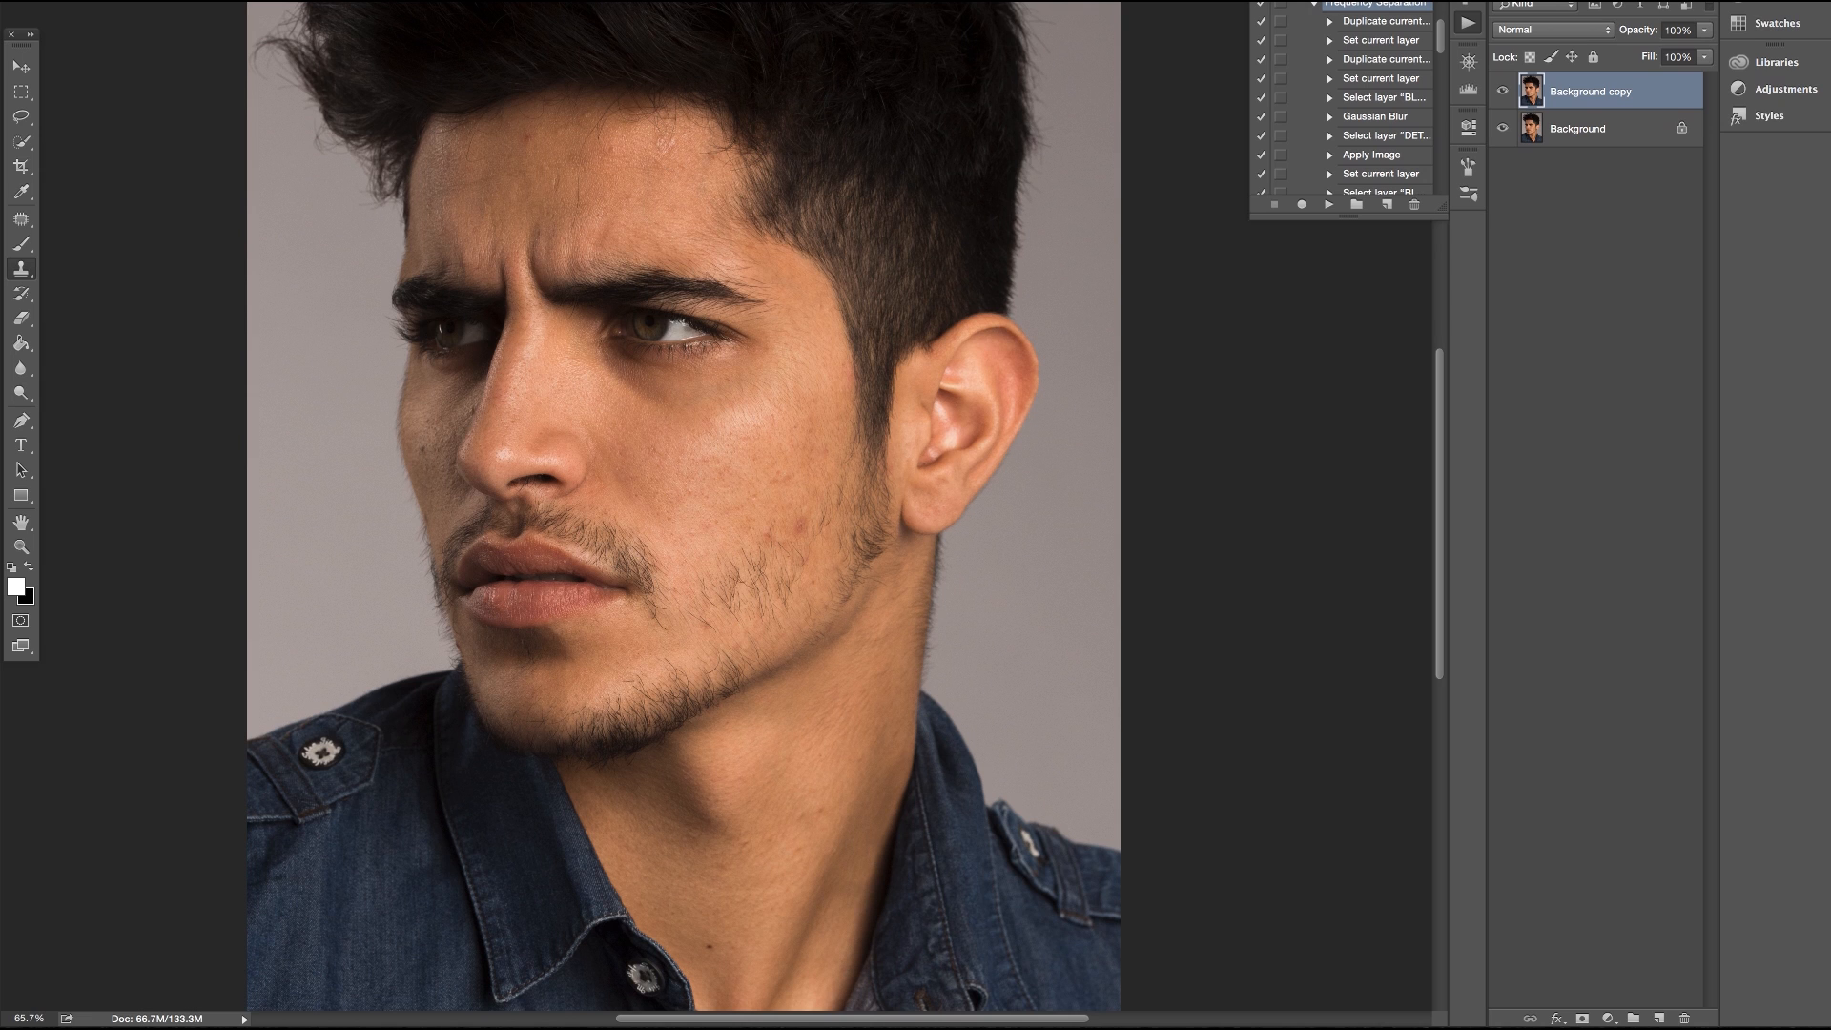
left_click(585, 1)
left_click(1388, 86)
scroll(1386, 67, "up", 4)
scroll(1374, 114, "down", 1)
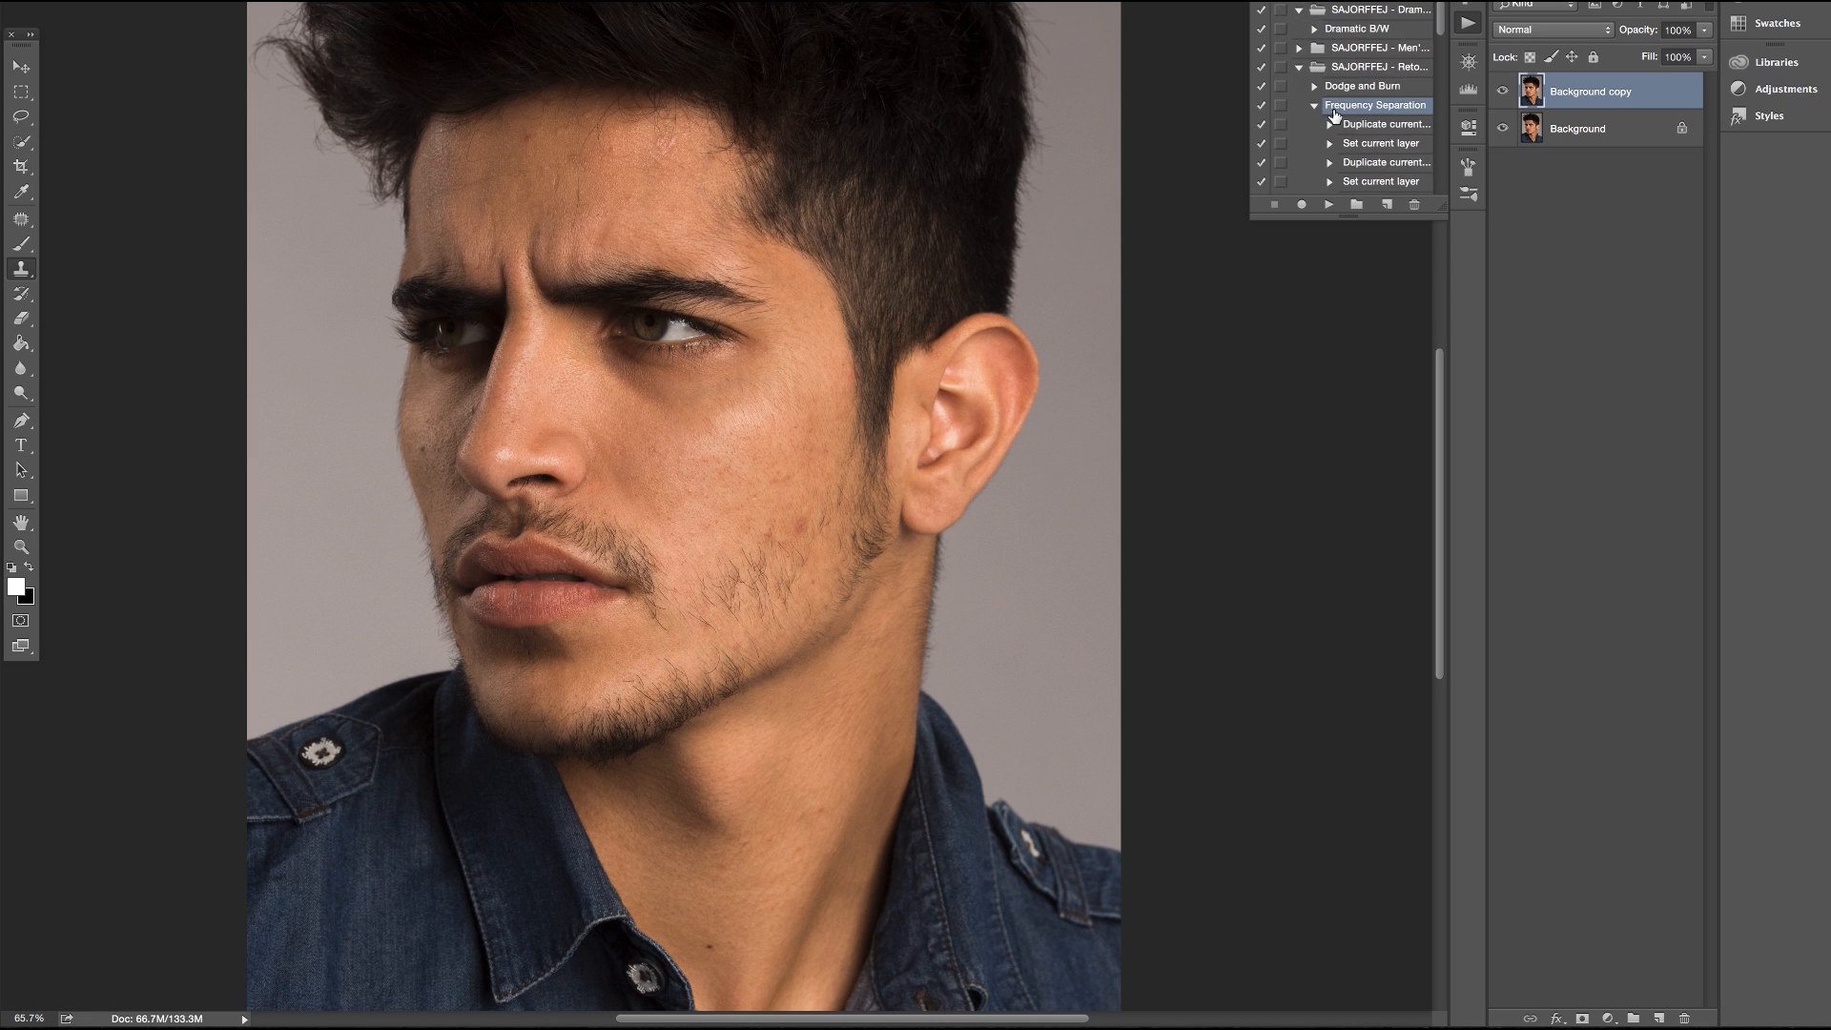
left_click(1316, 106)
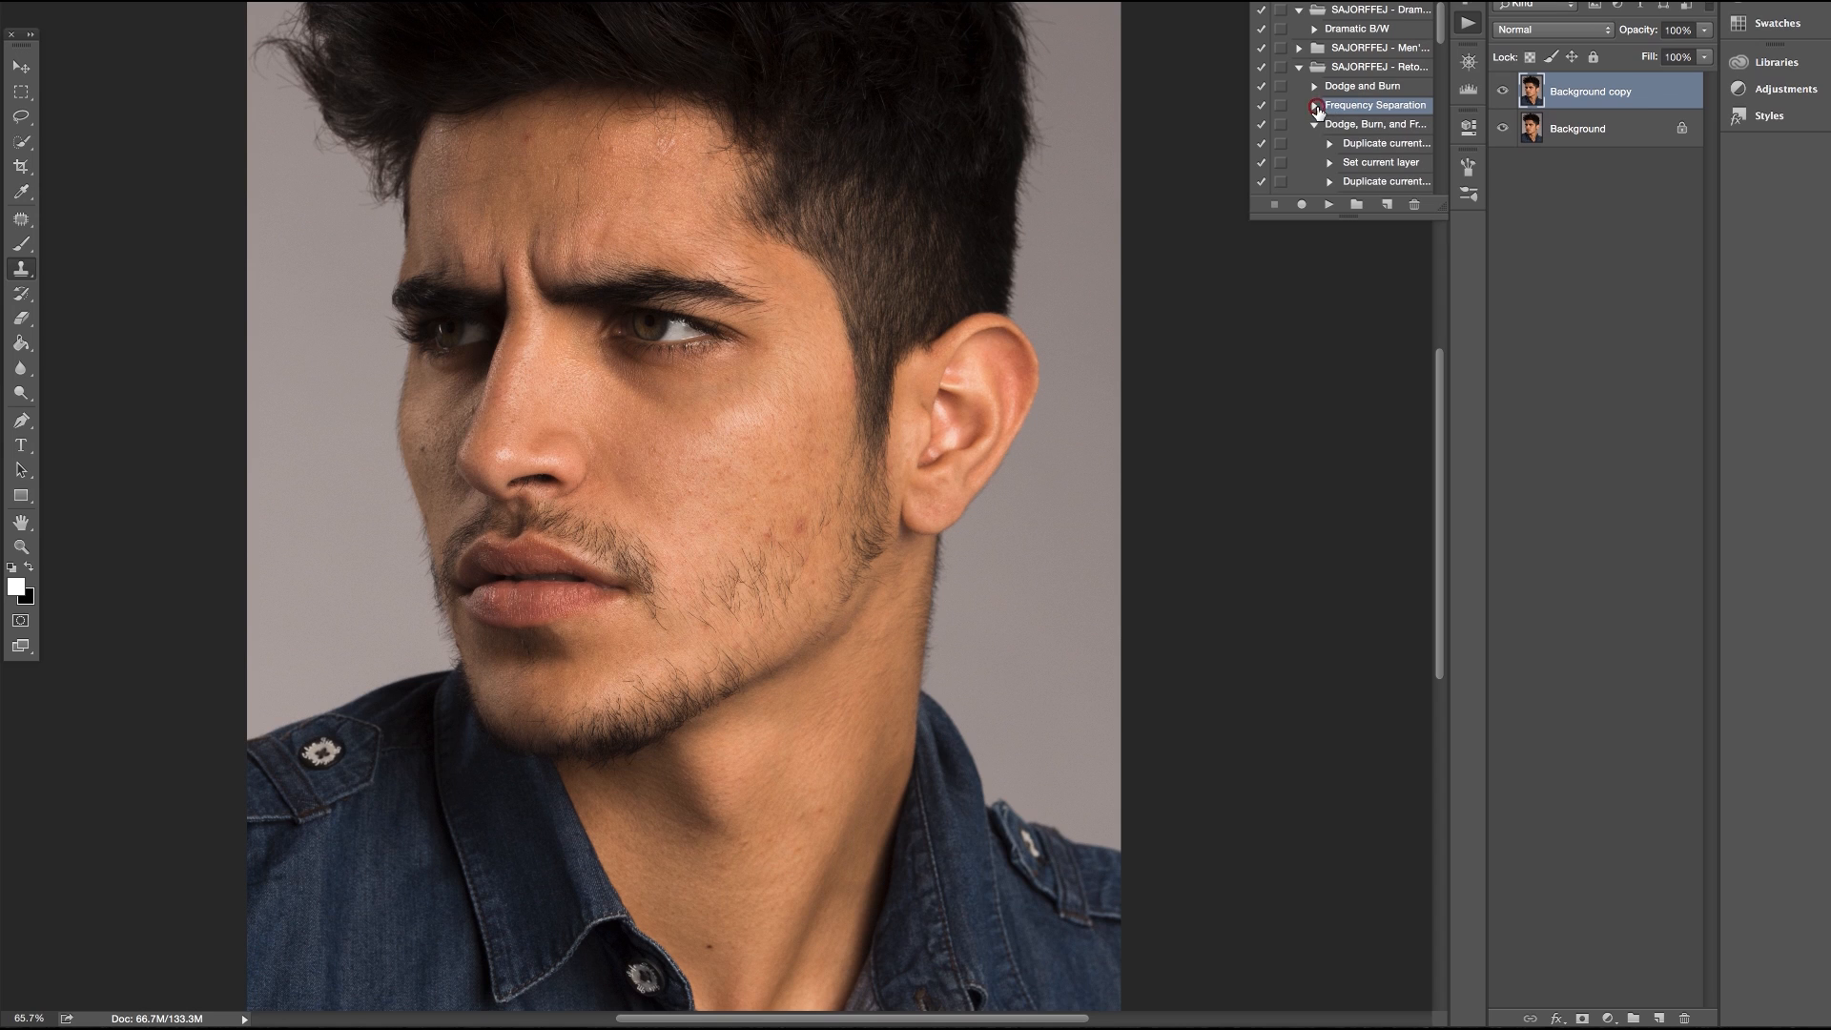
left_click(1380, 125)
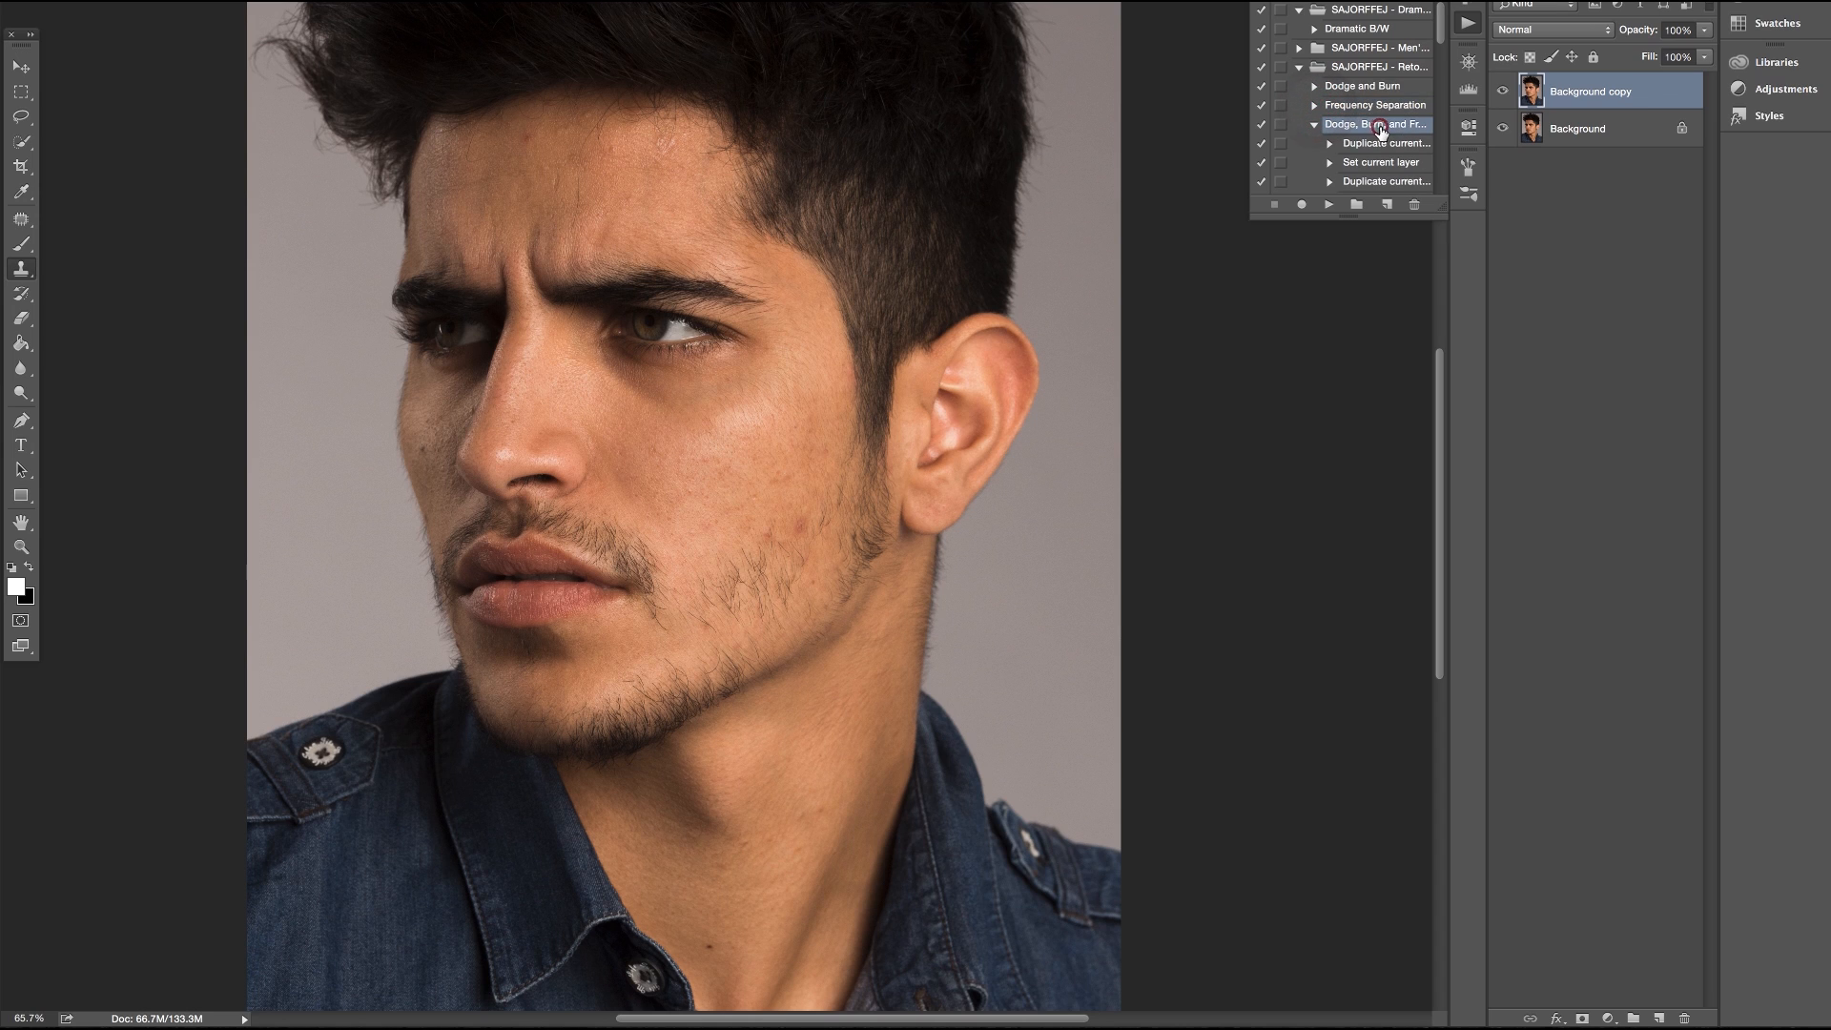
left_click(1328, 205)
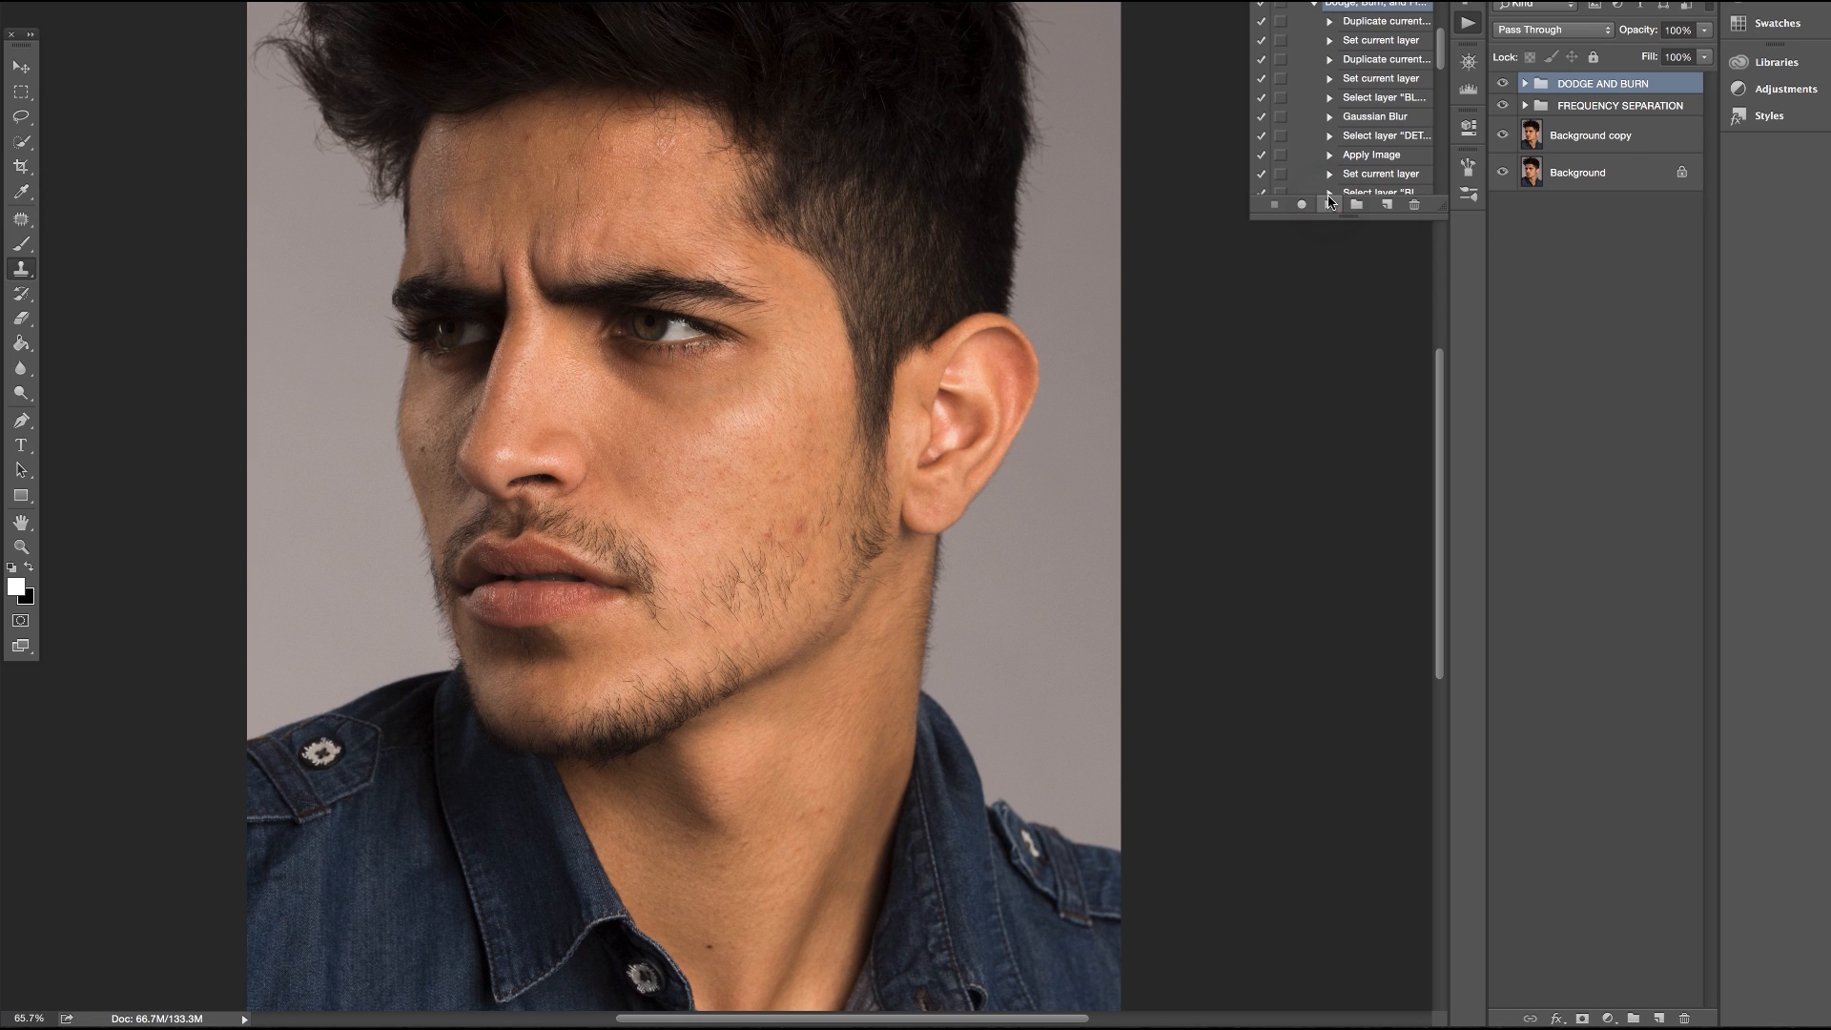
Expand the FREQUENCY SEPARATION and DODGE AND BURN groups and select the BLUR layer
left_click(1520, 107)
left_click(1524, 106)
left_click(1525, 84)
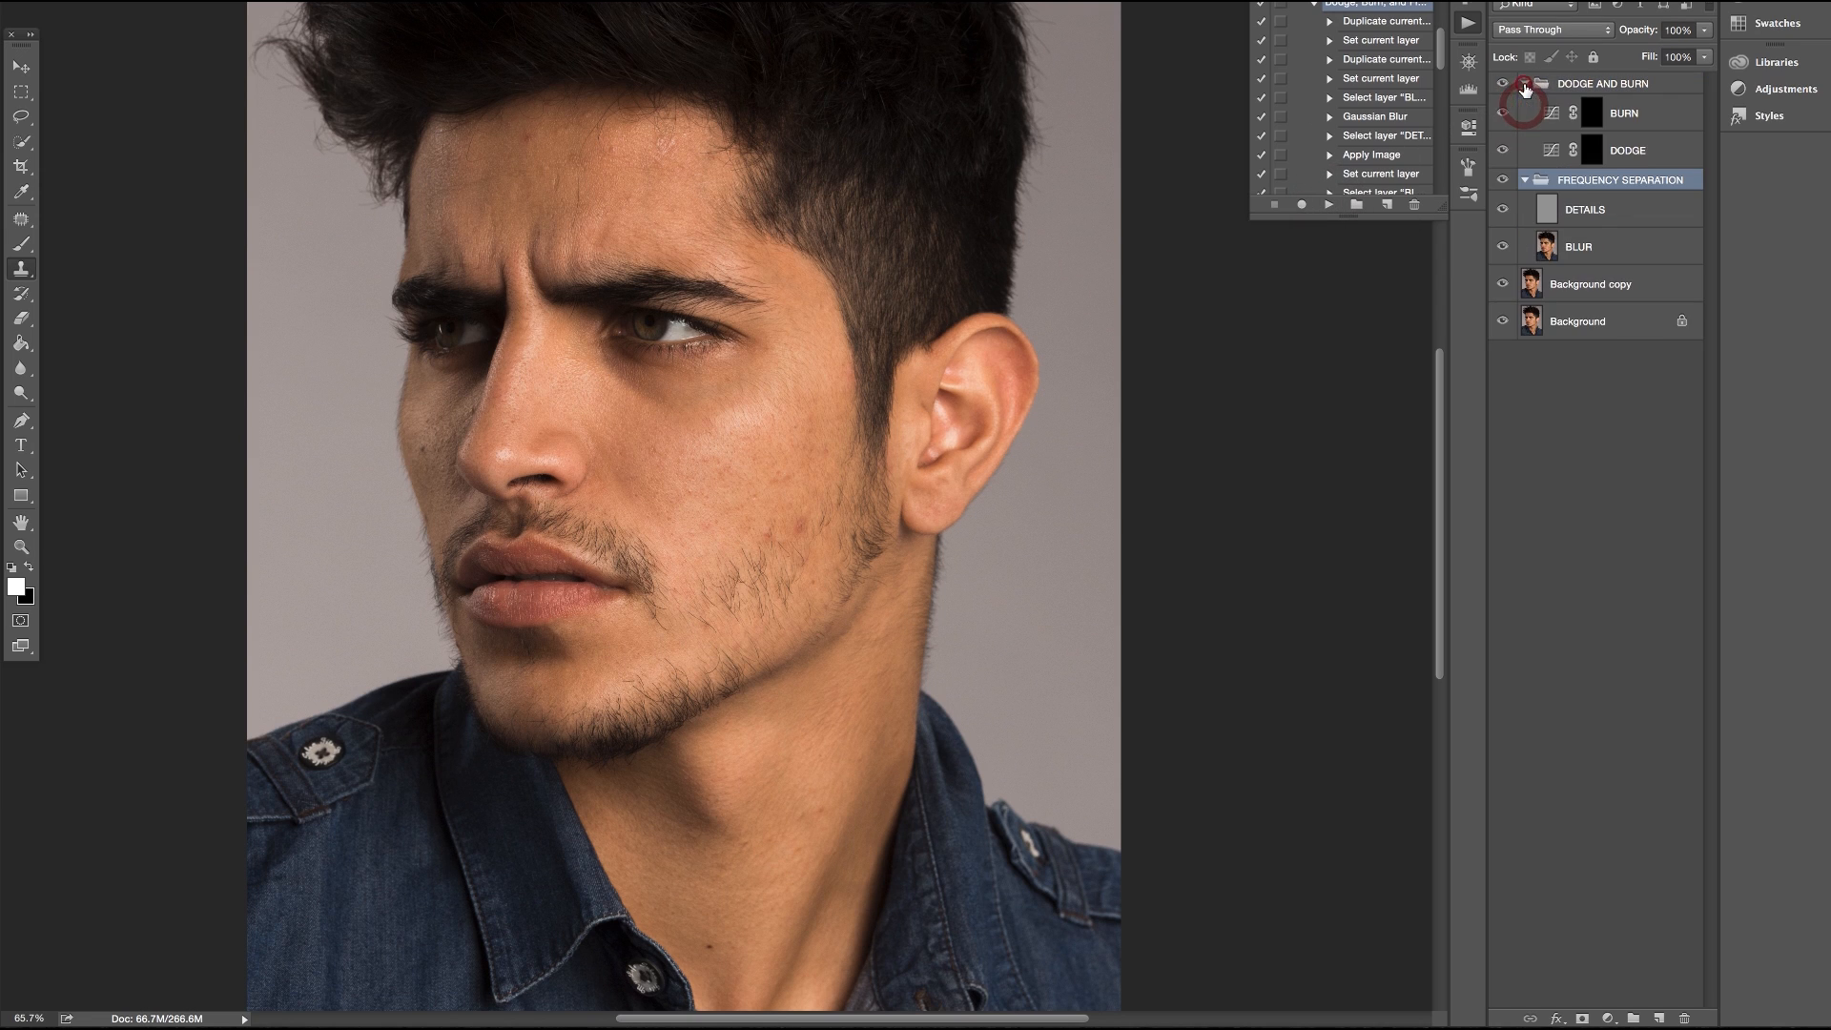
left_click(1590, 214)
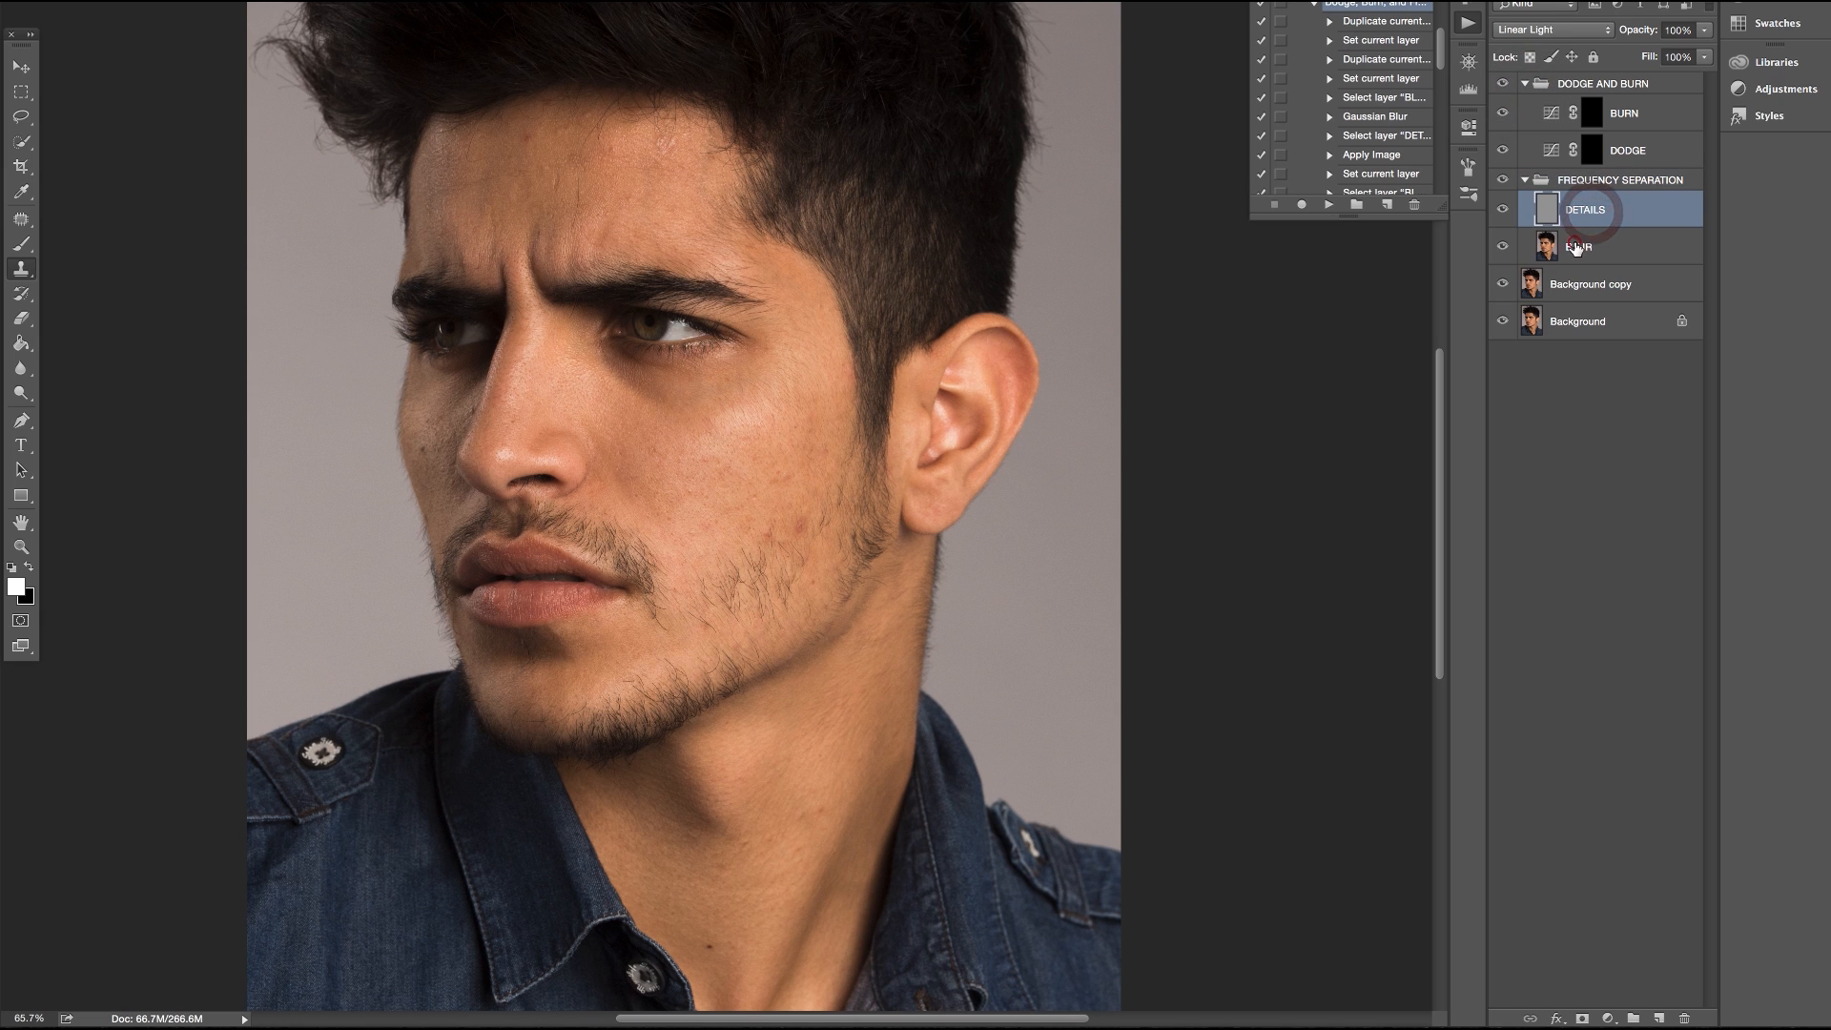
left_click(1583, 246)
Even out the red blotch on the cheek near the sideburn with the Patch tool on the BLUR layer
scroll(711, 382, "up", 2)
scroll(722, 522, "up", 3)
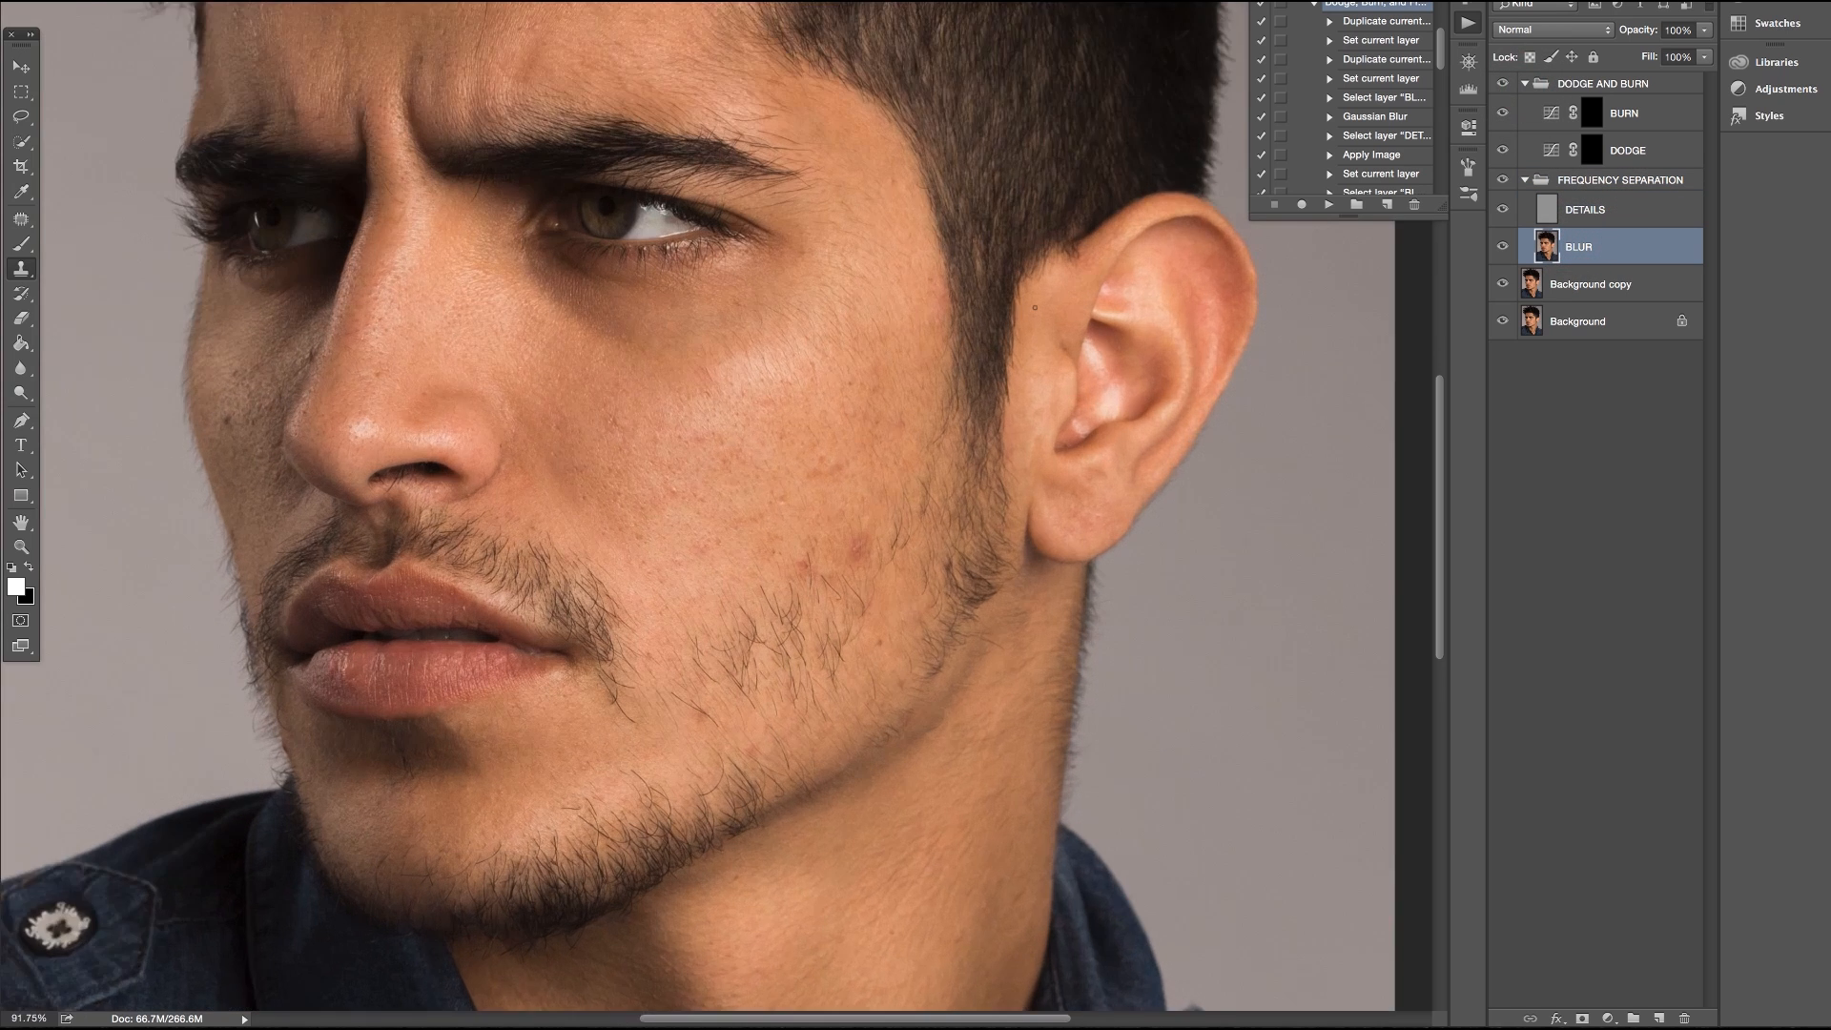
left_click_drag(871, 271, 1034, 307)
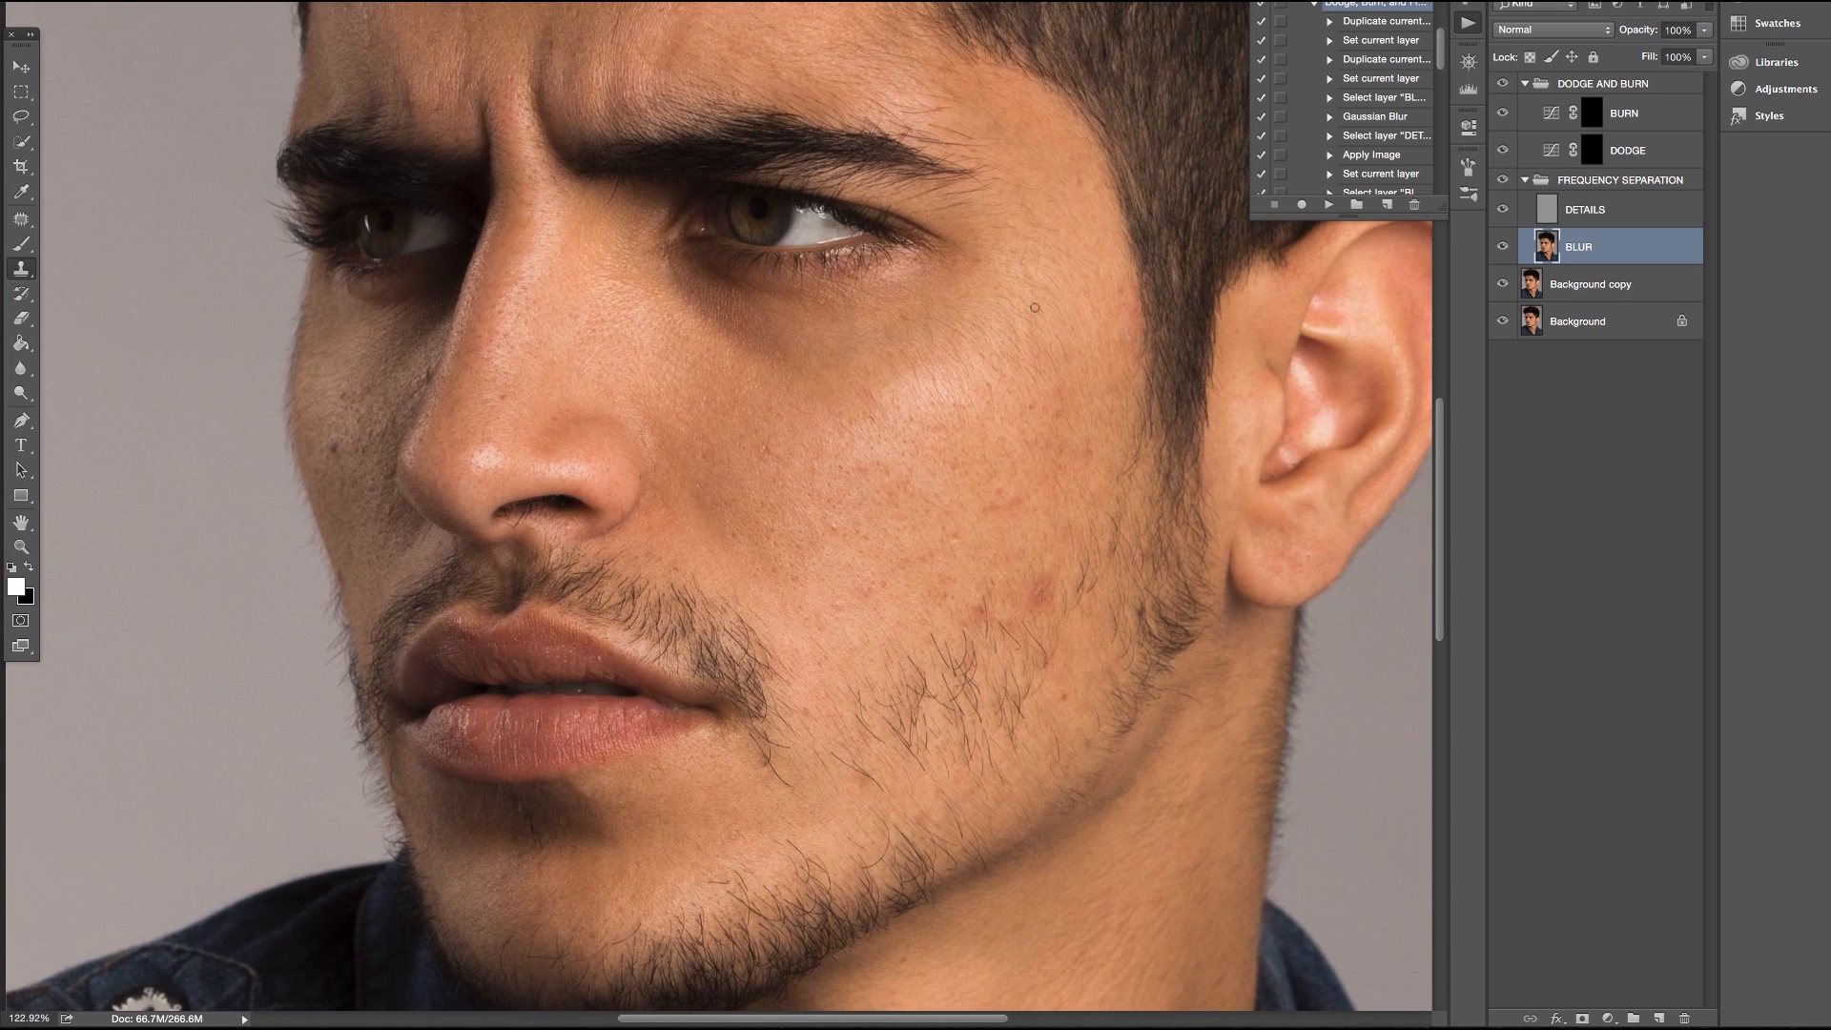
left_click(15, 227)
left_click(1059, 575)
left_click(1076, 518)
left_click(1064, 555)
left_click_drag(1062, 577, 1087, 531)
left_click(1084, 523)
Patch the remaining reddish areas above the beard and across the middle of the cheek, and clear the selection
left_click(988, 551)
mouse_move(1004, 586)
left_mouse_down()
mouse_move(907, 523)
mouse_move(855, 612)
mouse_move(898, 594)
mouse_move(879, 576)
mouse_move(910, 552)
left_mouse_up()
left_click(988, 613)
left_click(1027, 573)
left_click(912, 549)
mouse_move(1055, 477)
left_mouse_down()
mouse_move(960, 532)
mouse_move(1001, 555)
mouse_move(1011, 512)
left_mouse_up()
mouse_move(902, 458)
left_mouse_down()
mouse_move(938, 494)
mouse_move(909, 497)
mouse_move(971, 466)
left_mouse_up()
key("super+d")
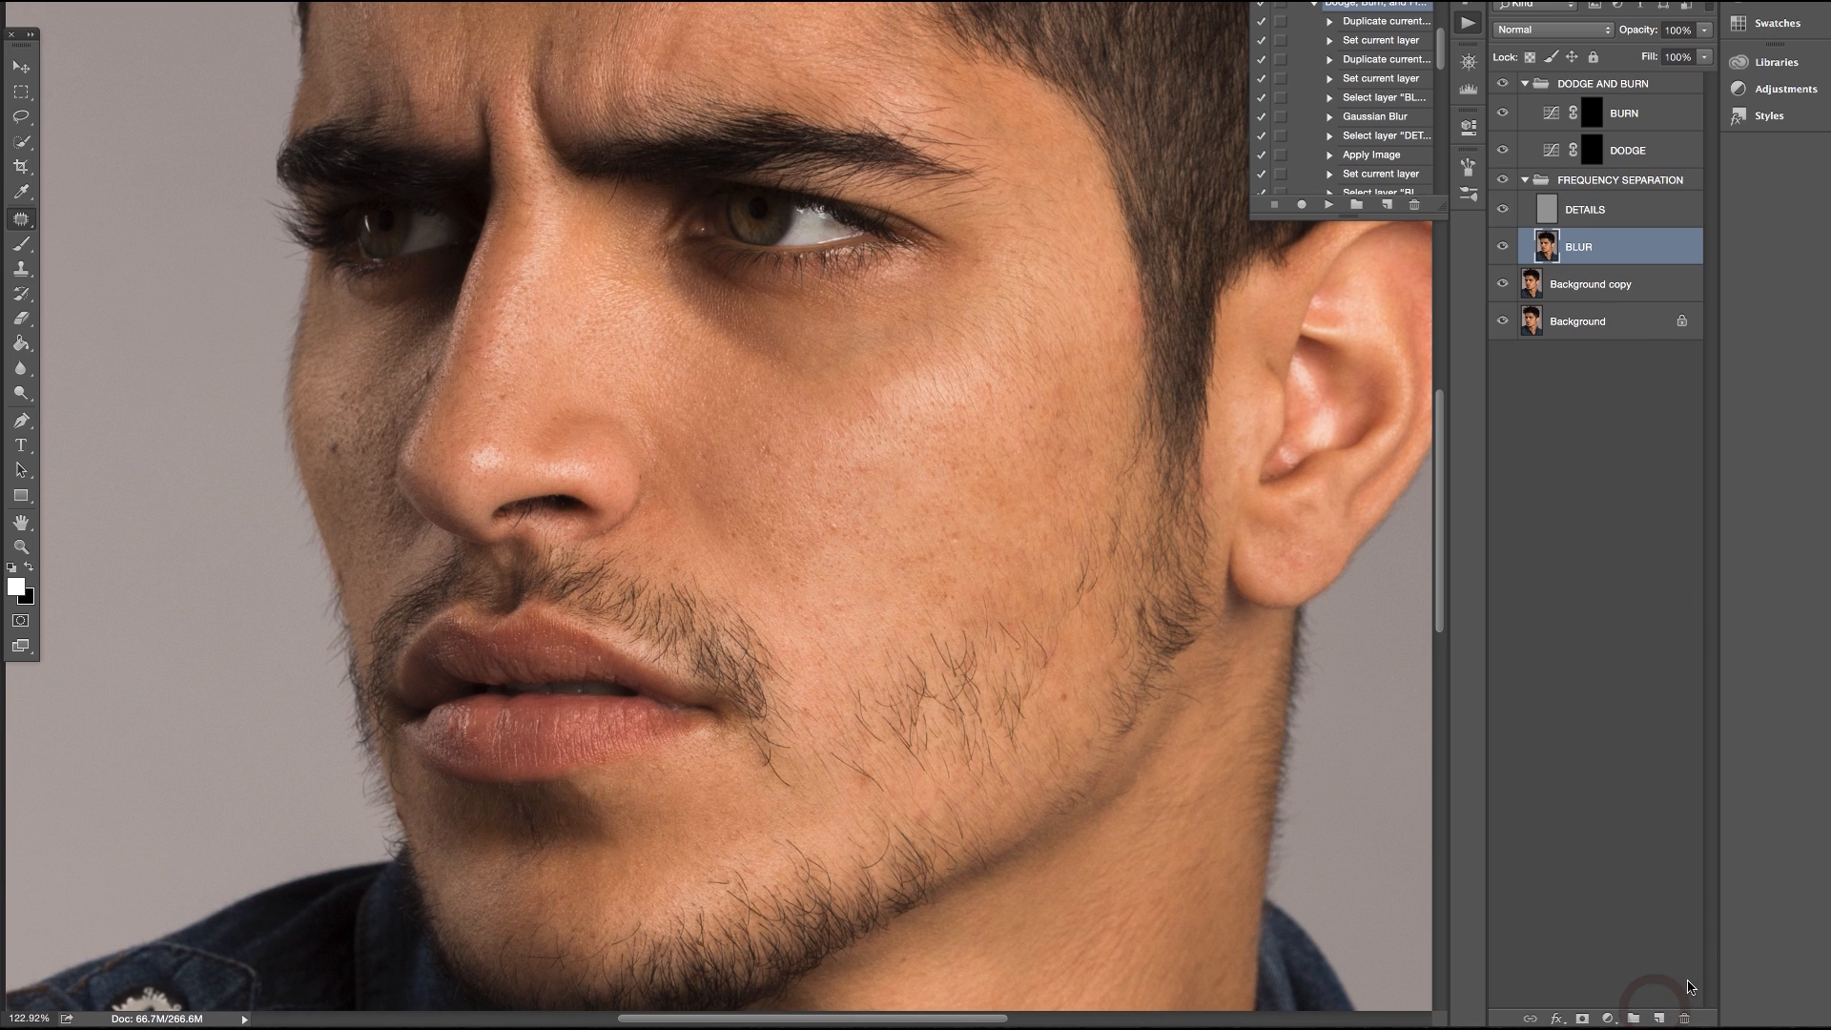
Add a new layer above BLUR and sample the cheek's skin tone as the Brush colour
left_click(1660, 1019)
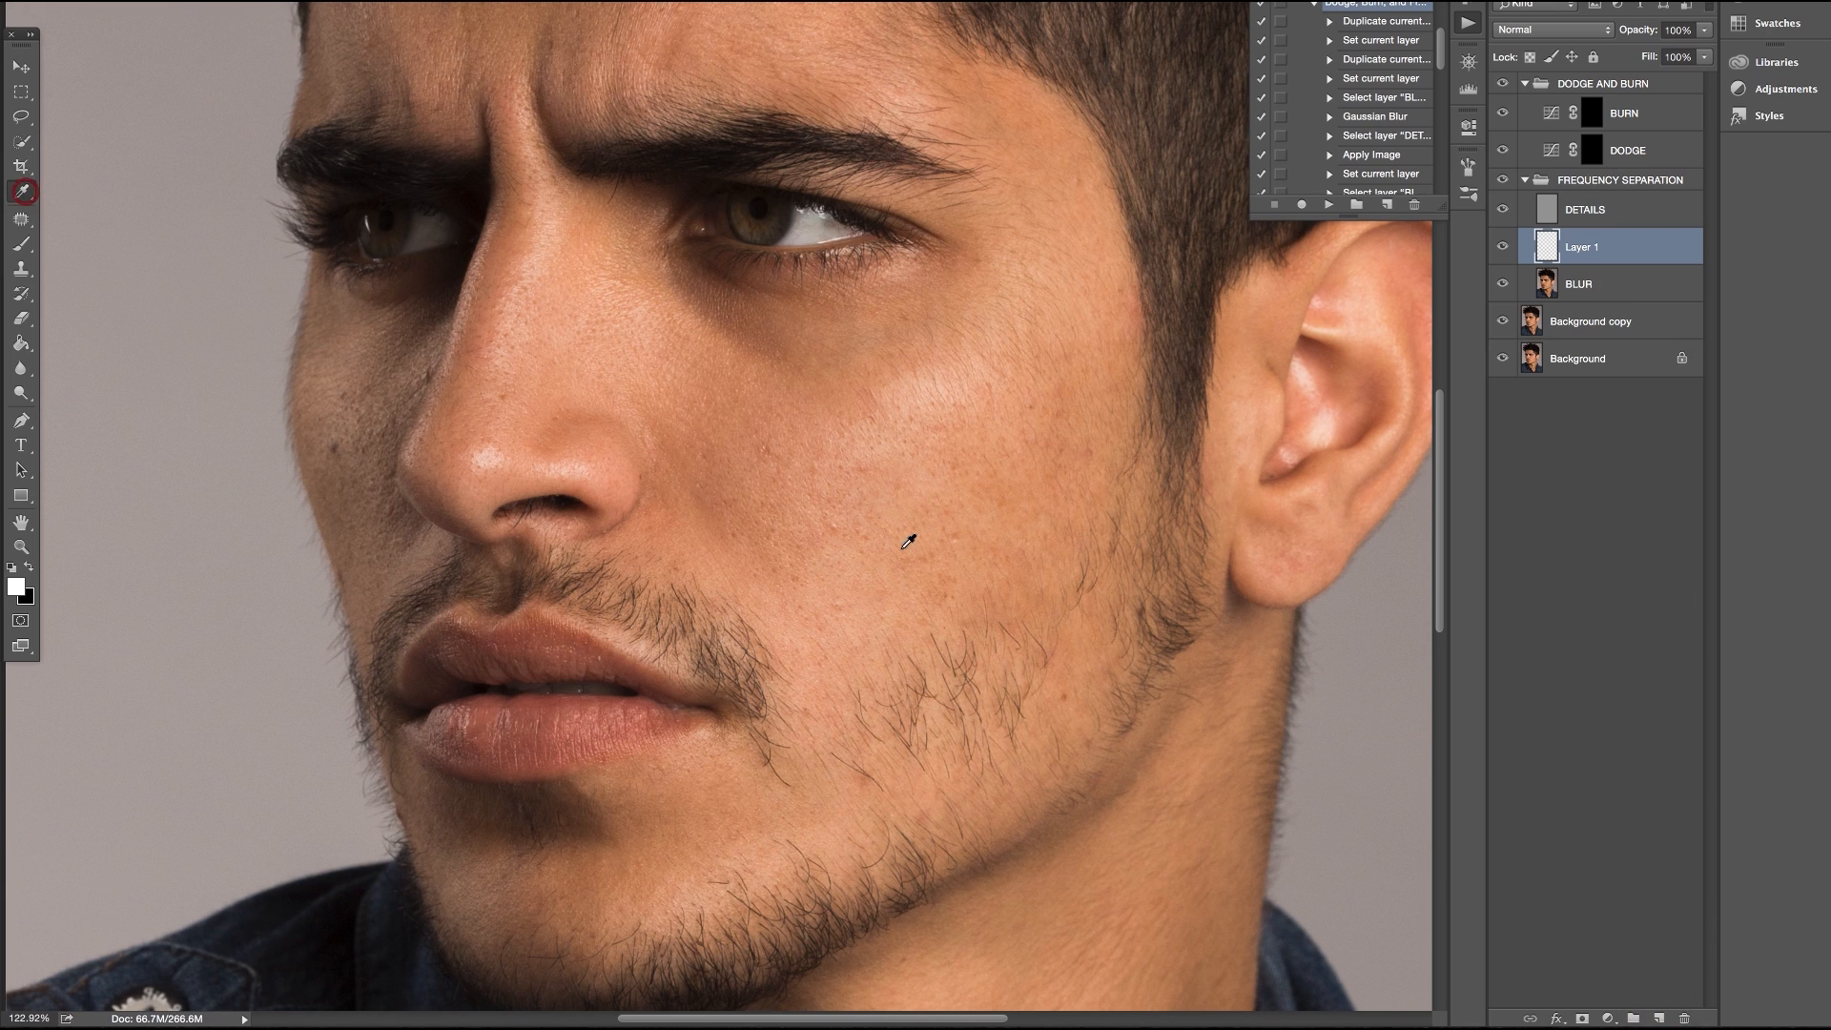
left_click(818, 485)
left_click(21, 243)
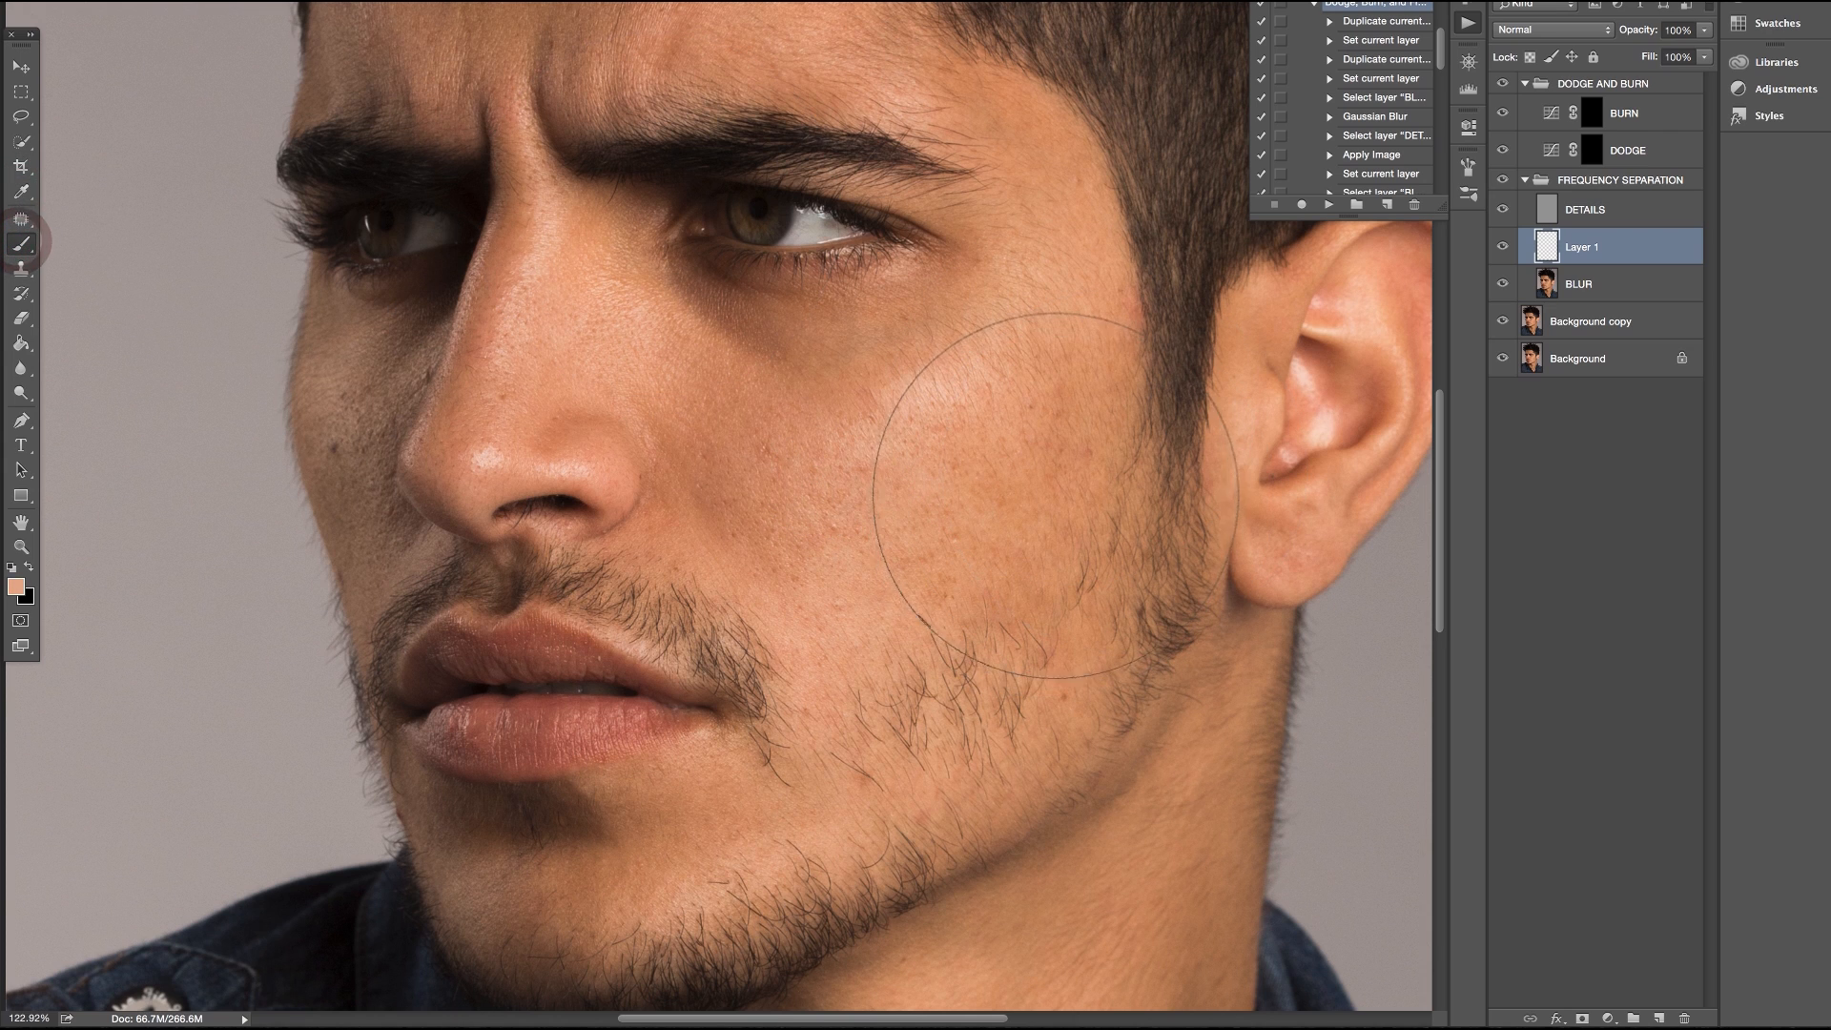
Paint the sampled skin tone over the cheek, nose and forehead on the new layer with a smaller brush
key("bracketleft")
key("bracketleft")
key("bracketleft")
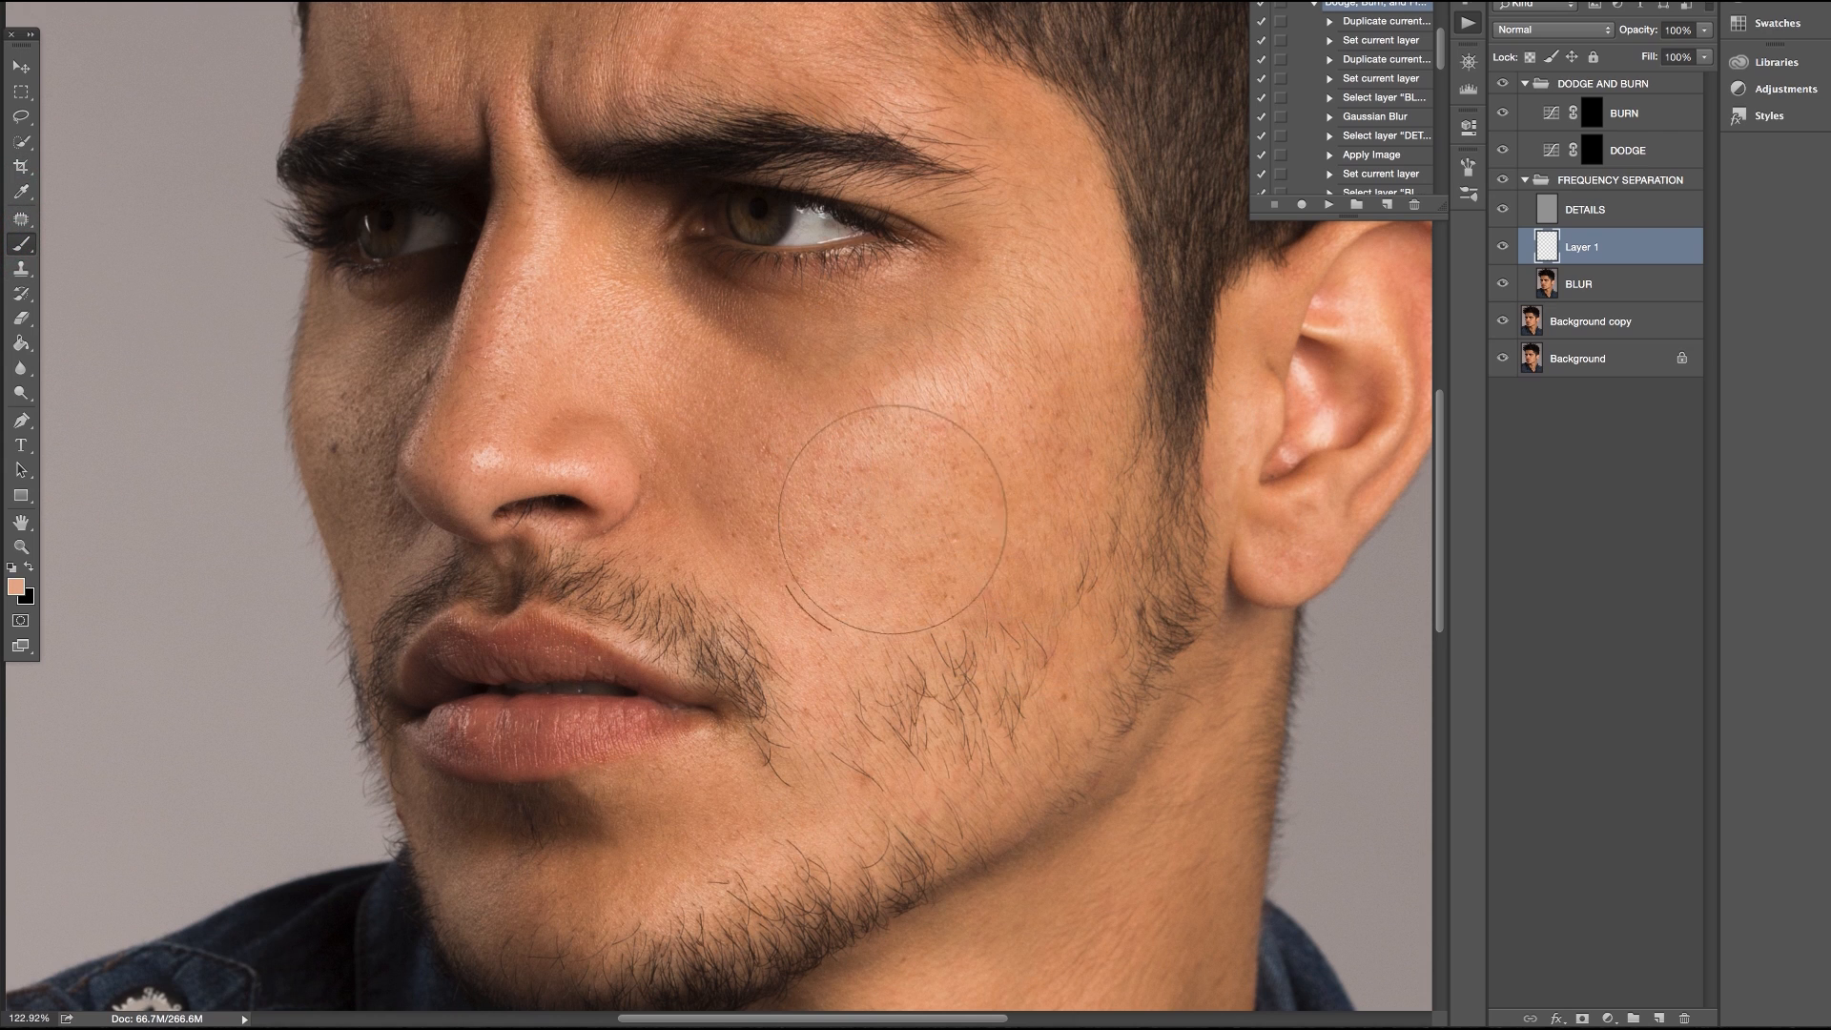
left_click(885, 520)
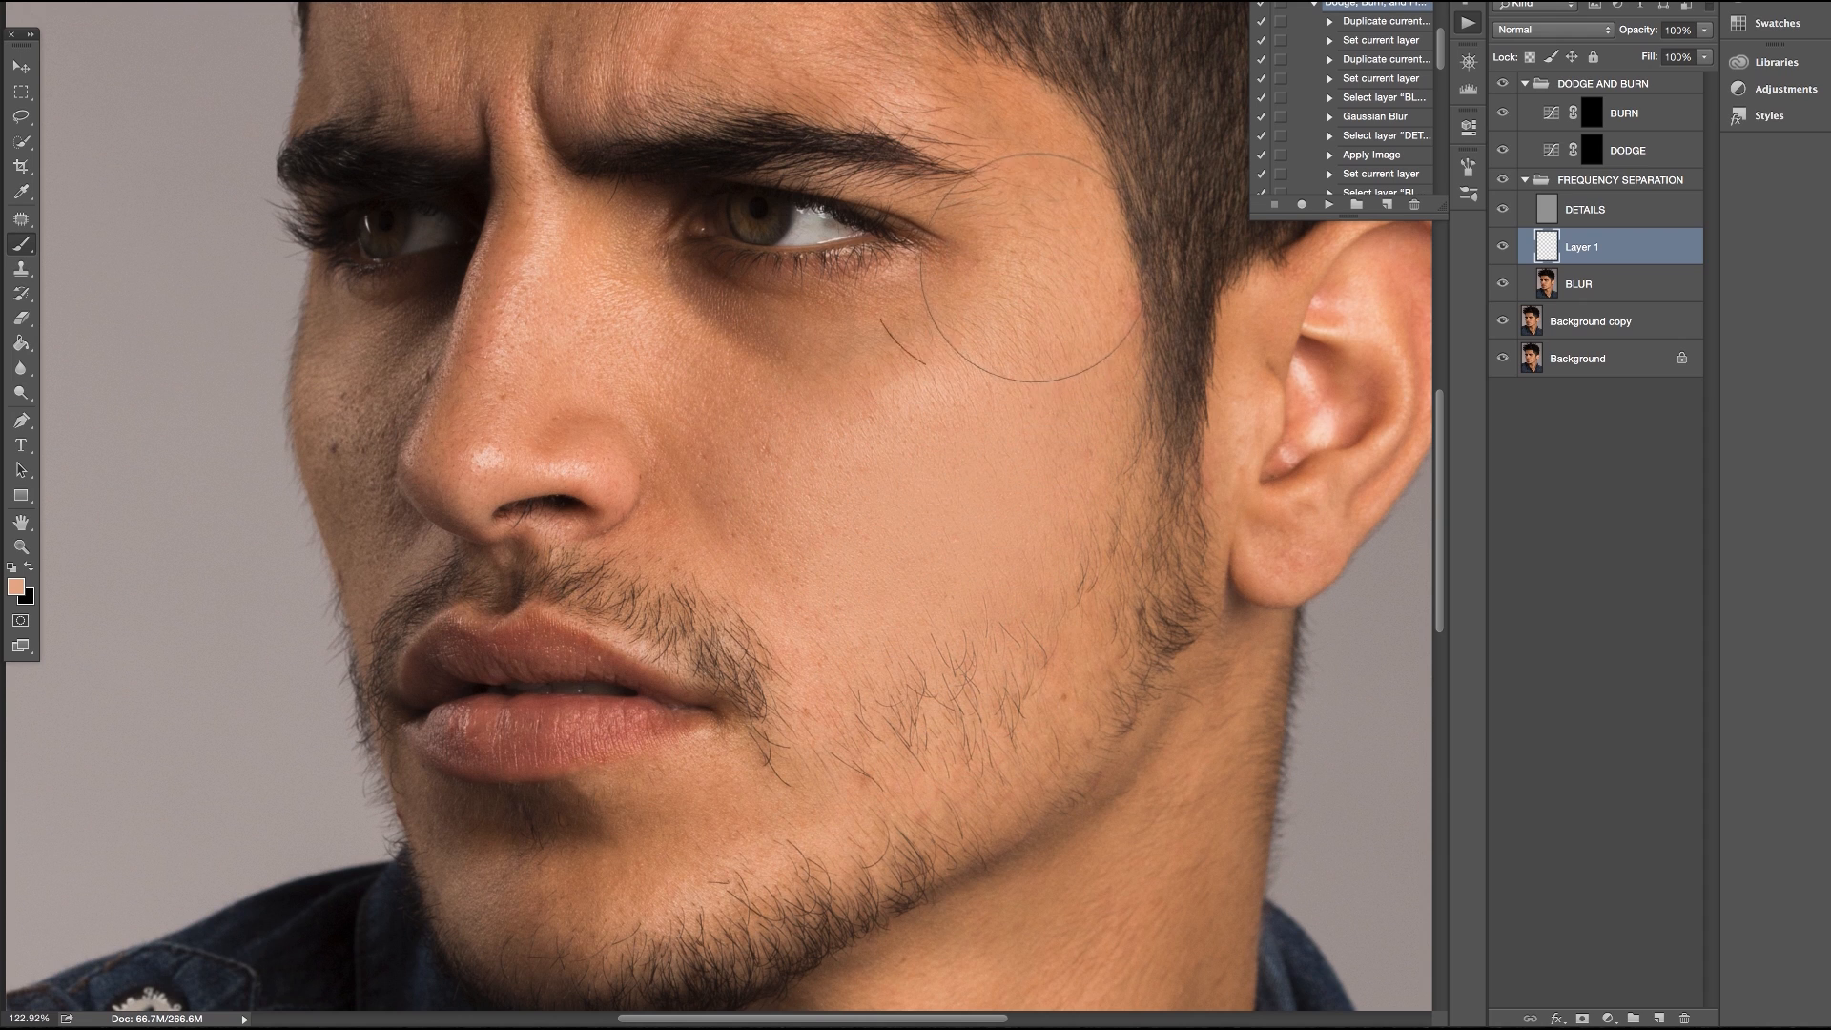
left_click(568, 398)
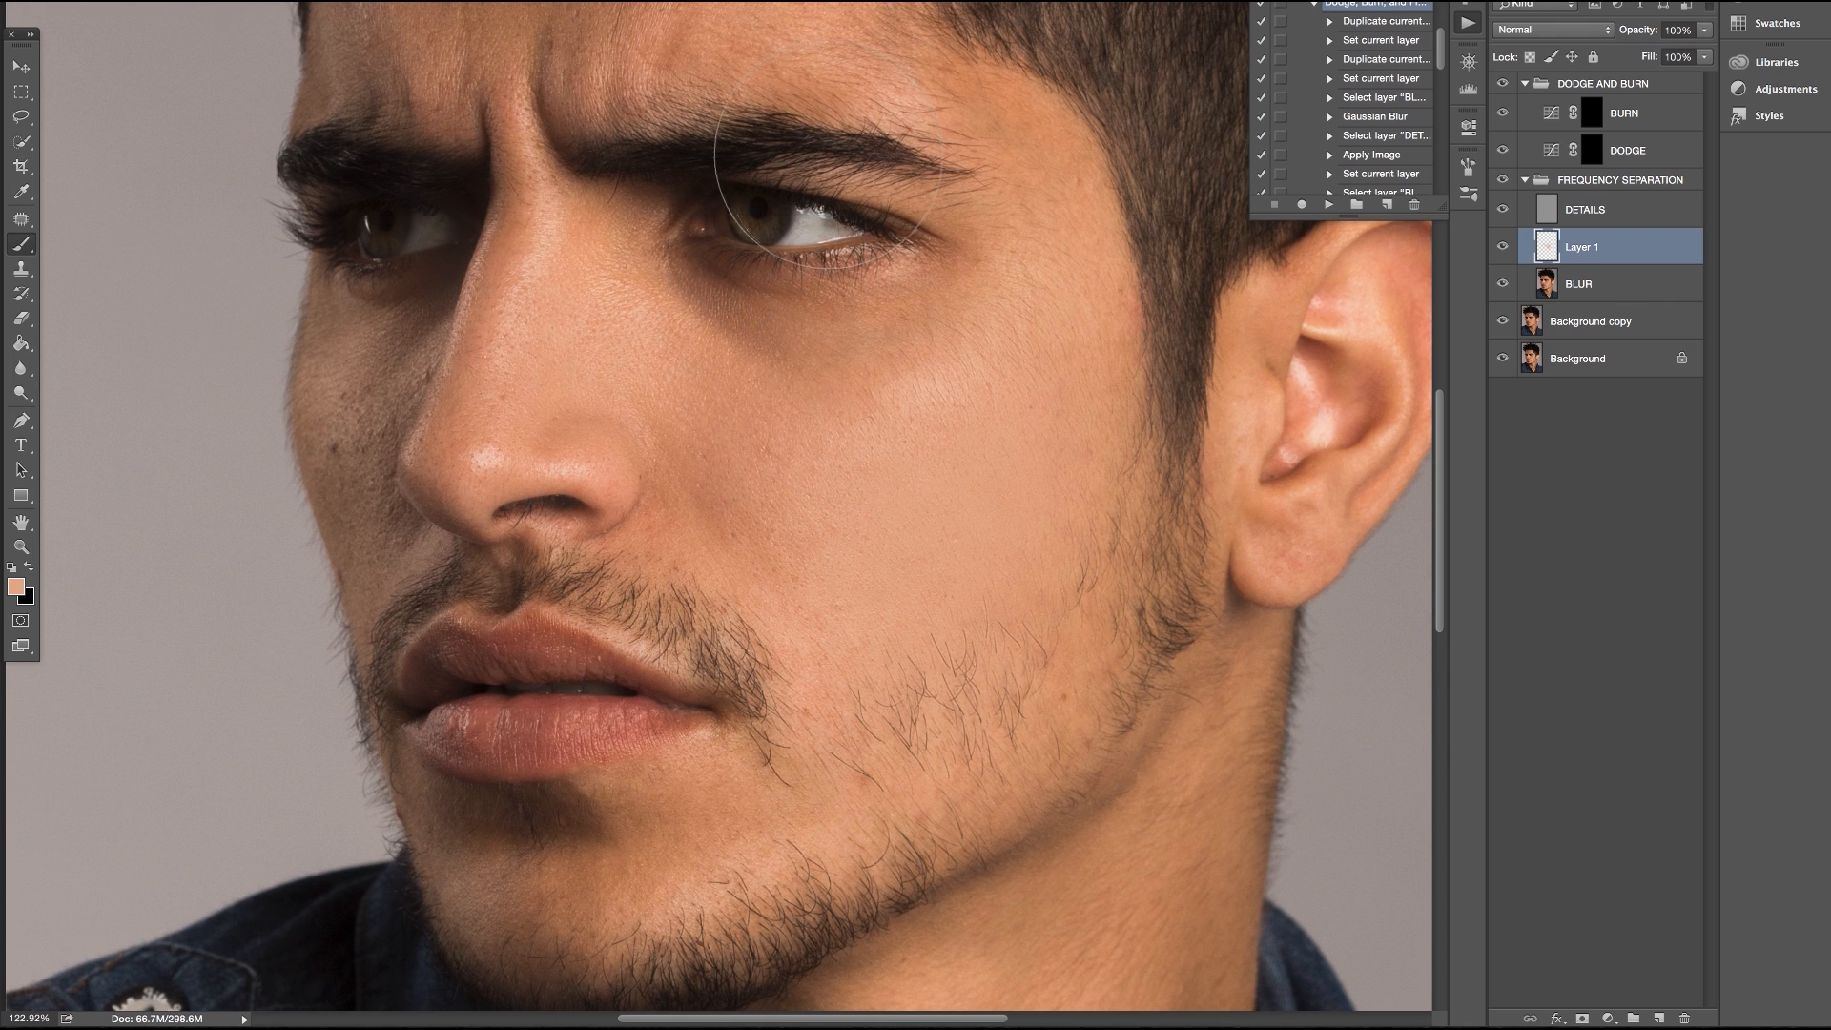
scroll(816, 196, "up", 3)
left_click(567, 124)
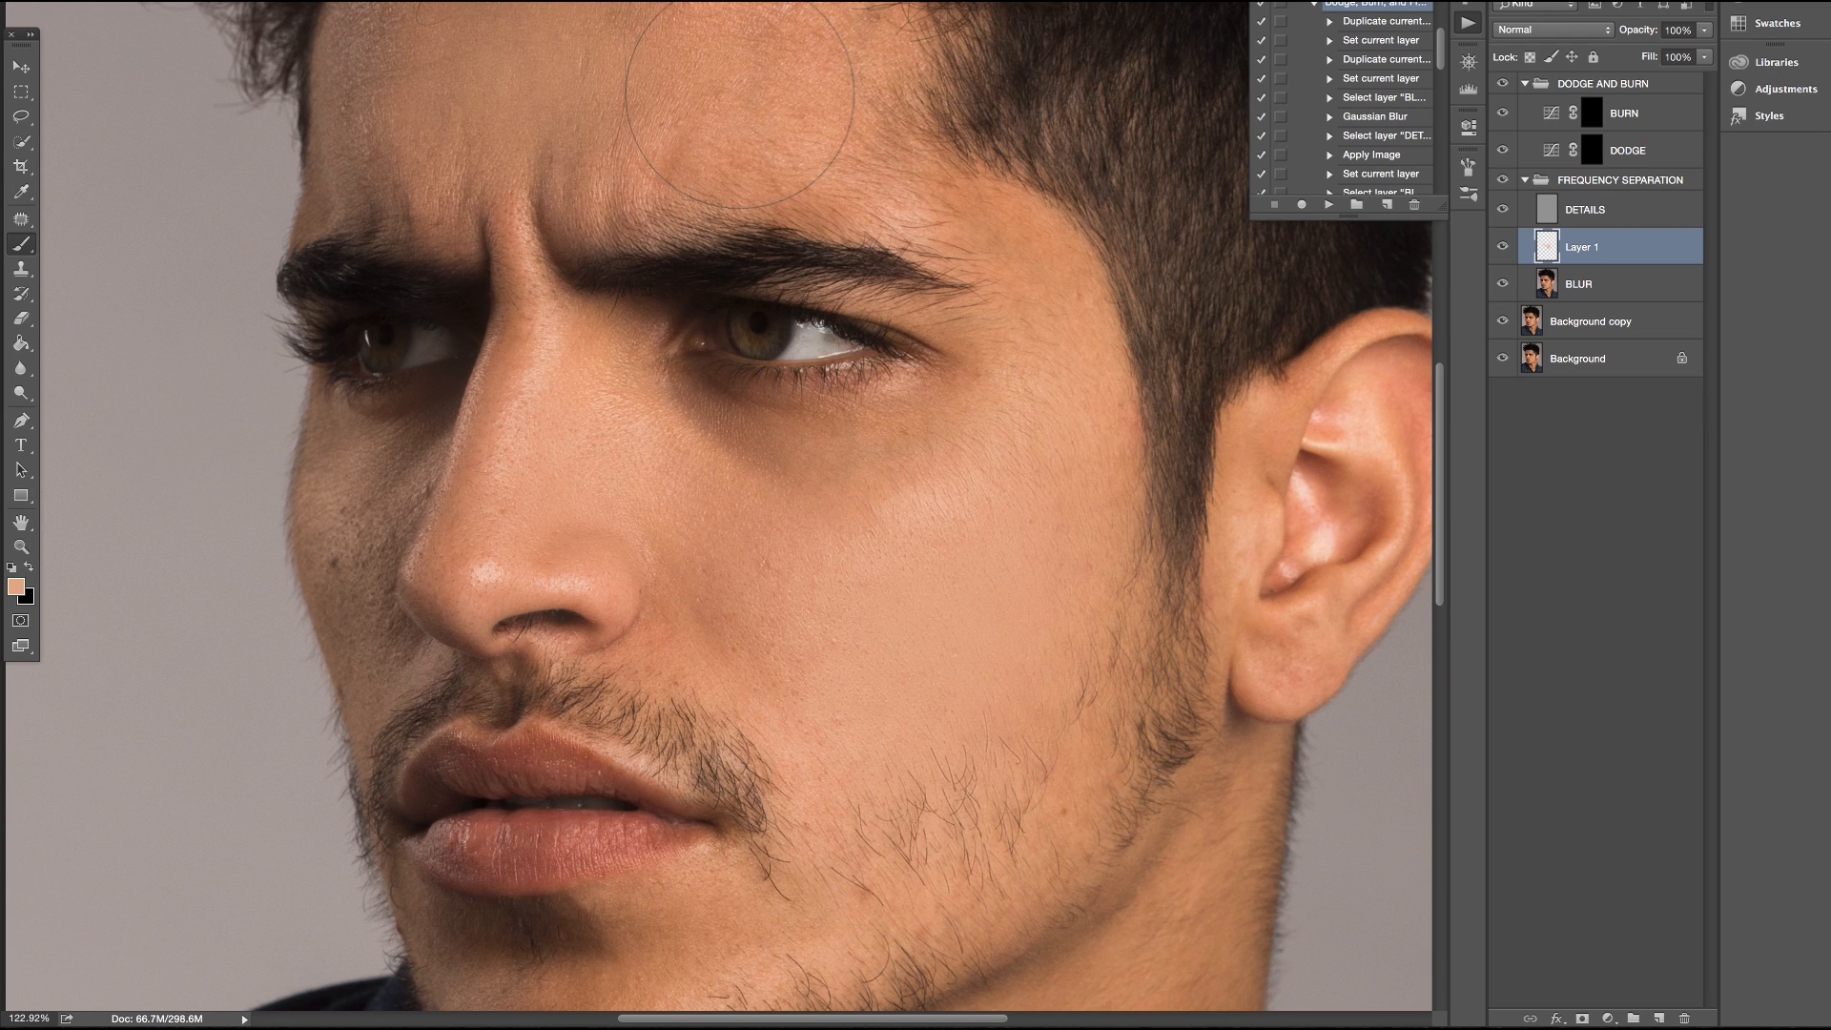
Lower the painted skin-tone layer's opacity to 56% and brush more of the tone over the forehead
left_click(1704, 32)
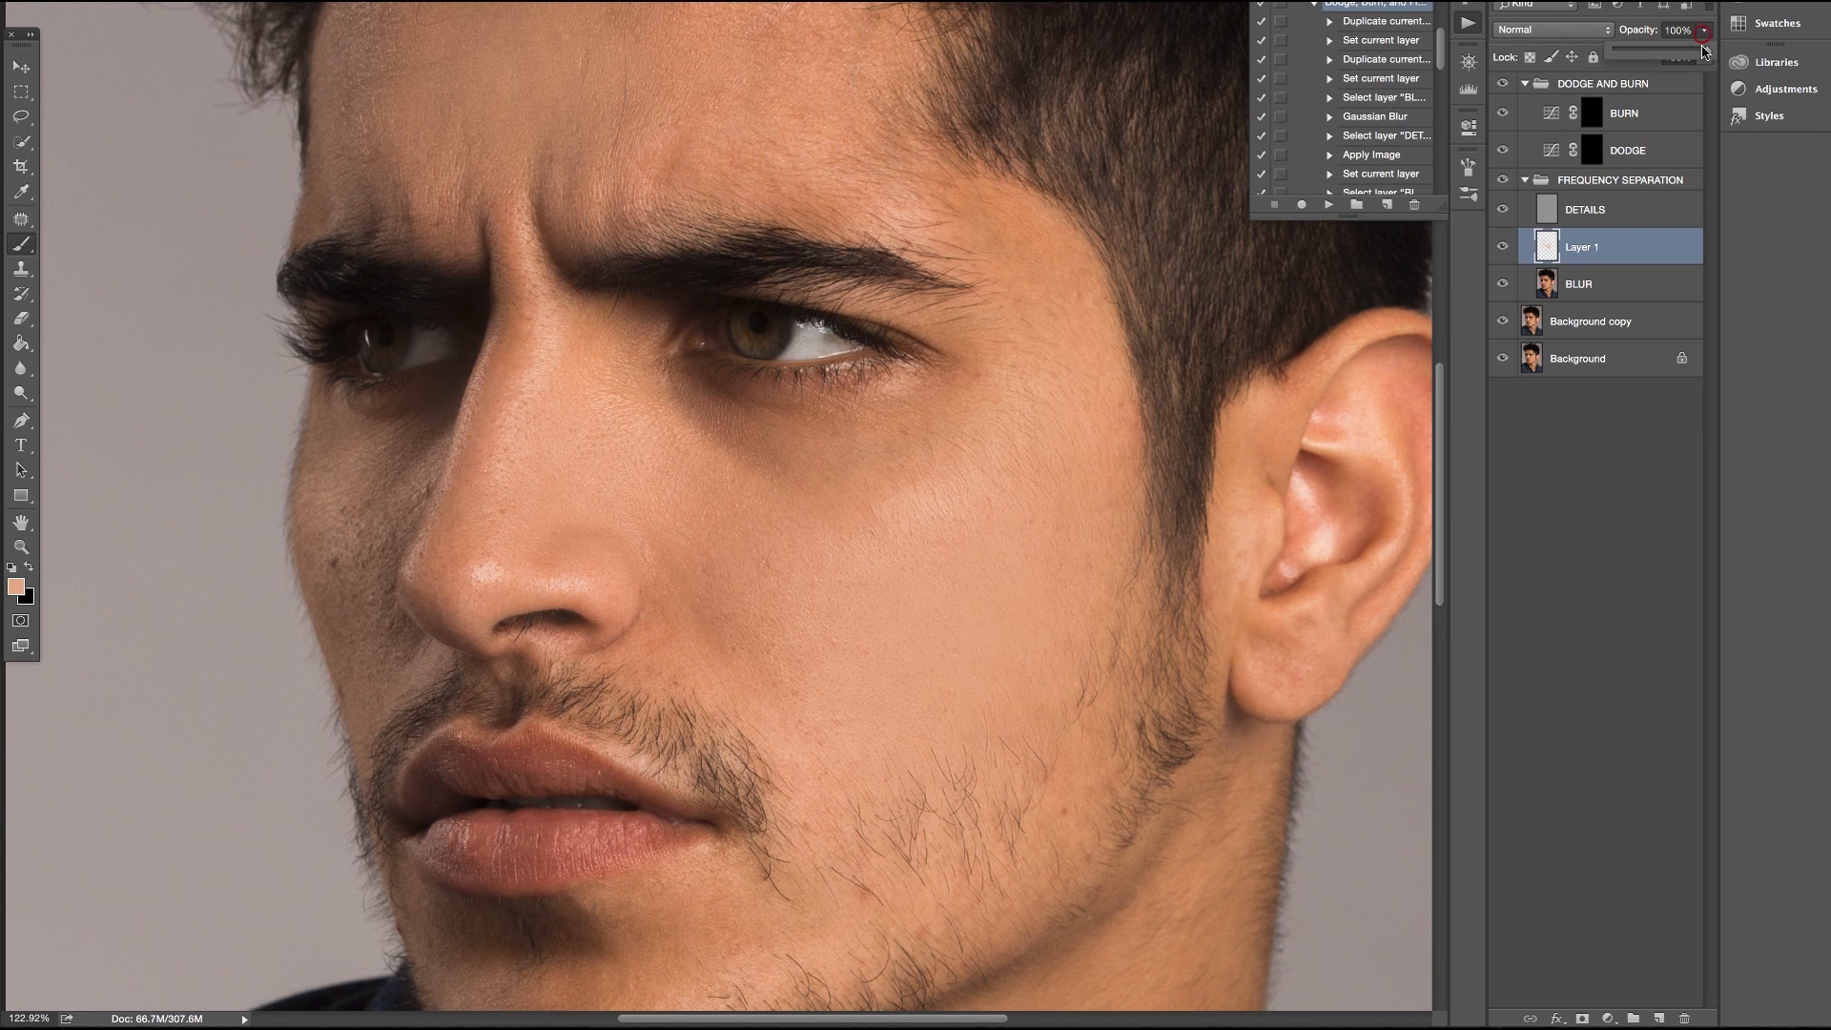
left_click_drag(1686, 53, 1669, 54)
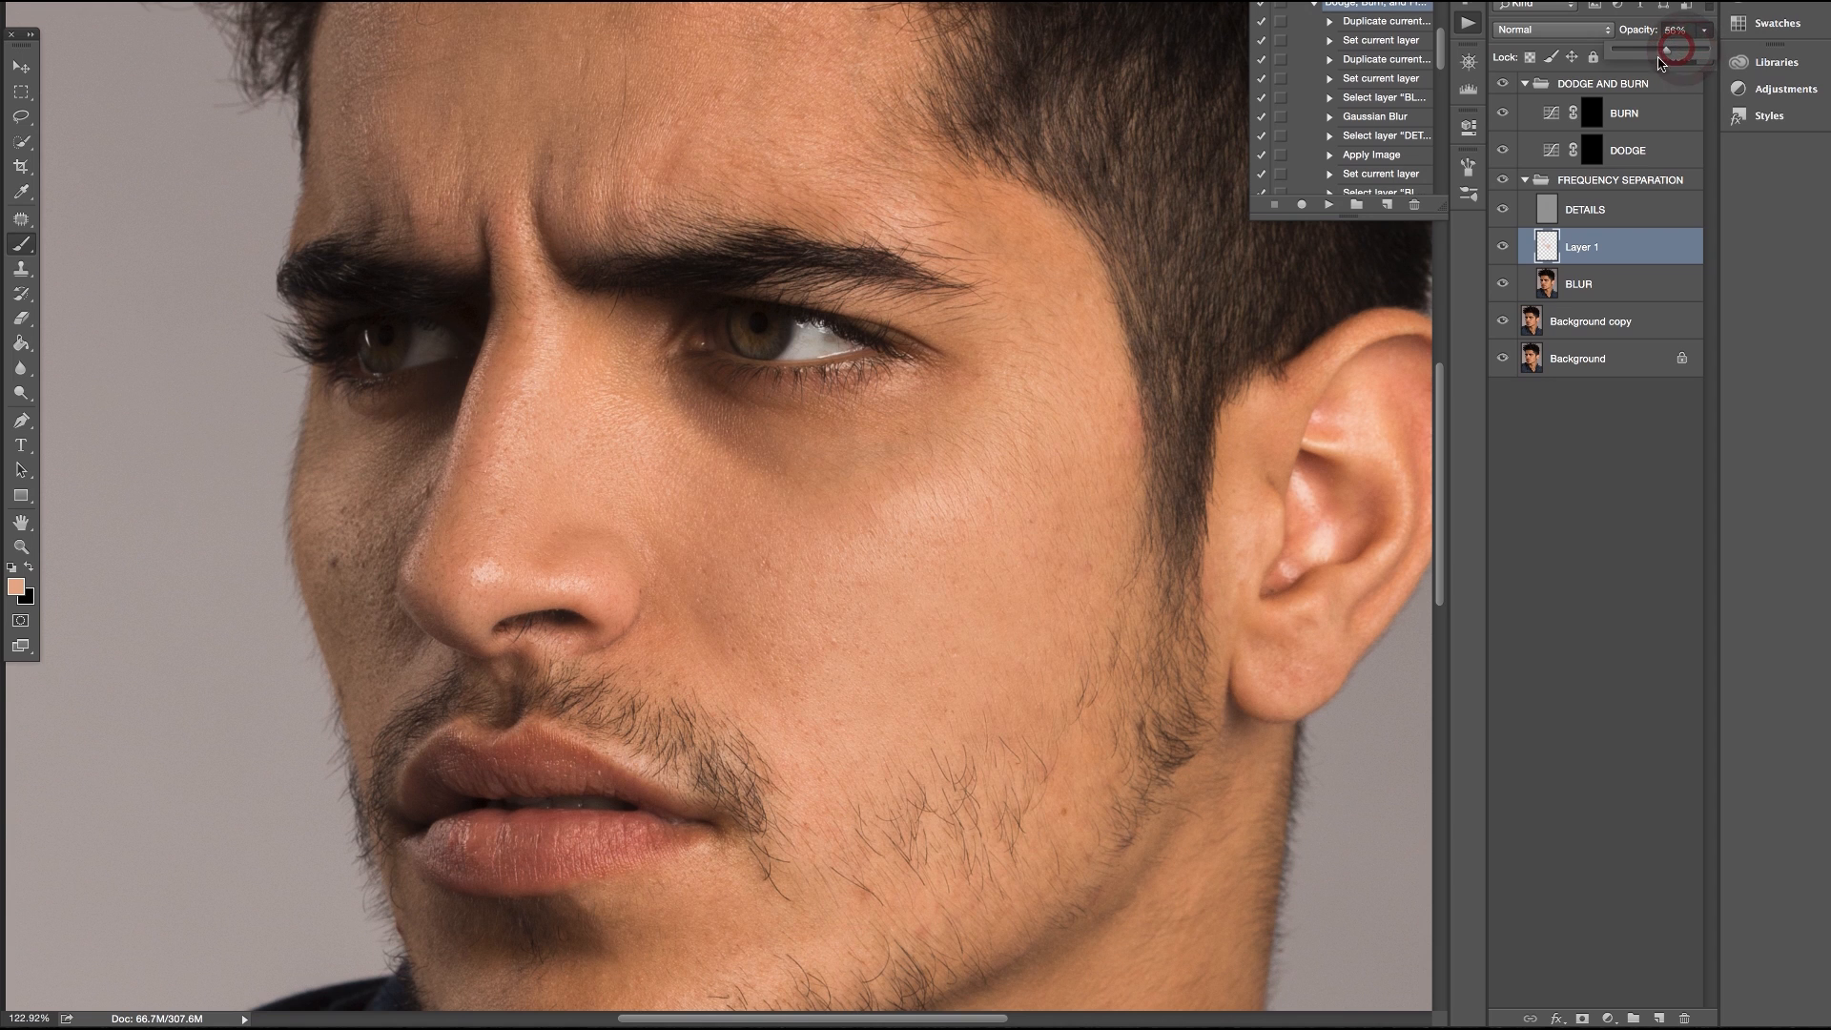
scroll(882, 477, "up", 4)
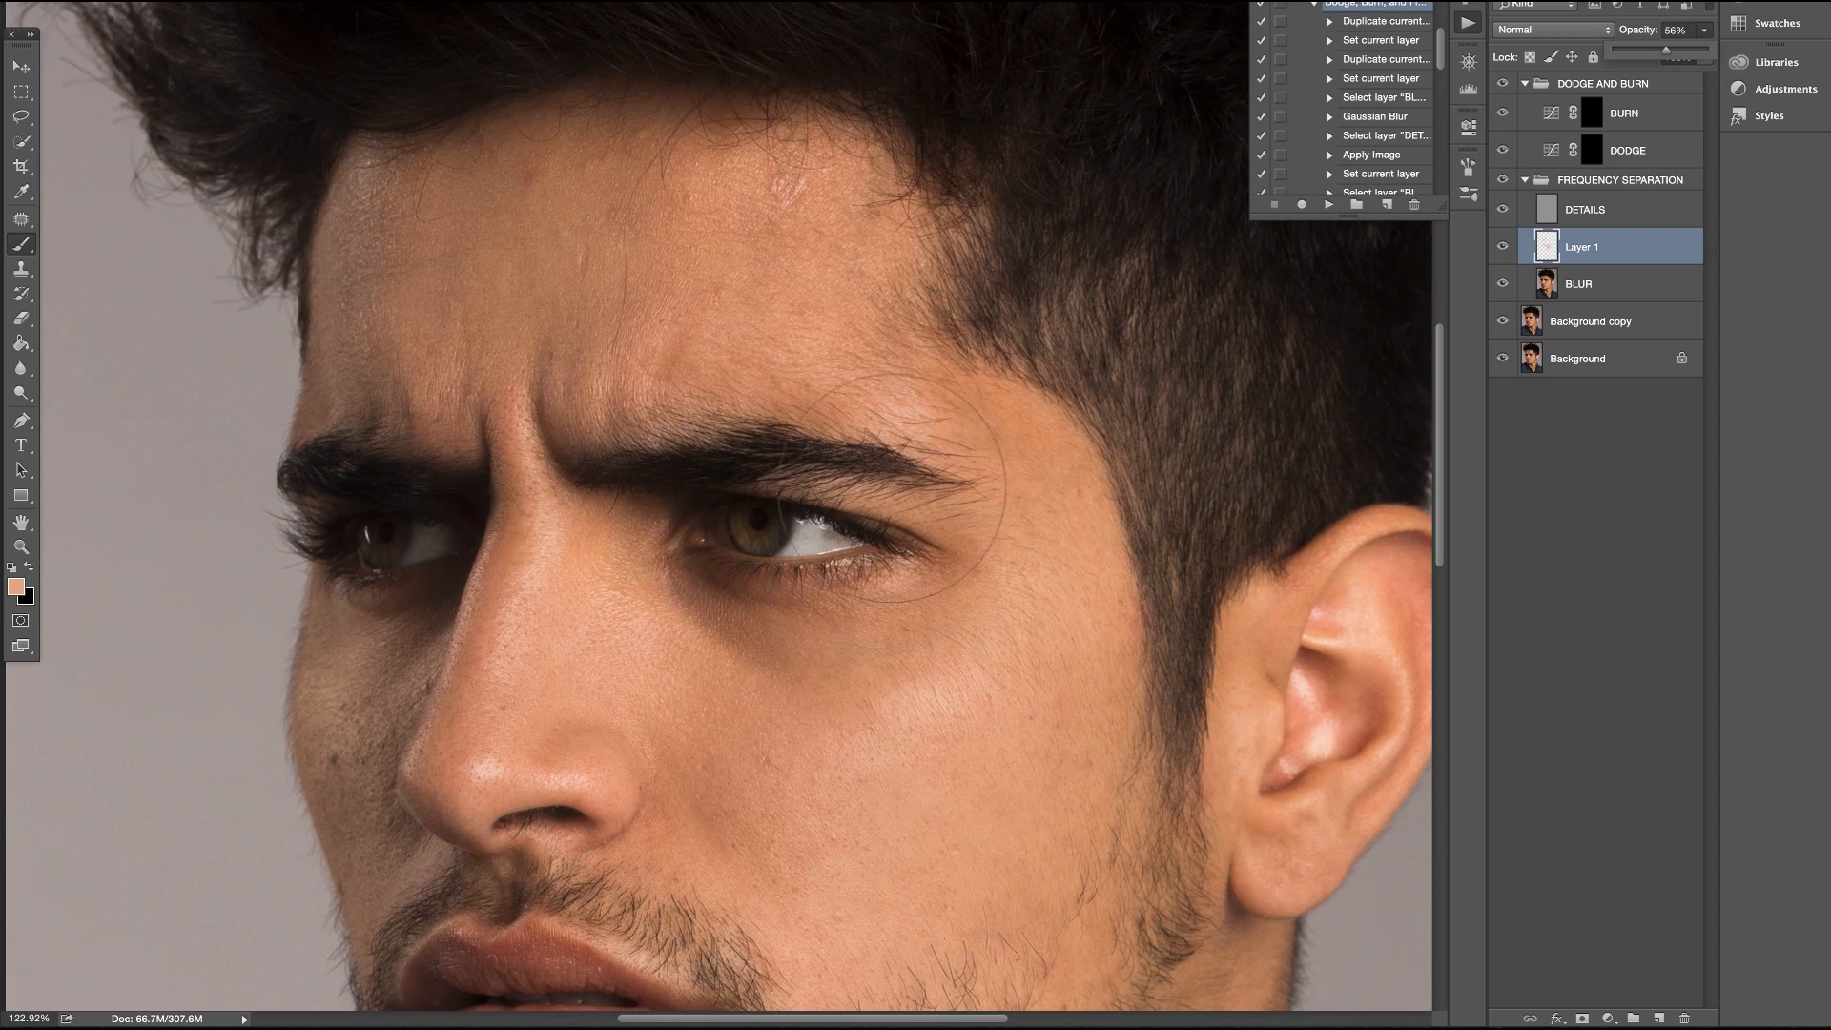
left_click(388, 276)
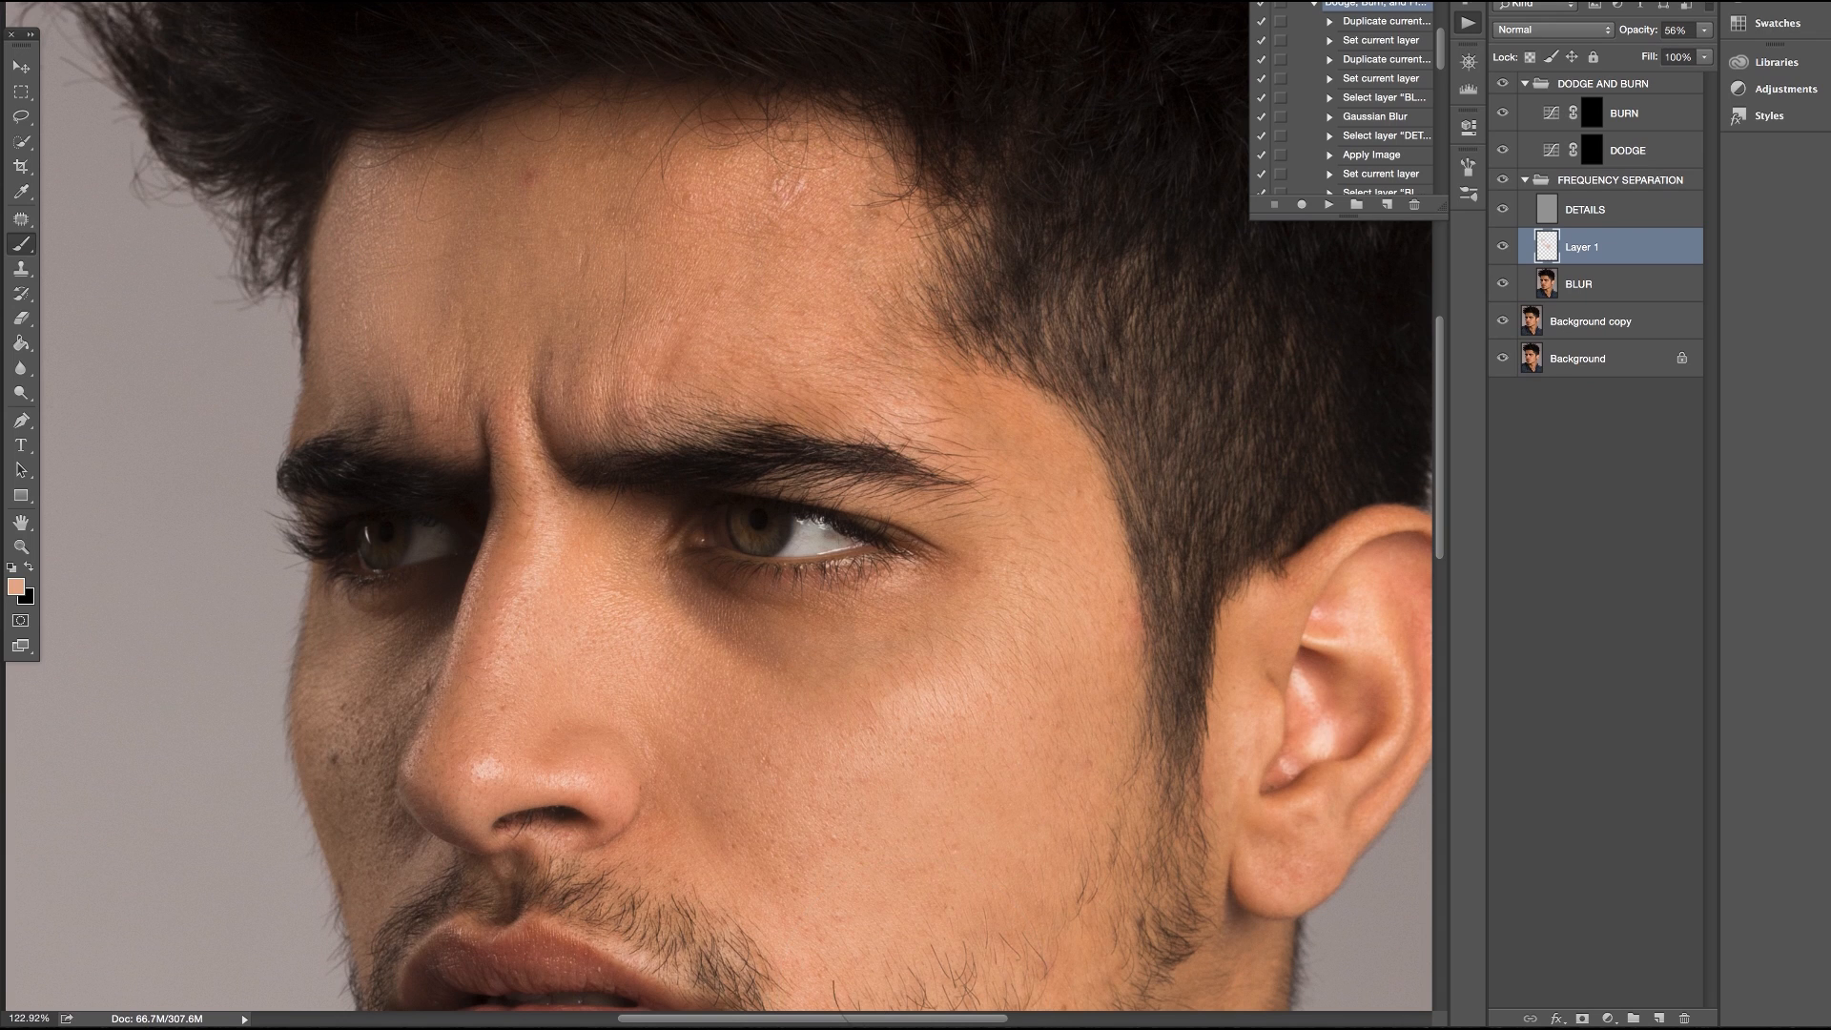
left_click(432, 62)
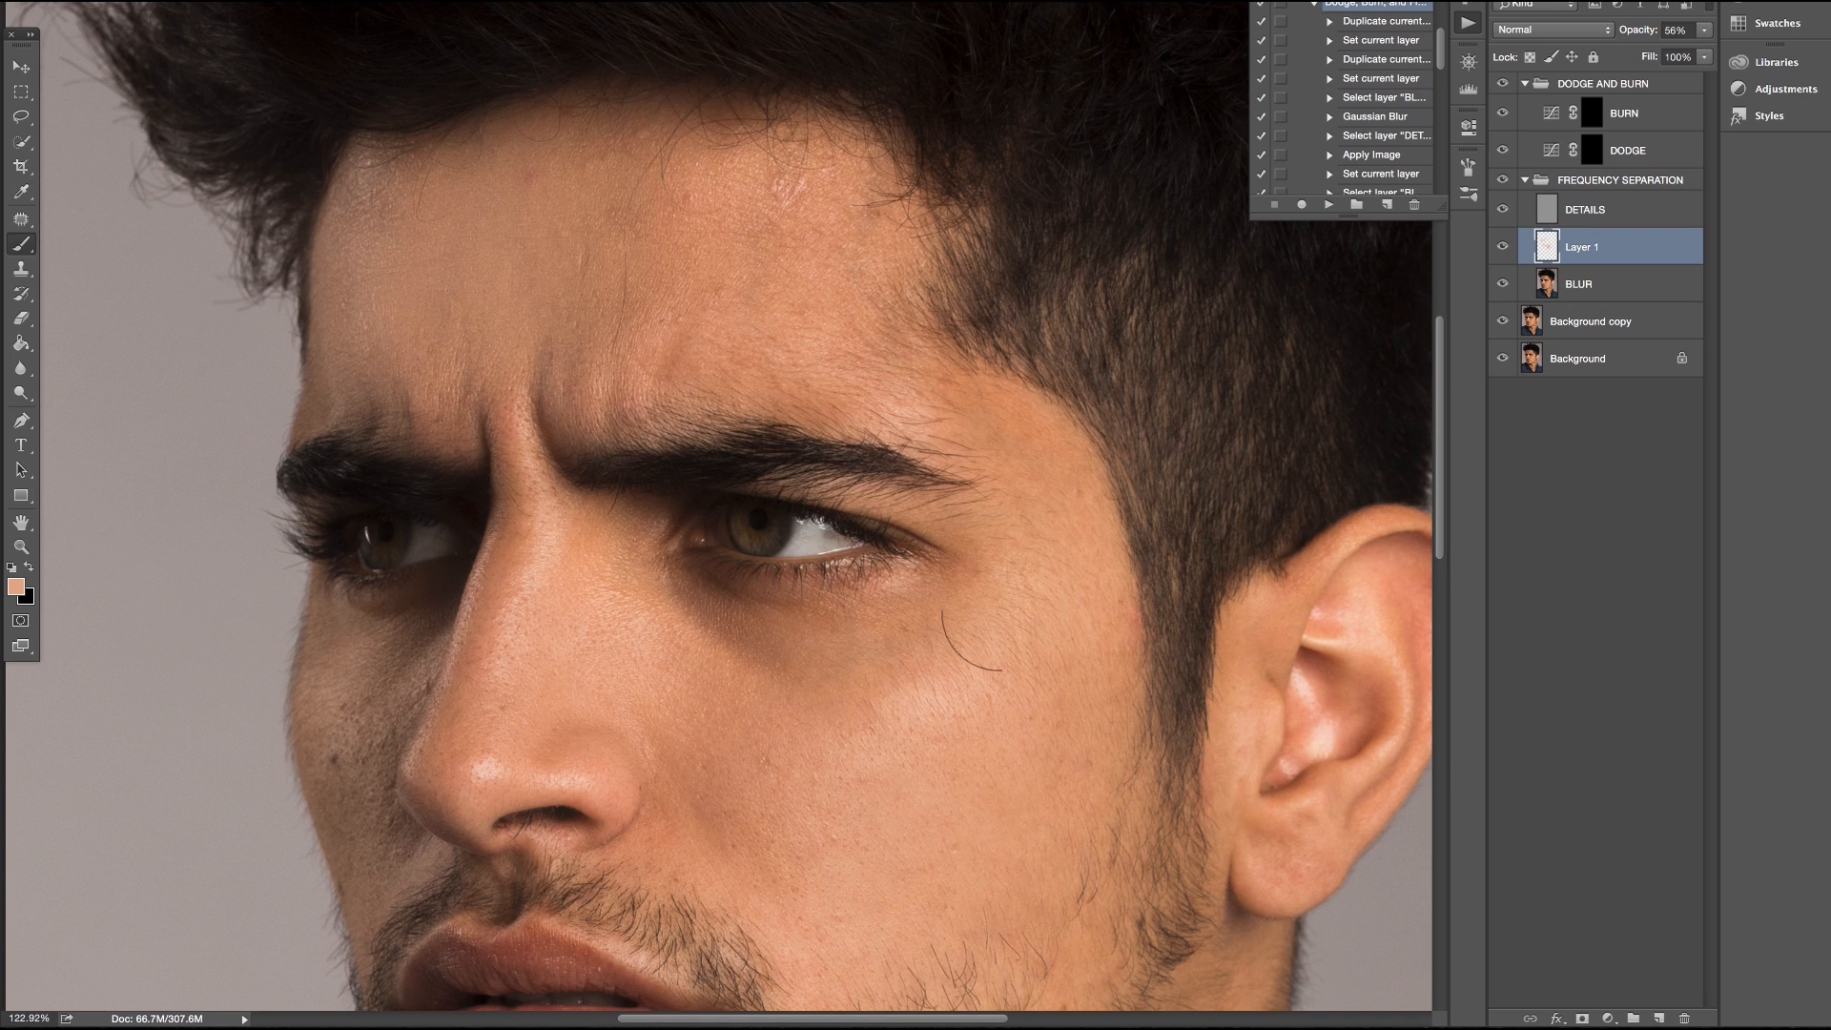
Patch the uneven tones on the middle and upper forehead on the BLUR layer
mouse_move(535, 155)
left_mouse_down()
mouse_move(572, 201)
mouse_move(534, 158)
mouse_move(516, 243)
left_mouse_up()
left_click(1587, 290)
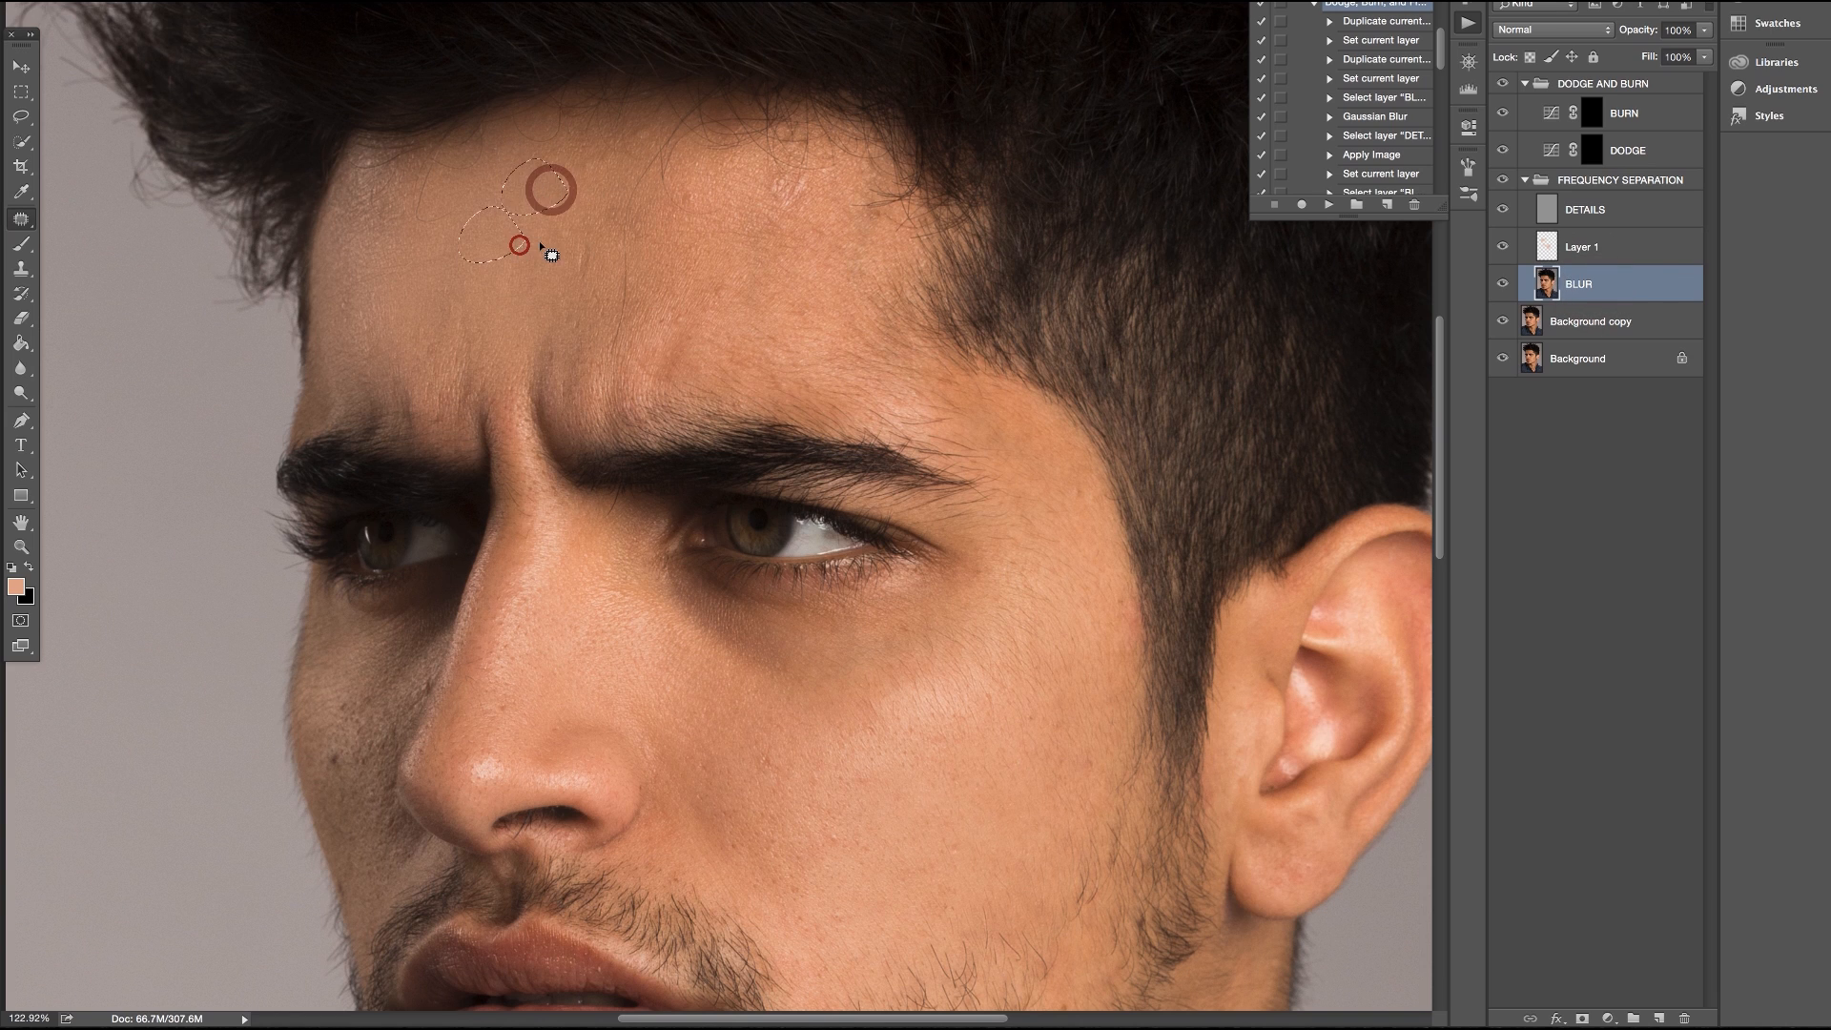
left_click(814, 182)
mouse_move(749, 219)
left_mouse_down()
mouse_move(825, 219)
mouse_move(805, 210)
mouse_move(768, 270)
left_mouse_up()
left_click(751, 266)
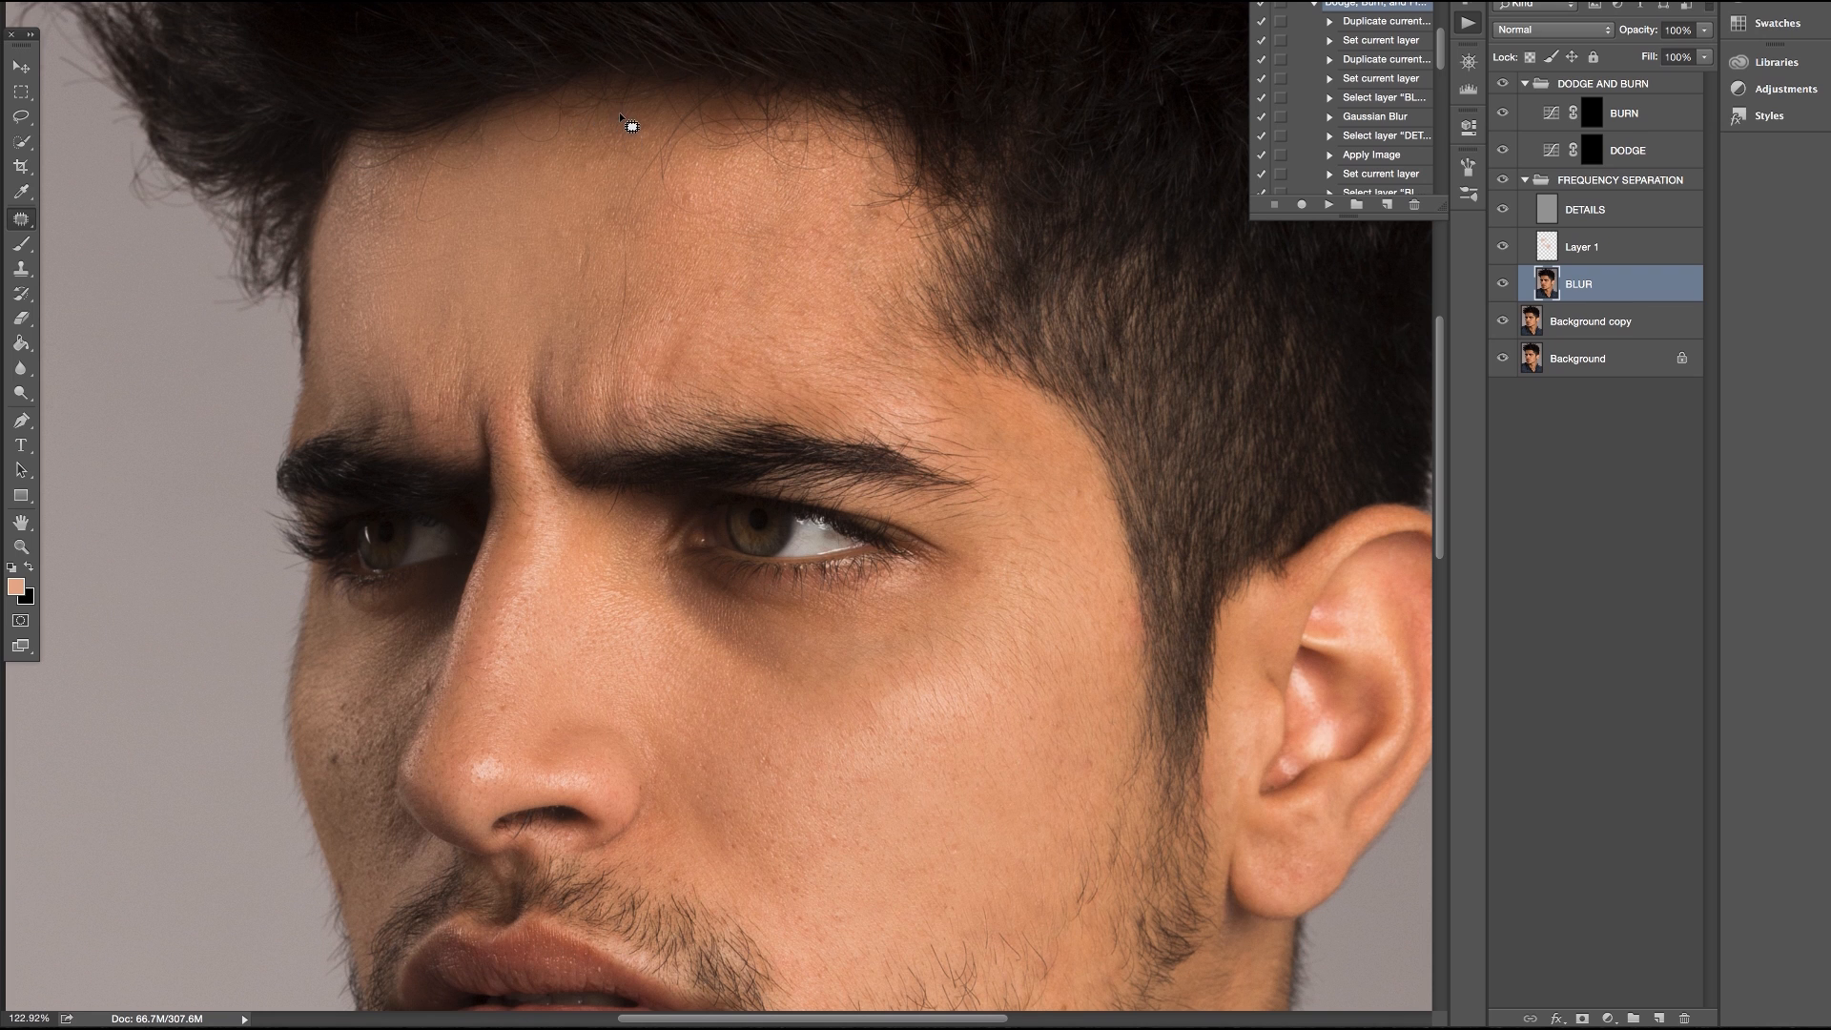
scroll(618, 115, "down", 10)
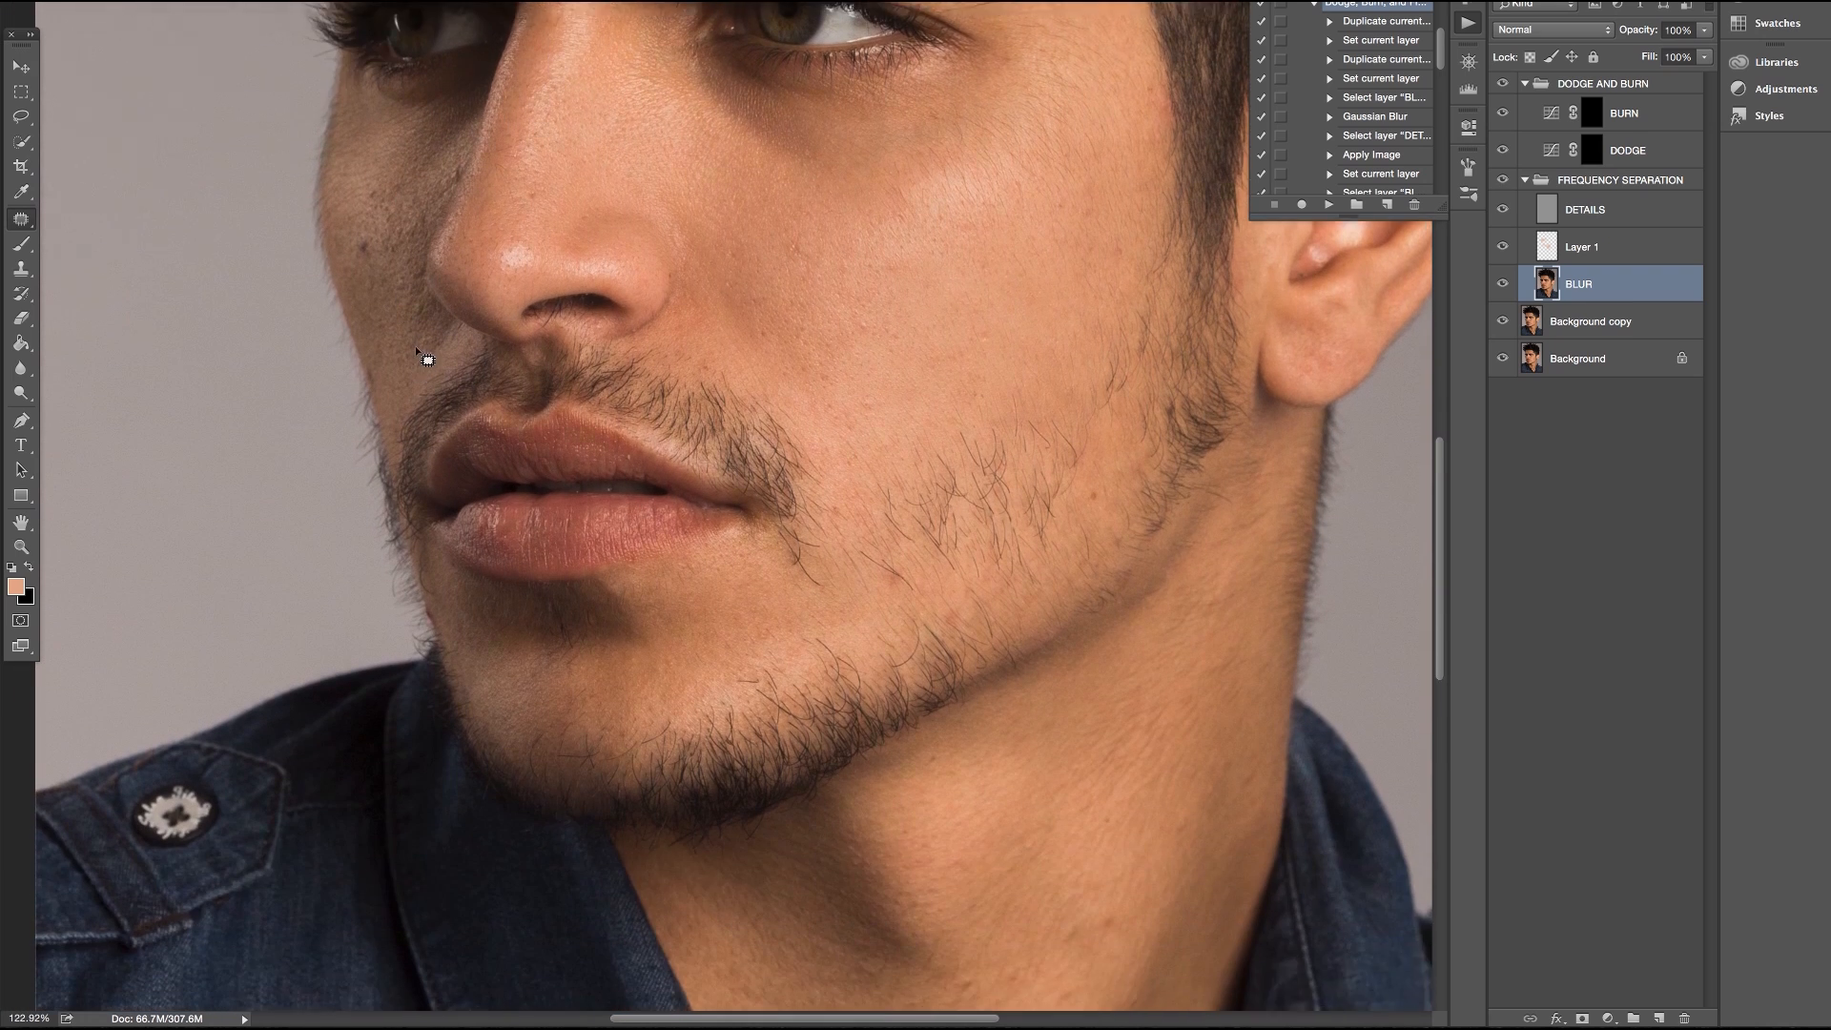
Sample the shadowed cheek's skin tone and brush it over the uneven patch beside the nose on the BLUR layer
scroll(425, 353, "down", 2)
scroll(429, 339, "up", 4)
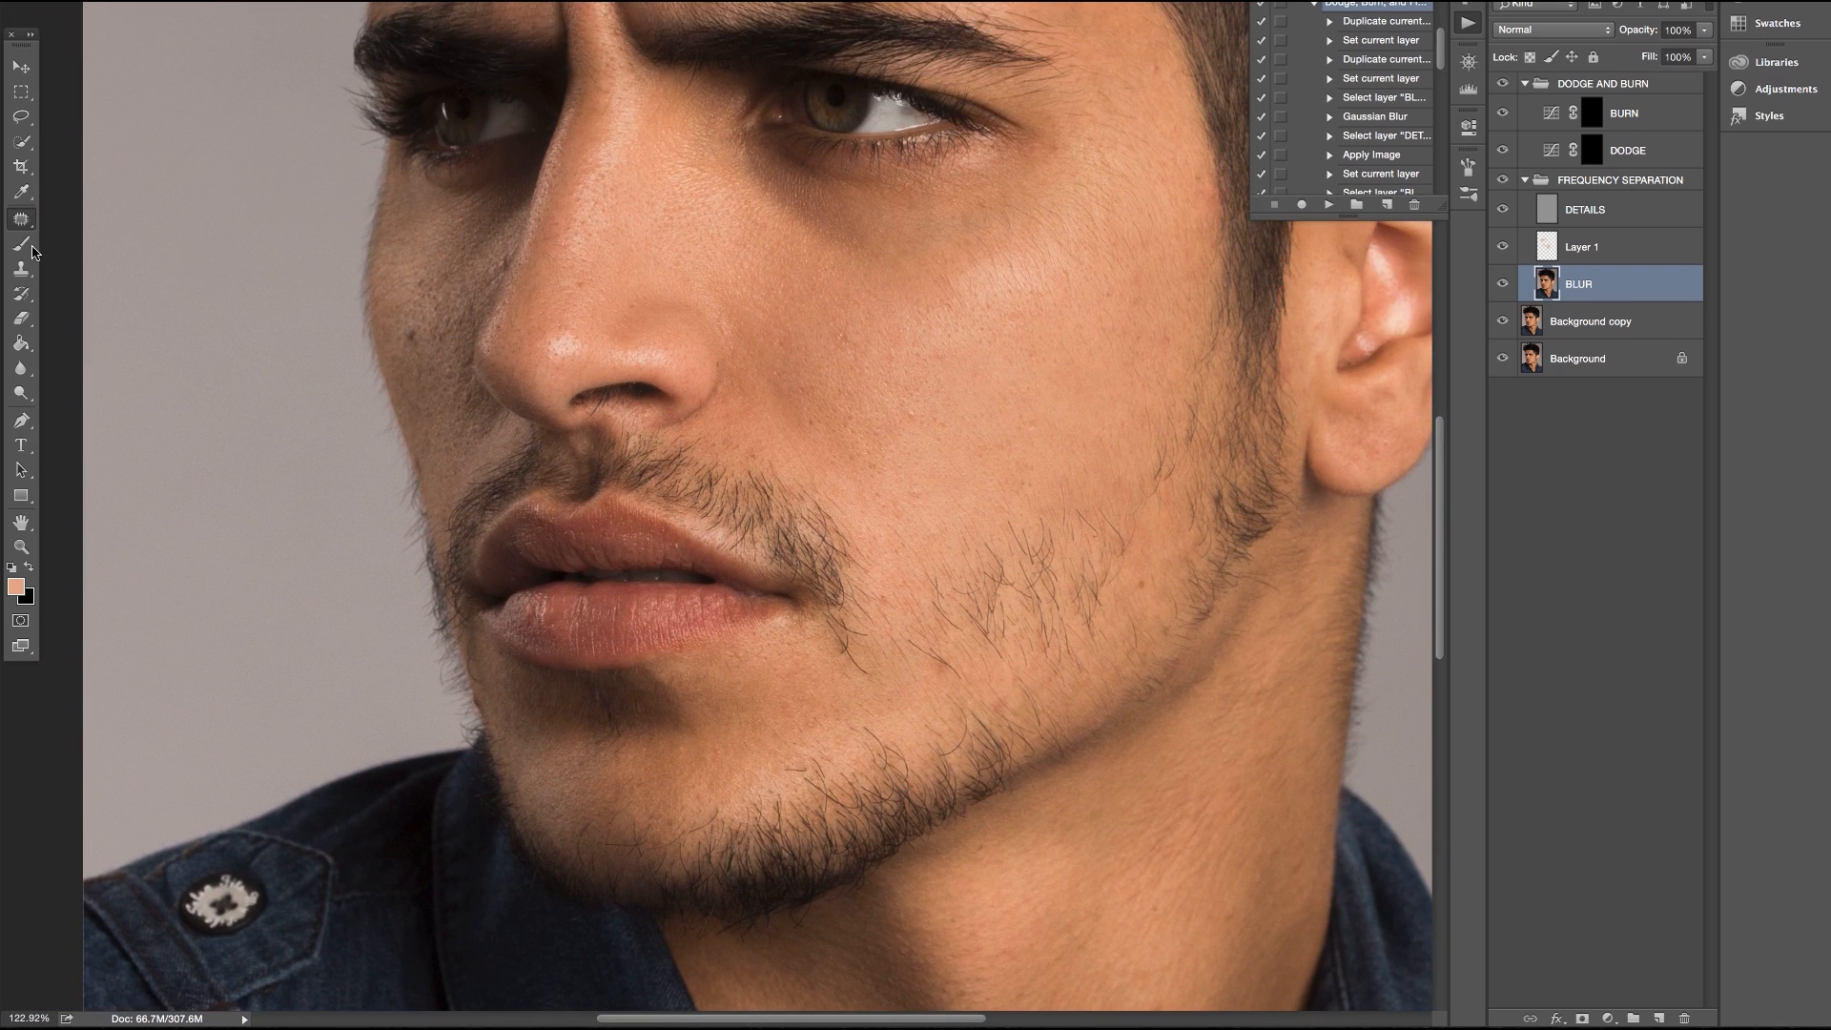
left_click(27, 193)
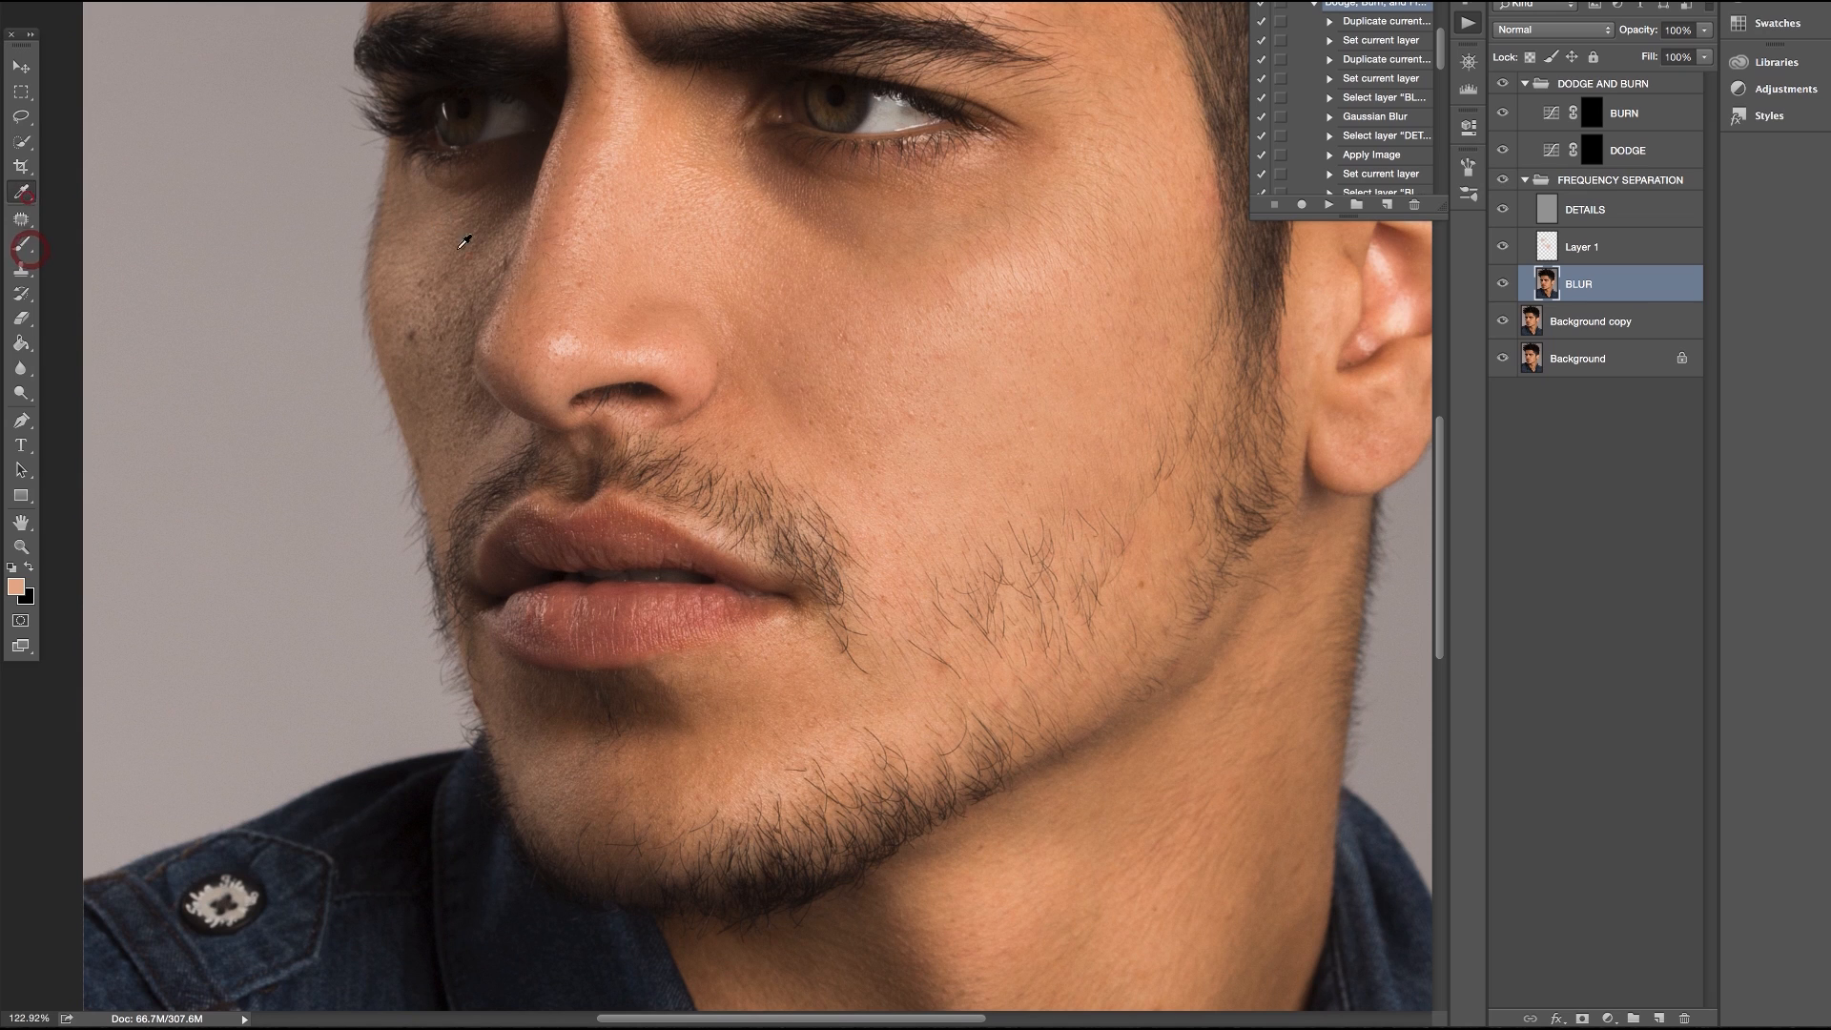
left_click(391, 326)
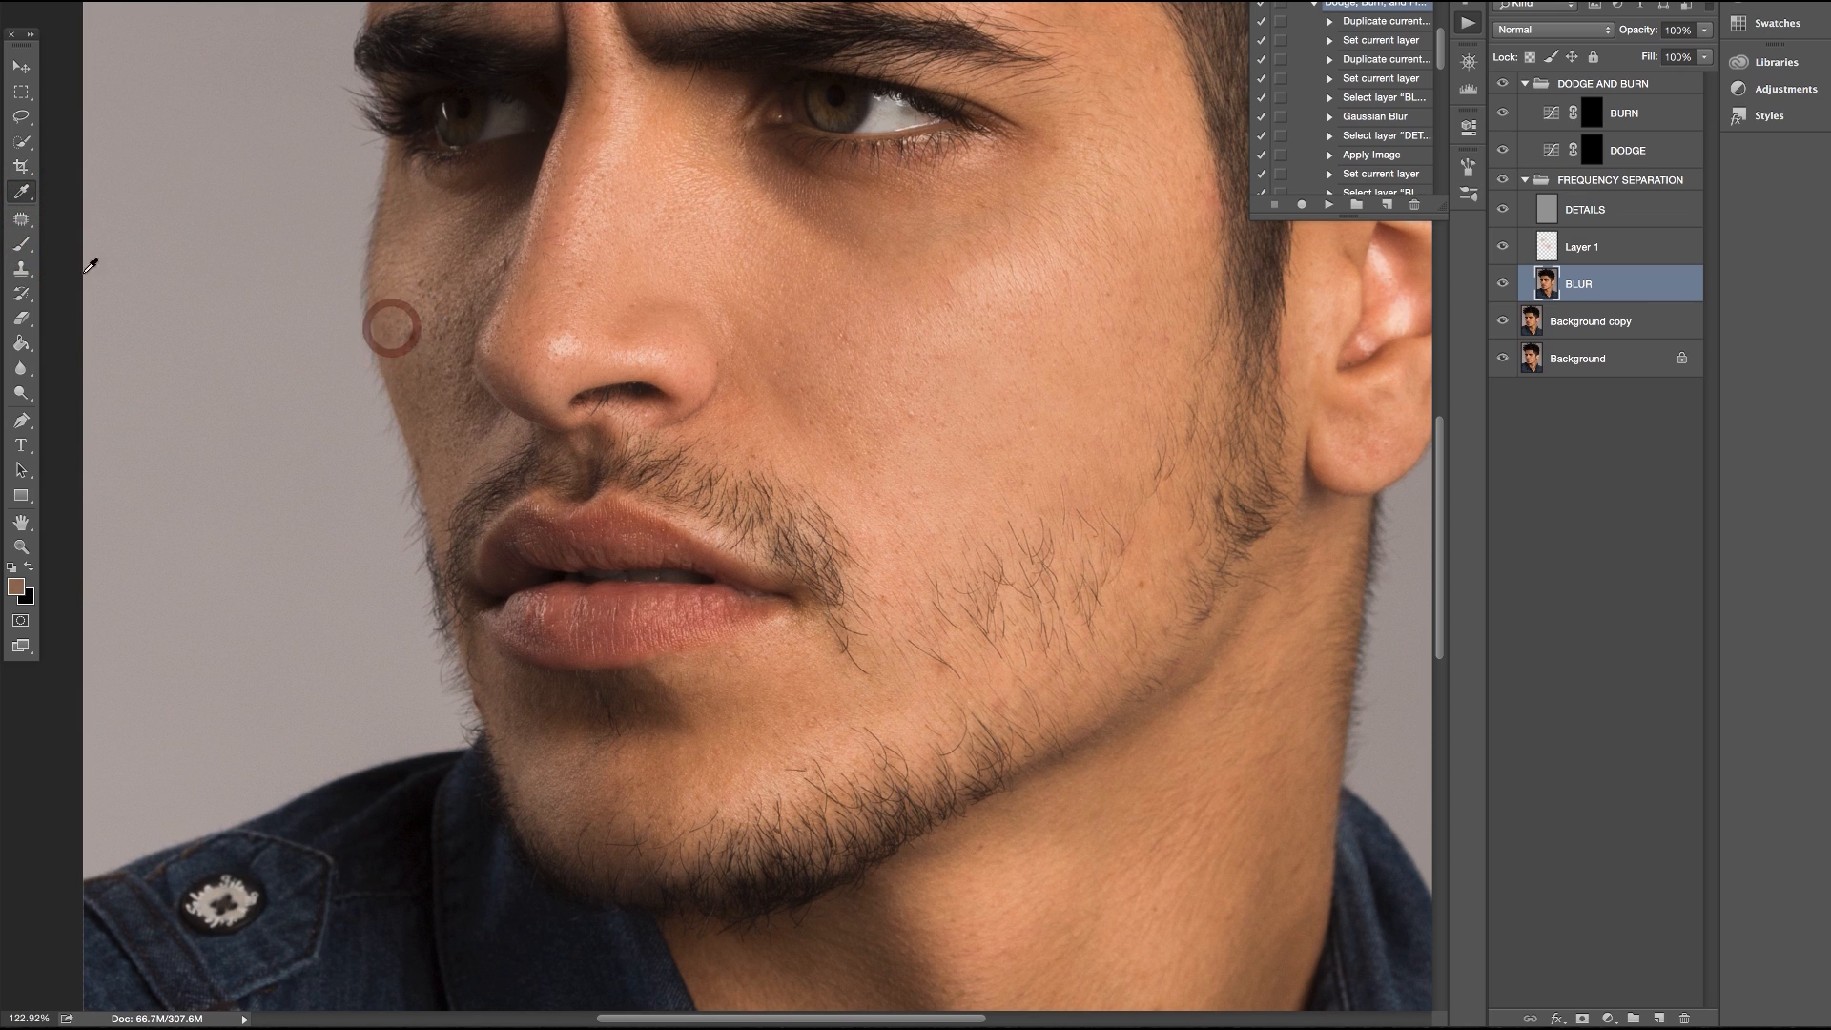
left_click(23, 245)
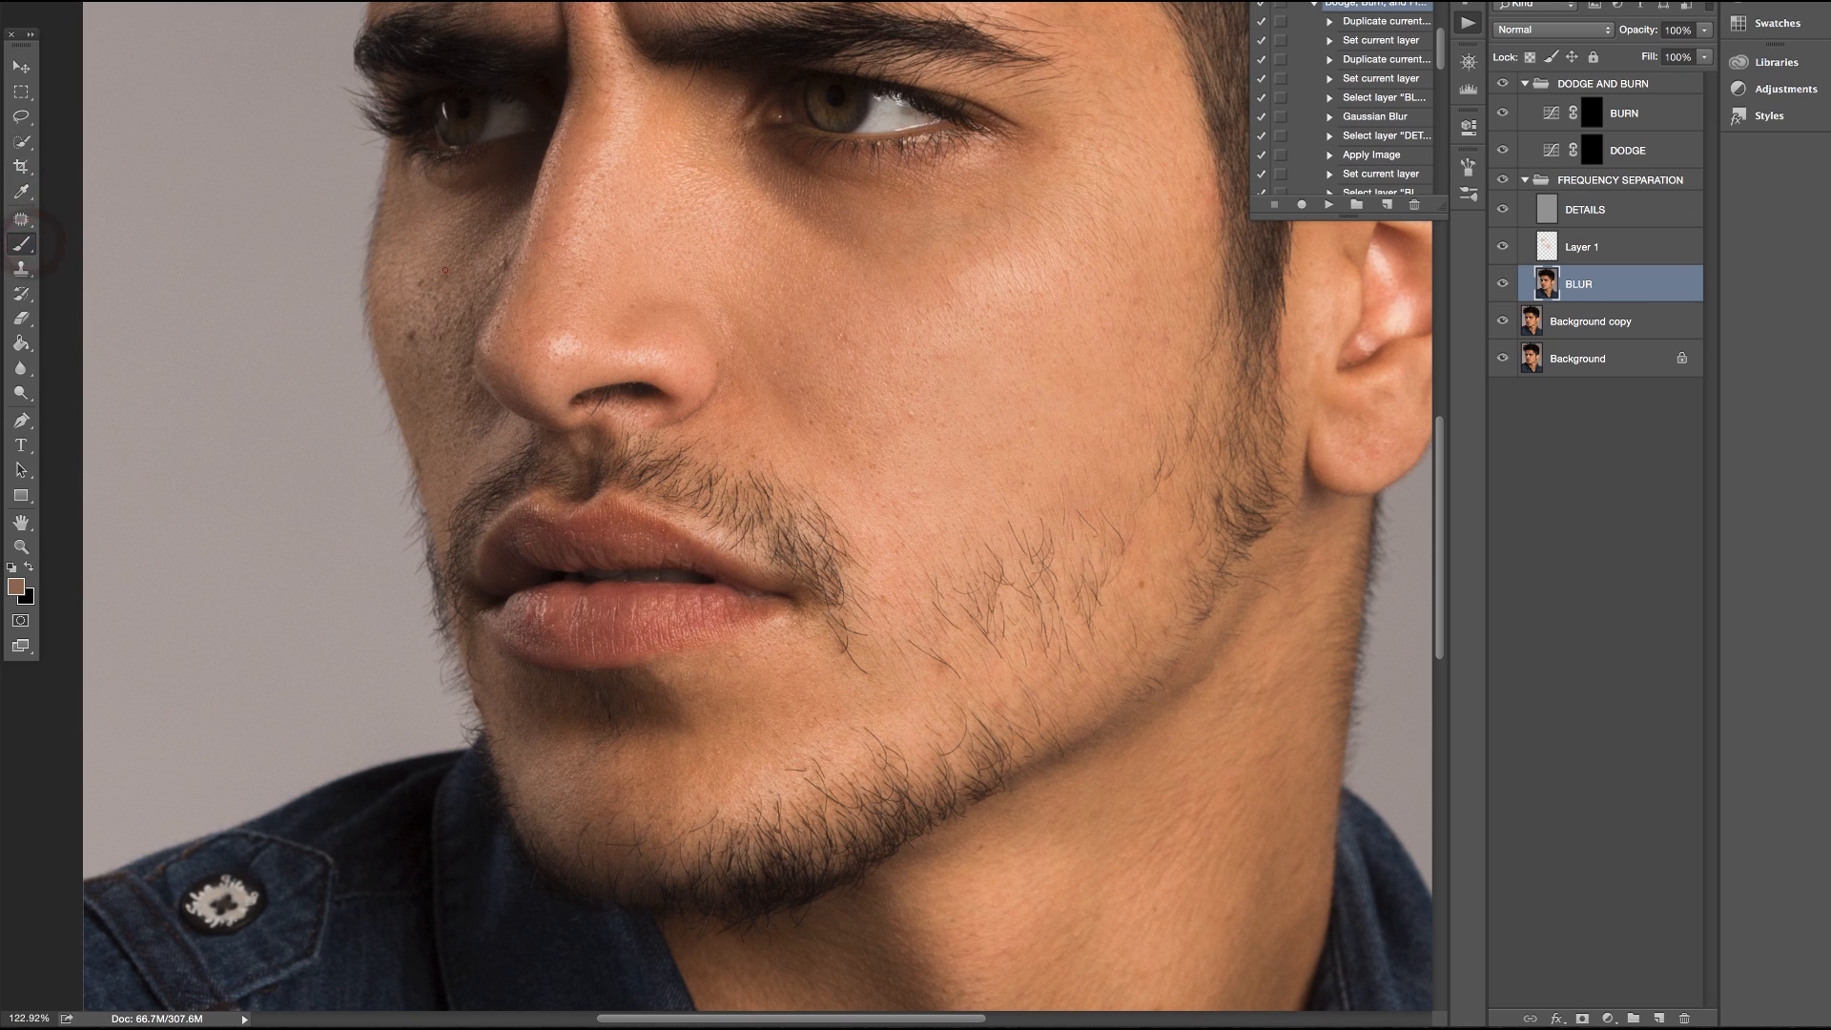
left_click(446, 270)
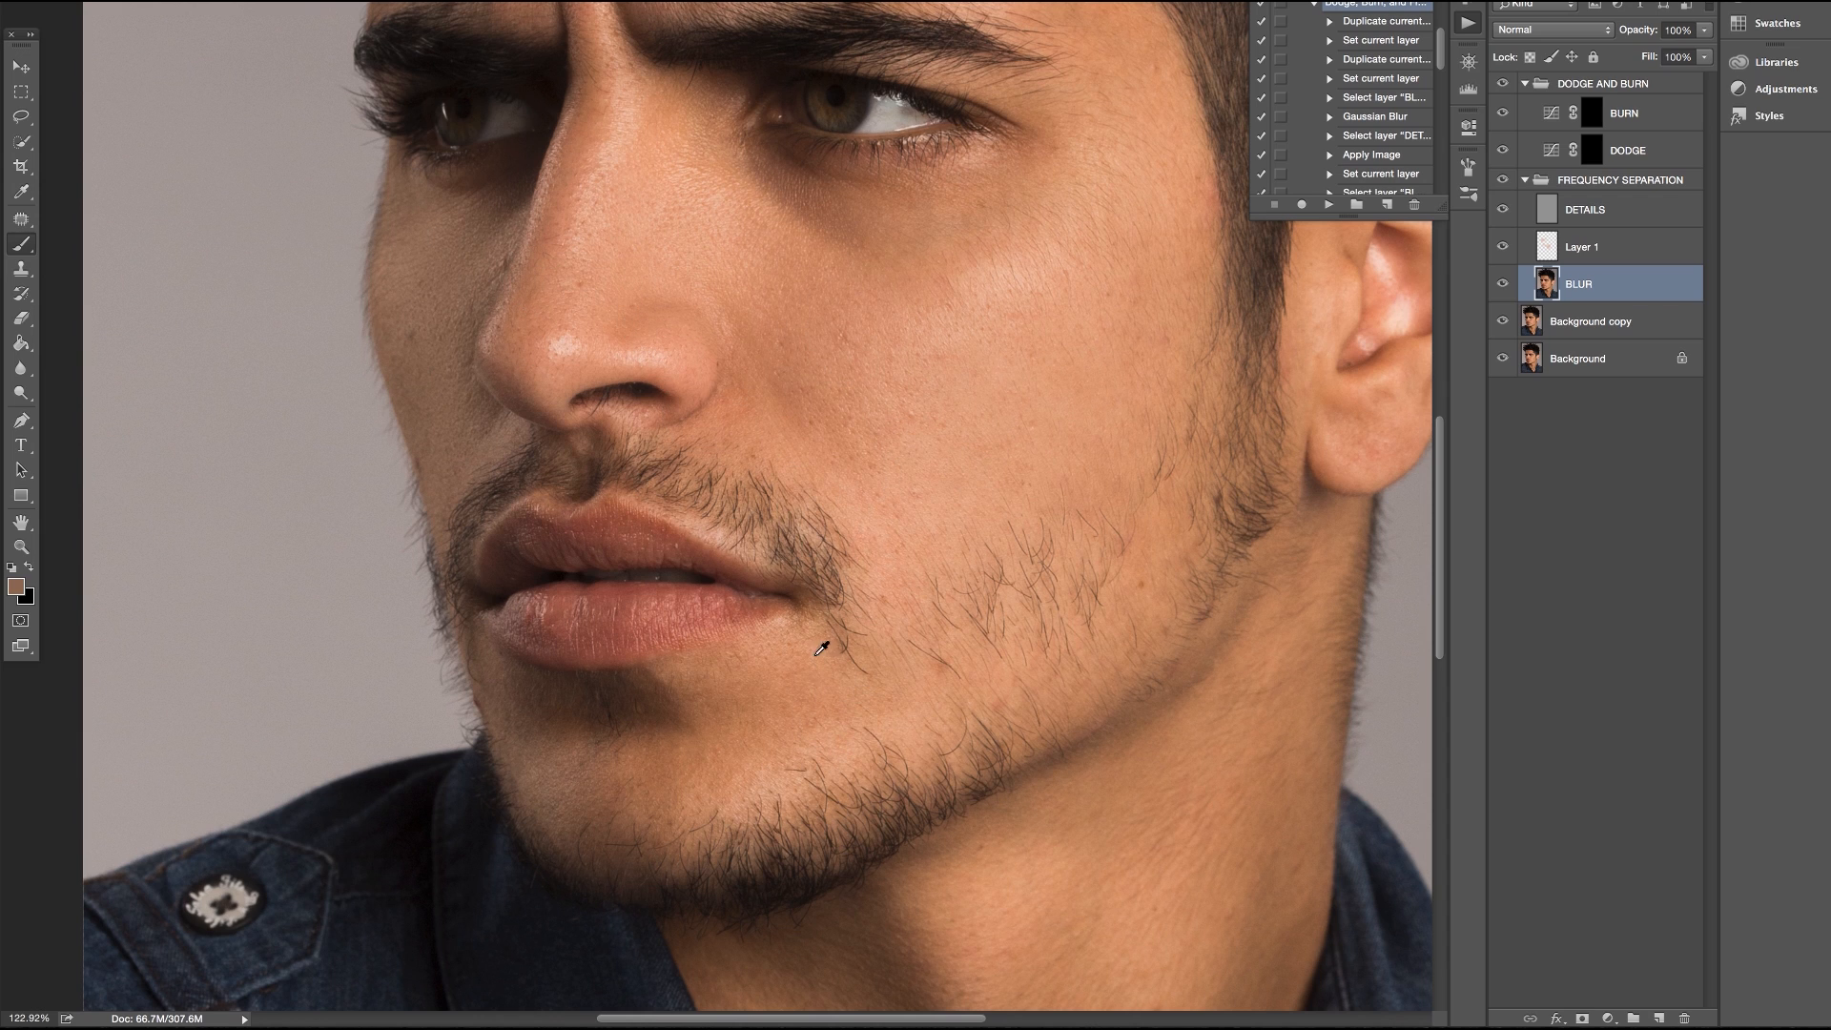
Sample the skin tone below the mouth corner and brush it over the lower cheek and chin, redoing the chin stroke
left_click(801, 688, "alt")
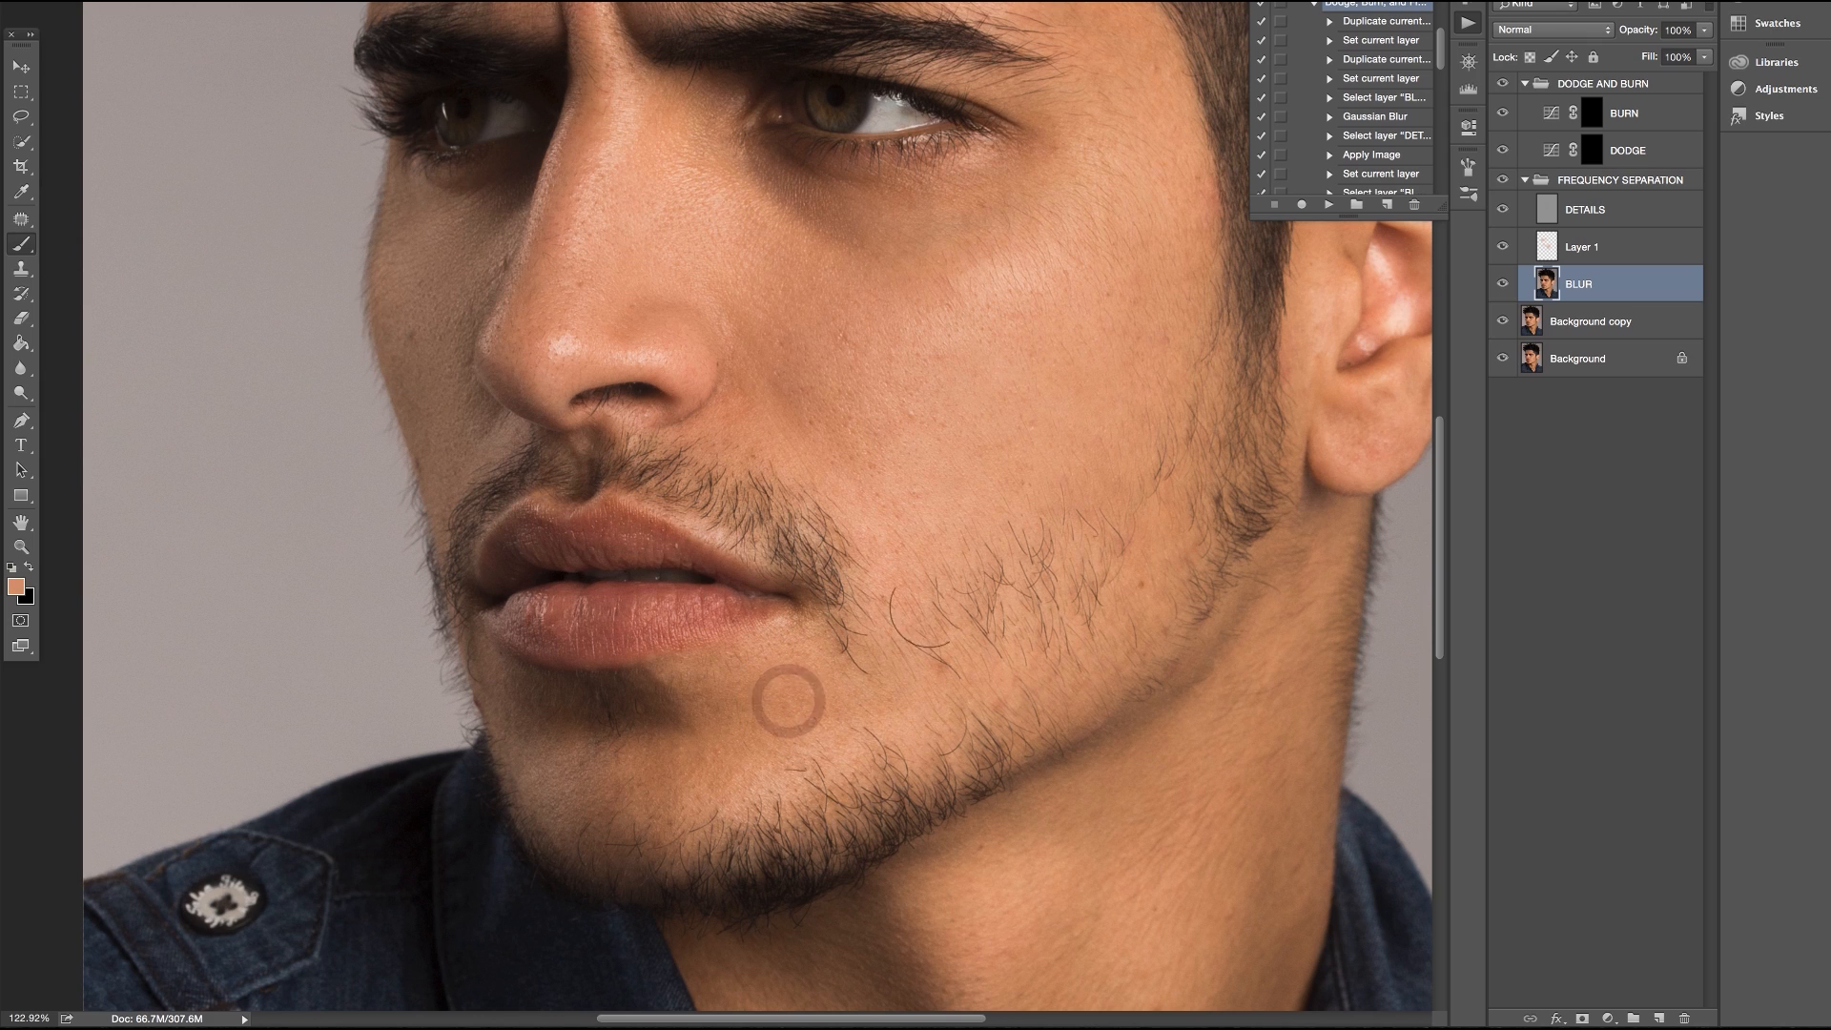
mouse_move(910, 678)
left_mouse_down()
mouse_move(956, 722)
mouse_move(1094, 648)
left_mouse_up()
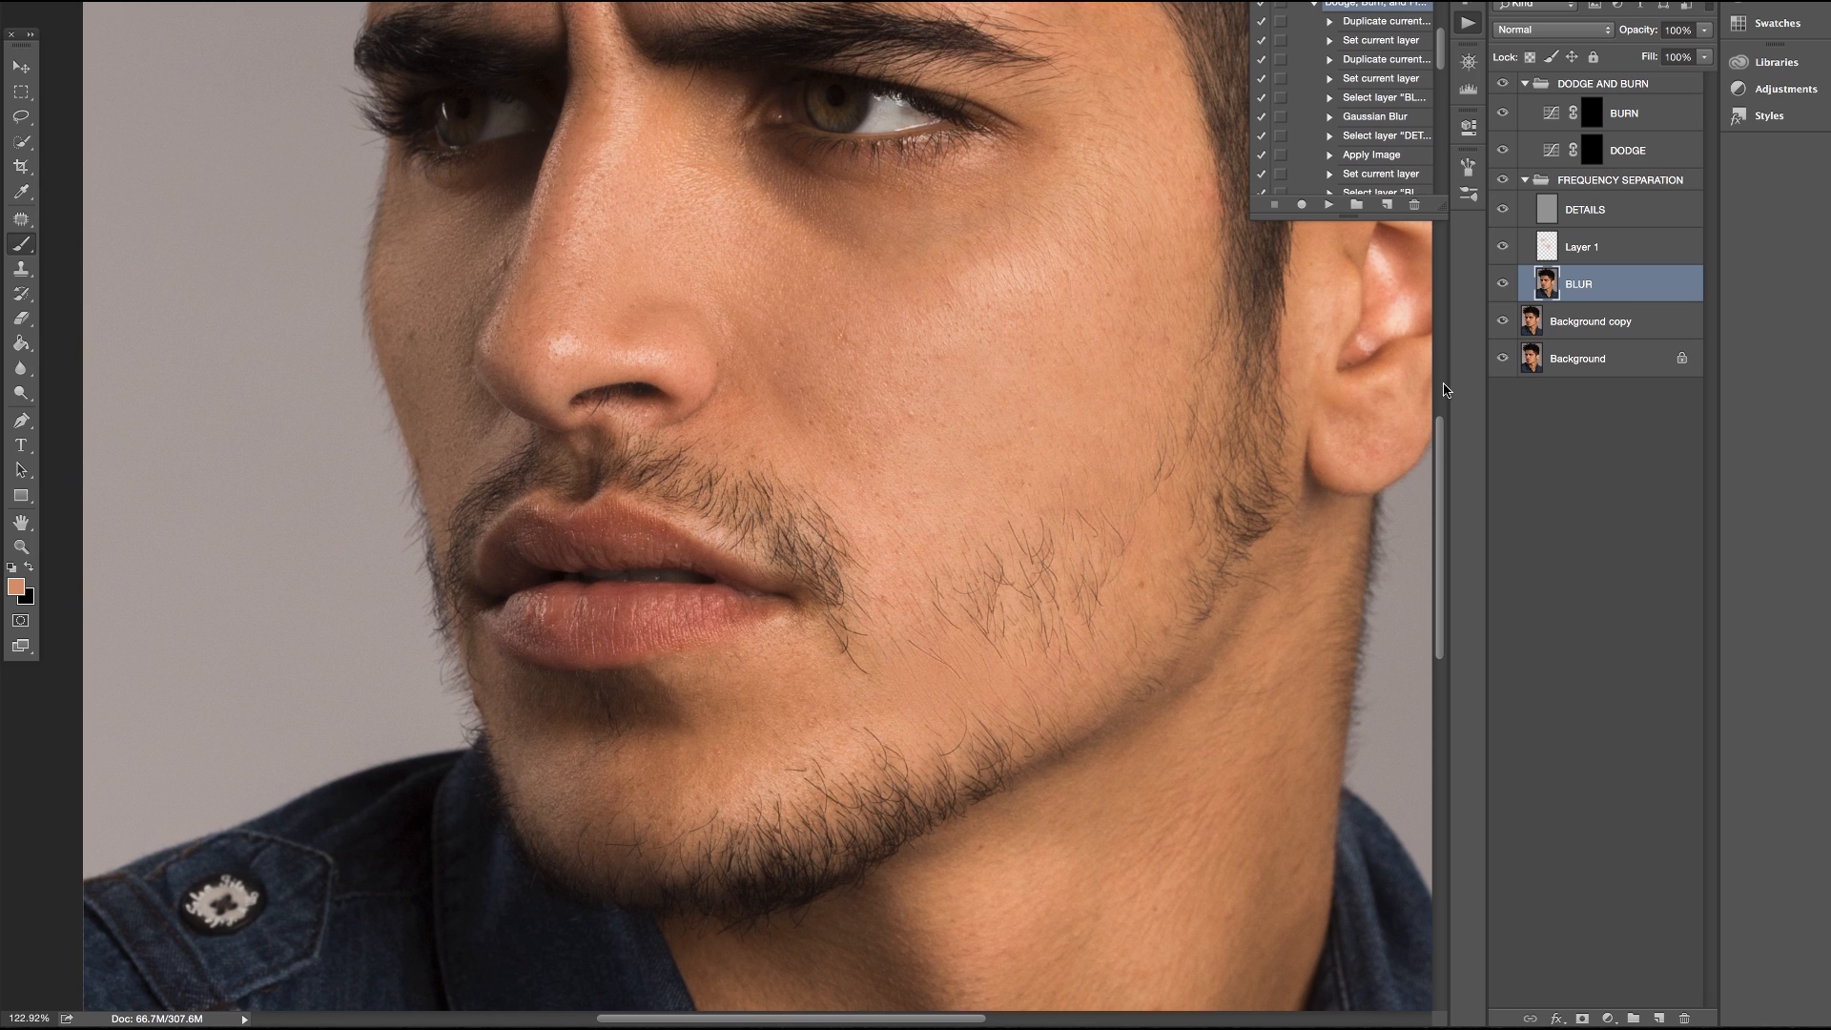
mouse_move(689, 788)
left_mouse_down()
mouse_move(556, 775)
mouse_move(663, 747)
mouse_move(711, 710)
left_mouse_up()
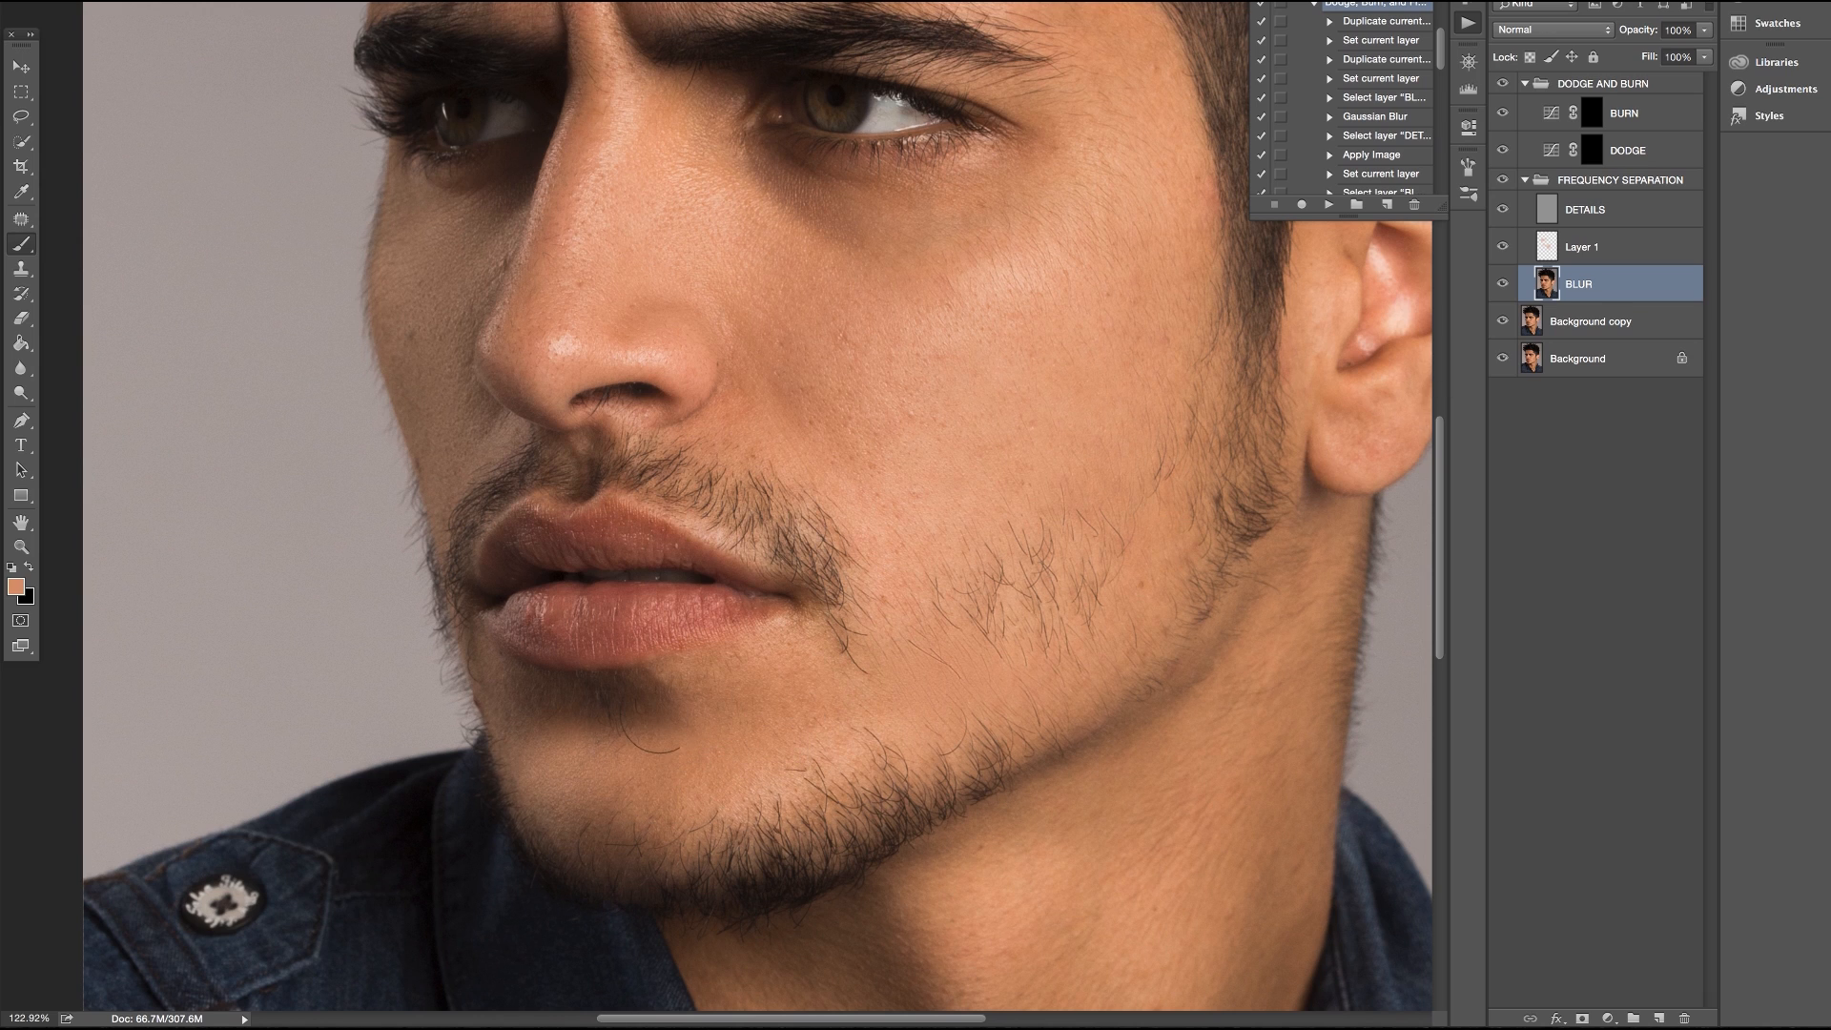
key("ctrl+z")
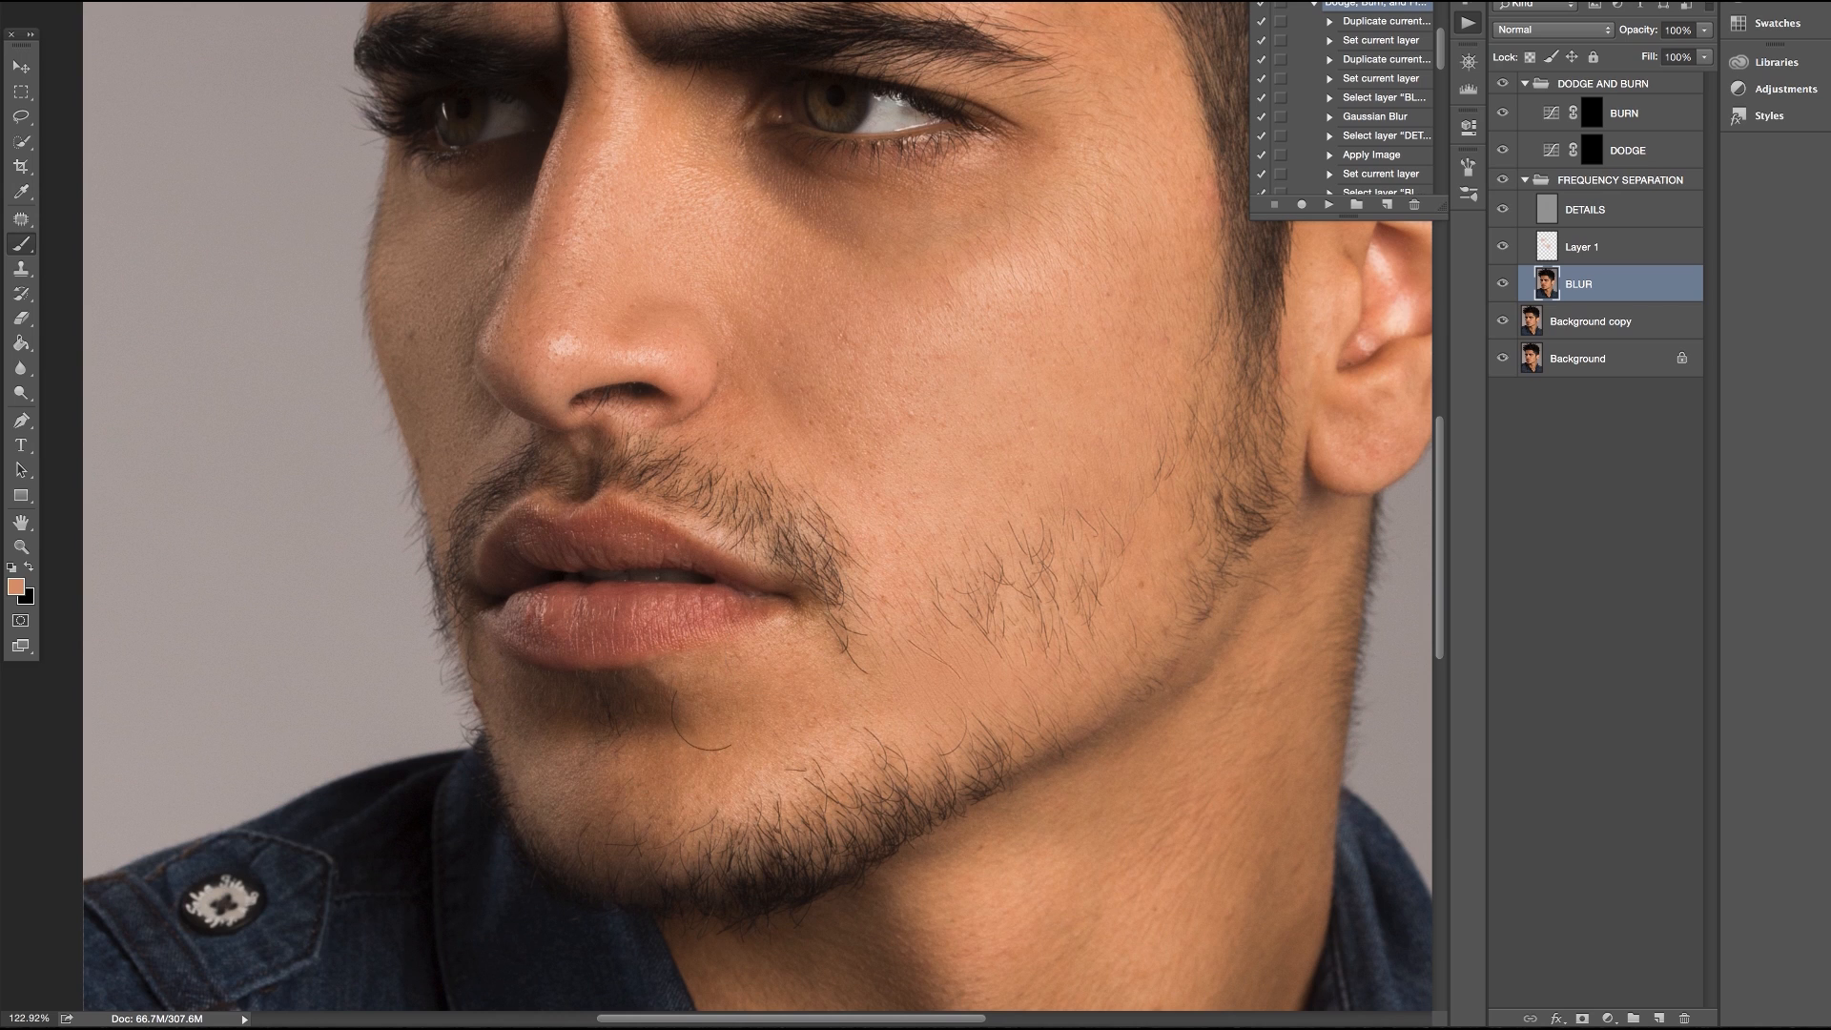
mouse_move(570, 753)
left_mouse_down()
mouse_move(624, 766)
mouse_move(758, 687)
left_mouse_up()
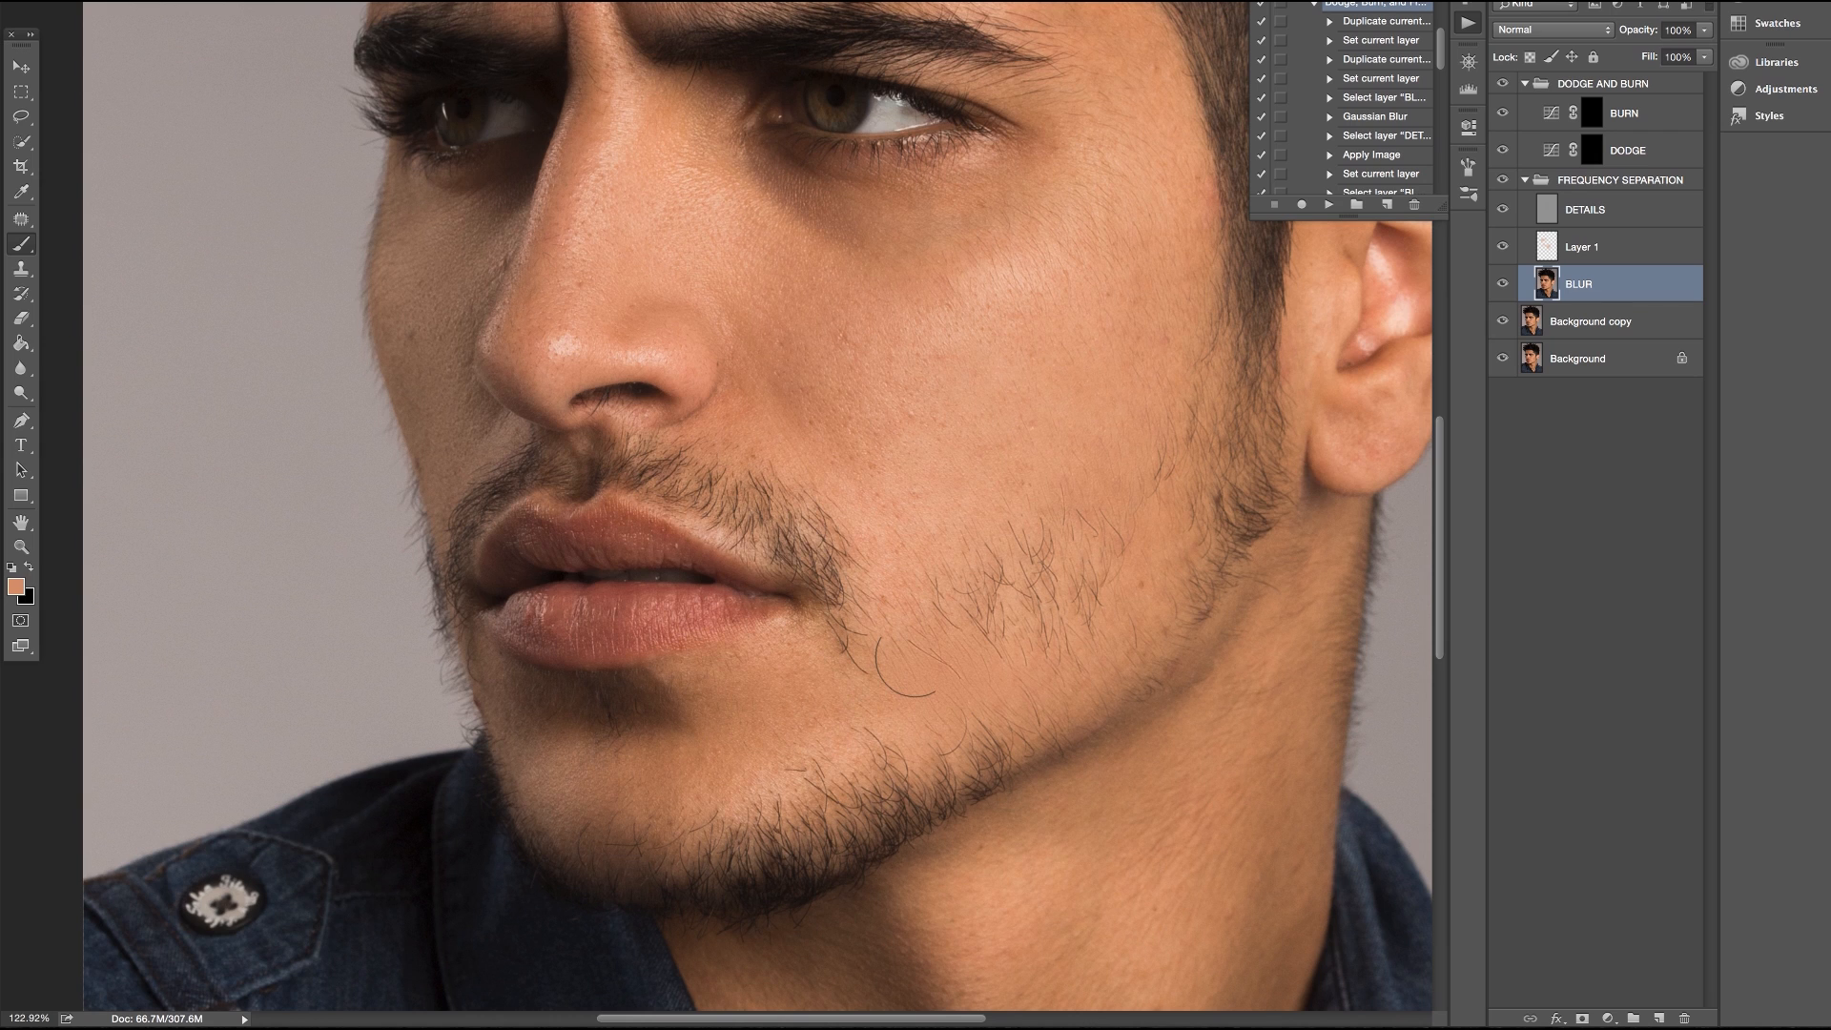
Compare the retouch with the original Background layer and lower Layer 1's opacity to 44%
scroll(915, 660, "down", 5)
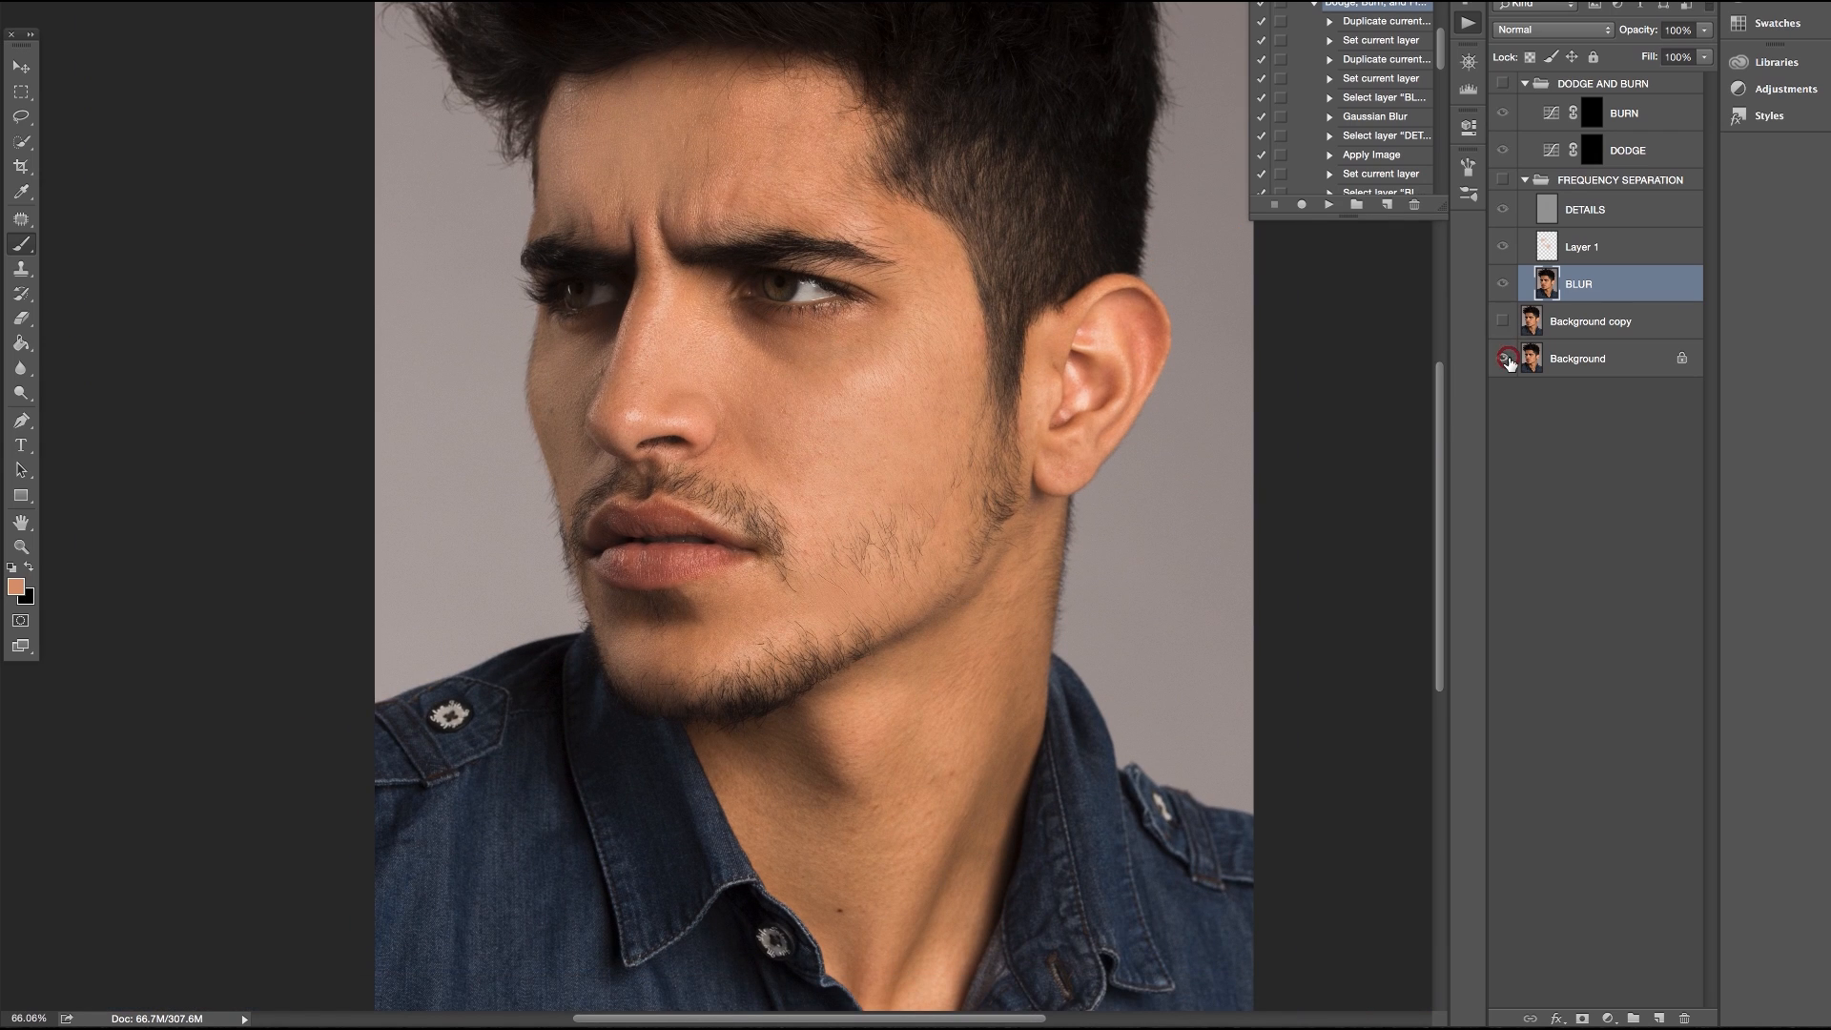
left_click(1507, 360, "alt")
left_click(1508, 361, "alt")
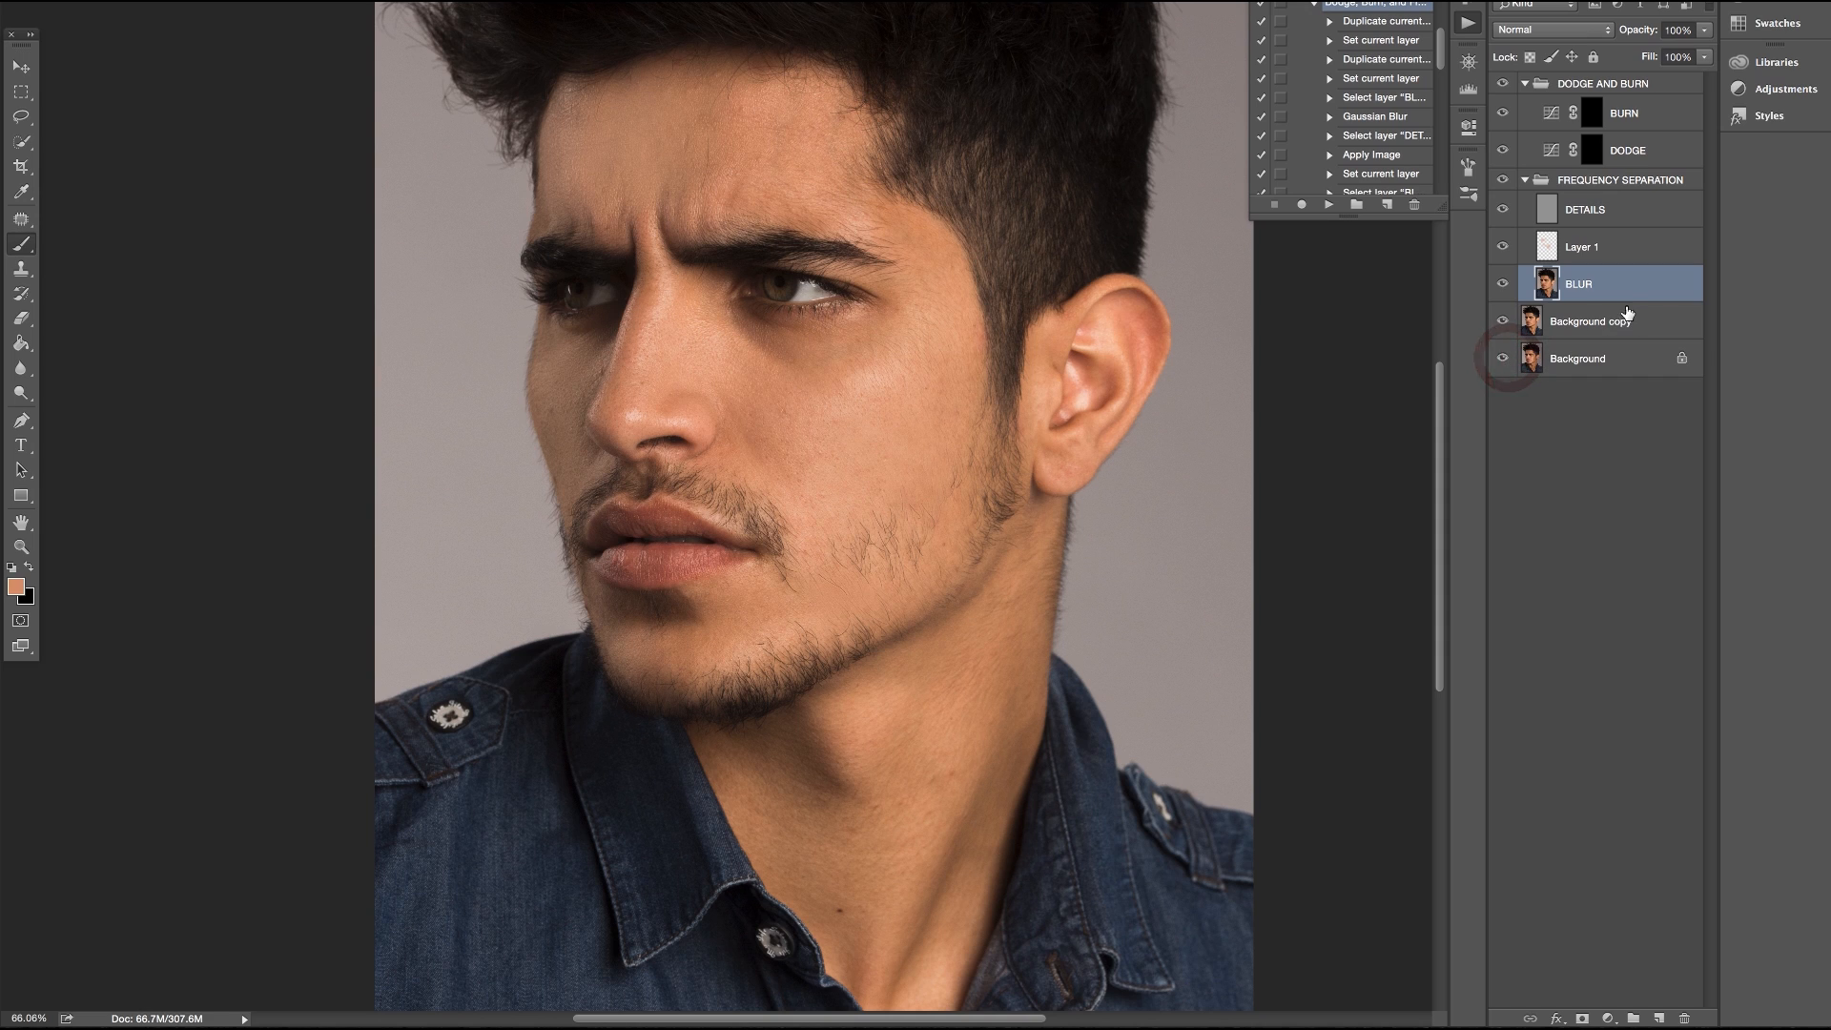
left_click(1651, 256)
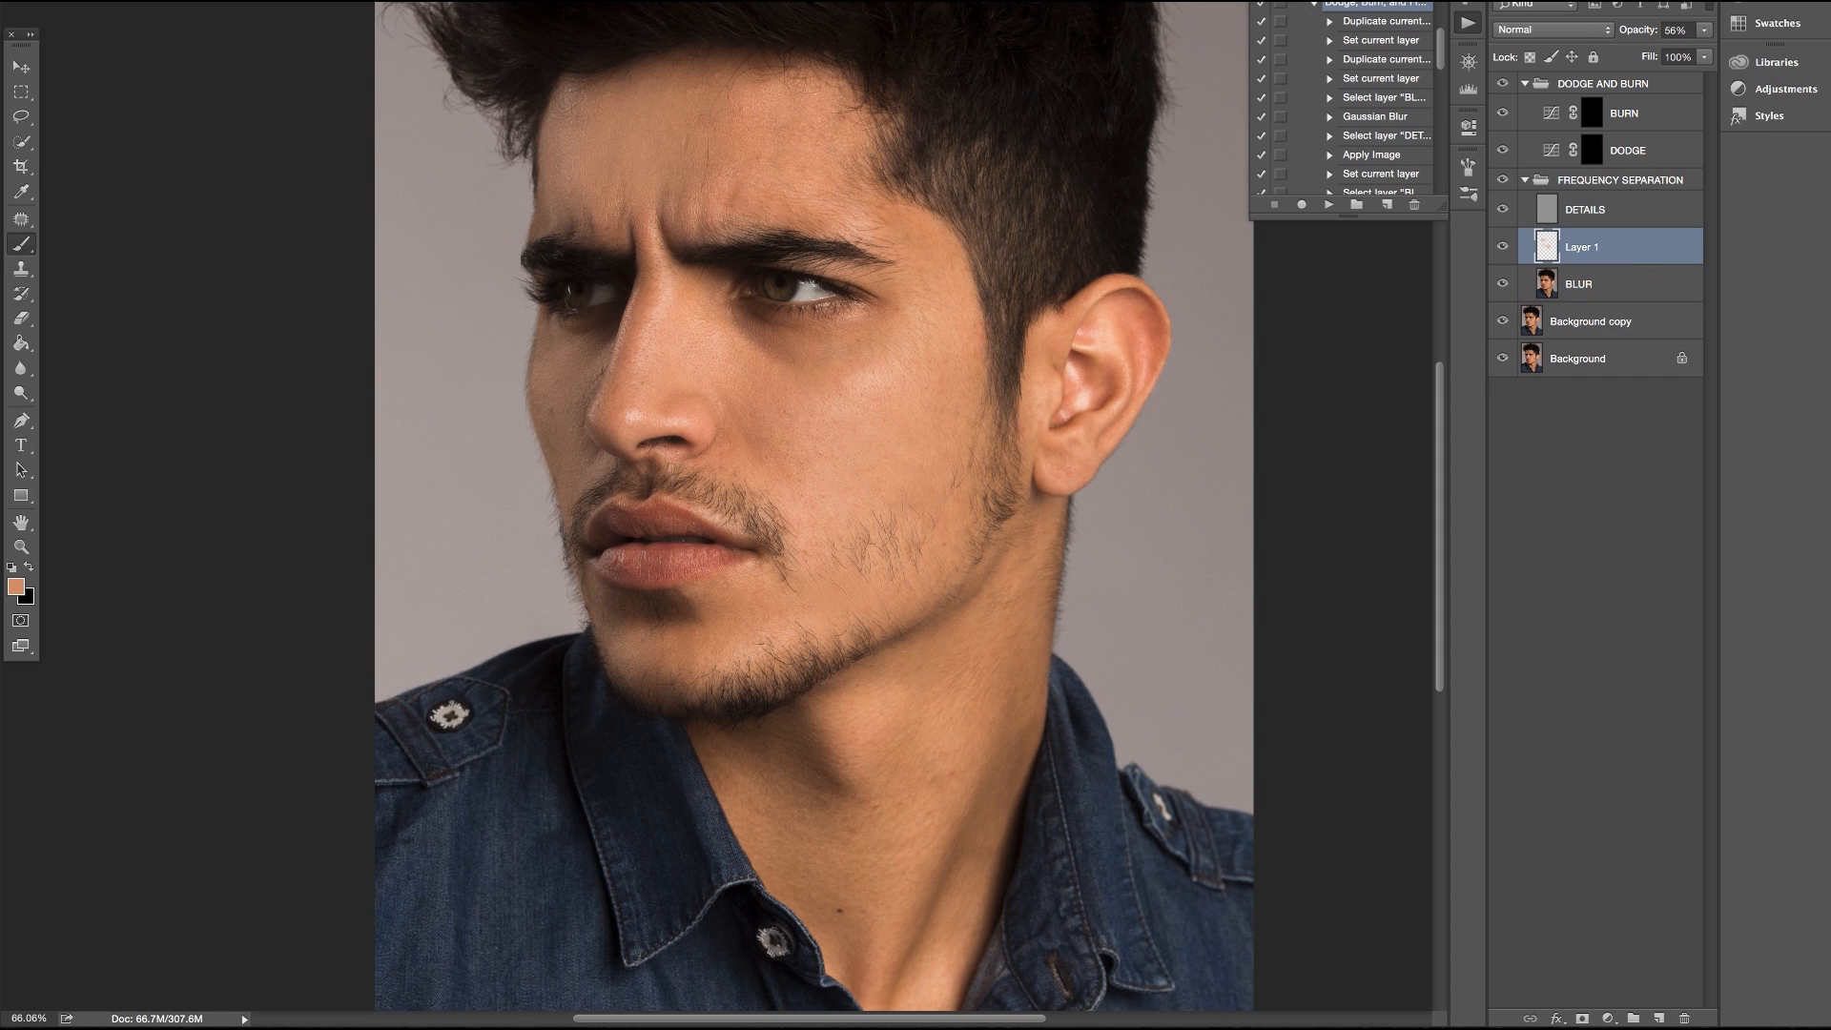
left_click(1703, 31)
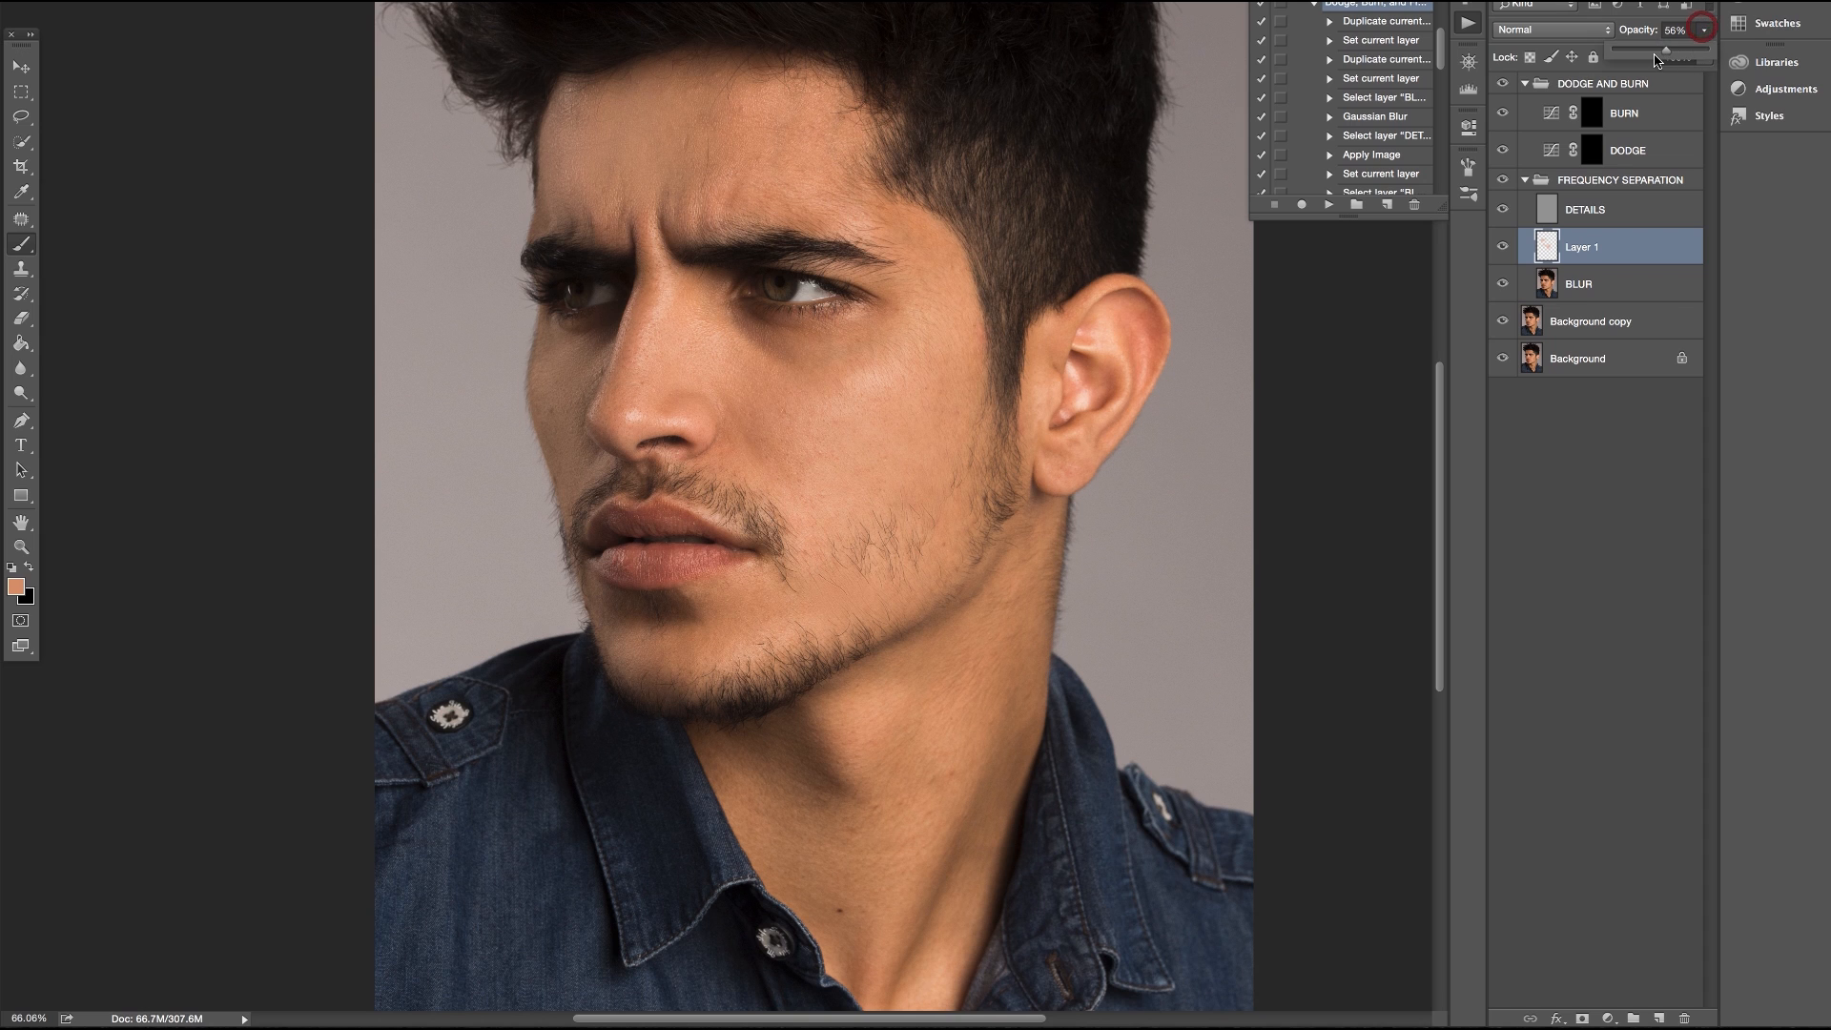
left_click(1656, 53)
Patch the long hairs sticking out of the nostril on the DETAILS layer
scroll(705, 419, "up", 5)
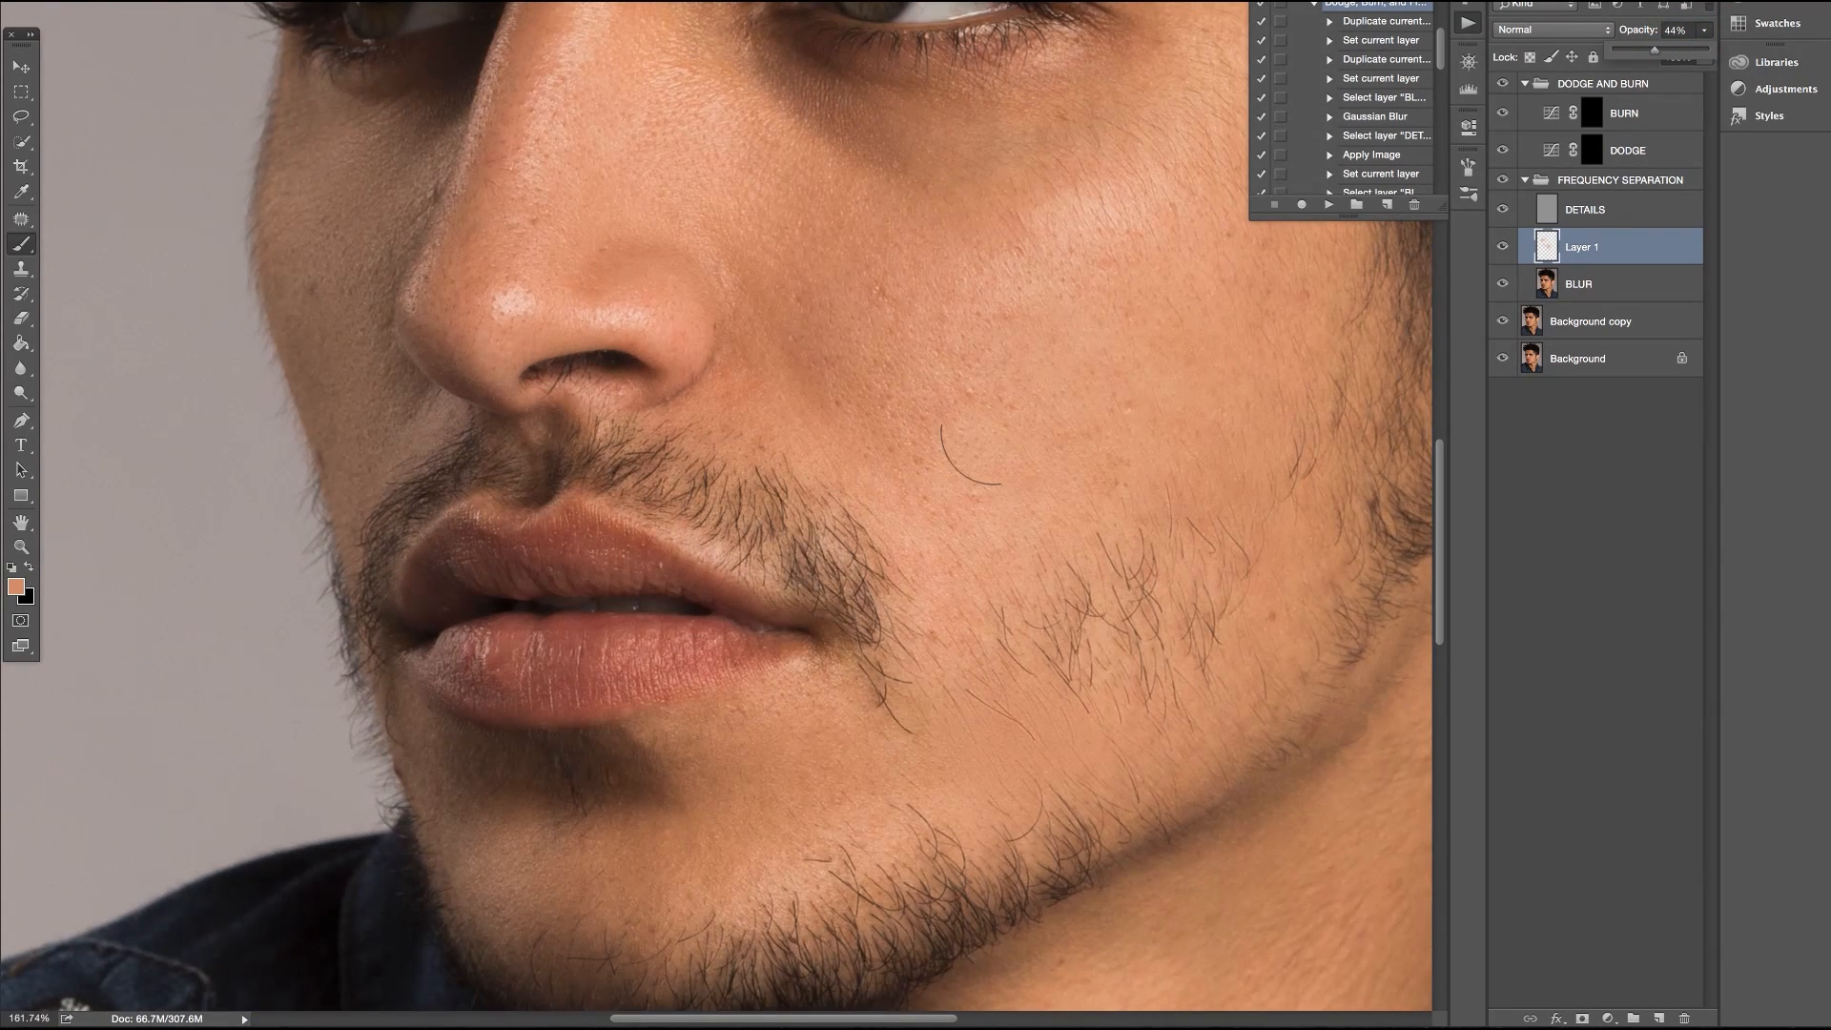
scroll(968, 456, "up", 5)
scroll(968, 456, "right", 4)
scroll(968, 455, "left", 5)
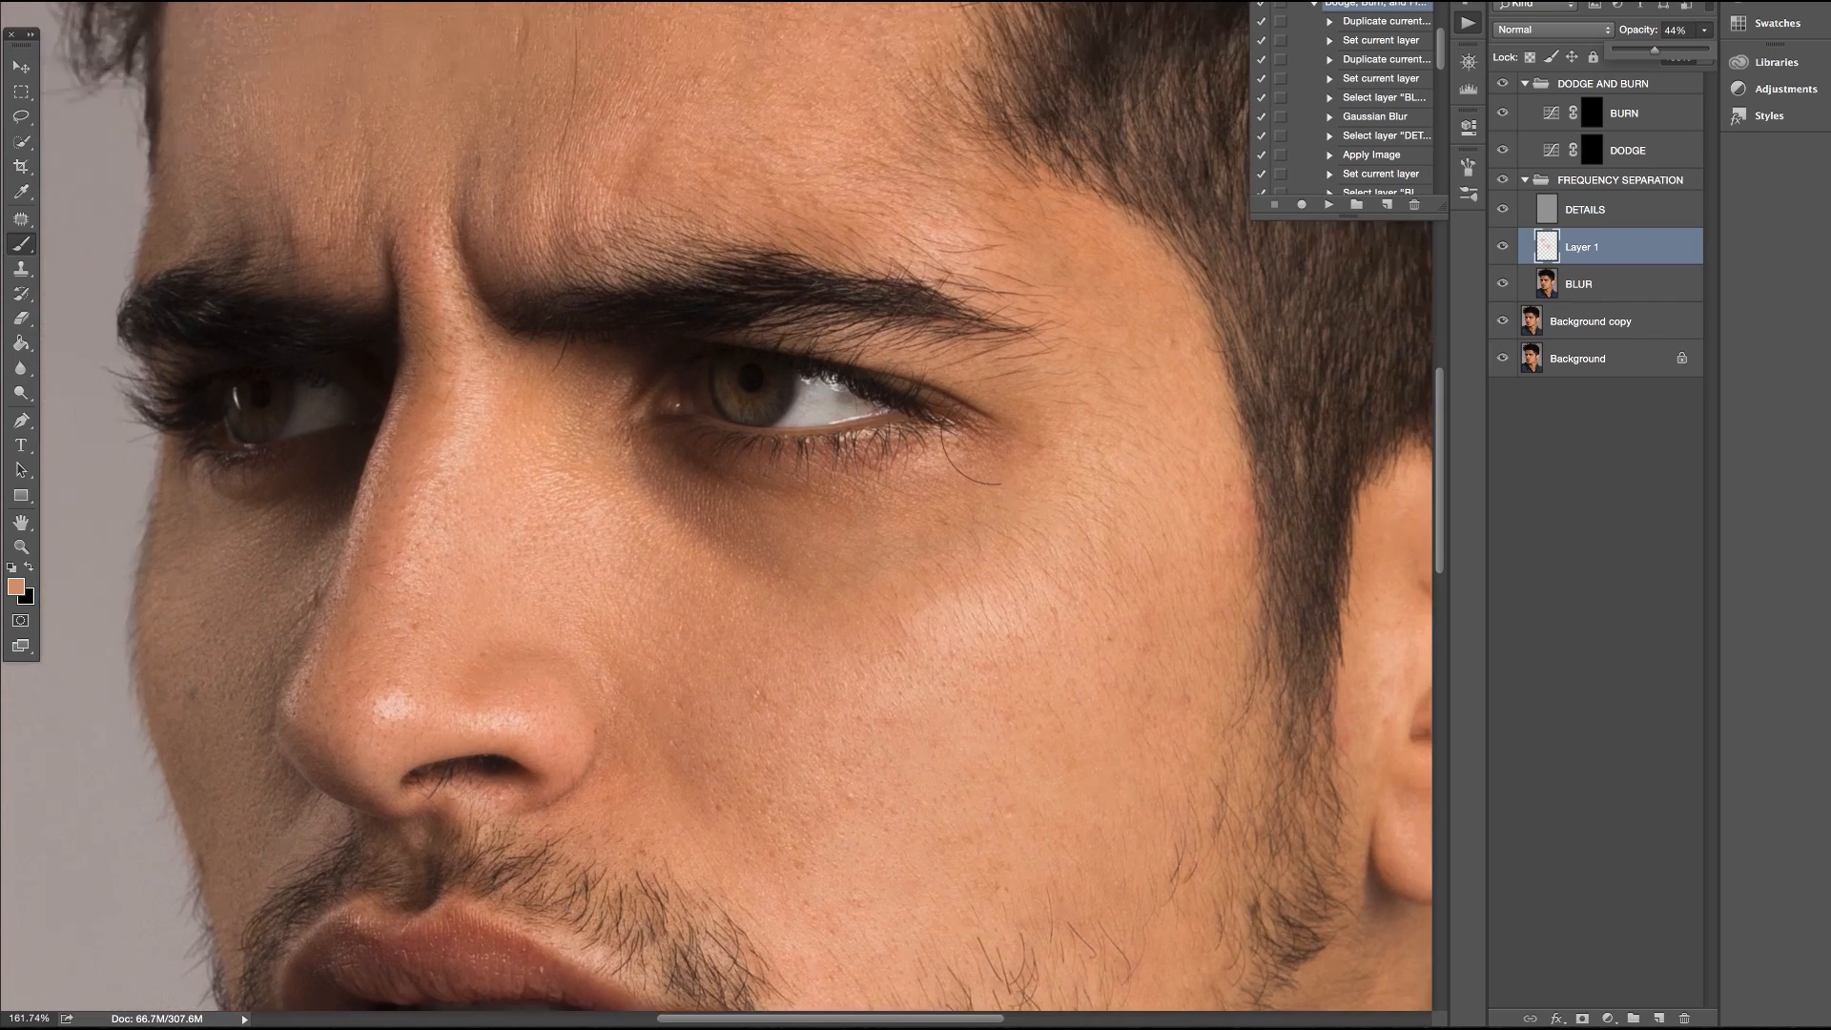
scroll(982, 429, "down", 3)
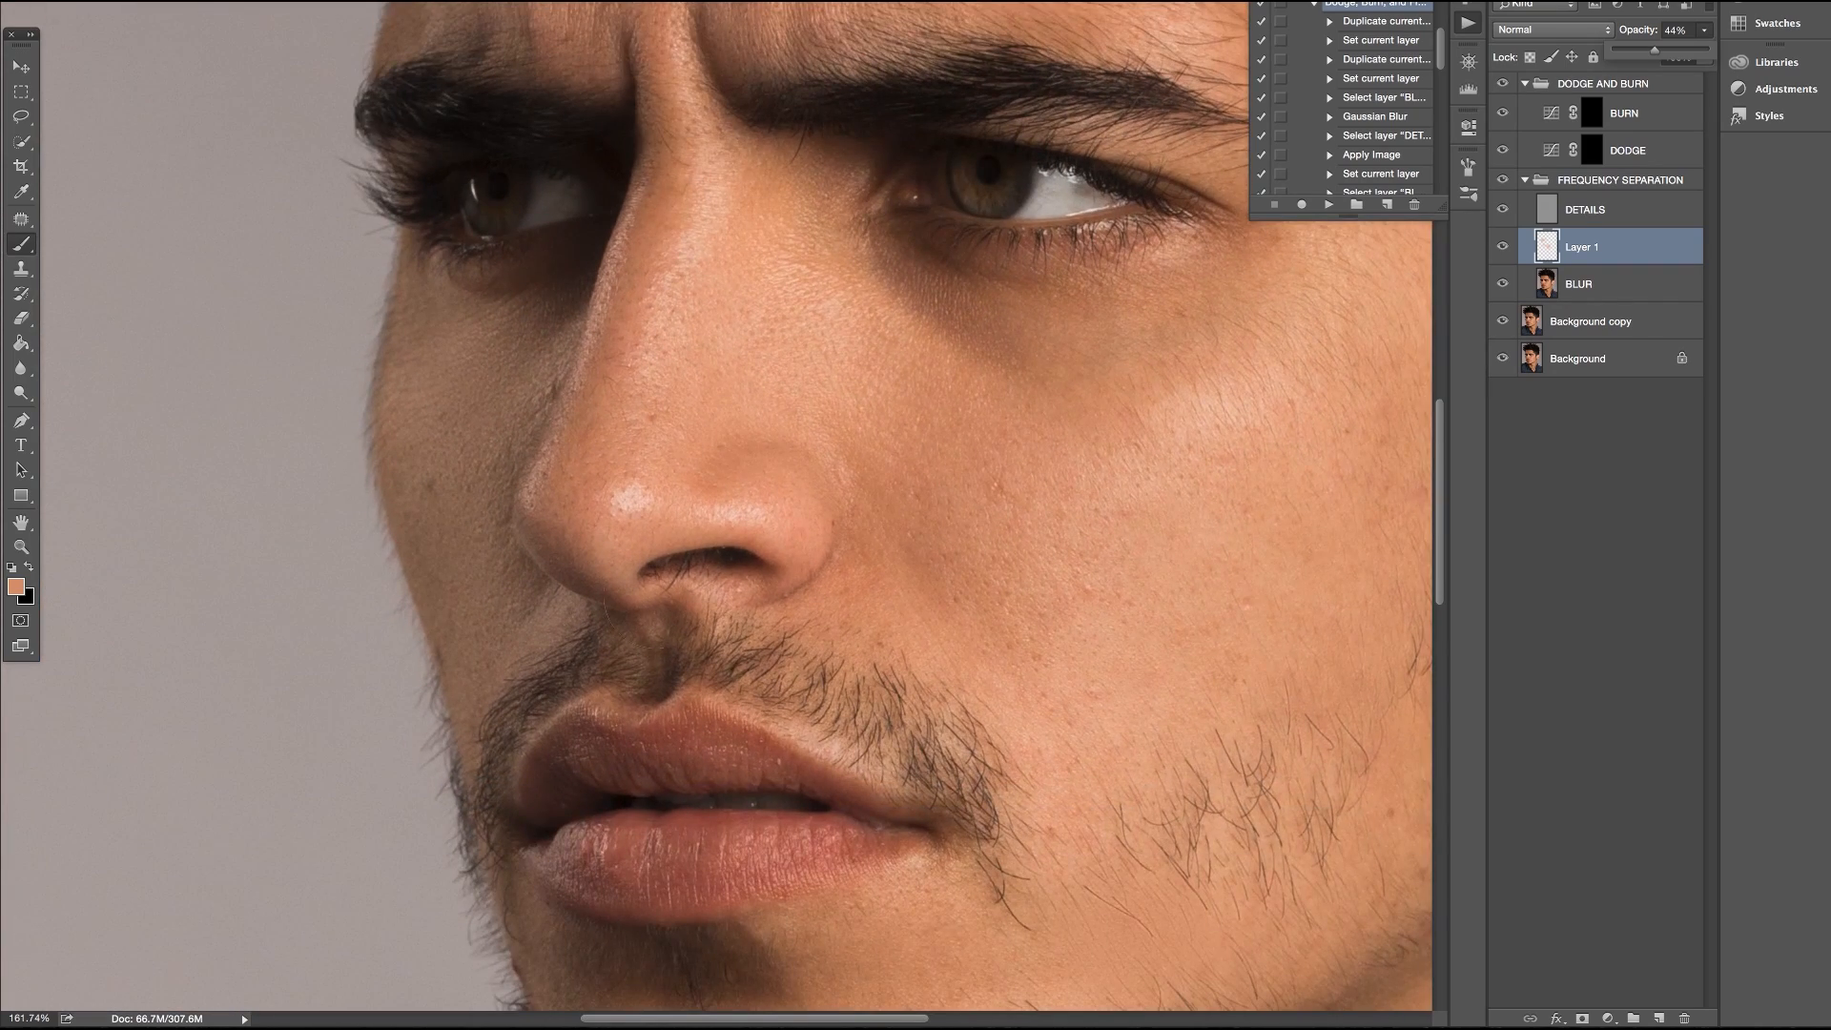
scroll(723, 496, "up", 3)
scroll(654, 587, "up", 4)
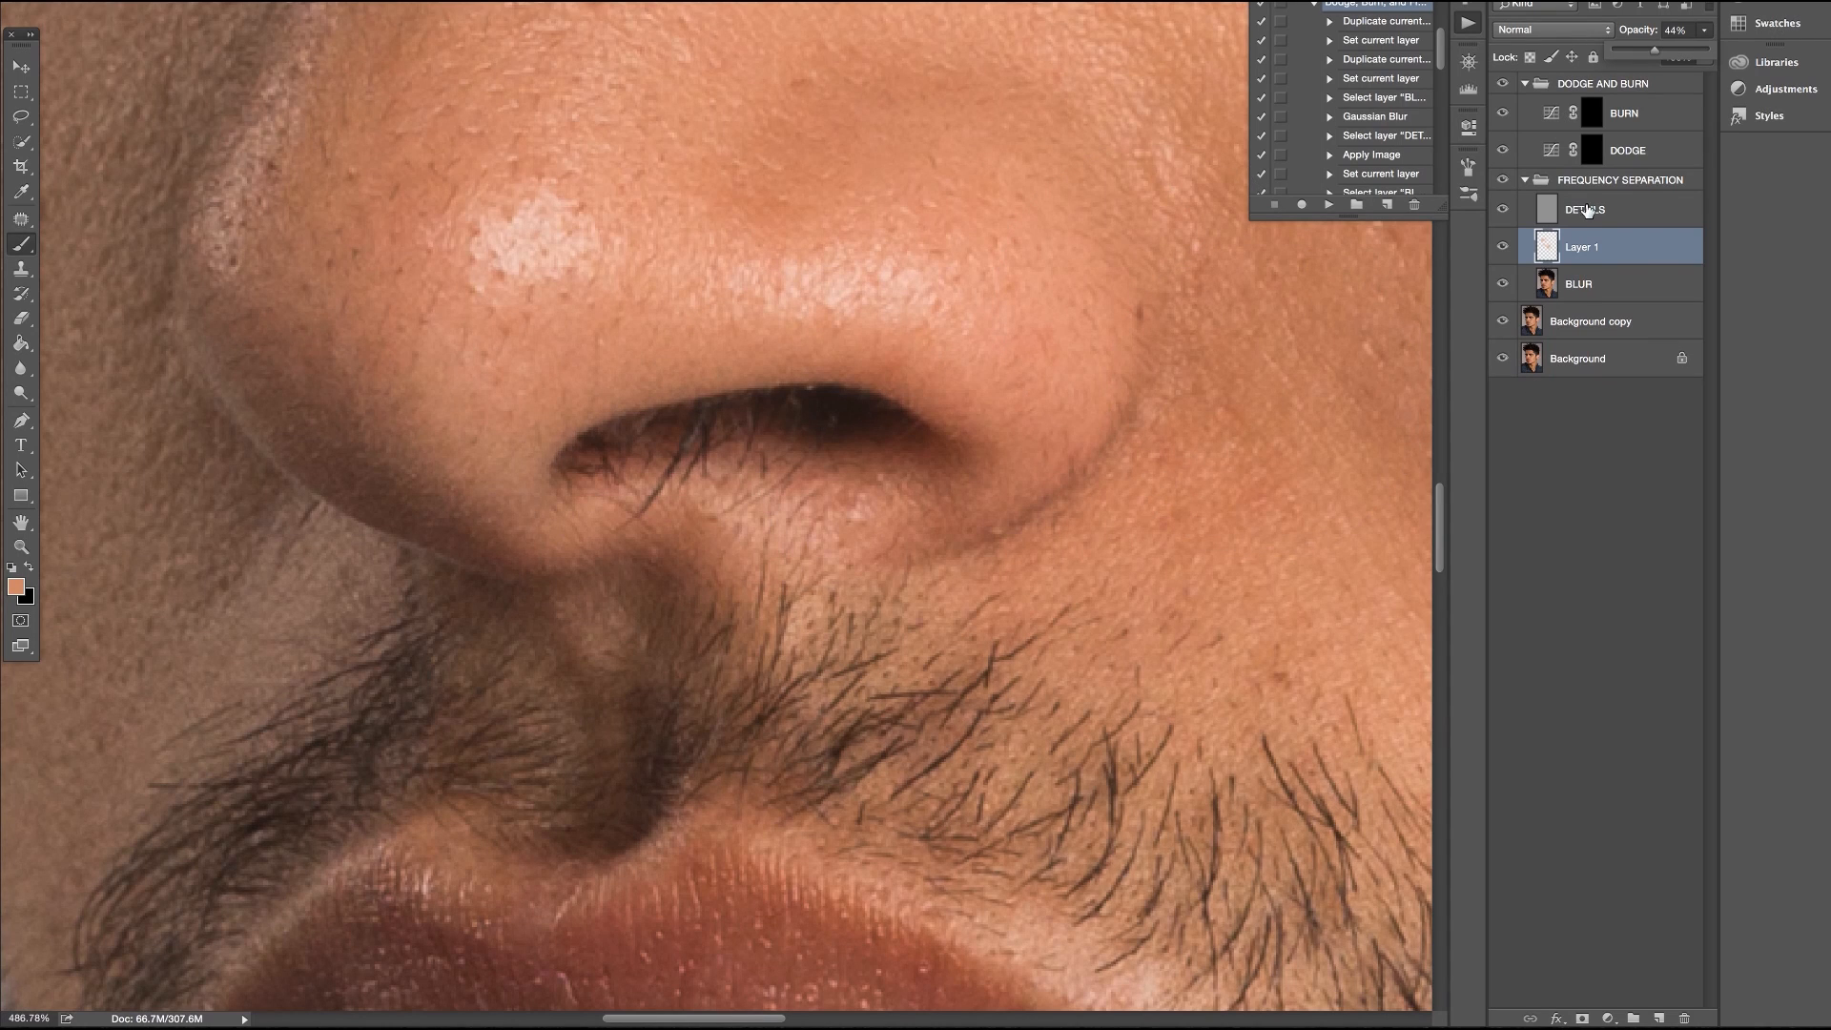
left_click(1588, 210)
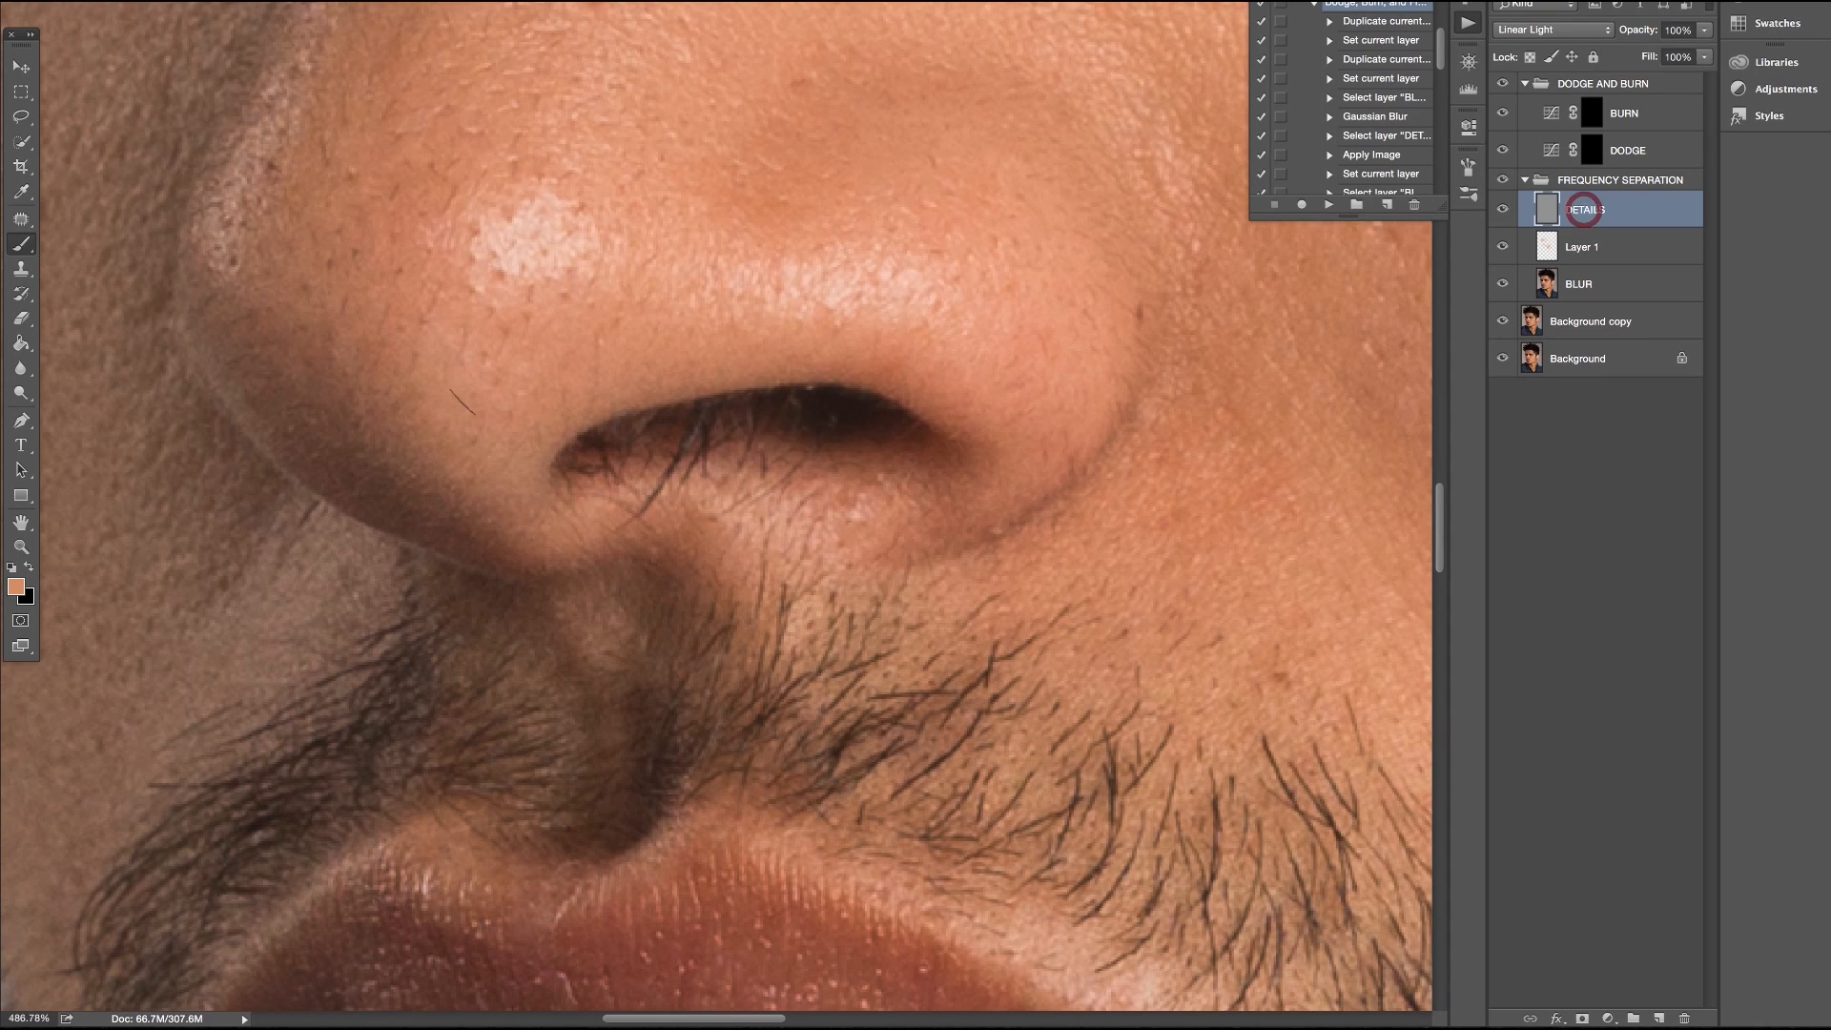
left_click(22, 219)
mouse_move(710, 416)
left_mouse_down()
mouse_move(685, 549)
mouse_move(768, 467)
mouse_move(871, 505)
mouse_move(963, 500)
mouse_move(620, 449)
mouse_move(499, 403)
mouse_move(565, 368)
left_mouse_up()
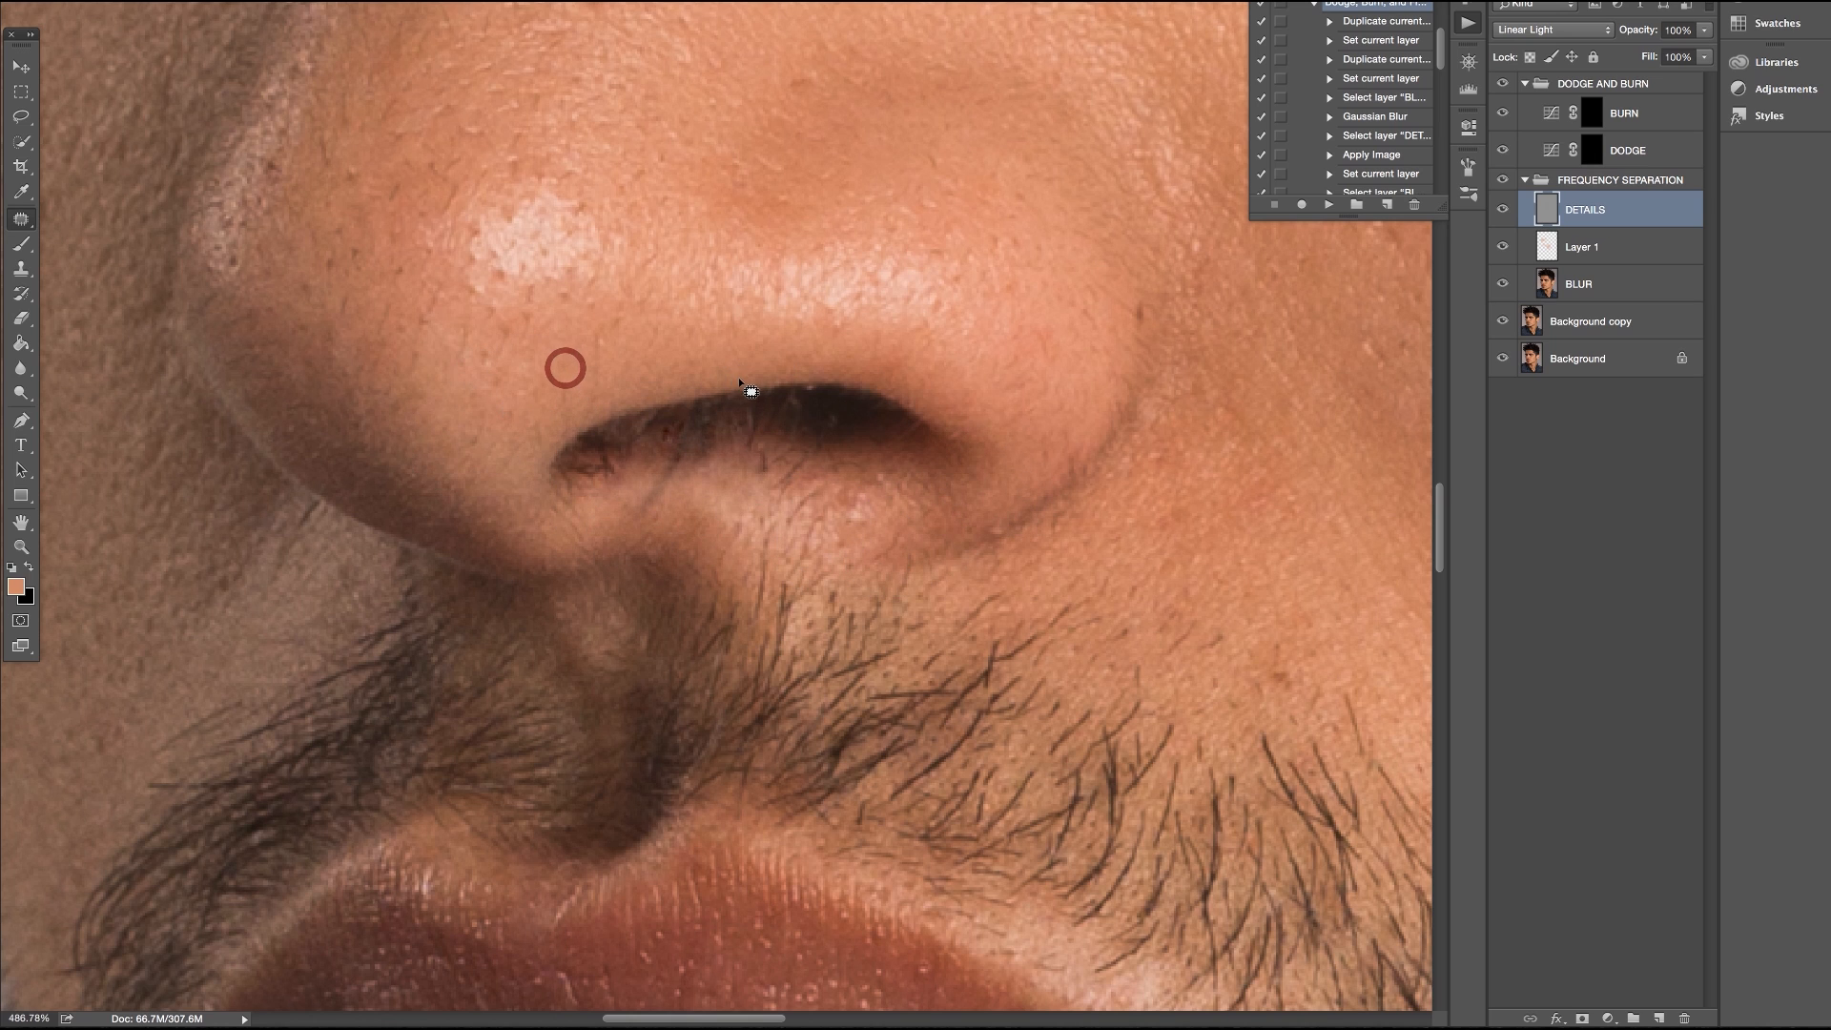
Patch the dark hair traces below and beside the nostril on the BLUR layer
left_click(1612, 277)
mouse_move(717, 436)
left_mouse_down()
mouse_move(614, 523)
mouse_move(715, 429)
left_mouse_up()
left_click_drag(709, 472, 870, 483)
mouse_move(598, 449)
left_mouse_down()
mouse_move(551, 495)
mouse_move(614, 487)
mouse_move(615, 459)
left_mouse_up()
mouse_move(603, 488)
left_mouse_down()
mouse_move(547, 503)
mouse_move(504, 439)
left_mouse_up()
mouse_move(614, 456)
left_mouse_down()
mouse_move(554, 517)
mouse_move(616, 462)
left_mouse_up()
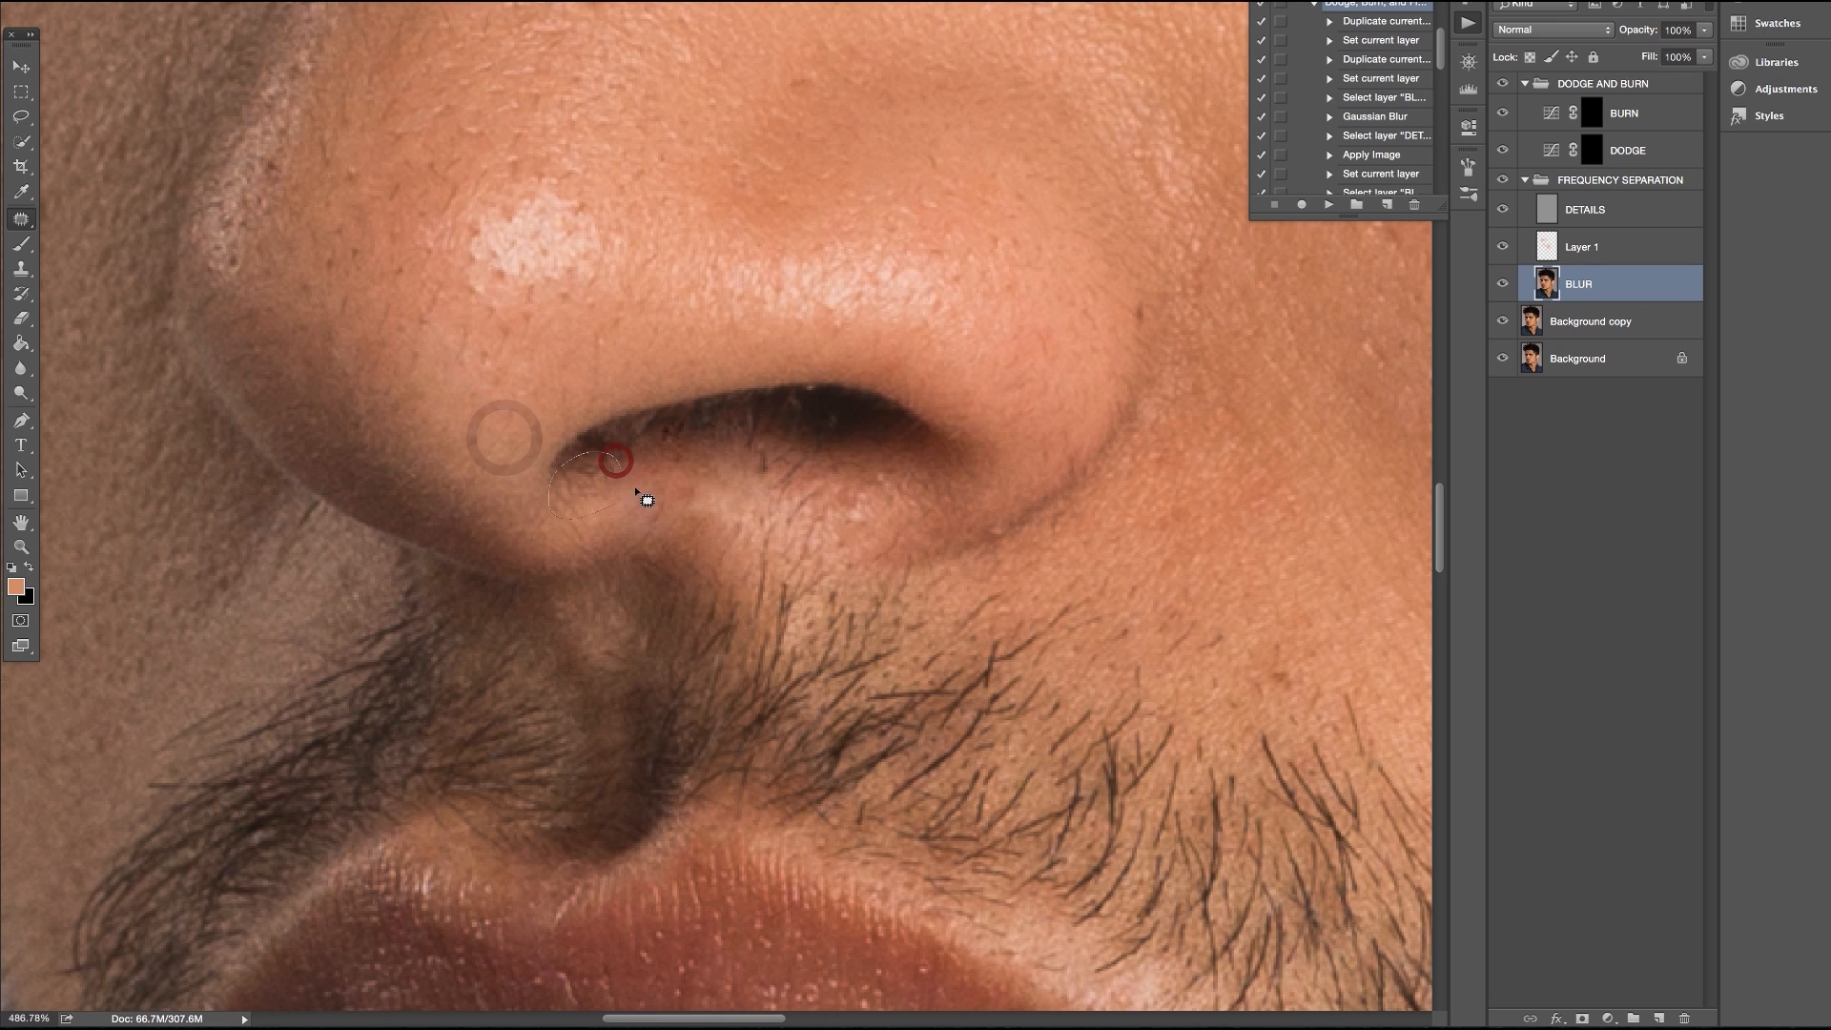
Patch the remaining fine hairs along the nostril's lower edge on the DETAILS layer
left_click(1601, 215)
left_click_drag(590, 475, 518, 413)
key("super+d")
mouse_move(665, 460)
left_mouse_down()
mouse_move(732, 446)
mouse_move(693, 425)
mouse_move(665, 444)
mouse_move(709, 441)
mouse_move(663, 470)
mouse_move(757, 438)
mouse_move(737, 463)
mouse_move(769, 445)
left_mouse_up()
left_click(684, 459)
left_click(730, 445)
left_click(766, 442)
mouse_move(763, 462)
left_mouse_down()
mouse_move(832, 420)
mouse_move(820, 451)
mouse_move(770, 468)
mouse_move(828, 477)
mouse_move(822, 448)
mouse_move(798, 470)
mouse_move(665, 477)
mouse_move(693, 452)
mouse_move(671, 439)
mouse_move(658, 514)
mouse_move(698, 476)
mouse_move(749, 480)
mouse_move(640, 500)
mouse_move(659, 505)
mouse_move(666, 466)
mouse_move(706, 461)
left_mouse_up()
left_click(731, 446)
left_click(748, 461)
left_click(748, 478)
left_click(706, 461)
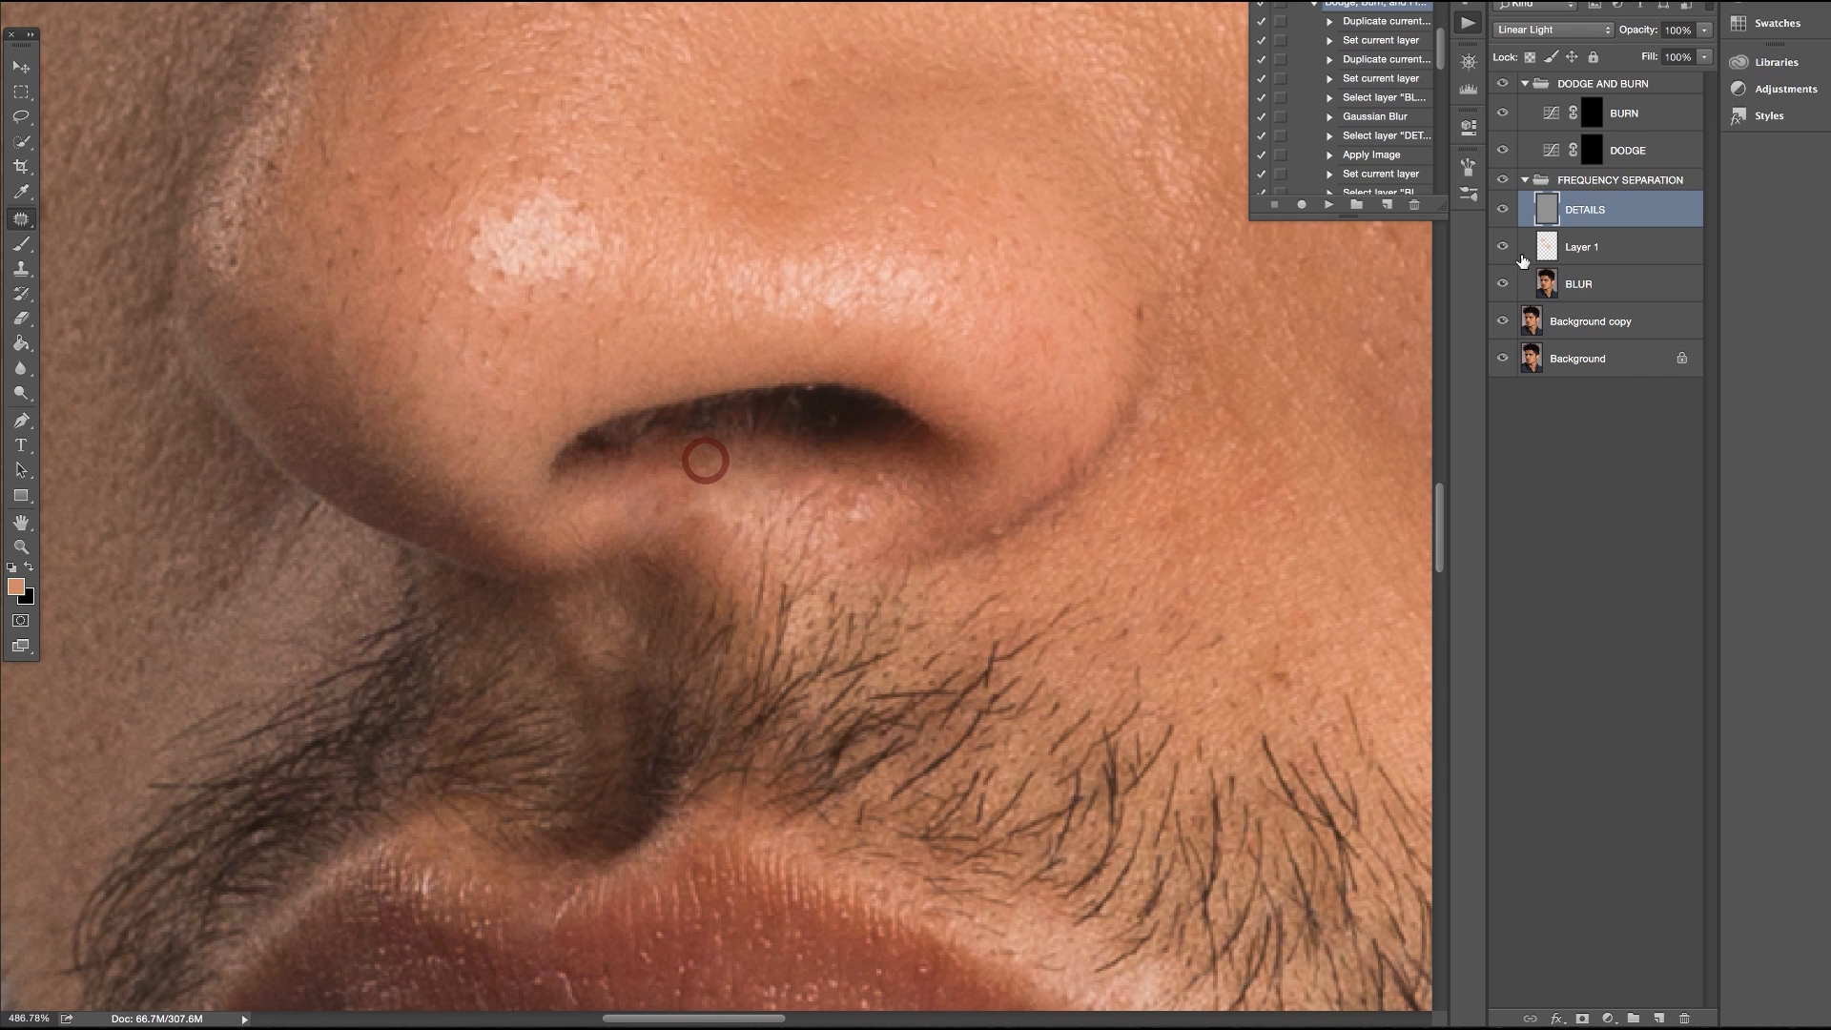
Patch the uneven tone just beneath the nostril on the BLUR layer
left_click(1554, 288)
mouse_move(697, 465)
left_mouse_down()
mouse_move(636, 481)
mouse_move(667, 524)
mouse_move(717, 493)
mouse_move(695, 490)
mouse_move(762, 473)
left_mouse_up()
left_click(763, 471)
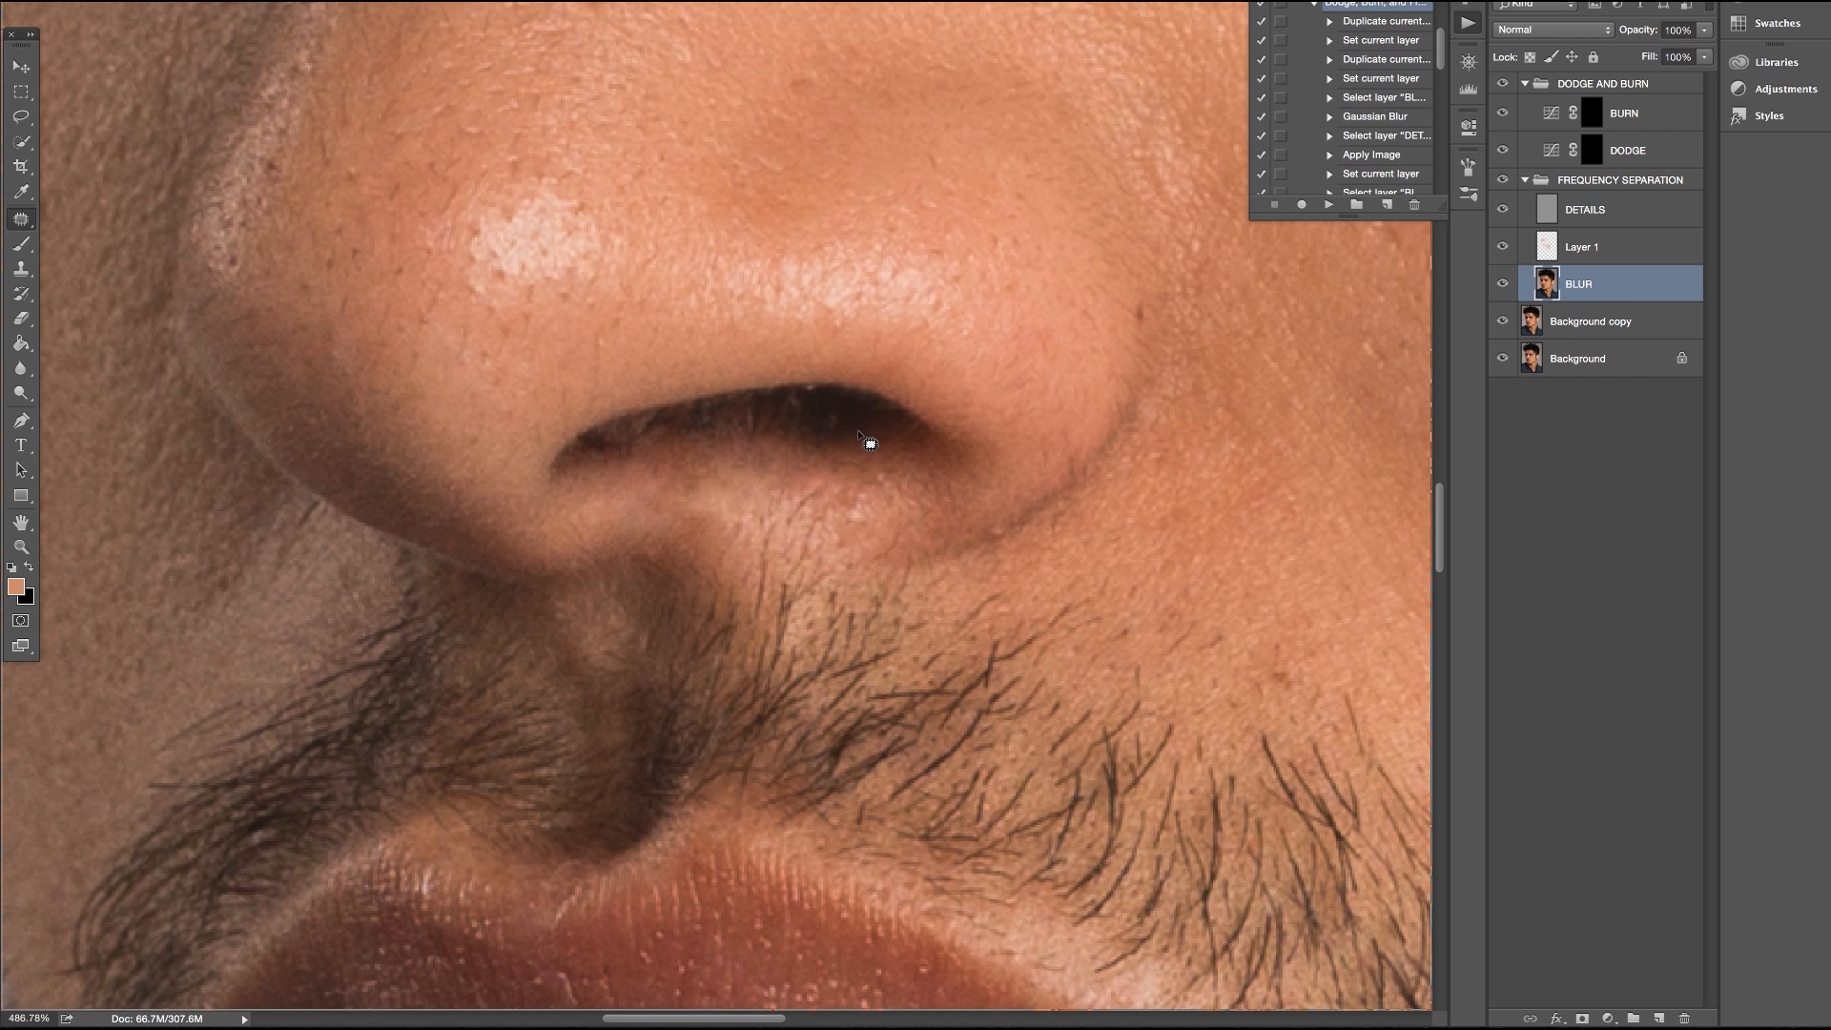
Add a new layer above DETAILS and set the Clone Stamp's blending mode to Lighten
left_click(23, 269)
left_click(1648, 212)
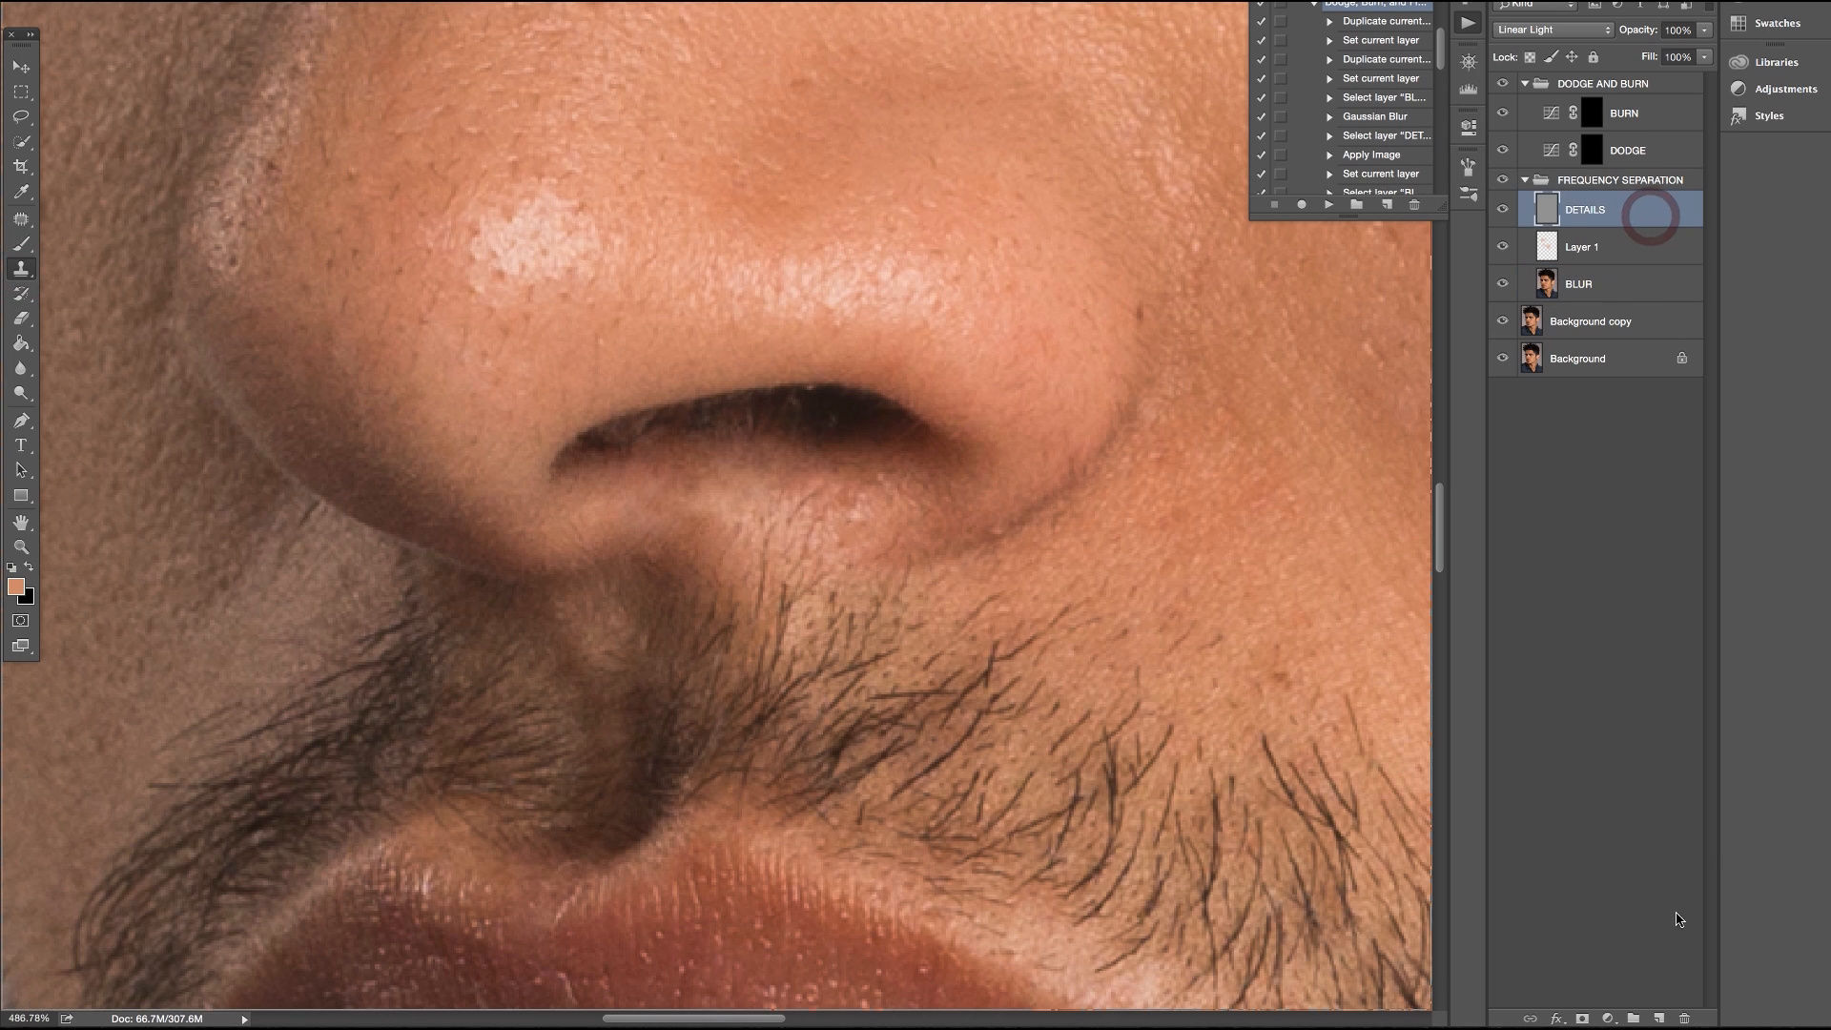
left_click(1660, 1018)
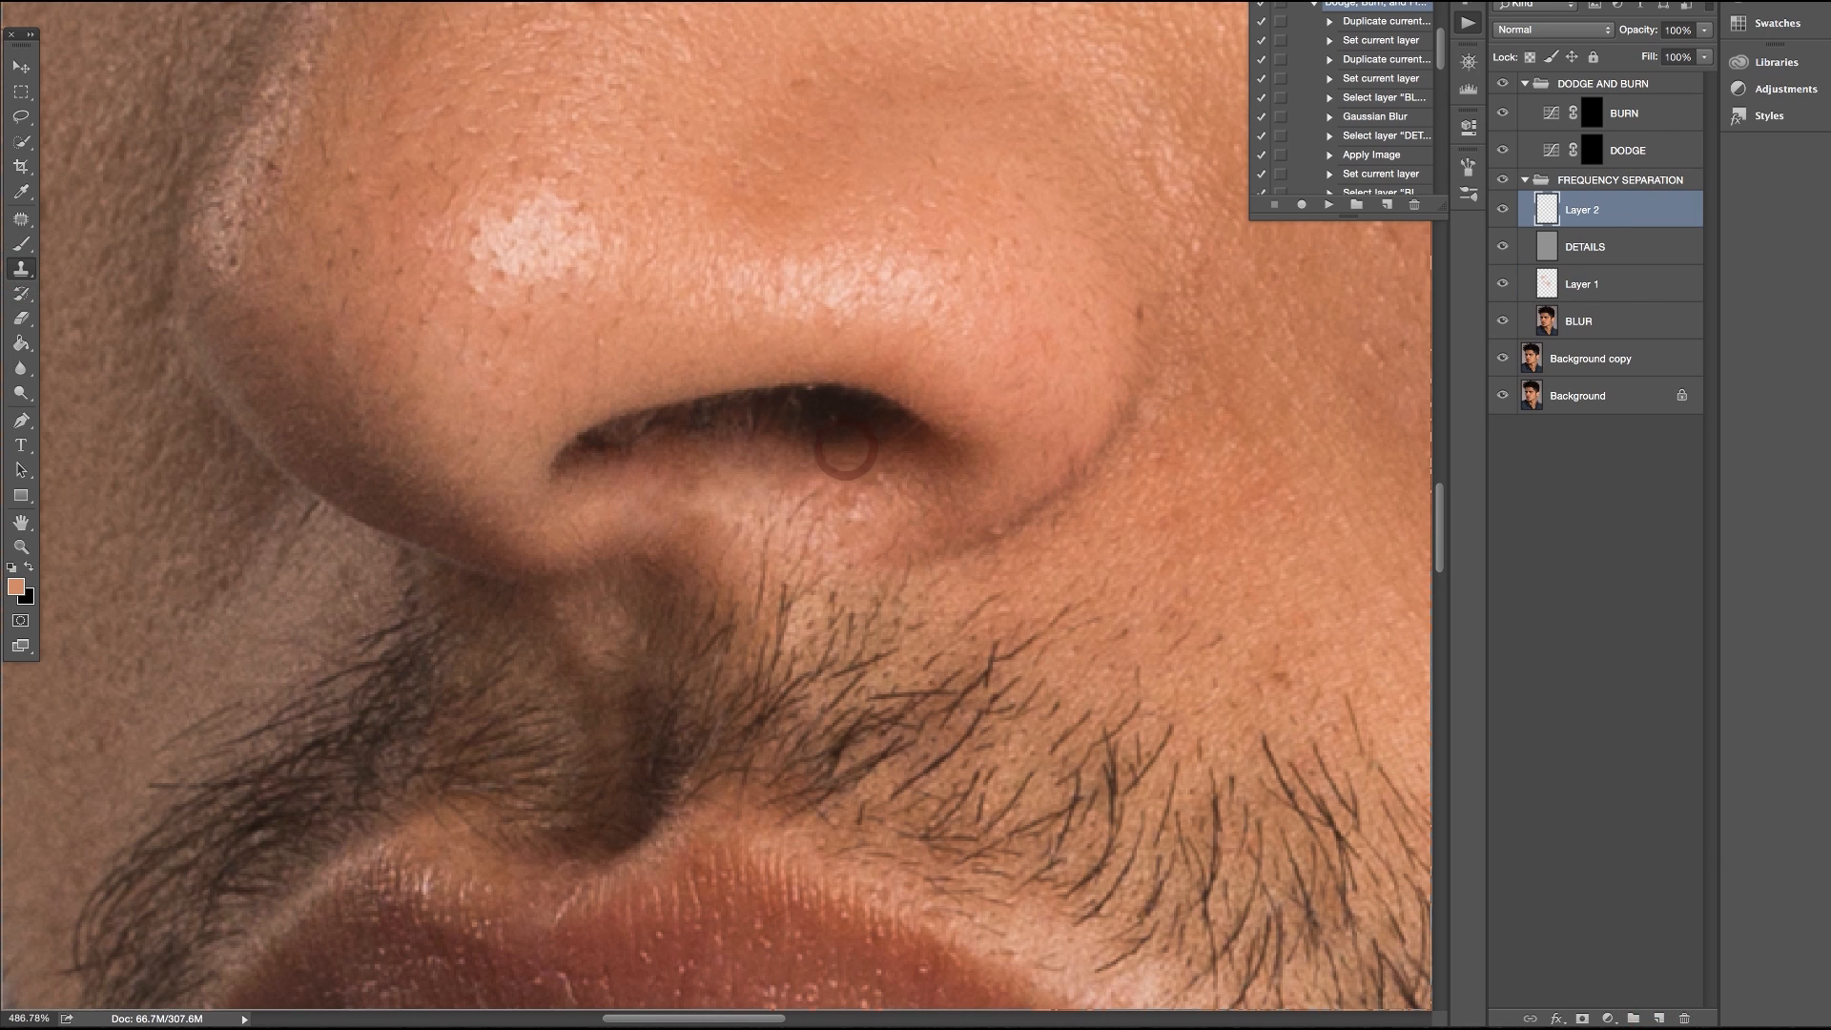
left_click(244, 1)
mouse_move(239, 1)
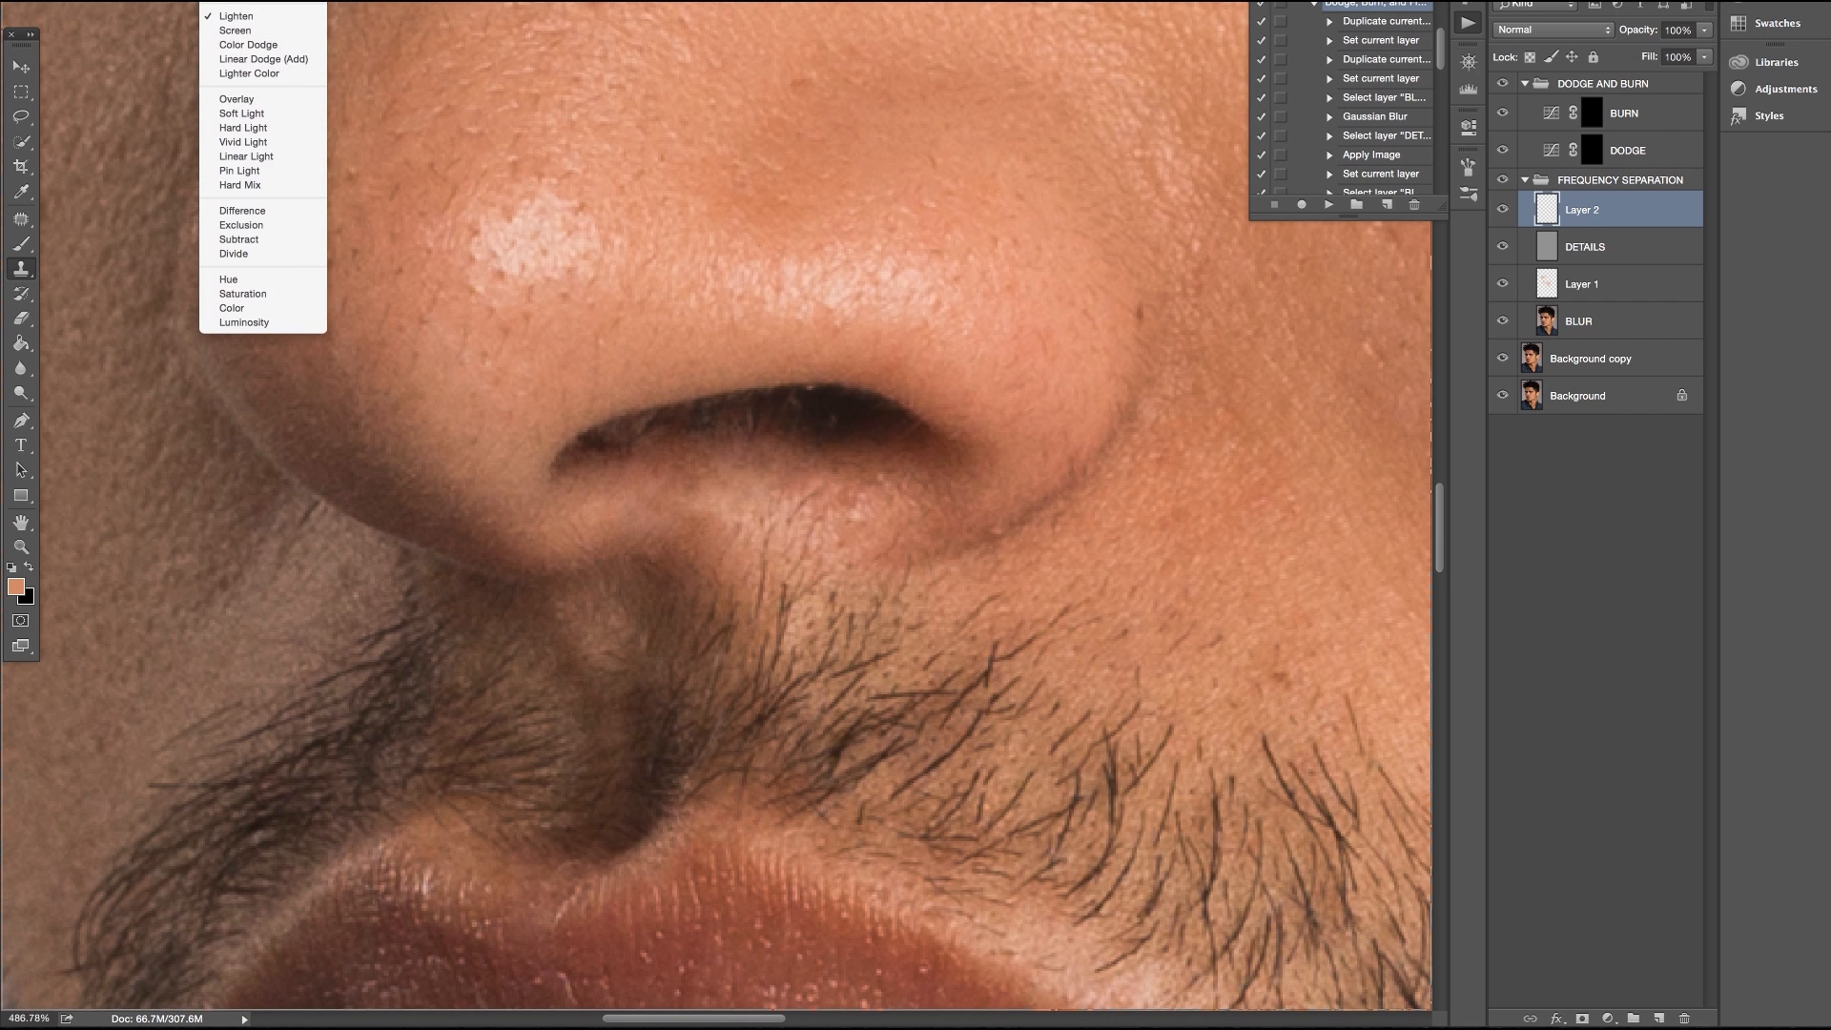
left_click(313, 16)
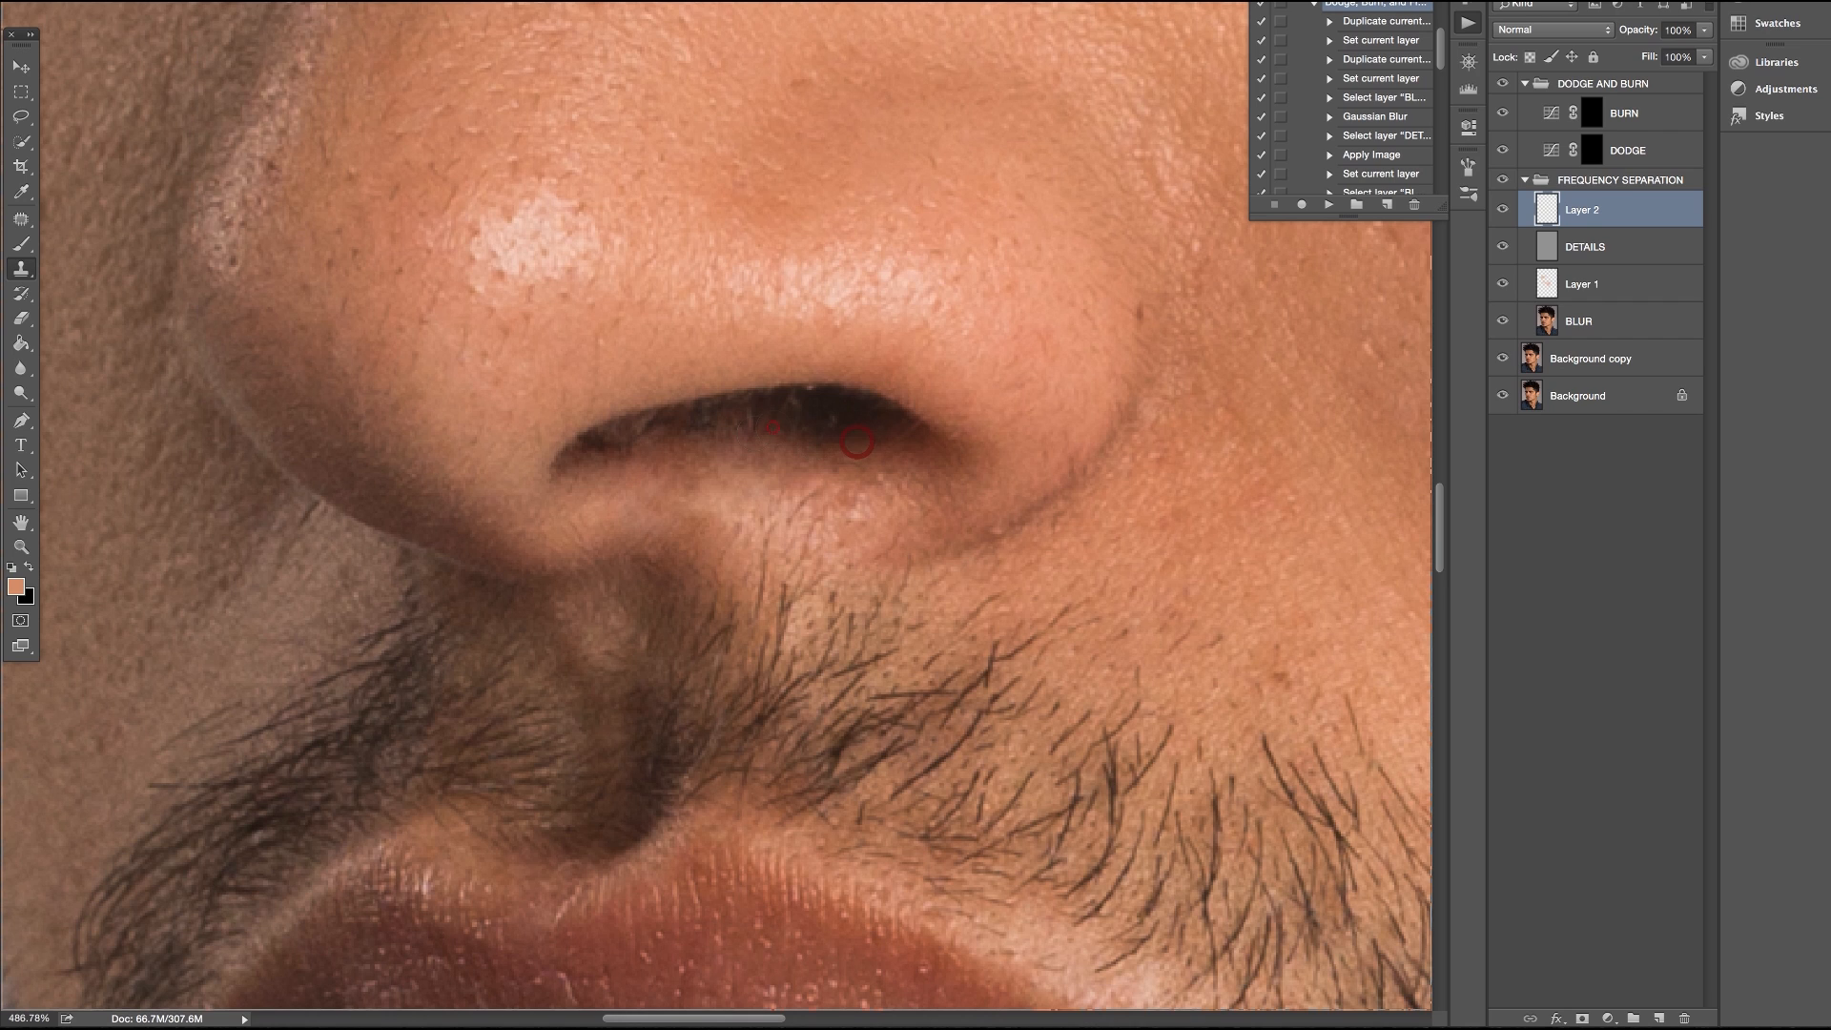
Clone clean skin over the leftover hair marks along the nostril's edge on the new layer
left_click(844, 445)
left_click(742, 429)
left_click(745, 418)
left_click(725, 420)
left_click(676, 423)
left_click(663, 424)
left_click(625, 439)
left_click(635, 429)
left_click(629, 434)
left_click(600, 443)
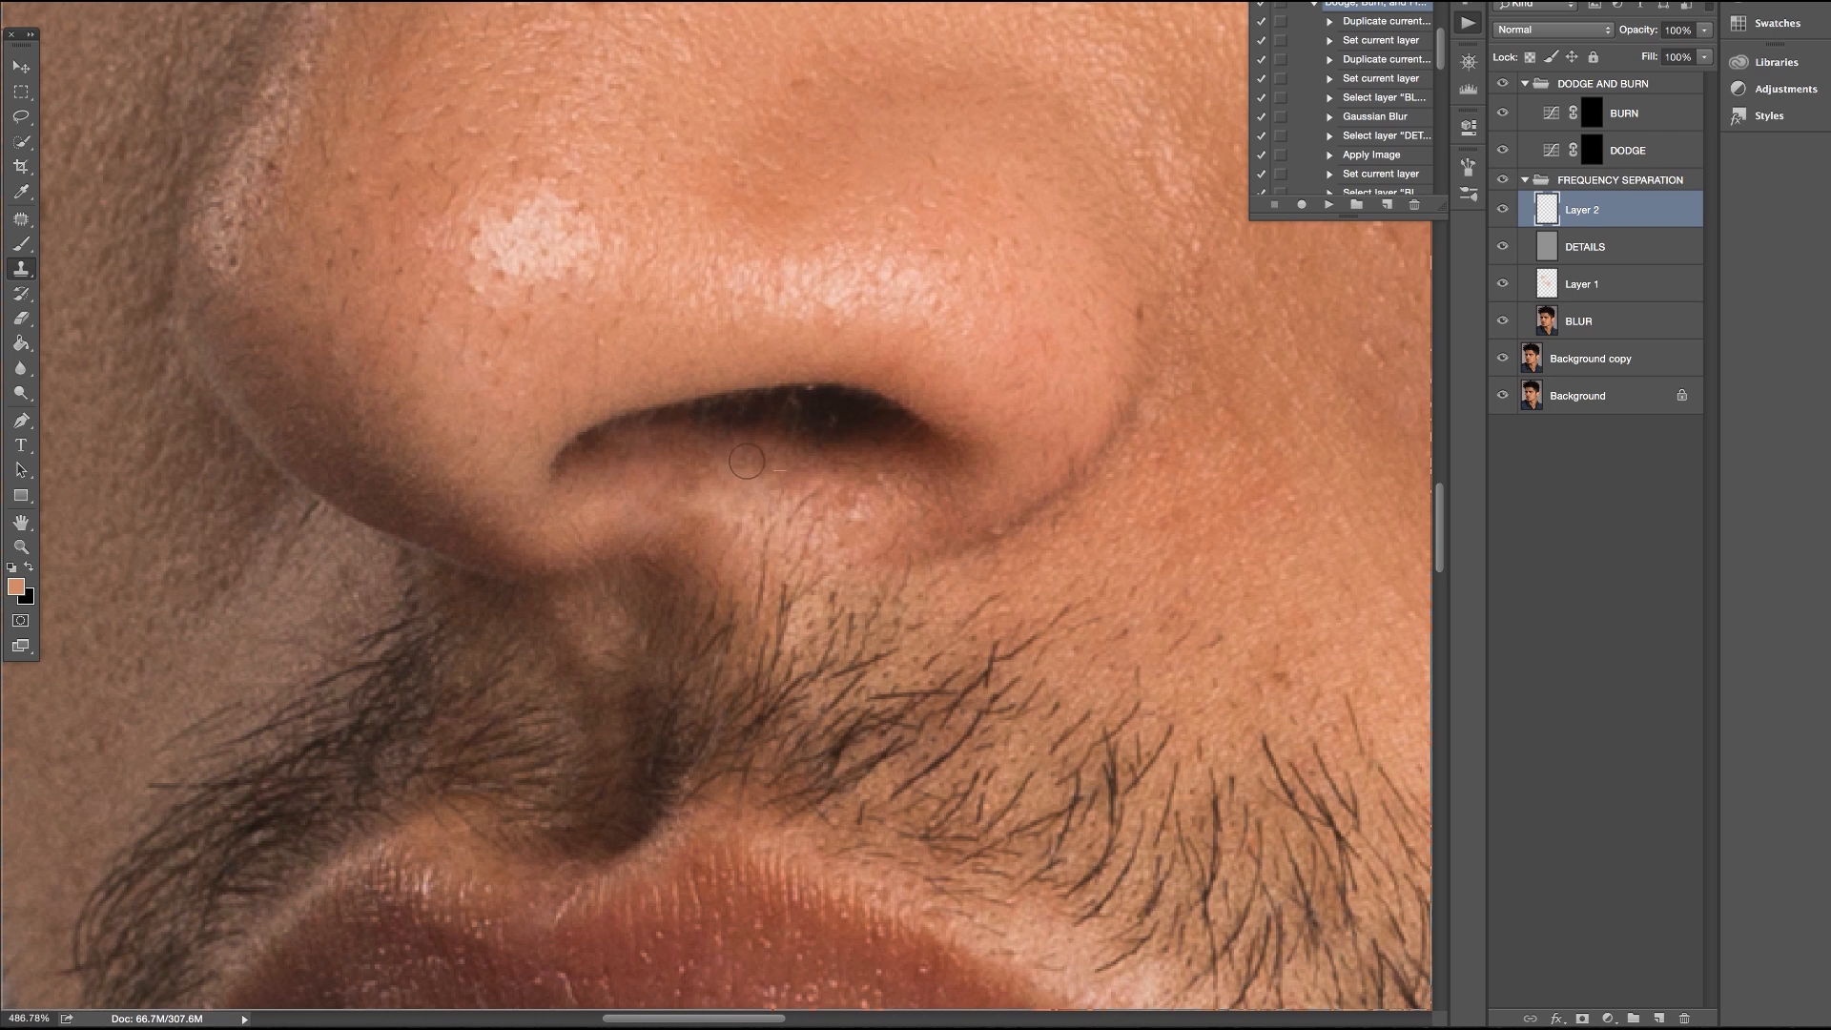
left_click(855, 417, "alt")
Compare the retouched face with the original Background layer by repeatedly hiding and restoring the other layers
scroll(769, 467, "down", 6)
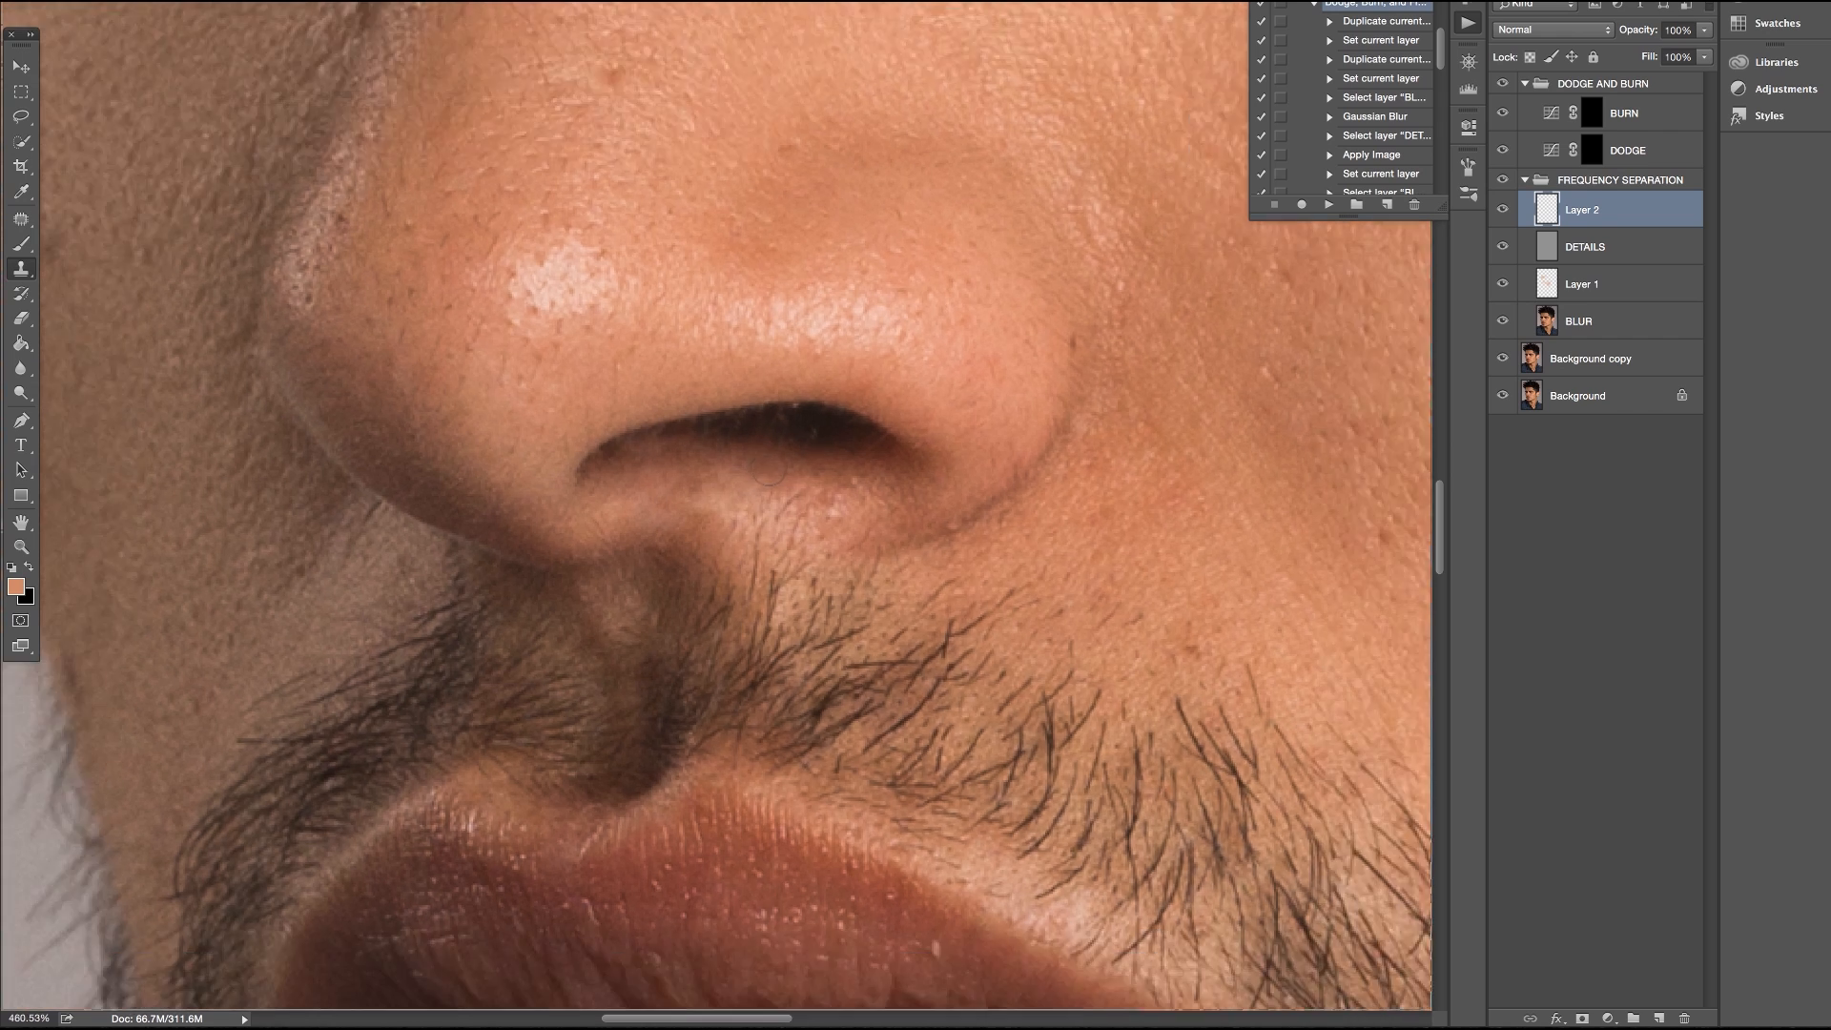
scroll(766, 474, "up", 2)
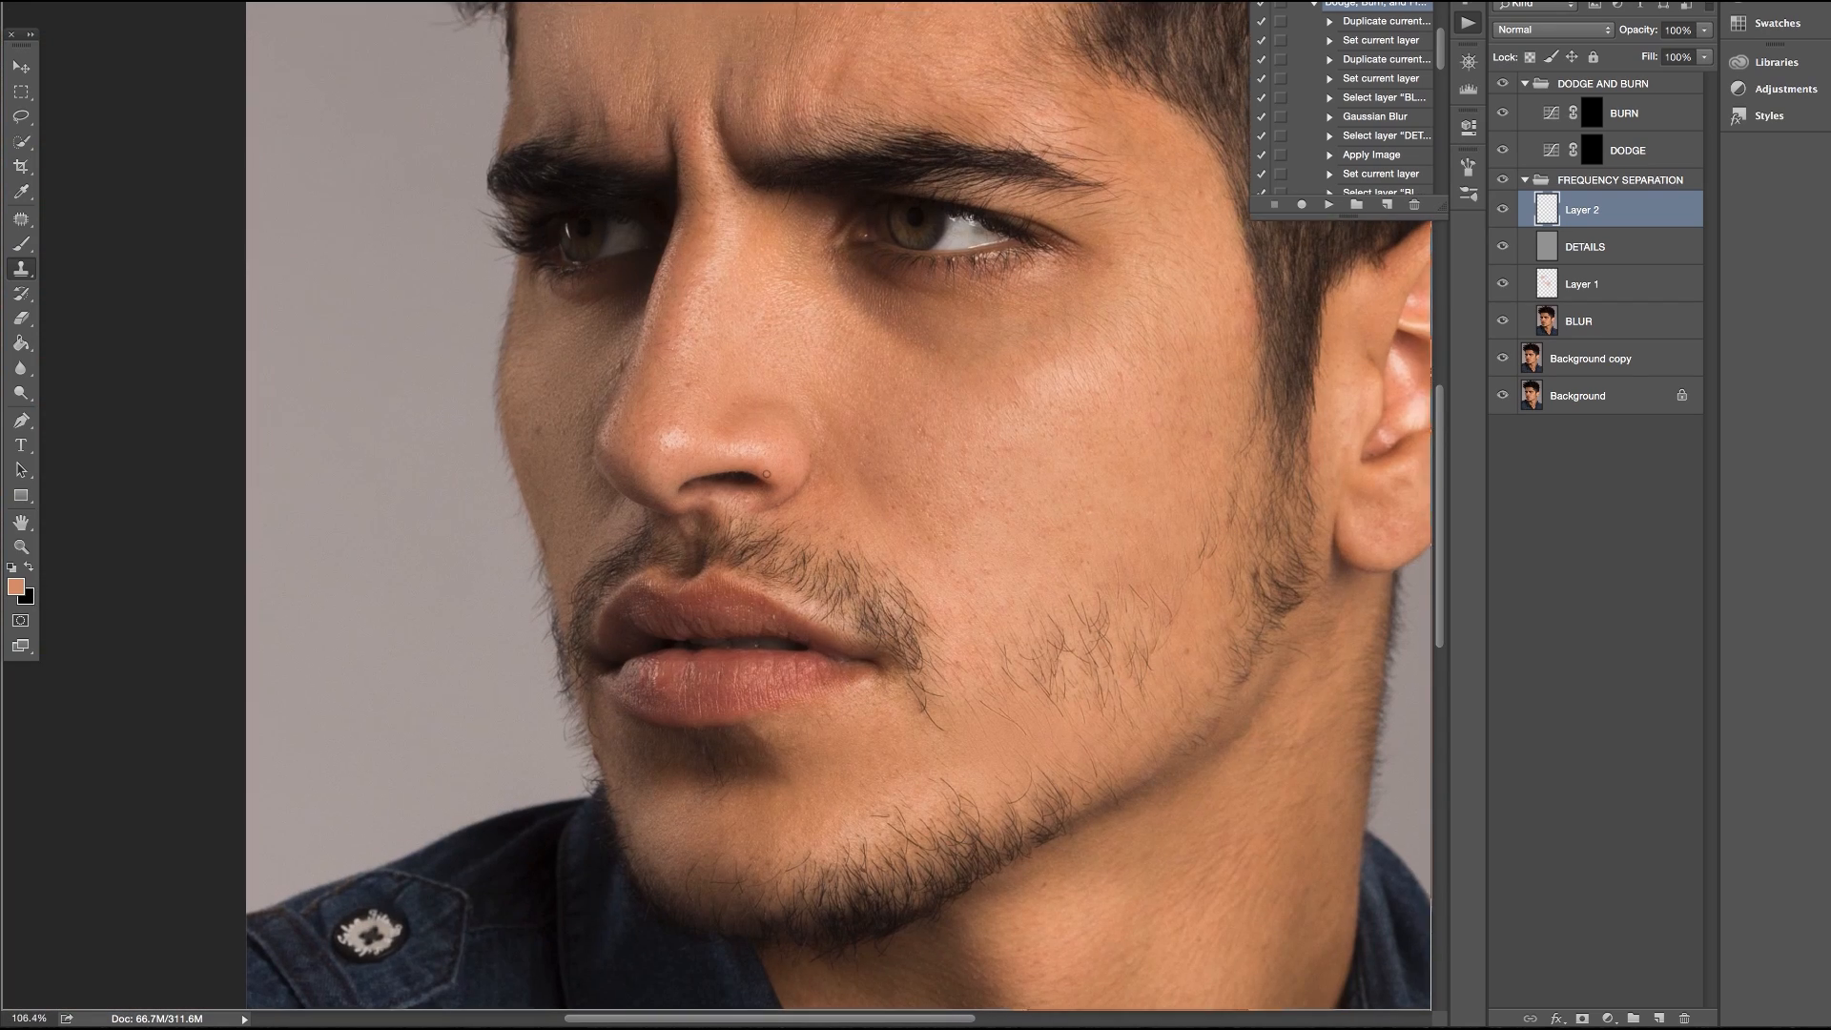
left_click(1504, 396, "alt")
left_click(1504, 396, "alt")
left_click(1504, 396, "alt")
left_click(1504, 396, "alt")
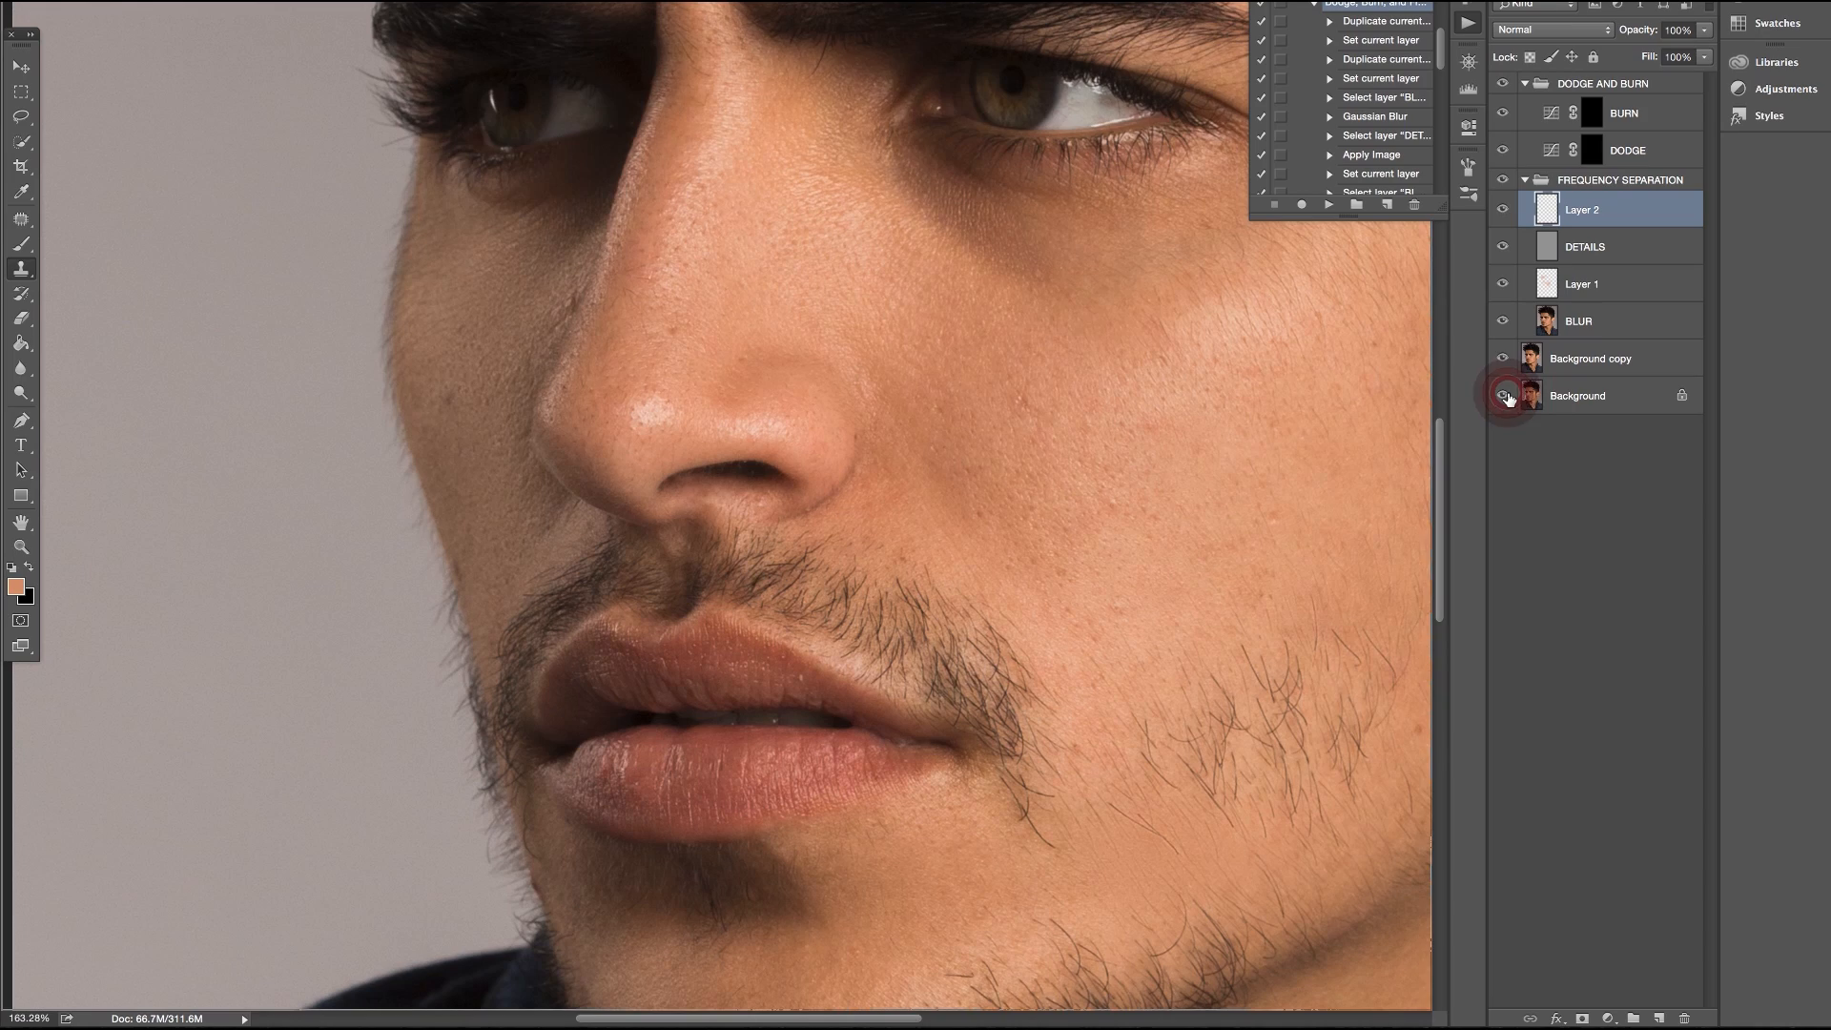
Add a new layer directly above Layer 1, beneath the DETAILS layer
scroll(1028, 432, "down", 5)
scroll(1028, 432, "right", 6)
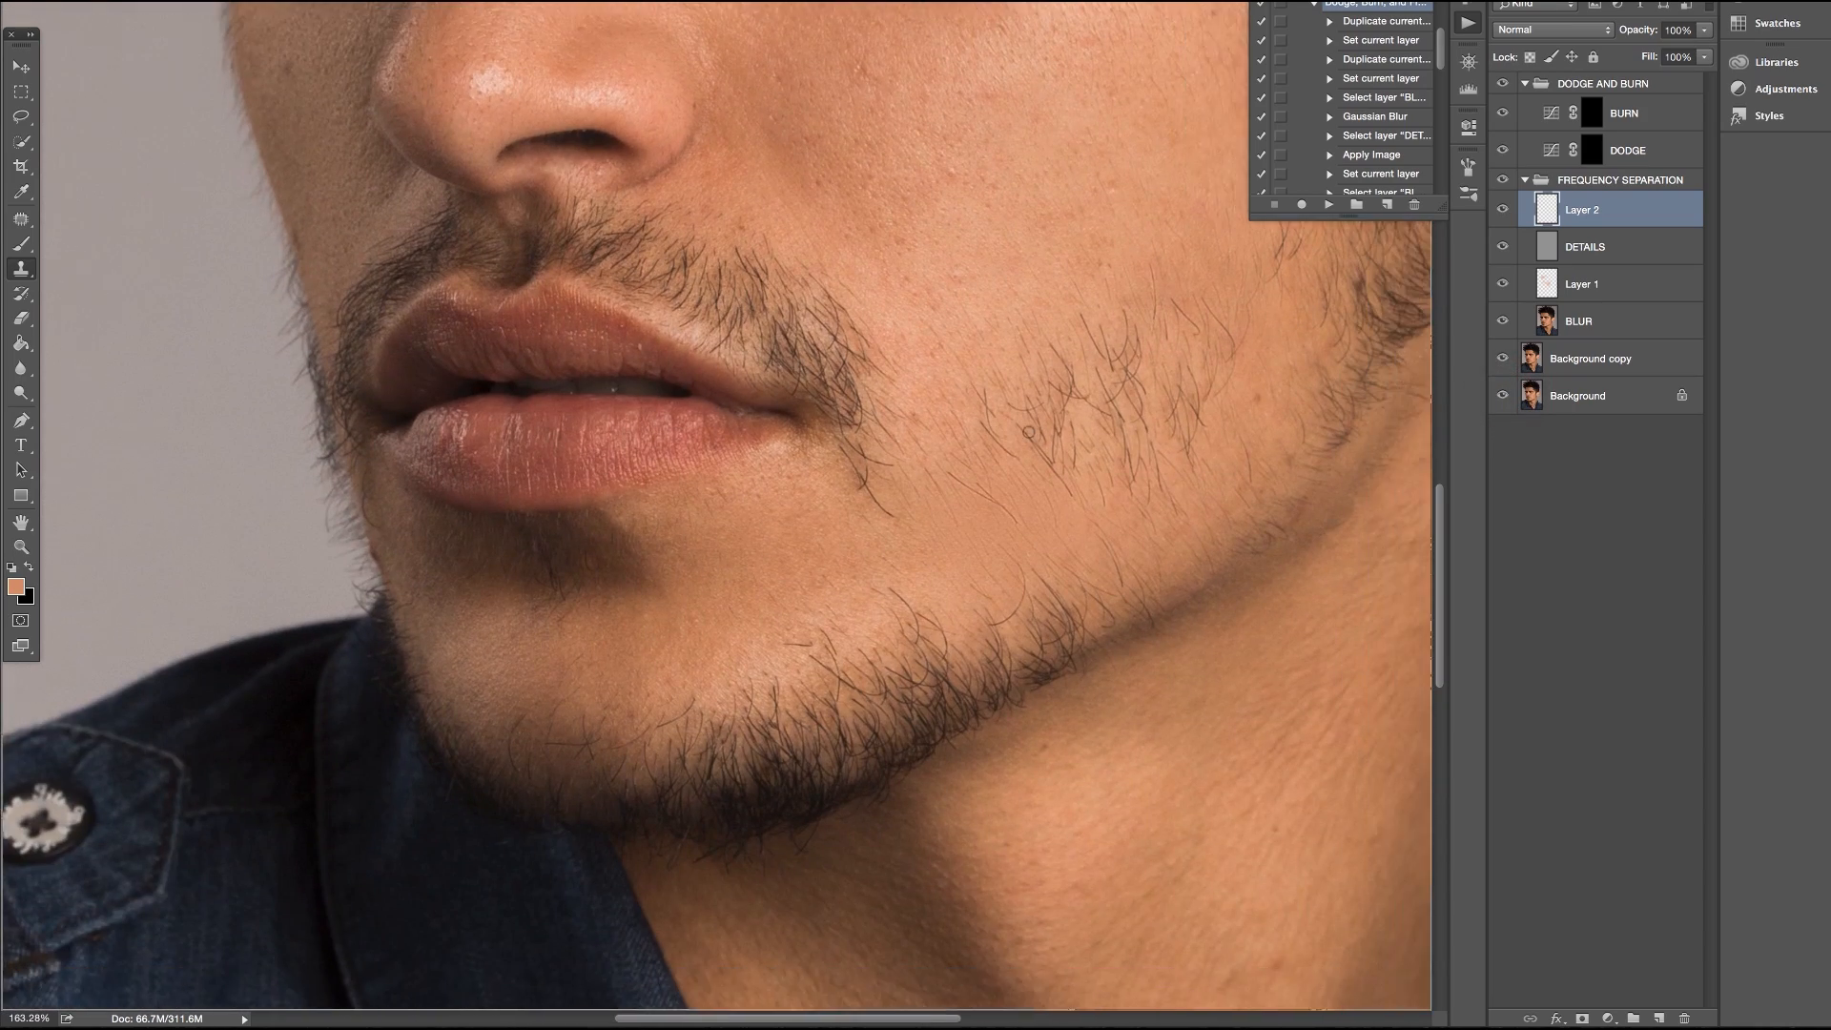
scroll(1029, 432, "up", 6)
scroll(1028, 432, "down", 4)
scroll(1029, 432, "right", 4)
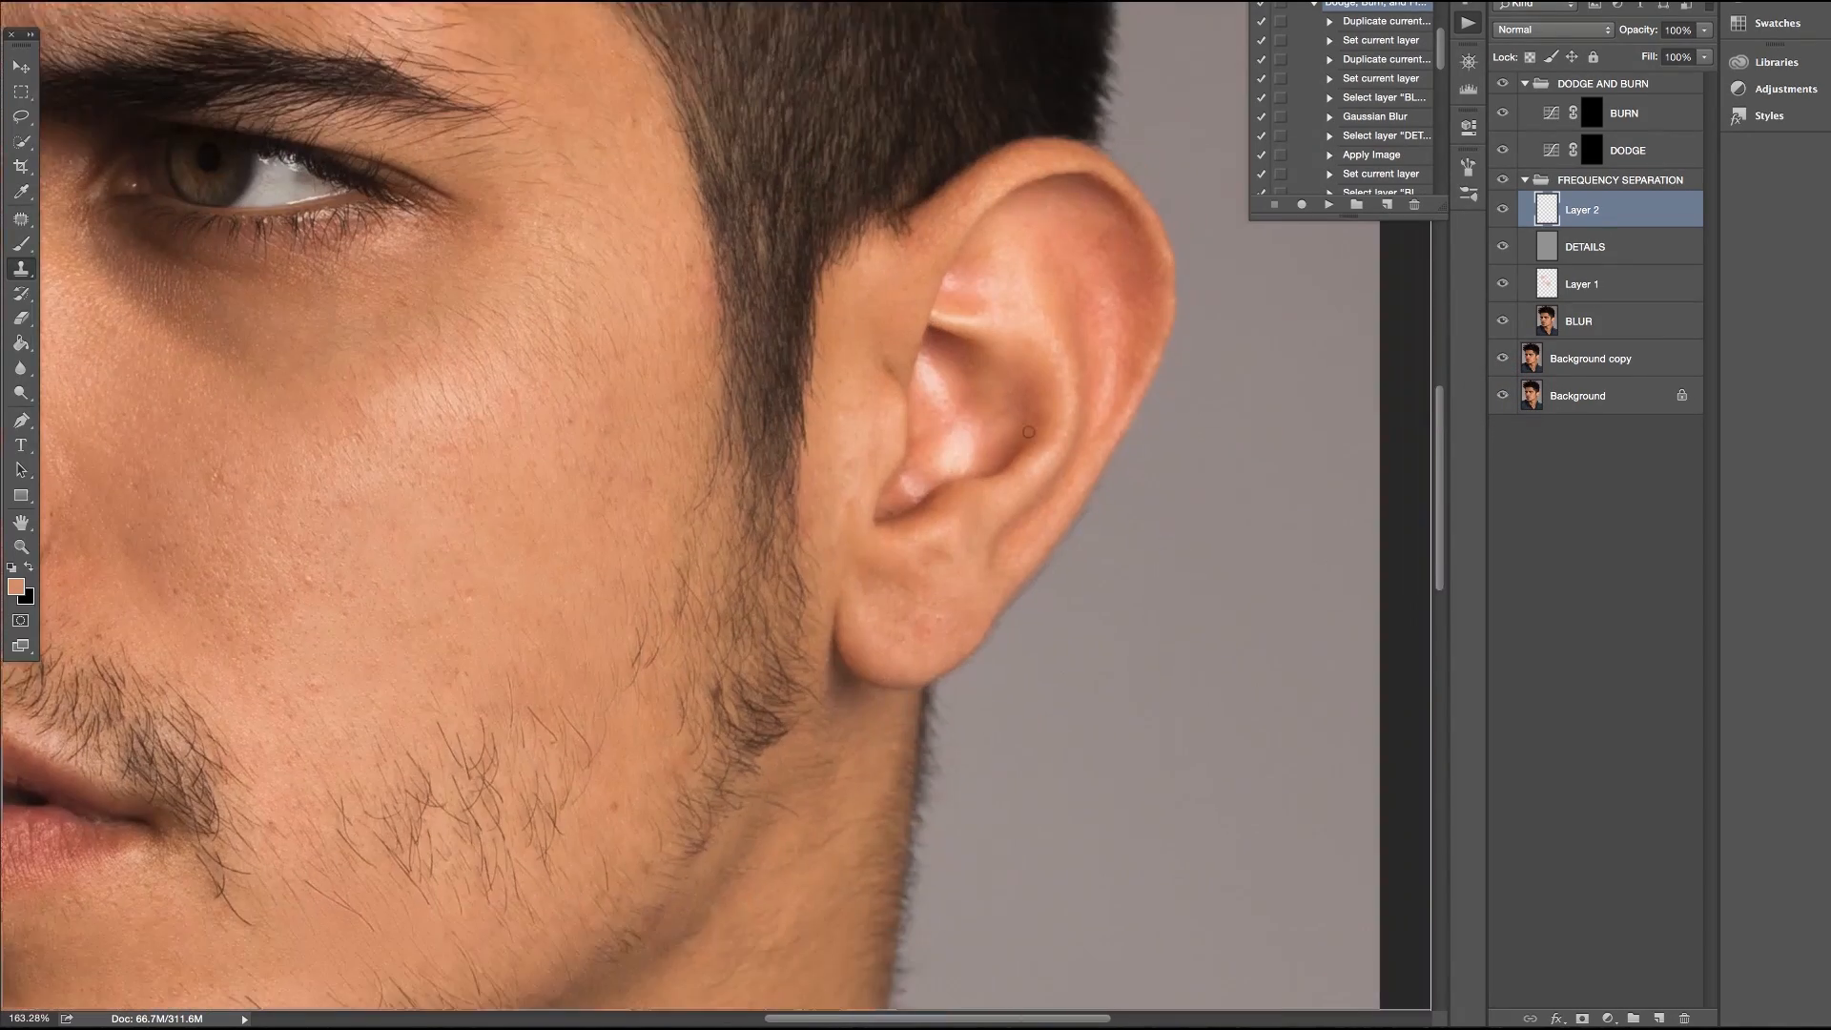
scroll(1202, 311, "up", 3)
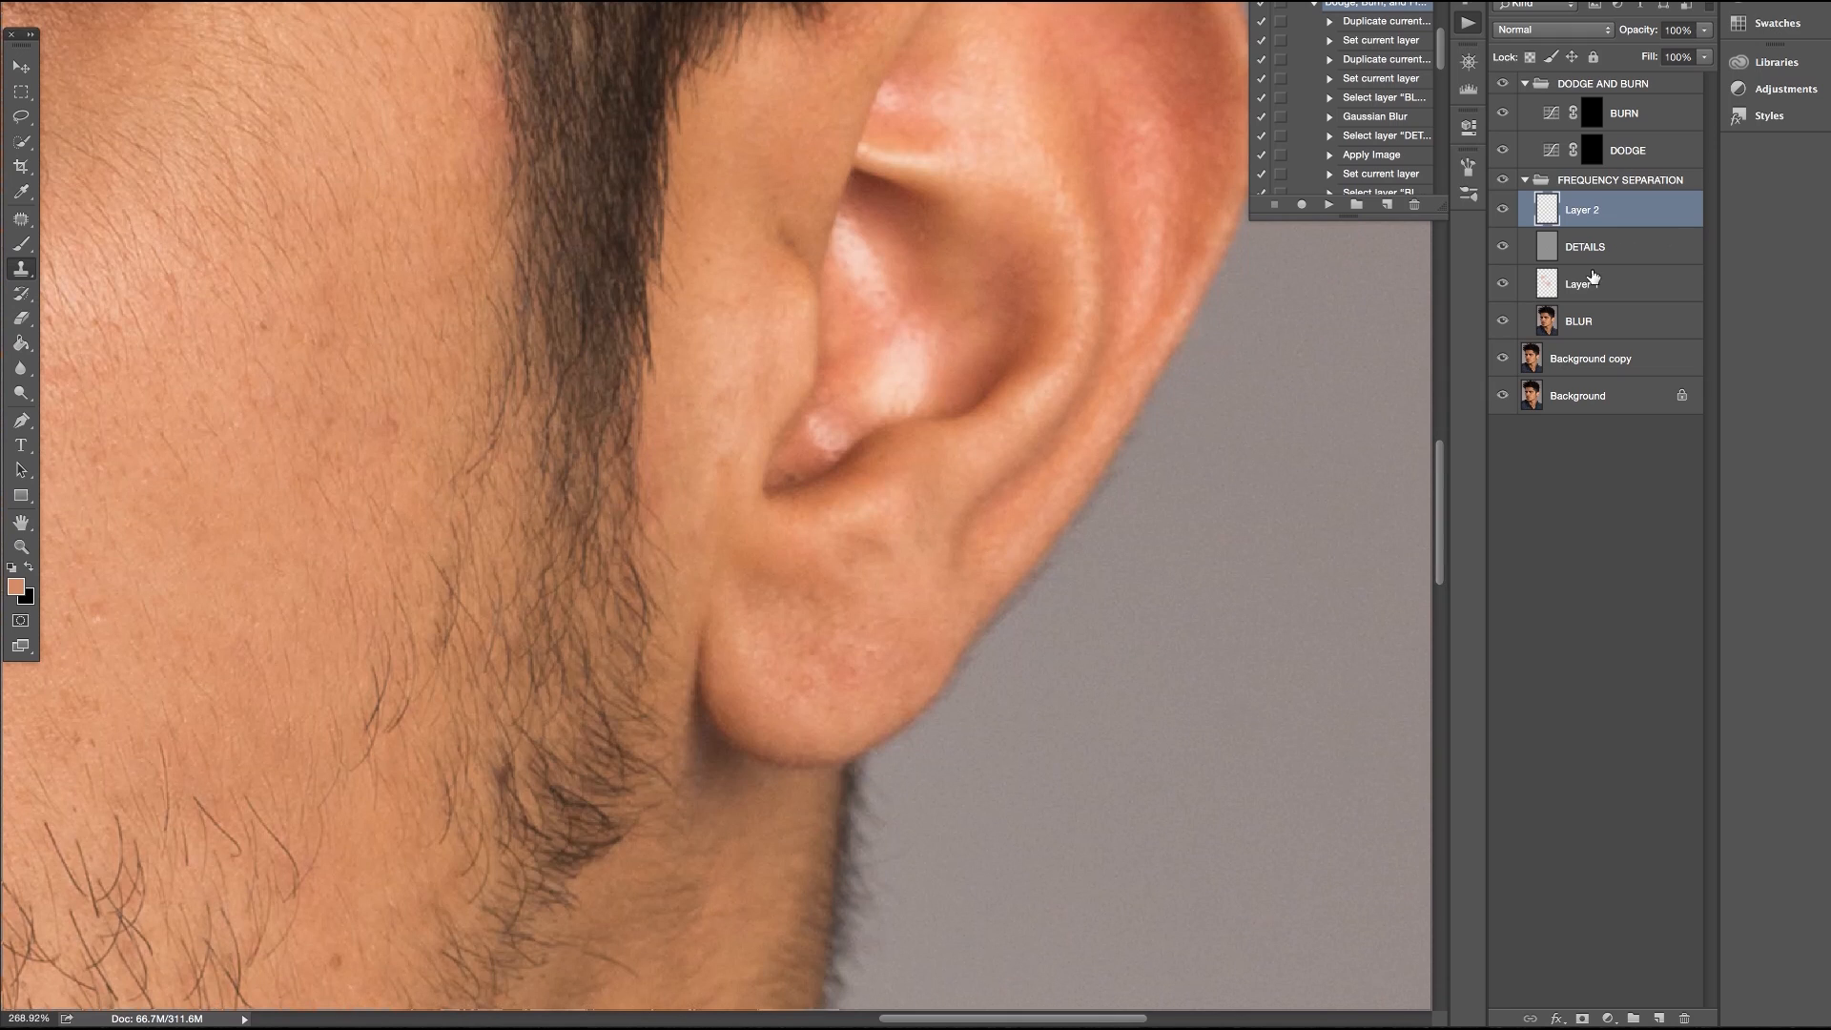
left_click(1591, 280)
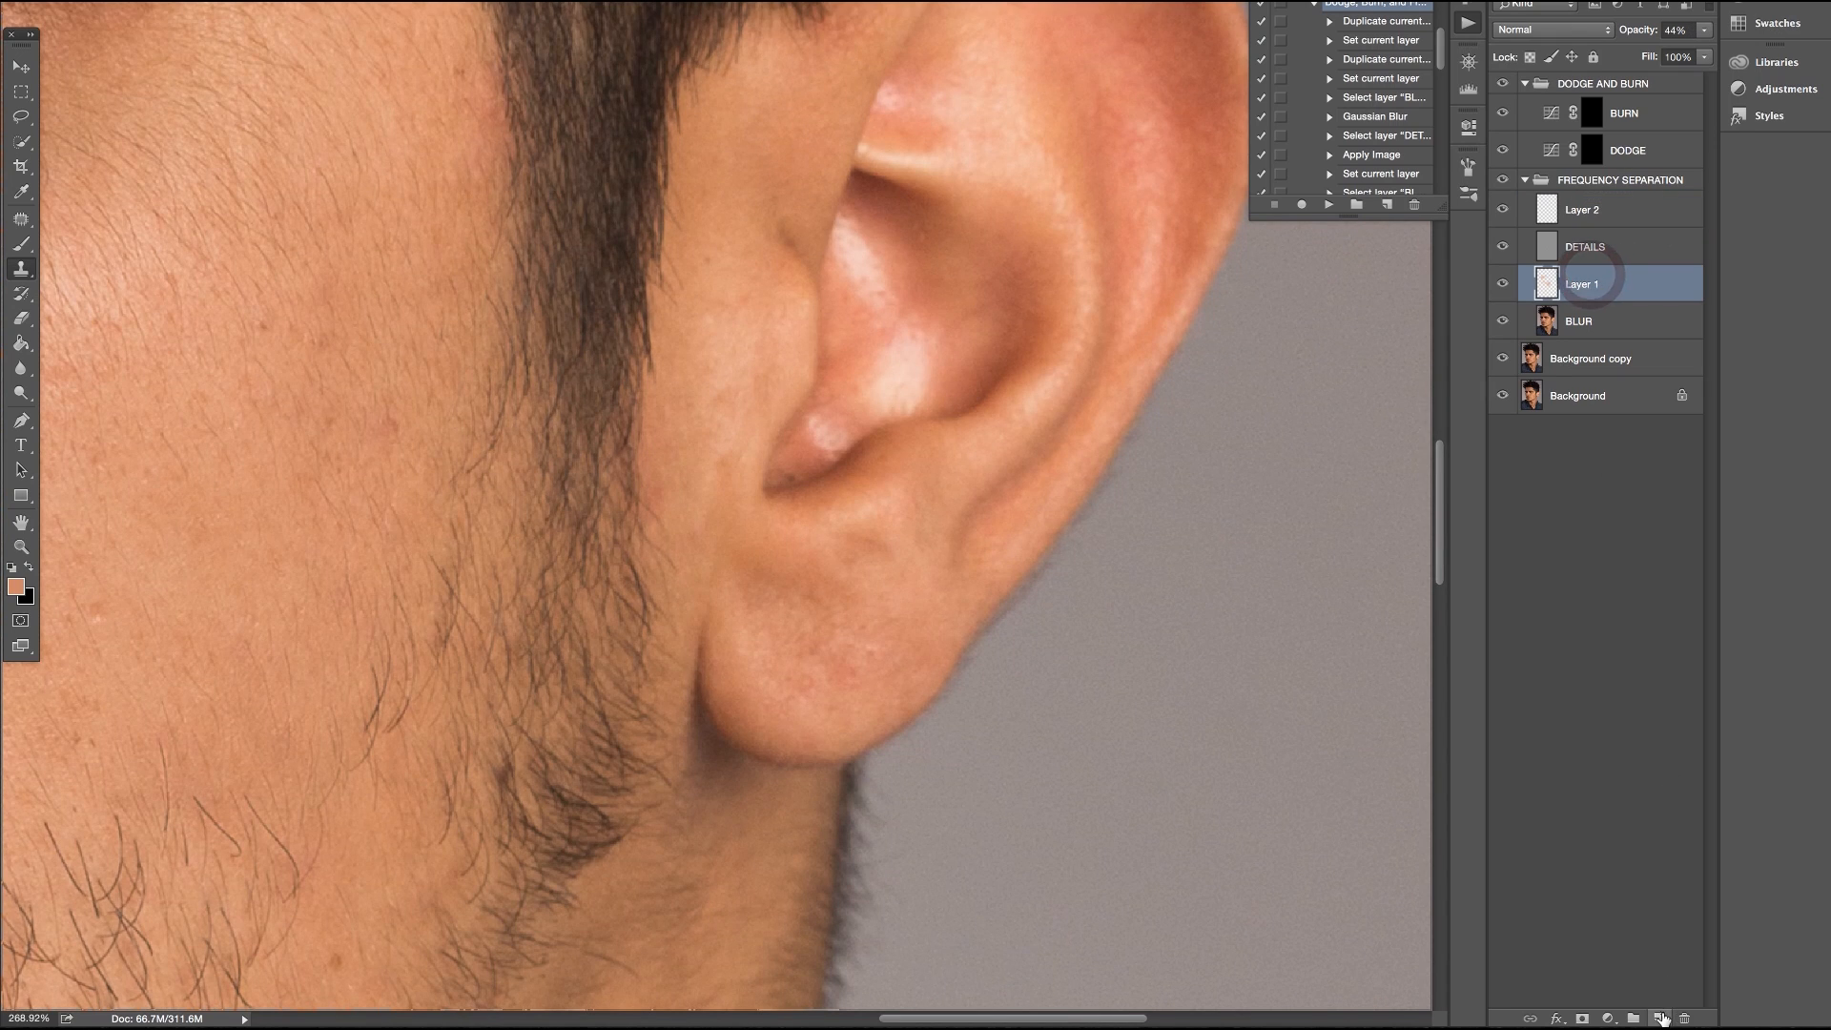
left_click(1660, 1017)
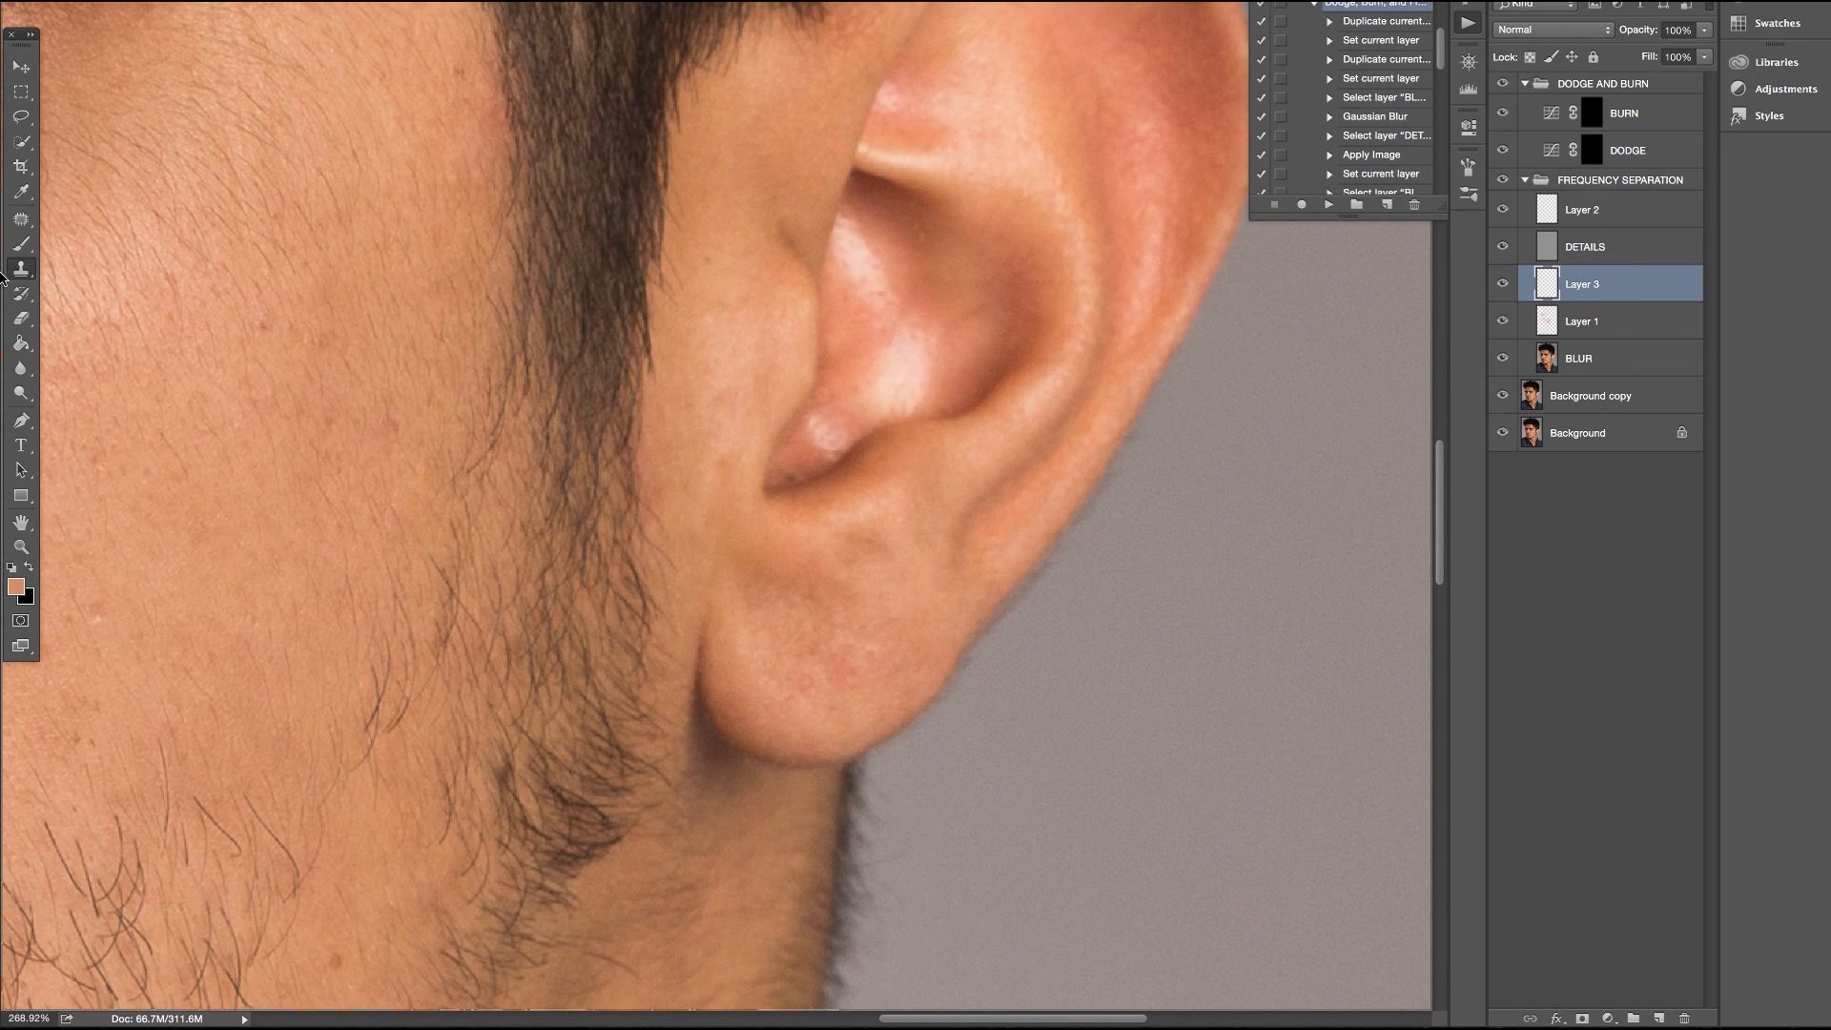
Sample clean skin from the earlobe, paint over its red blotches on Layer 3, and compare with the layer hidden
left_click(20, 194)
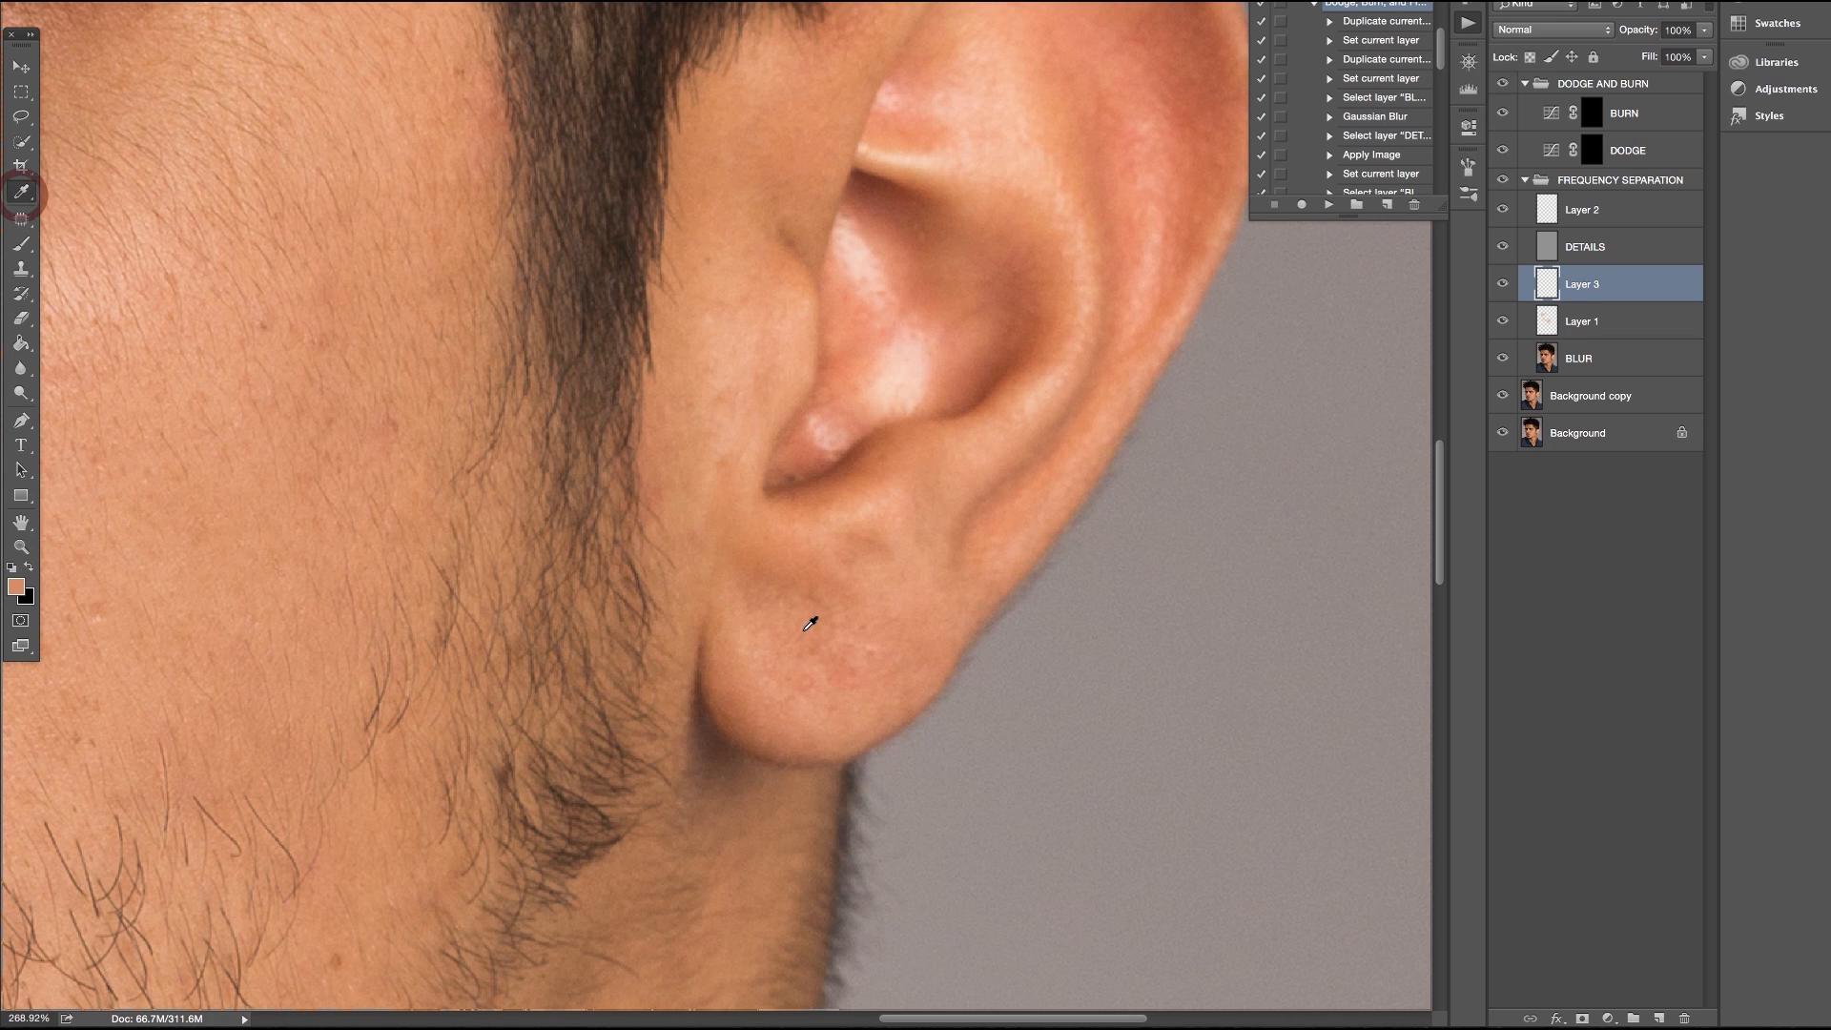
left_click(796, 629)
left_click(20, 247)
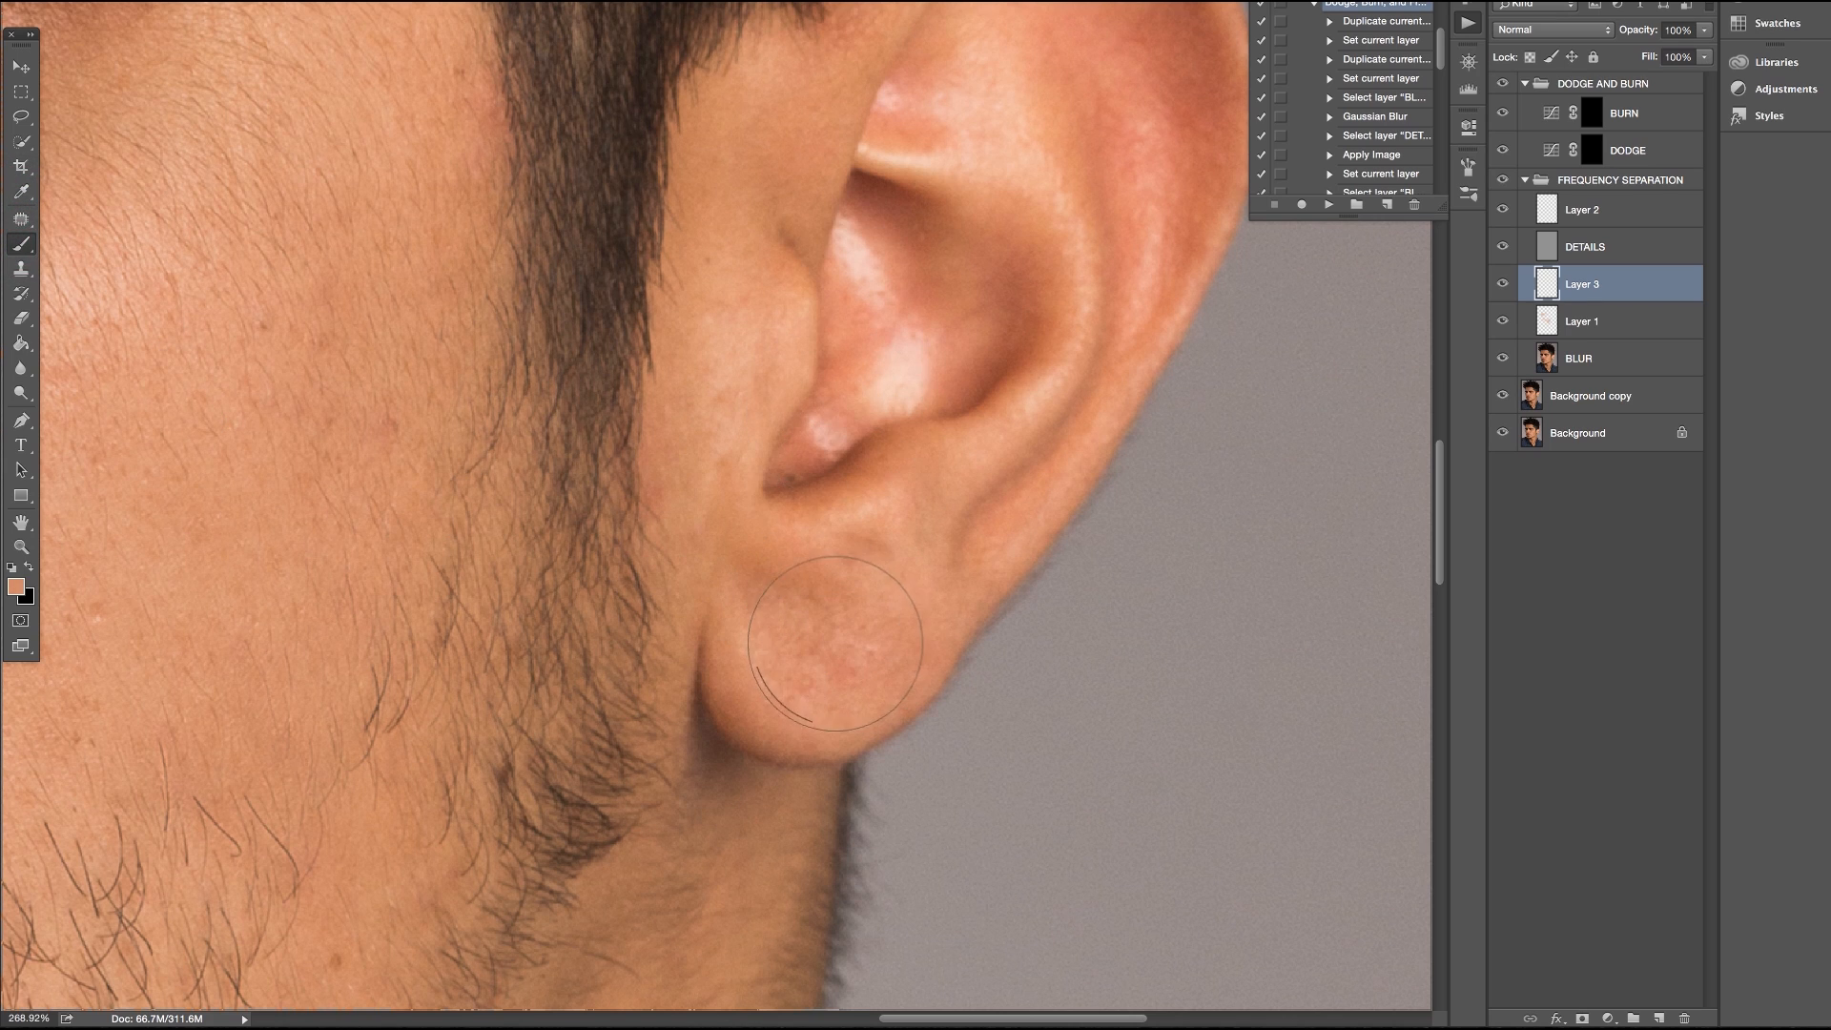
mouse_move(797, 673)
left_mouse_down()
mouse_move(775, 631)
mouse_move(799, 671)
left_mouse_up()
mouse_move(798, 666)
left_mouse_down()
mouse_move(822, 686)
mouse_move(784, 653)
mouse_move(796, 683)
left_mouse_up()
mouse_move(792, 654)
left_mouse_down()
mouse_move(835, 682)
mouse_move(790, 635)
left_mouse_up()
left_click(1505, 284)
left_click(1504, 284)
Sample a light skin tone from the upper ear and paint over the redness along its upper fold and outer rim
scroll(992, 472, "right", 2)
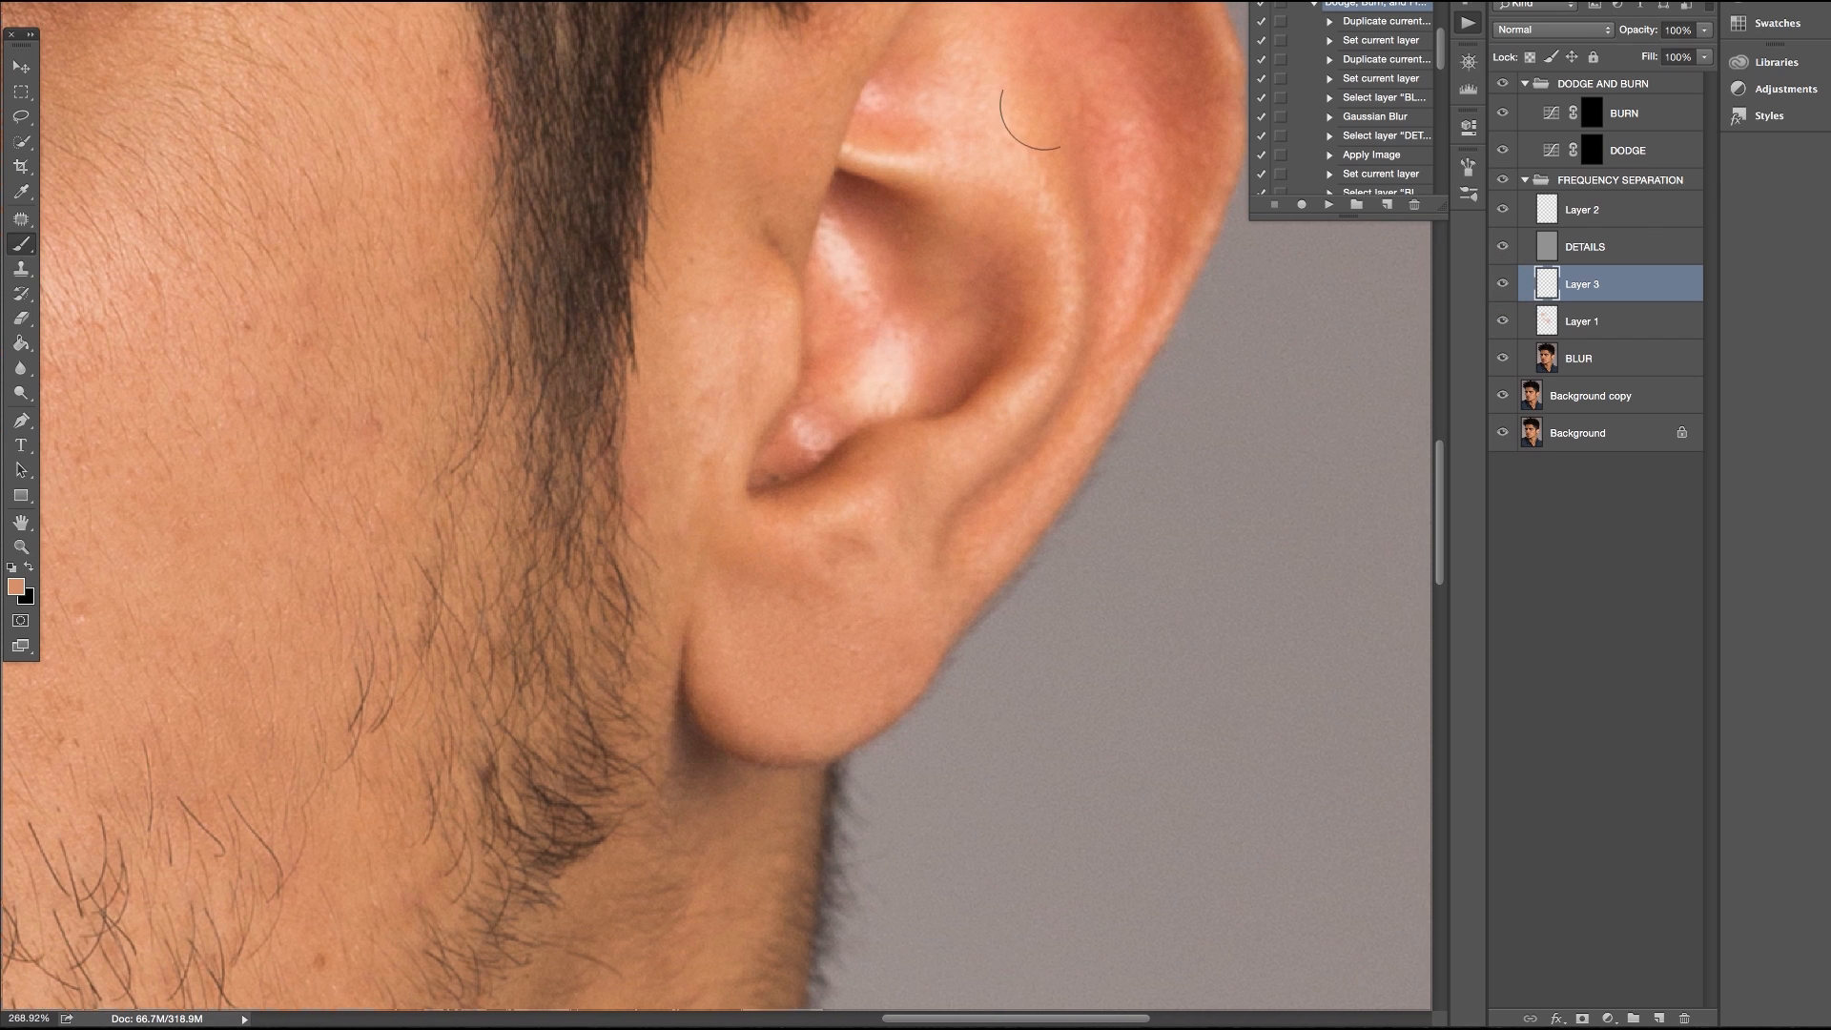
scroll(1026, 129, "right", 5)
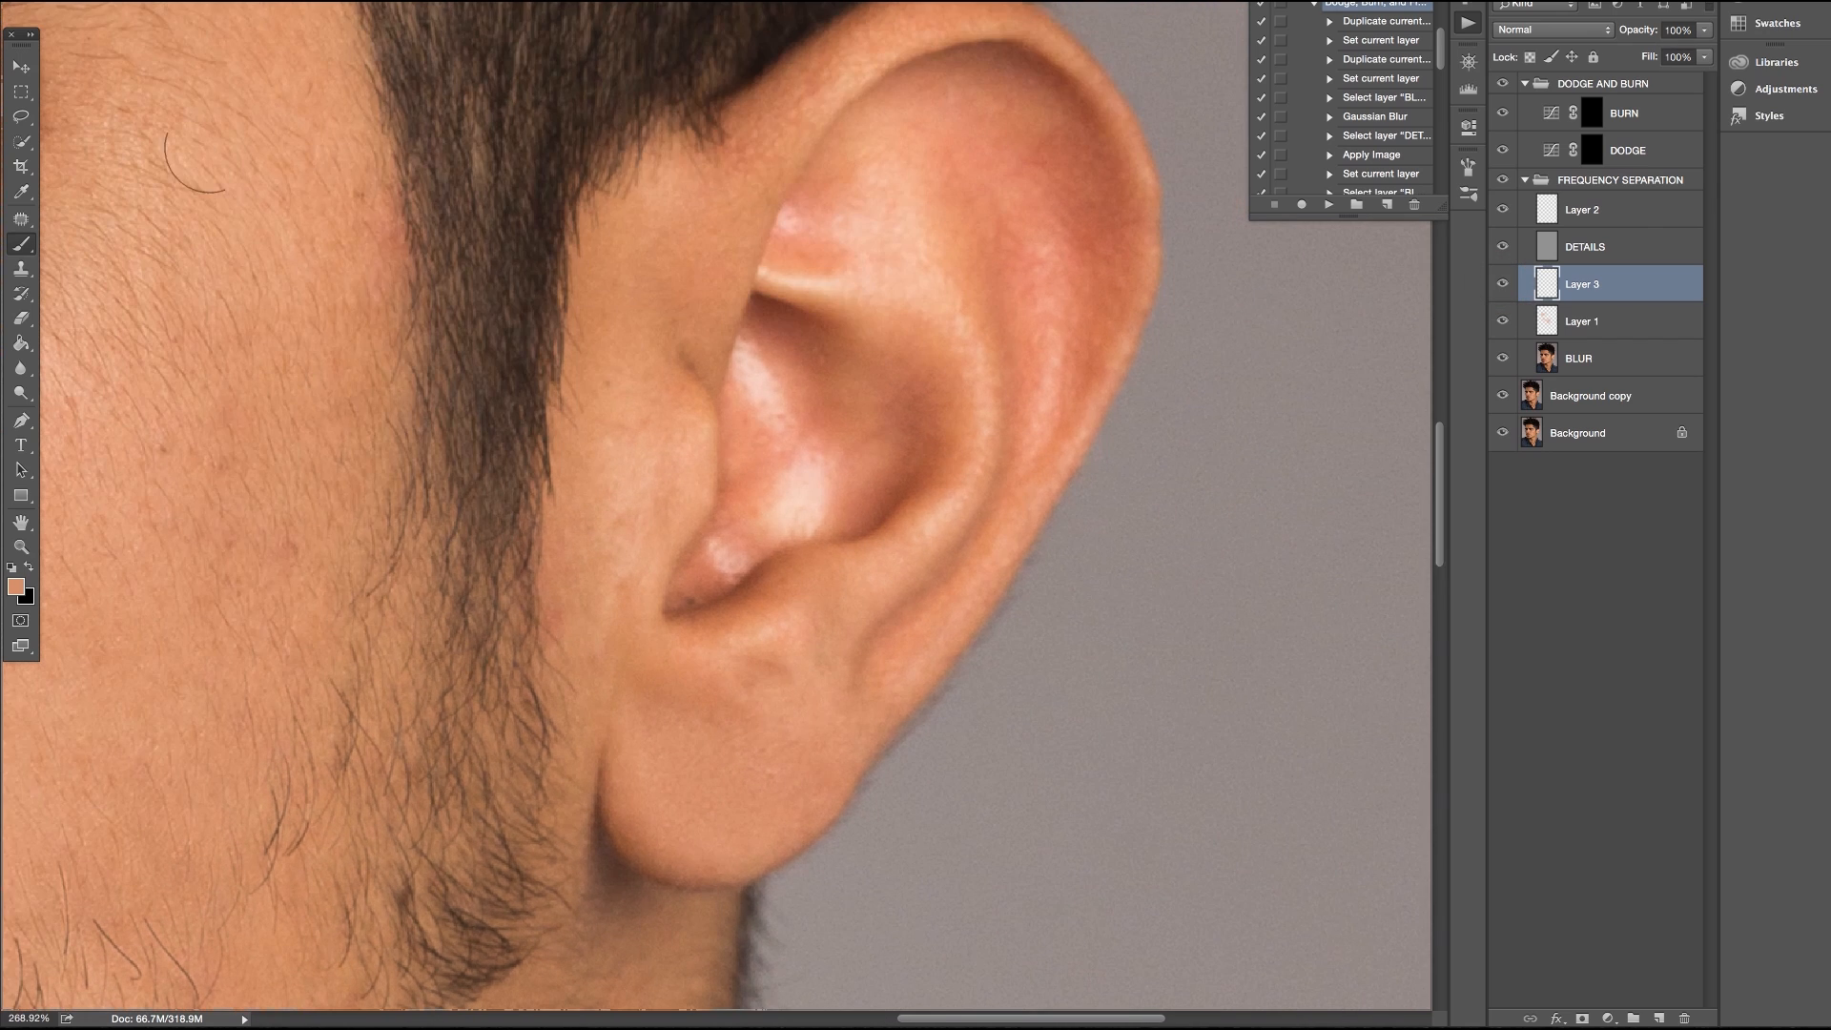
left_click(21, 190)
left_click(839, 81)
left_click(21, 243)
left_click_drag(745, 157, 802, 113)
left_click_drag(744, 170, 852, 97)
mouse_move(806, 117)
left_mouse_down()
mouse_move(892, 45)
mouse_move(992, 62)
mouse_move(1049, 134)
left_mouse_up()
left_click(926, 36)
mouse_move(1054, 173)
left_mouse_down()
mouse_move(1019, 148)
mouse_move(1047, 311)
left_mouse_up()
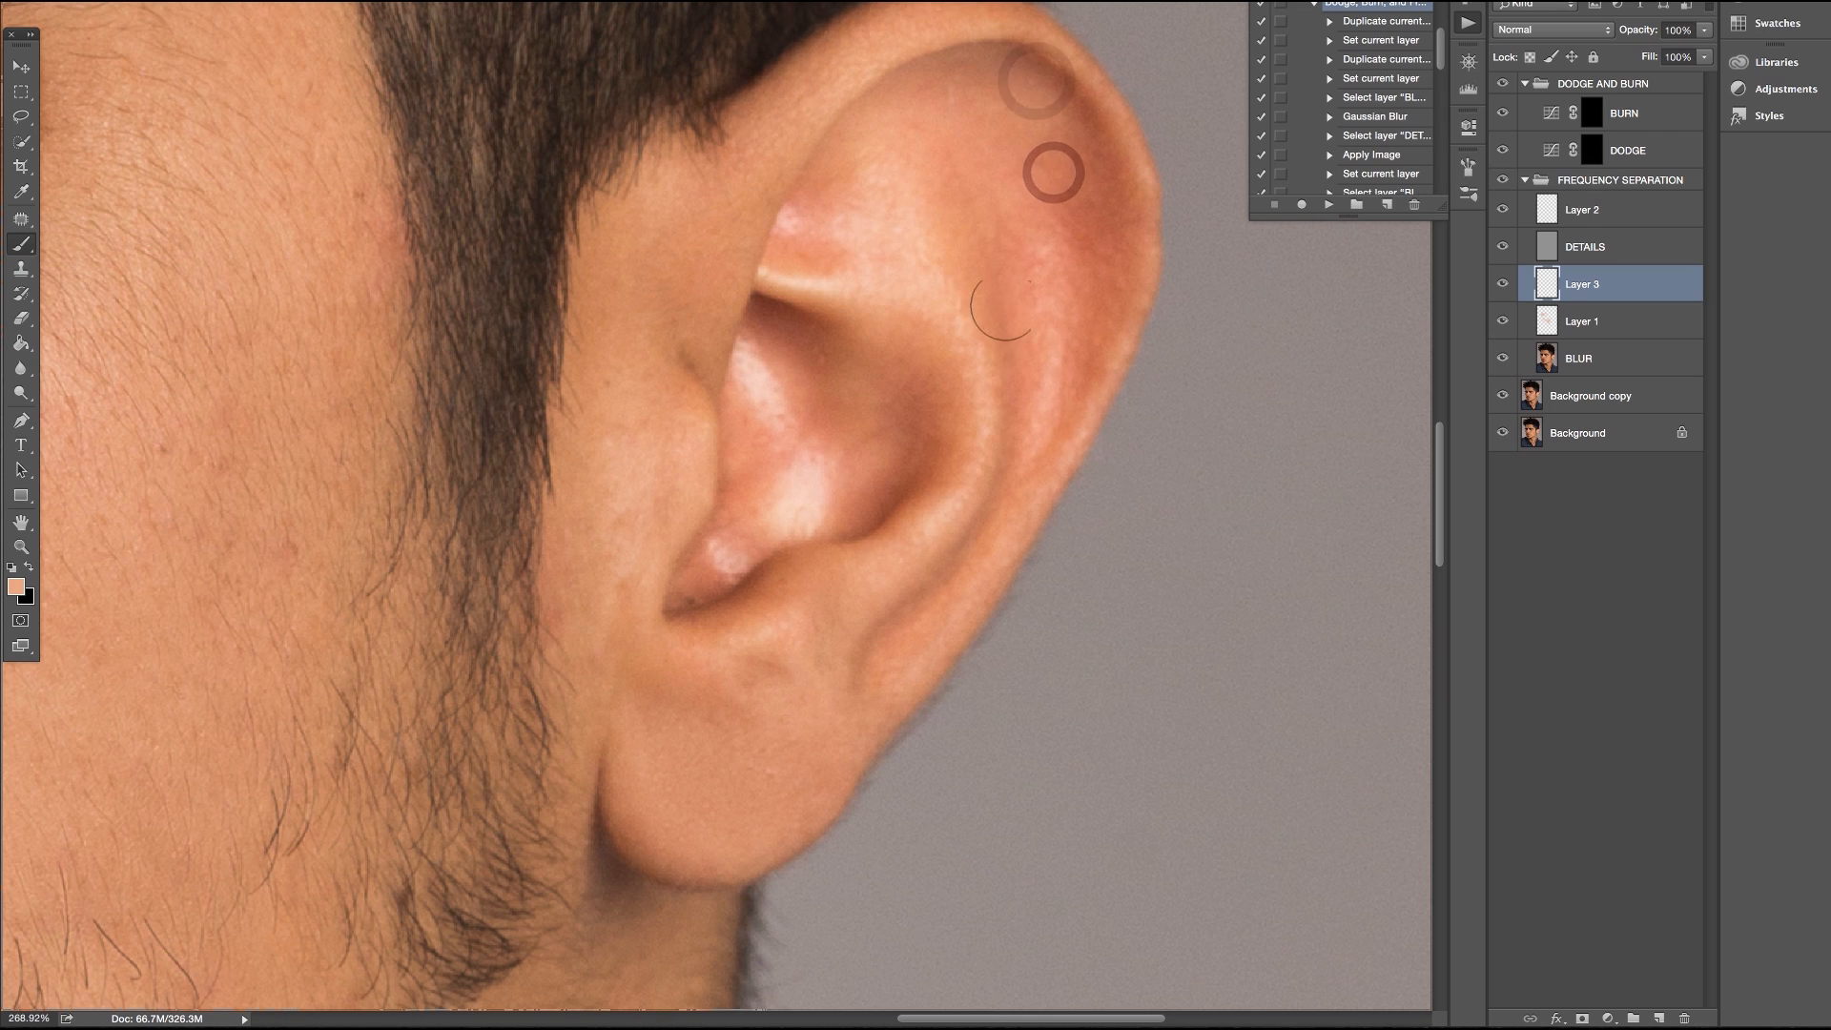
left_click(1076, 344)
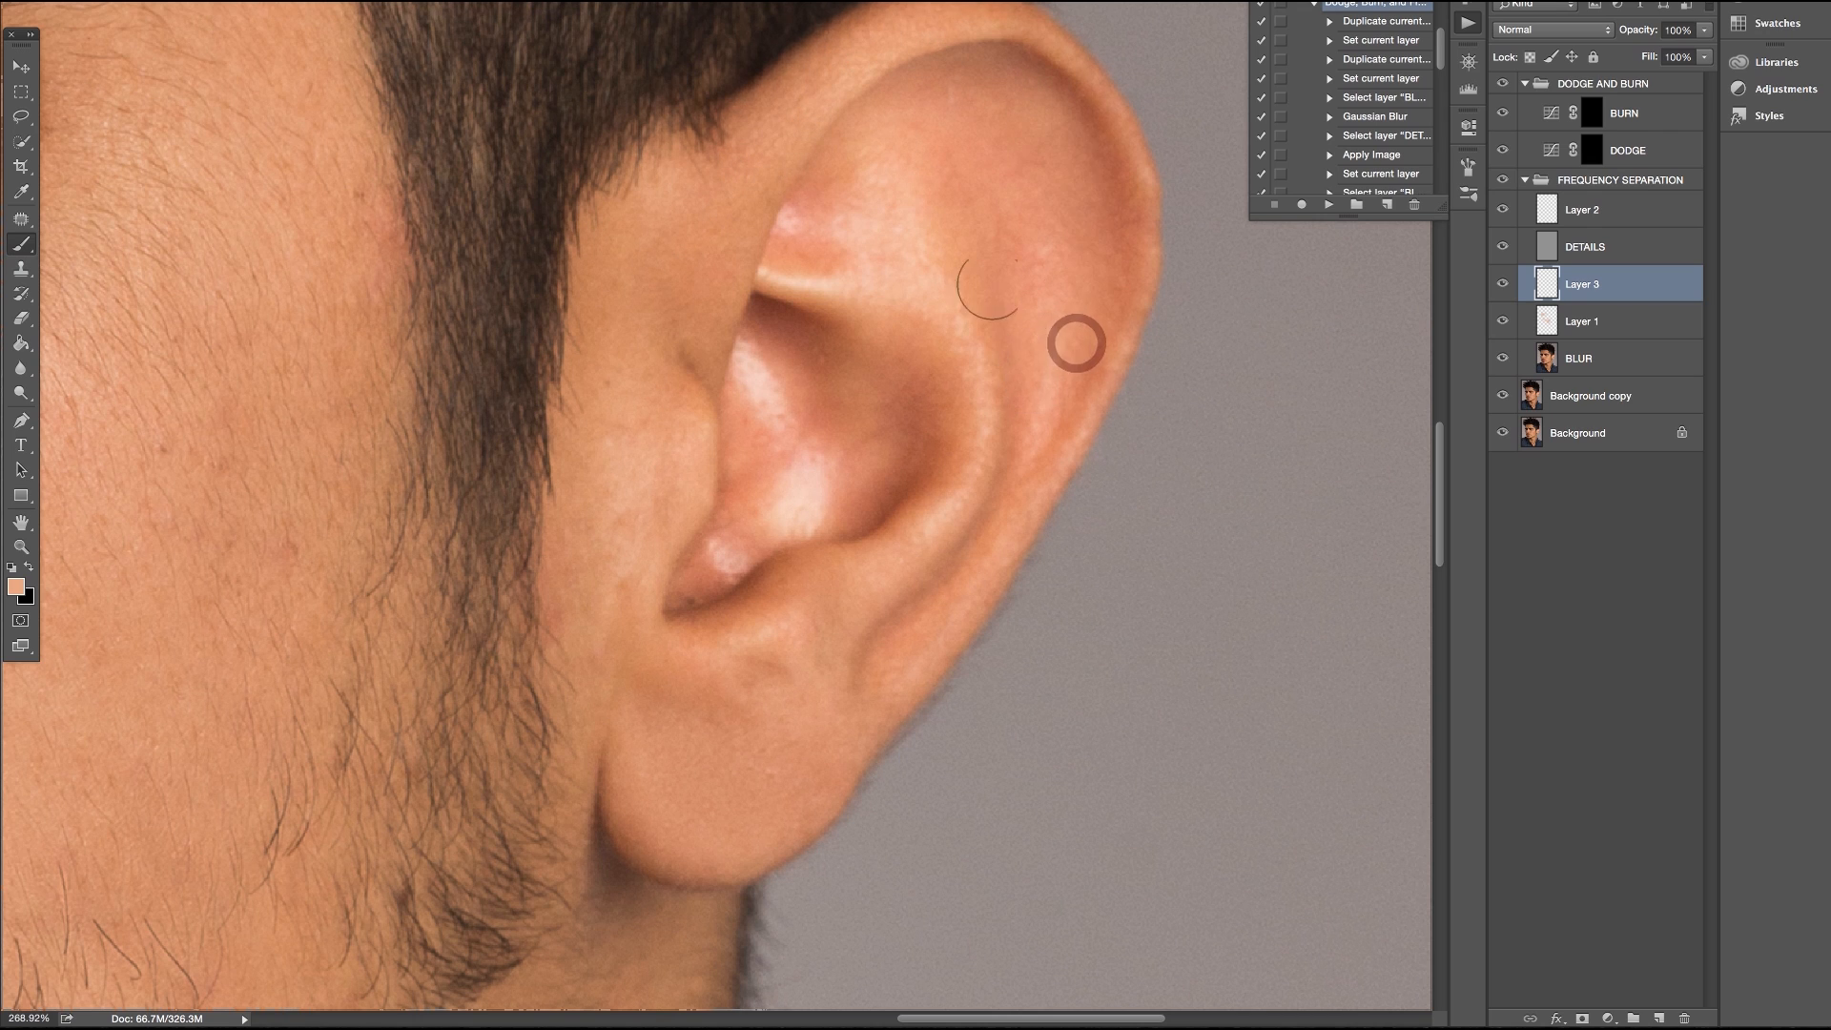
Paint the sampled skin tone over the reddish areas inside the ear, down to its lower notch
left_click_drag(795, 243, 941, 295)
left_click(760, 372)
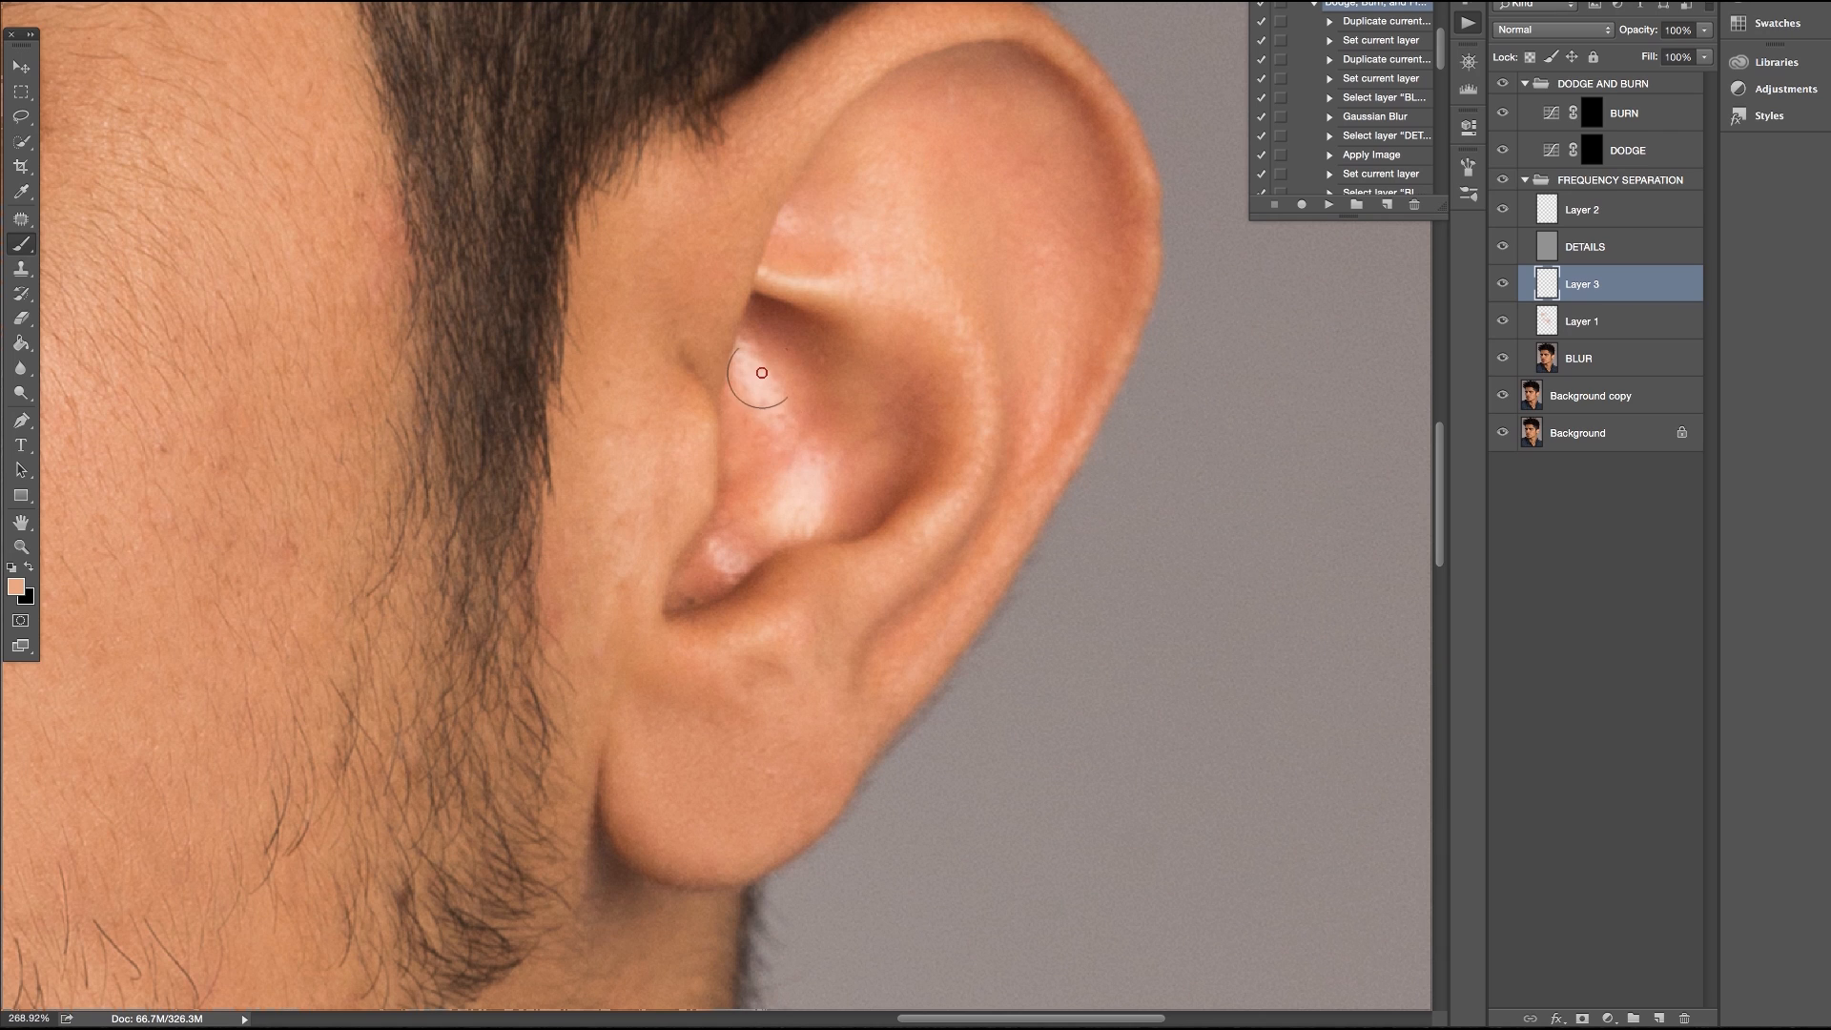
left_click(782, 417)
left_click(797, 481)
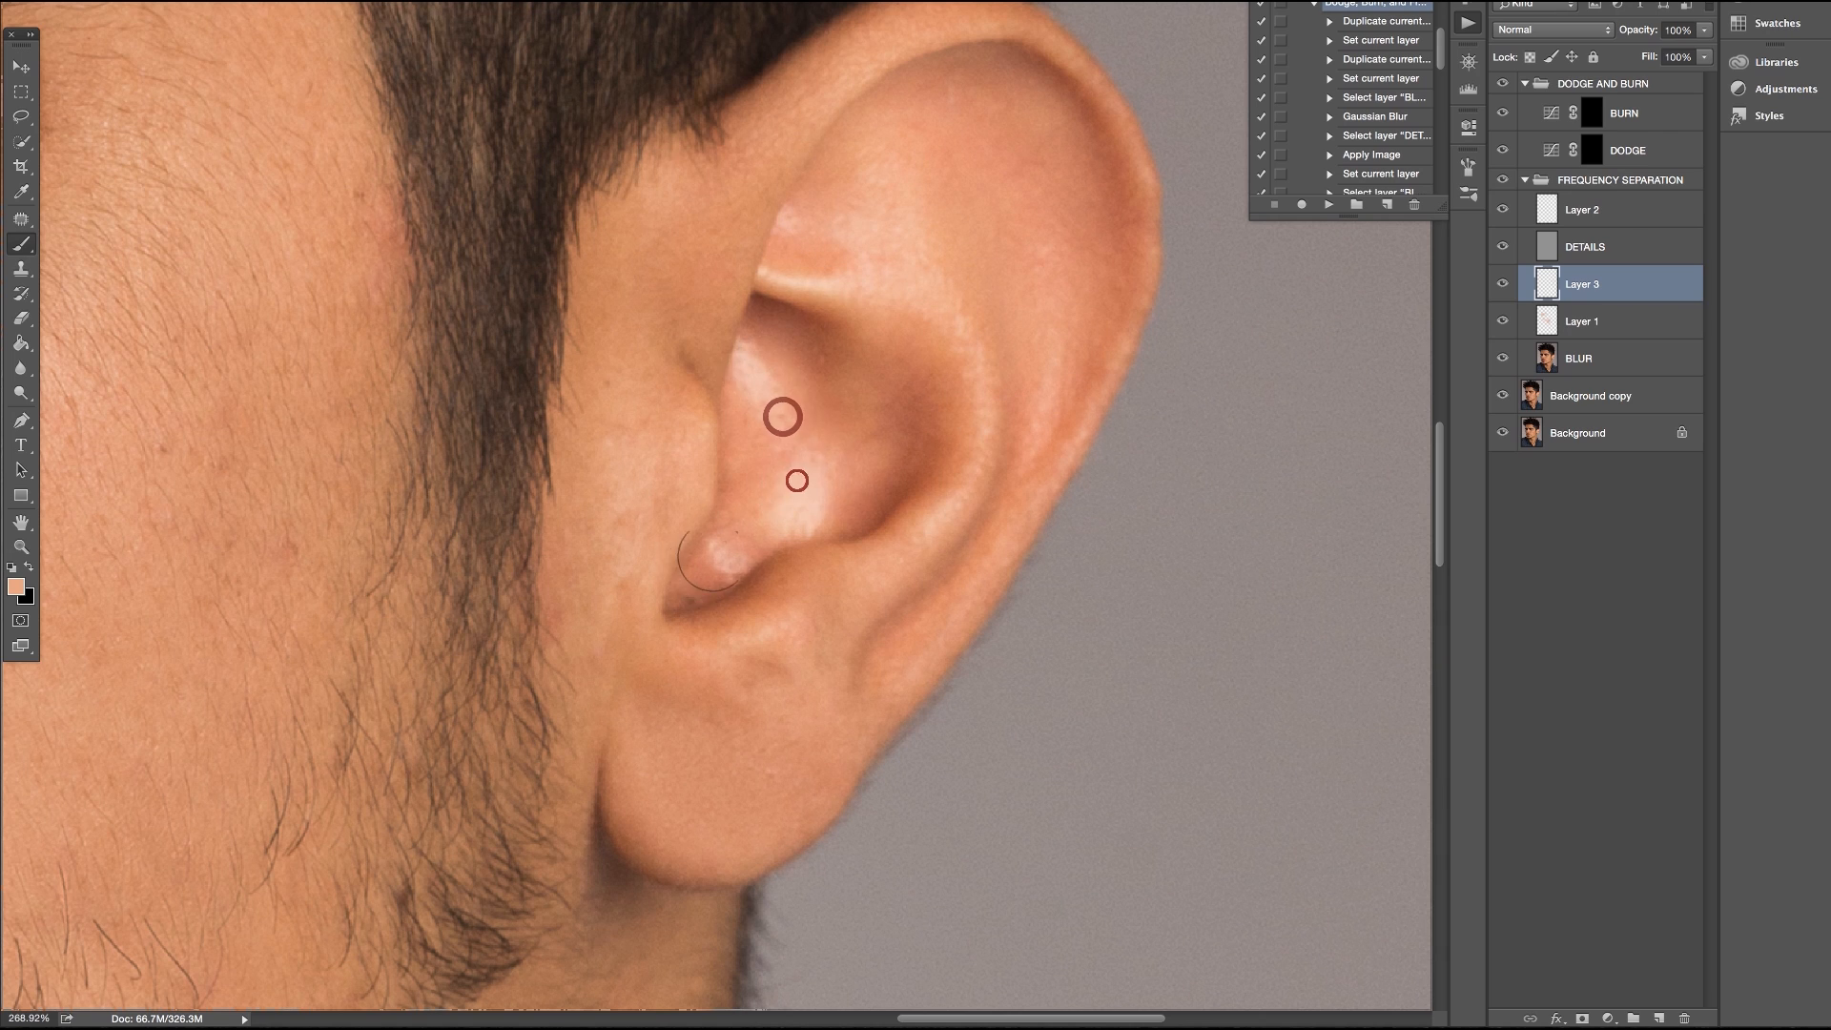
left_click(676, 610)
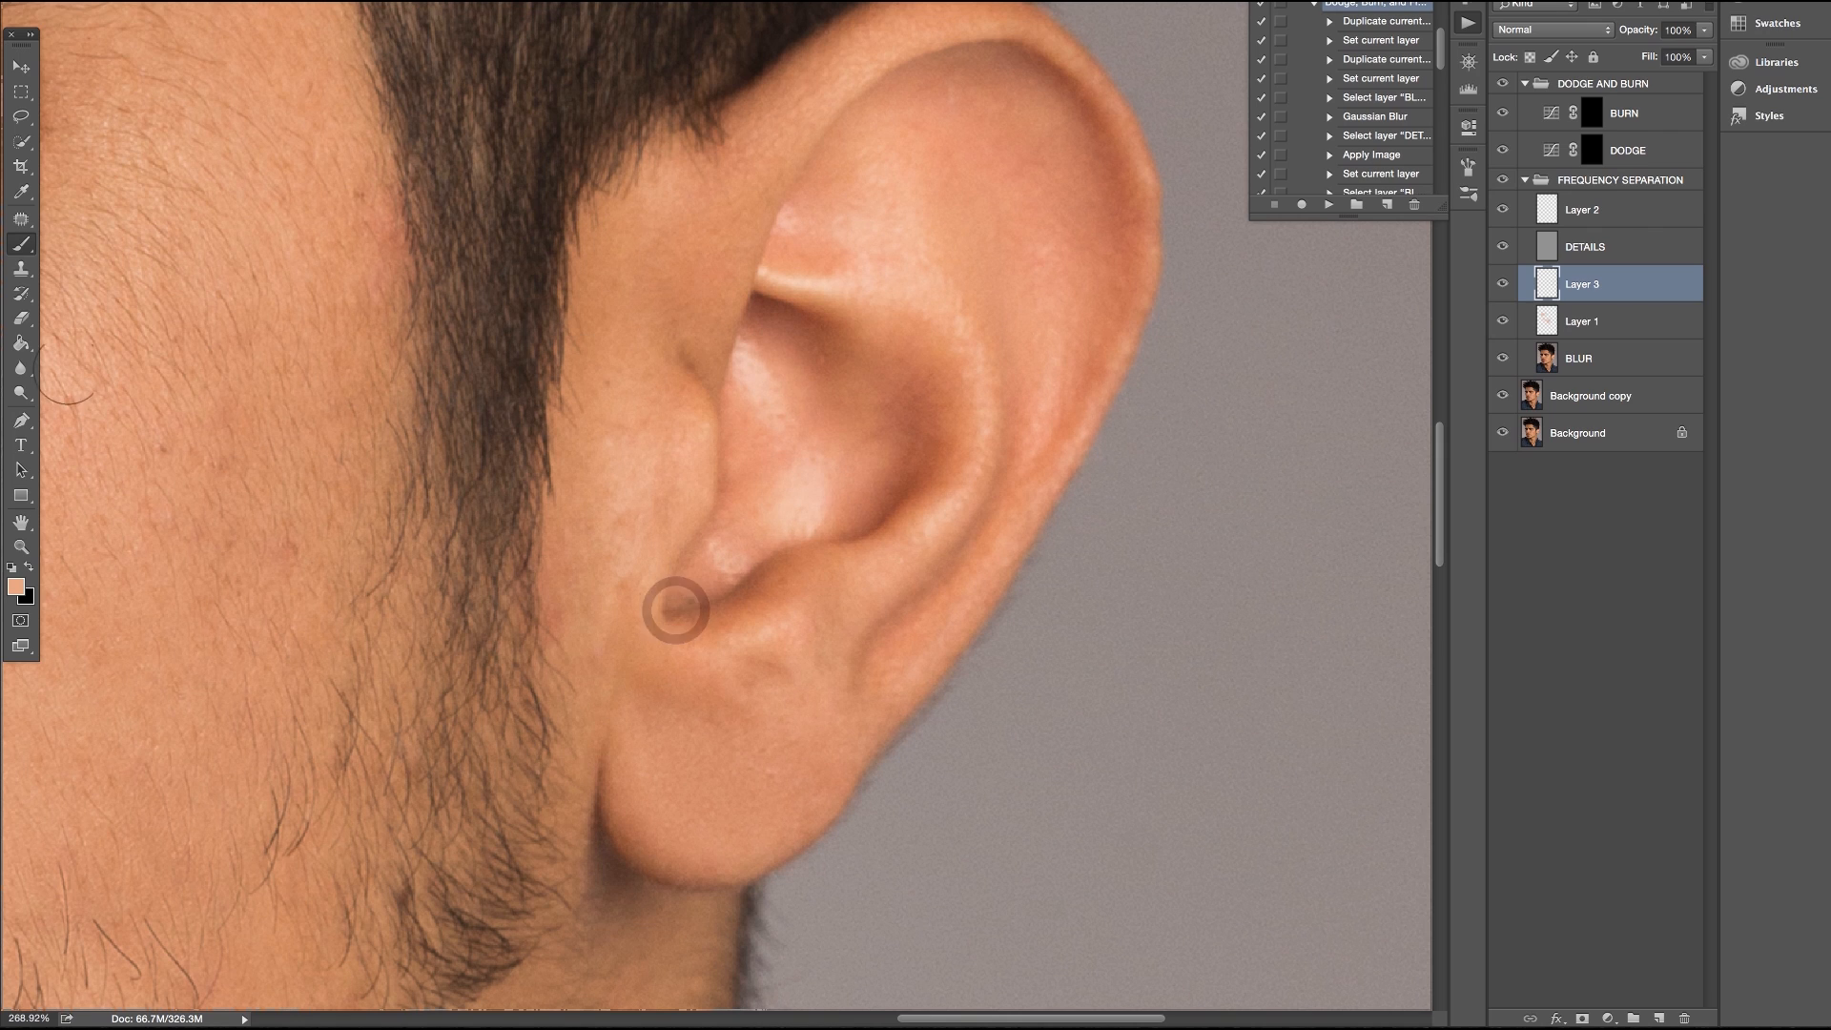
Patch the dark spot in the notch above the earlobe on both the BLUR and DETAILS layers
left_click(21, 221)
left_click(700, 597)
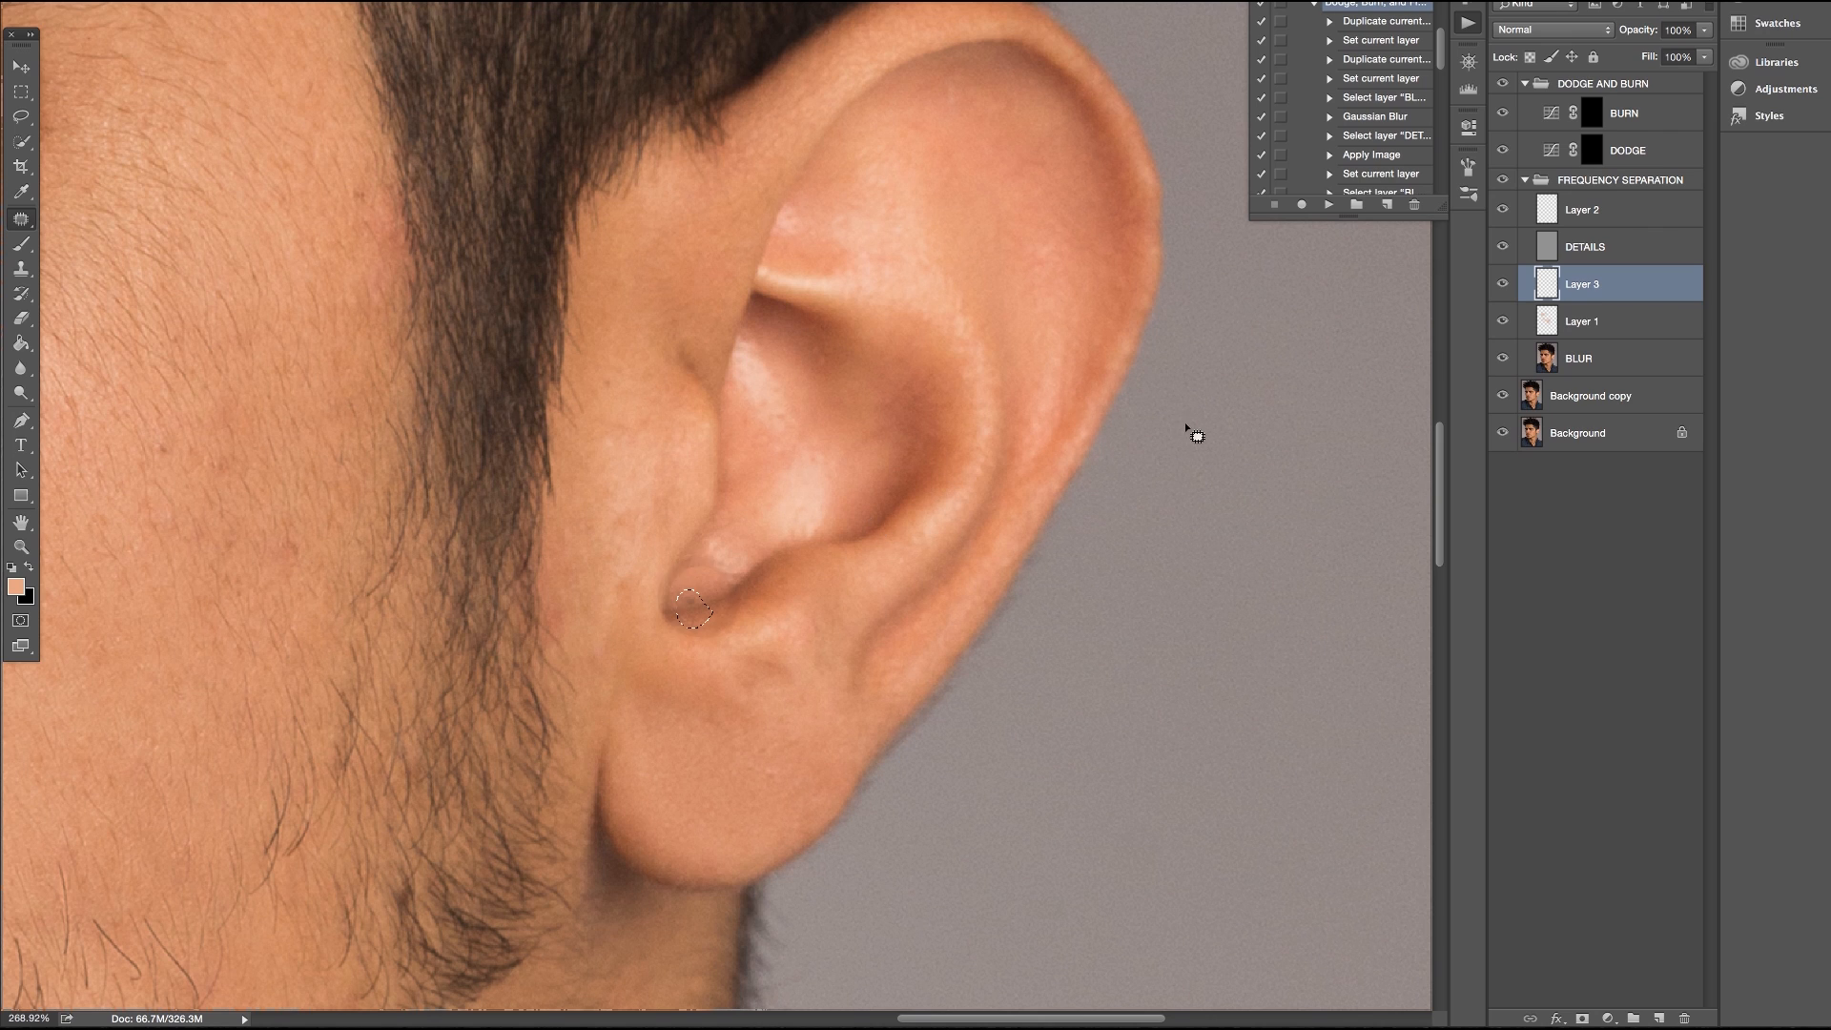
left_click(1579, 361)
mouse_move(699, 612)
left_mouse_down()
mouse_move(740, 595)
mouse_move(701, 616)
mouse_move(704, 599)
mouse_move(718, 609)
mouse_move(699, 631)
mouse_move(714, 630)
left_mouse_up()
left_click(789, 584)
left_click(723, 609)
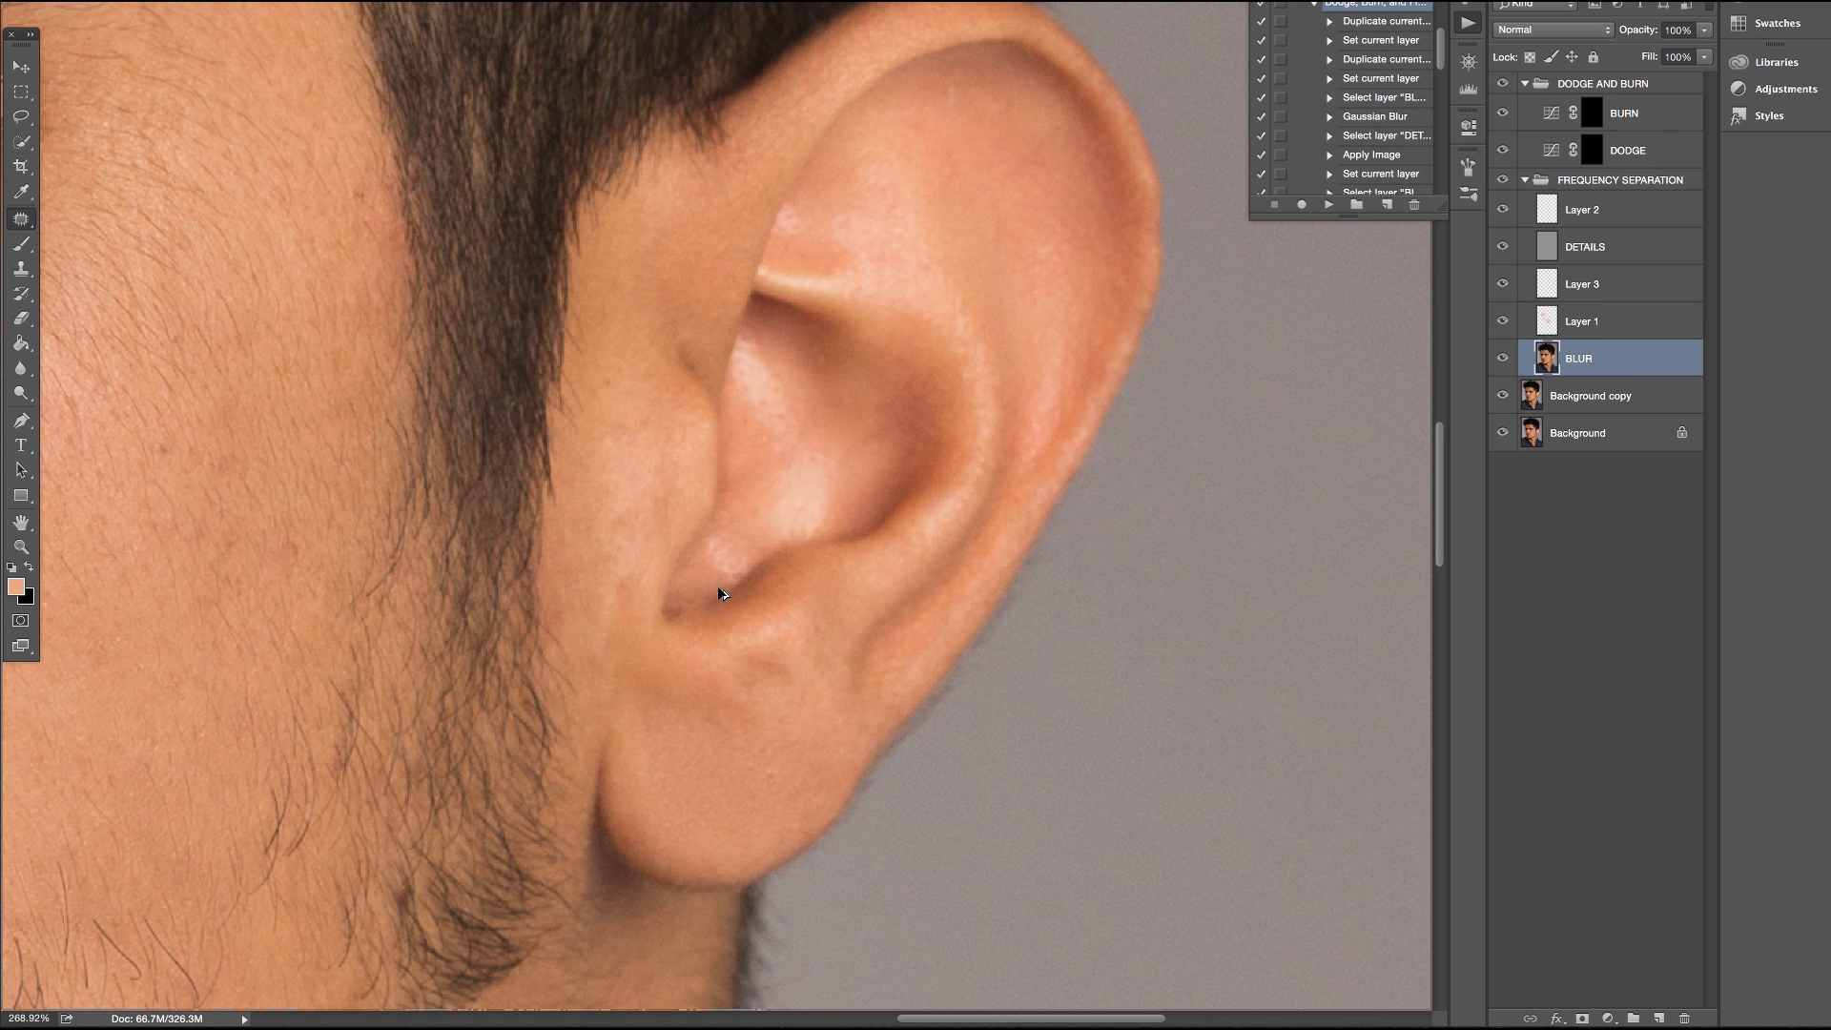
left_click_drag(697, 589, 704, 604)
left_click(1590, 247)
left_click_drag(694, 598, 709, 572)
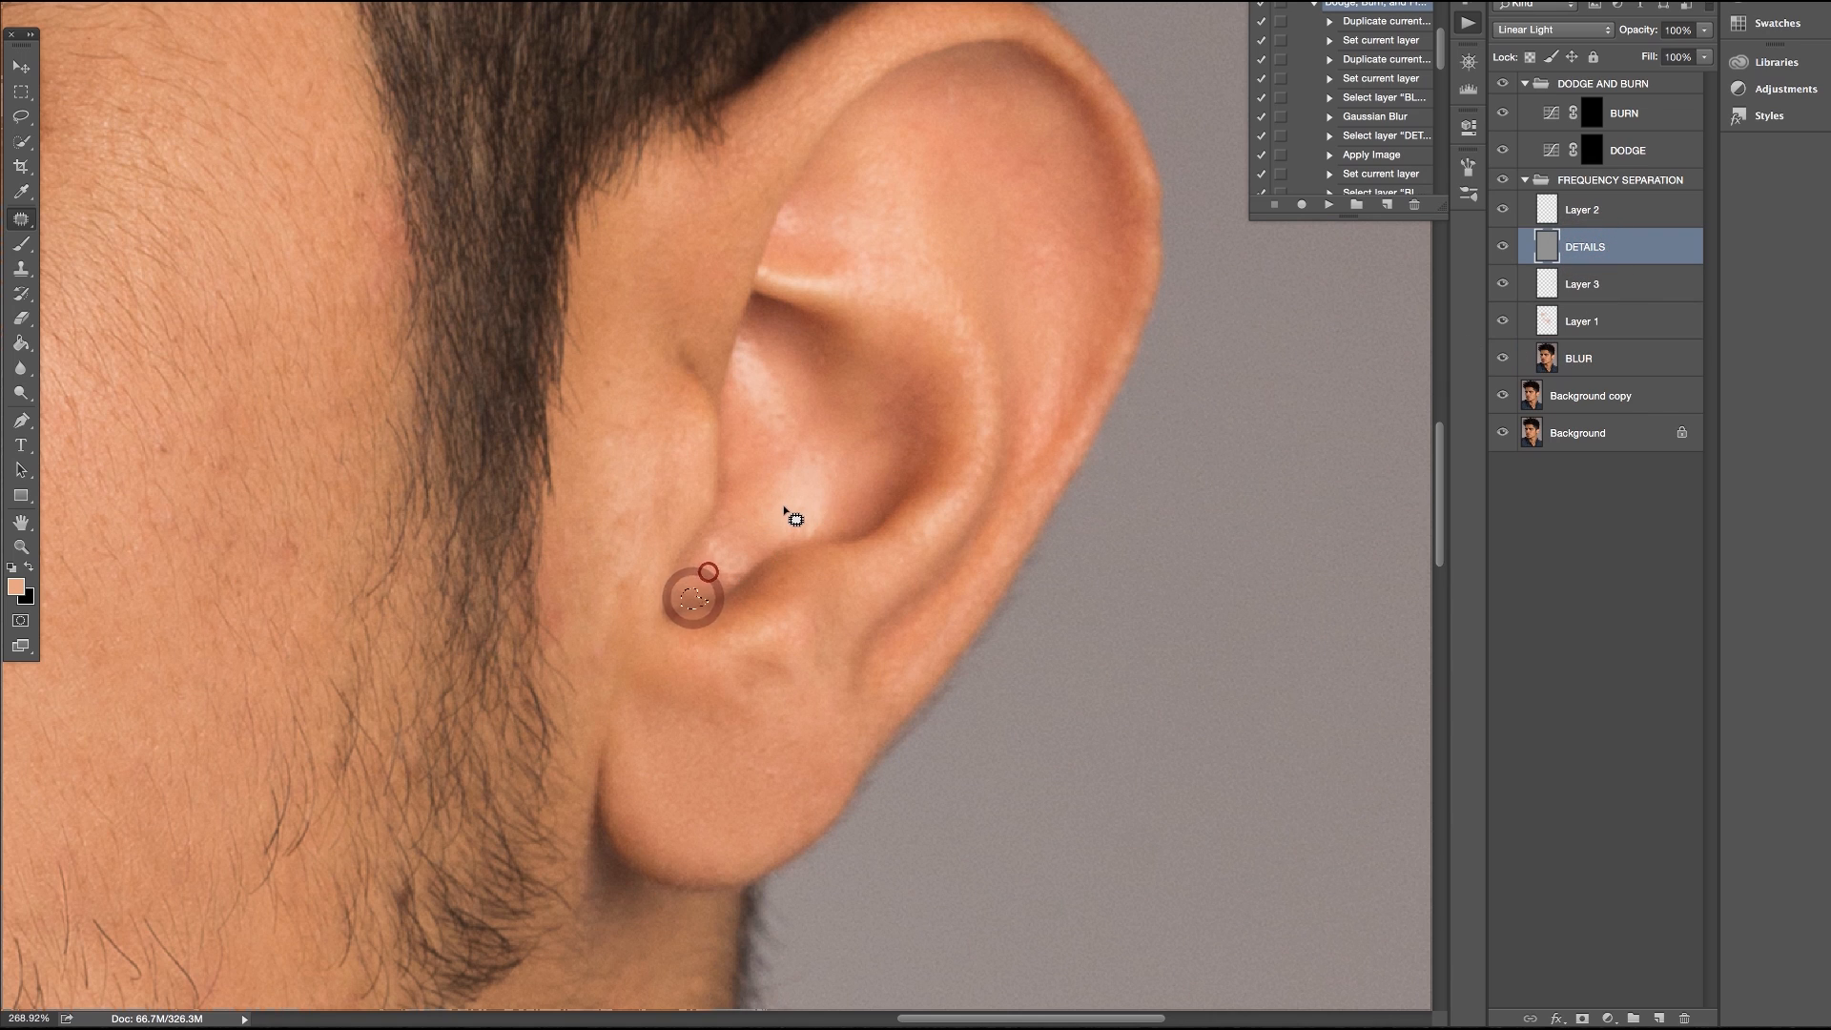
Compare the retouched portrait with the original Background layer by hiding and restoring the other layers
scroll(792, 504, "down", 4)
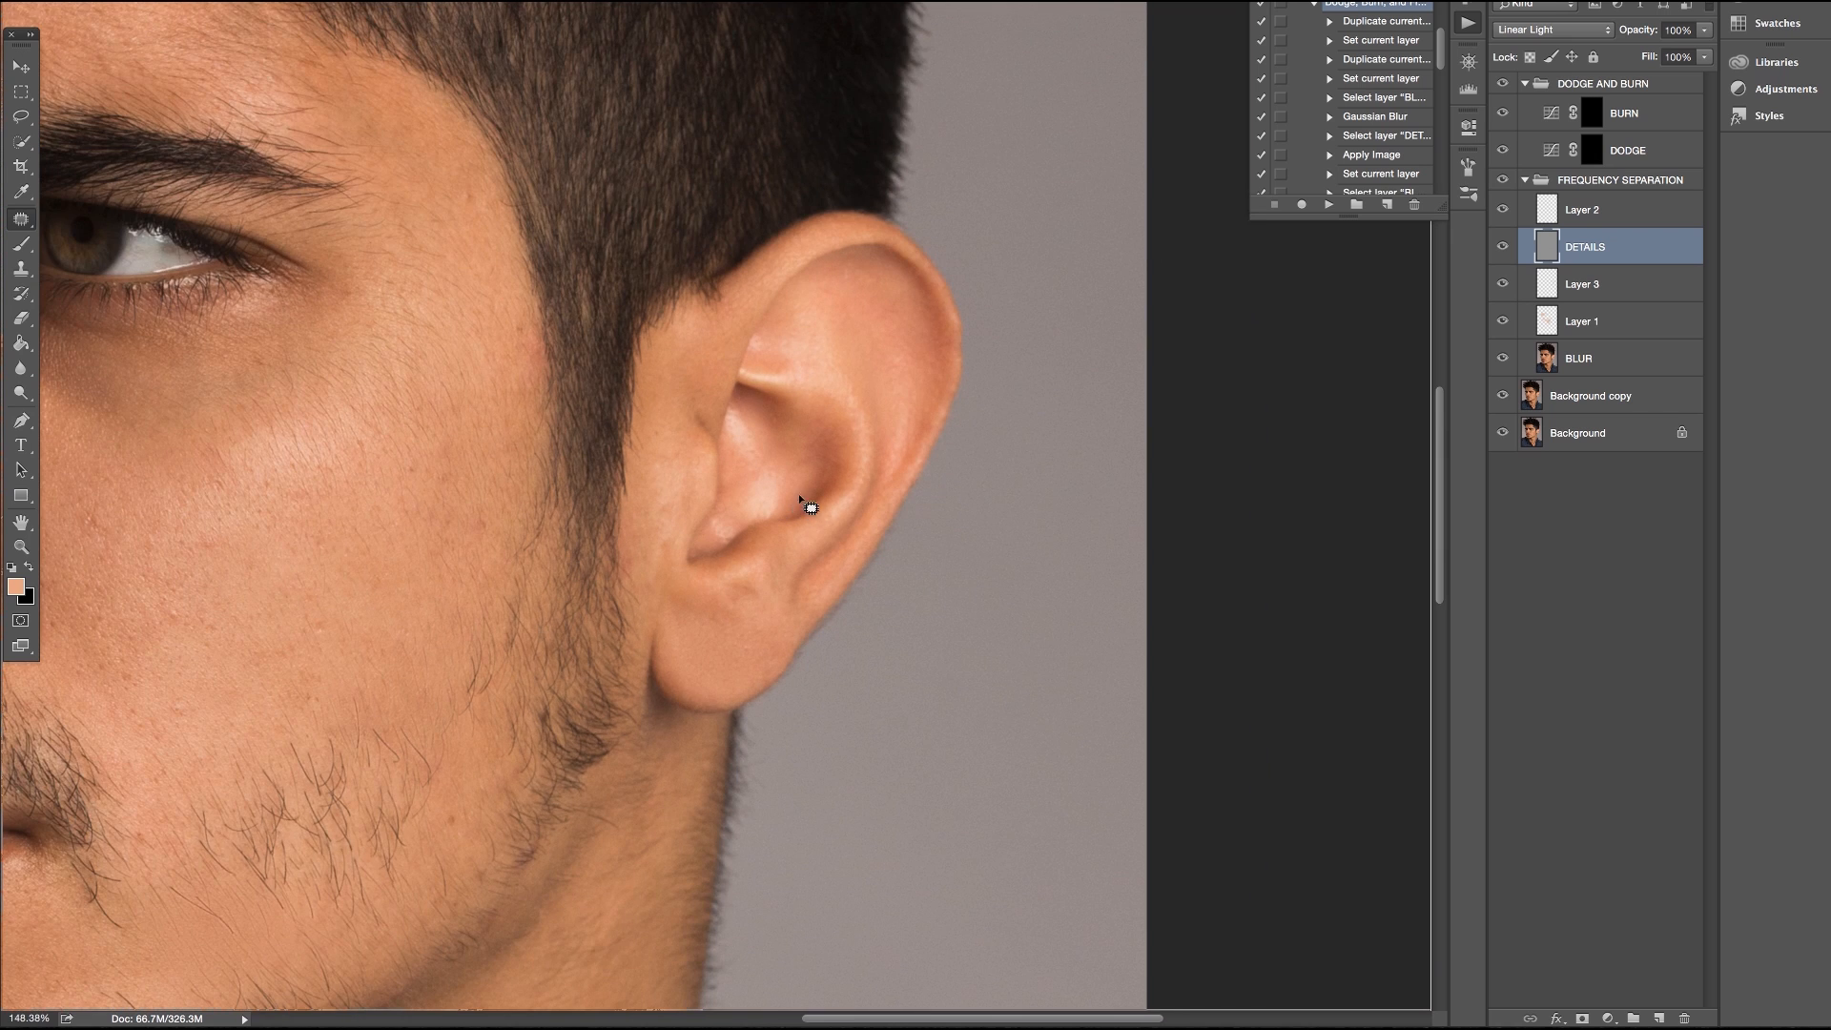
scroll(799, 496, "down", 4)
scroll(601, 505, "left", 10)
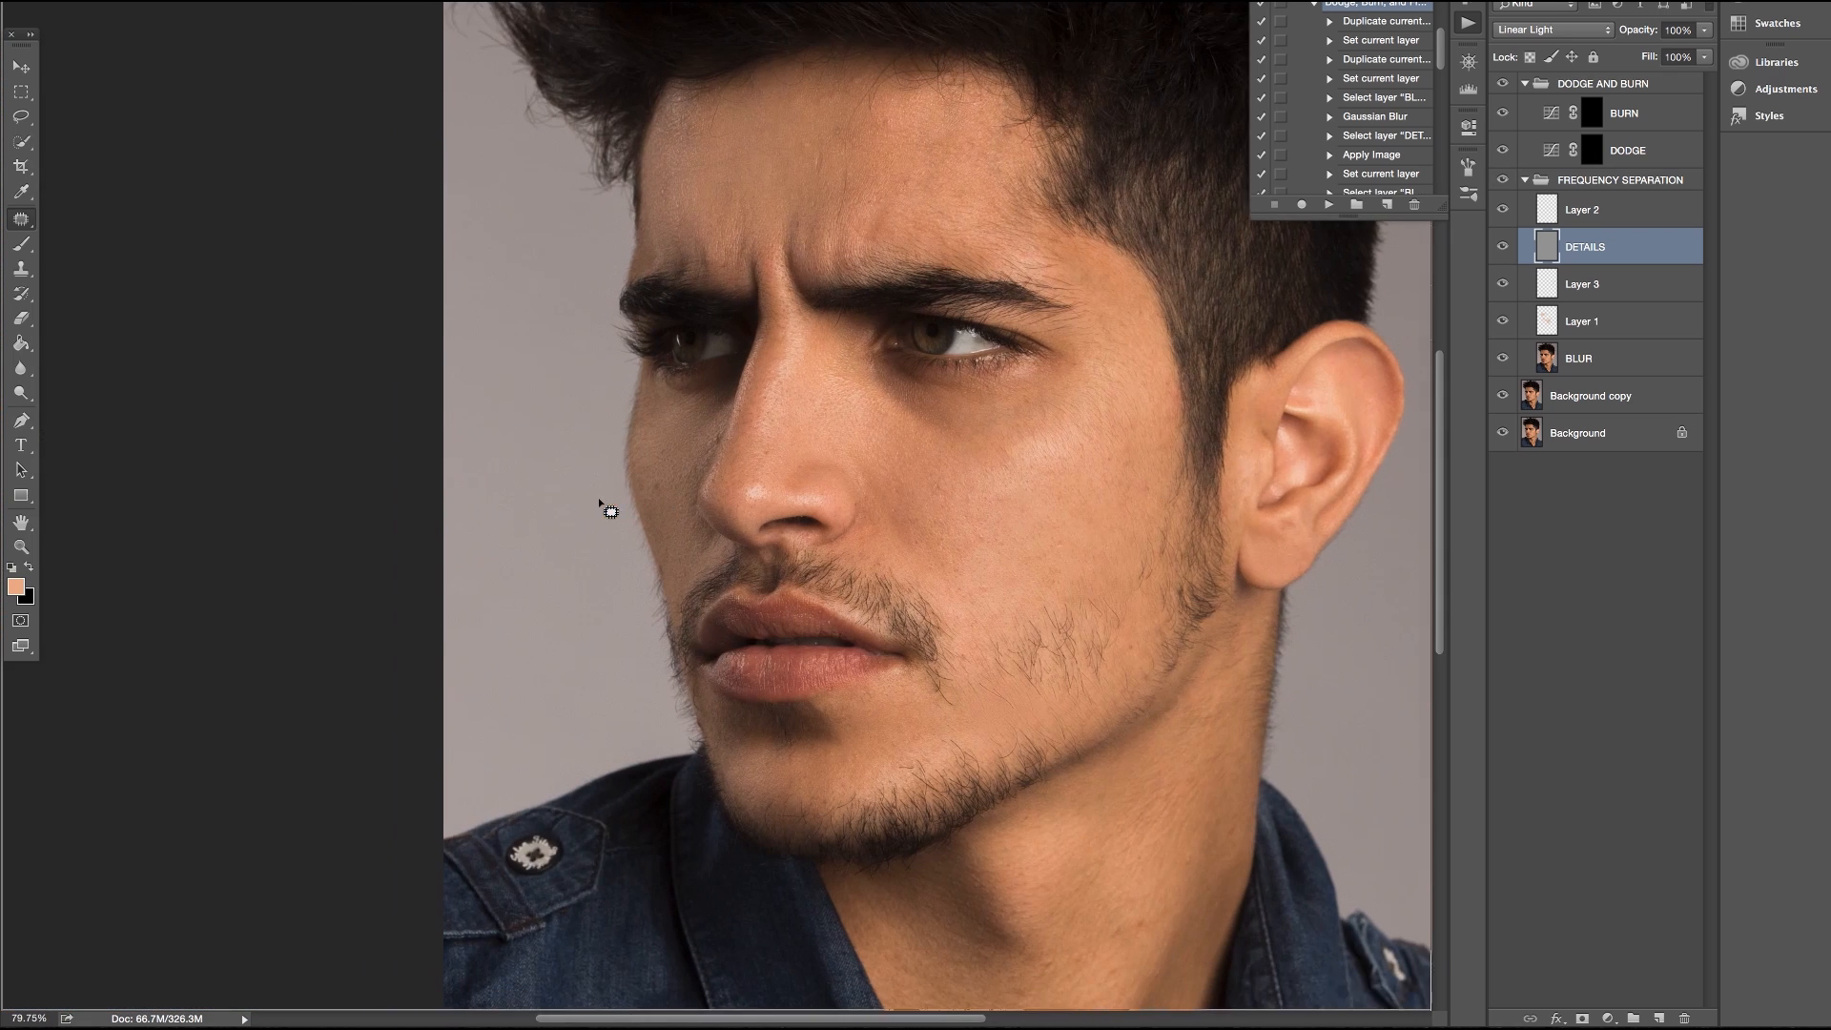
left_click(1505, 432, "alt")
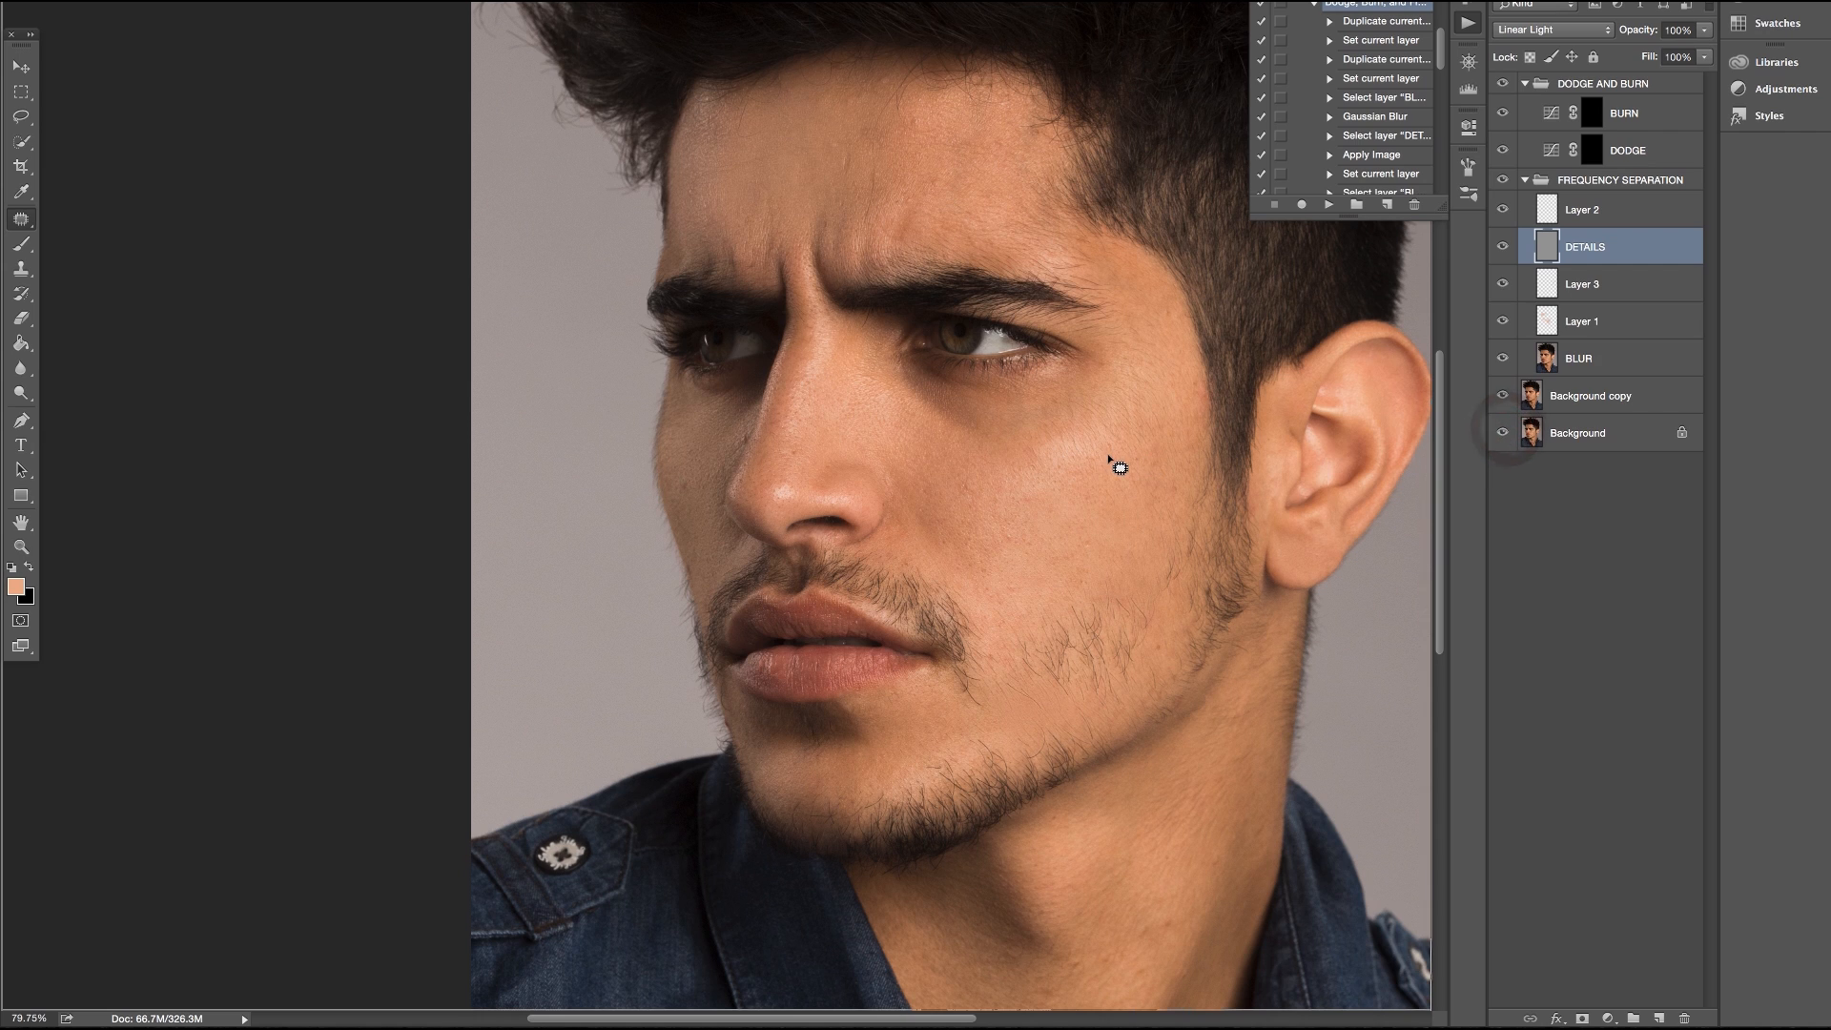
Patch the long stray hair on the forehead above the inner eyebrow on the DETAILS layer
scroll(1110, 460, "right", 4)
scroll(1110, 460, "up", 5)
scroll(1109, 460, "up", 3)
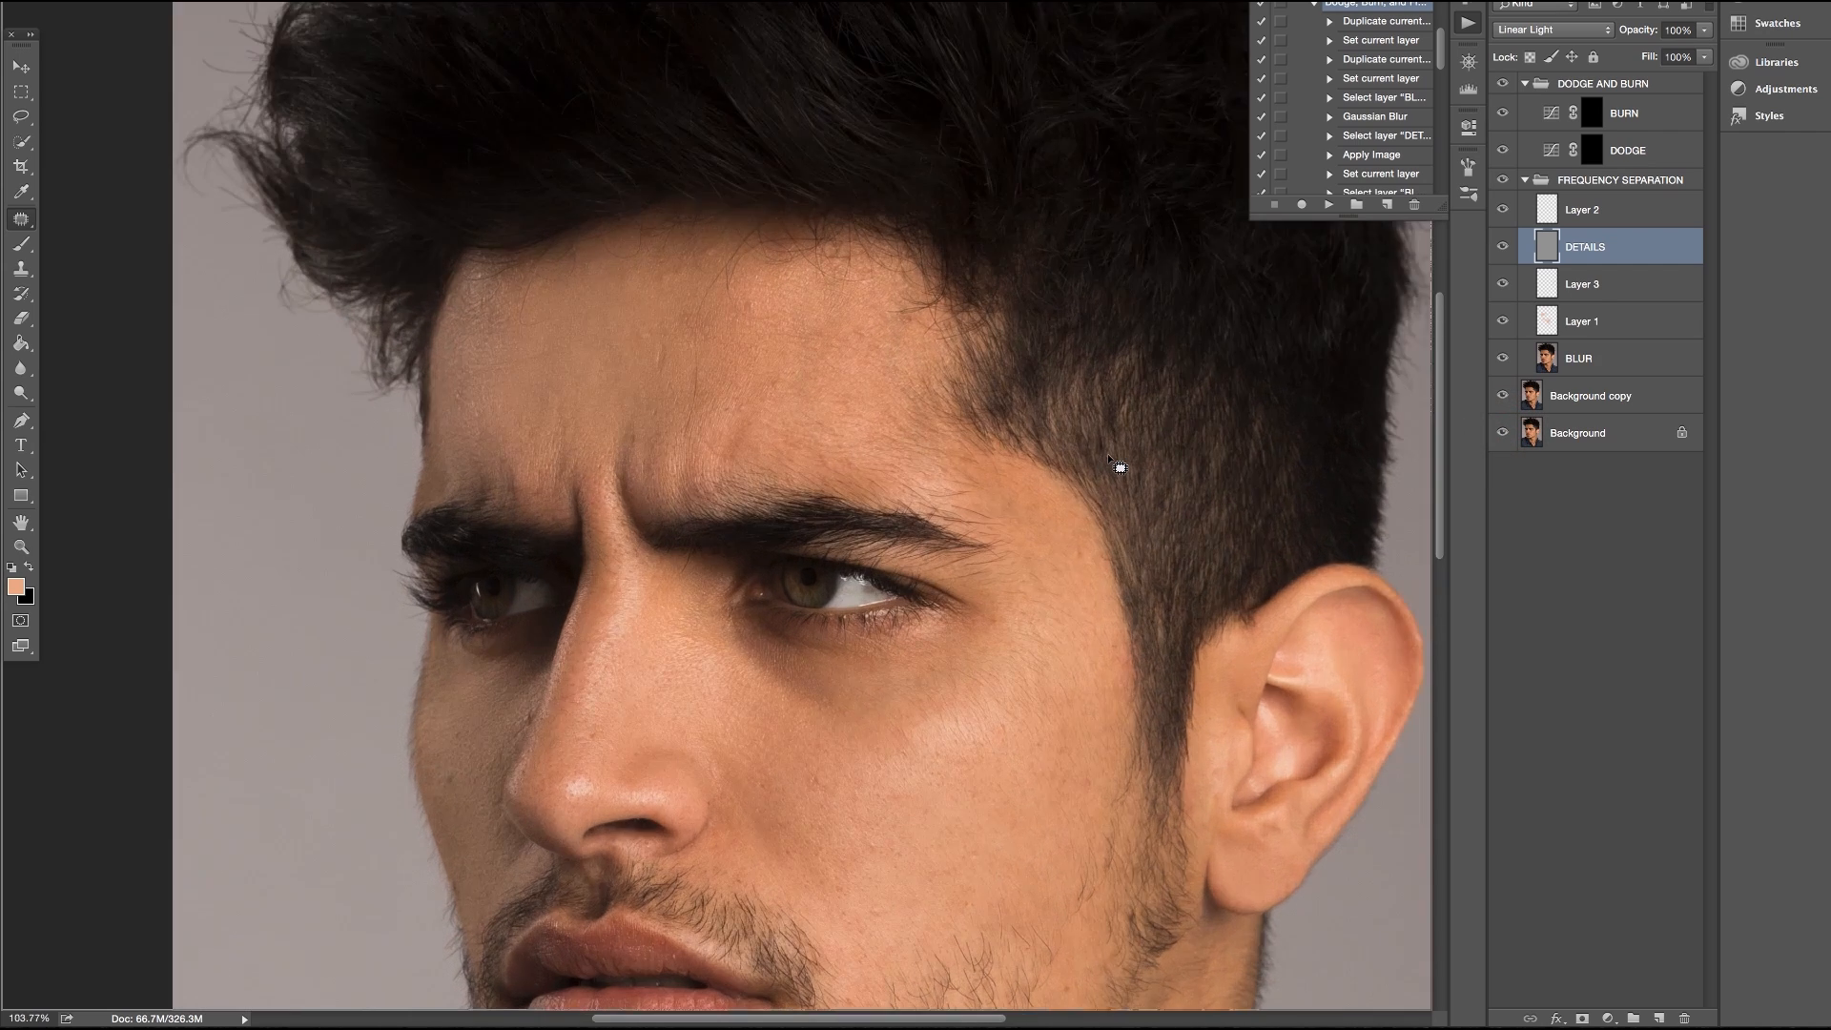
scroll(1109, 460, "up", 5)
scroll(1109, 459, "up", 3)
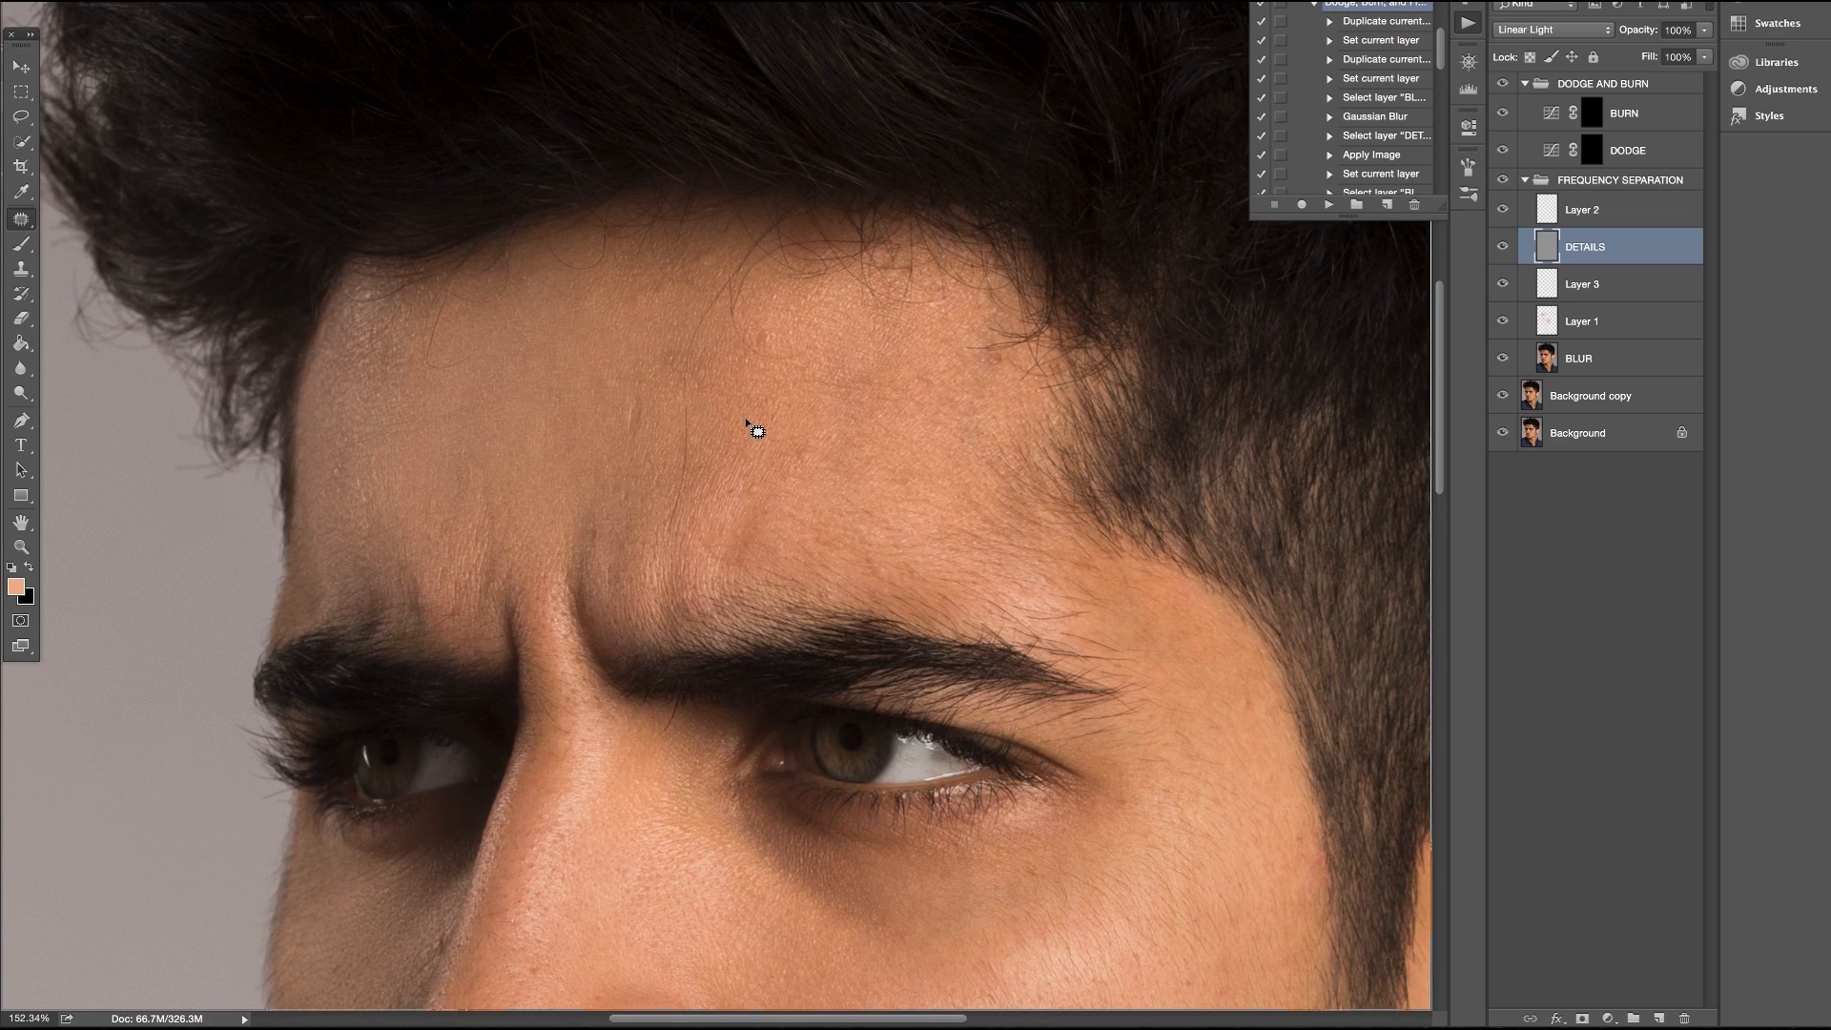
scroll(728, 386, "up", 6)
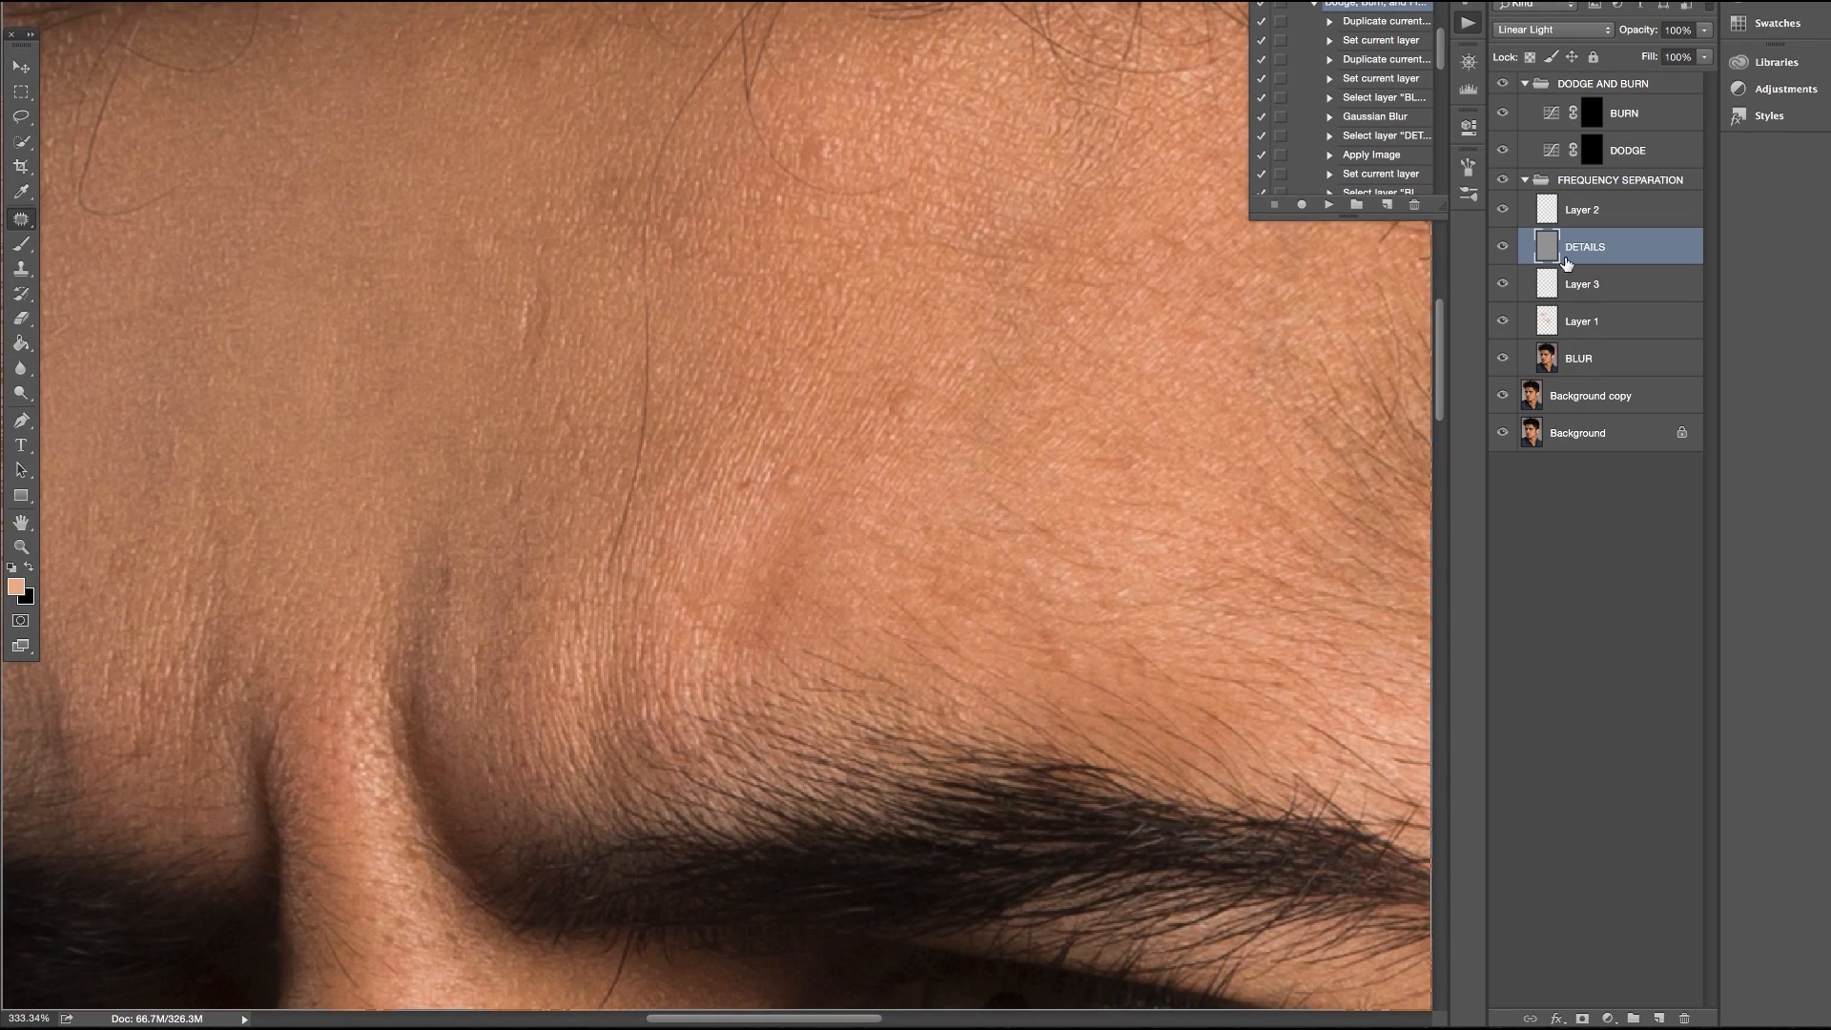
mouse_move(580, 563)
left_mouse_down()
mouse_move(647, 541)
mouse_move(670, 344)
mouse_move(669, 362)
mouse_move(711, 363)
left_mouse_up()
left_click(752, 341)
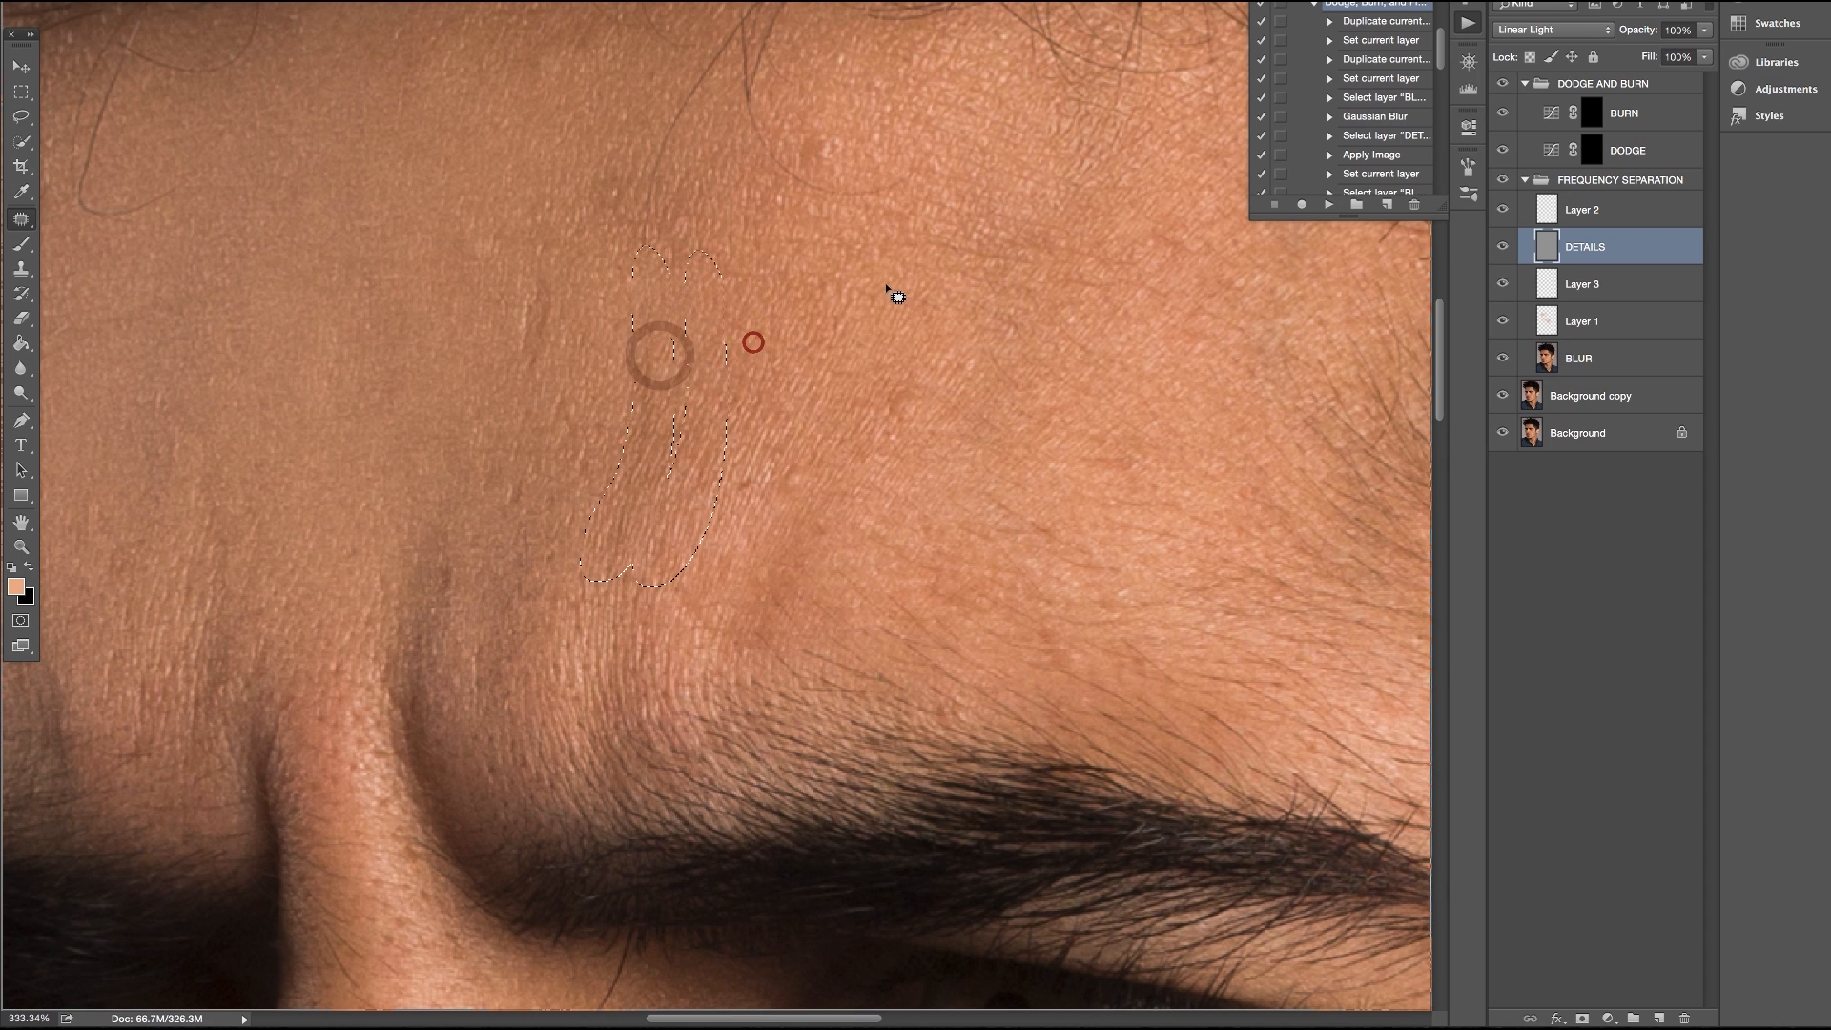
Patch the leftover hair shadow on the BLUR layer and the remaining hair marks higher on the forehead on DETAILS
left_click(1587, 369)
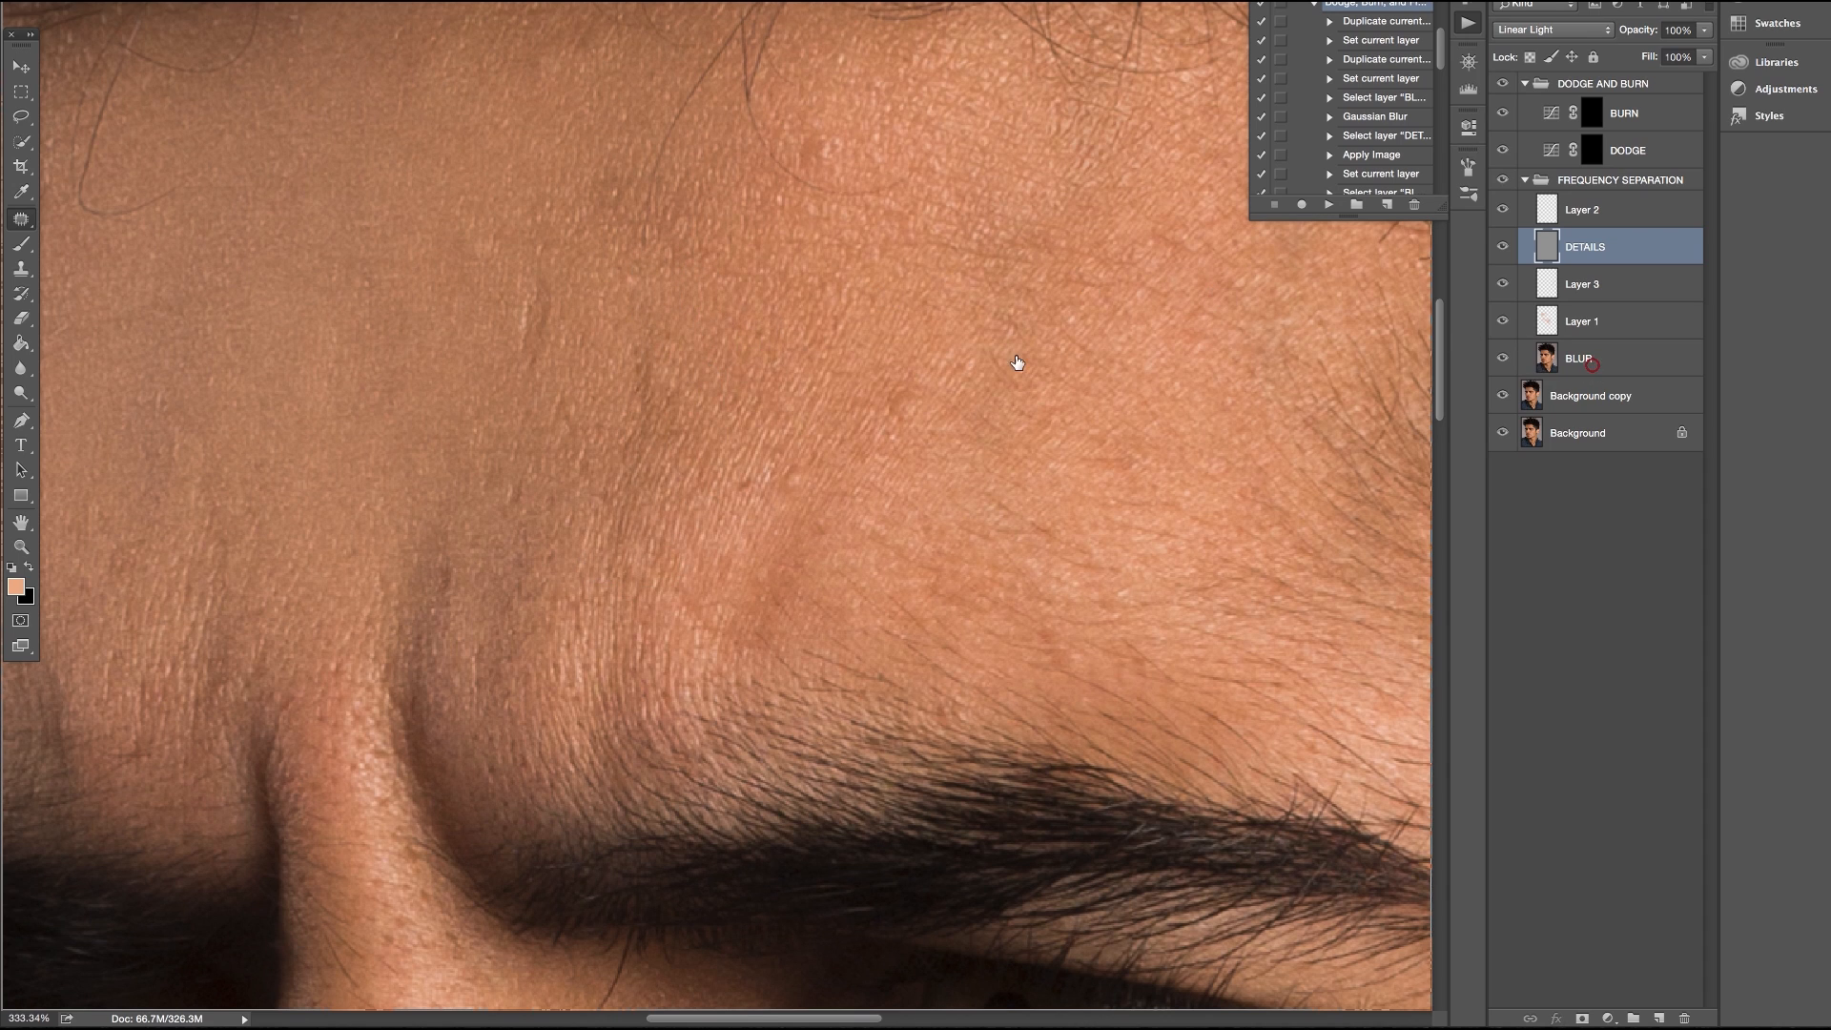
mouse_move(670, 343)
left_mouse_down()
mouse_move(607, 577)
mouse_move(712, 433)
mouse_move(761, 401)
left_mouse_up()
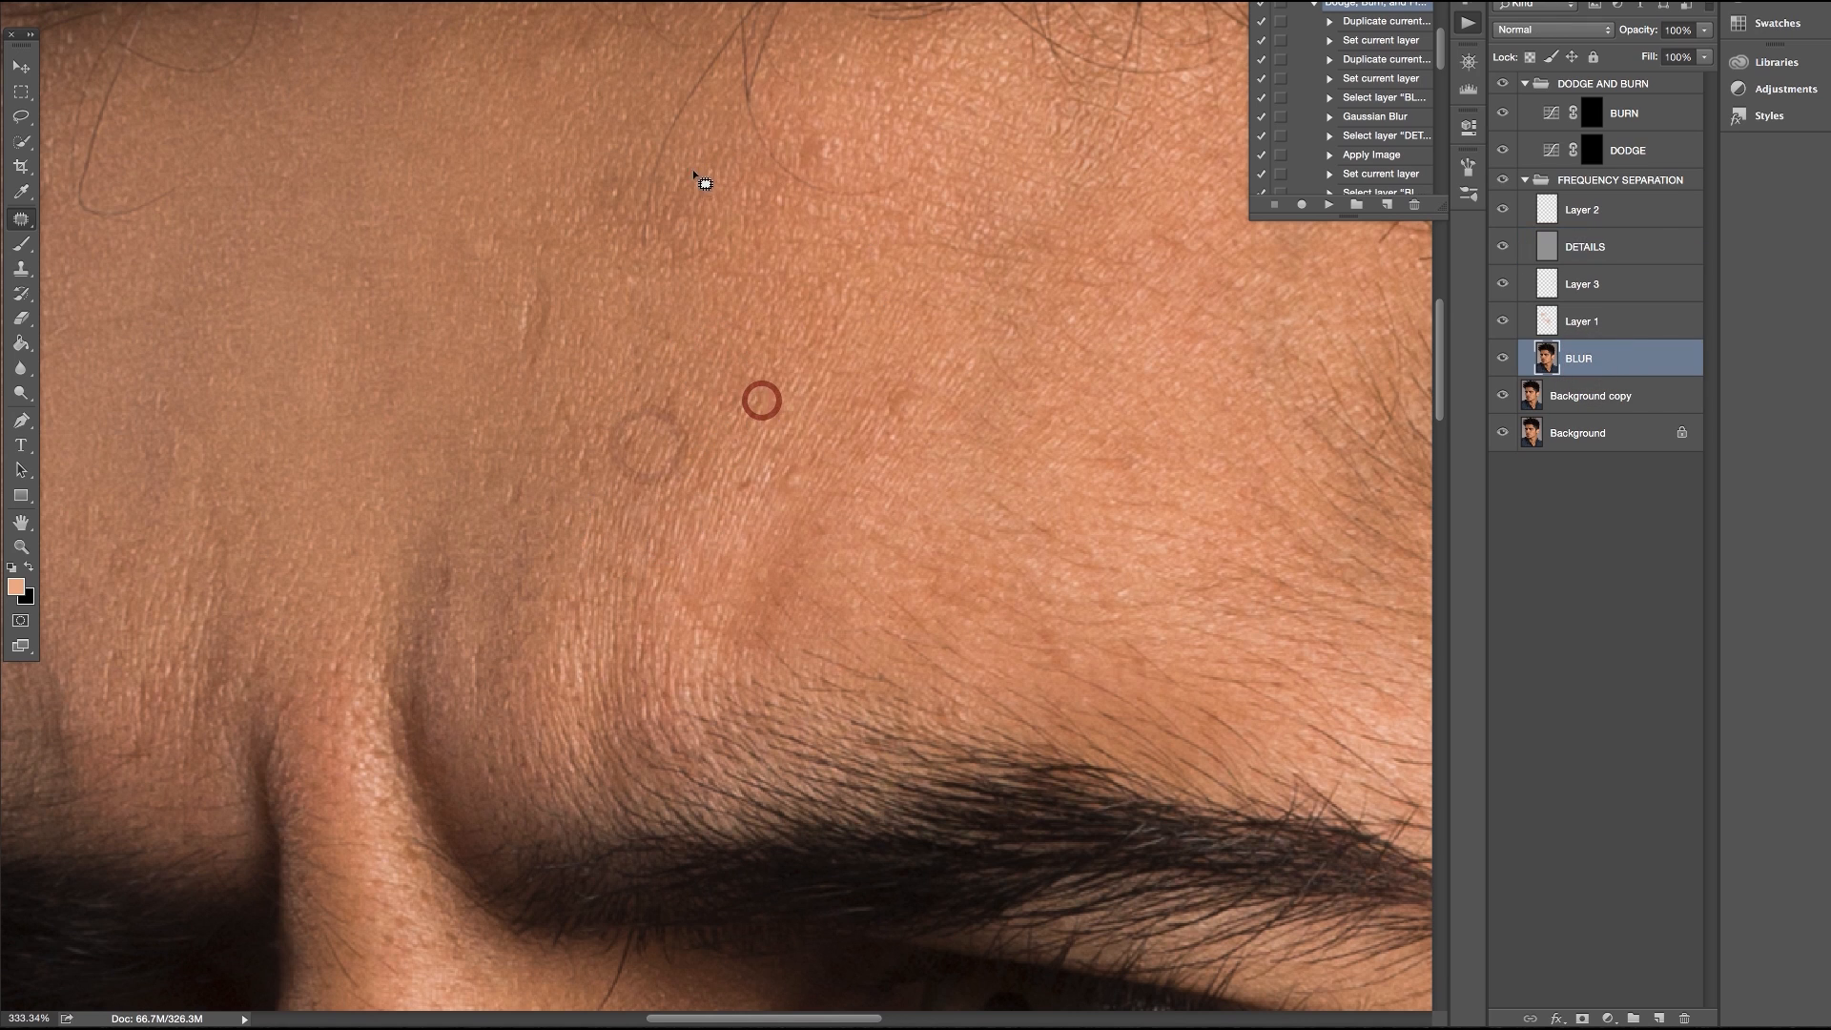
mouse_move(683, 146)
left_mouse_down()
mouse_move(635, 170)
mouse_move(650, 275)
mouse_move(676, 221)
mouse_move(662, 196)
mouse_move(726, 236)
left_mouse_up()
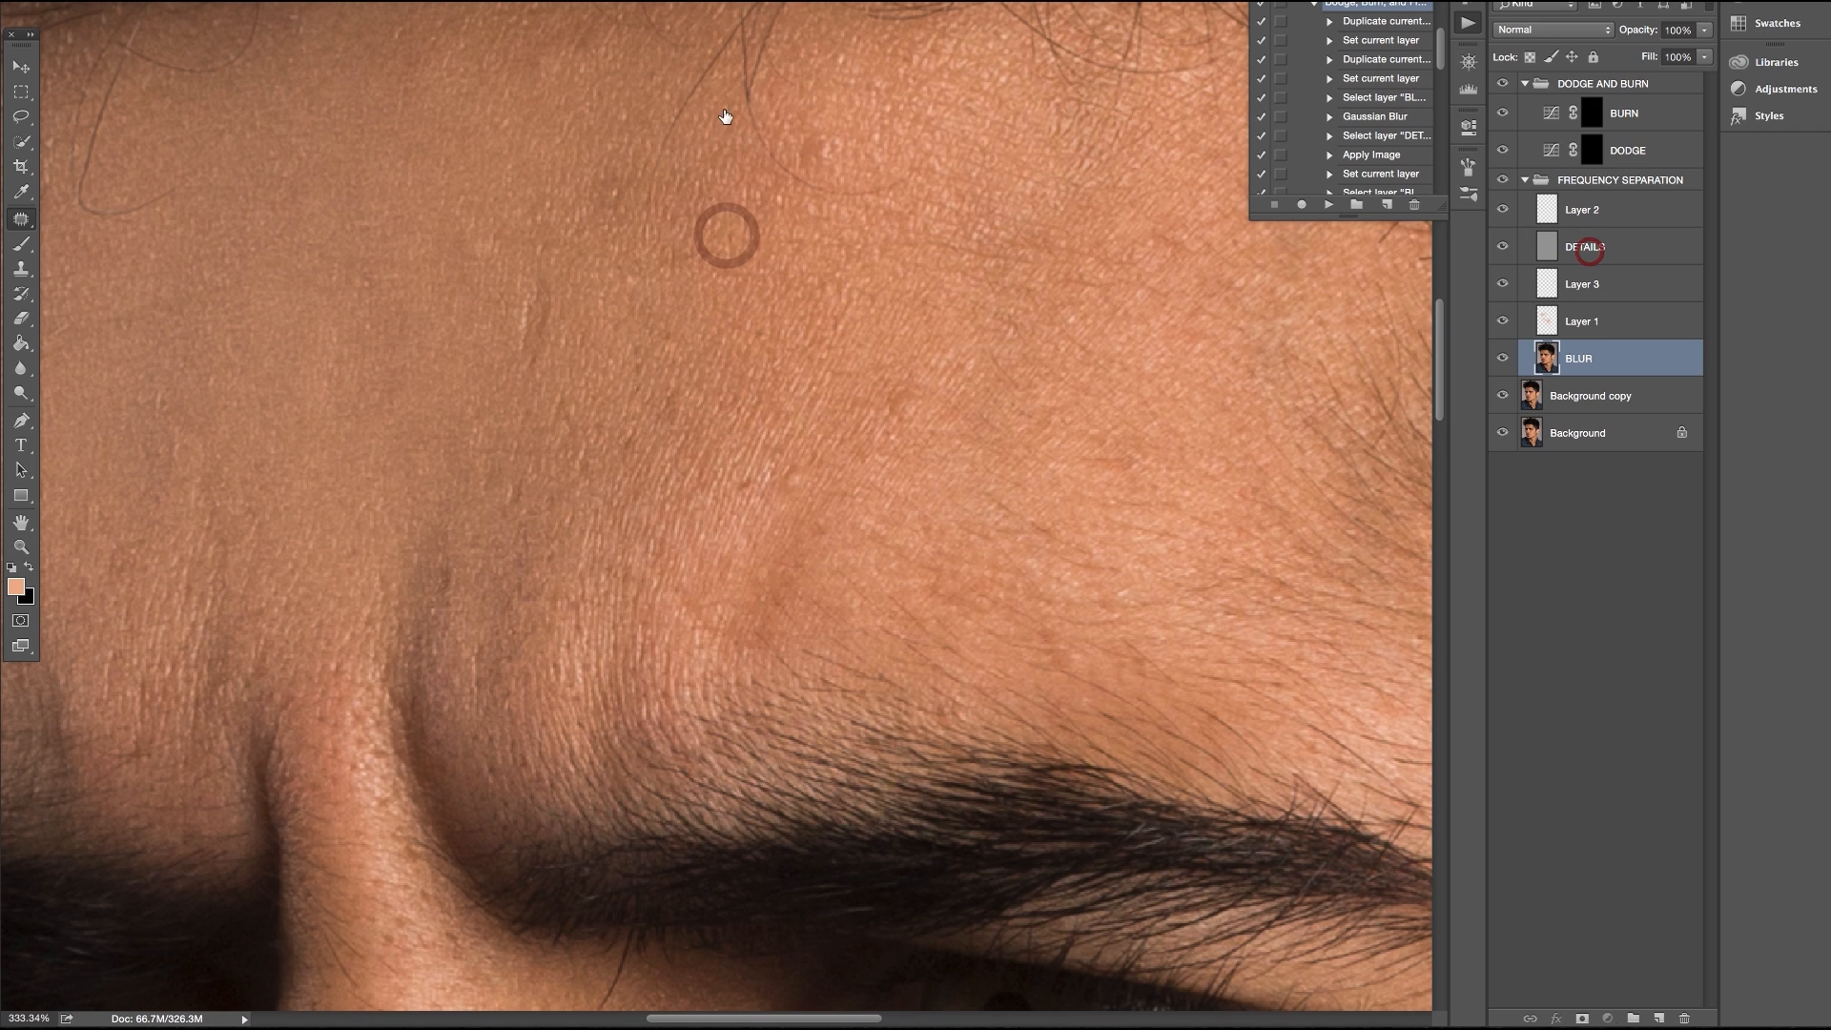
left_click(1583, 247)
mouse_move(699, 126)
left_mouse_down()
mouse_move(683, 255)
mouse_move(693, 220)
mouse_move(715, 229)
mouse_move(631, 189)
mouse_move(662, 261)
mouse_move(660, 195)
mouse_move(658, 225)
mouse_move(711, 218)
left_mouse_up()
left_click(745, 211)
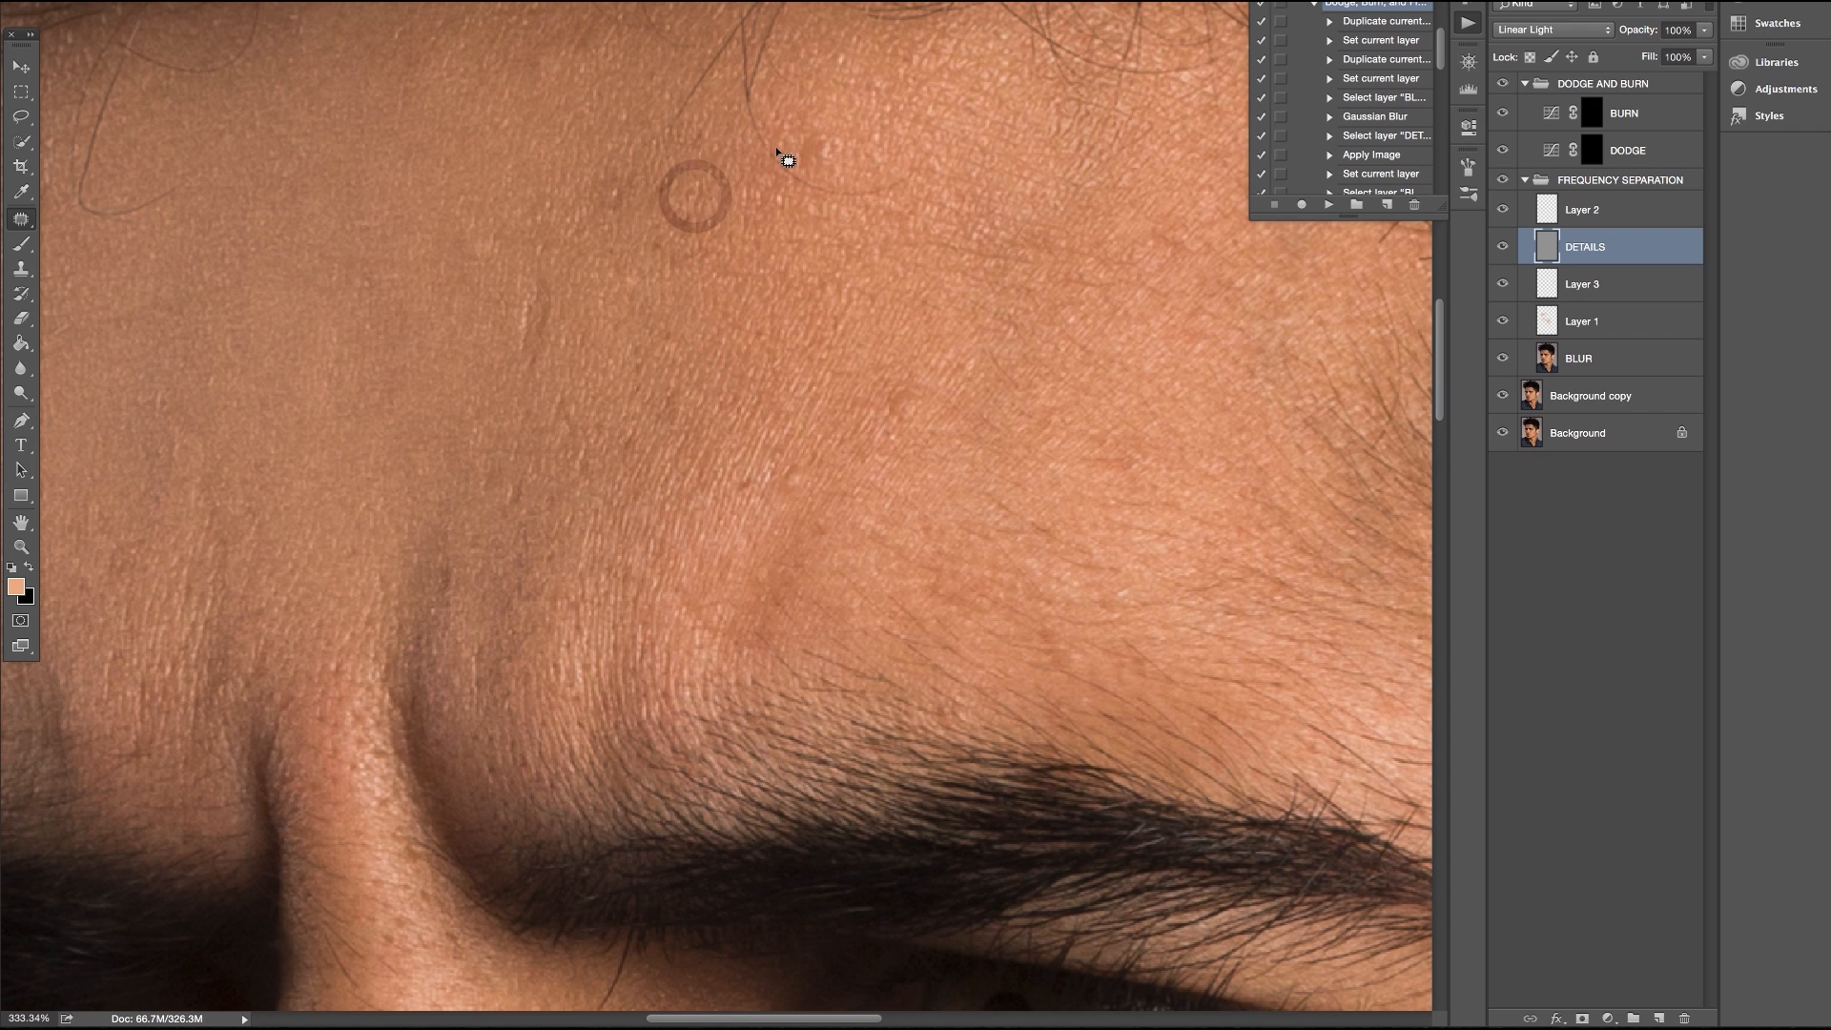
left_click(1623, 283)
left_click(22, 243)
left_click(21, 193)
left_click(580, 181, "alt")
key("b")
left_click(601, 172)
left_click(642, 200)
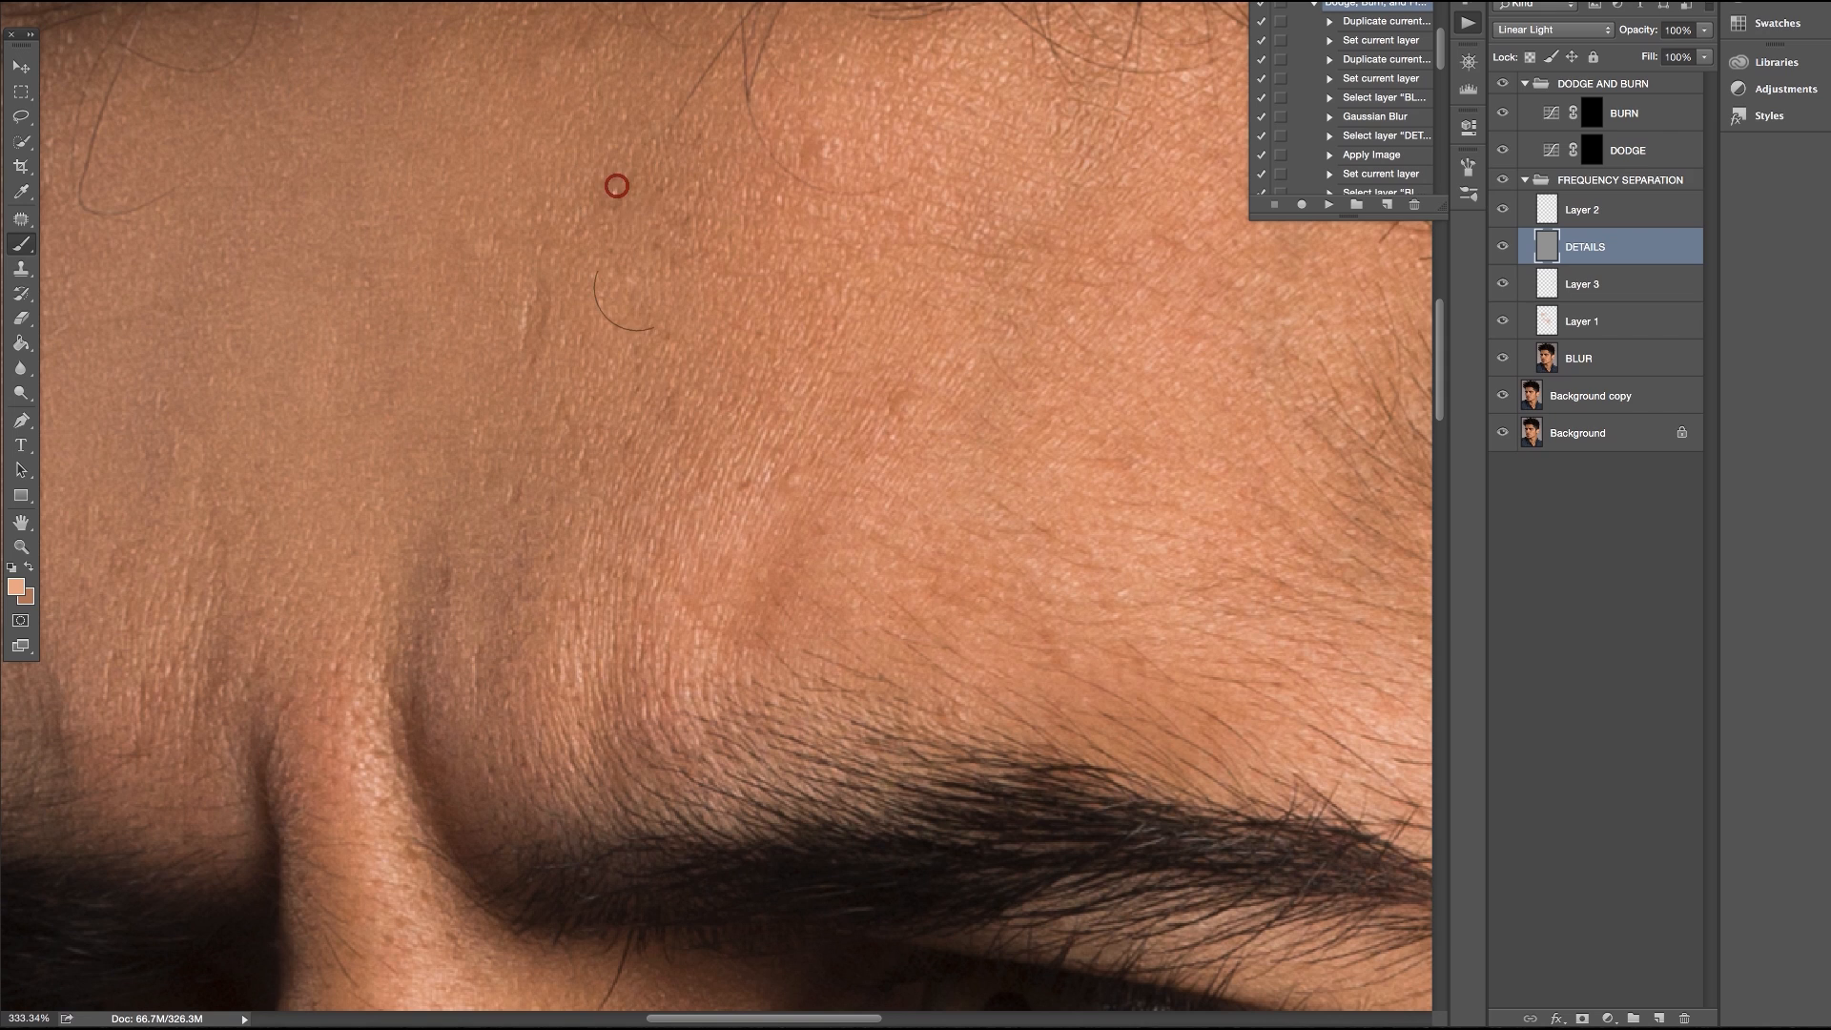
left_click(508, 191, "alt")
left_click(618, 181)
Sample the forehead's skin tone and paint it over the uneven patches across the mid-forehead on Layer 3
left_click(1596, 283)
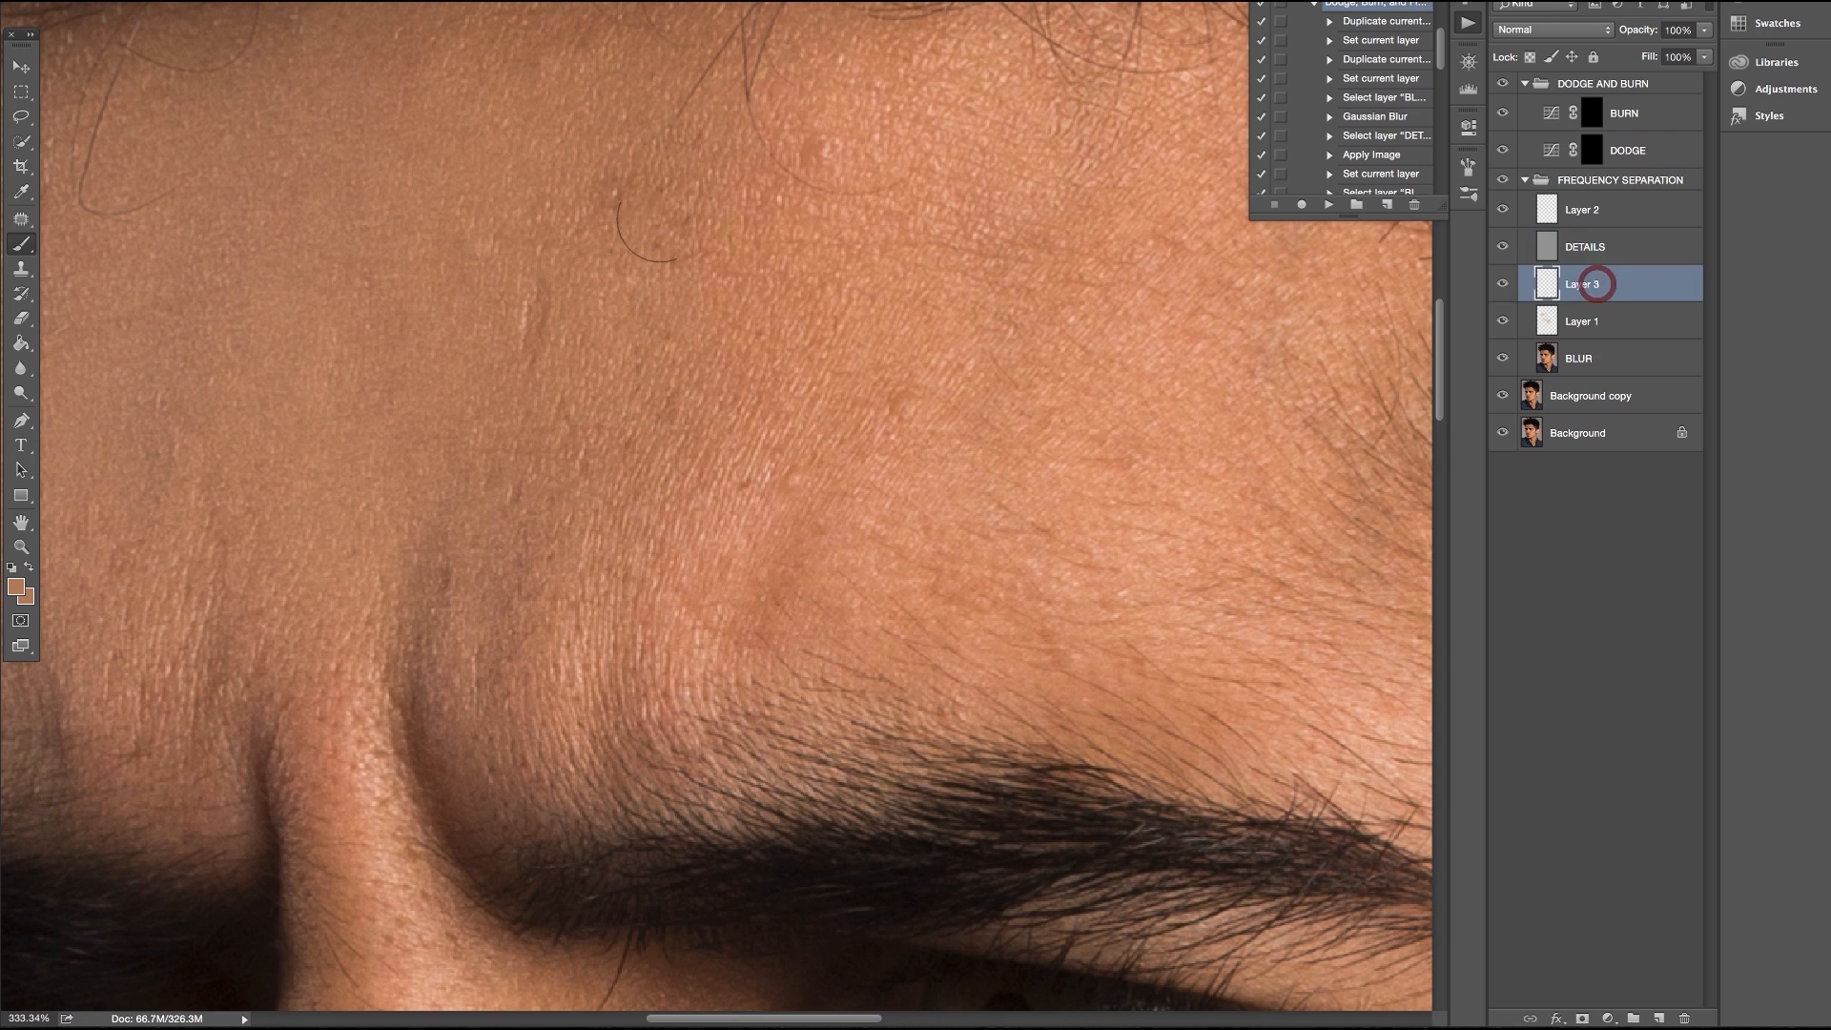
left_click(544, 174, "alt")
left_click(622, 174)
left_click(630, 238)
left_click(613, 268)
left_click(599, 160)
left_click(616, 238)
left_click(628, 300)
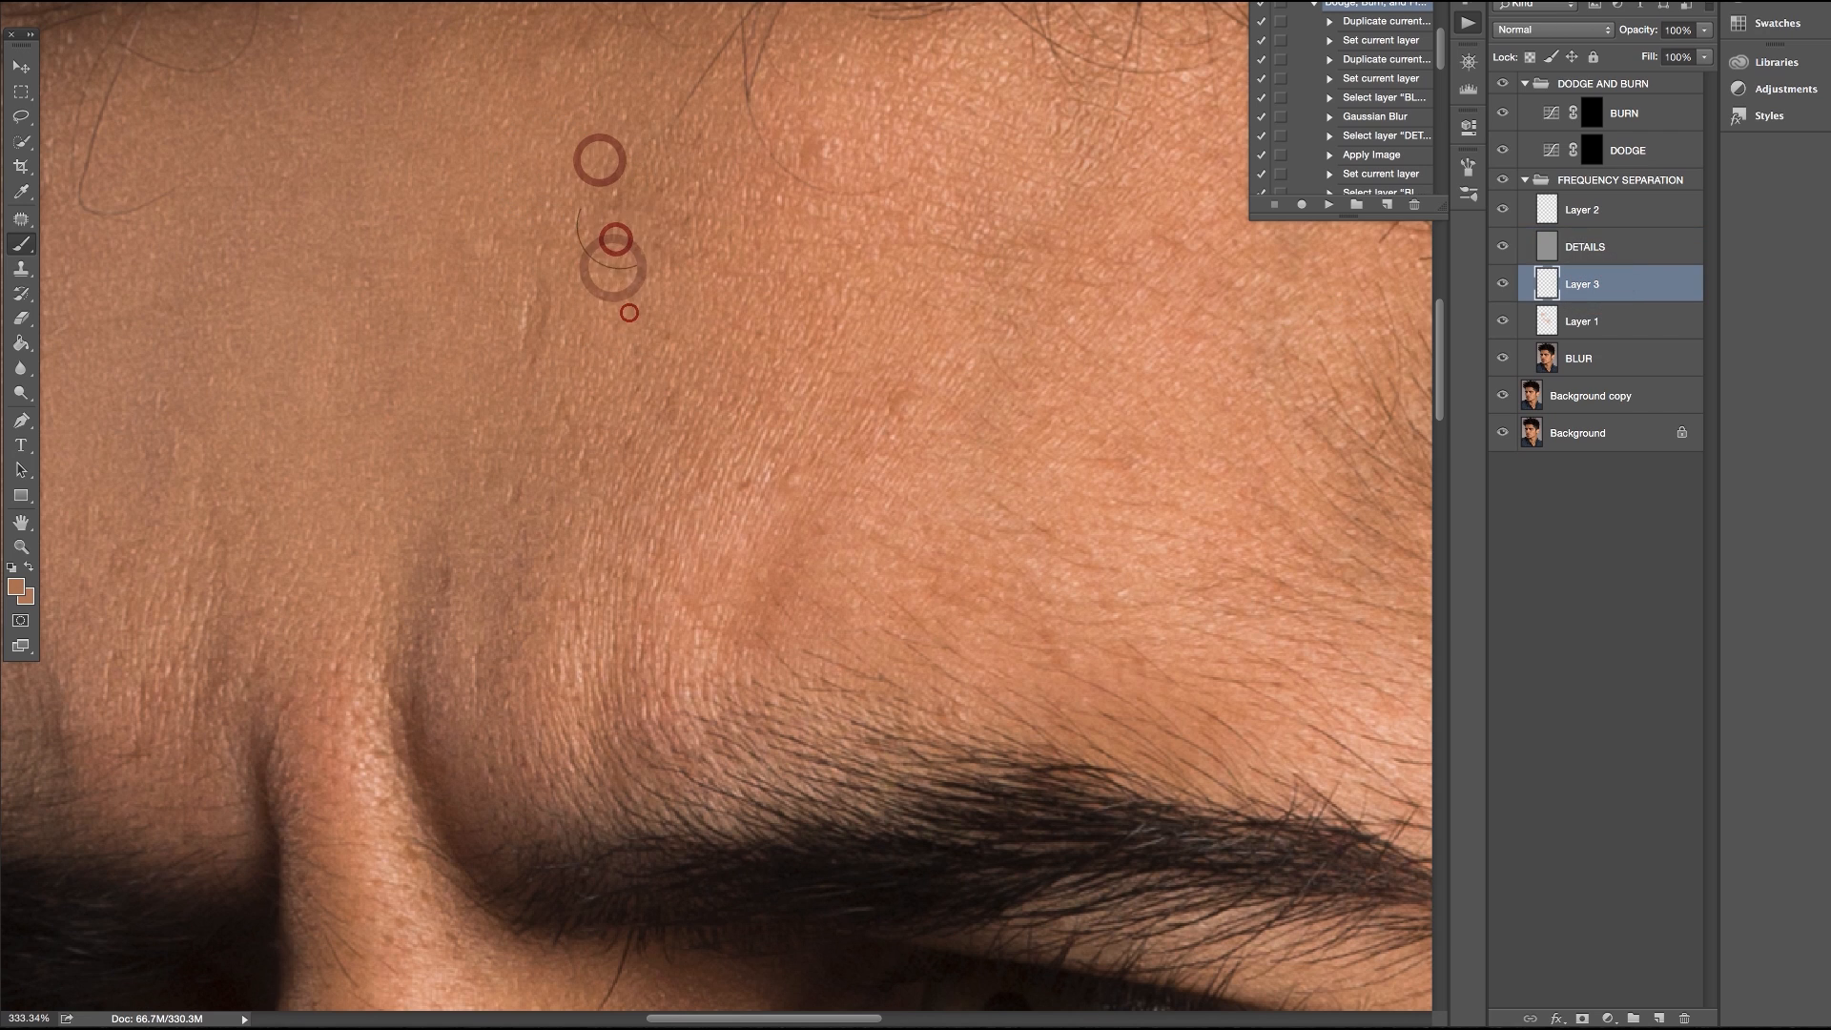
left_click(622, 150)
left_click(757, 165)
left_click(928, 181)
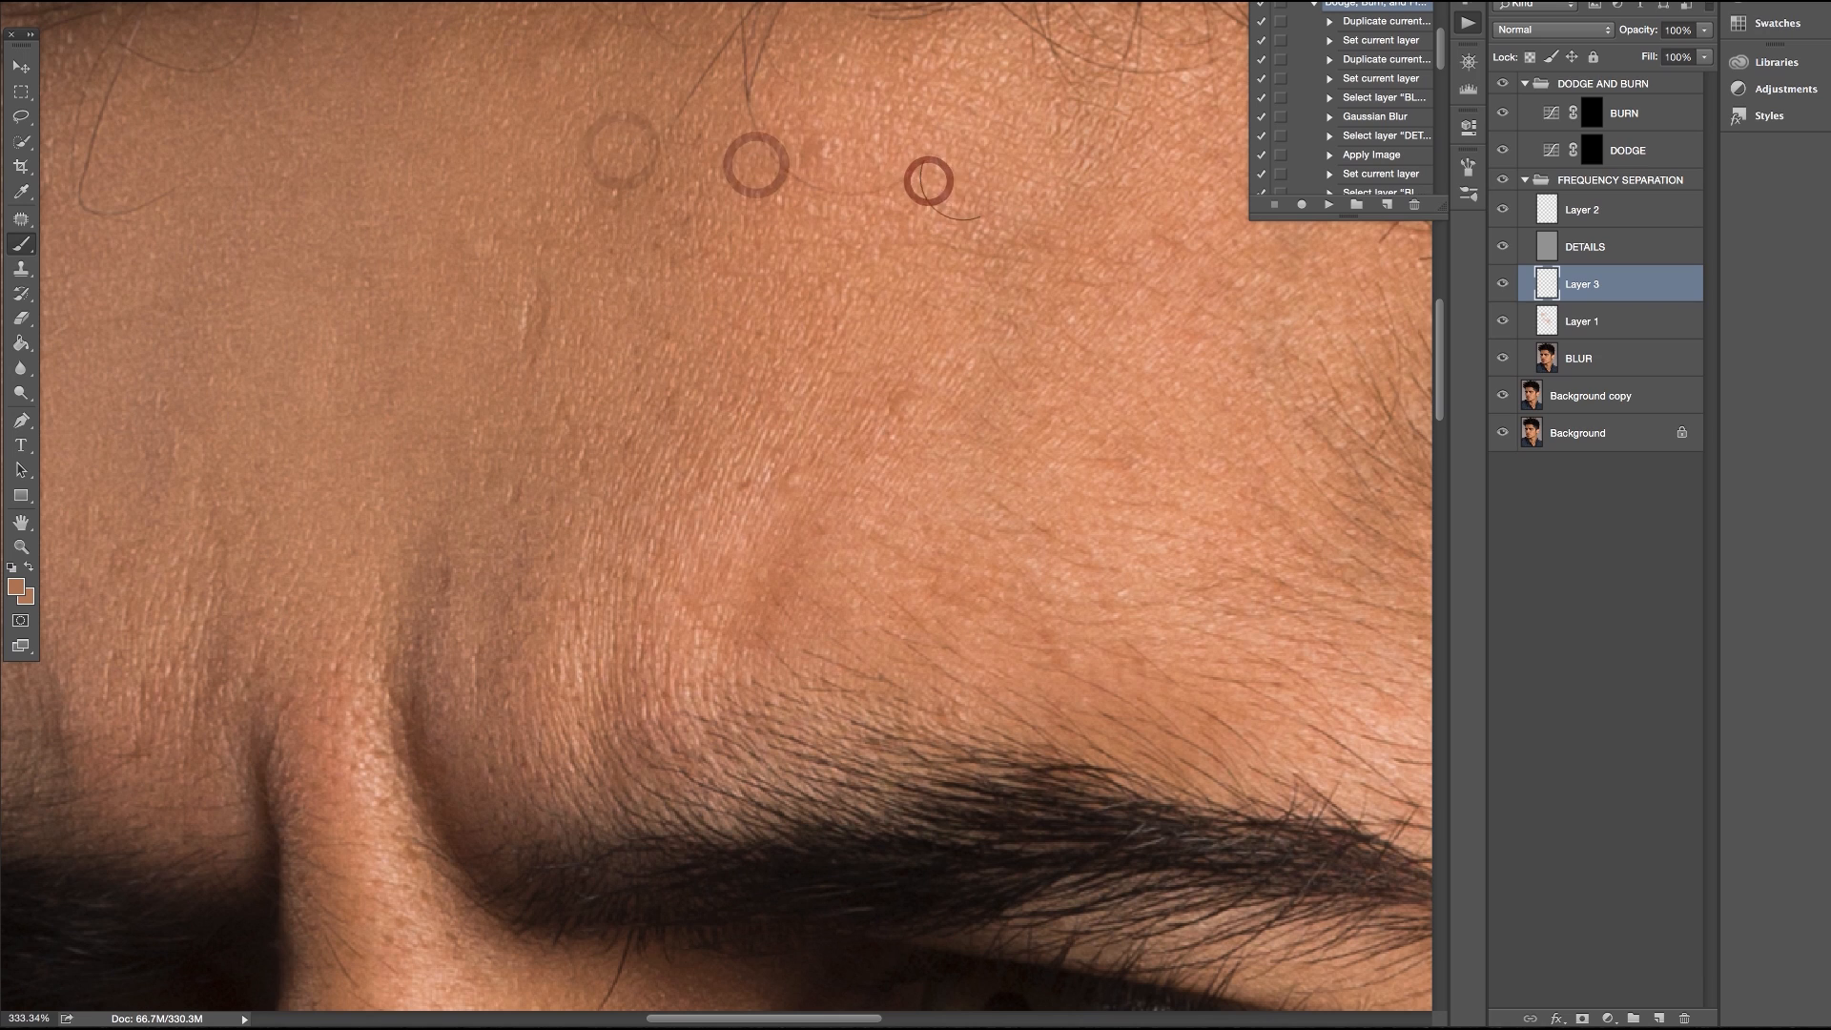
left_click_drag(730, 258, 615, 358)
scroll(616, 359, "down", 5)
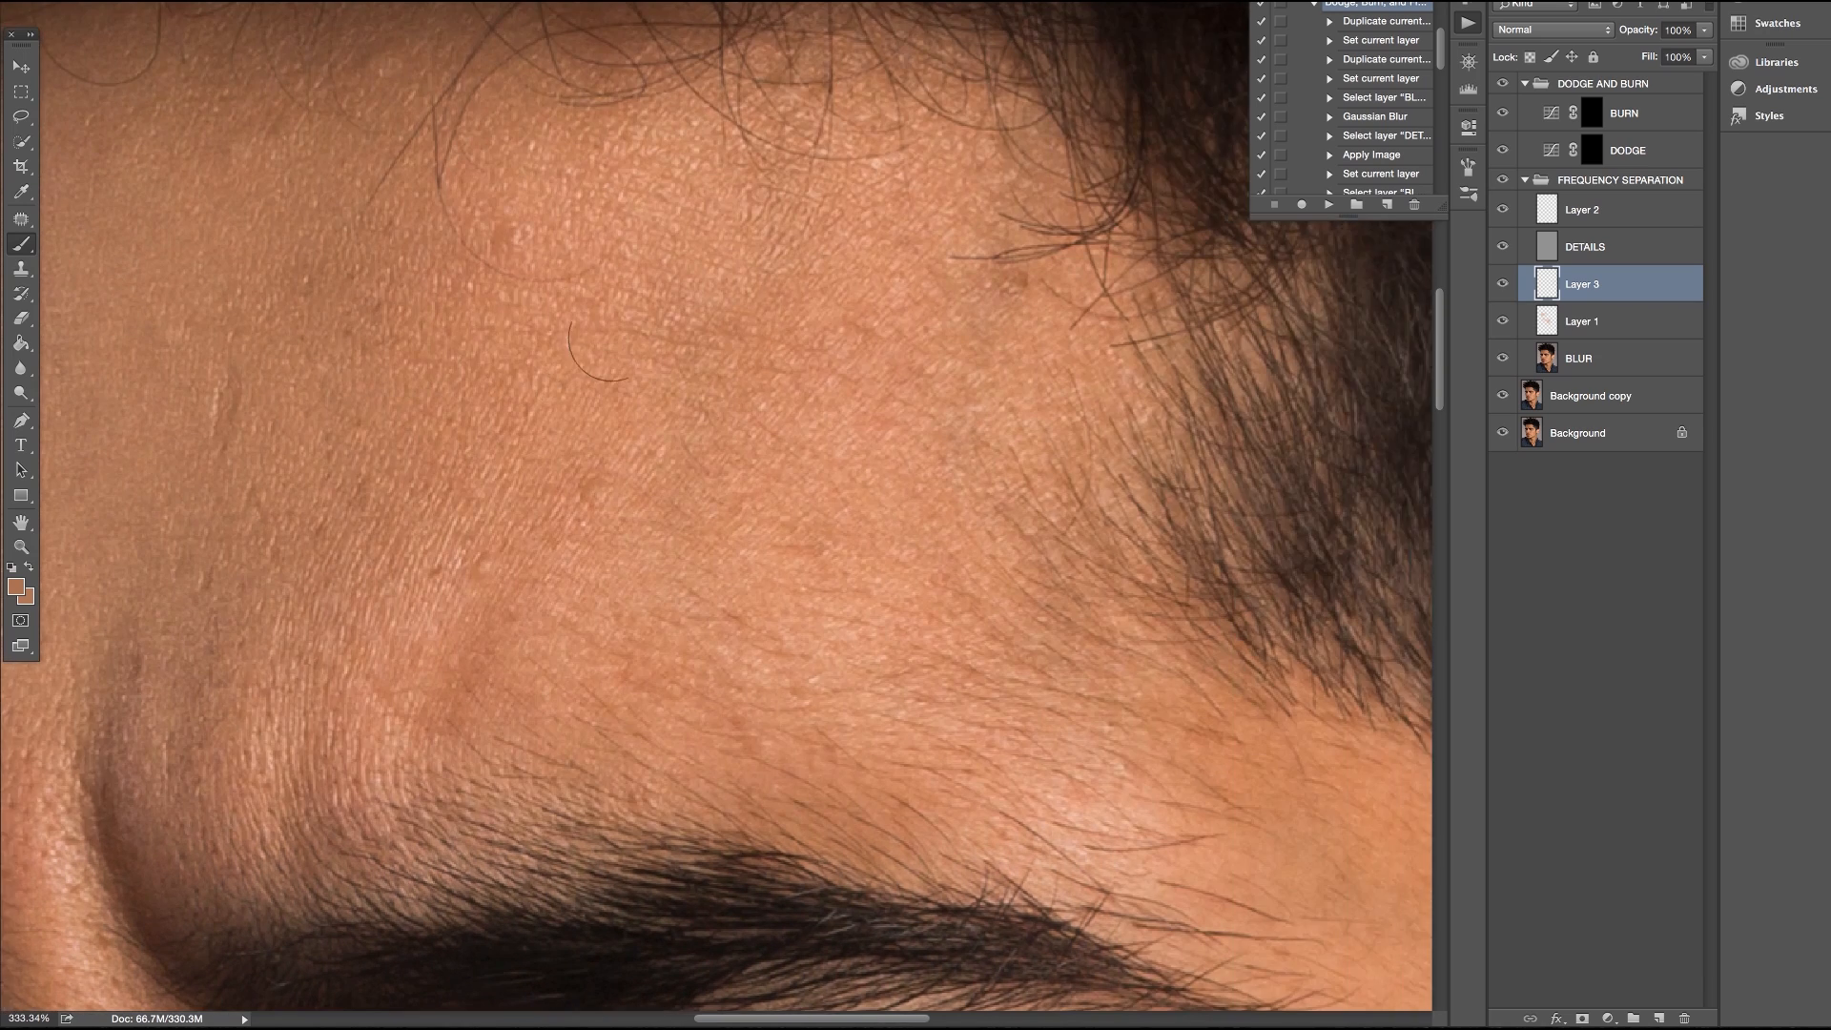
scroll(679, 230, "down", 4)
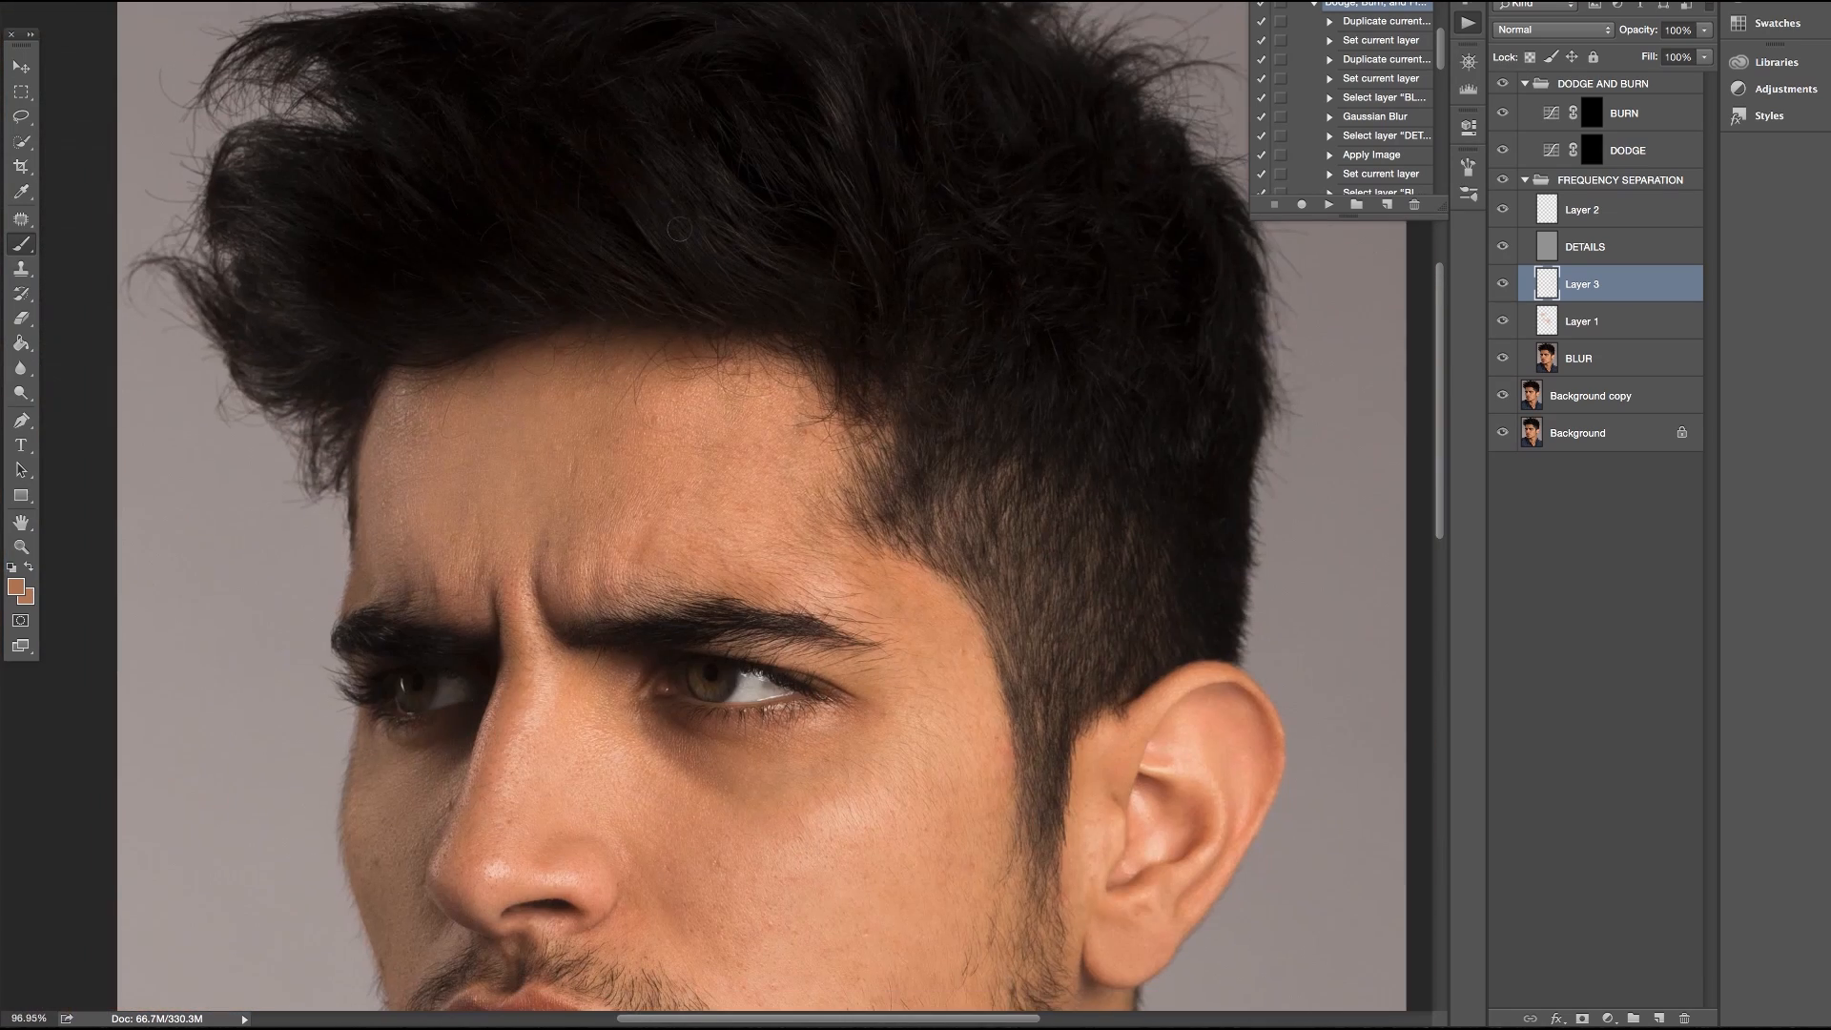
left_click_drag(679, 230, 806, 128)
scroll(680, 229, "up", 5)
scroll(680, 230, "right", 4)
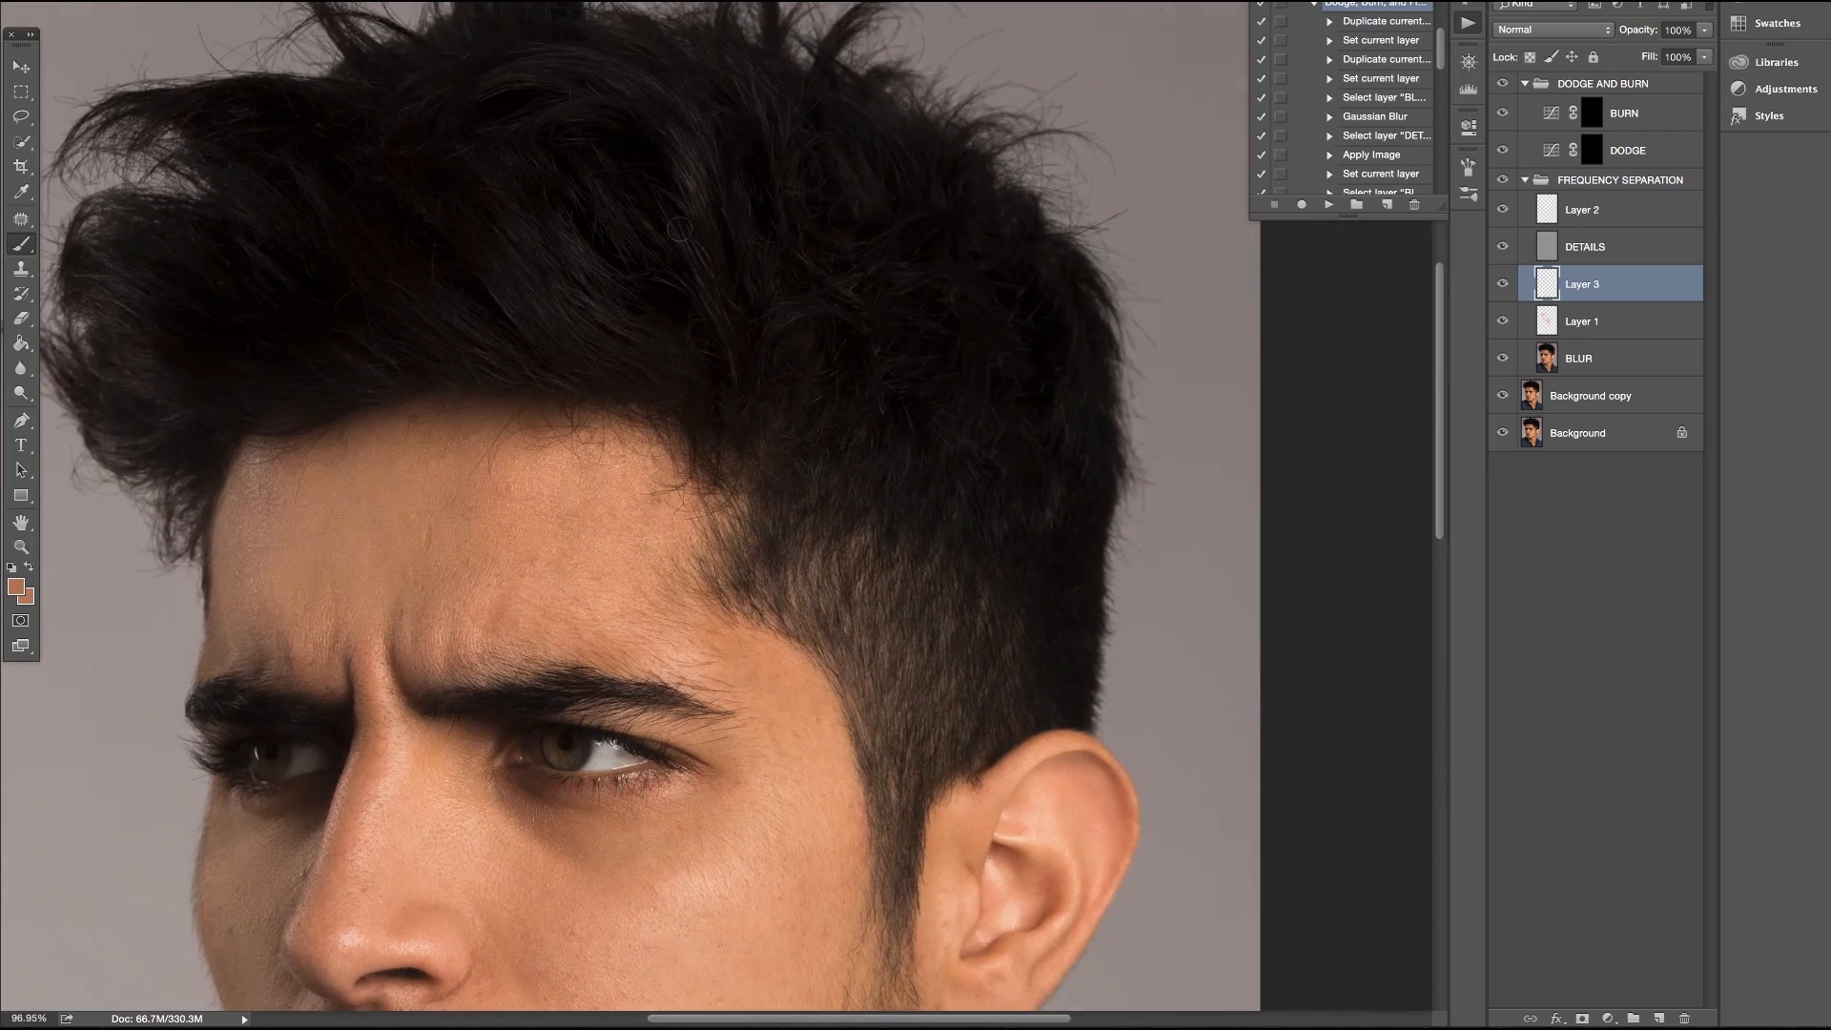
Paint sampled lighter skin tone over the uneven patches on the upper forehead and near the temple hairline on Layer 3
scroll(642, 462, "up", 5)
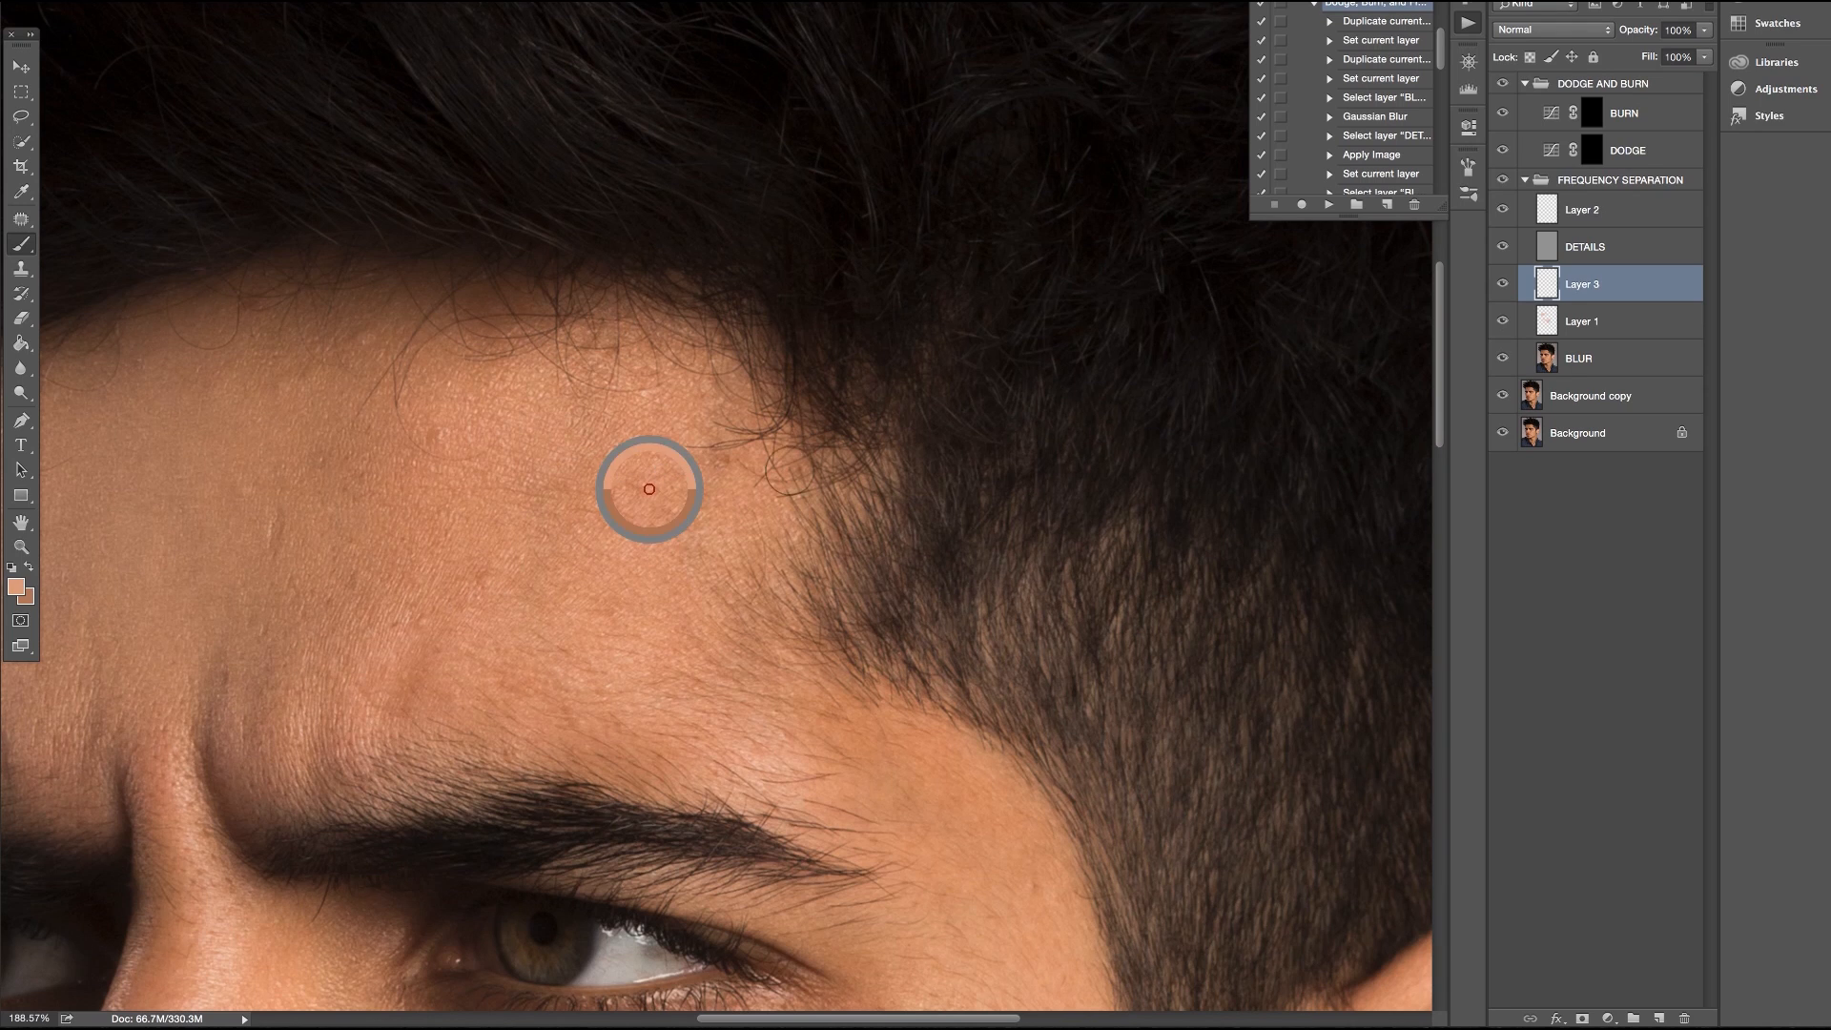
left_click_drag(691, 515, 693, 537)
mouse_move(703, 433)
left_mouse_down()
mouse_move(672, 595)
mouse_move(701, 548)
left_mouse_up()
mouse_move(697, 553)
left_mouse_down()
mouse_move(705, 434)
mouse_move(695, 576)
left_mouse_up()
mouse_move(720, 500)
left_mouse_down()
mouse_move(642, 457)
mouse_move(506, 528)
mouse_move(620, 482)
left_mouse_up()
mouse_move(570, 519)
left_mouse_down()
mouse_move(705, 497)
mouse_move(579, 511)
left_mouse_up()
left_click_drag(437, 421, 426, 438)
mouse_move(512, 572)
left_mouse_down()
mouse_move(443, 612)
mouse_move(523, 583)
left_mouse_up()
mouse_move(552, 589)
left_mouse_down()
mouse_move(291, 444)
mouse_move(258, 325)
left_mouse_up()
left_click_drag(257, 306, 246, 316)
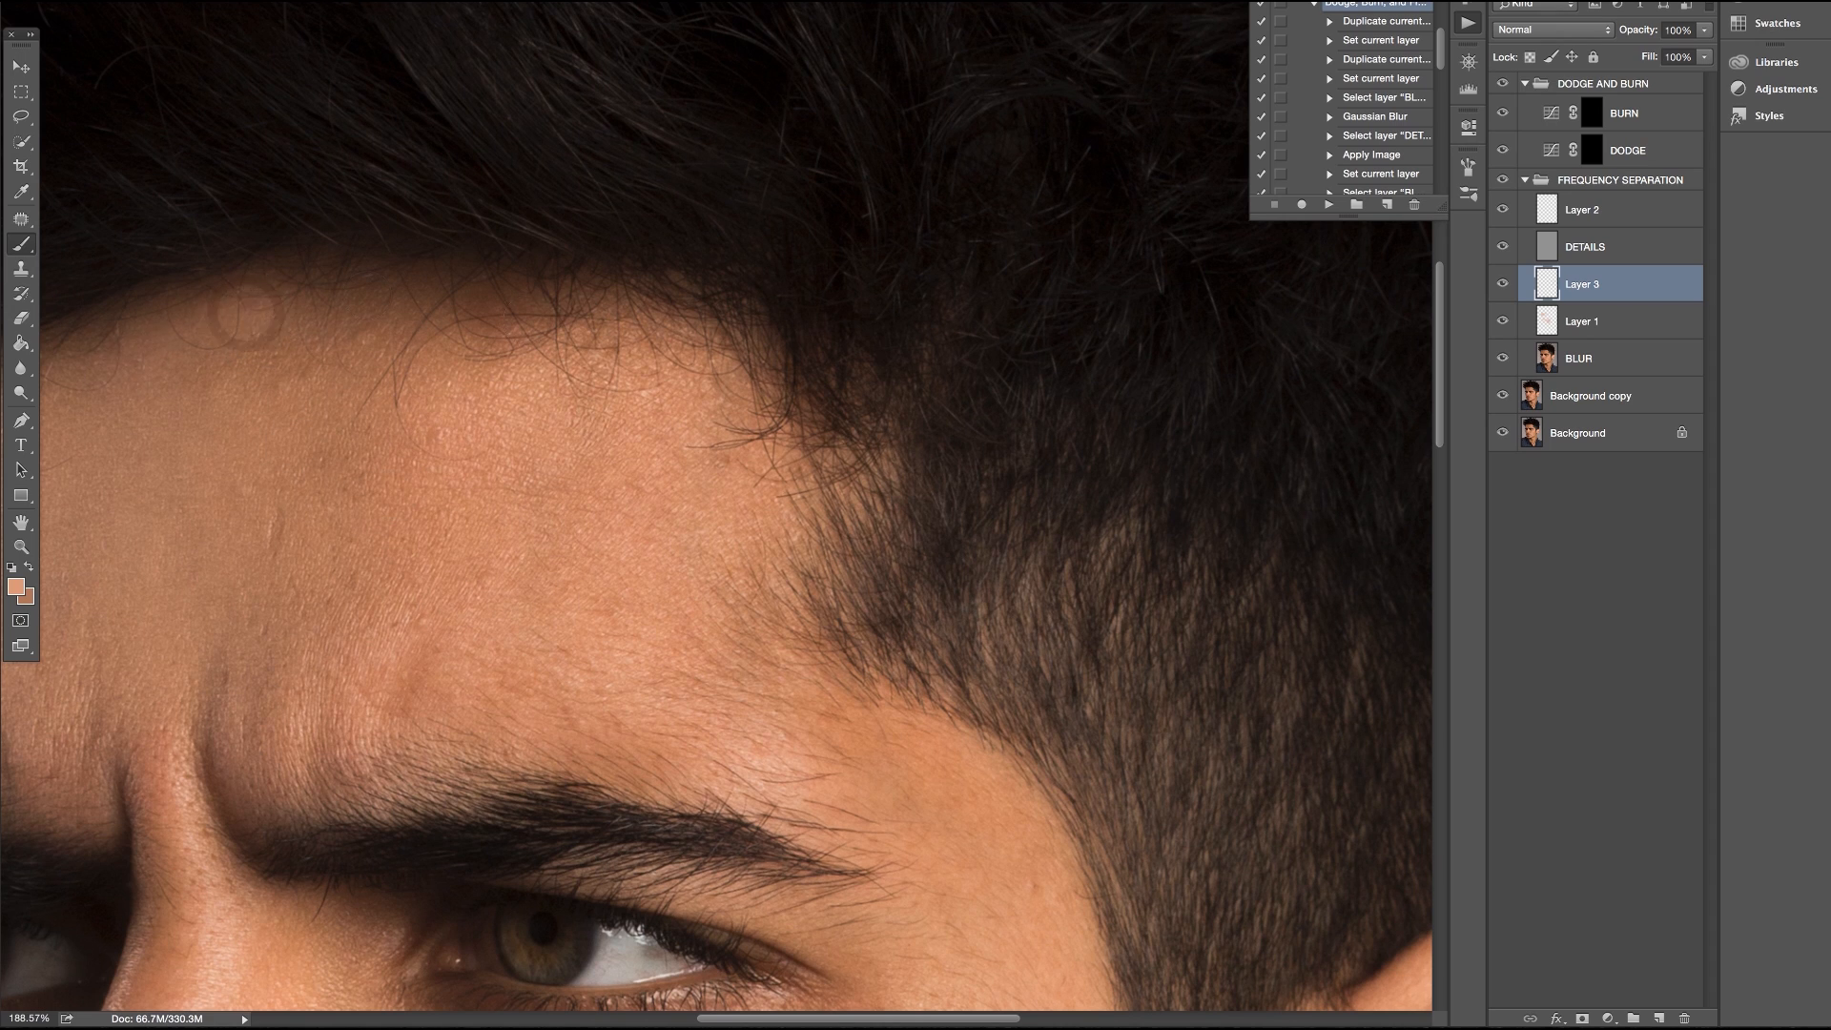
Look over the whole face, from the chin and cheeks up to the forehead hairline, for areas still needing retouching
key("super+minus")
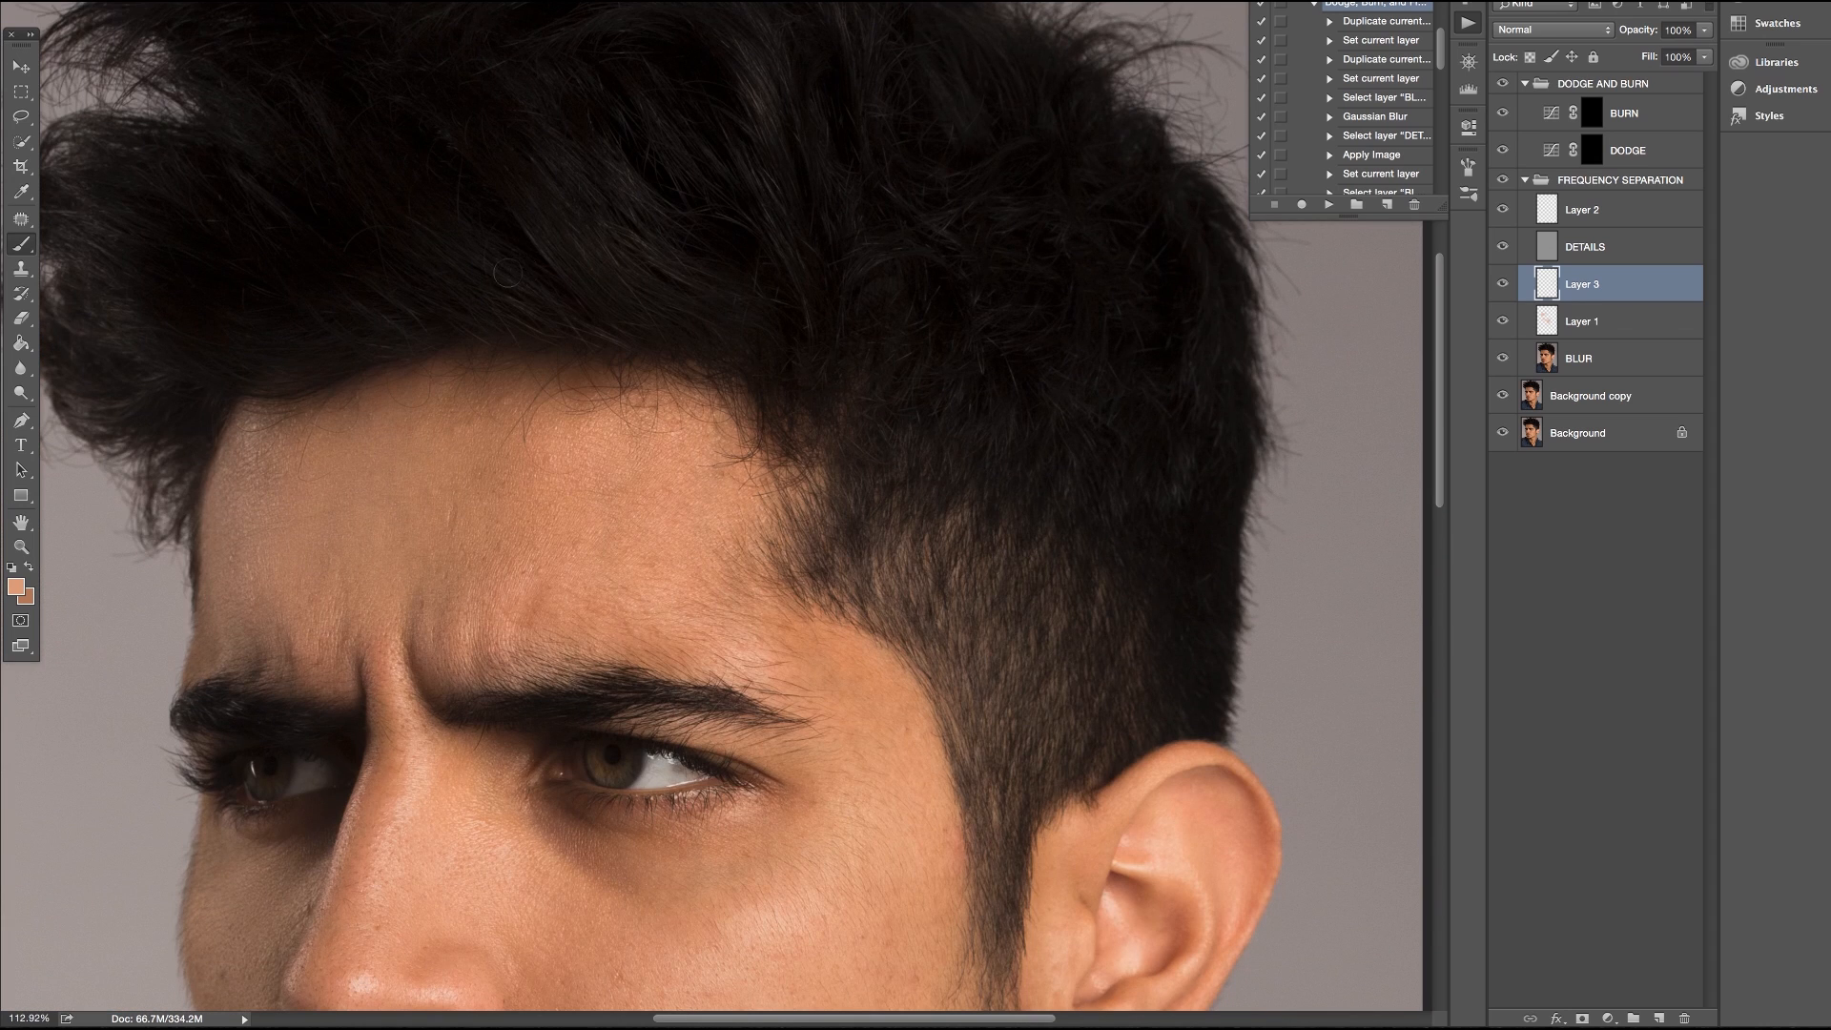
key("super+minus")
key("super+minus")
left_click_drag(668, 658, 711, 291)
key("super+plus")
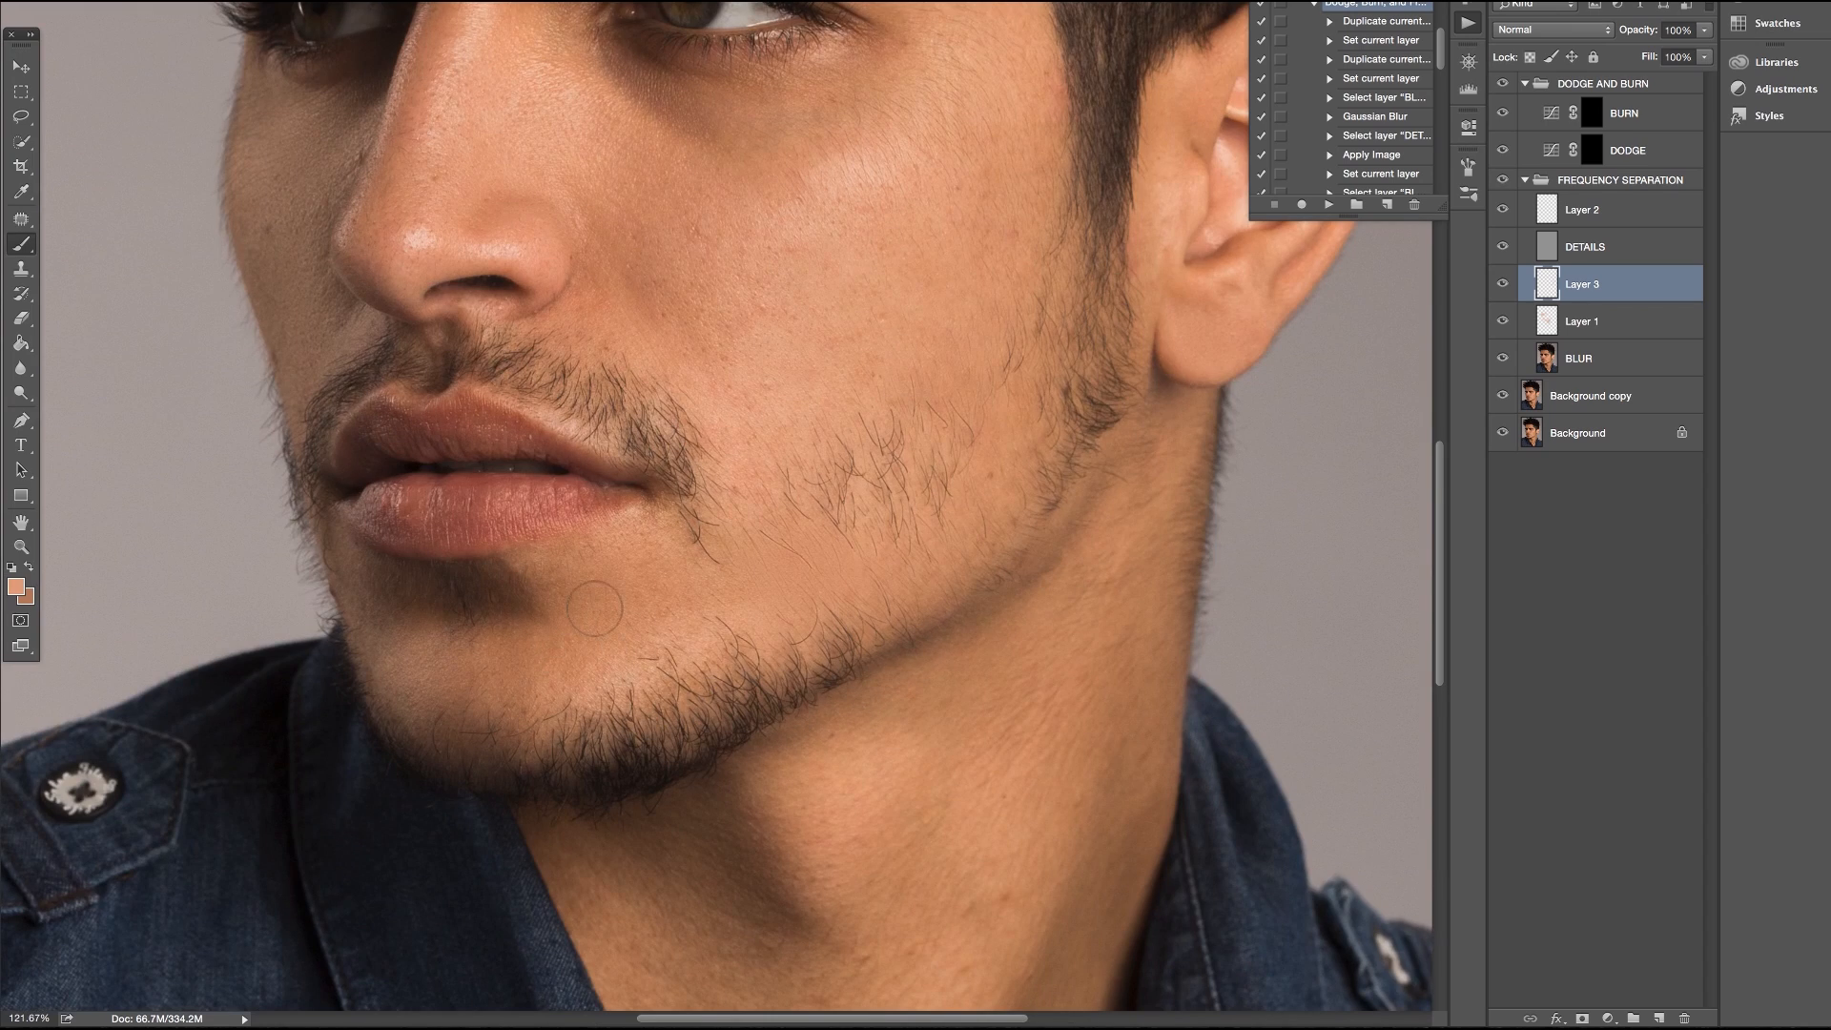
scroll(595, 609, "up", 5)
scroll(599, 599, "up", 8)
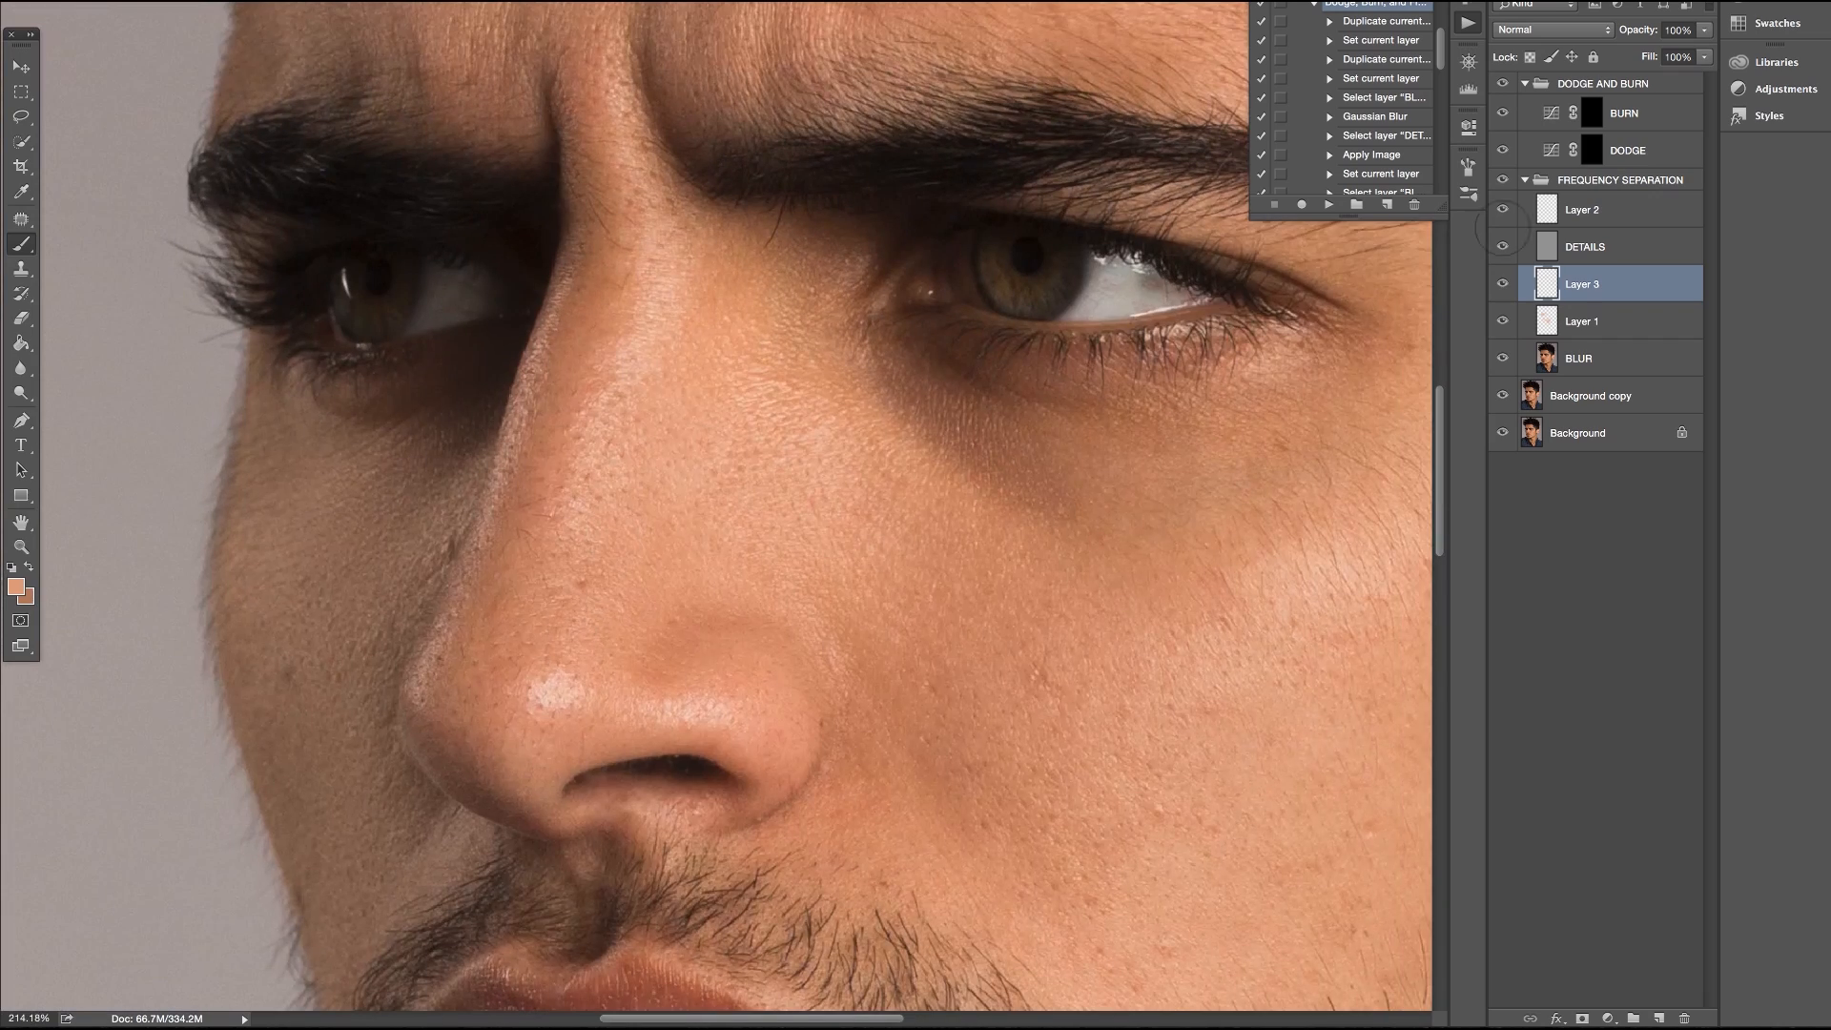
scroll(1503, 228, "right", 1)
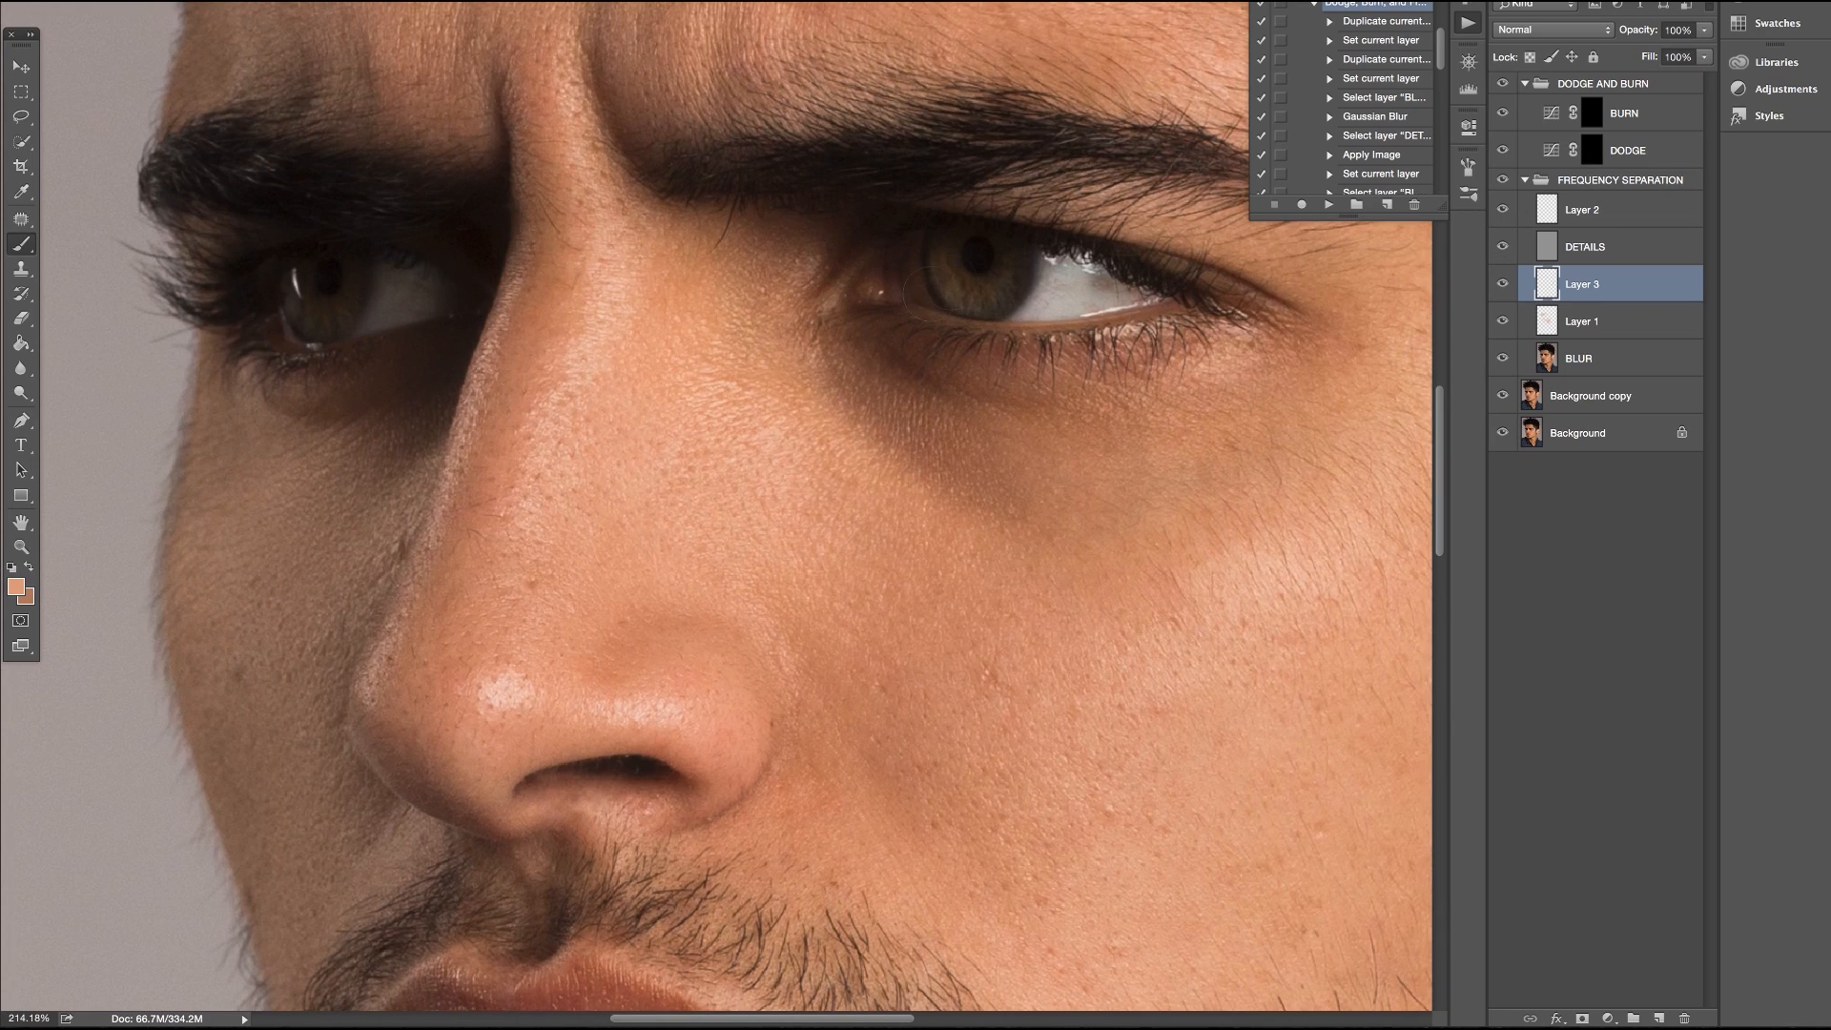
scroll(930, 296, "up", 10)
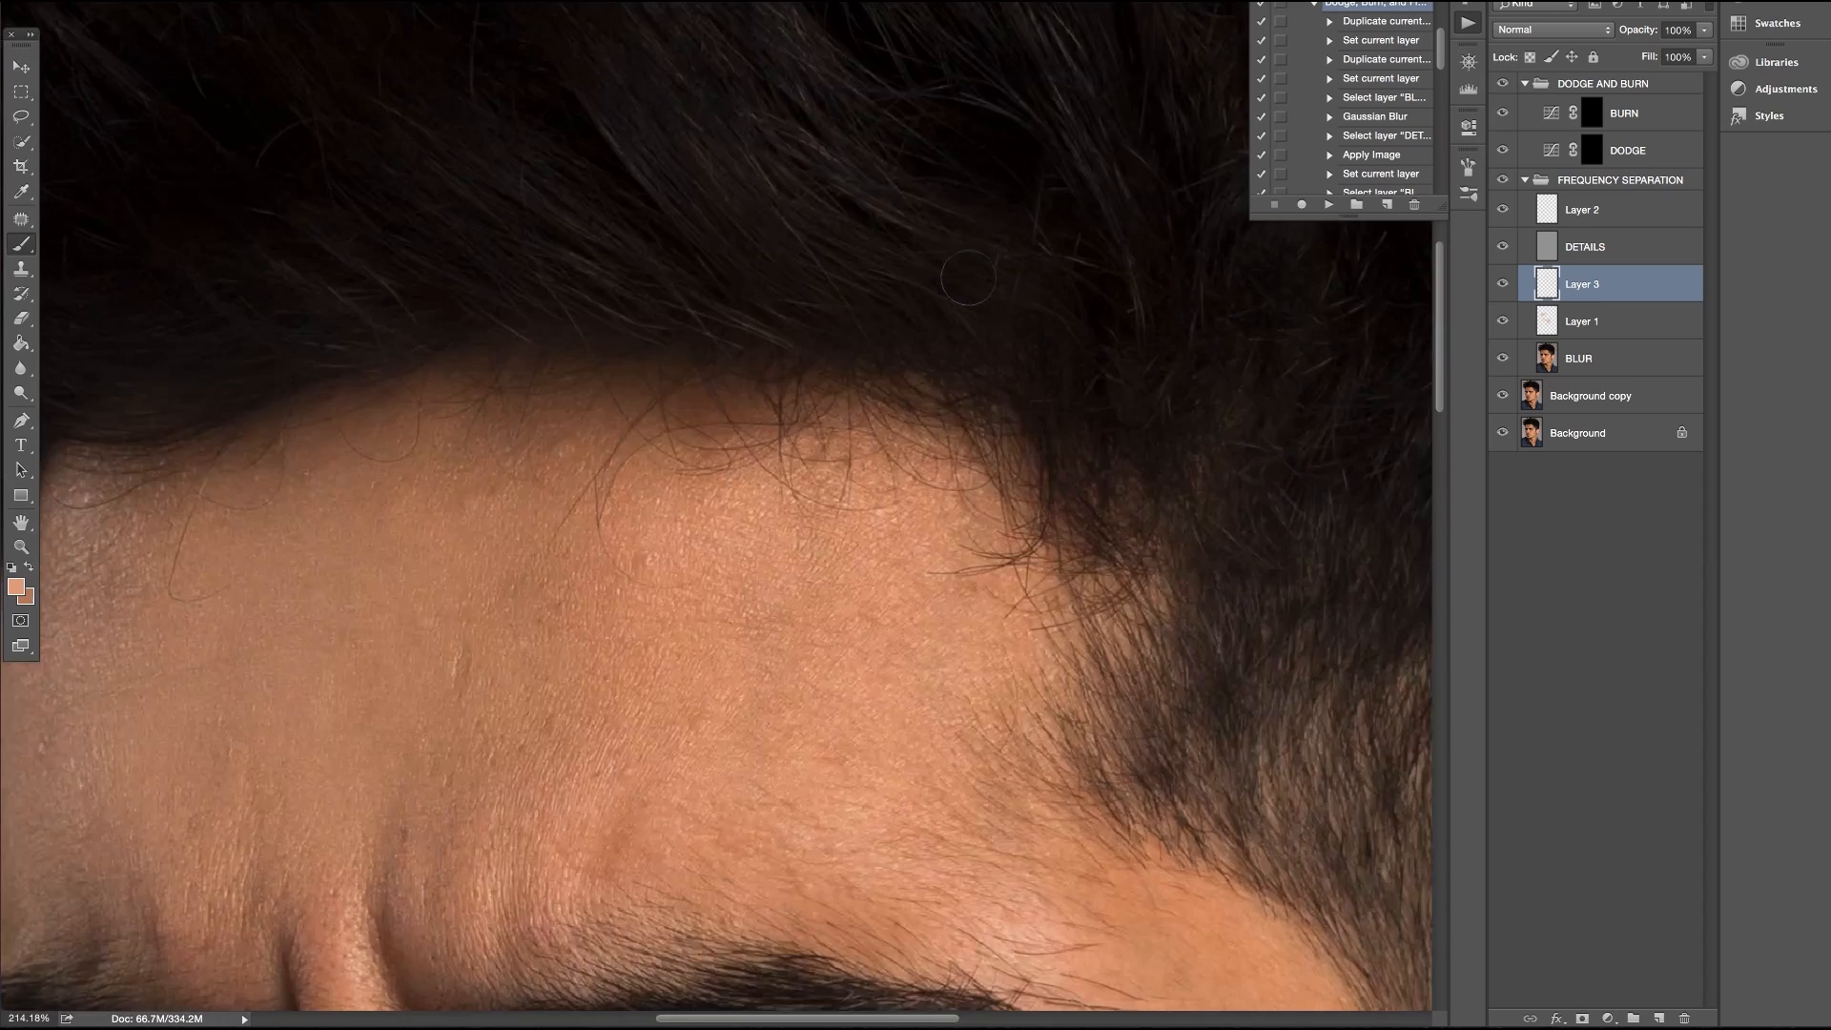
Add two empty layers above Layer 2 and set the Clone Stamp's blending mode to Lighten
scroll(968, 278, "up", 5)
left_click(1629, 210)
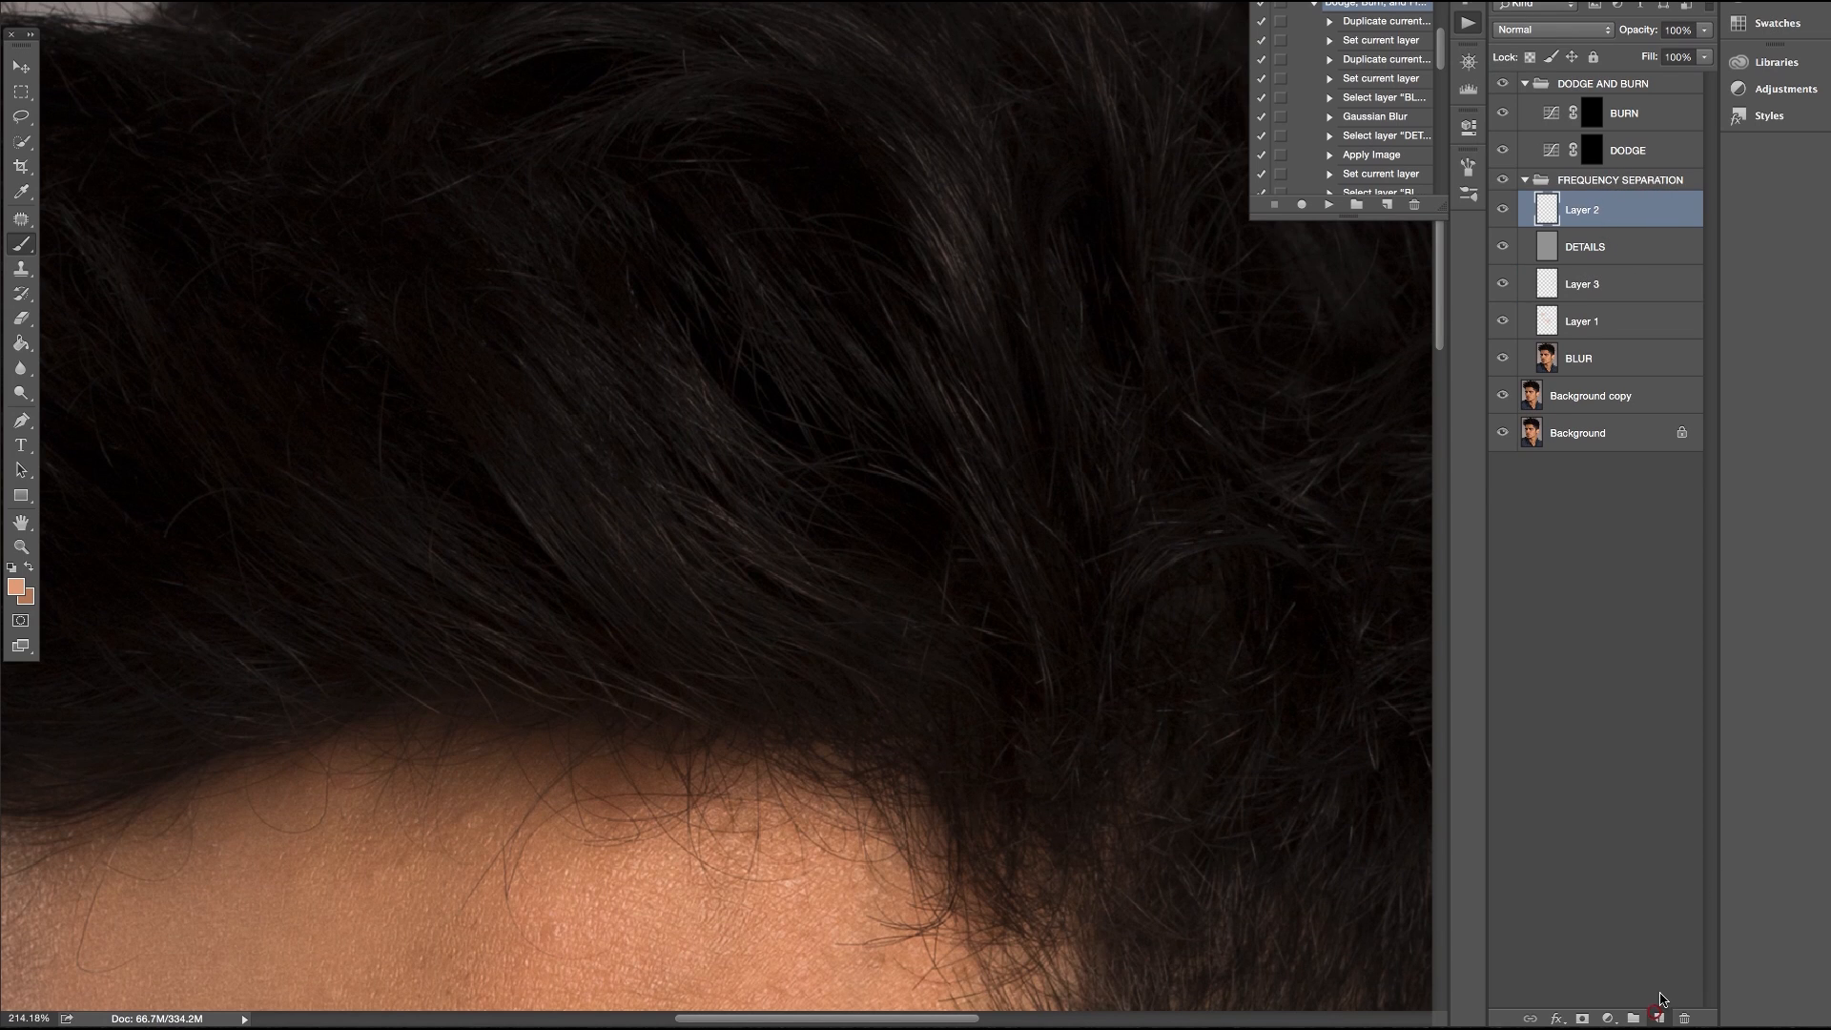
left_click(1660, 1017)
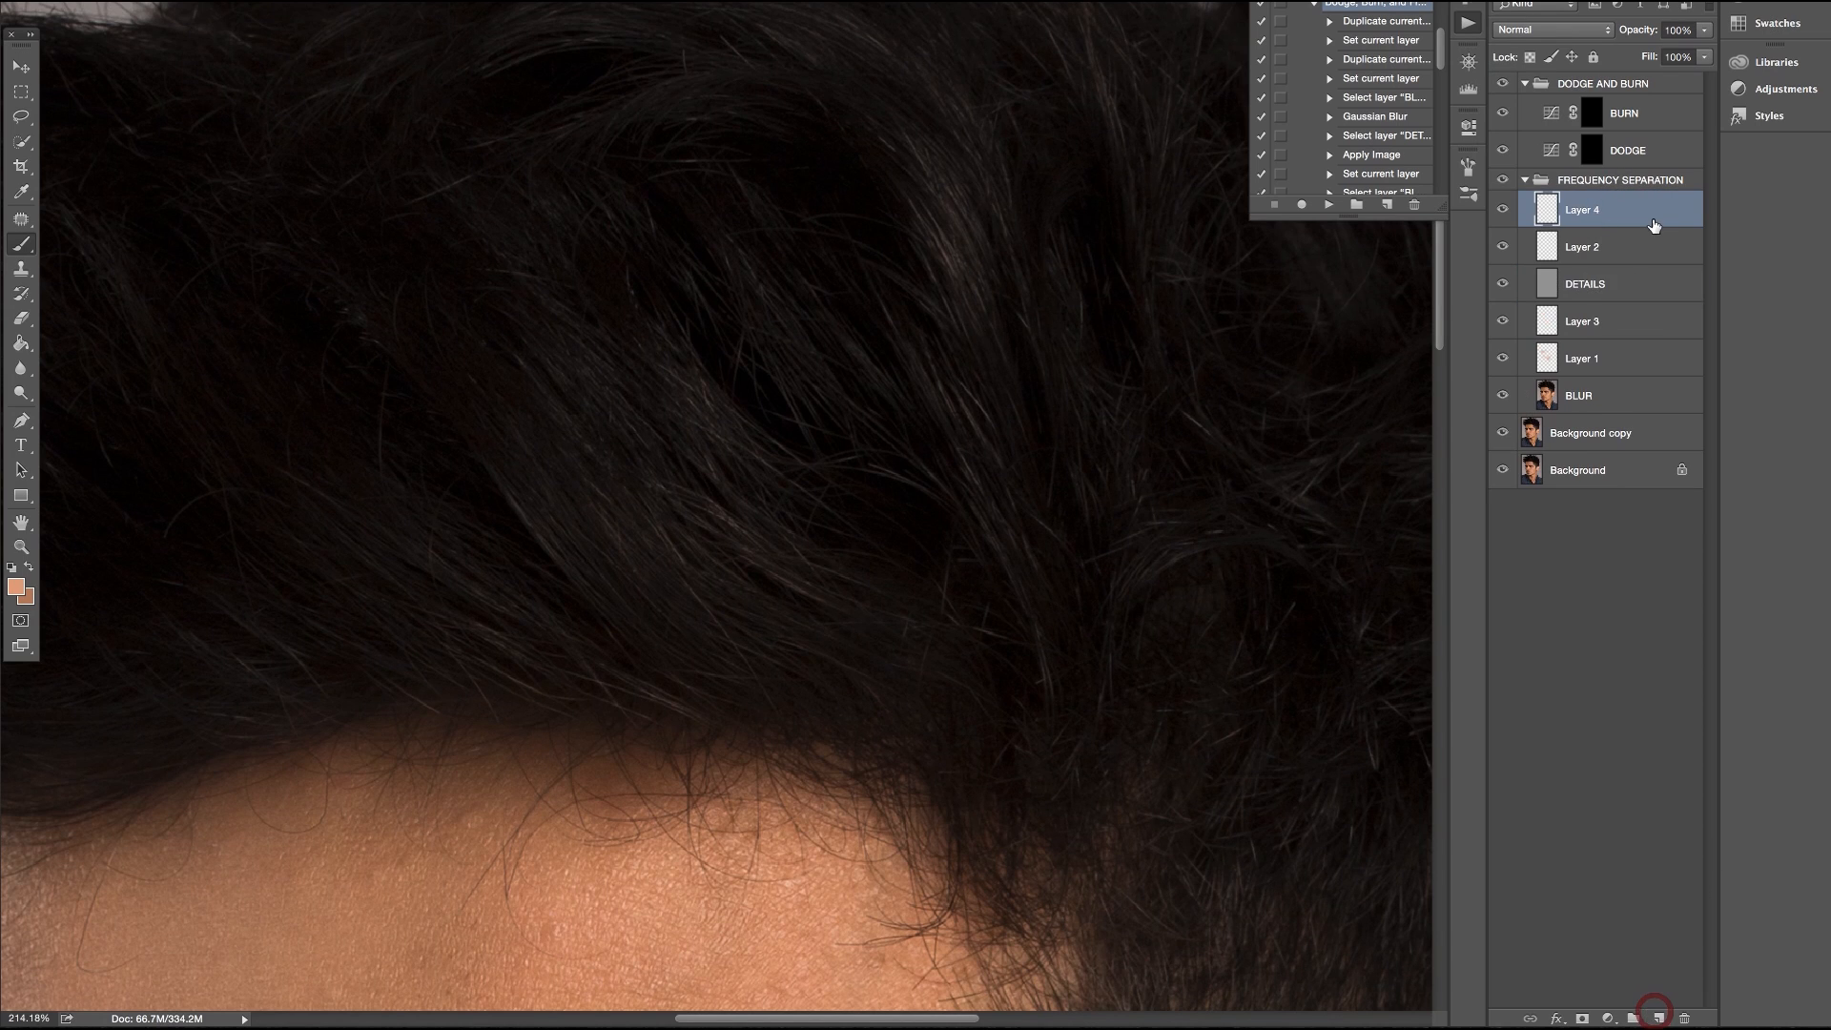
left_click(1657, 1017)
left_click(22, 270)
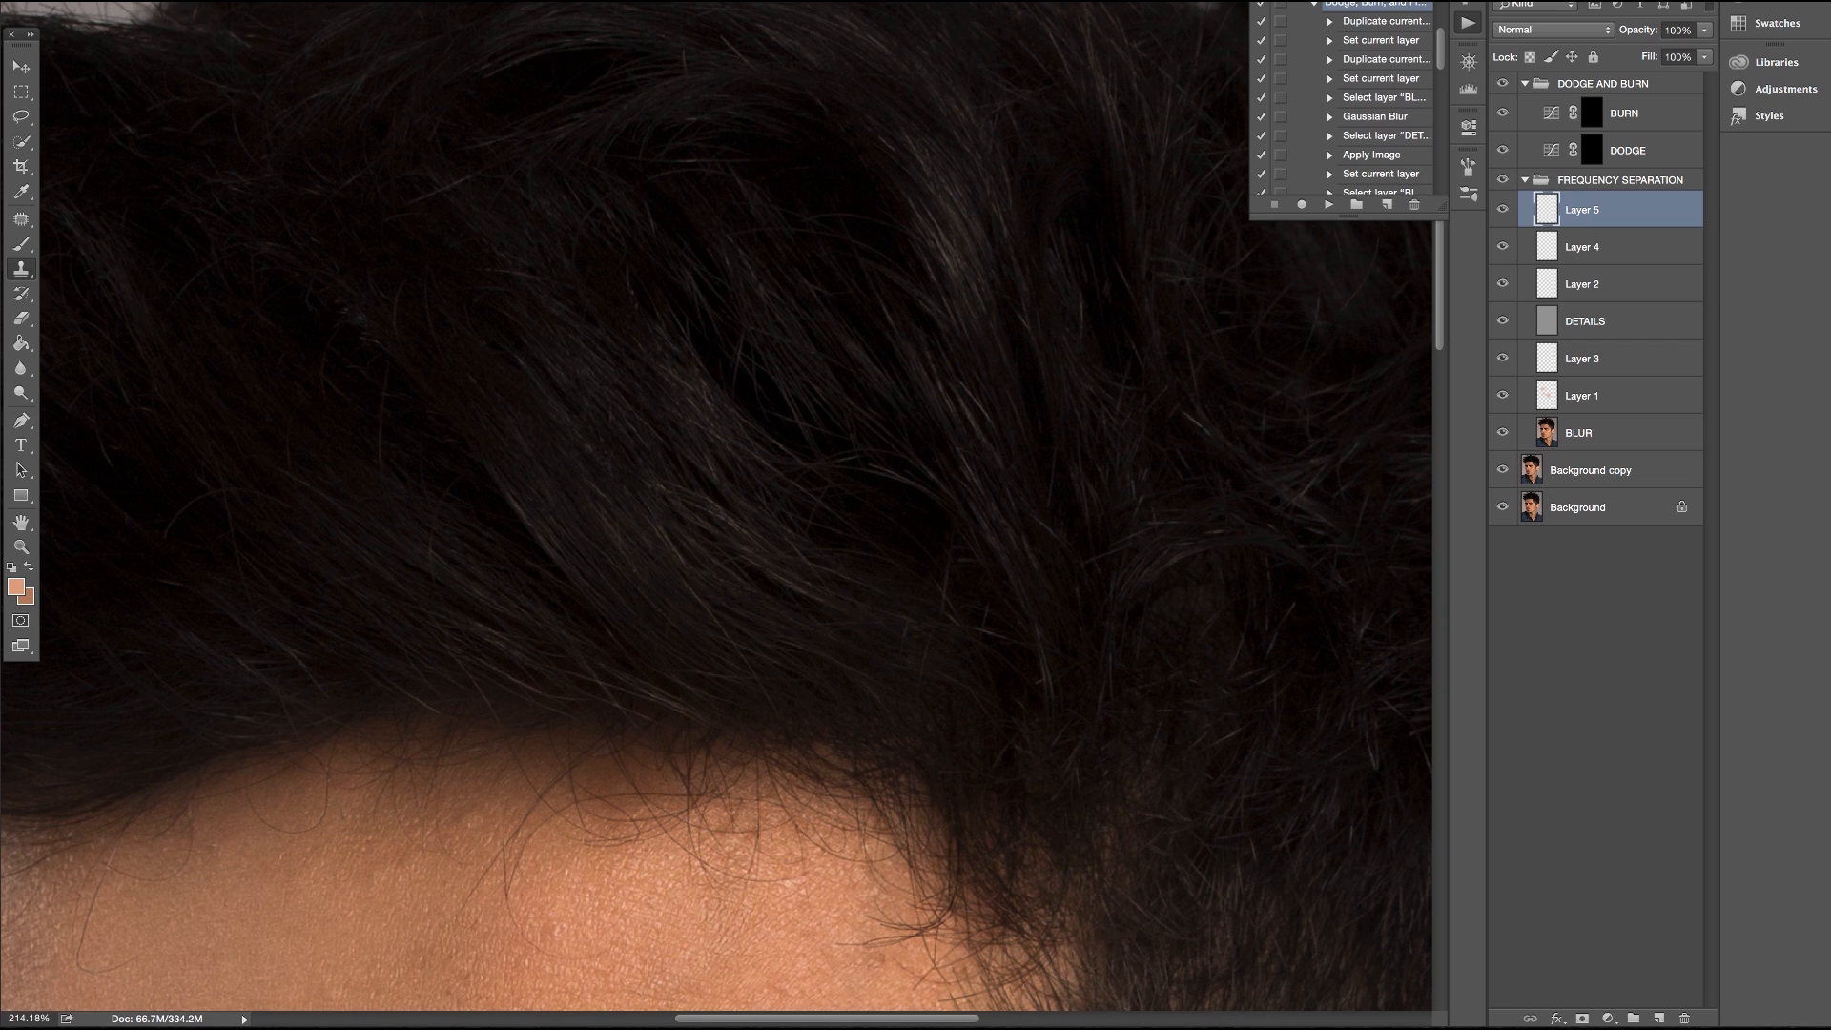
left_click(259, 1)
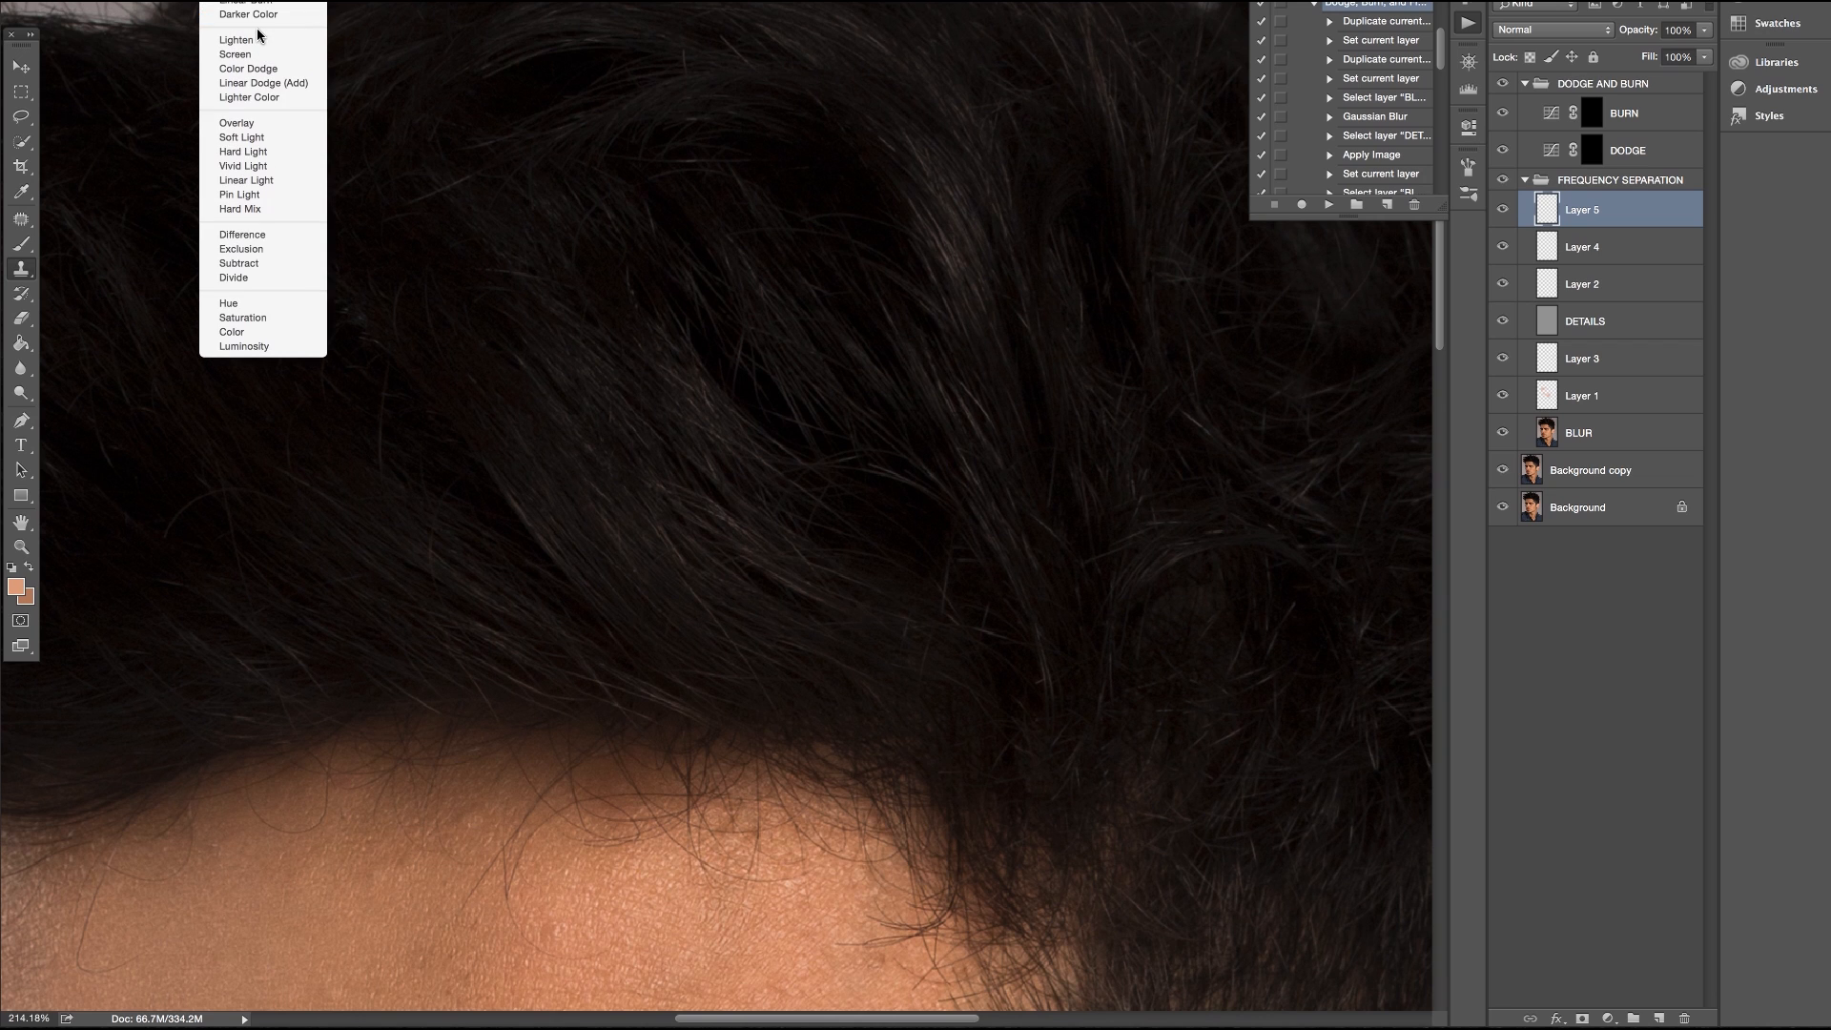
left_click(256, 38)
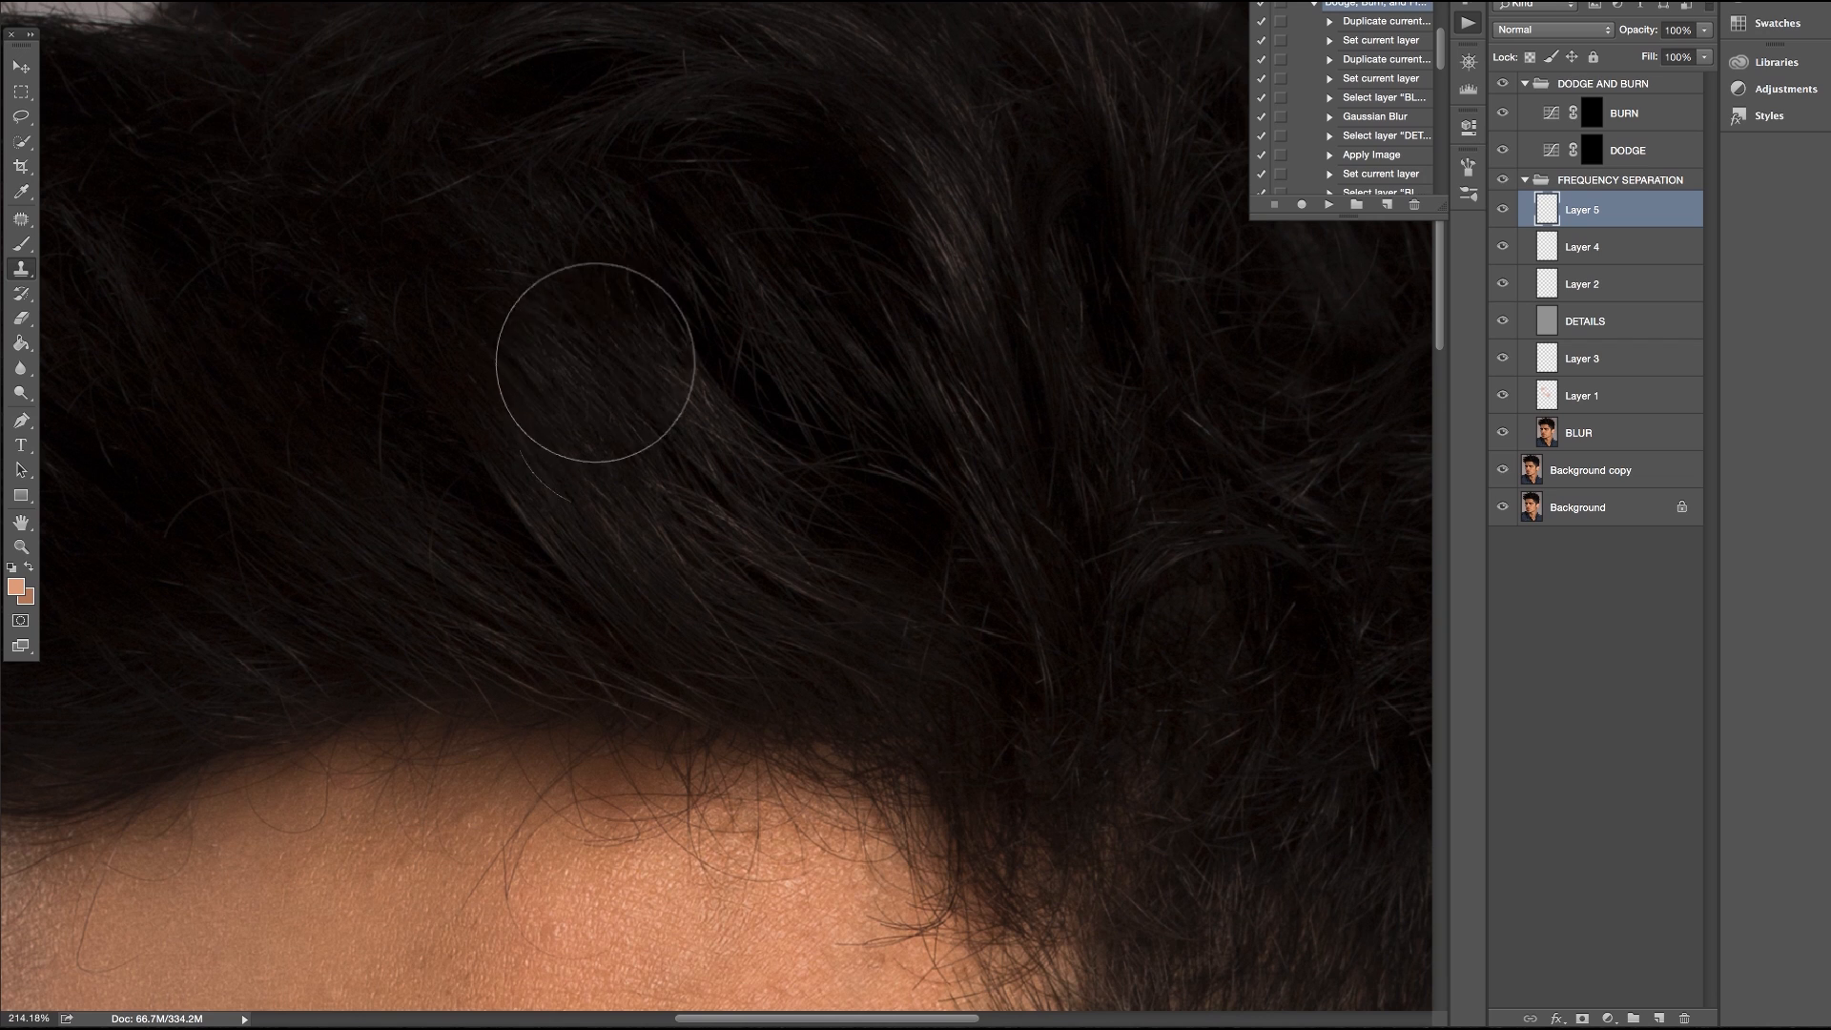
Clone lighter hair strands over the dark gaps in the hair above the forehead on Layer 5
left_click(626, 461, "alt")
mouse_move(442, 549)
left_mouse_down()
mouse_move(494, 552)
mouse_move(324, 345)
mouse_move(473, 519)
mouse_move(584, 588)
mouse_move(400, 418)
mouse_move(367, 351)
mouse_move(378, 308)
left_mouse_up()
scroll(676, 314, "left", 5)
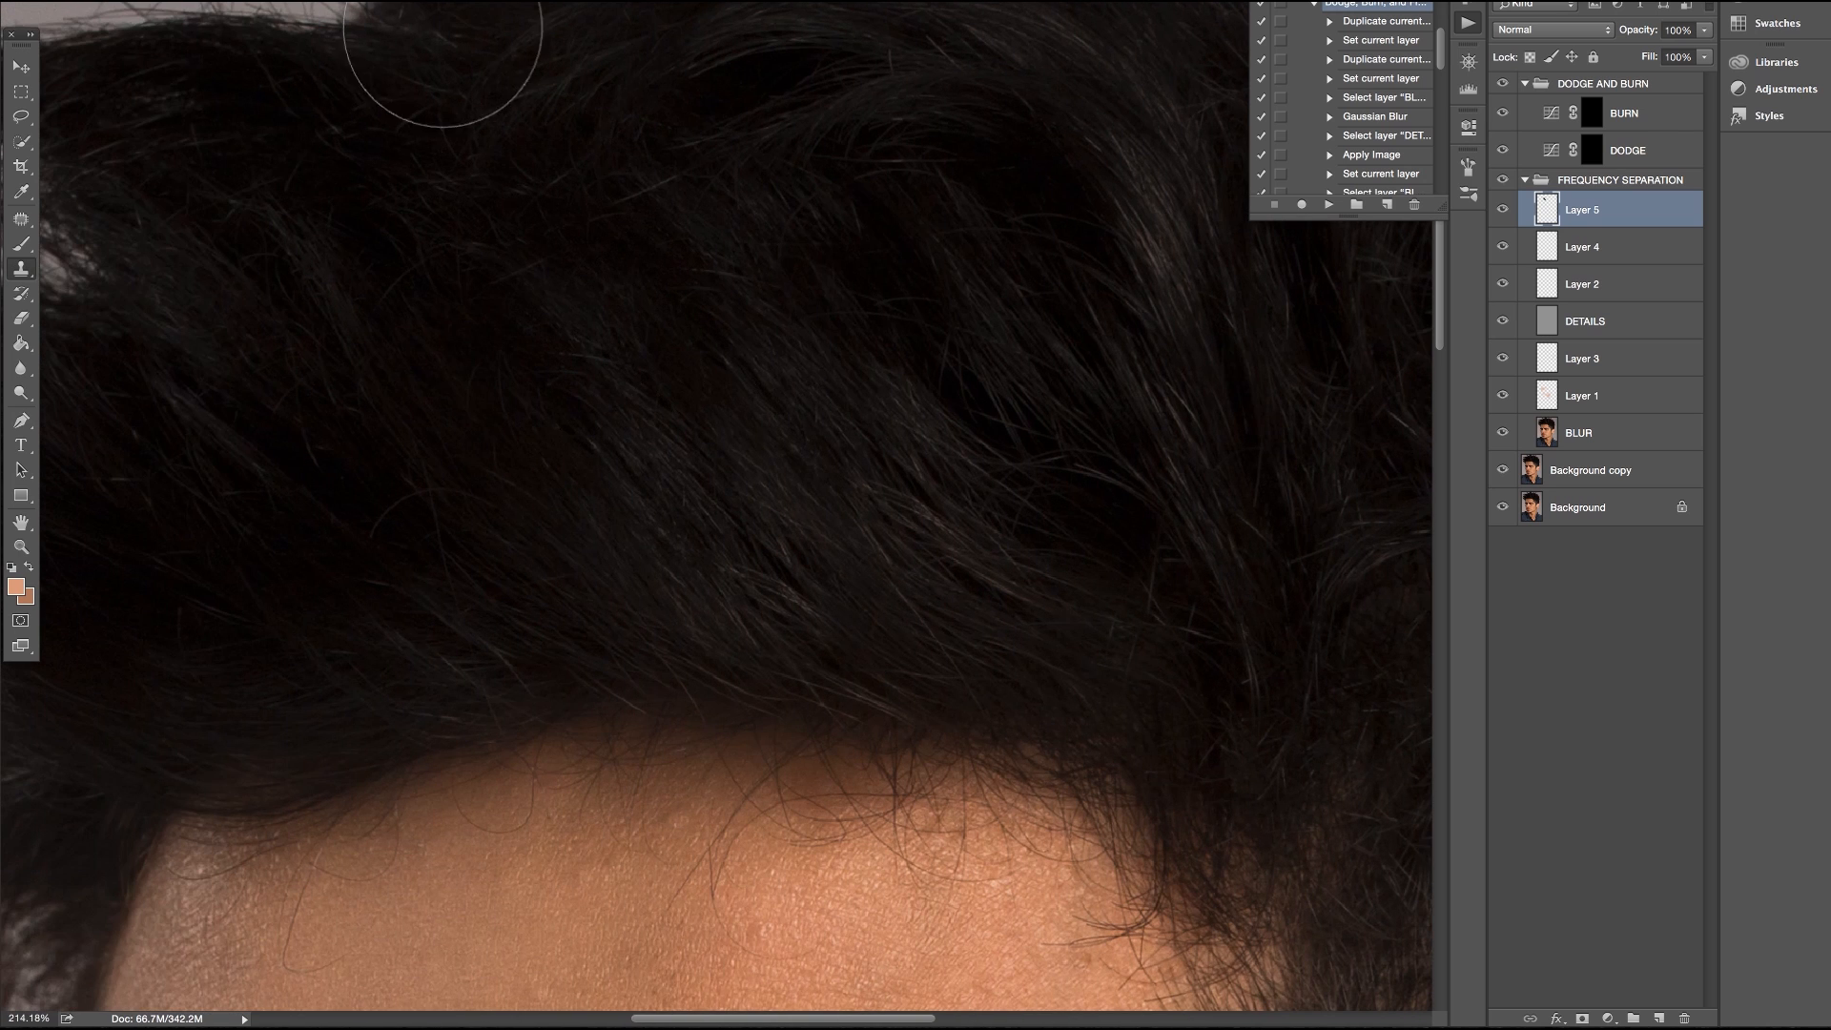
scroll(614, 347, "down", 2)
scroll(613, 347, "left", 2)
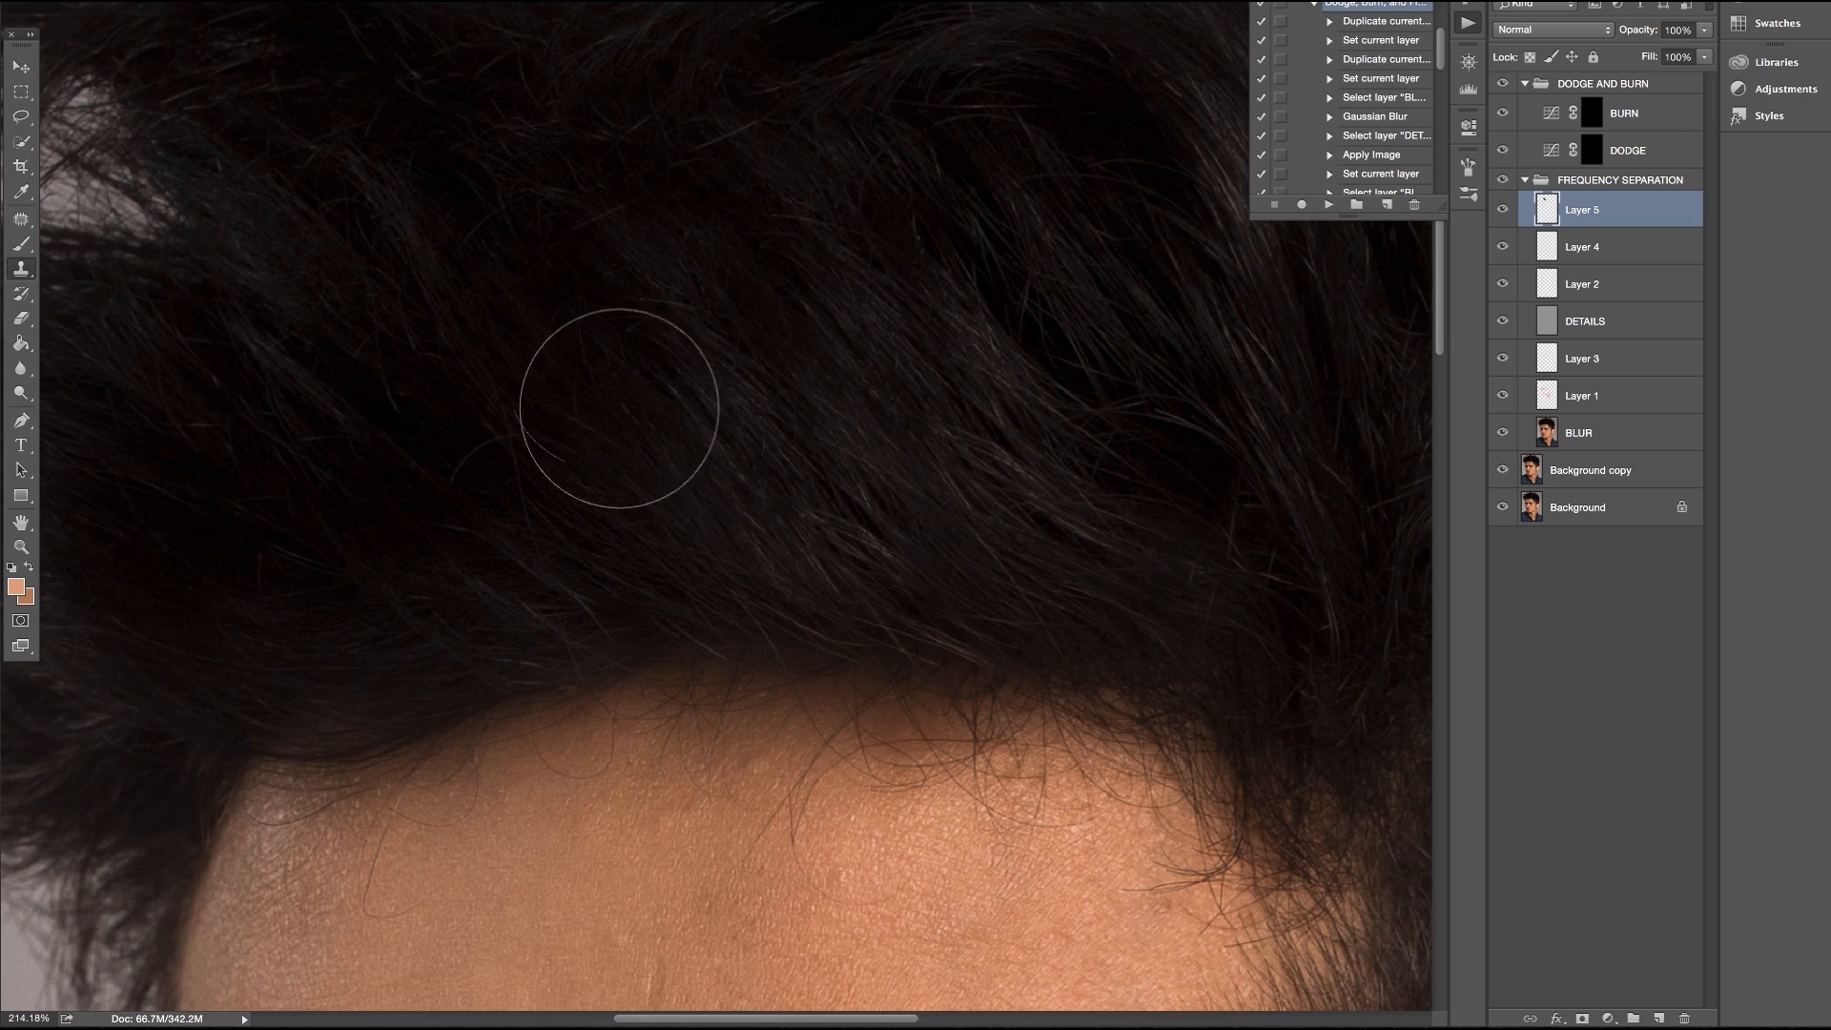
mouse_move(869, 343)
left_mouse_down()
mouse_move(1026, 414)
mouse_move(1002, 356)
left_mouse_up()
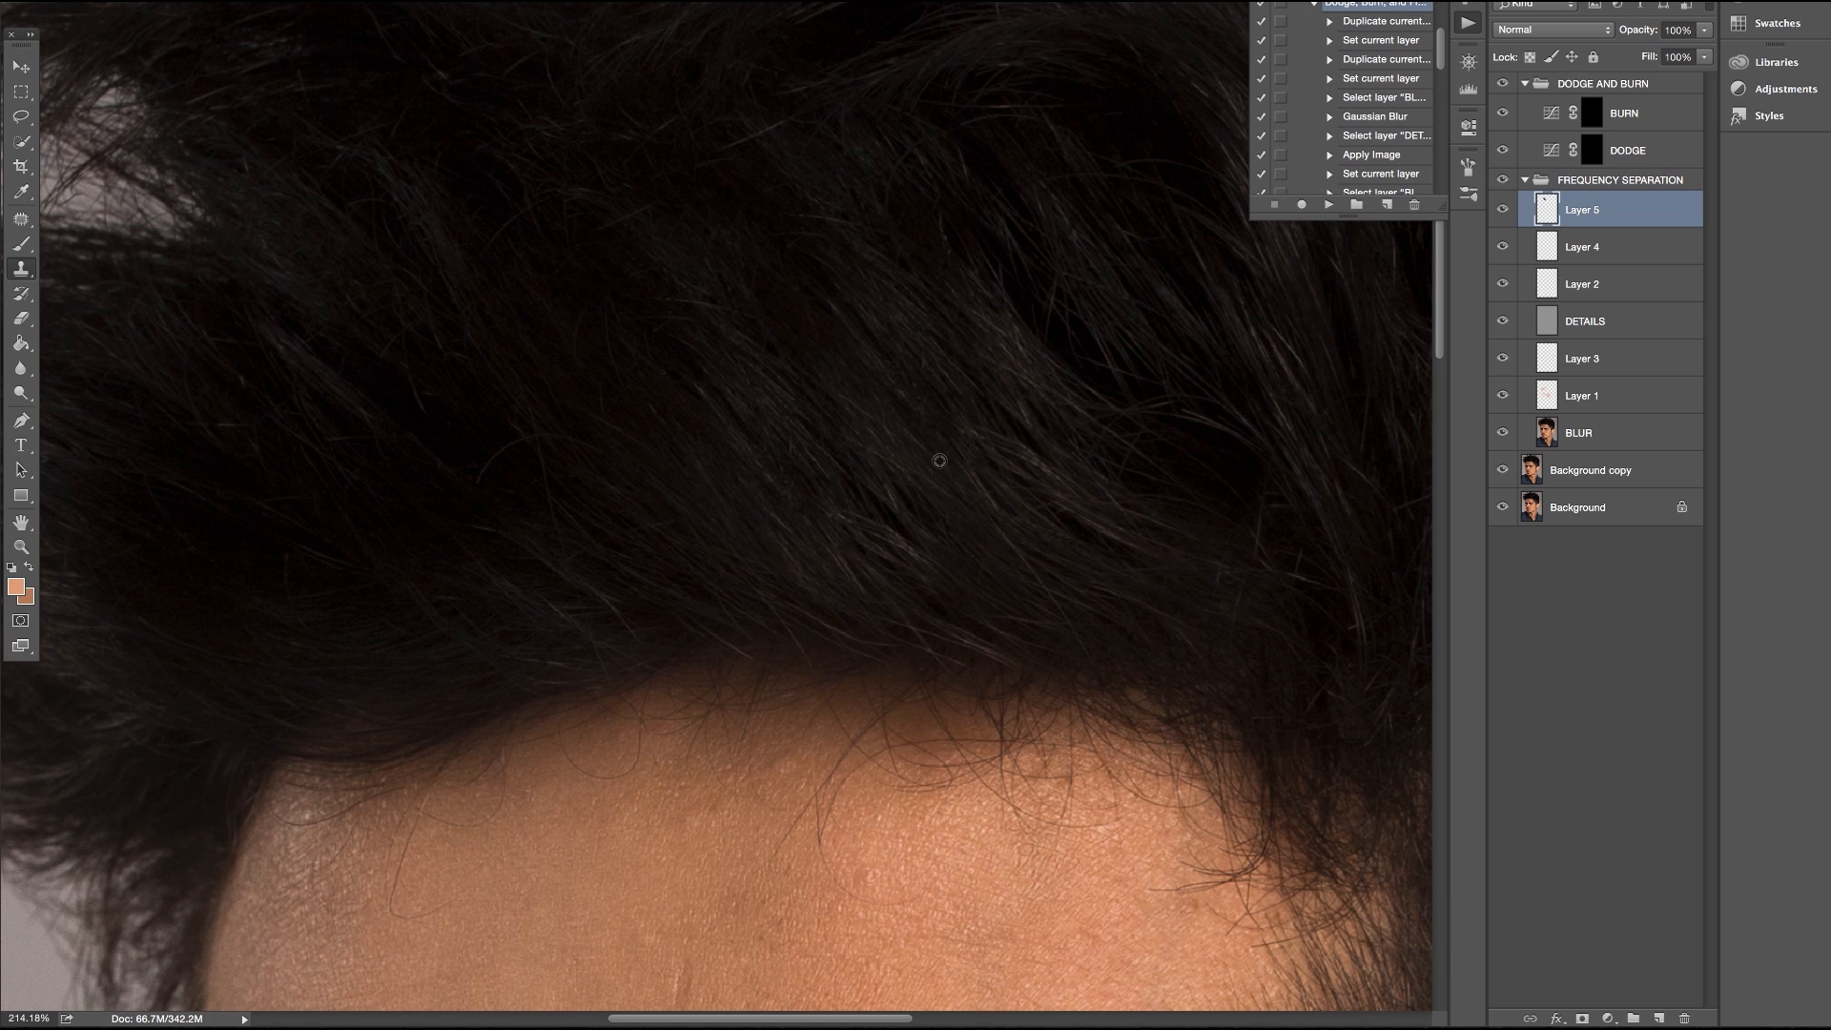
left_click(916, 304)
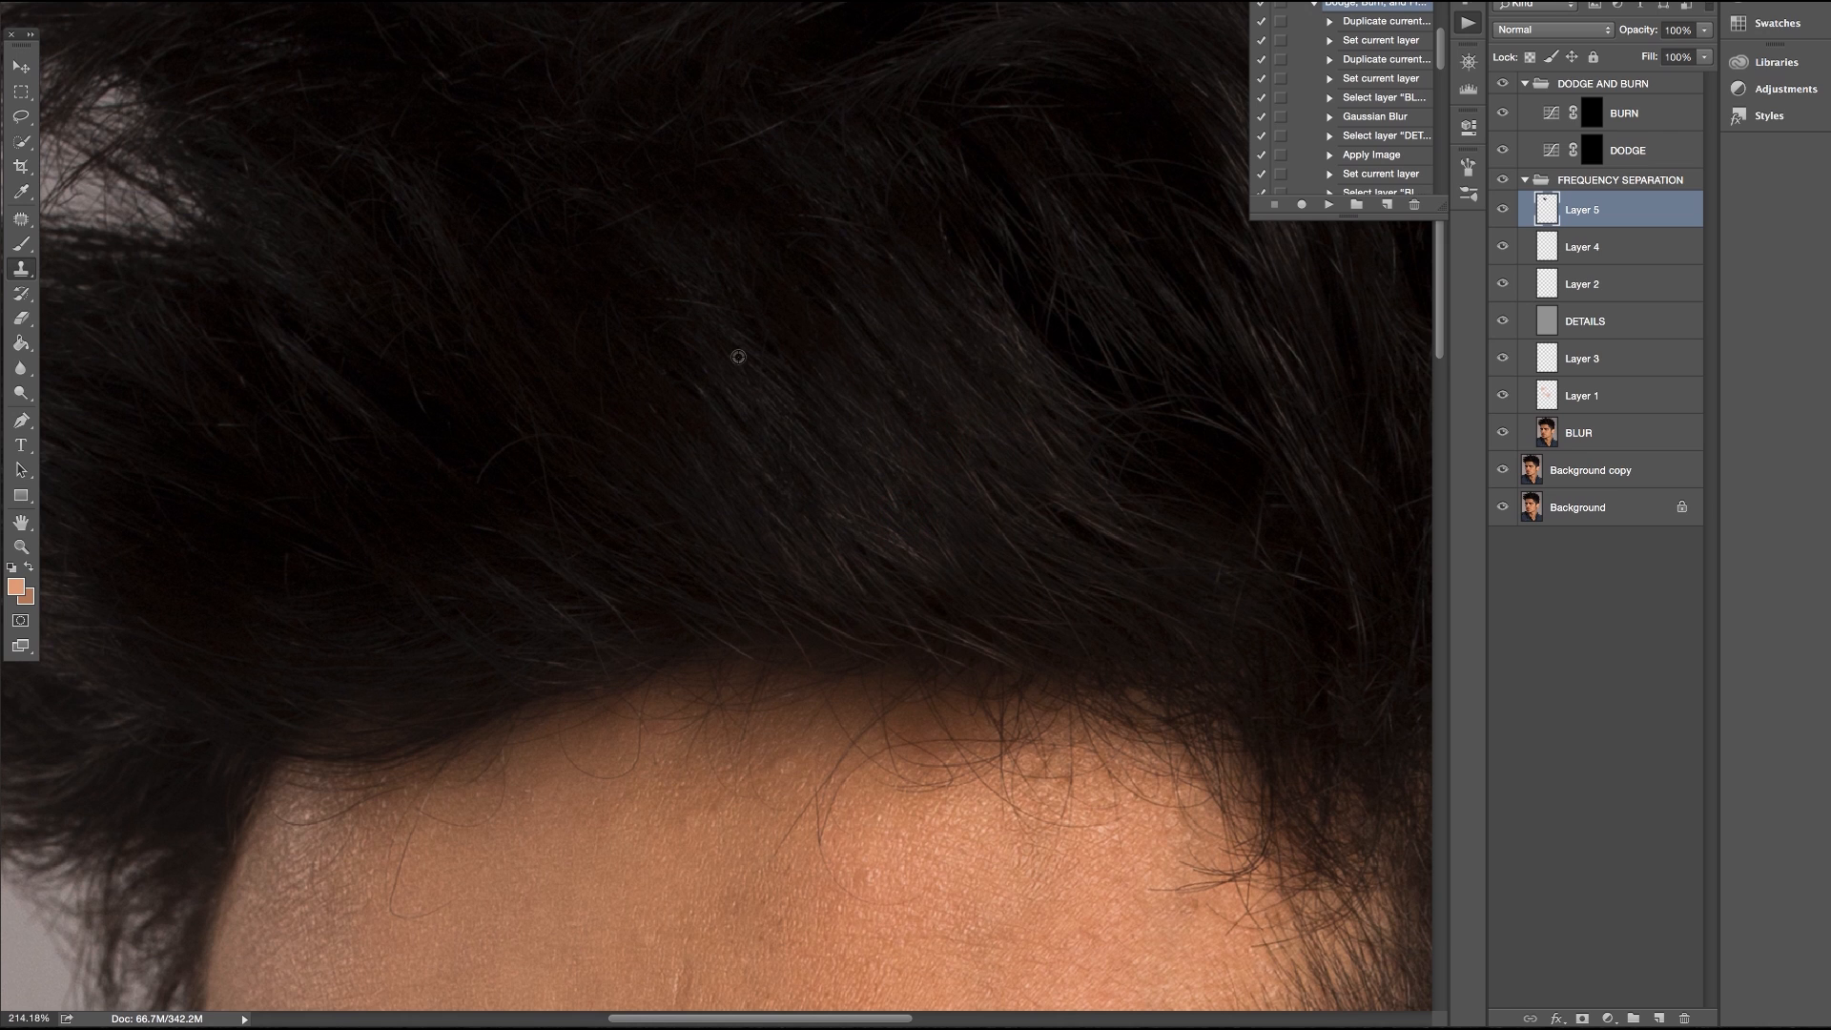
scroll(693, 469, "left", 10)
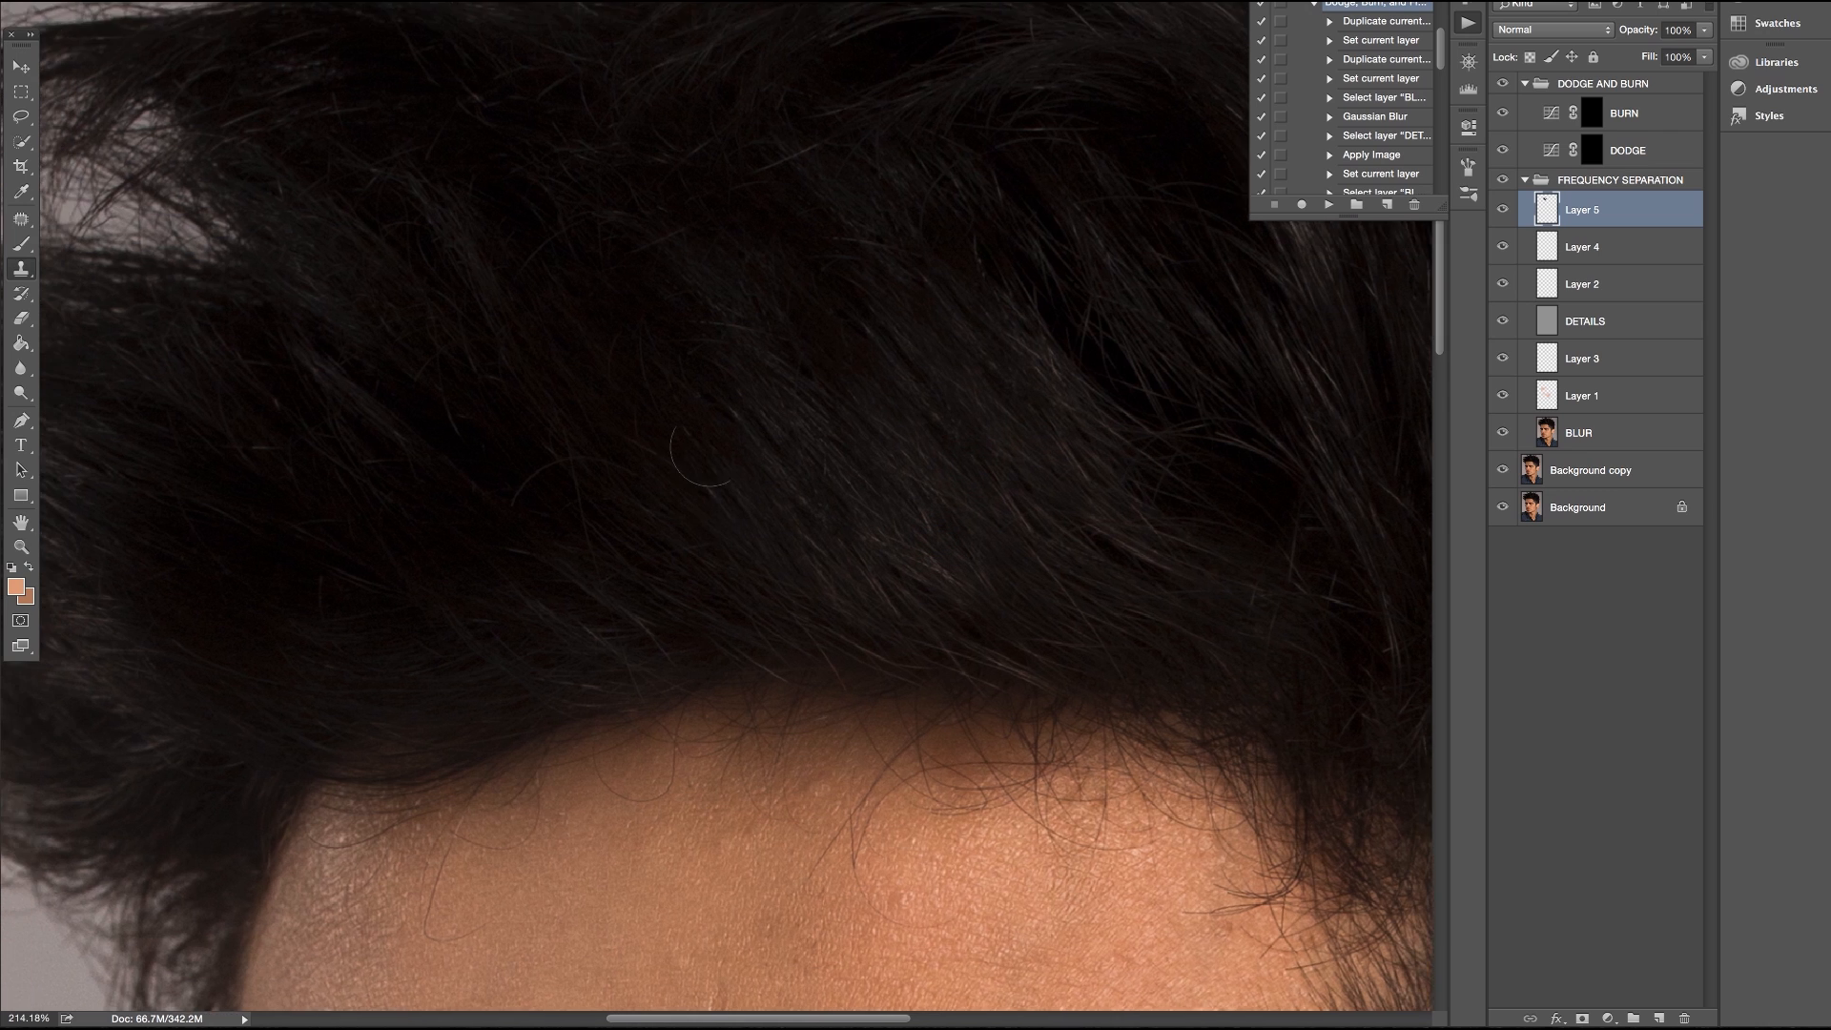
scroll(705, 454, "down", 4)
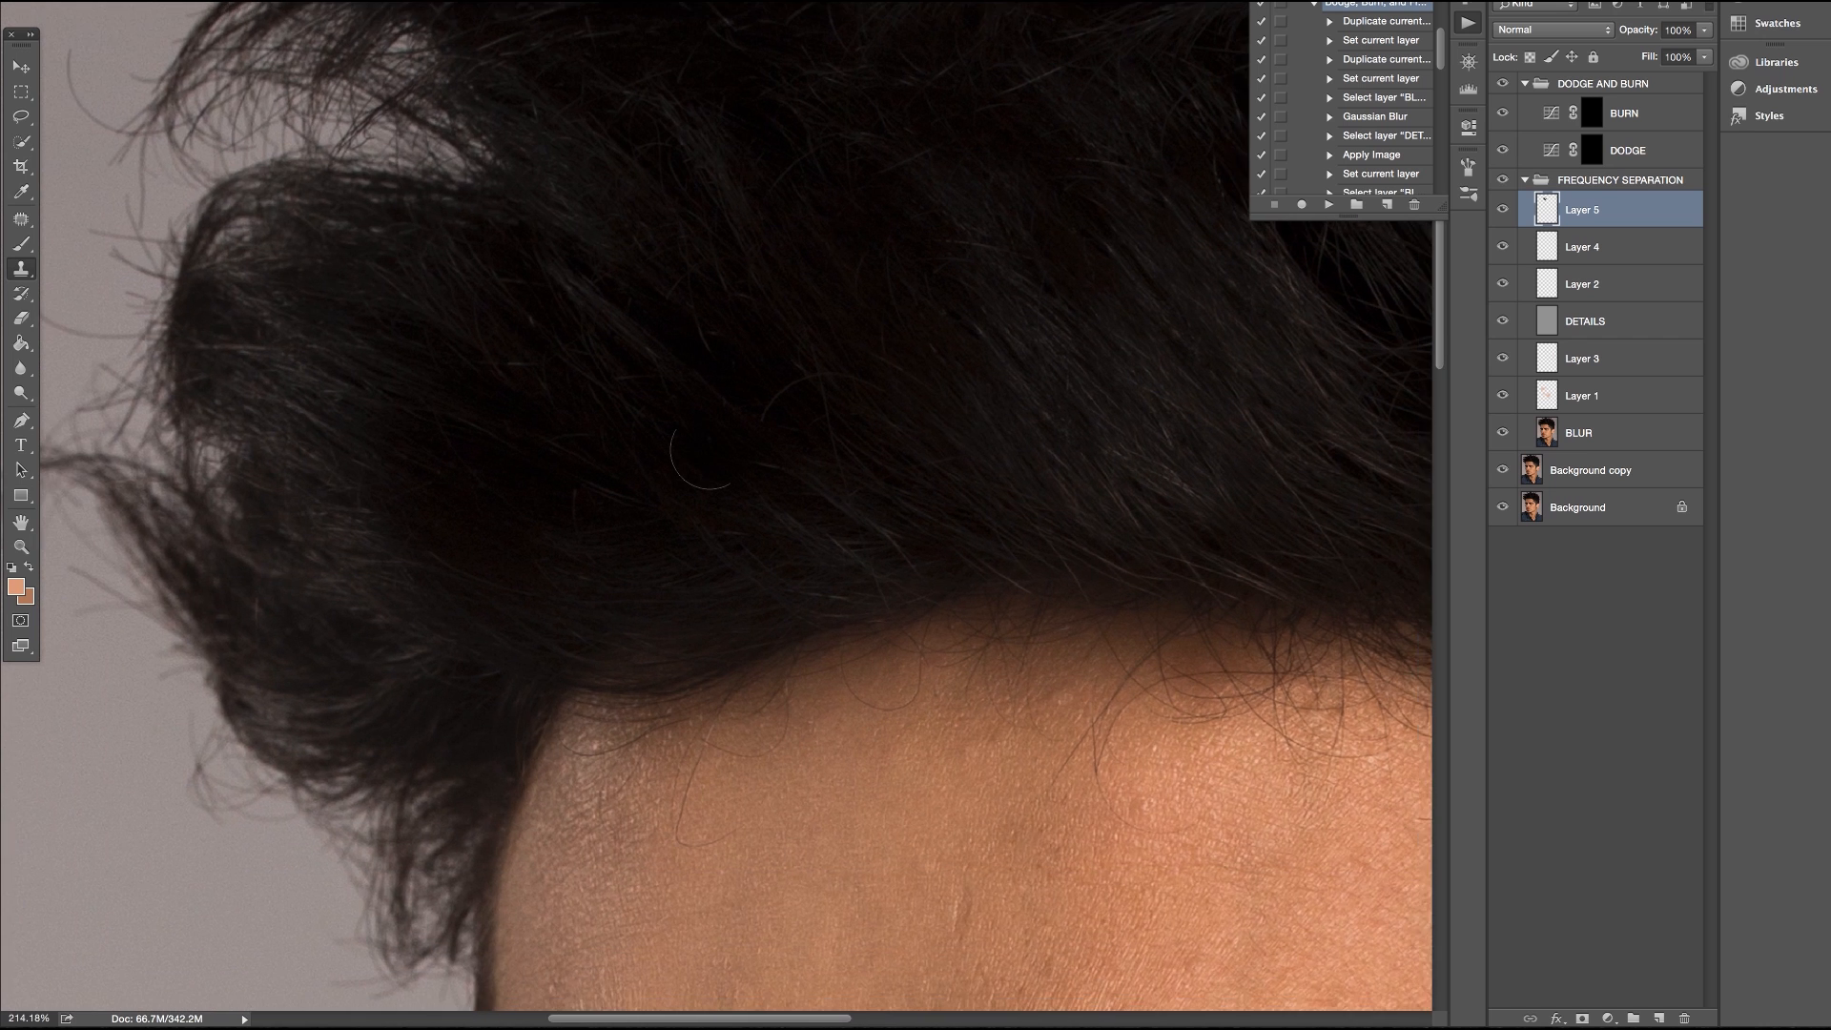
scroll(713, 449, "down", 2)
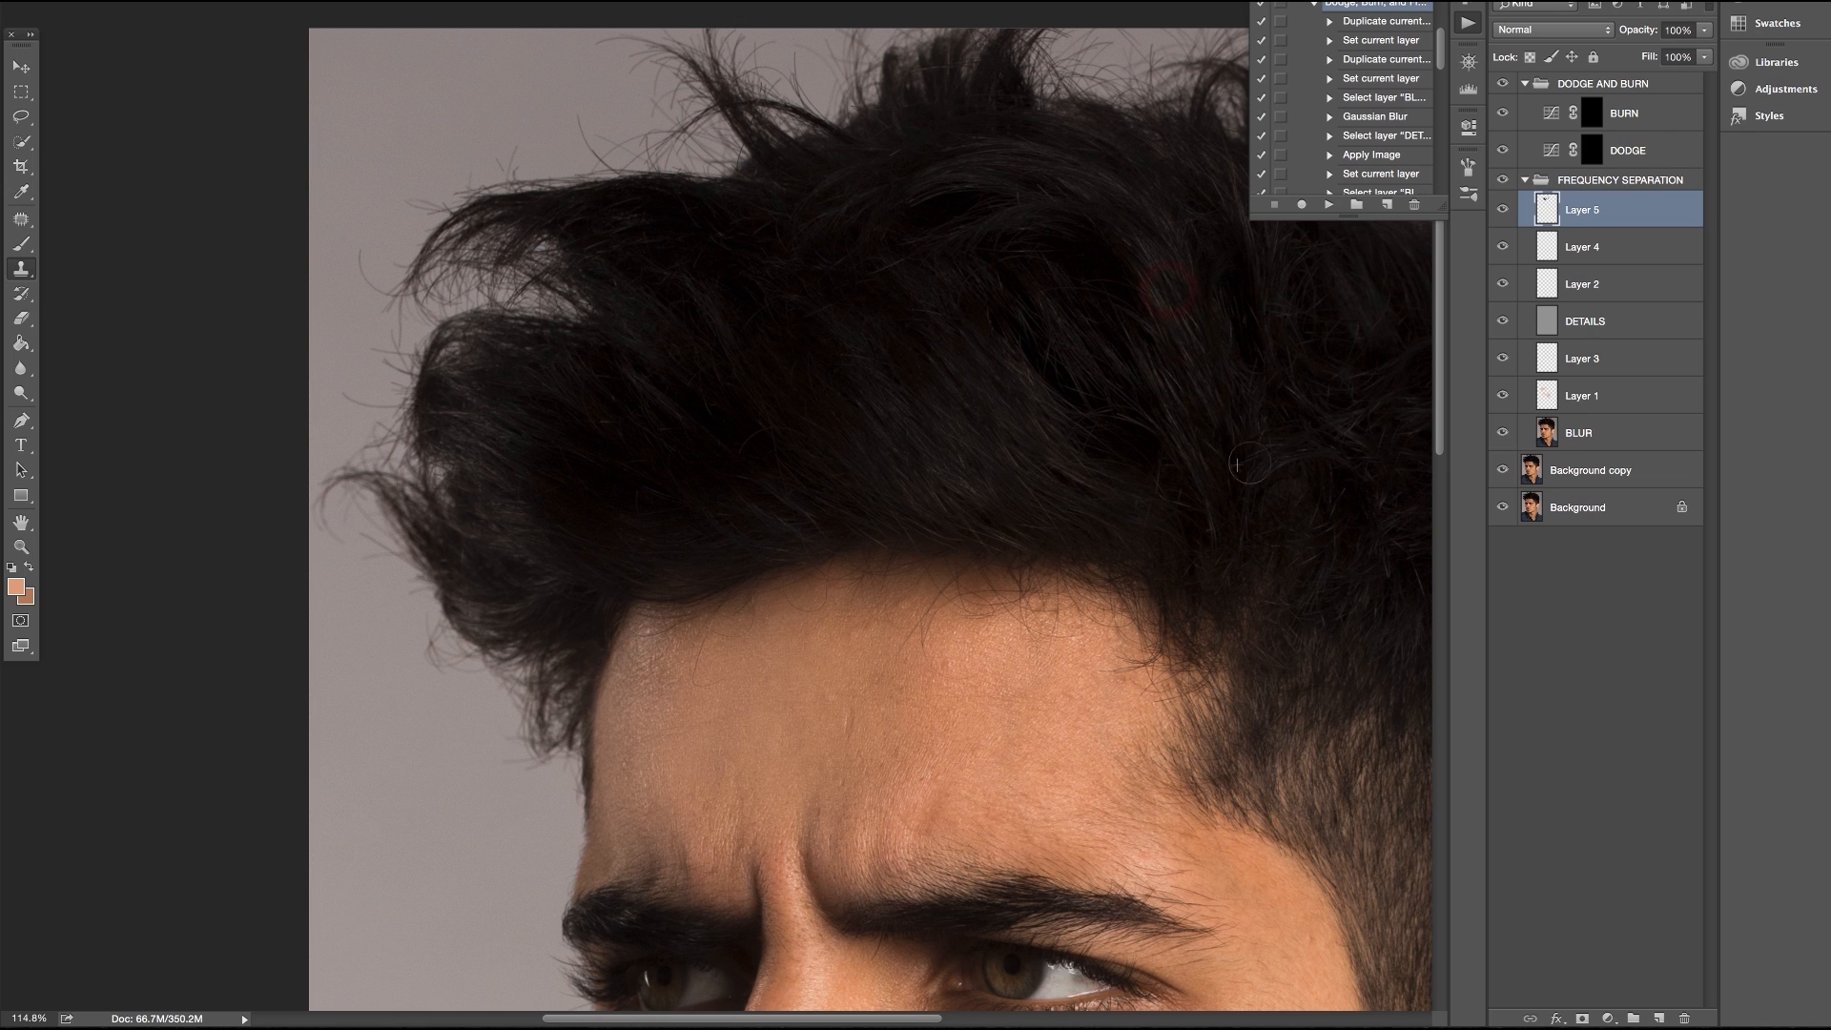
Compare the hair and face retouching with the original Background layer by hiding and restoring the other layers
scroll(1240, 448, "down", 4)
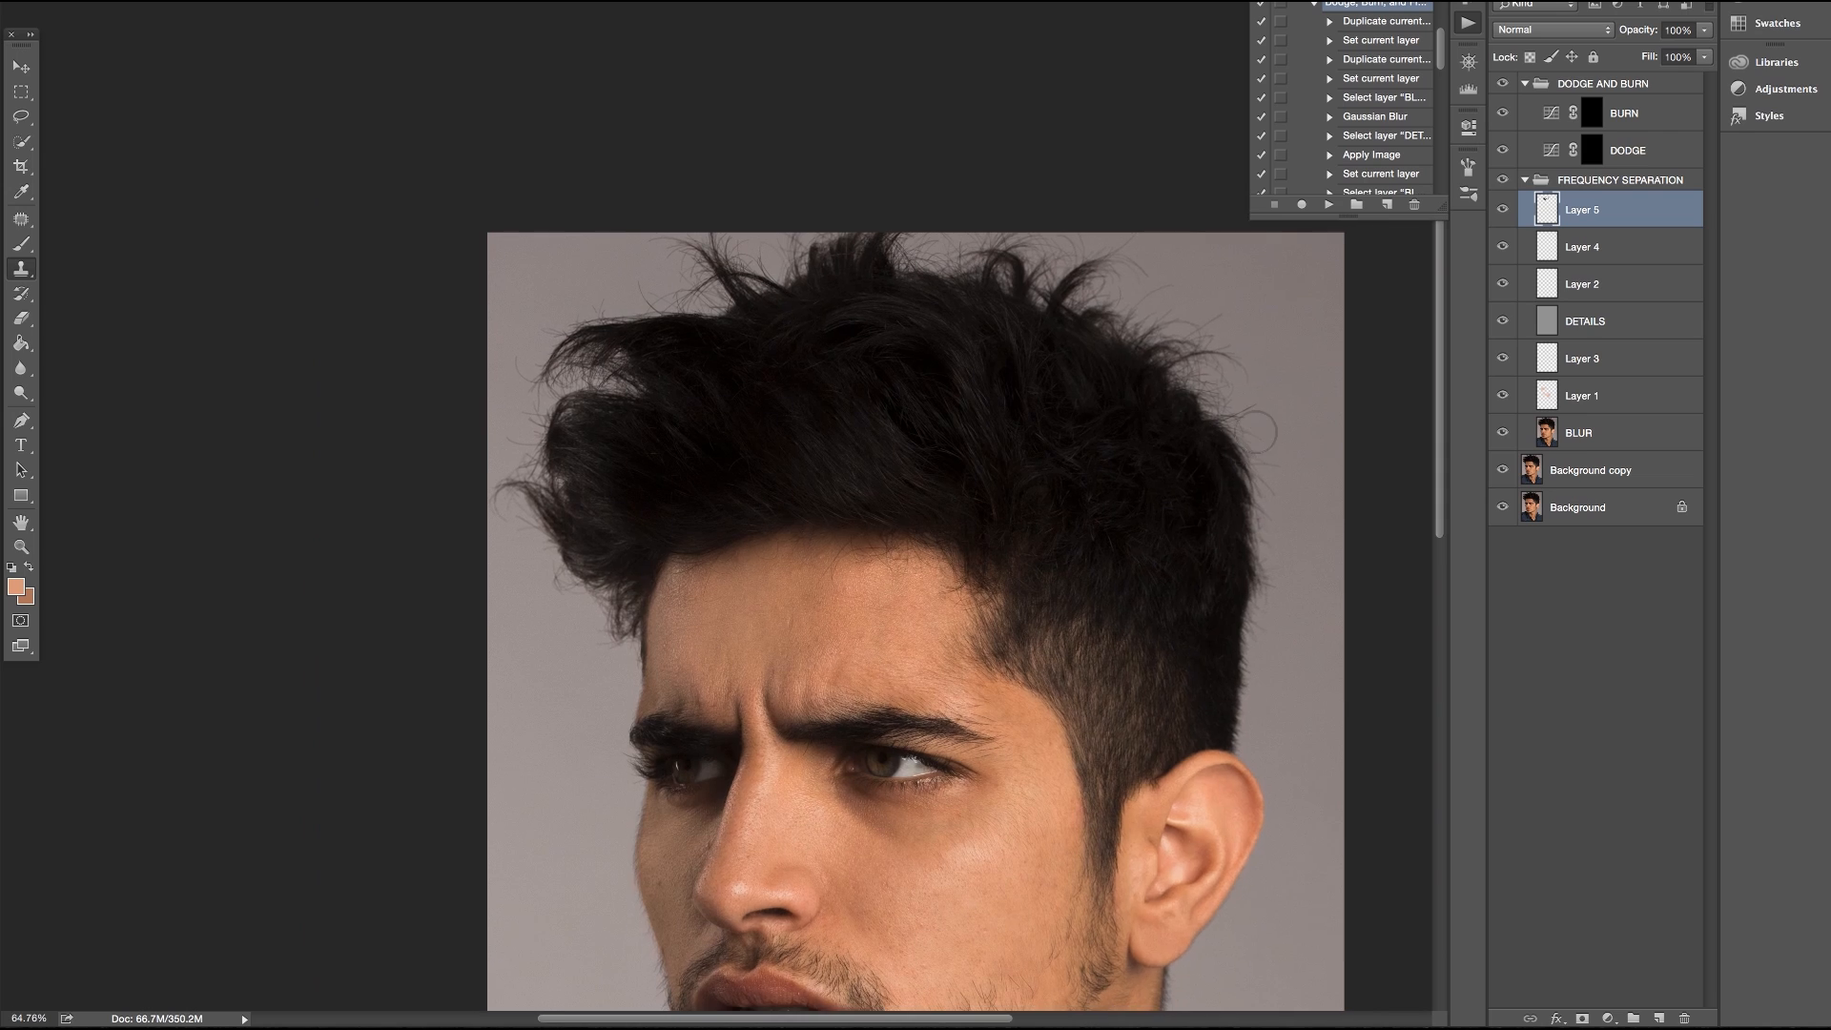
left_click(1503, 507, "alt")
left_click(1503, 508, "alt")
scroll(1228, 592, "down", 5)
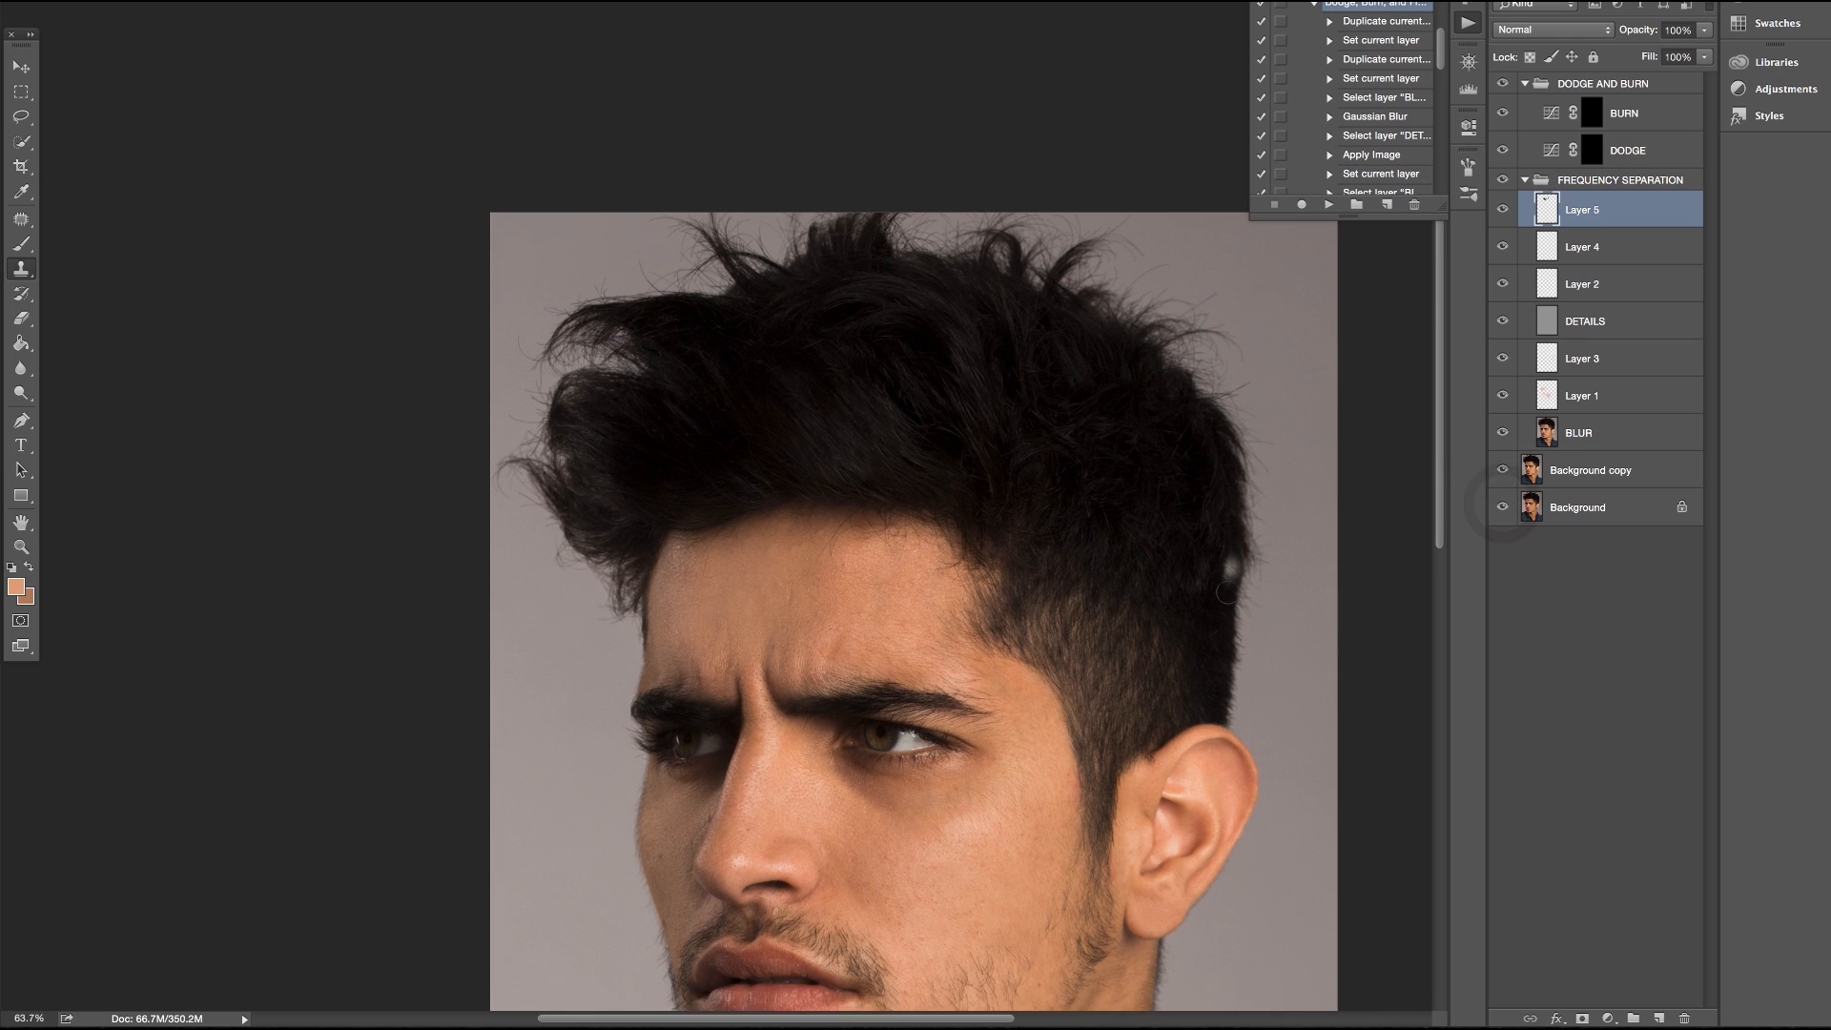
scroll(1228, 592, "up", 1)
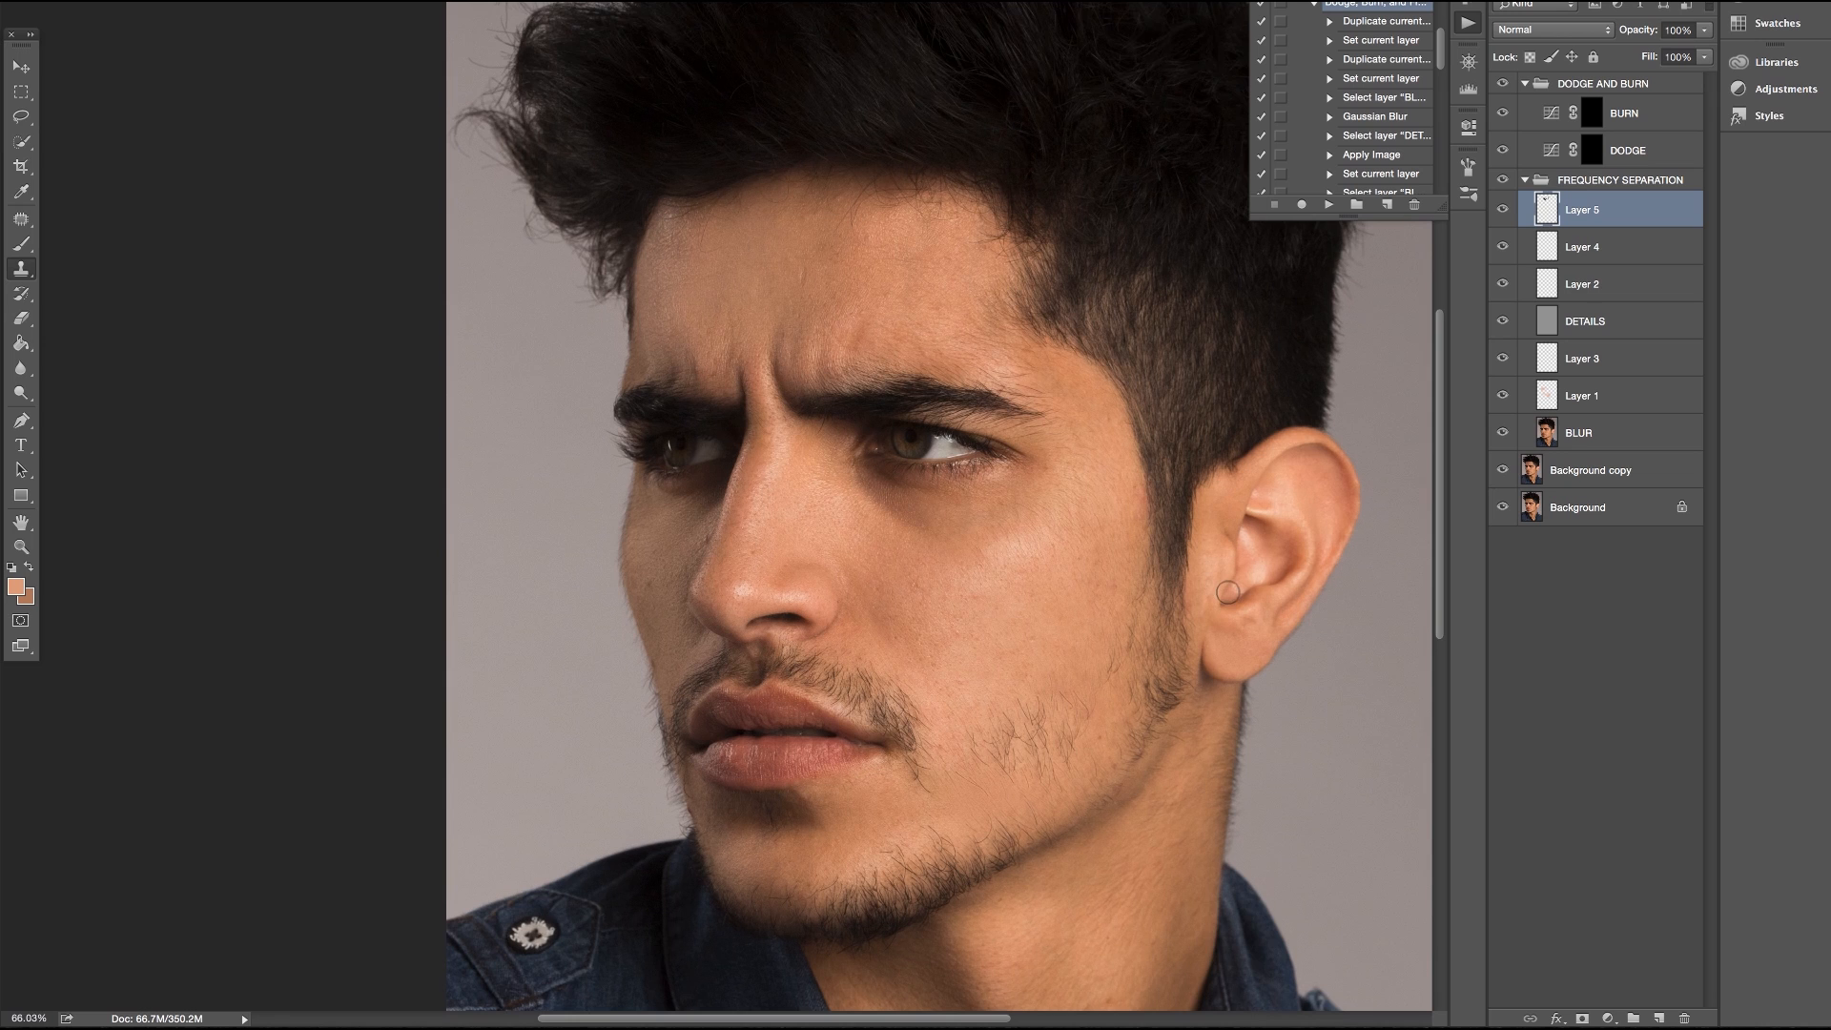
Merge all layers from Layer 5 down to BLUR in the FREQUENCY SEPARATION group
scroll(1228, 593, "up", 6)
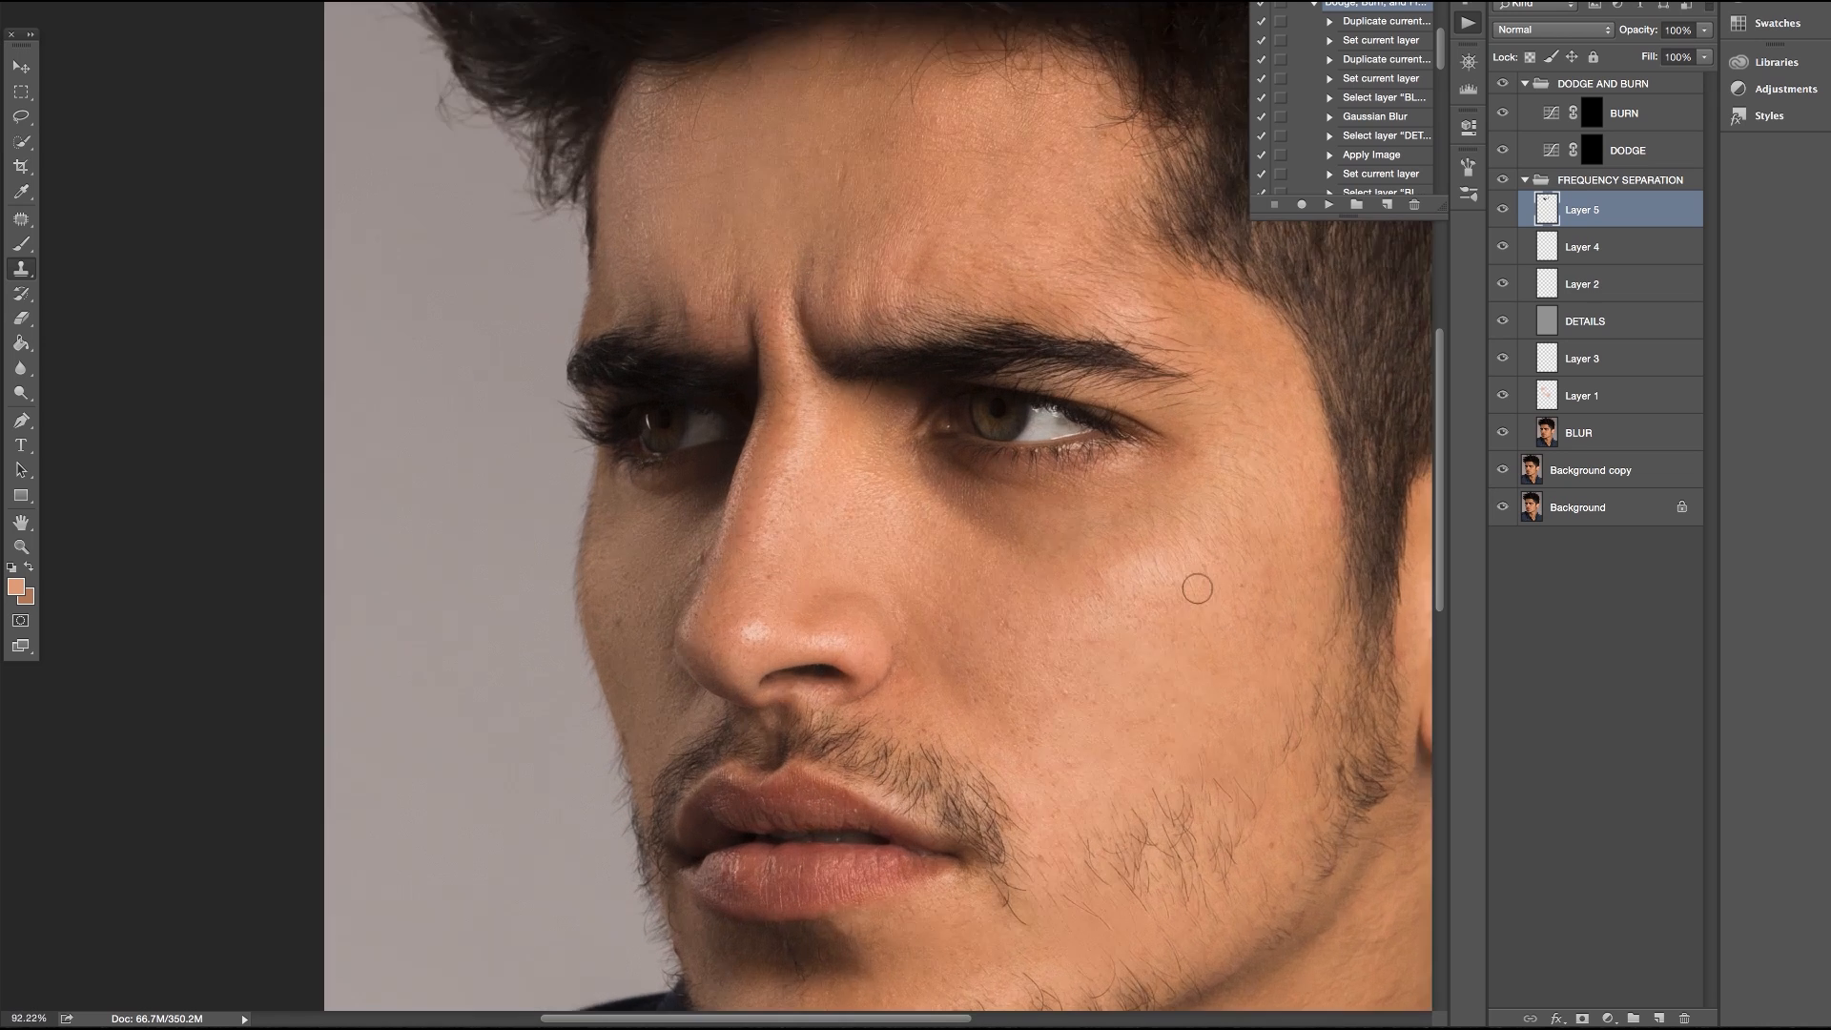
left_click(1629, 437, "shift")
right_click(1630, 437)
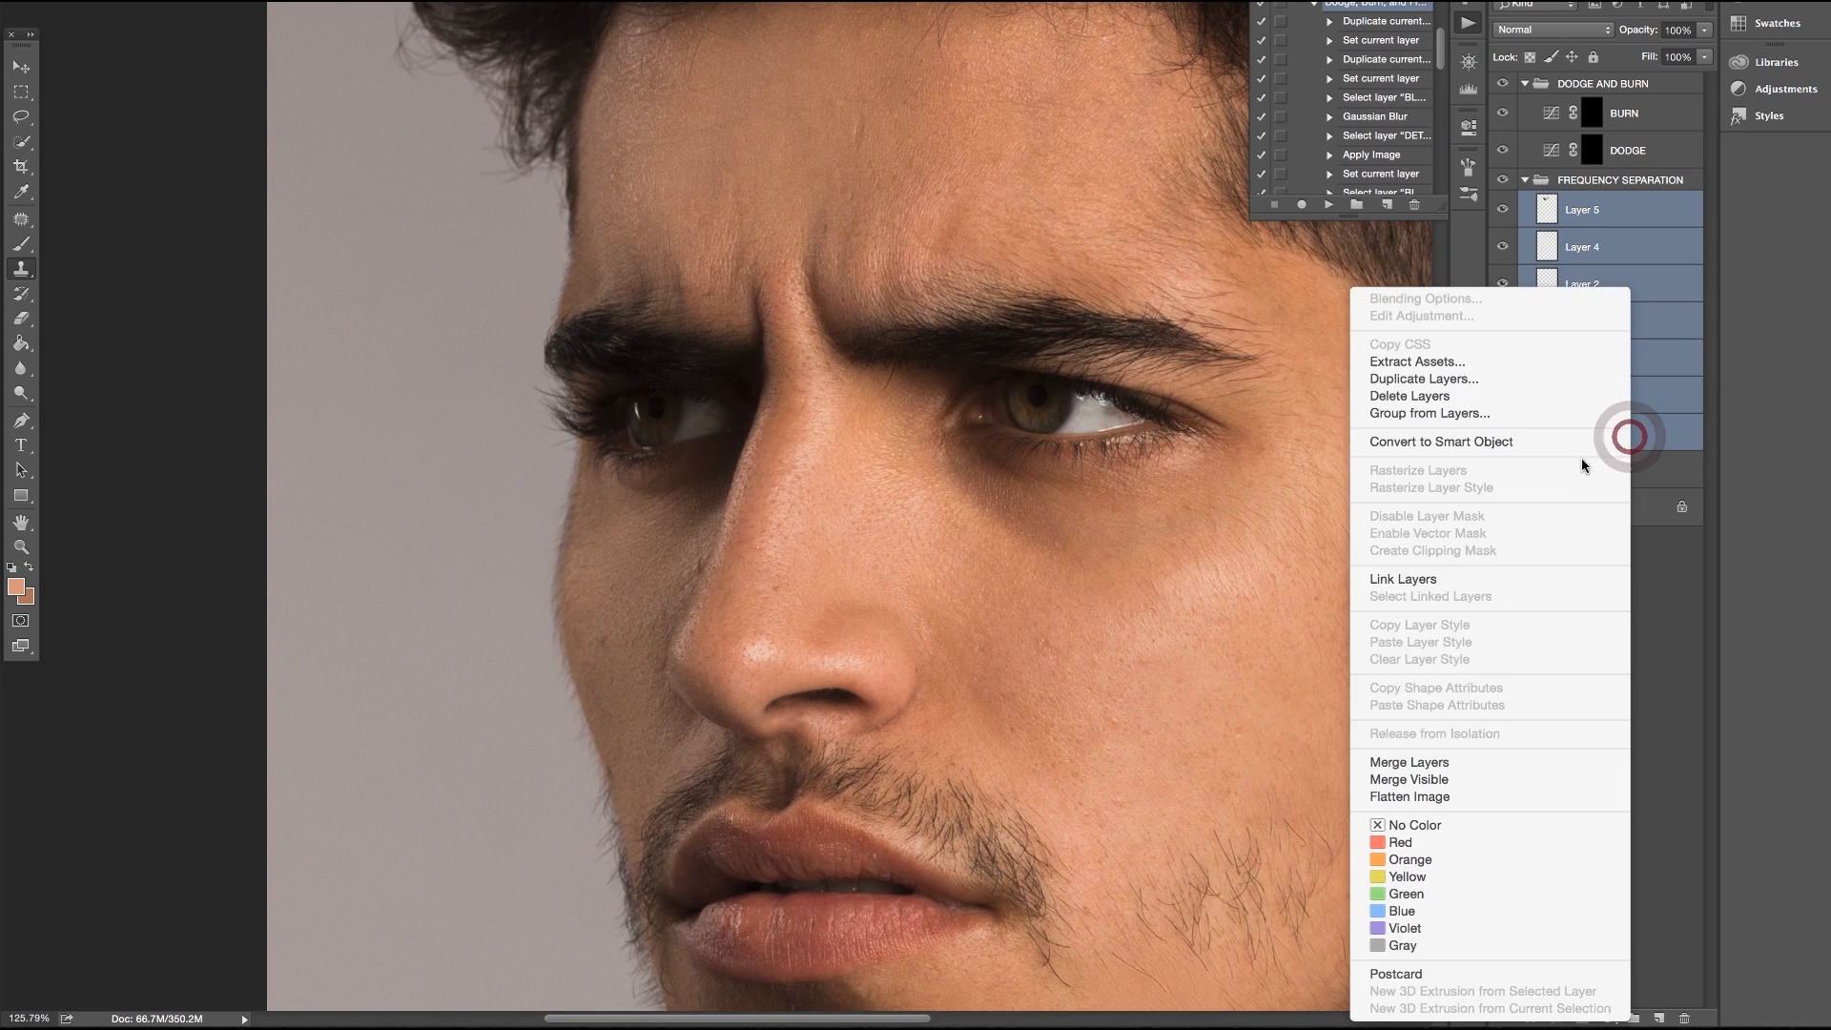
left_click(1472, 762)
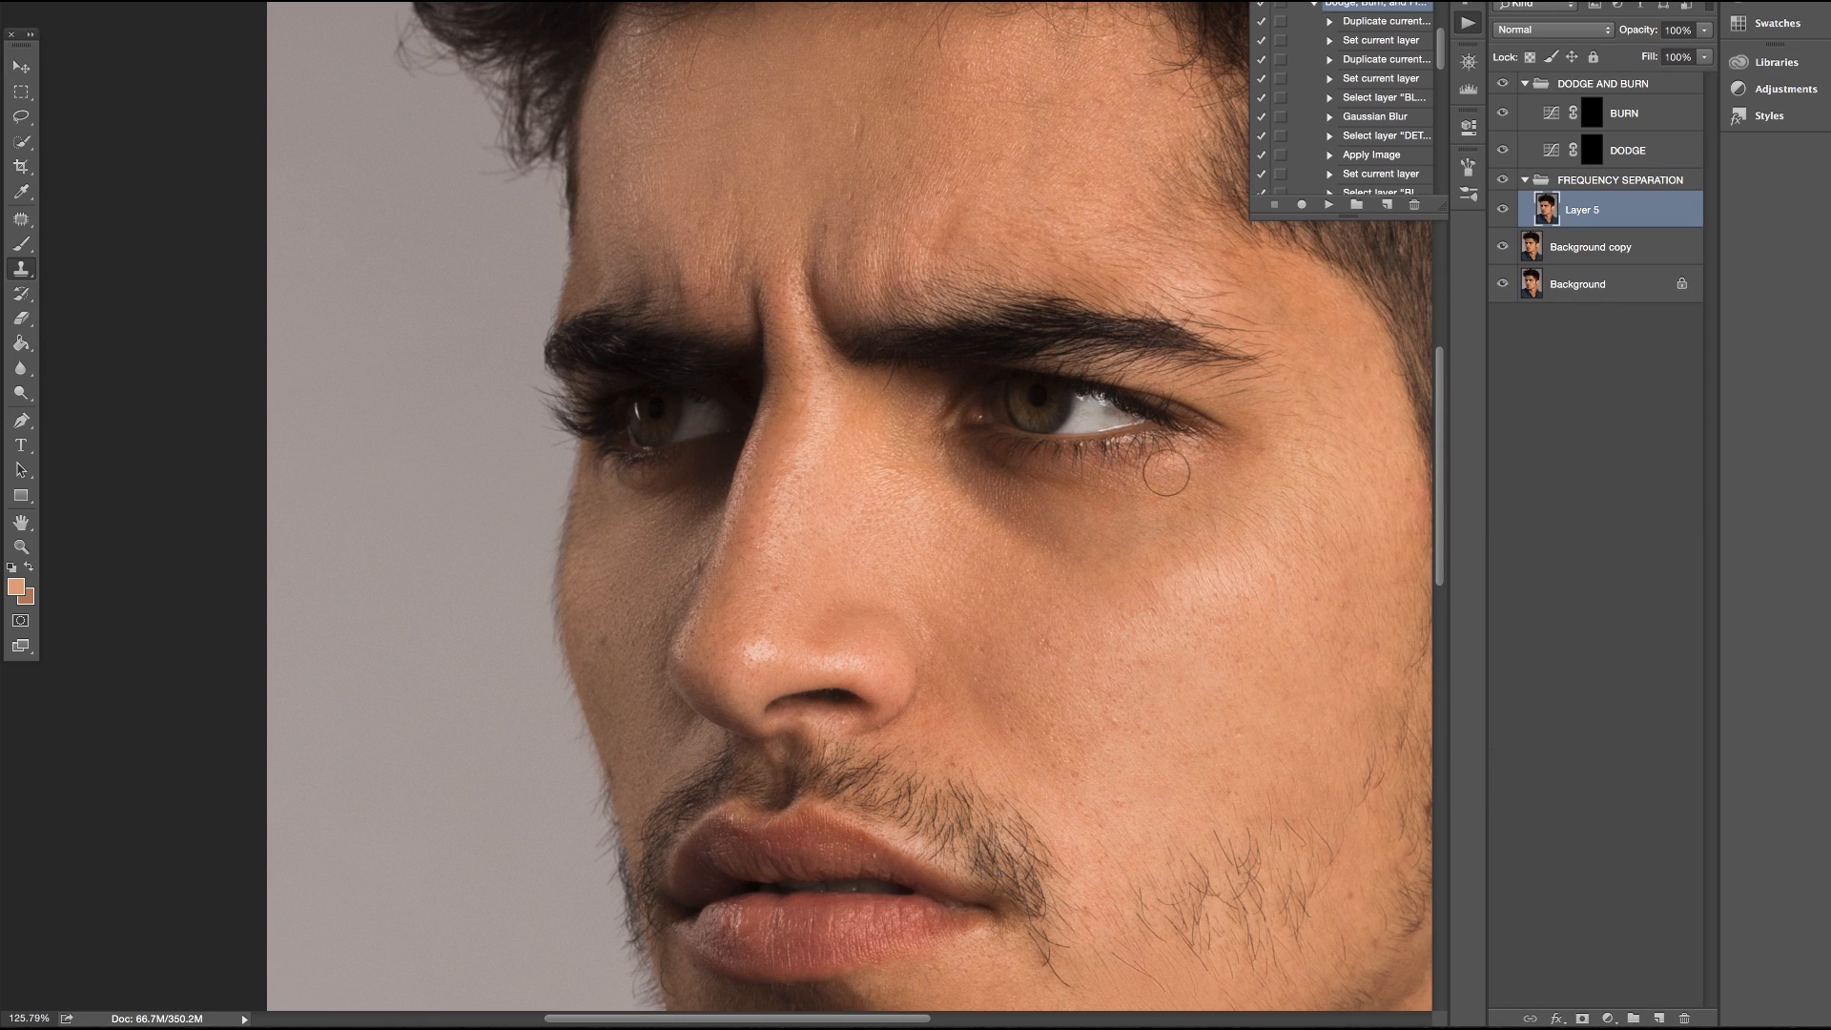
Switch to the Sharpen tool for close-up work around the eyes and brows on the merged Layer 5
scroll(520, 339, "up", 3)
scroll(526, 348, "up", 6)
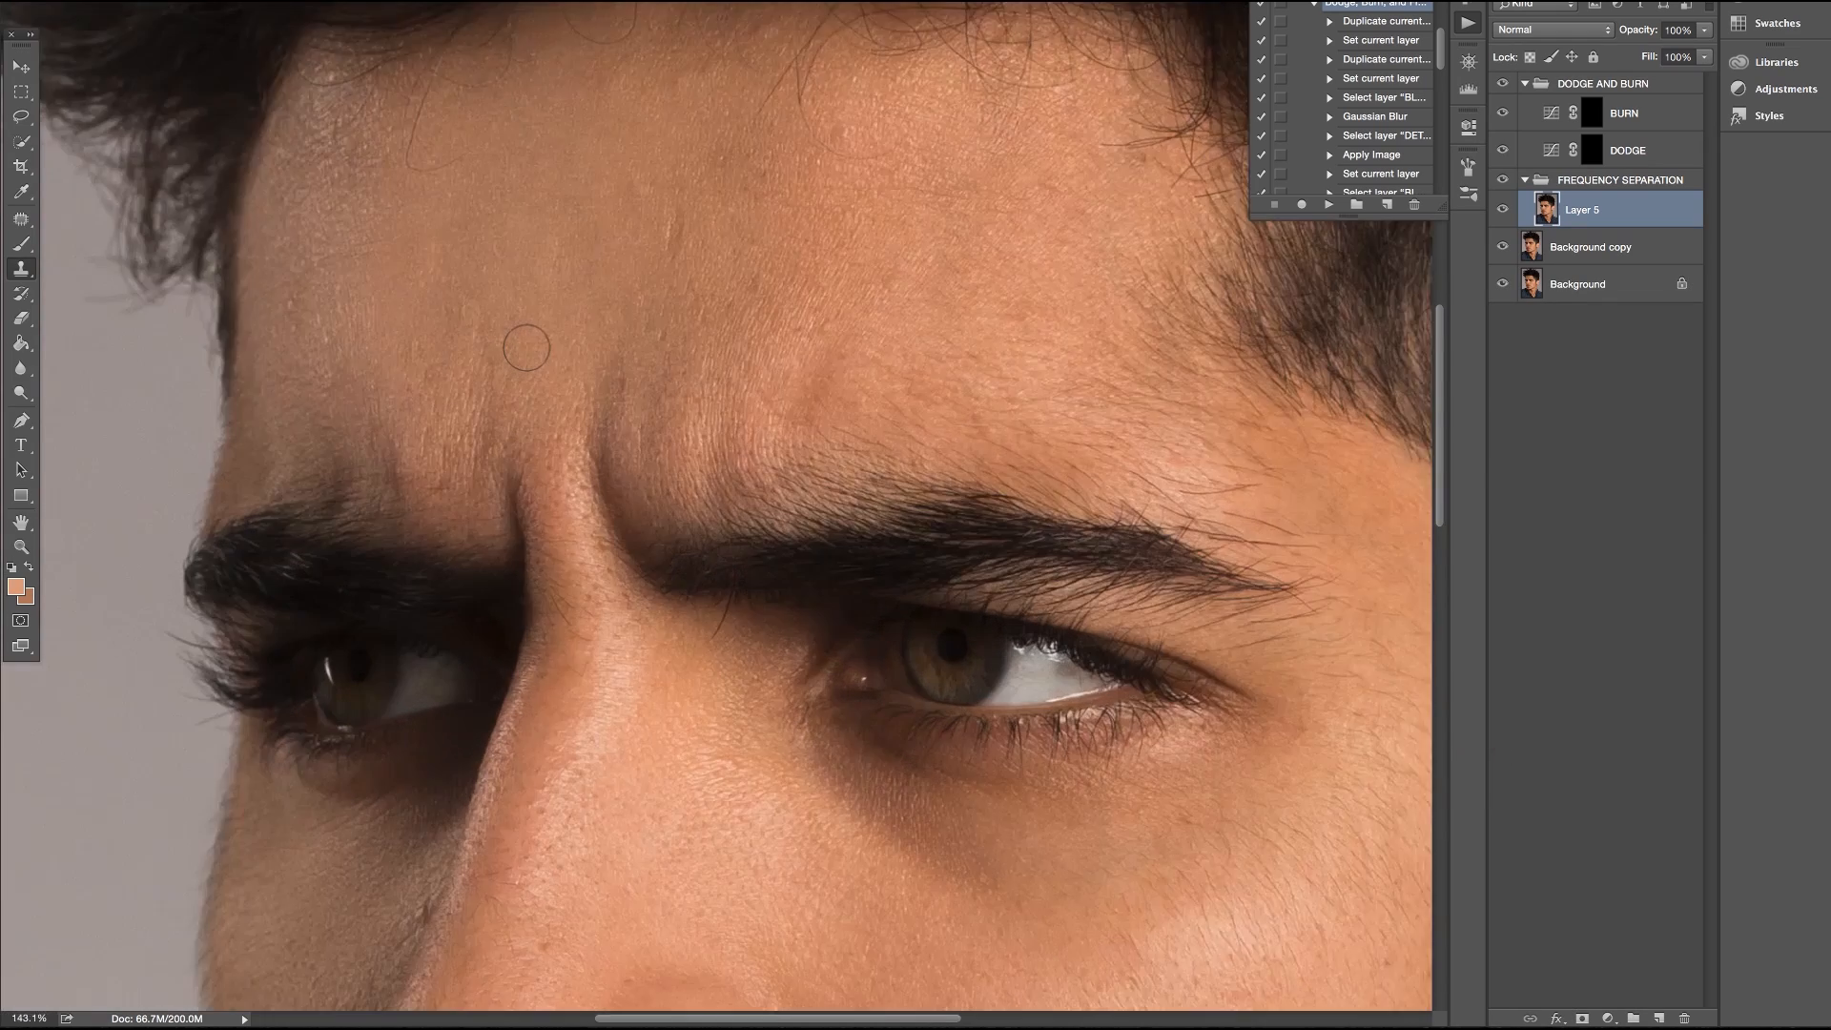
scroll(527, 348, "up", 4)
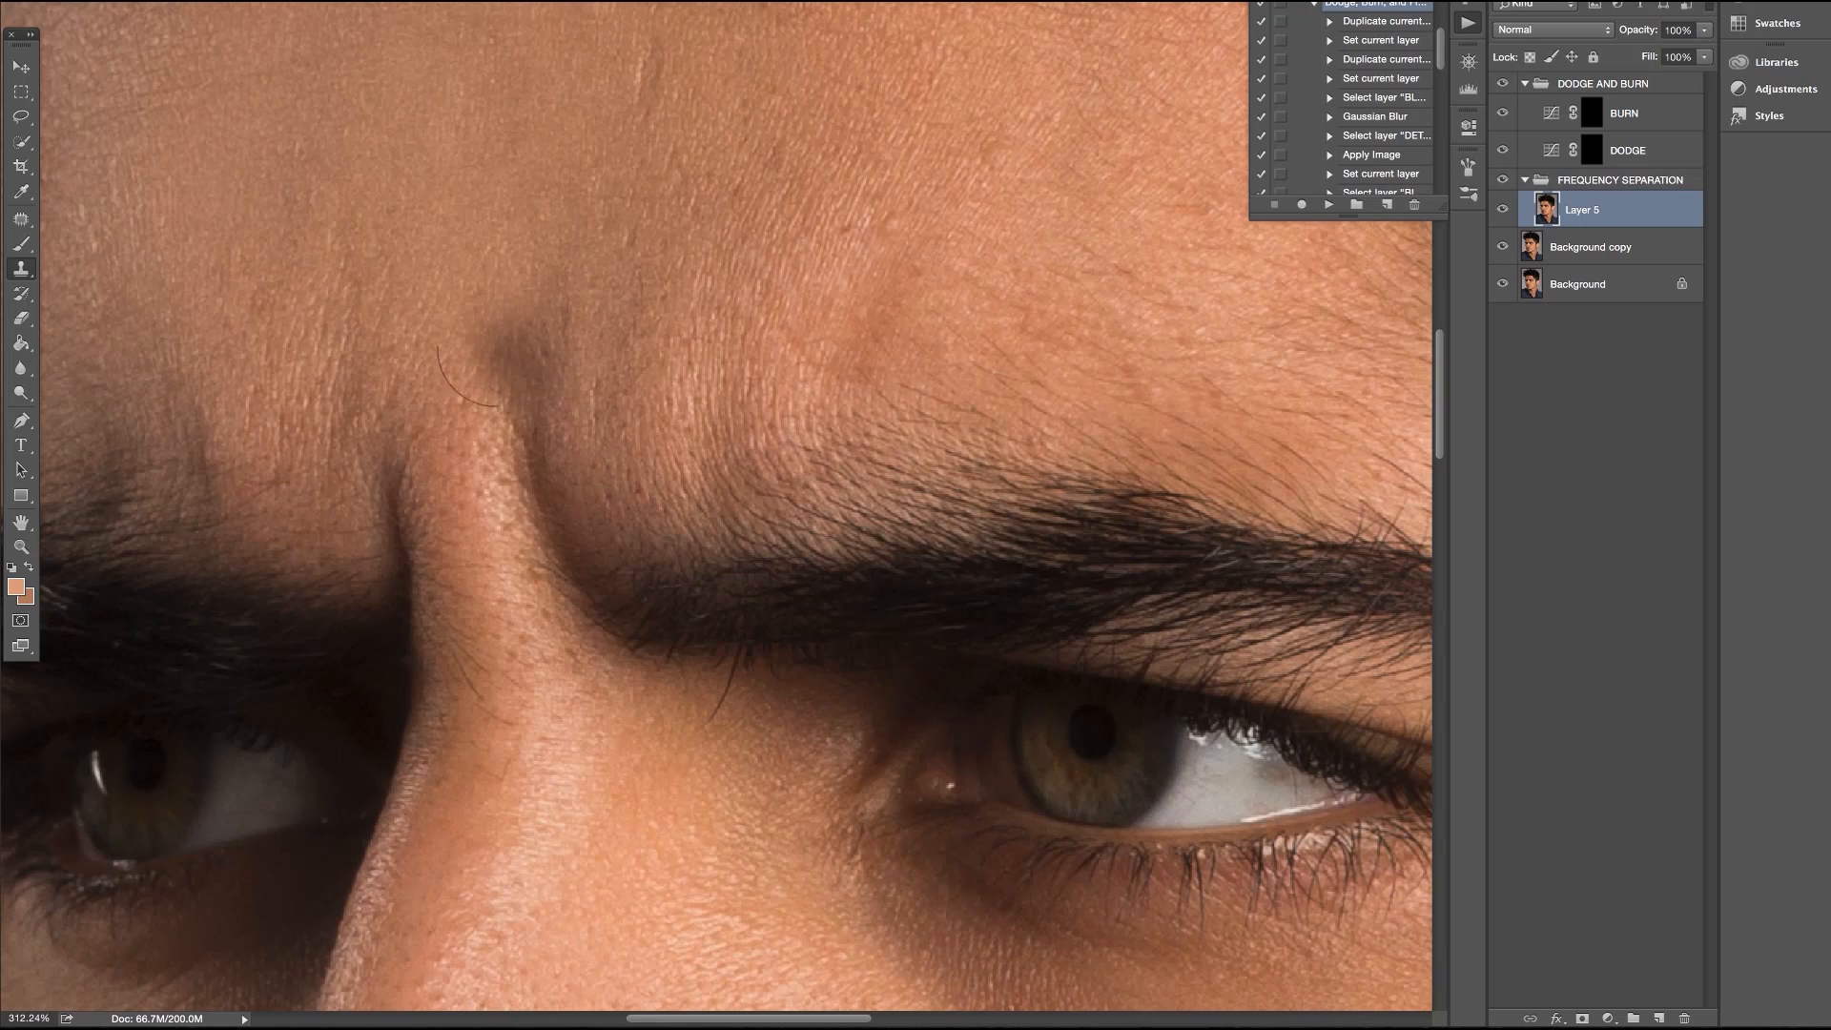
left_click(21, 393)
left_click(21, 369)
left_click(67, 385)
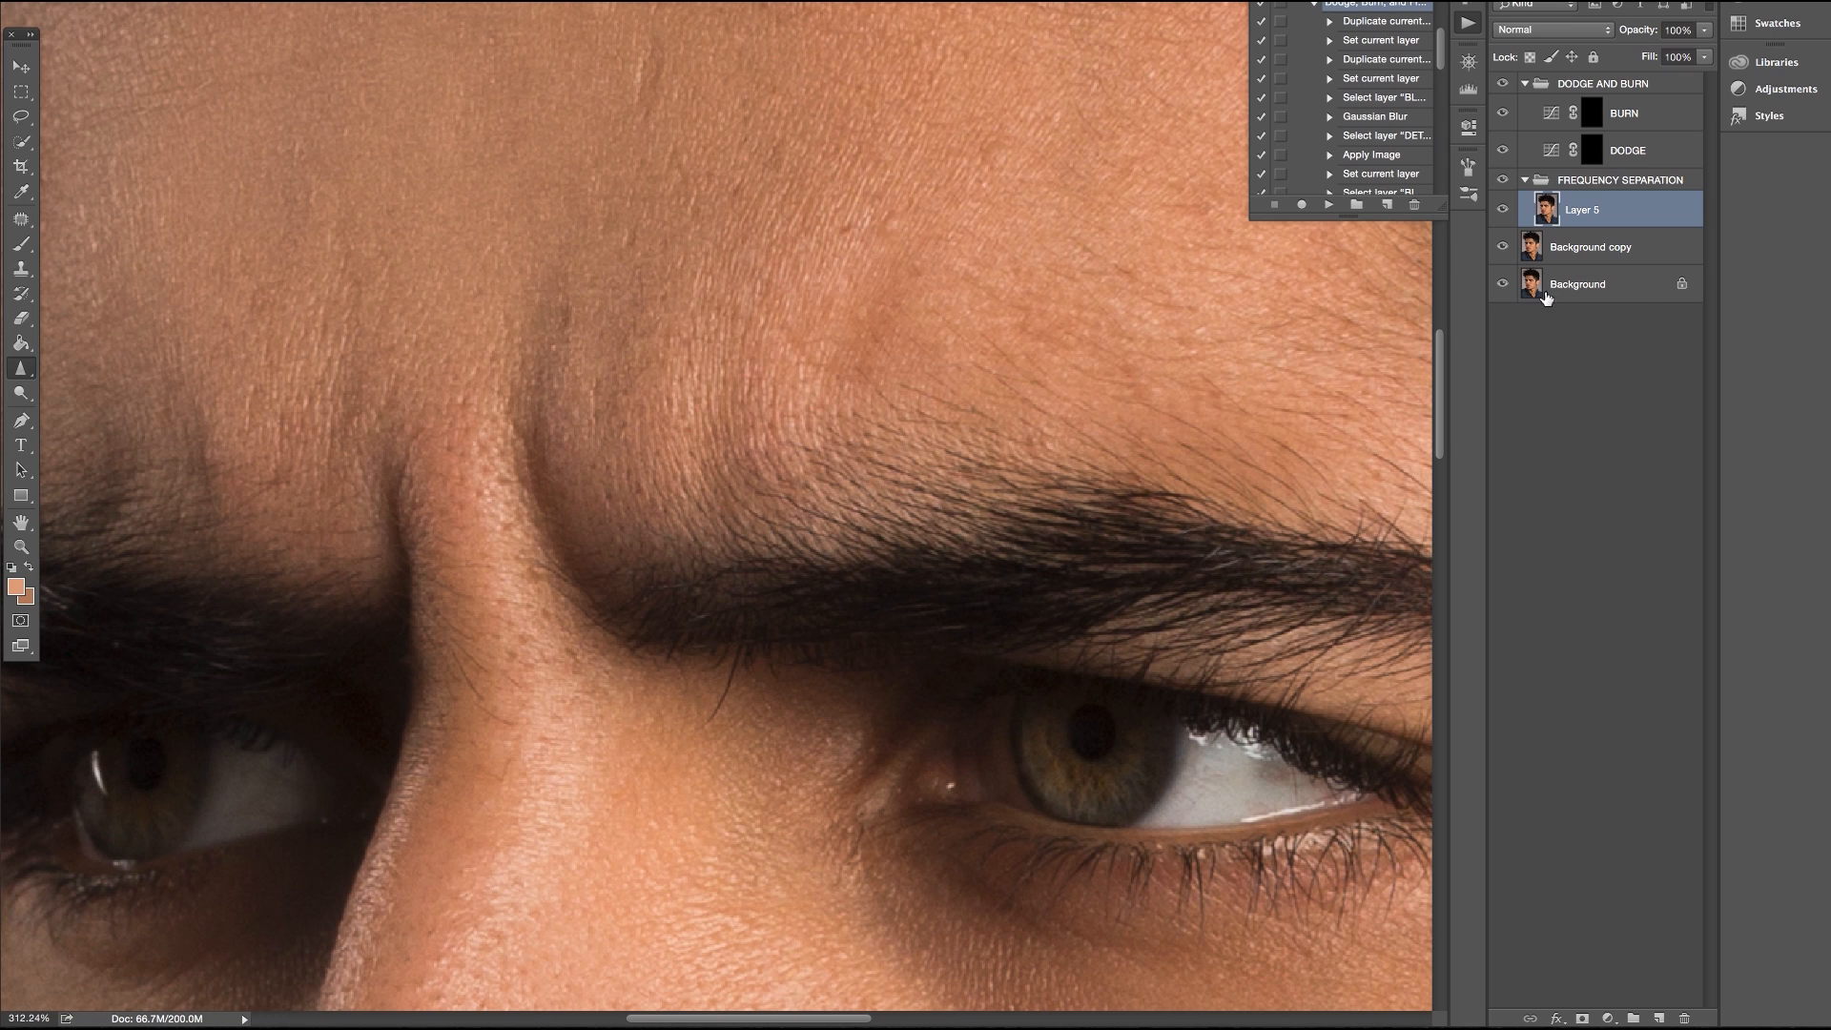
Compare the merged retouch with the original Background layer, close up at the eyes and across the full portrait
left_click(1503, 286)
left_click(1503, 286, "alt")
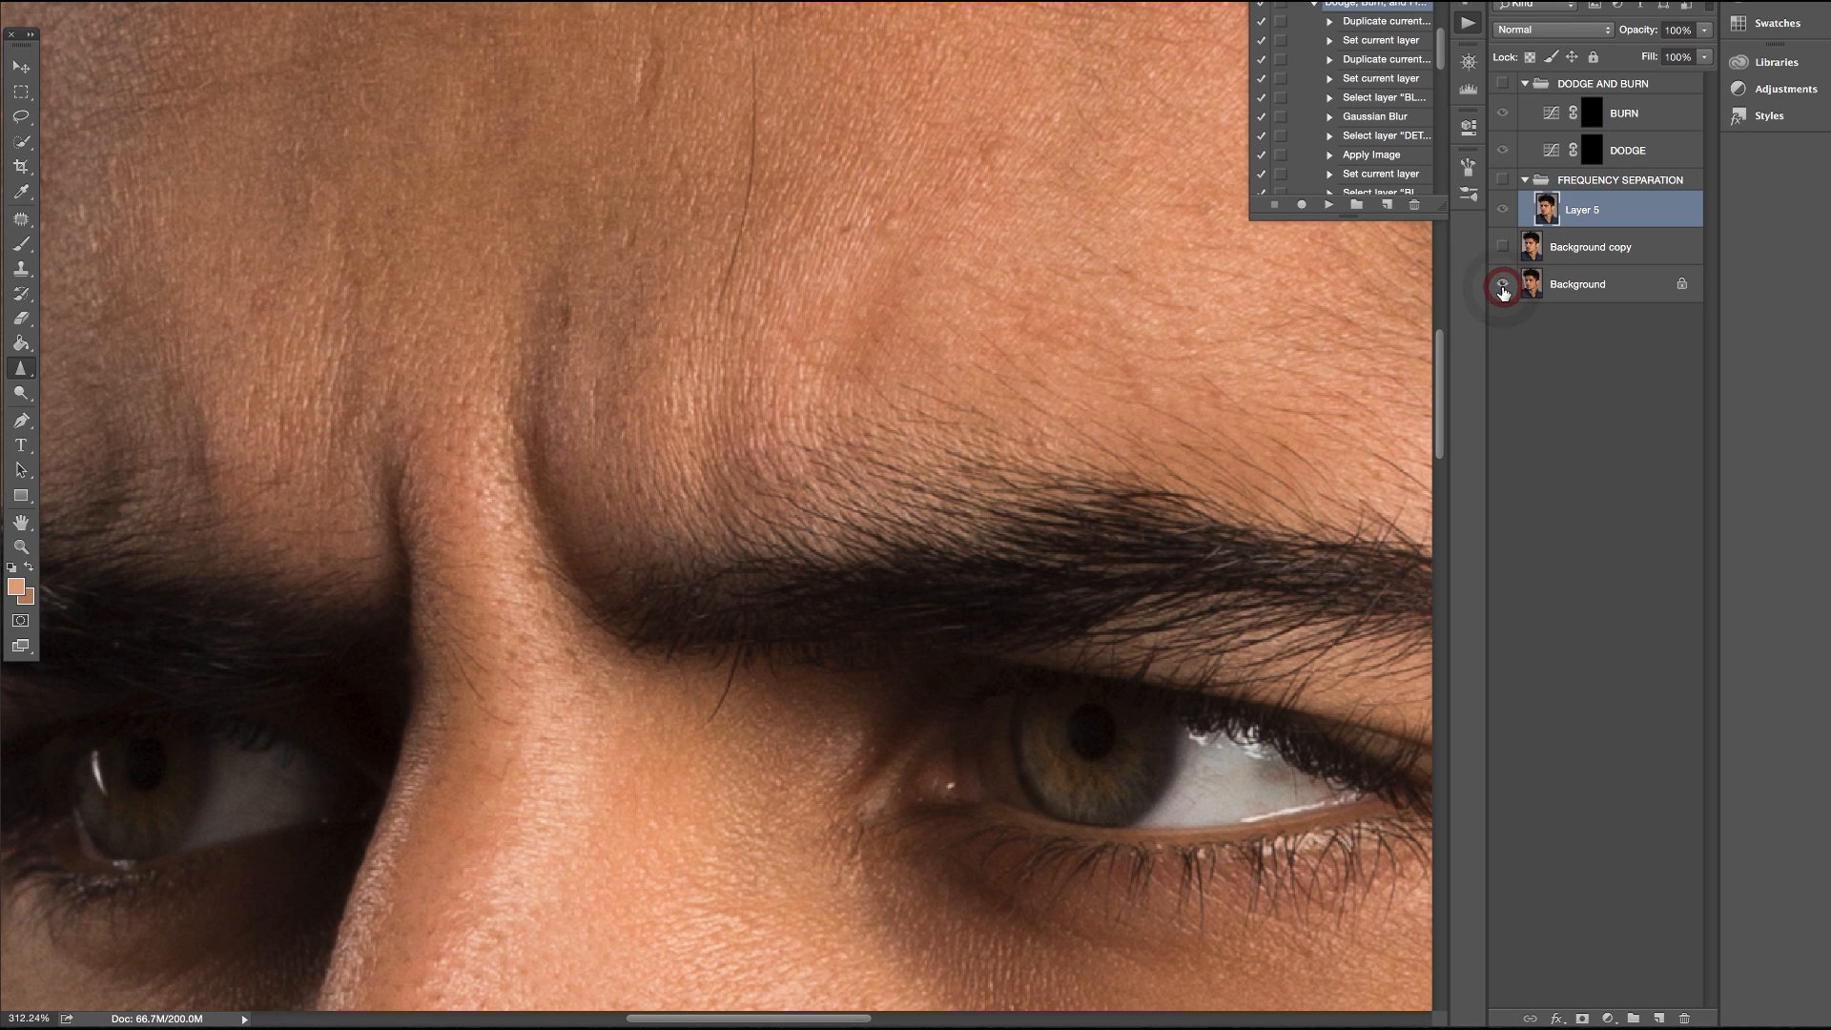
left_click(1503, 286, "alt")
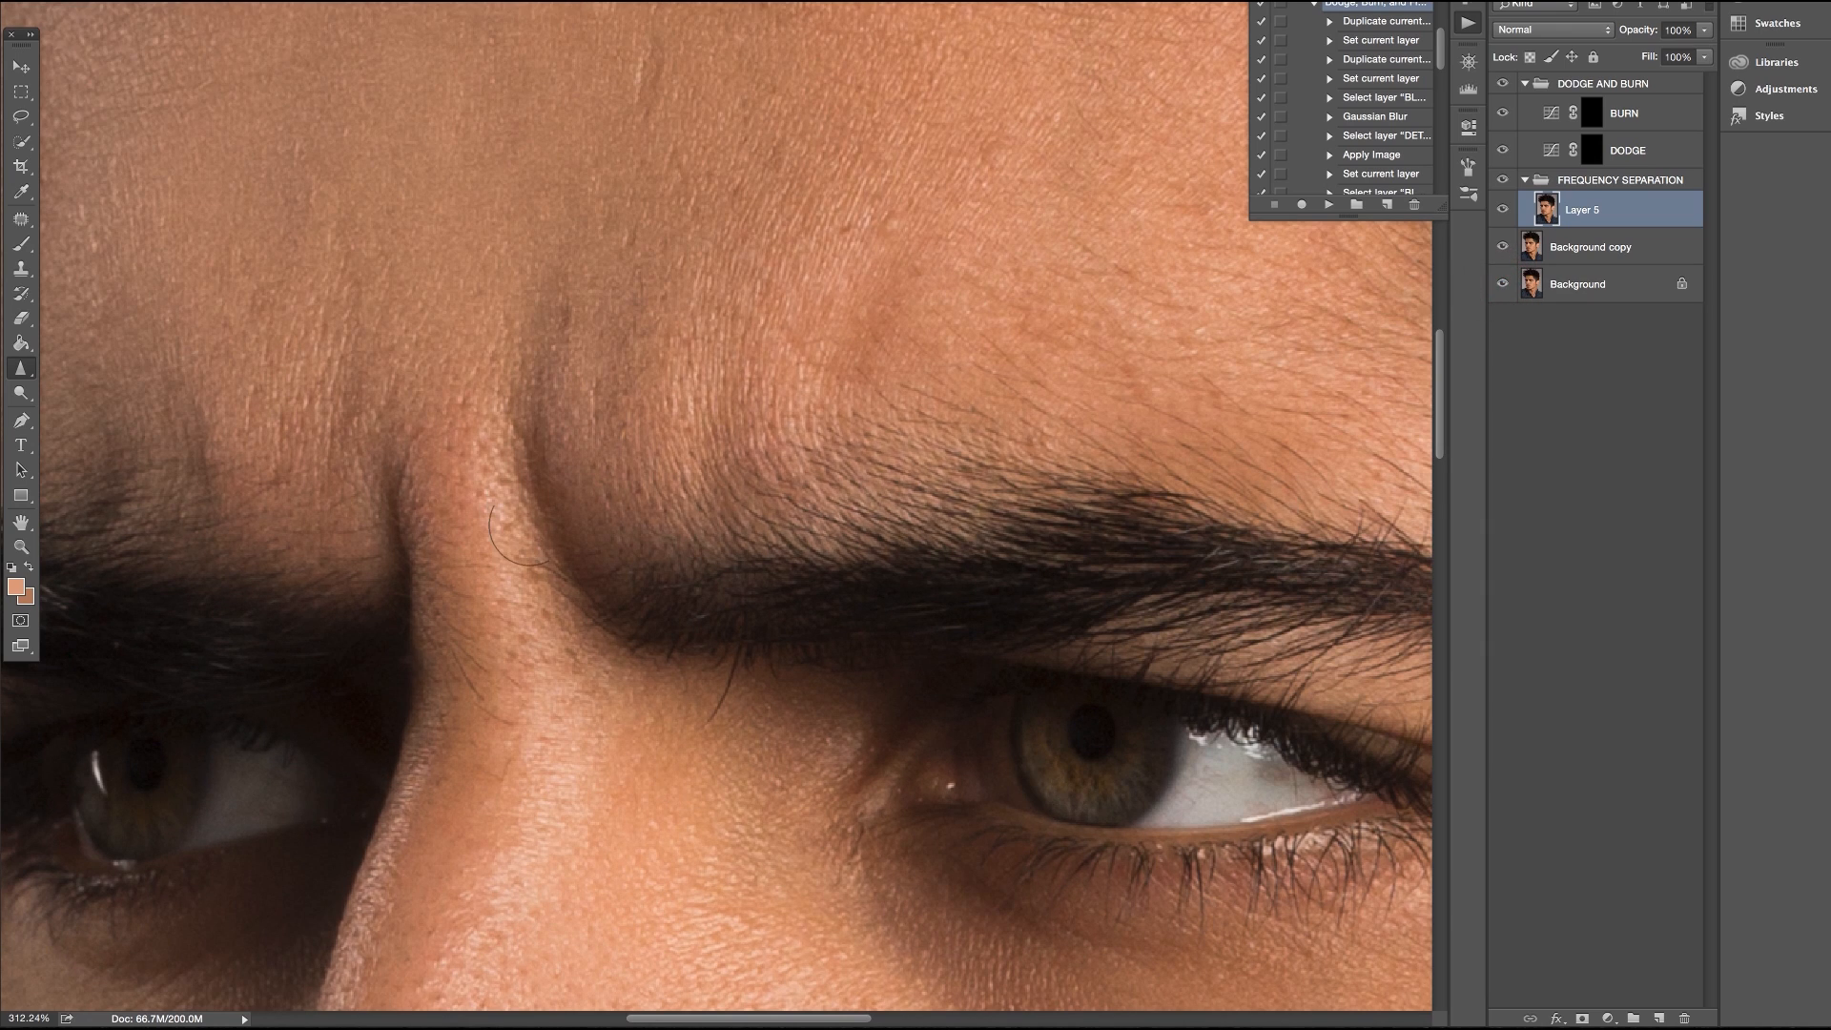
scroll(529, 527, "down", 10)
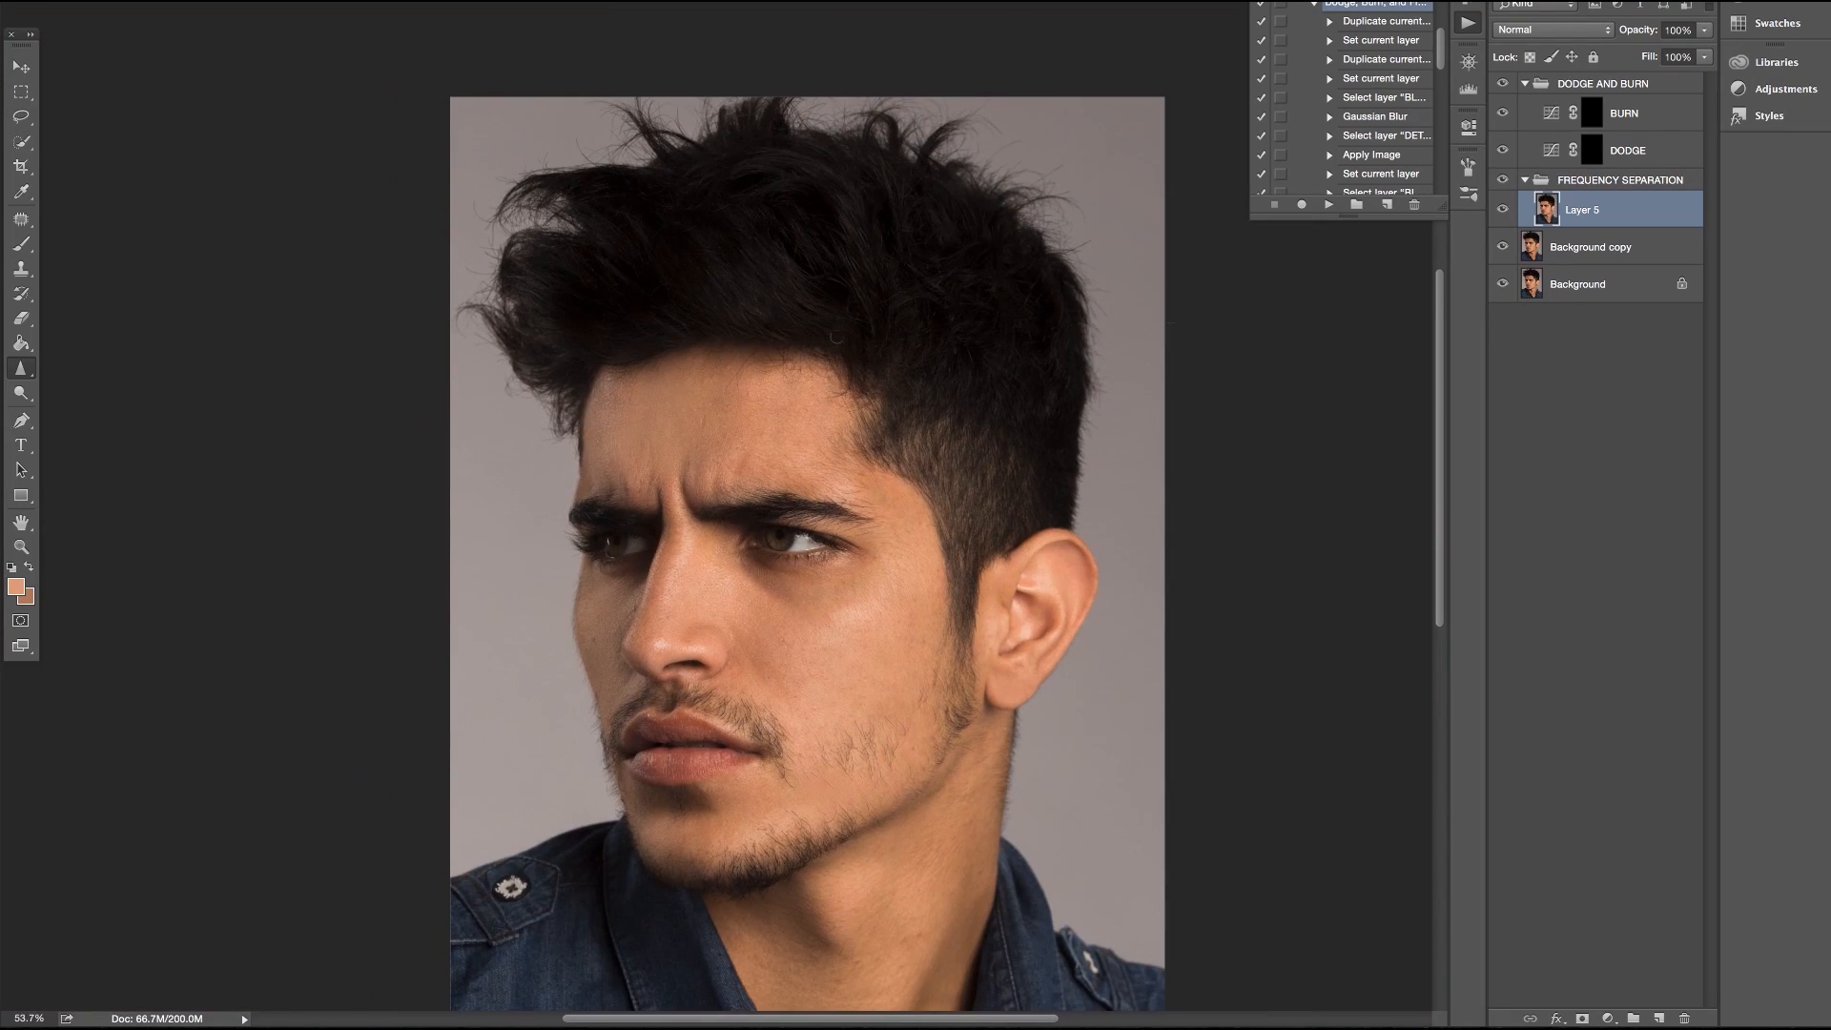
left_click(1501, 298, "alt")
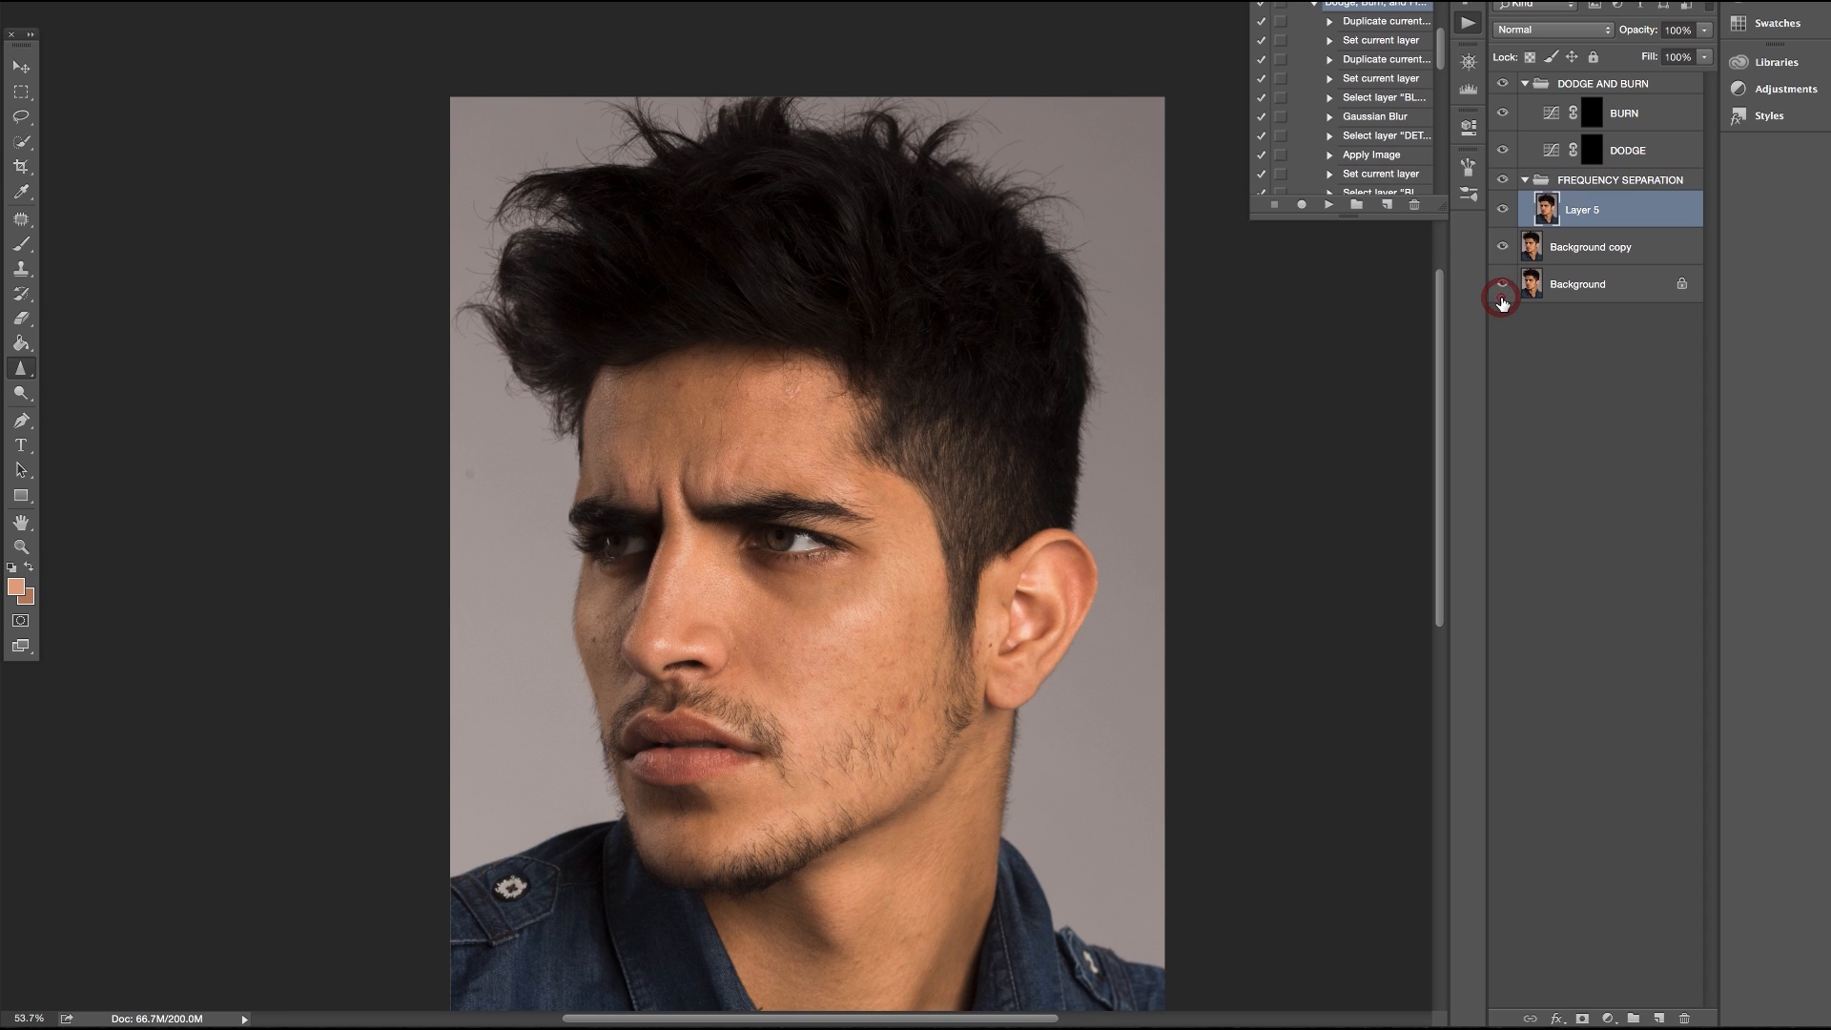
left_click(1501, 297, "alt")
left_click(1501, 297, "alt")
left_click(1501, 297, "alt")
left_click(1502, 297, "alt")
left_click(1501, 298, "alt")
left_click(1502, 297, "alt")
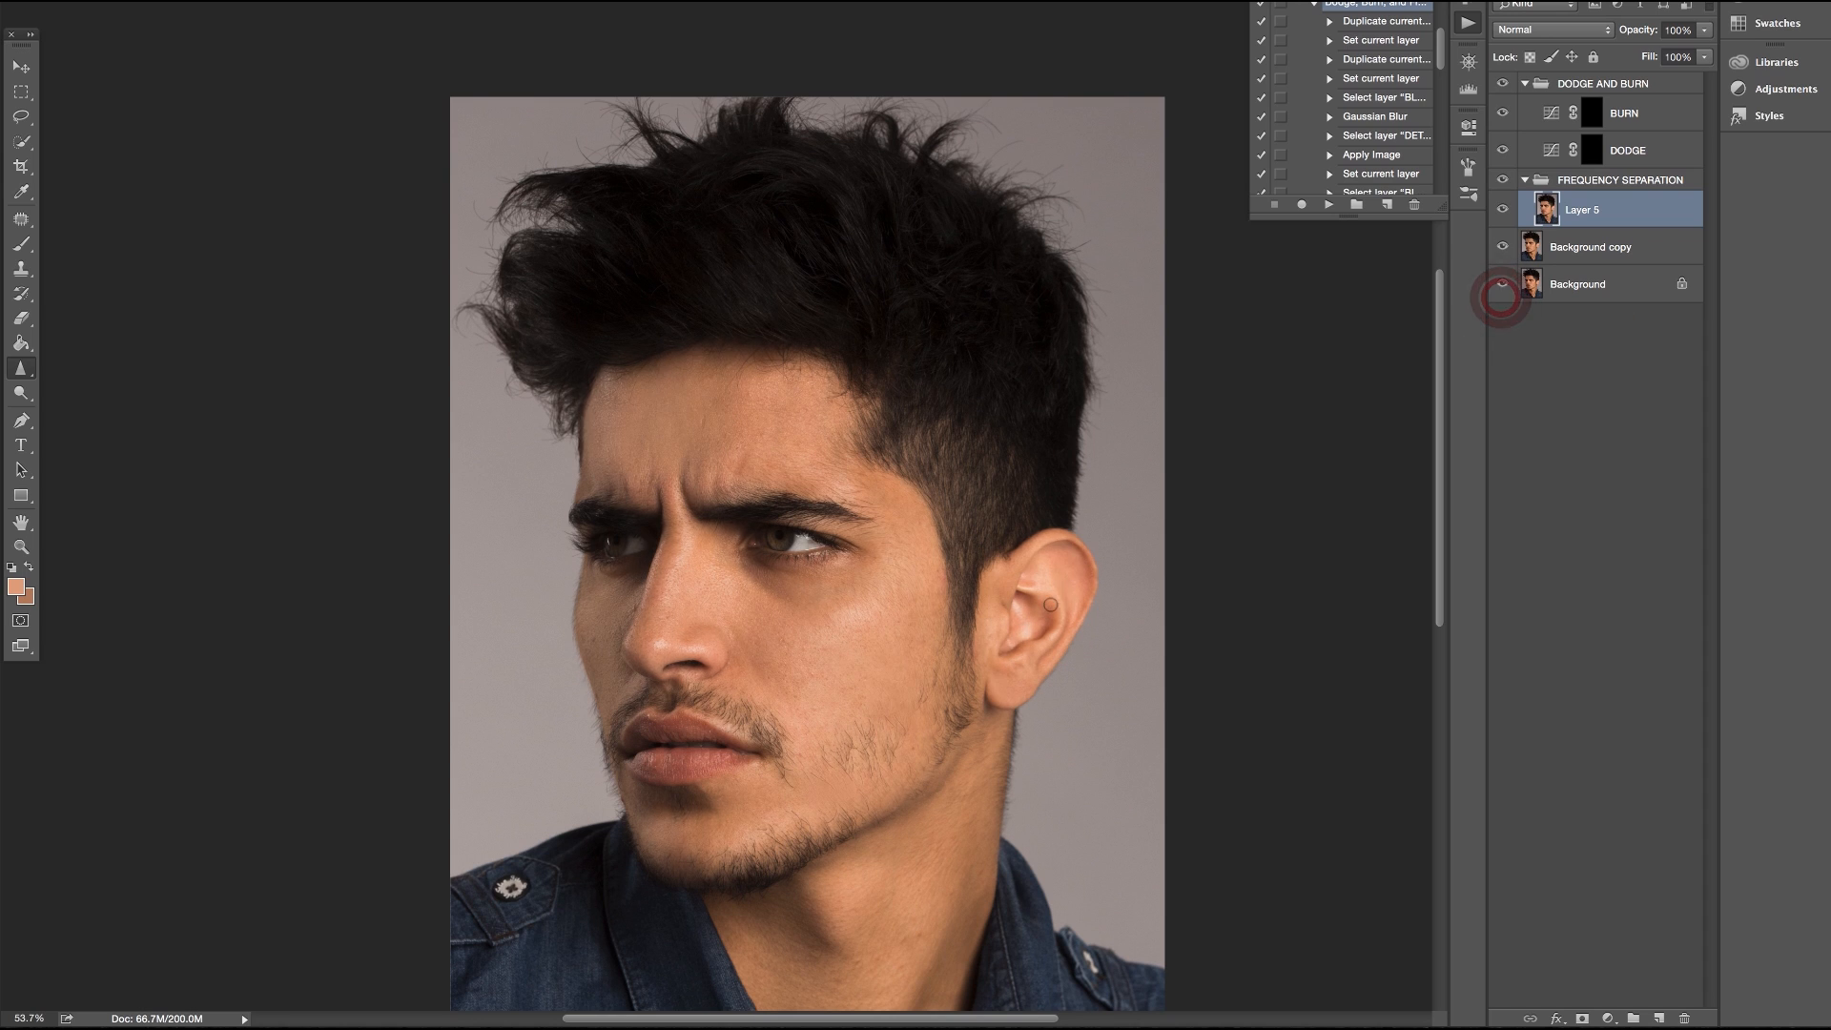
Set the blend mode of the BURN layer in the DODGE AND BURN group to Luminosity
scroll(1051, 605, "down", 5)
scroll(1050, 605, "up", 2)
scroll(1050, 605, "up", 3)
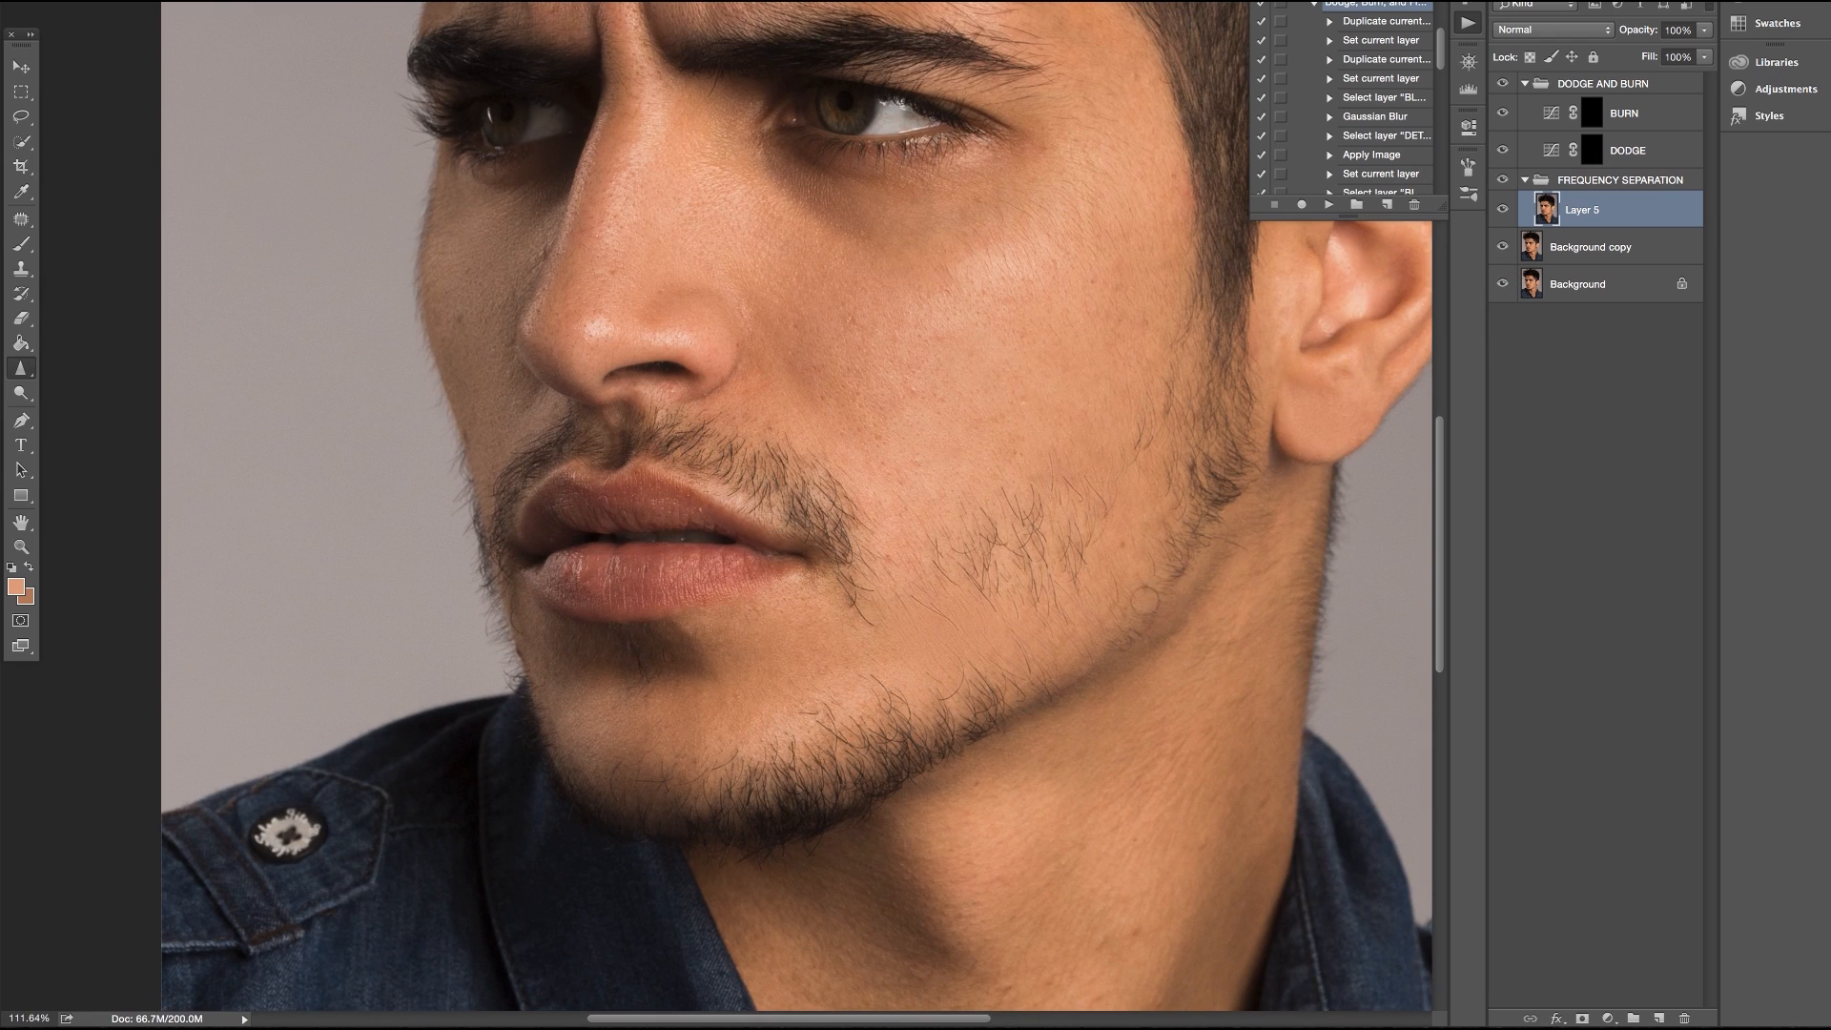
scroll(933, 747, "down", 5)
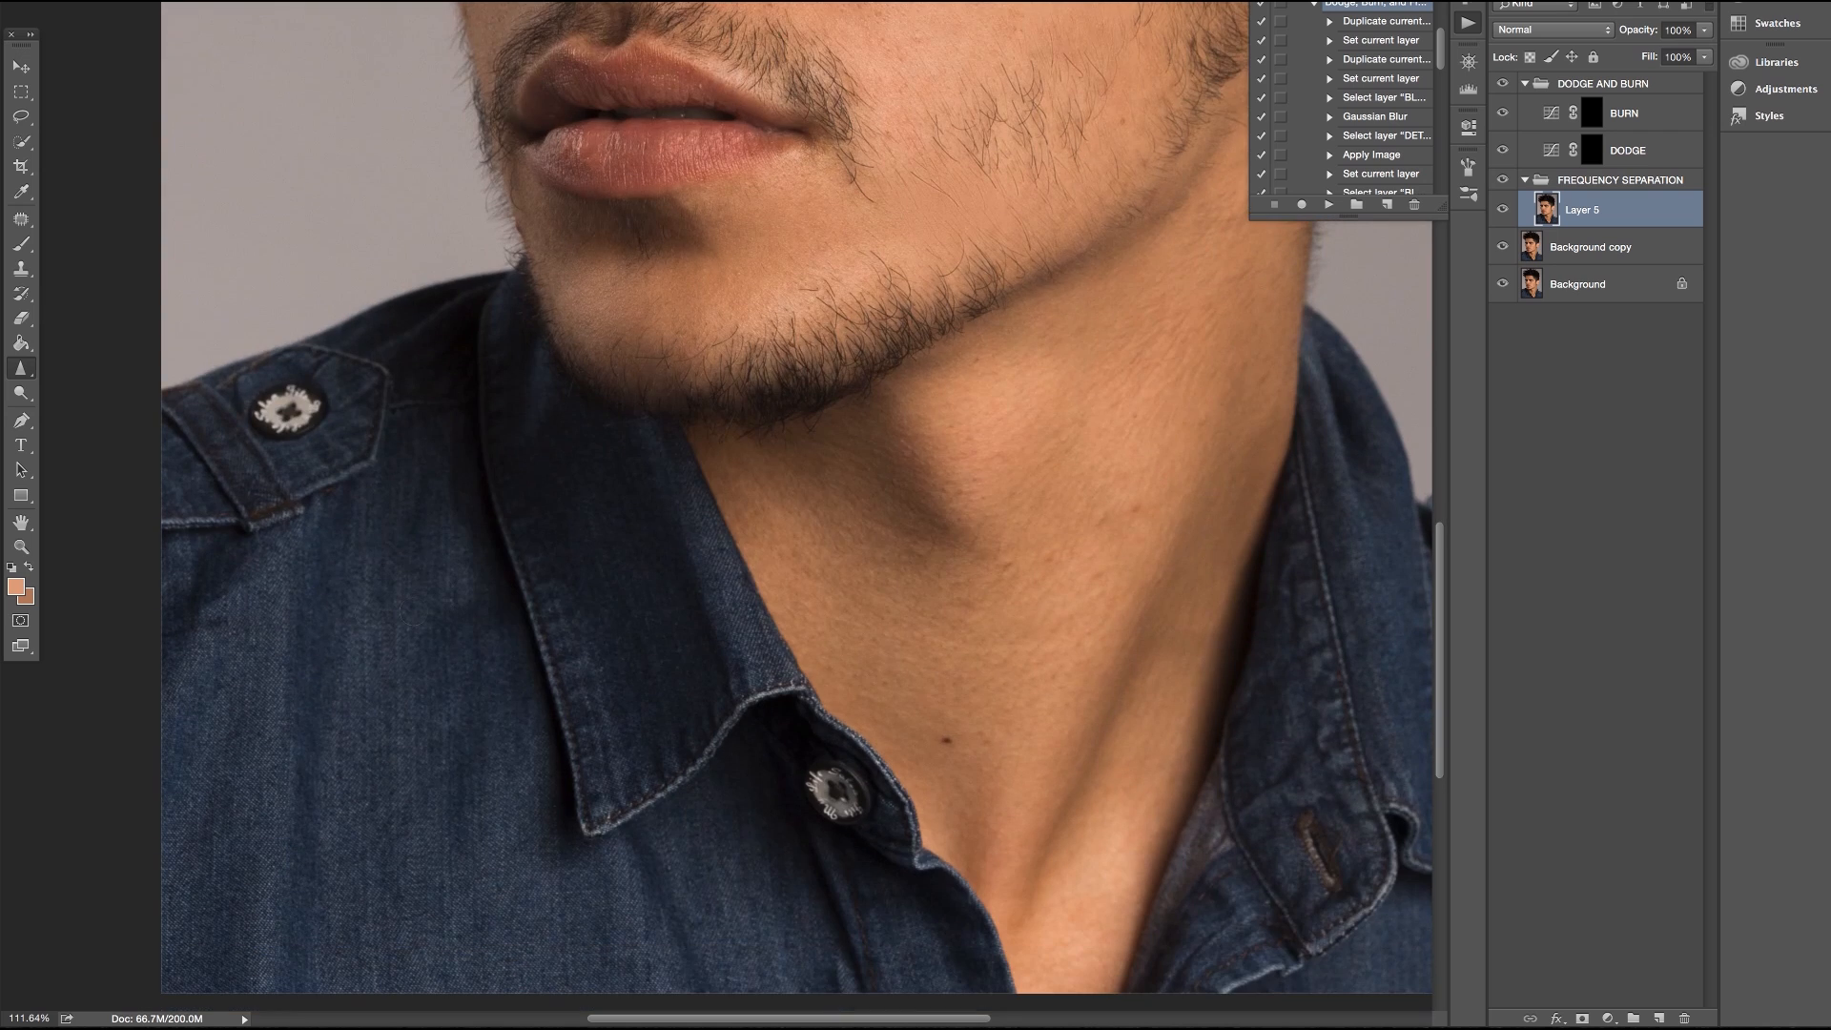
scroll(865, 506, "down", 4)
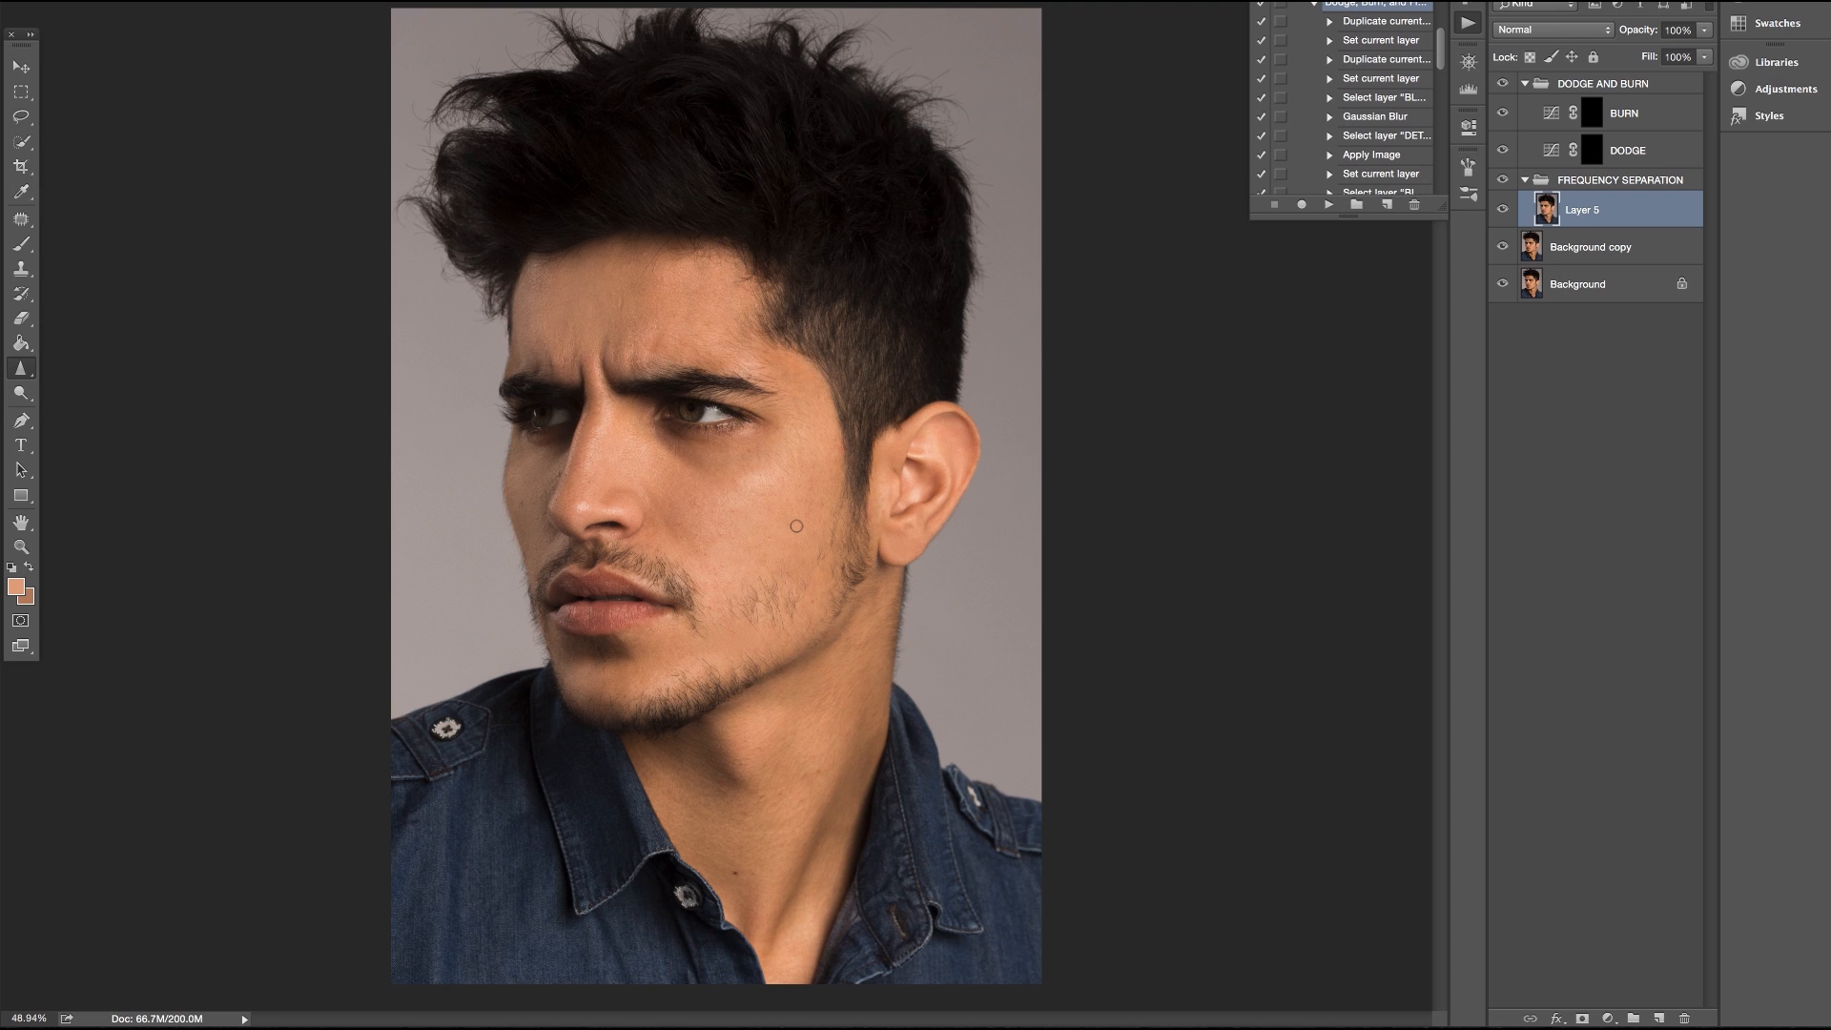
scroll(797, 526, "up", 3)
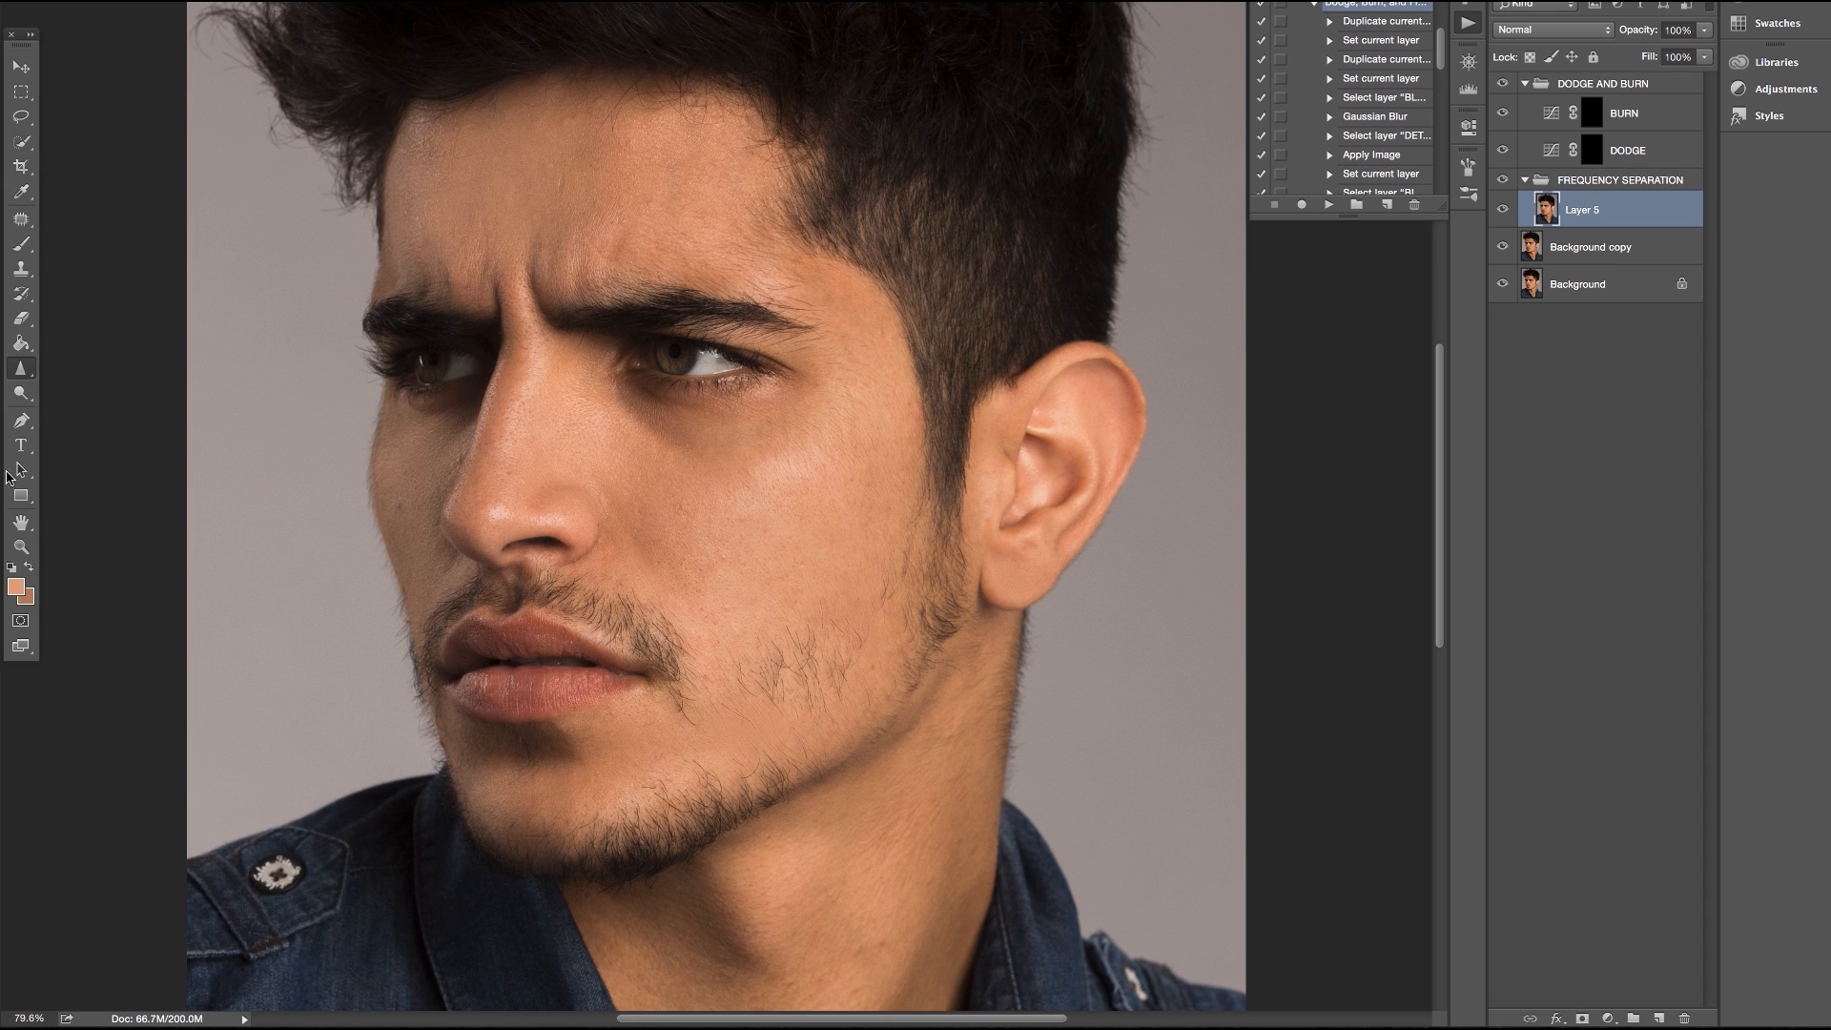
left_click(1605, 124)
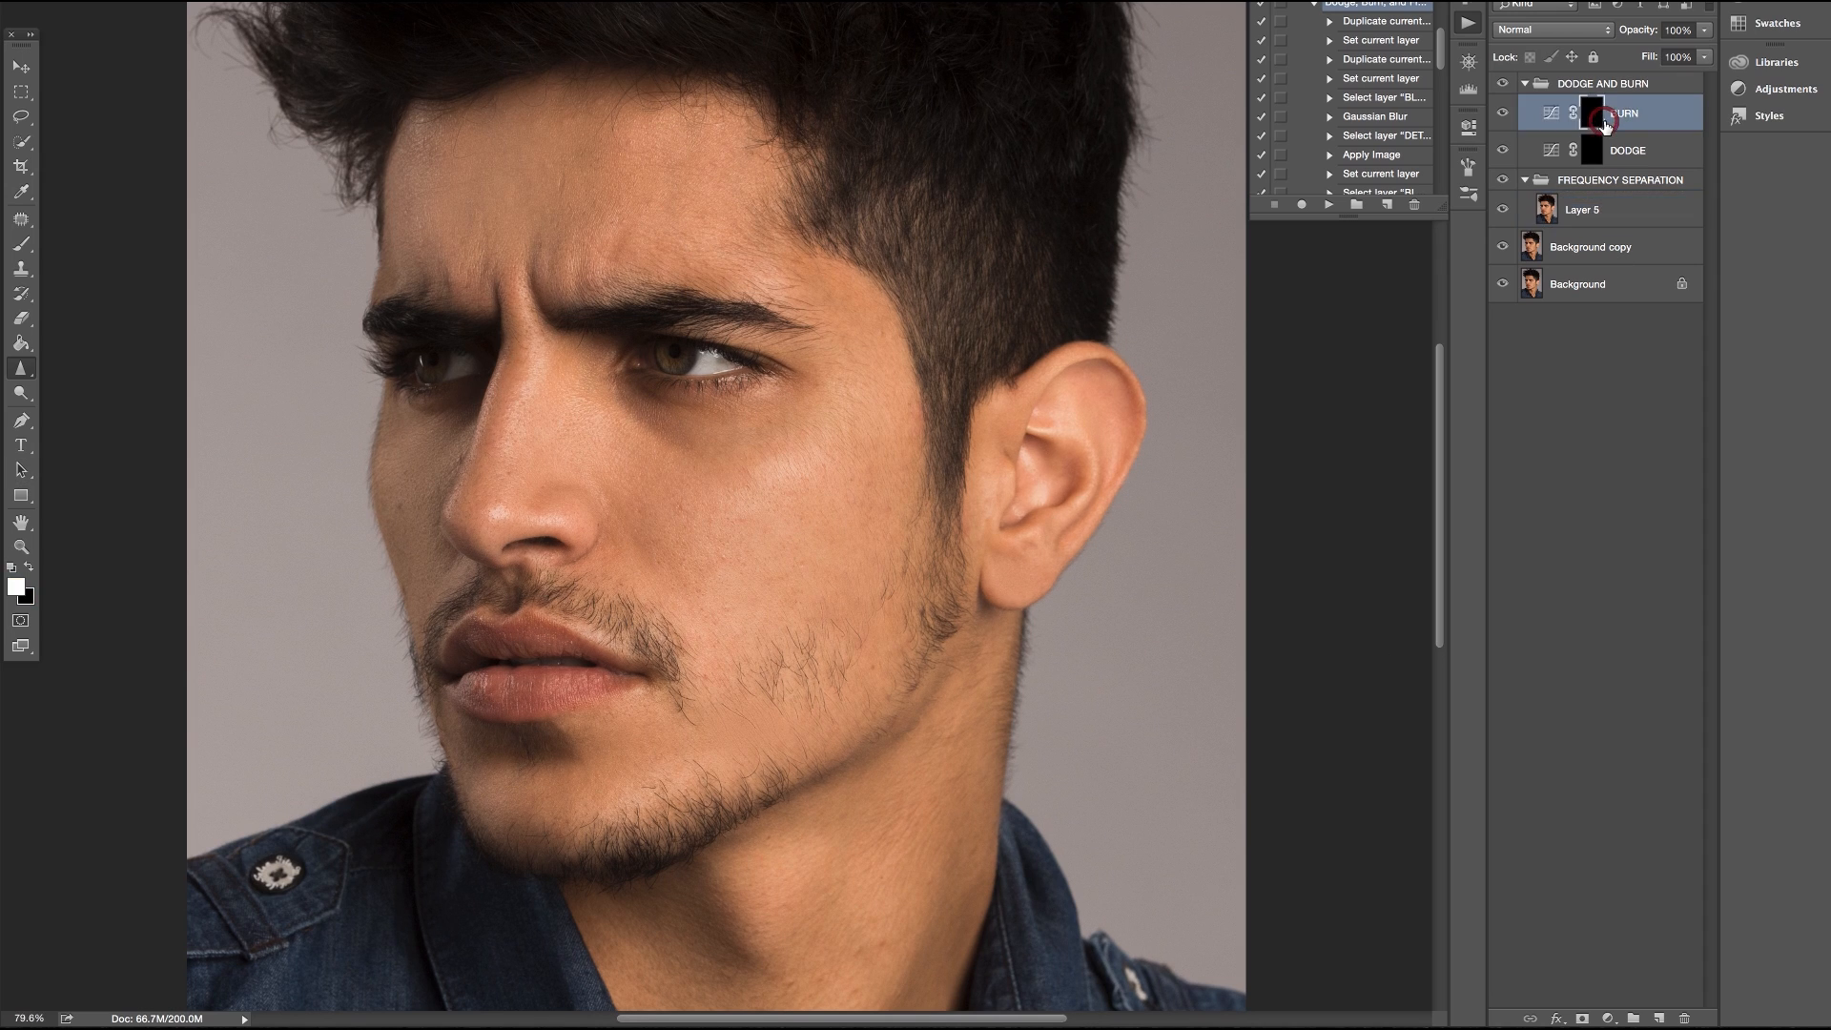
left_click(1574, 36)
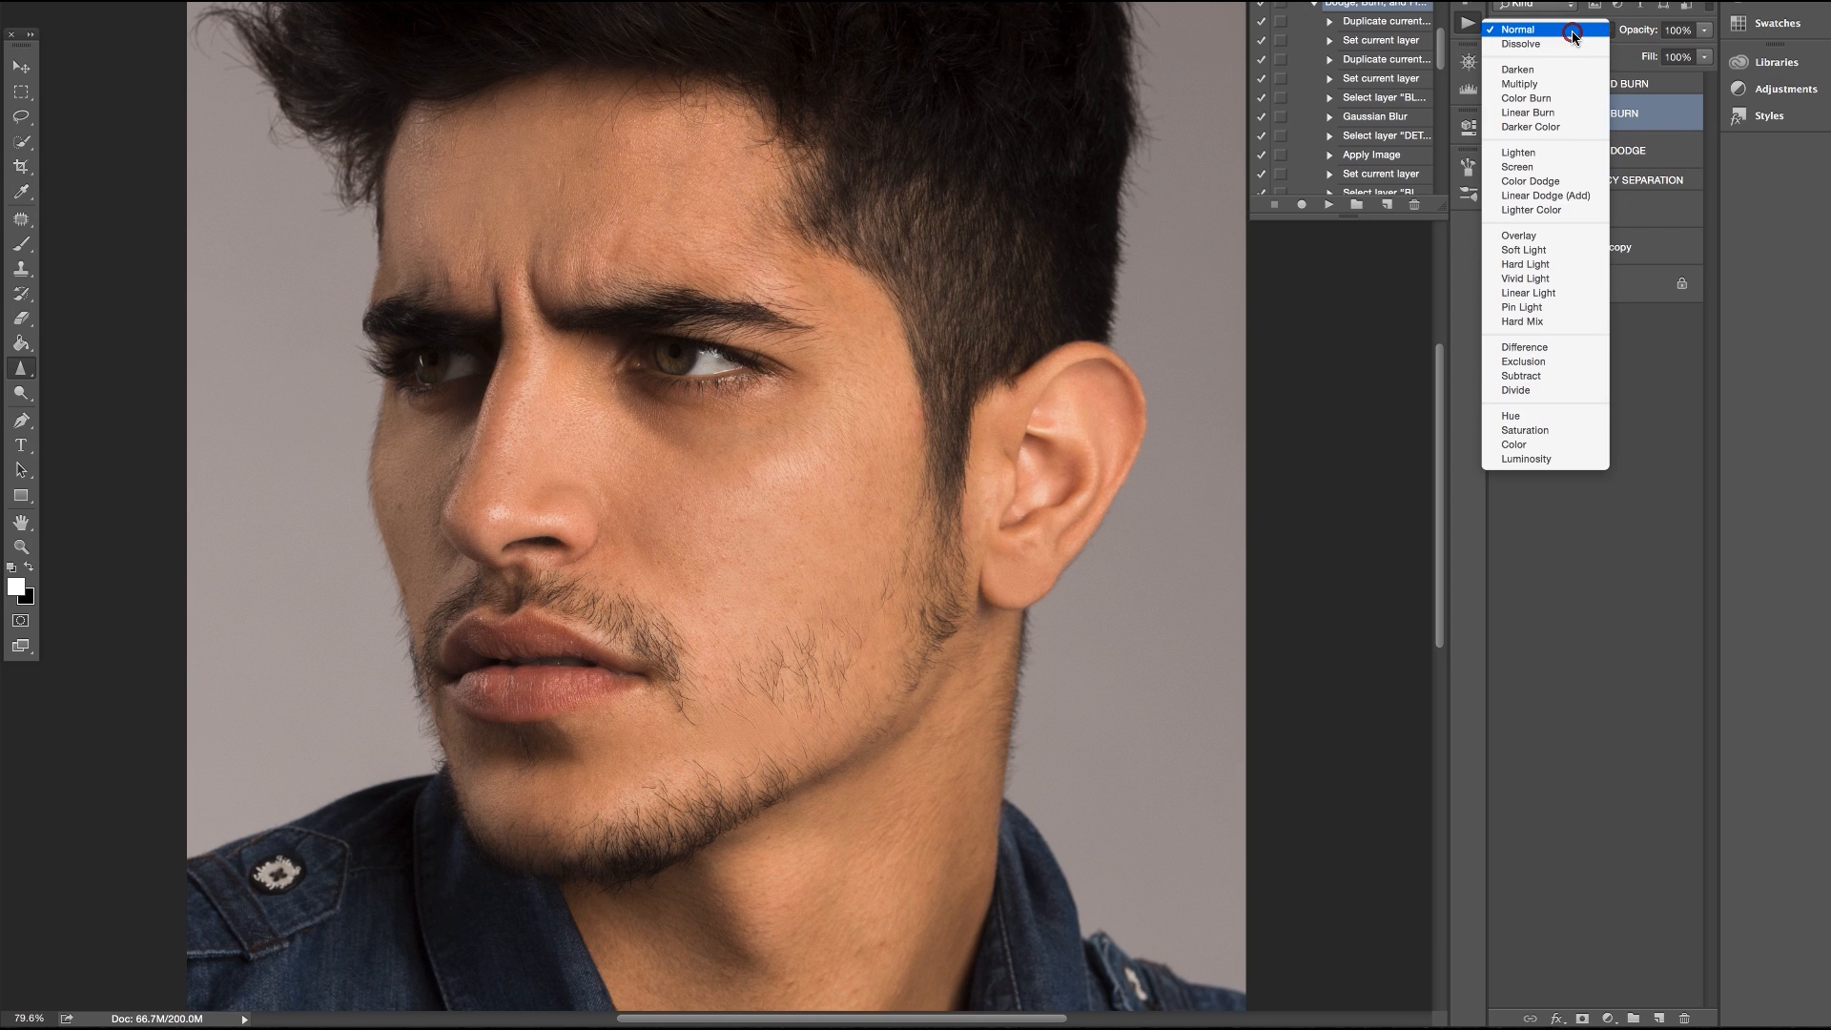
left_click(1523, 461)
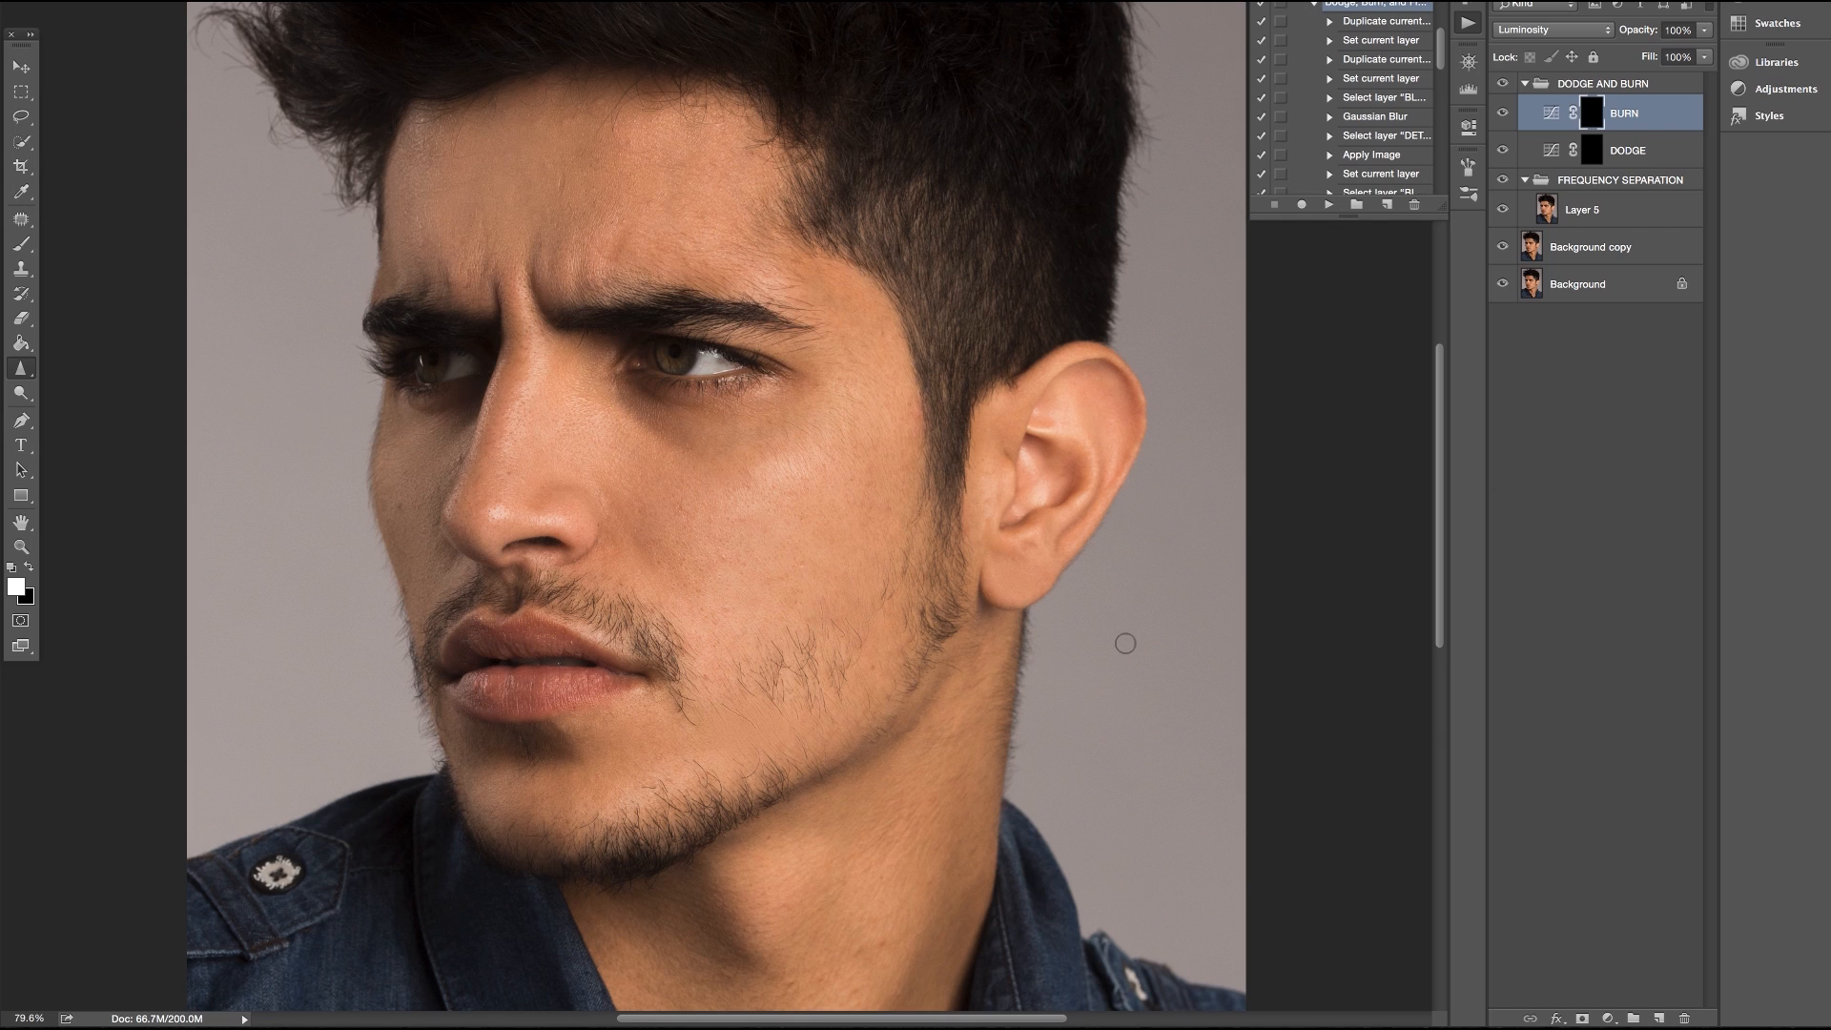
Darken the jawline and the shadow beneath it on the neck by painting white on the BURN mask with an enlarged Brush
key("bracketright")
key("bracketright")
key("bracketright")
key("bracketright")
key("bracketright")
key("bracketright")
key("bracketright")
key("bracketright")
key("bracketright")
key("bracketright")
key("bracketright")
key("bracketright")
key("bracketright")
right_click(23, 247)
left_click(123, 178)
left_click_drag(764, 784, 913, 688)
mouse_move(681, 830)
left_mouse_down()
mouse_move(879, 701)
mouse_move(820, 736)
mouse_move(895, 976)
mouse_move(919, 862)
left_mouse_up()
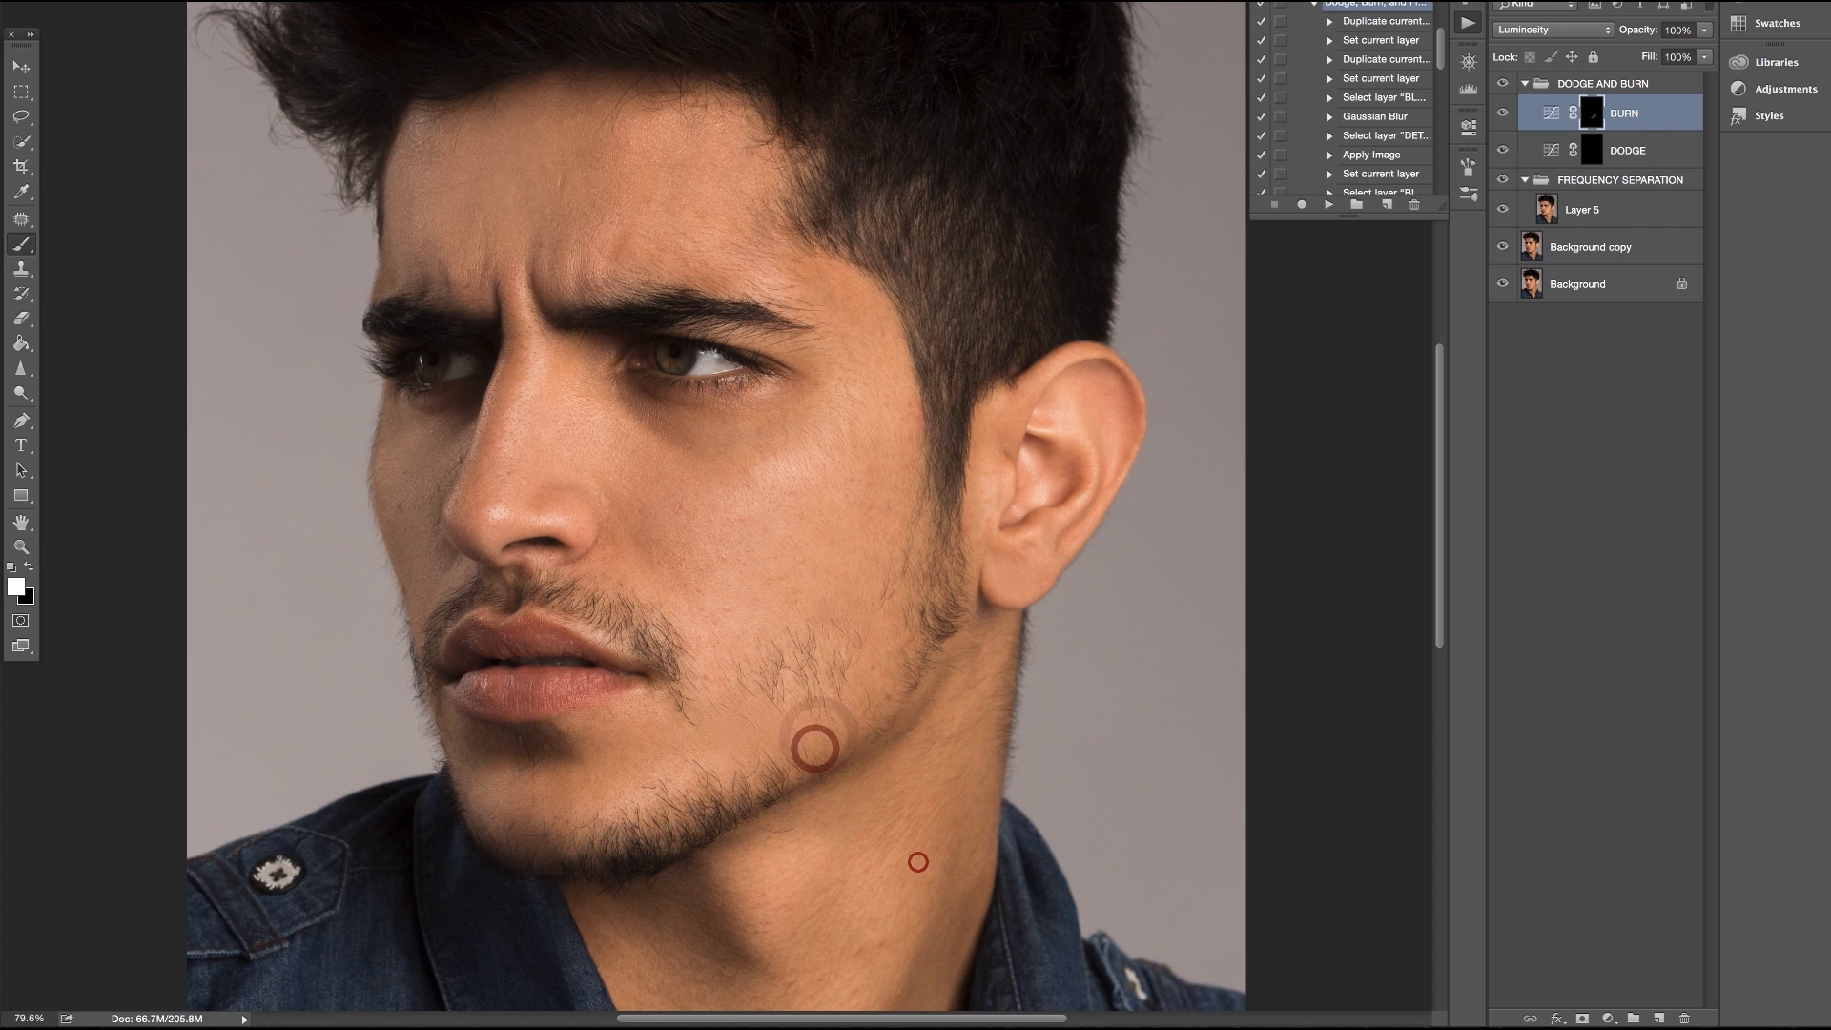
Burn the denim shirt on both sides of the collar with a much larger brush on the BURN mask
scroll(918, 862, "down", 8)
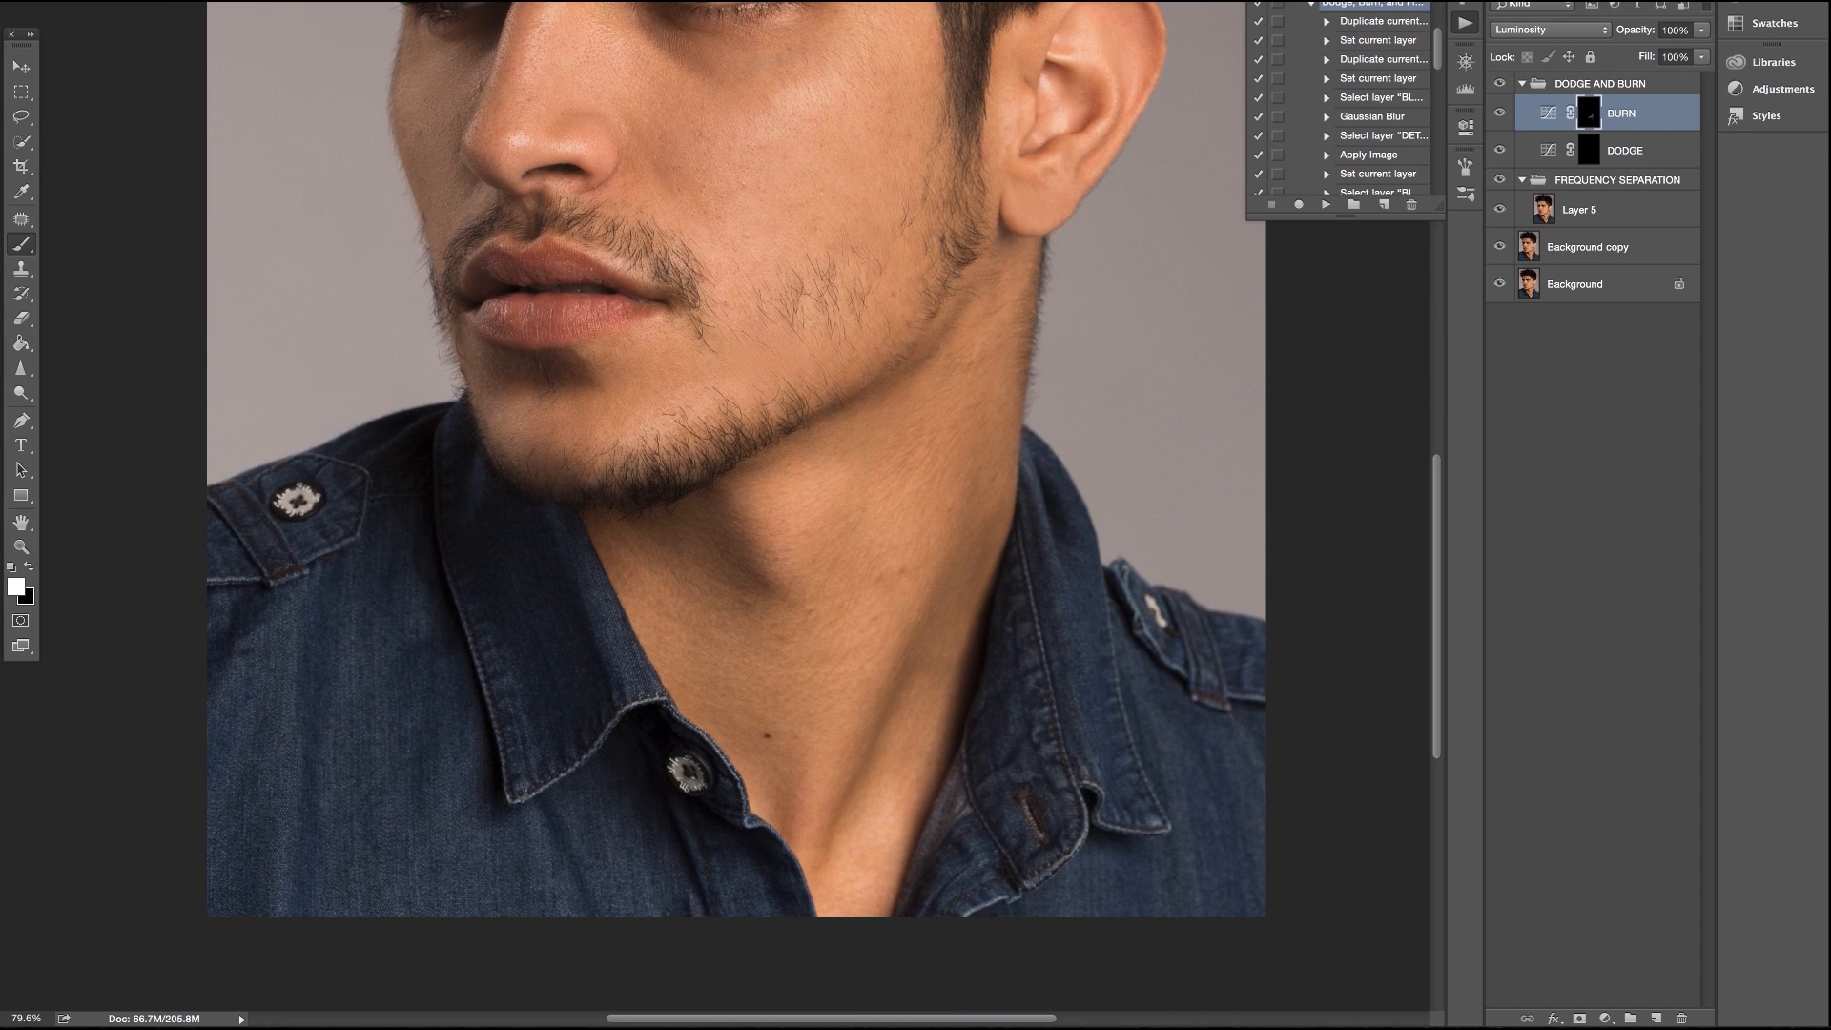
key("]")
key("]")
key("]")
key("]")
mouse_move(246, 685)
left_mouse_down()
mouse_move(283, 814)
mouse_move(260, 677)
mouse_move(344, 878)
mouse_move(296, 857)
left_mouse_up()
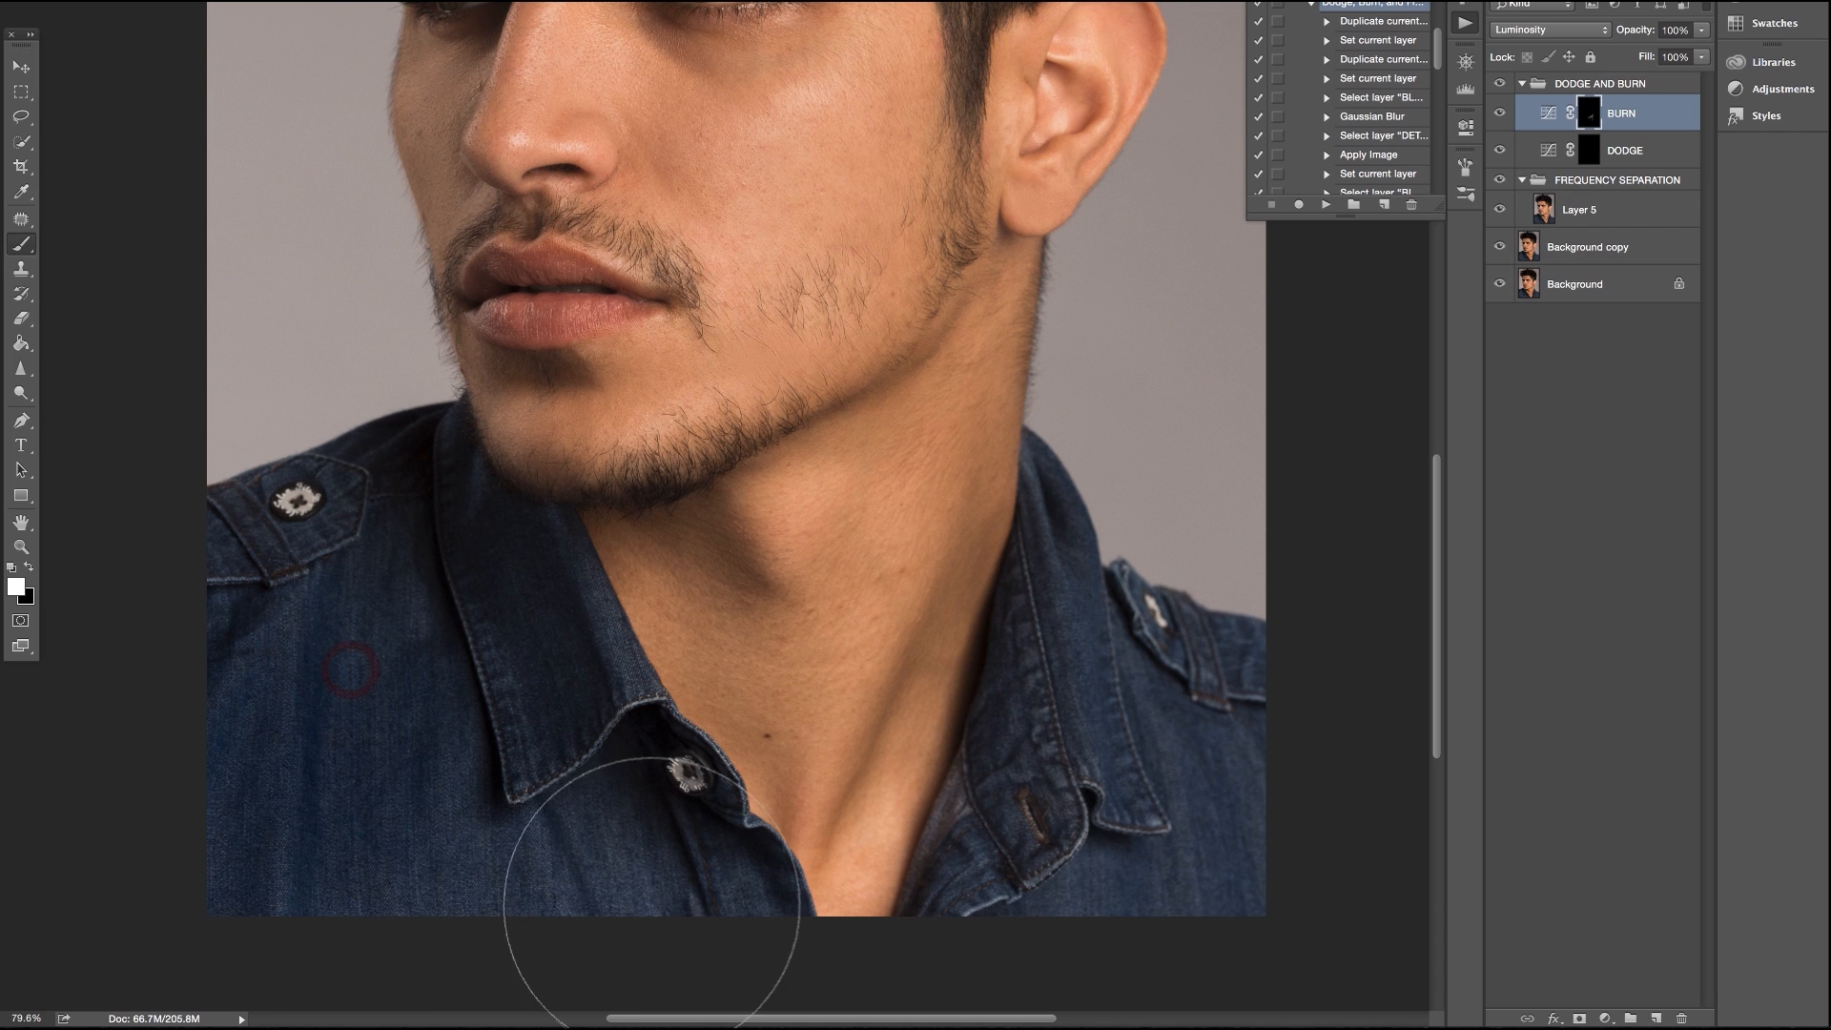
mouse_move(1090, 806)
left_mouse_down()
mouse_move(1086, 886)
mouse_move(1134, 879)
mouse_move(1127, 844)
mouse_move(1255, 830)
left_mouse_up()
Lower the BURN layer's opacity to 72% and fit the whole portrait in view
scroll(1200, 605, "up", 1)
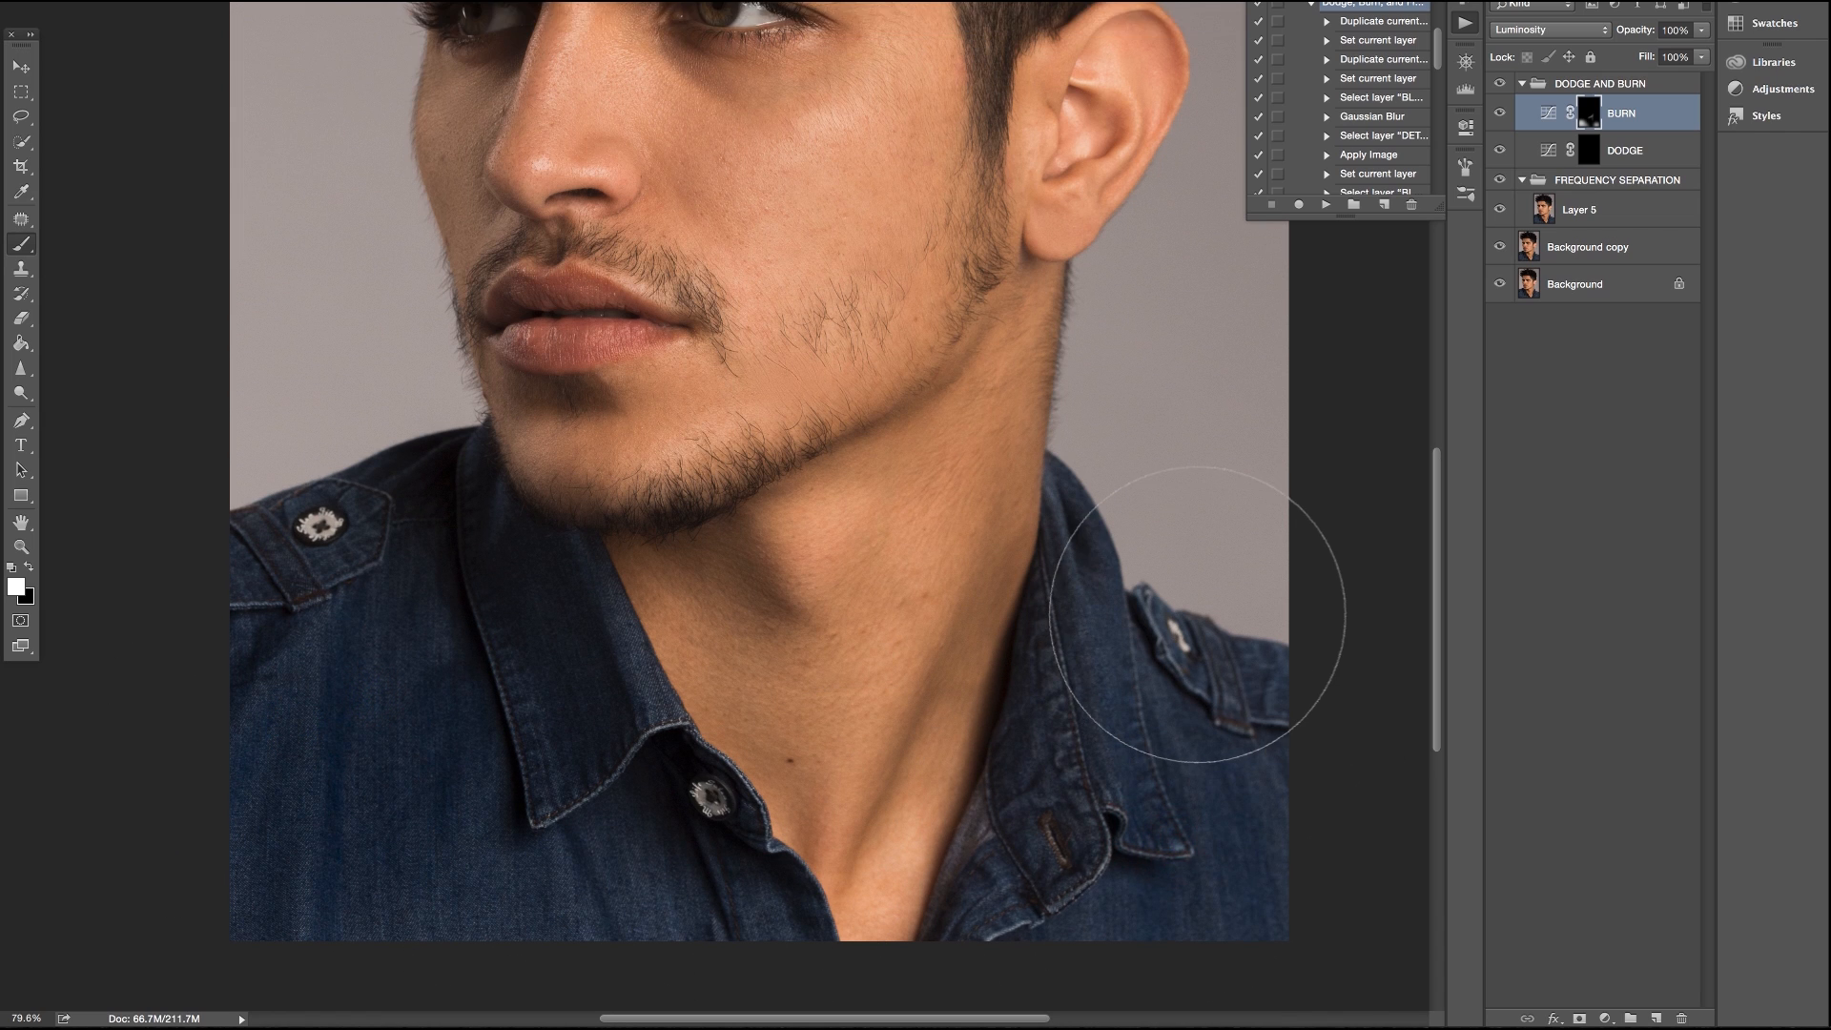
left_click(1705, 36)
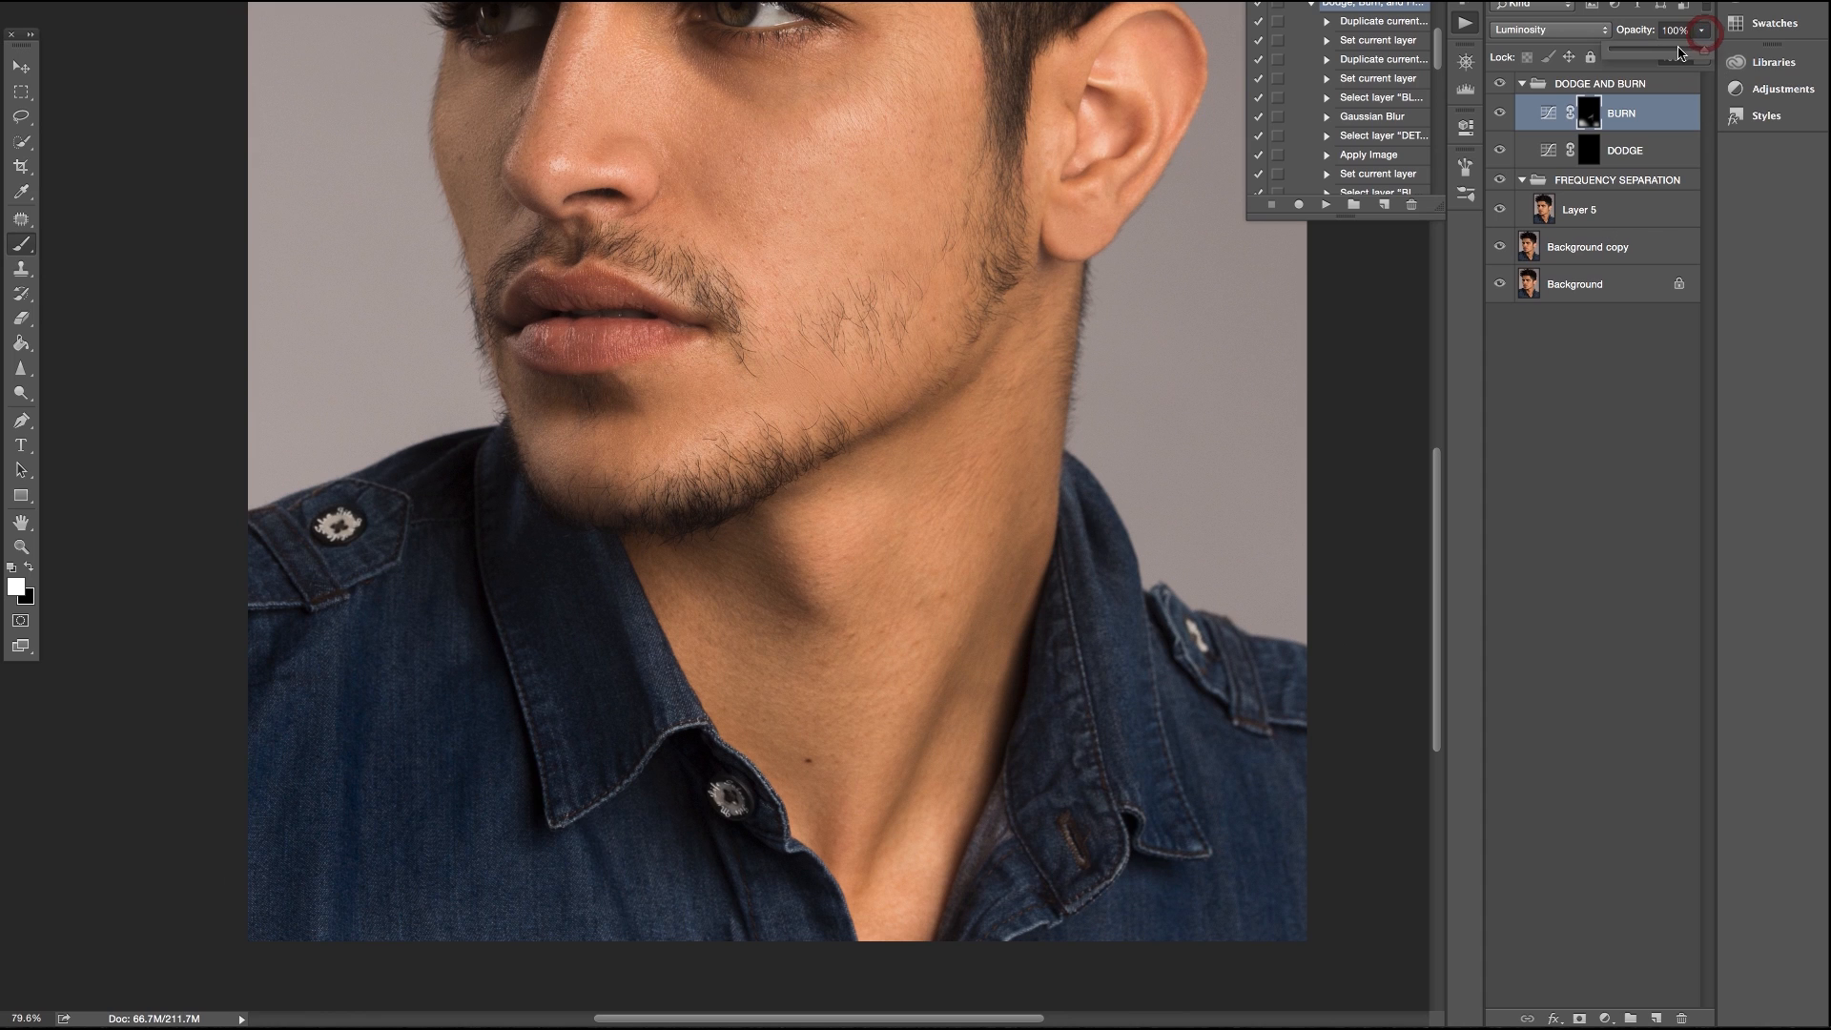
left_click_drag(1699, 50, 1679, 50)
key("super+0")
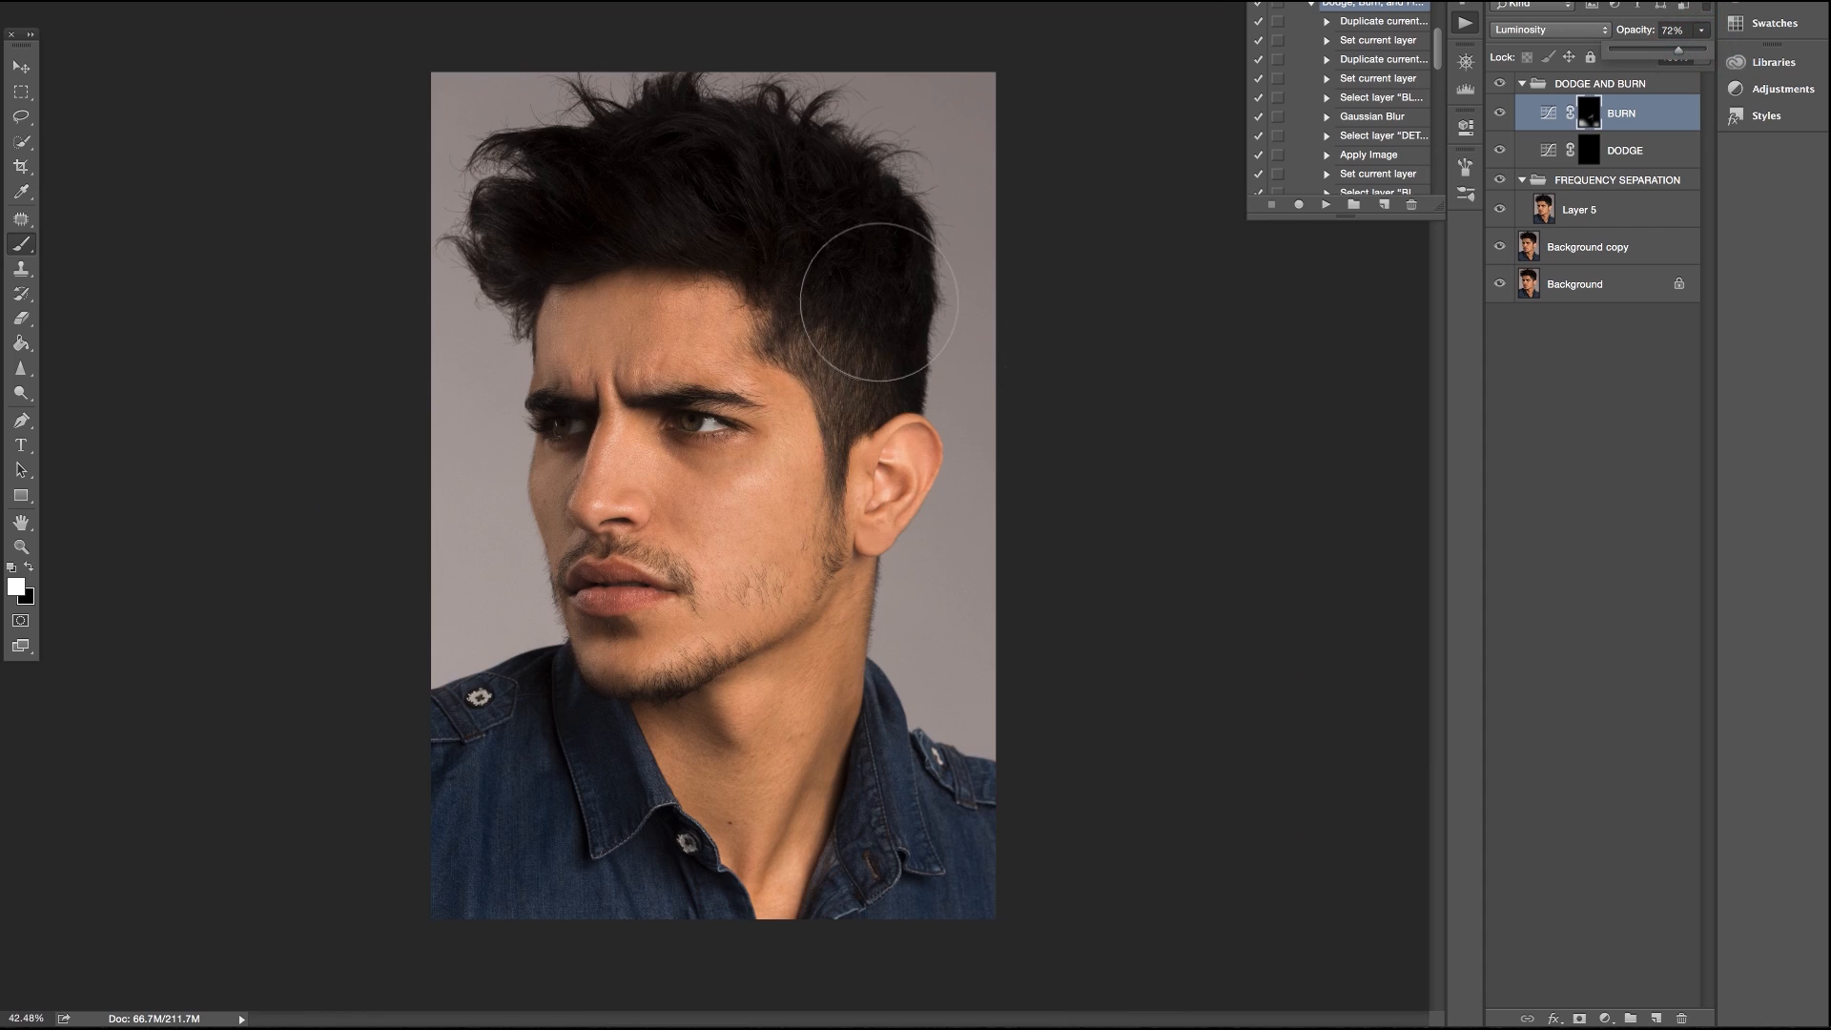
Brighten the top of the hair by painting white on the DODGE mask, and check it by hiding and showing the layer
left_click(1626, 156)
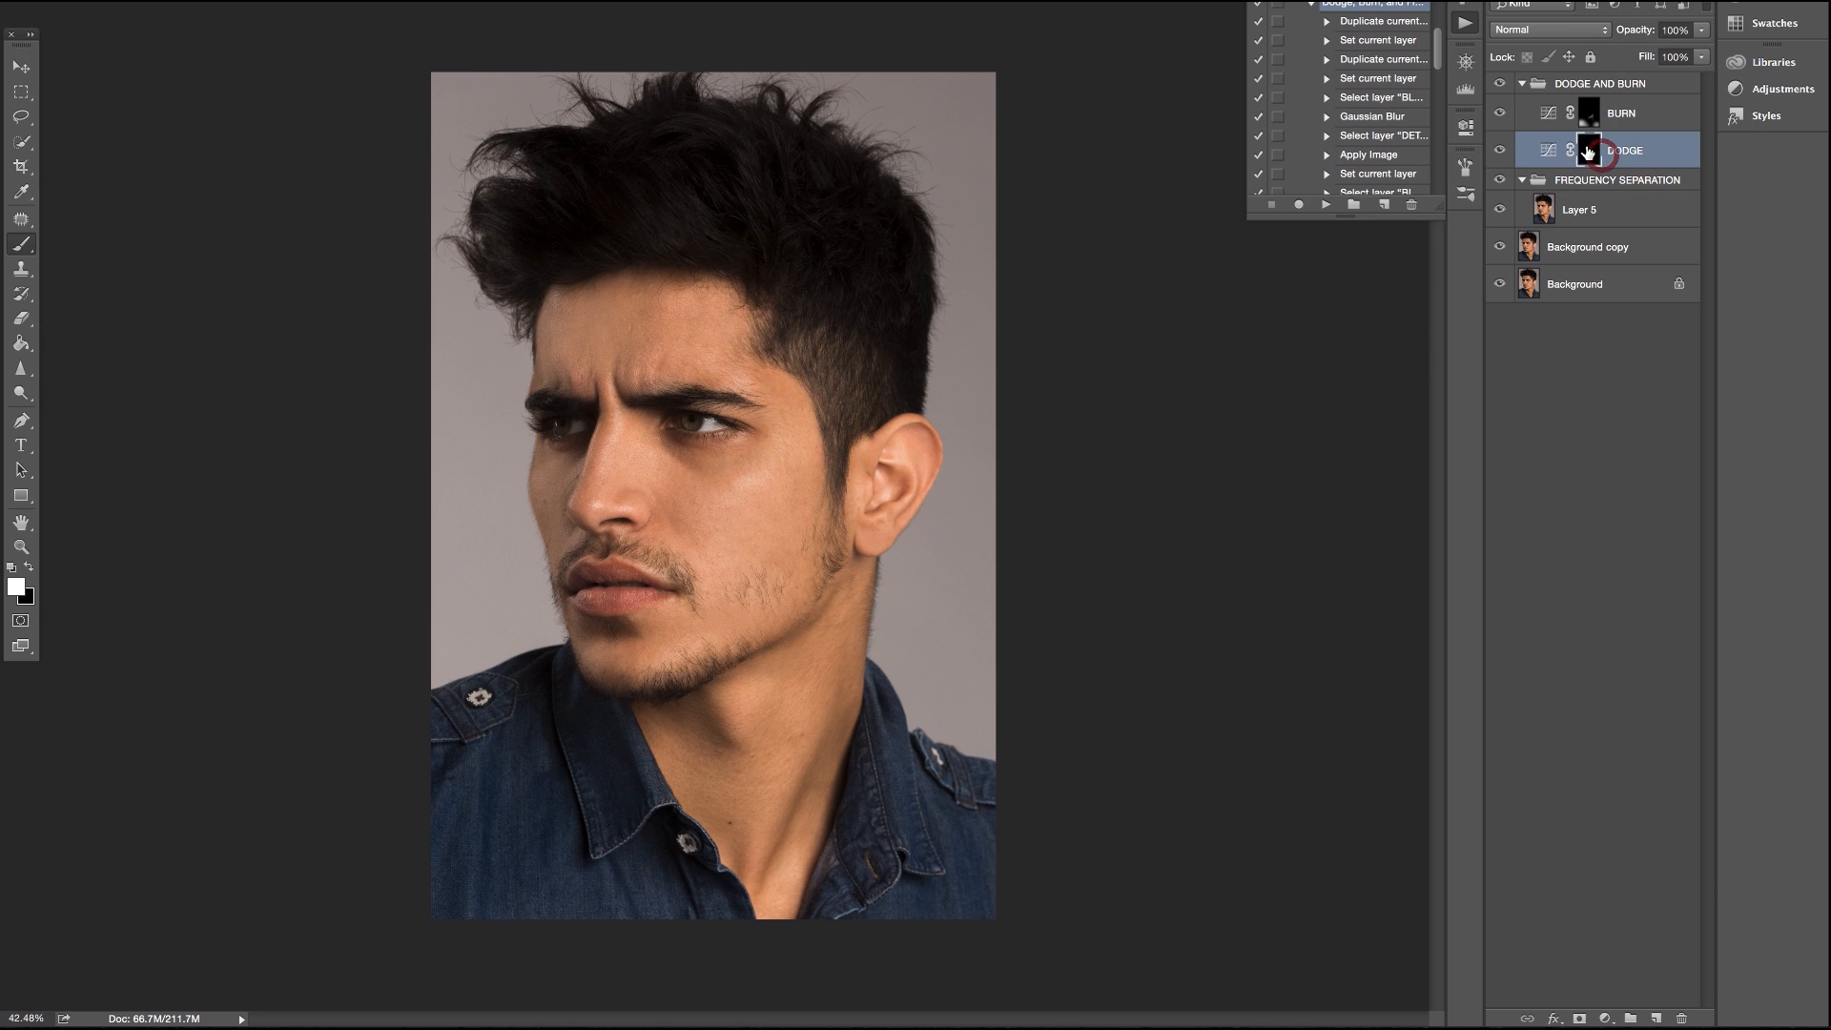
left_click_drag(563, 218, 901, 258)
mouse_move(611, 198)
left_mouse_down()
mouse_move(773, 212)
mouse_move(845, 261)
left_mouse_up()
left_click_drag(647, 185, 648, 185)
left_click(1499, 149)
left_click(1499, 150)
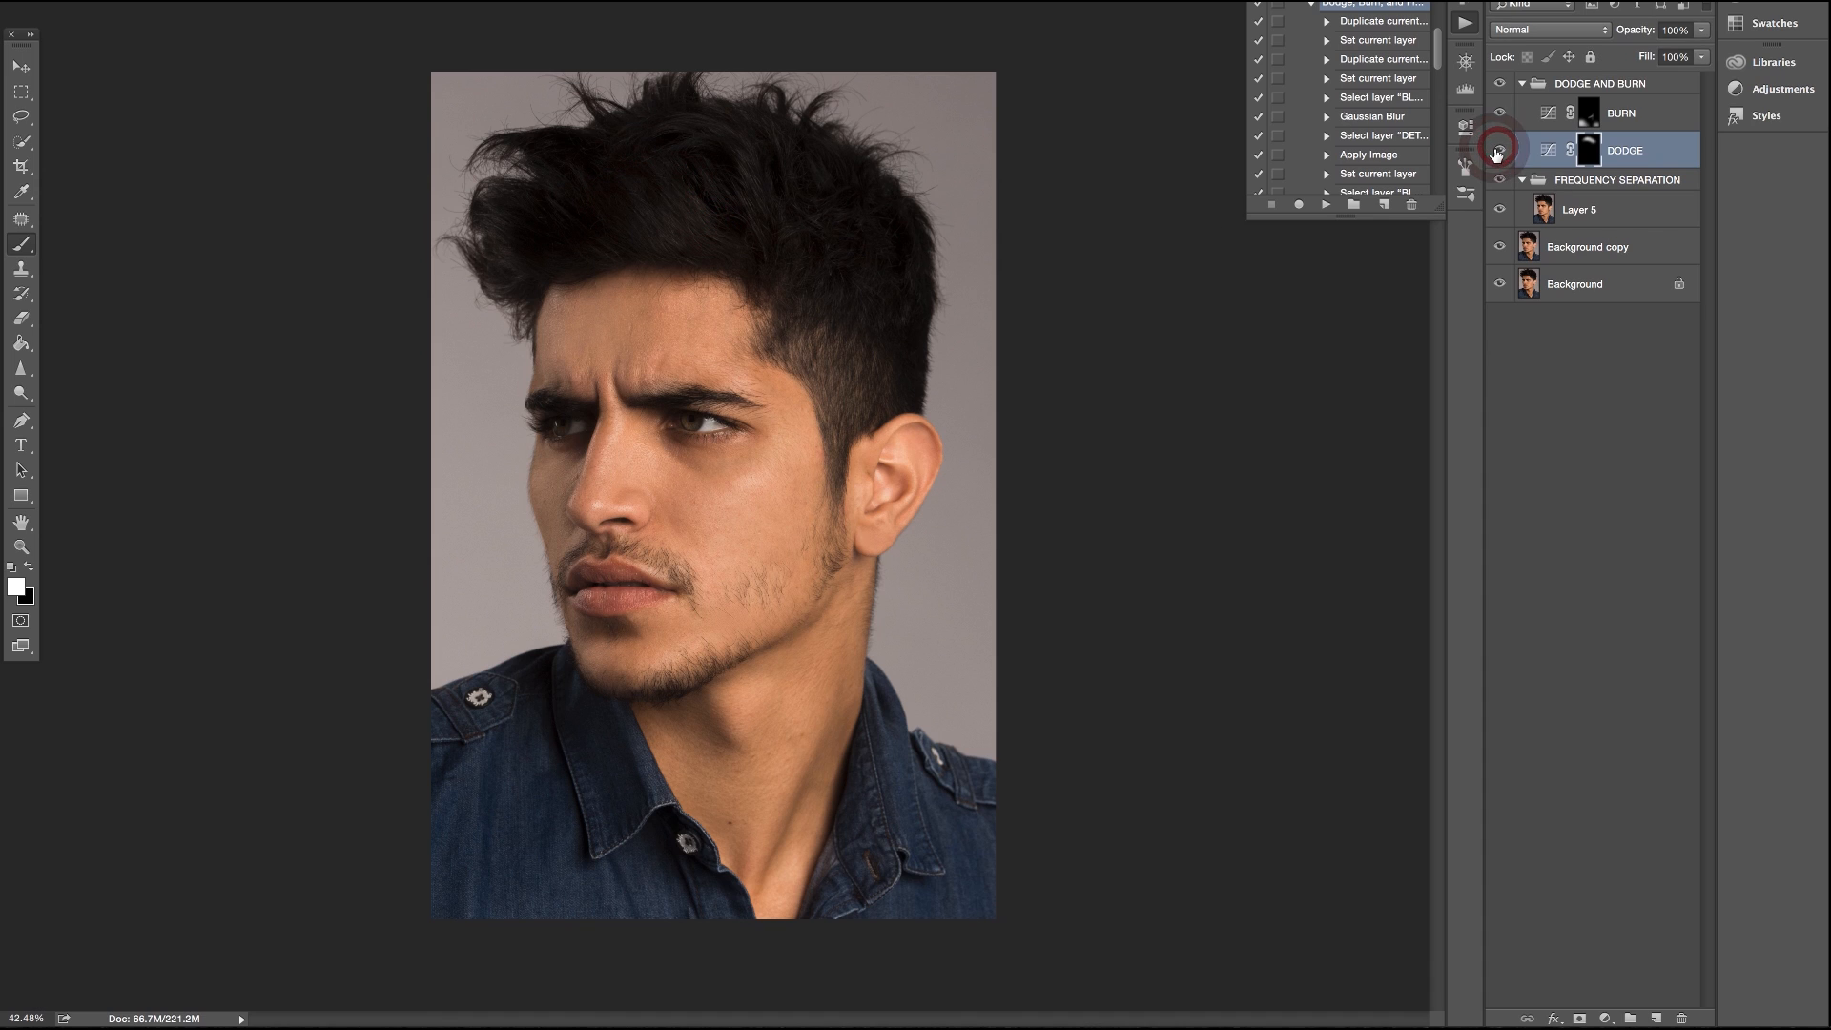
Darken both eyebrows with a small brush on the BURN mask and lower the layer's opacity to 55%
left_click(1612, 111)
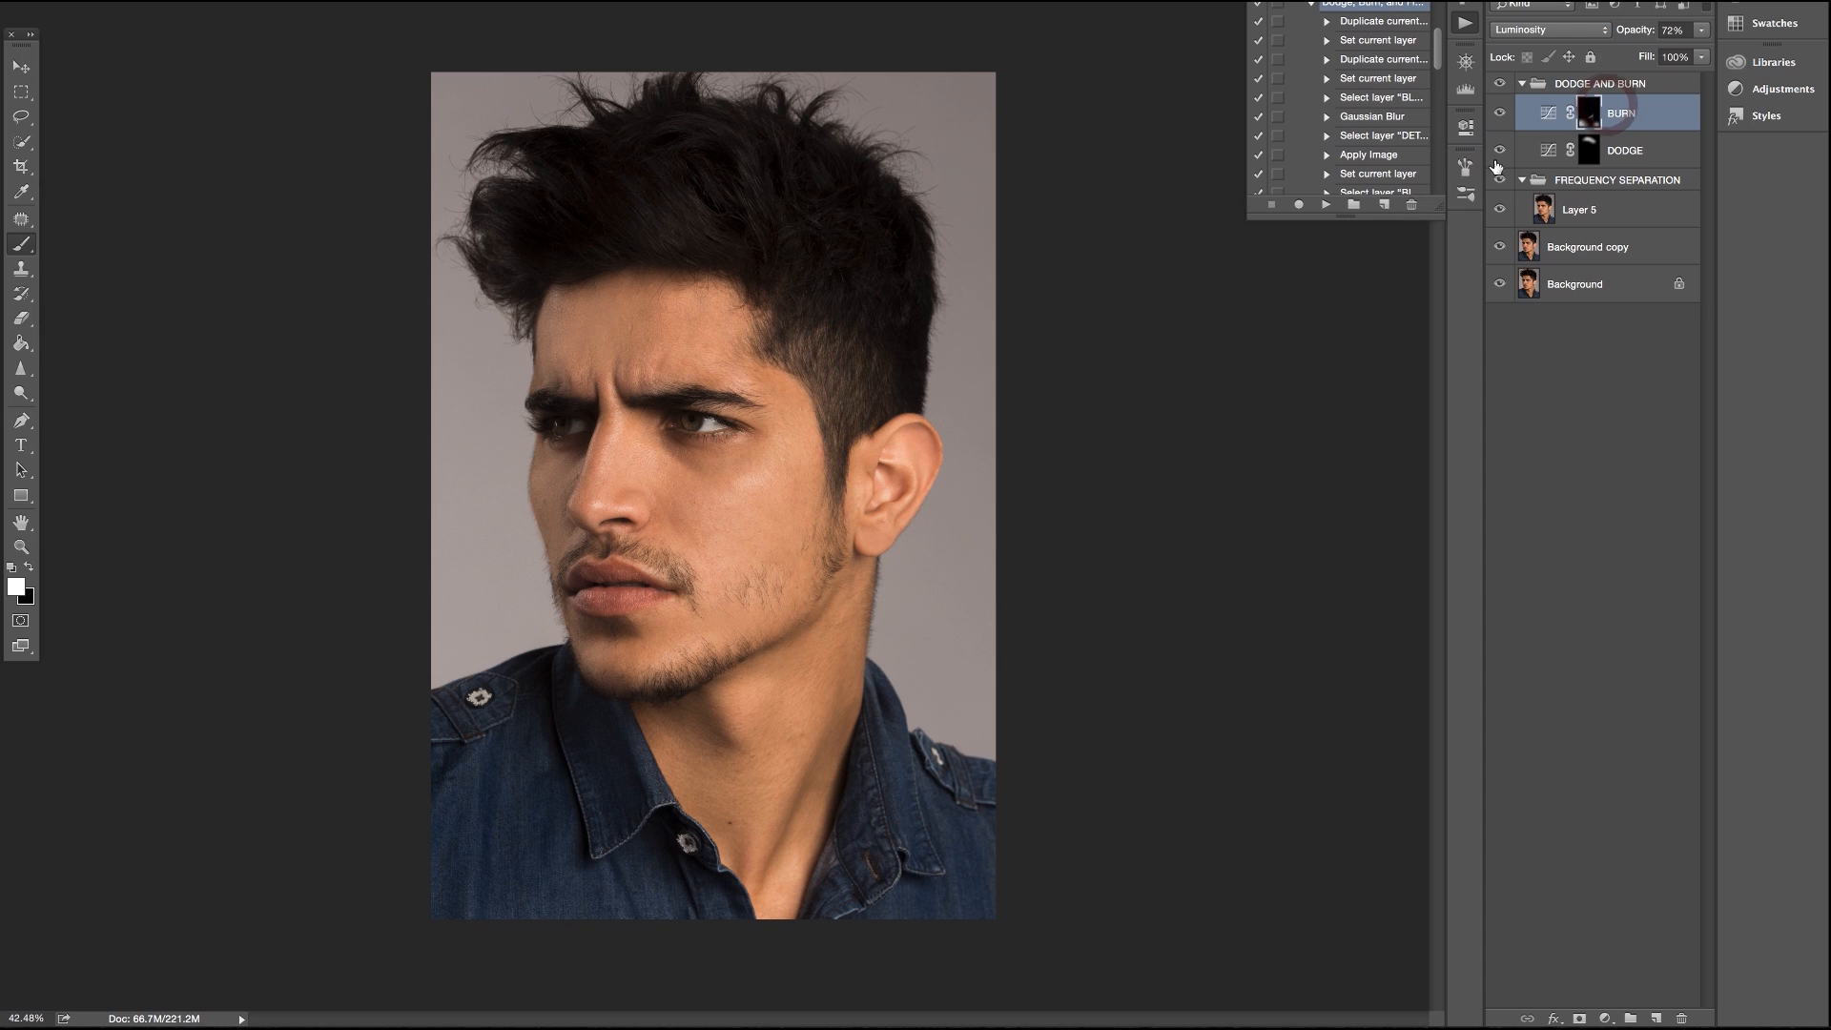
left_click_drag(702, 379, 784, 400)
left_click_drag(644, 378, 593, 393)
left_click_drag(550, 377, 572, 389)
left_click_drag(563, 371, 580, 386)
left_click(1708, 36)
left_click_drag(1707, 40, 1667, 53)
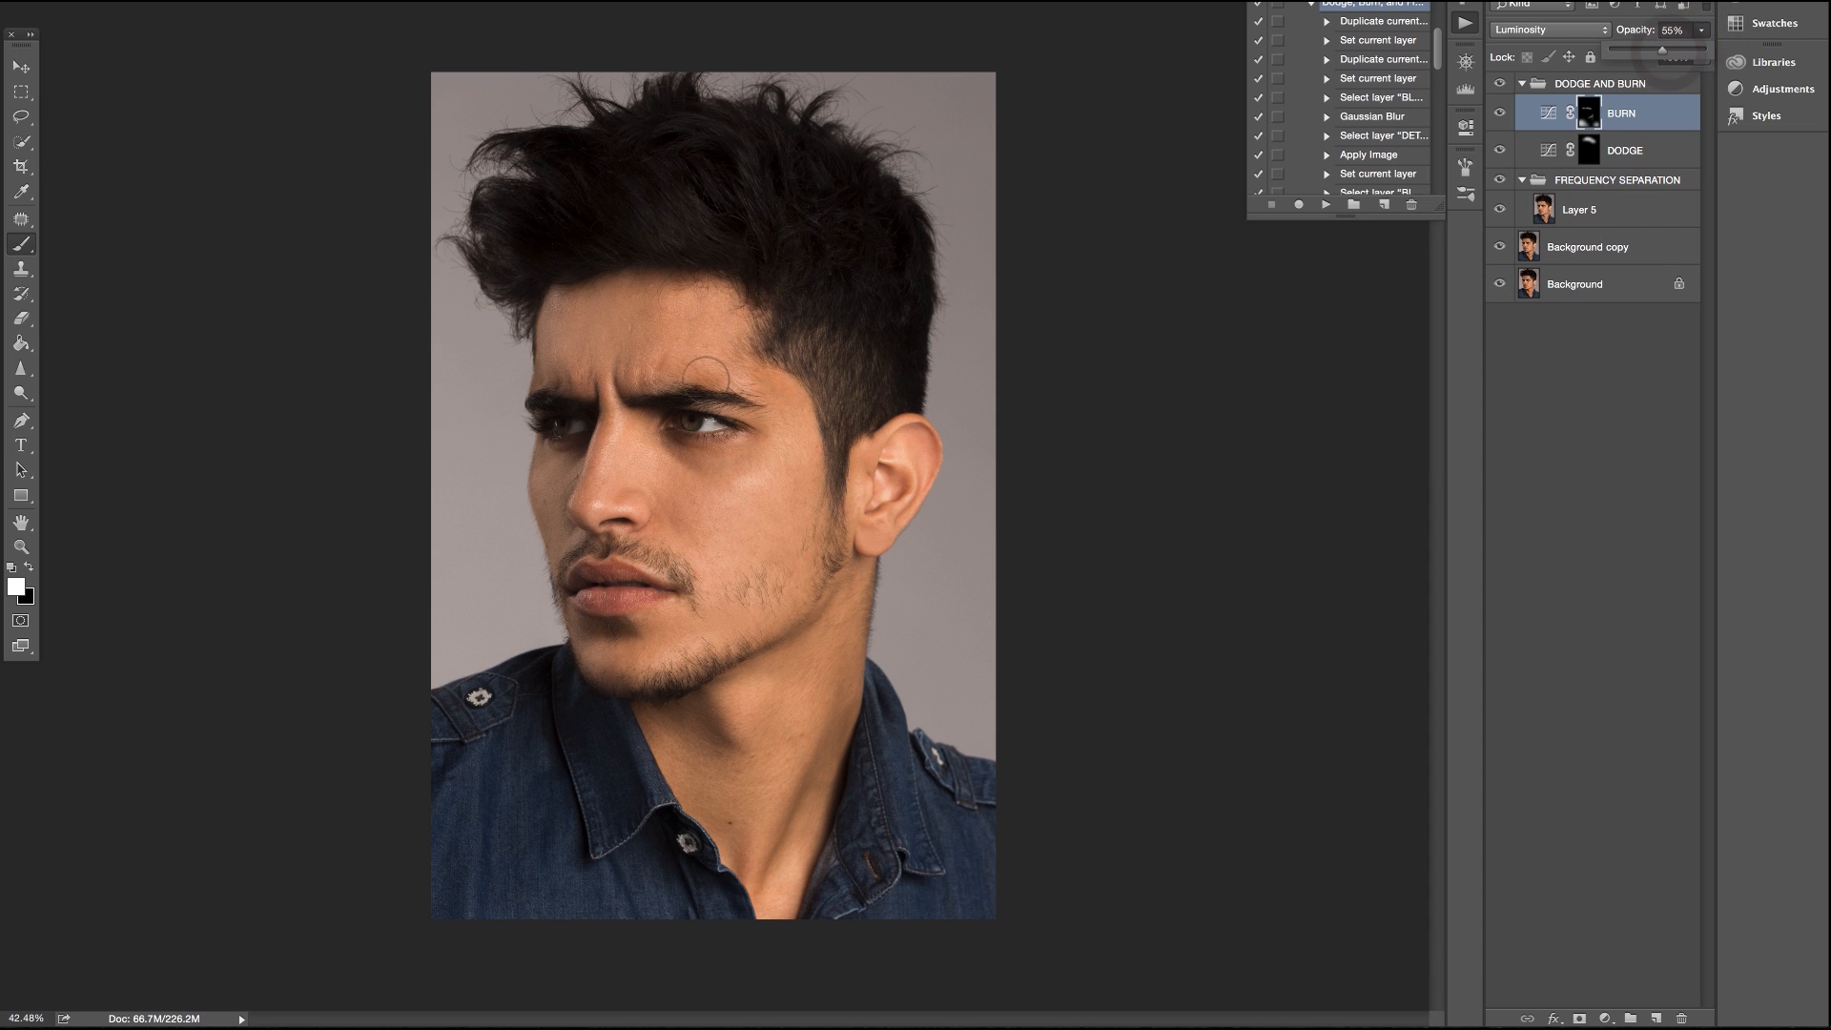
Brighten the white of the shadowed far eye with a dab of white on the DODGE mask
scroll(710, 375, "up", 4)
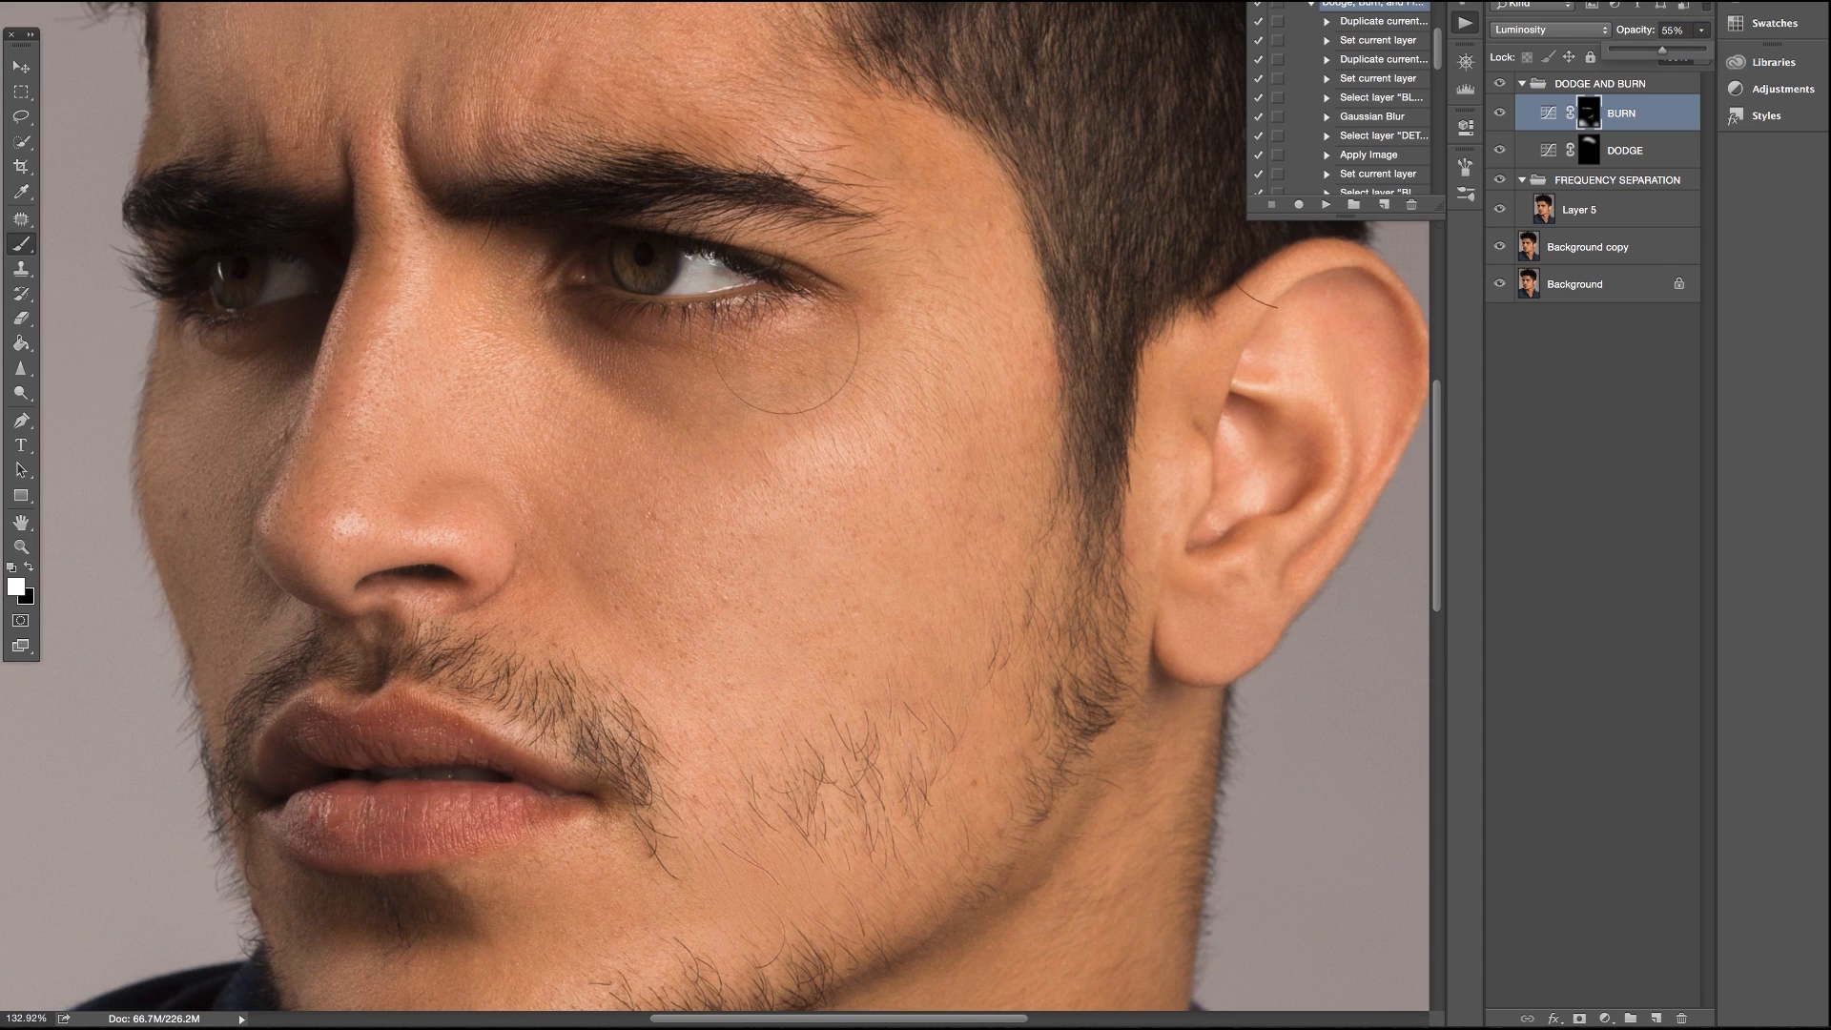
left_click(1589, 148)
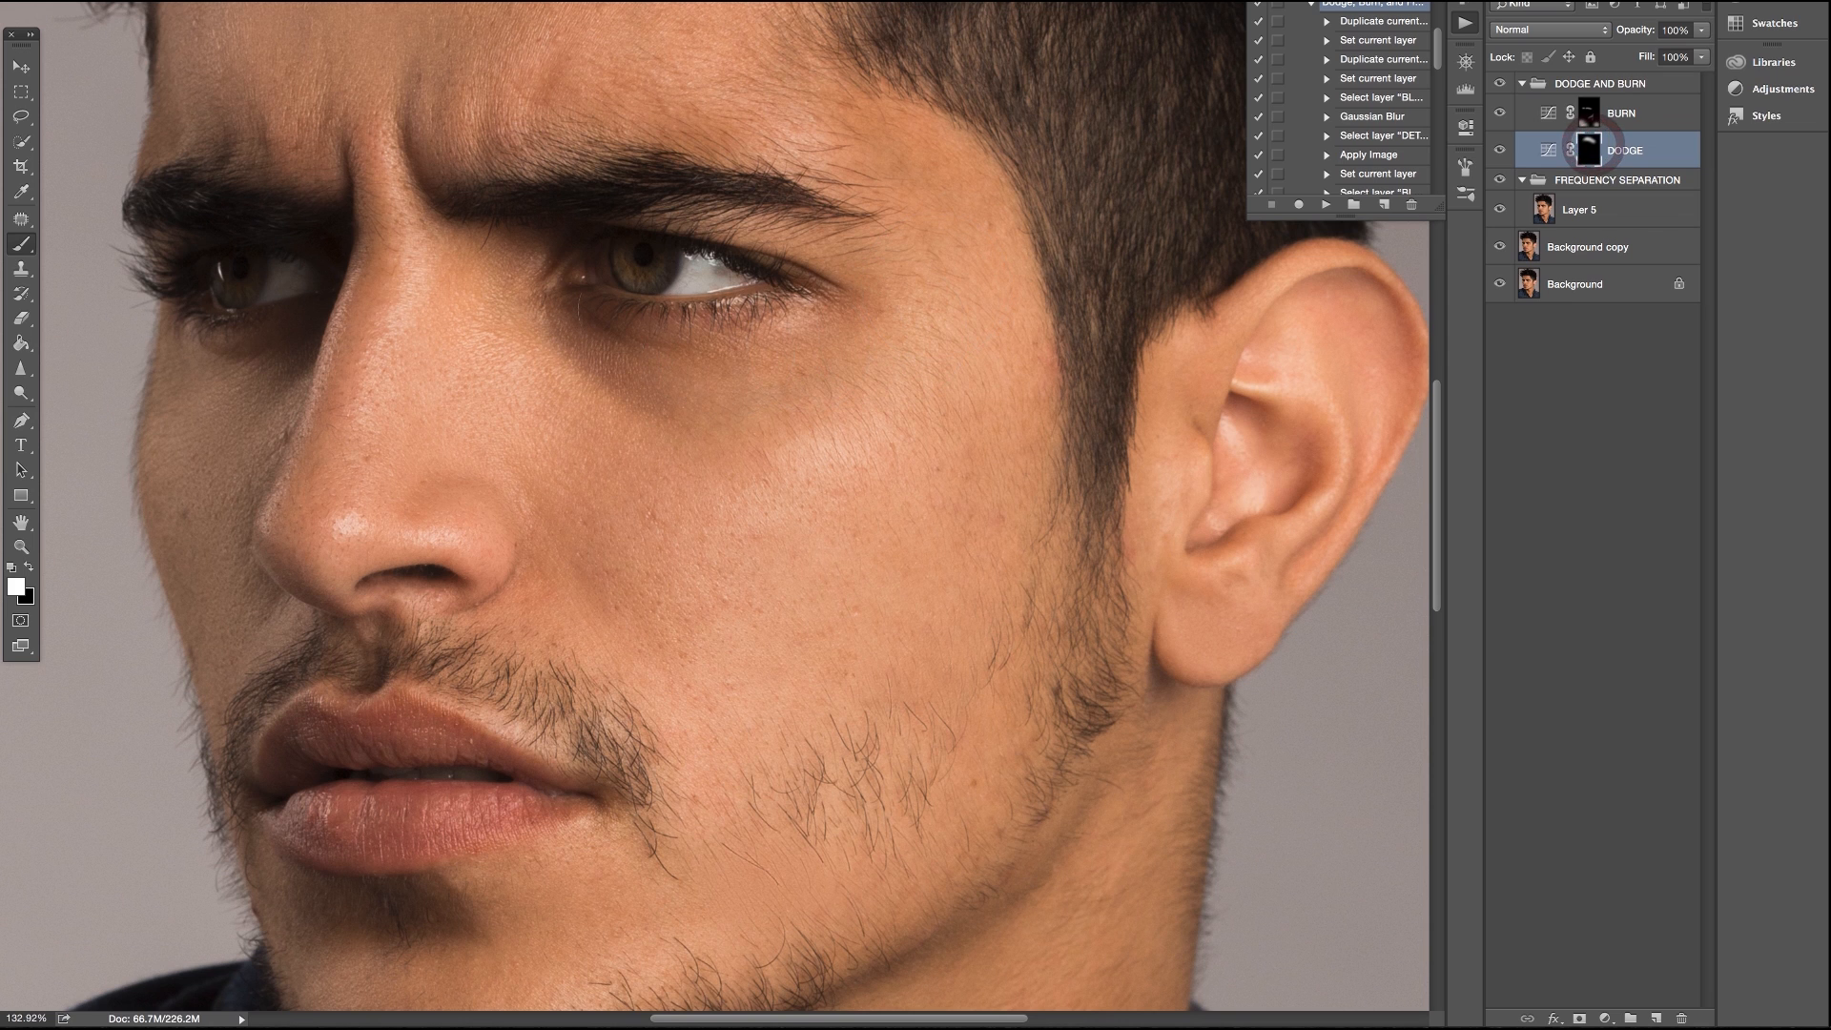
left_click(255, 273)
Compare the dodged and burned portrait with the original Background layer by hiding and restoring the other layers
scroll(557, 225, "down", 3)
scroll(553, 225, "down", 2)
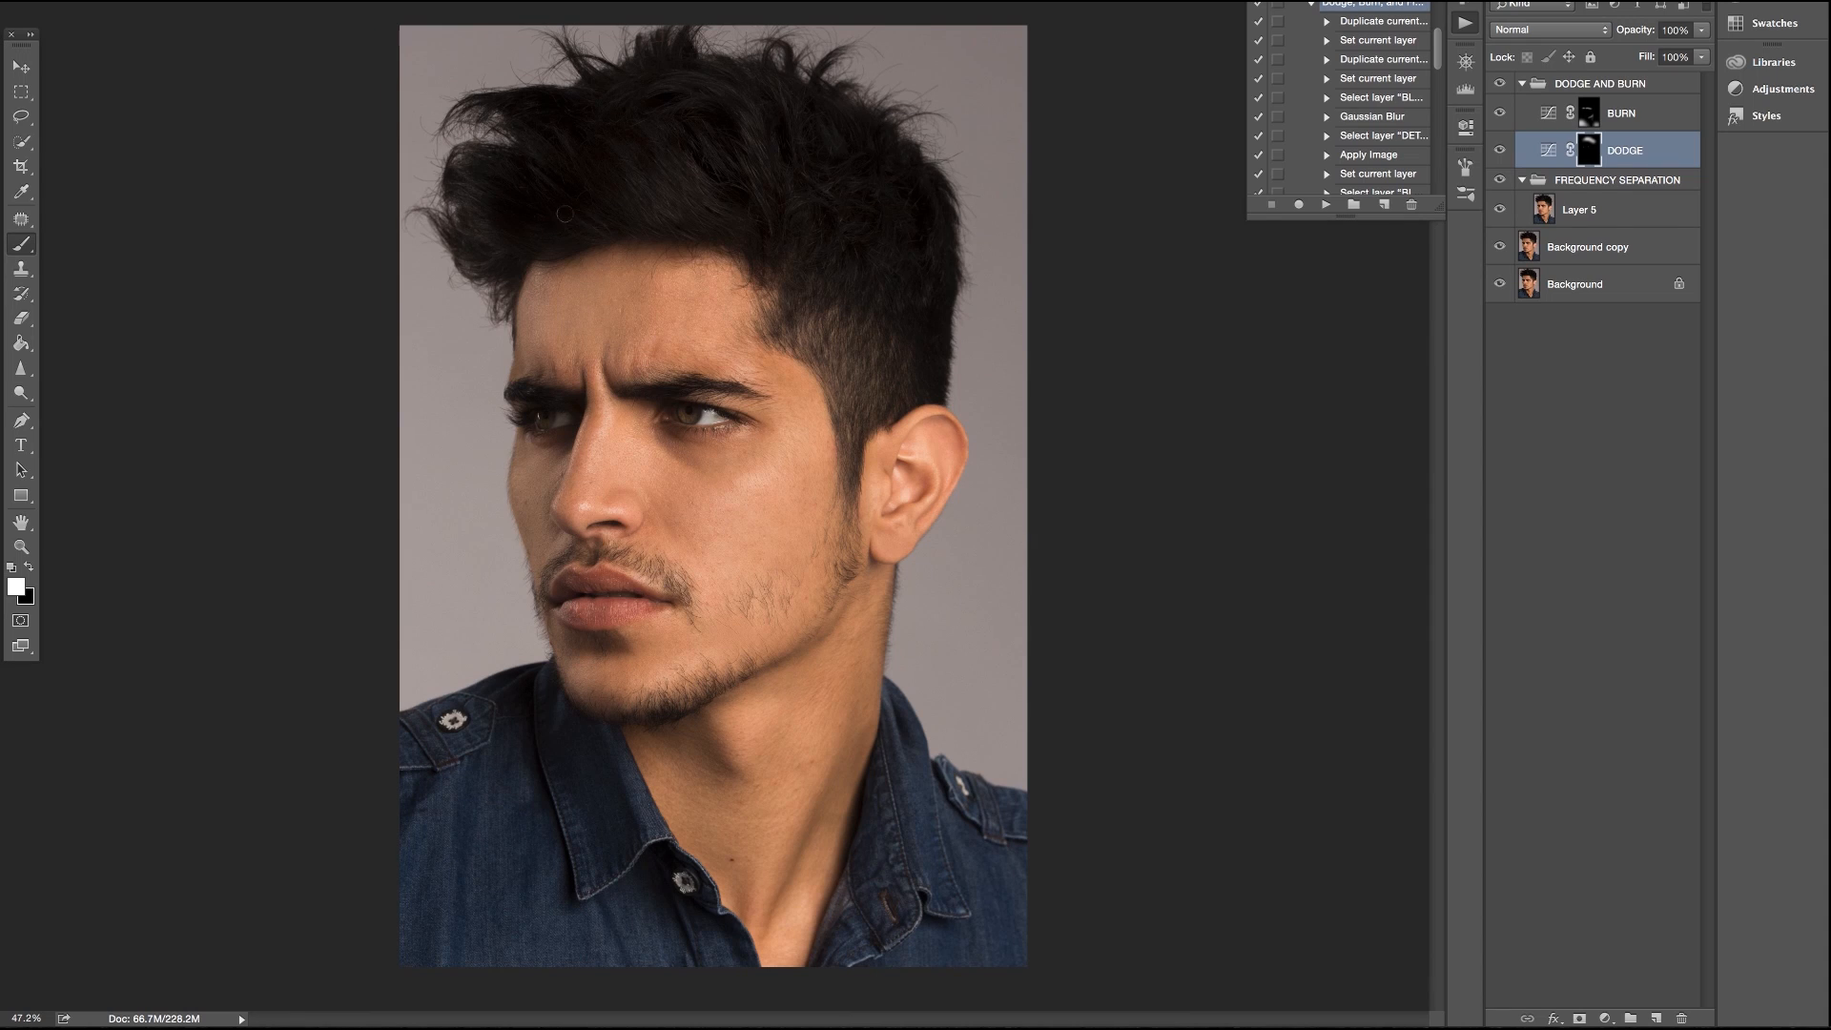
left_click(1504, 294, "alt")
left_click(1504, 294, "alt")
left_click(1504, 294, "alt")
Add a new empty layer directly above Layer 5 in the FREQUENCY SEPARATION group
scroll(715, 496, "up", 5)
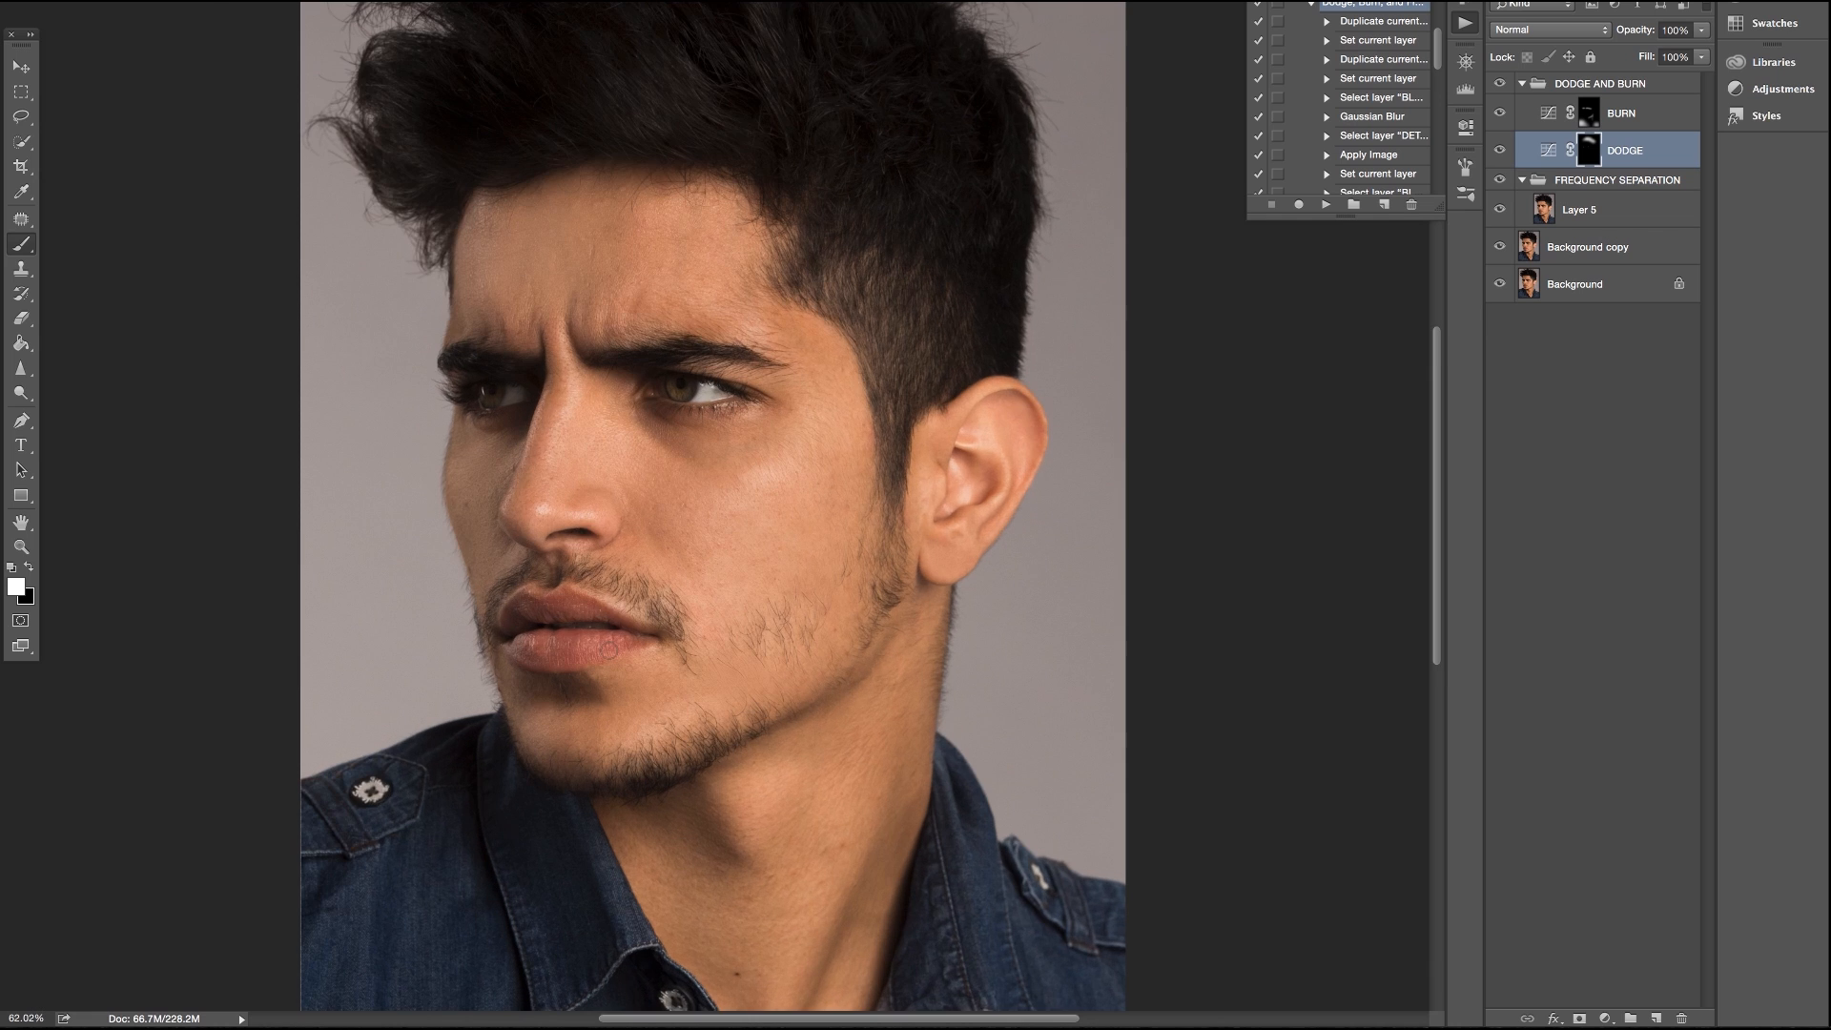
left_click_drag(276, 906, 722, 491)
scroll(720, 493, "up", 5)
scroll(610, 658, "up", 5)
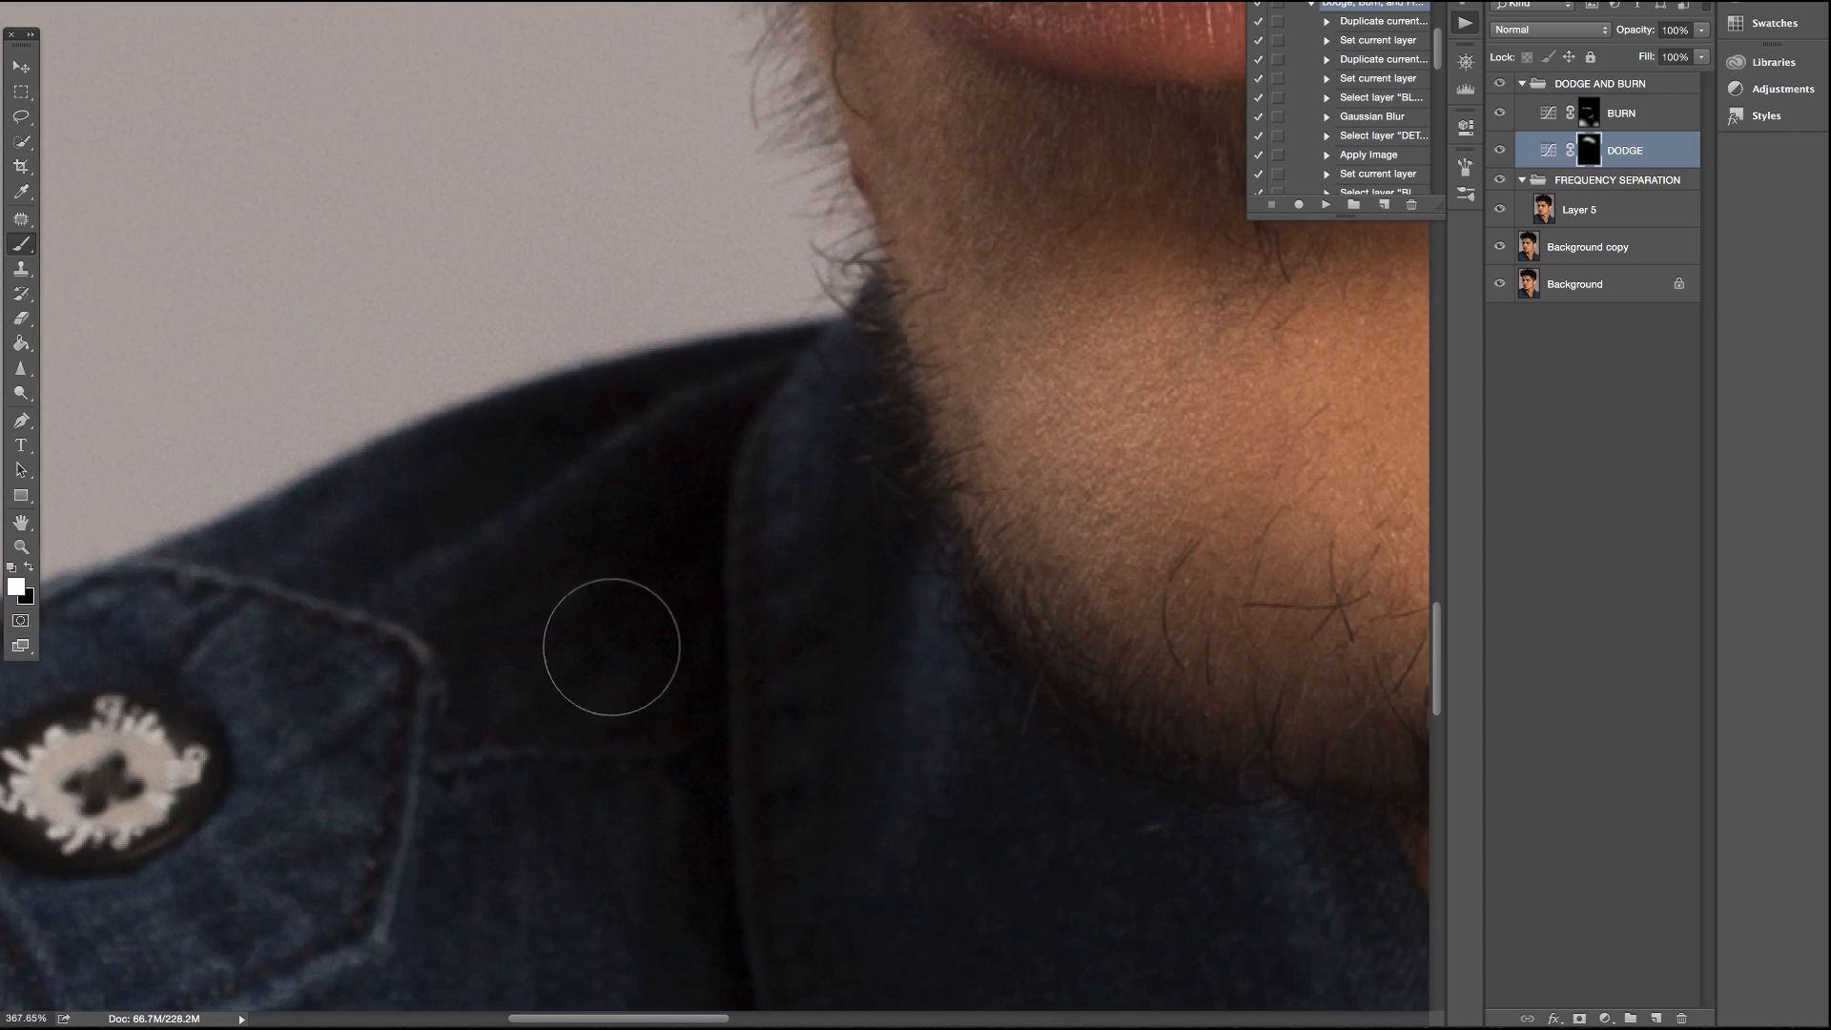
scroll(612, 647, "up", 3)
scroll(611, 647, "right", 2)
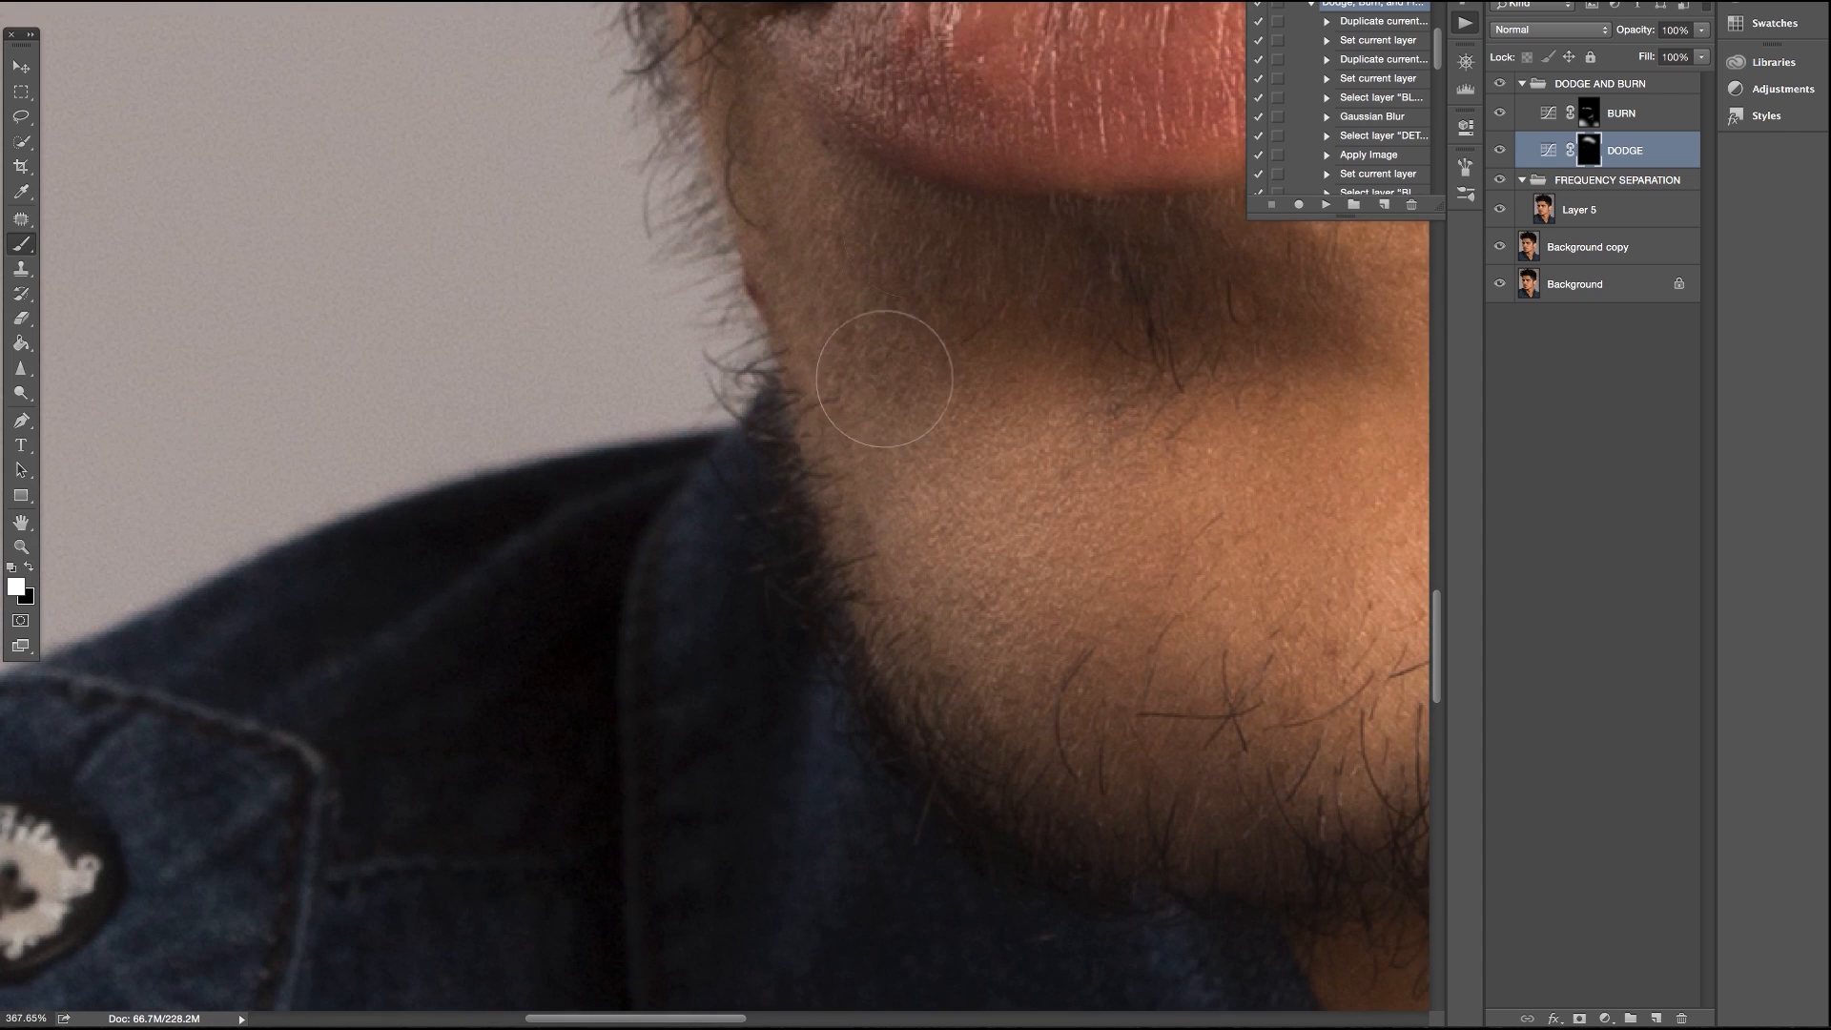
left_click(1579, 213)
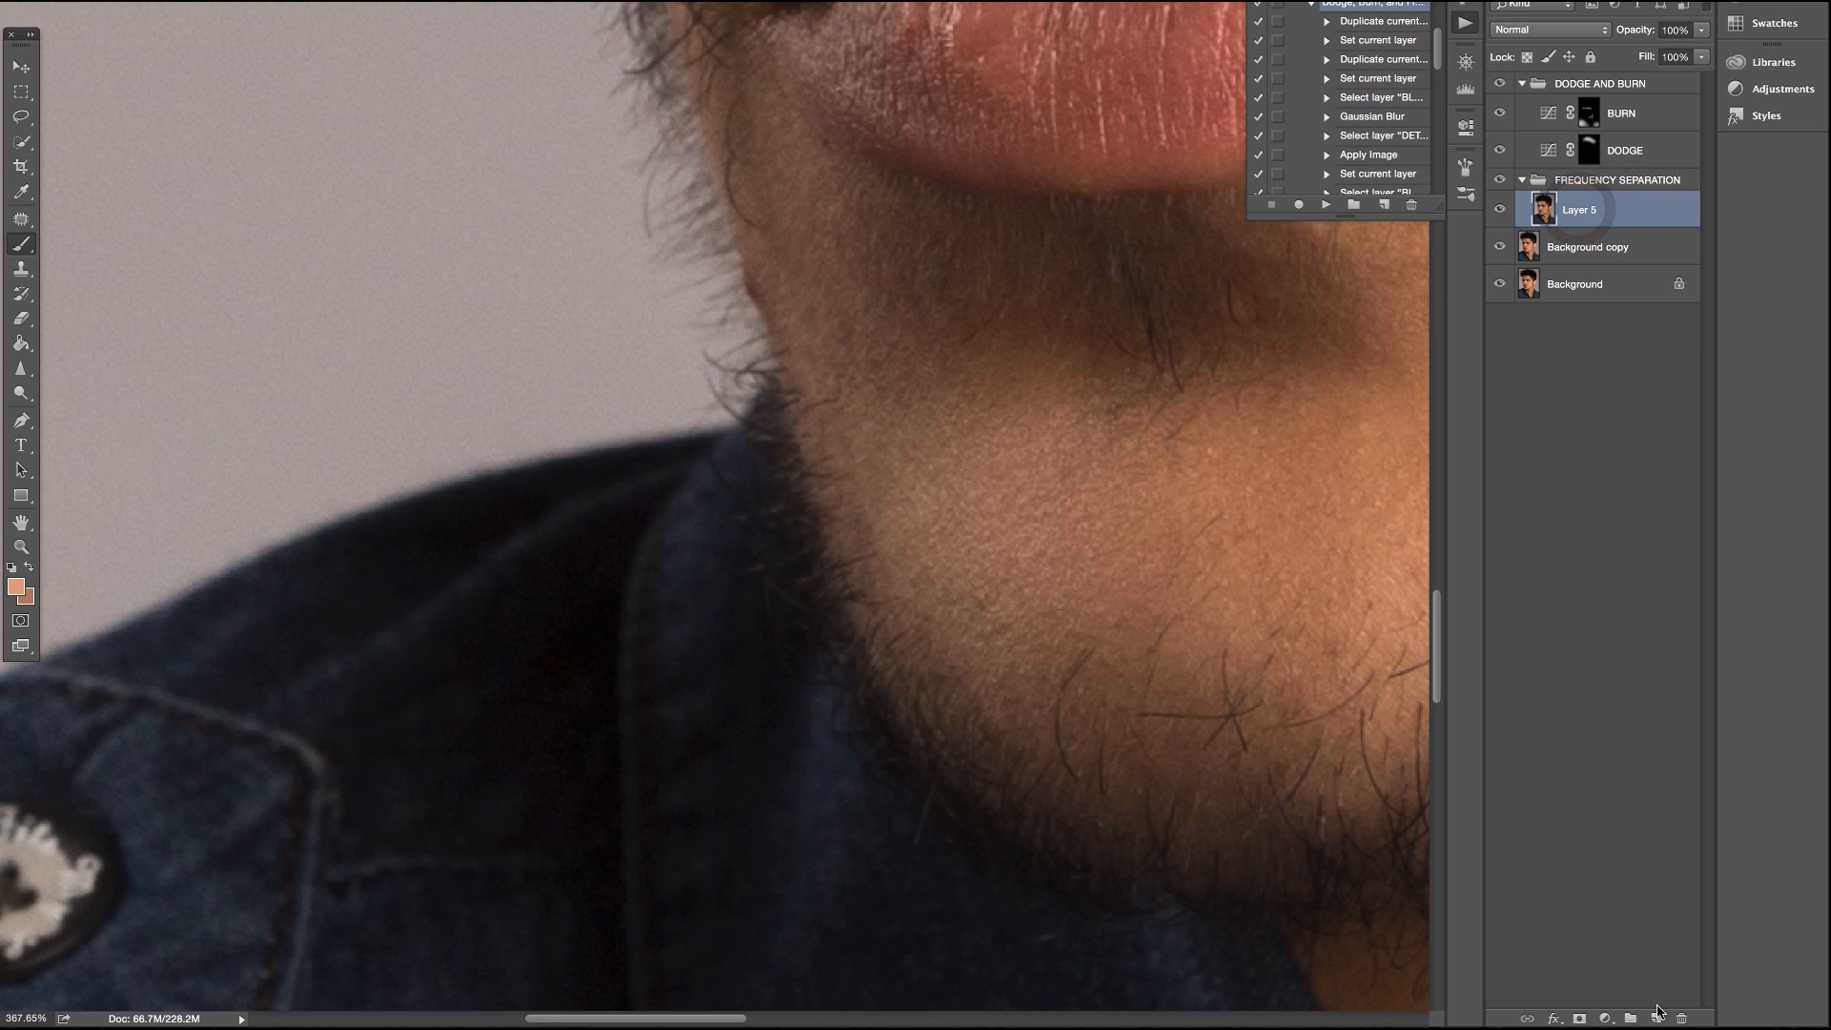
left_click(1655, 1018)
Clone clean skin over the reddish spot at the face's edge beside the lower lip with the Clone Stamp tool
left_click(13, 268)
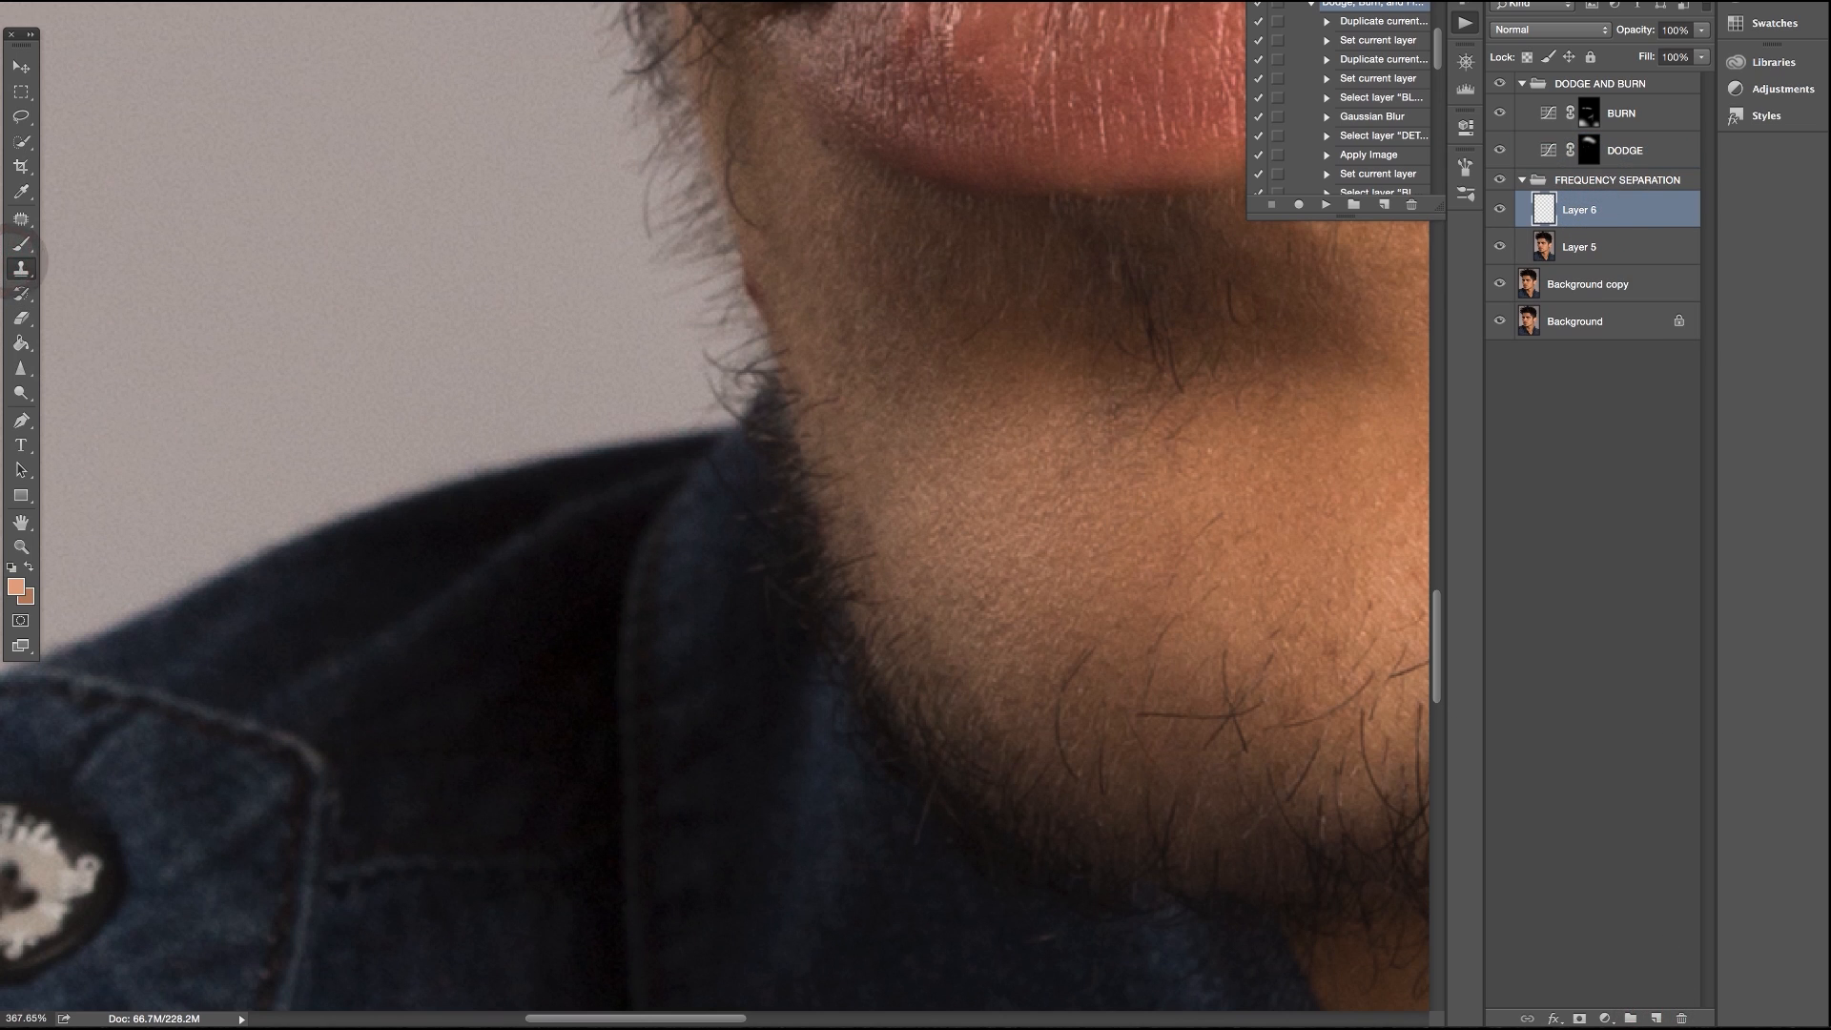
left_click(257, 1)
left_click(258, 3)
mouse_move(871, 369)
left_mouse_down()
mouse_move(822, 440)
mouse_move(784, 420)
left_mouse_up()
left_click_drag(750, 276, 765, 310)
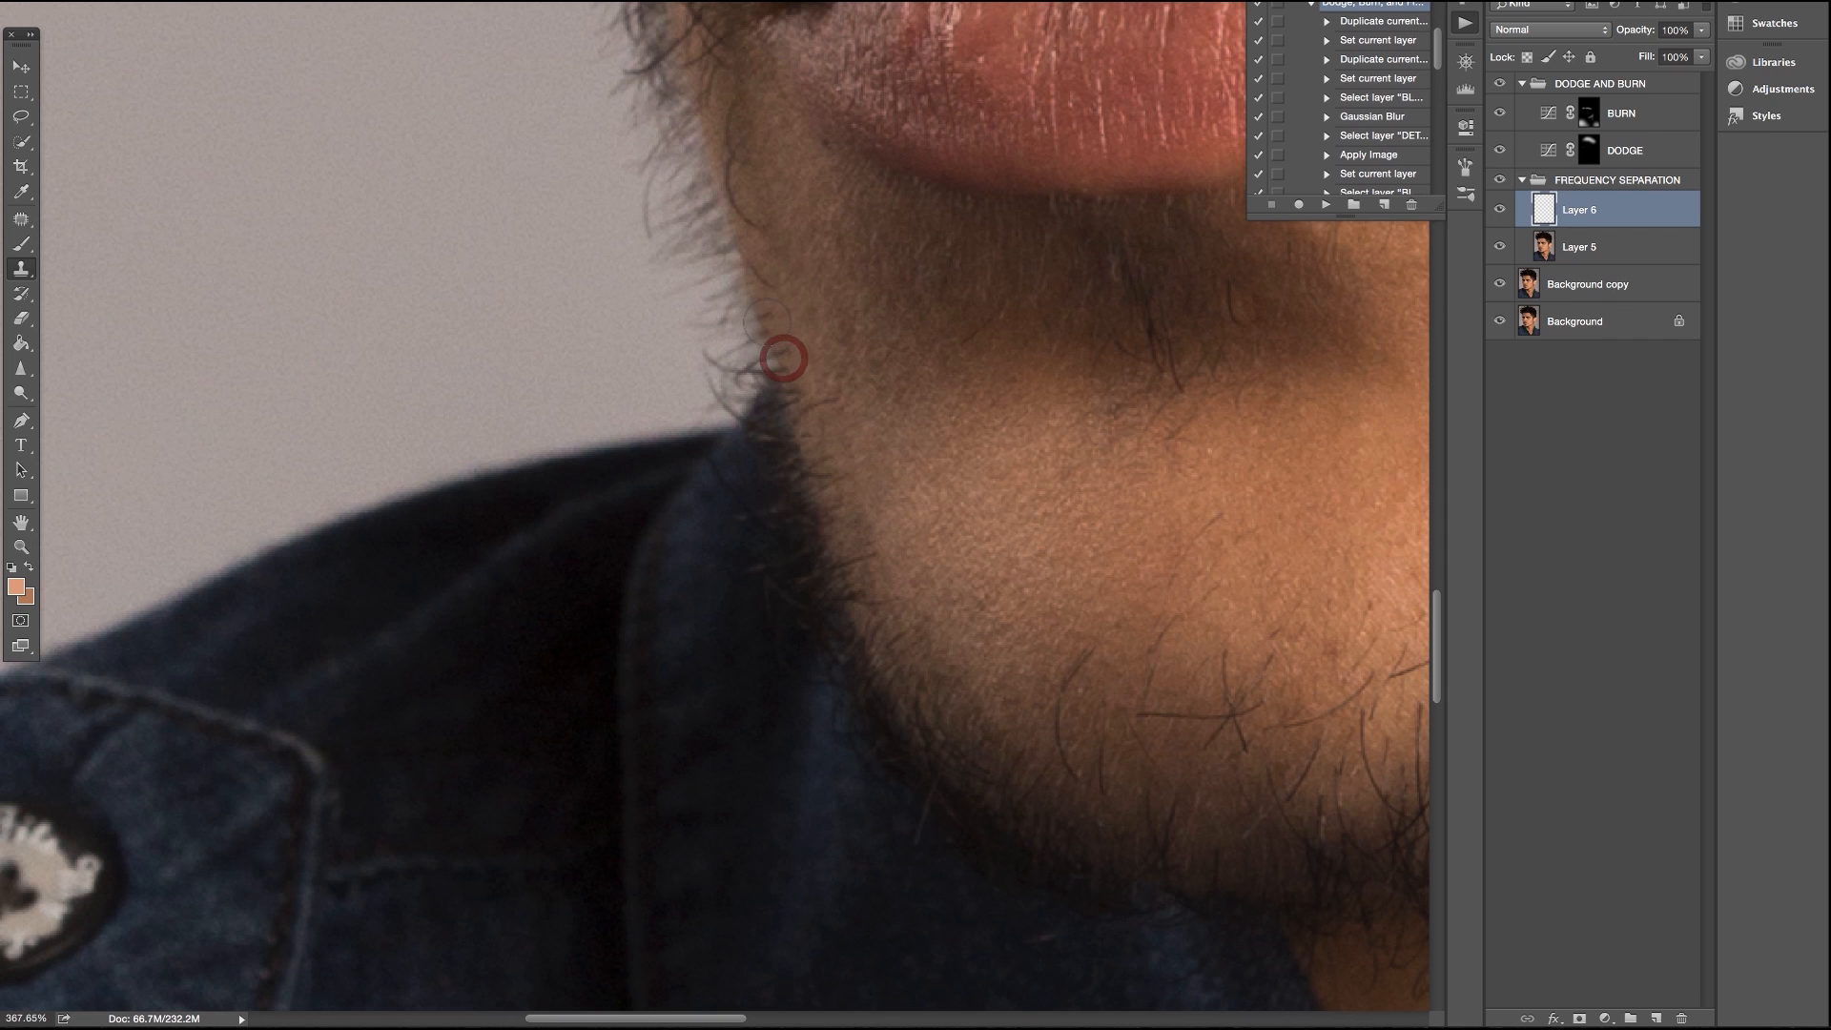
left_click(763, 319)
left_click(259, 2)
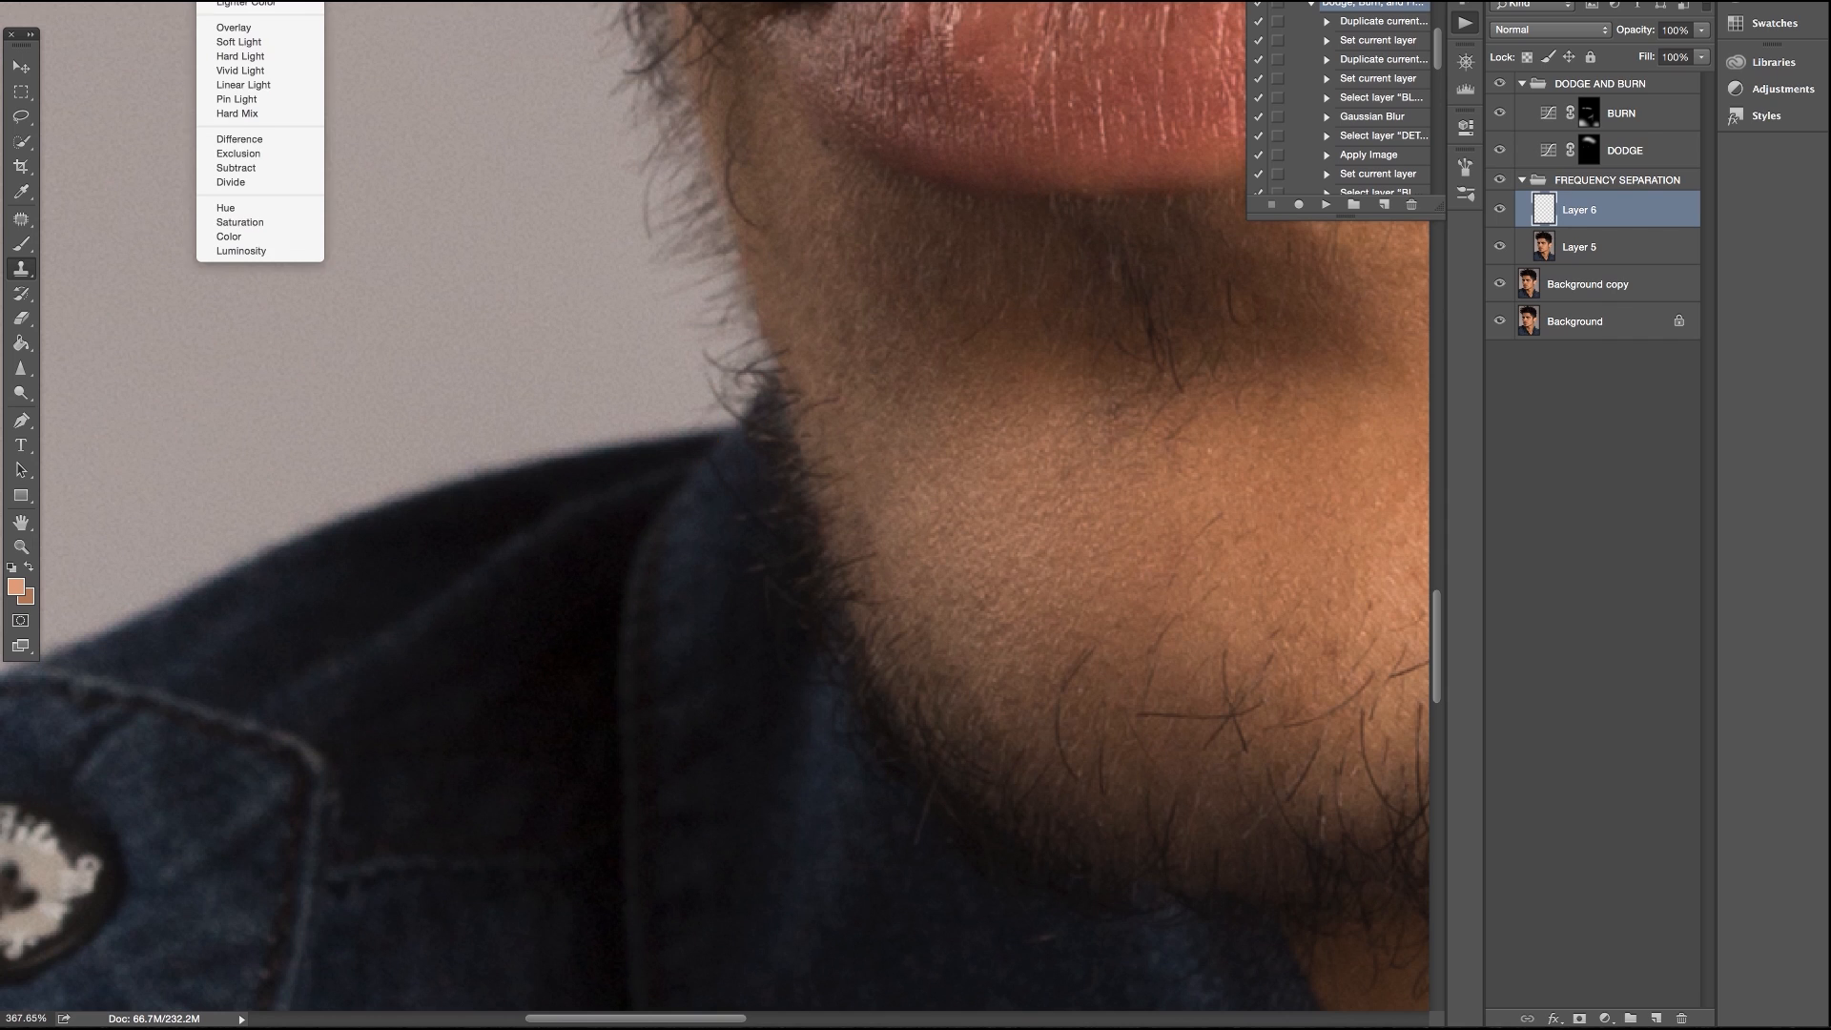
left_click(627, 68)
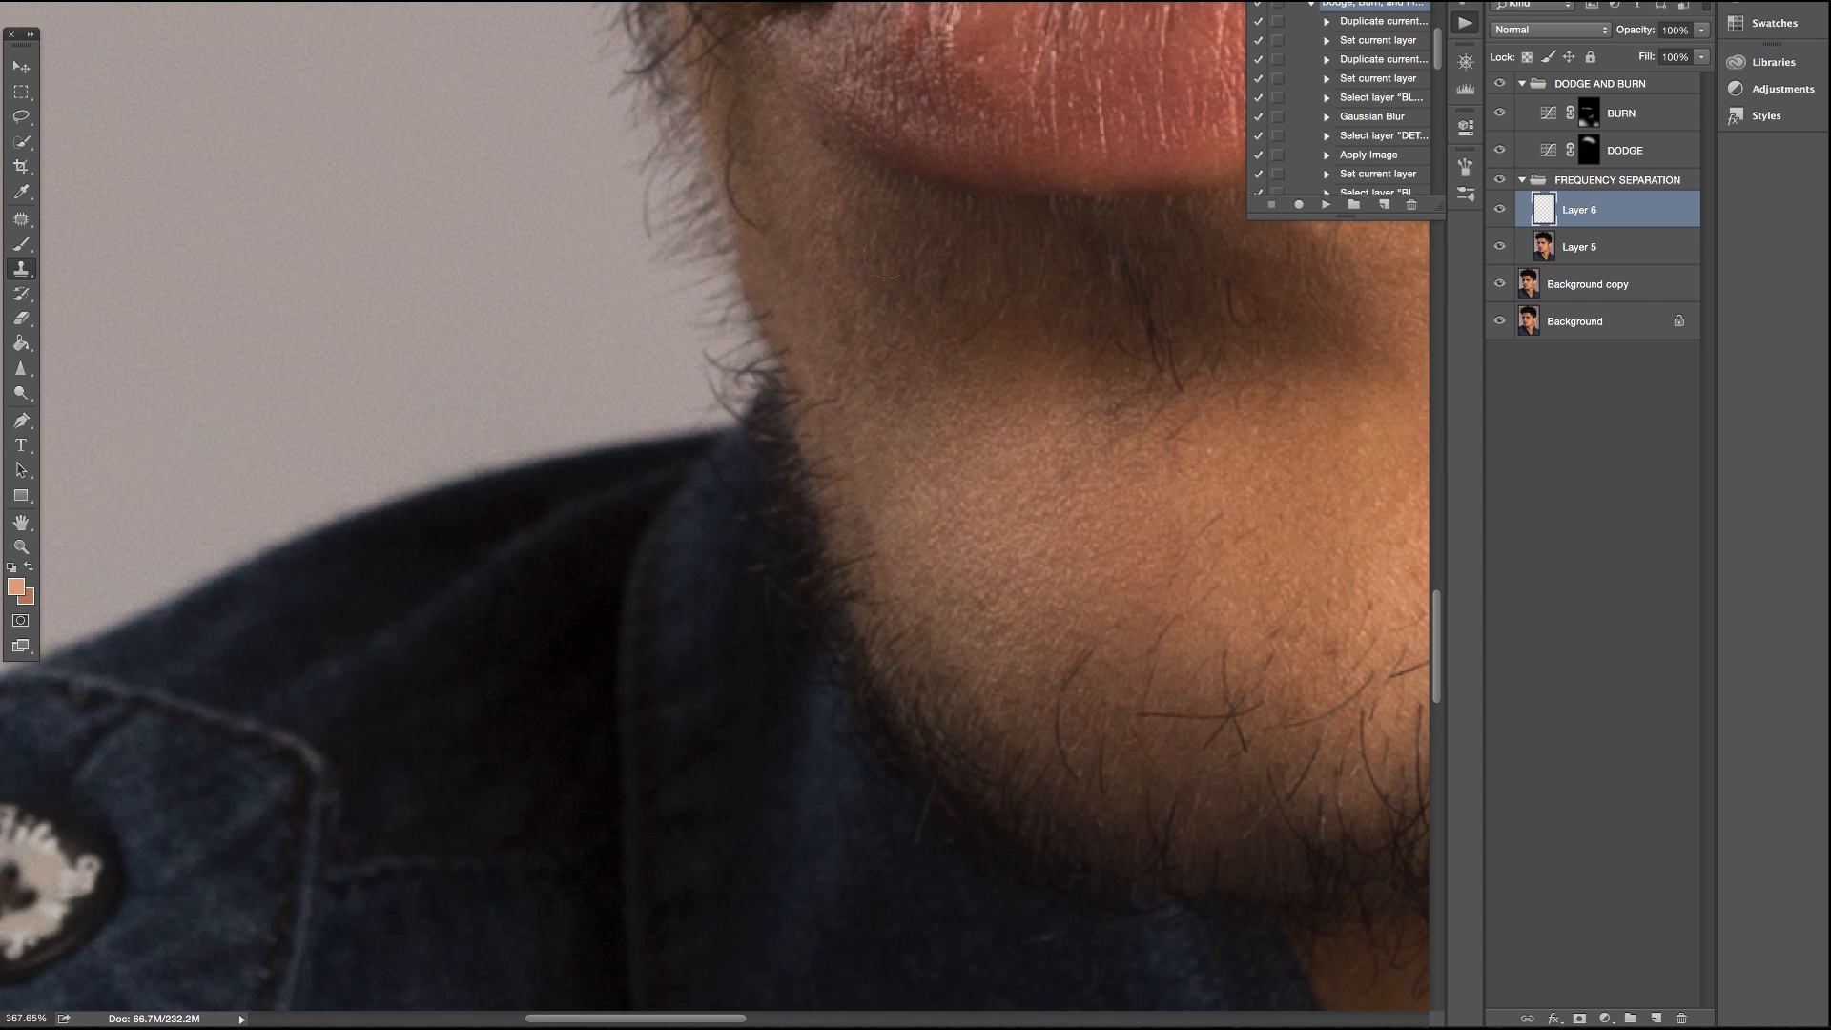
Compare the retouched lower face, neck and collar close up with the original Background layer
scroll(882, 258, "down", 10)
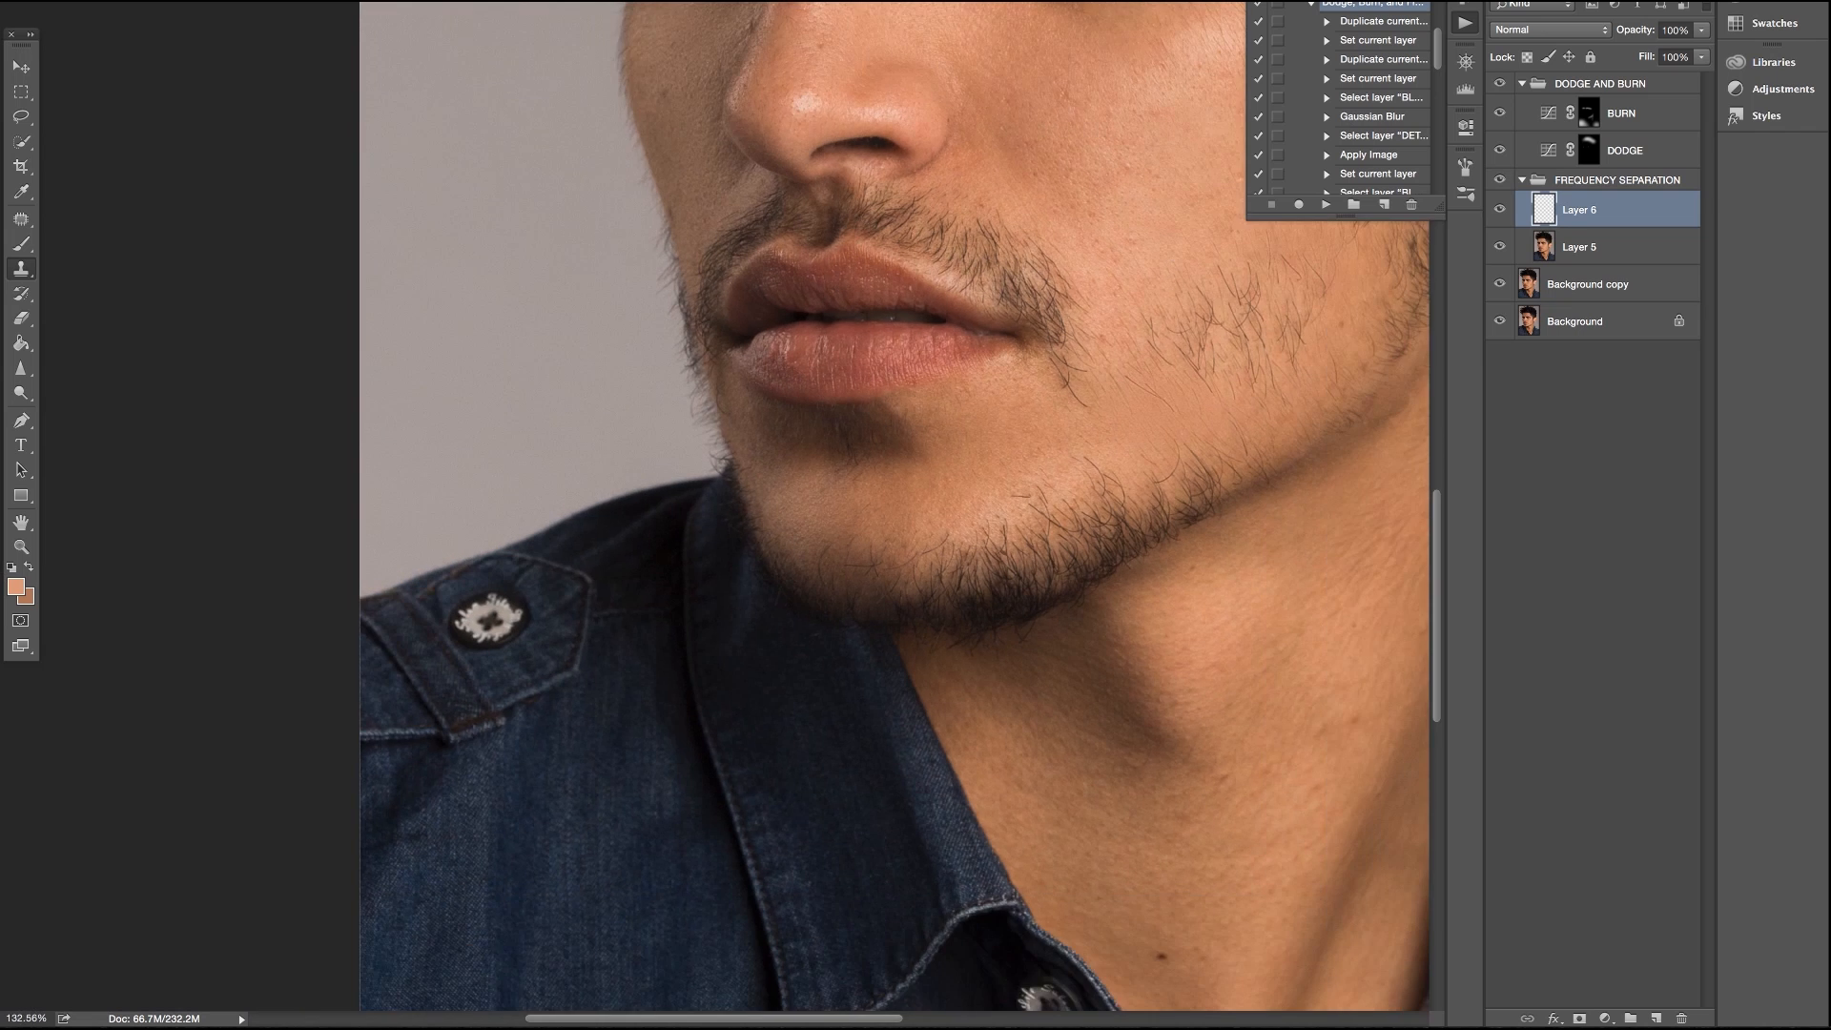
scroll(866, 218, "down", 3)
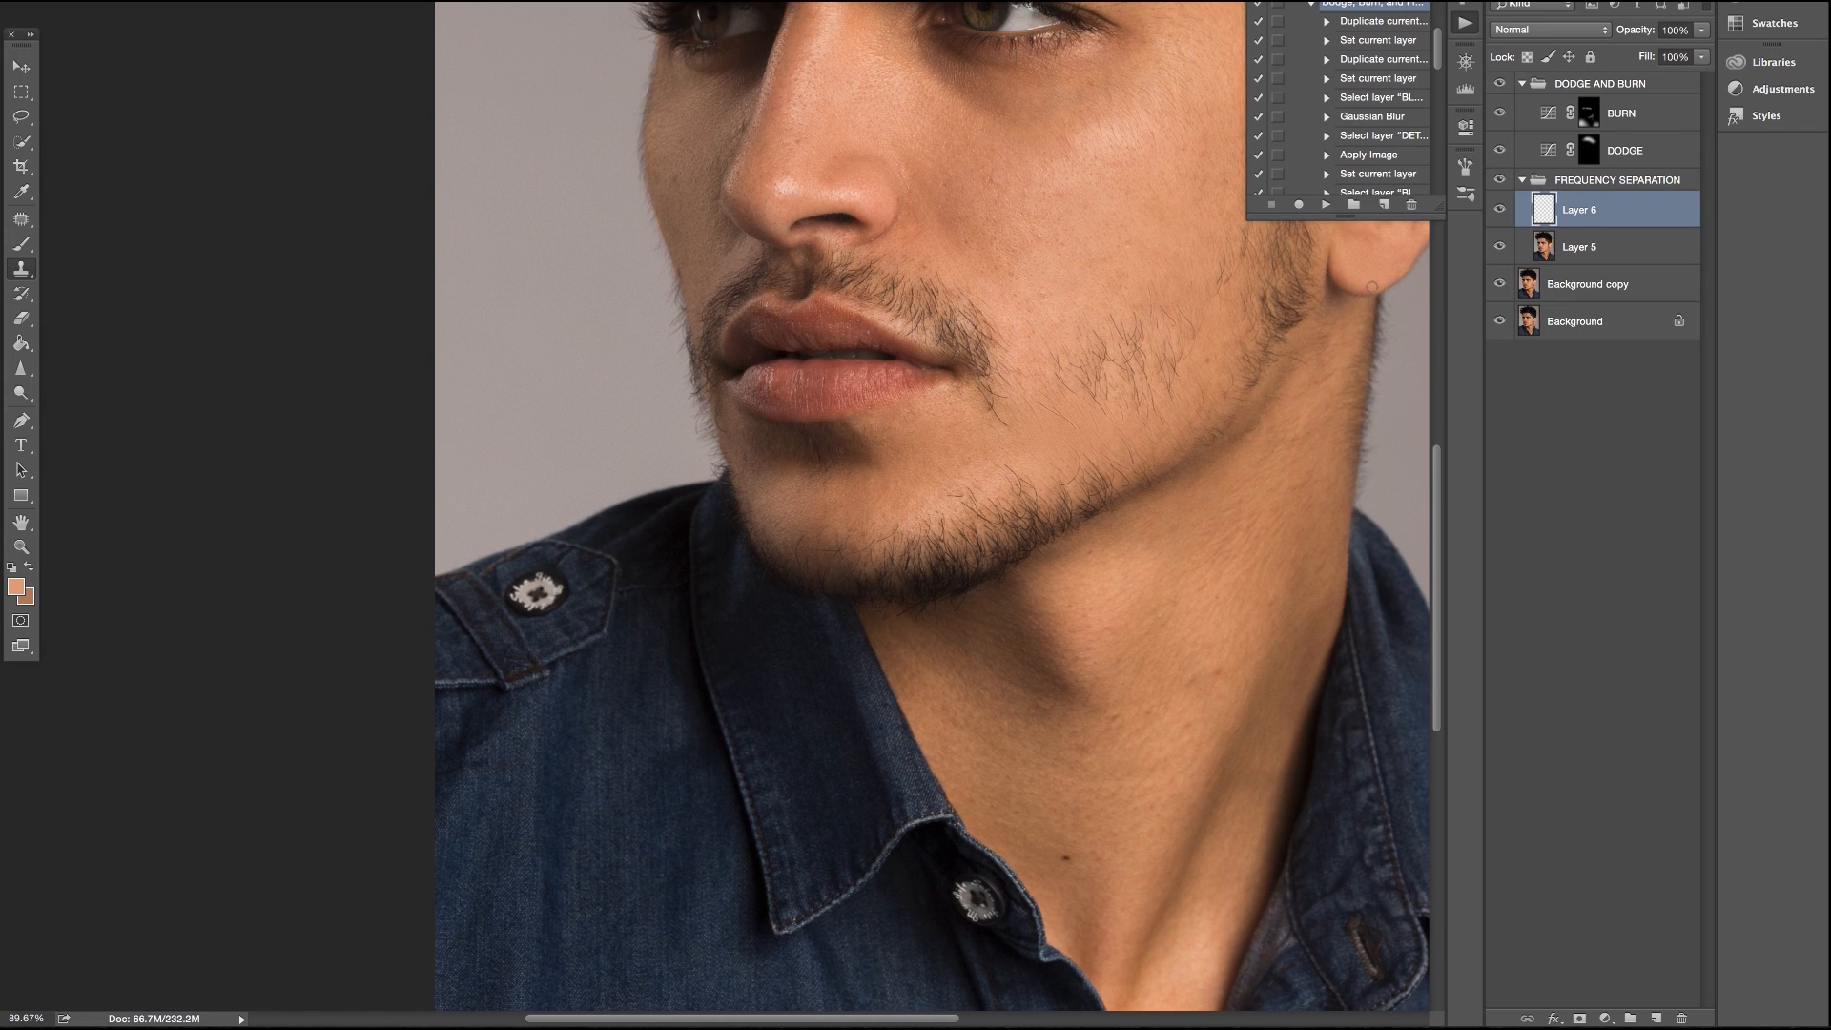
left_click(1500, 326, "alt")
left_click(1500, 325, "alt")
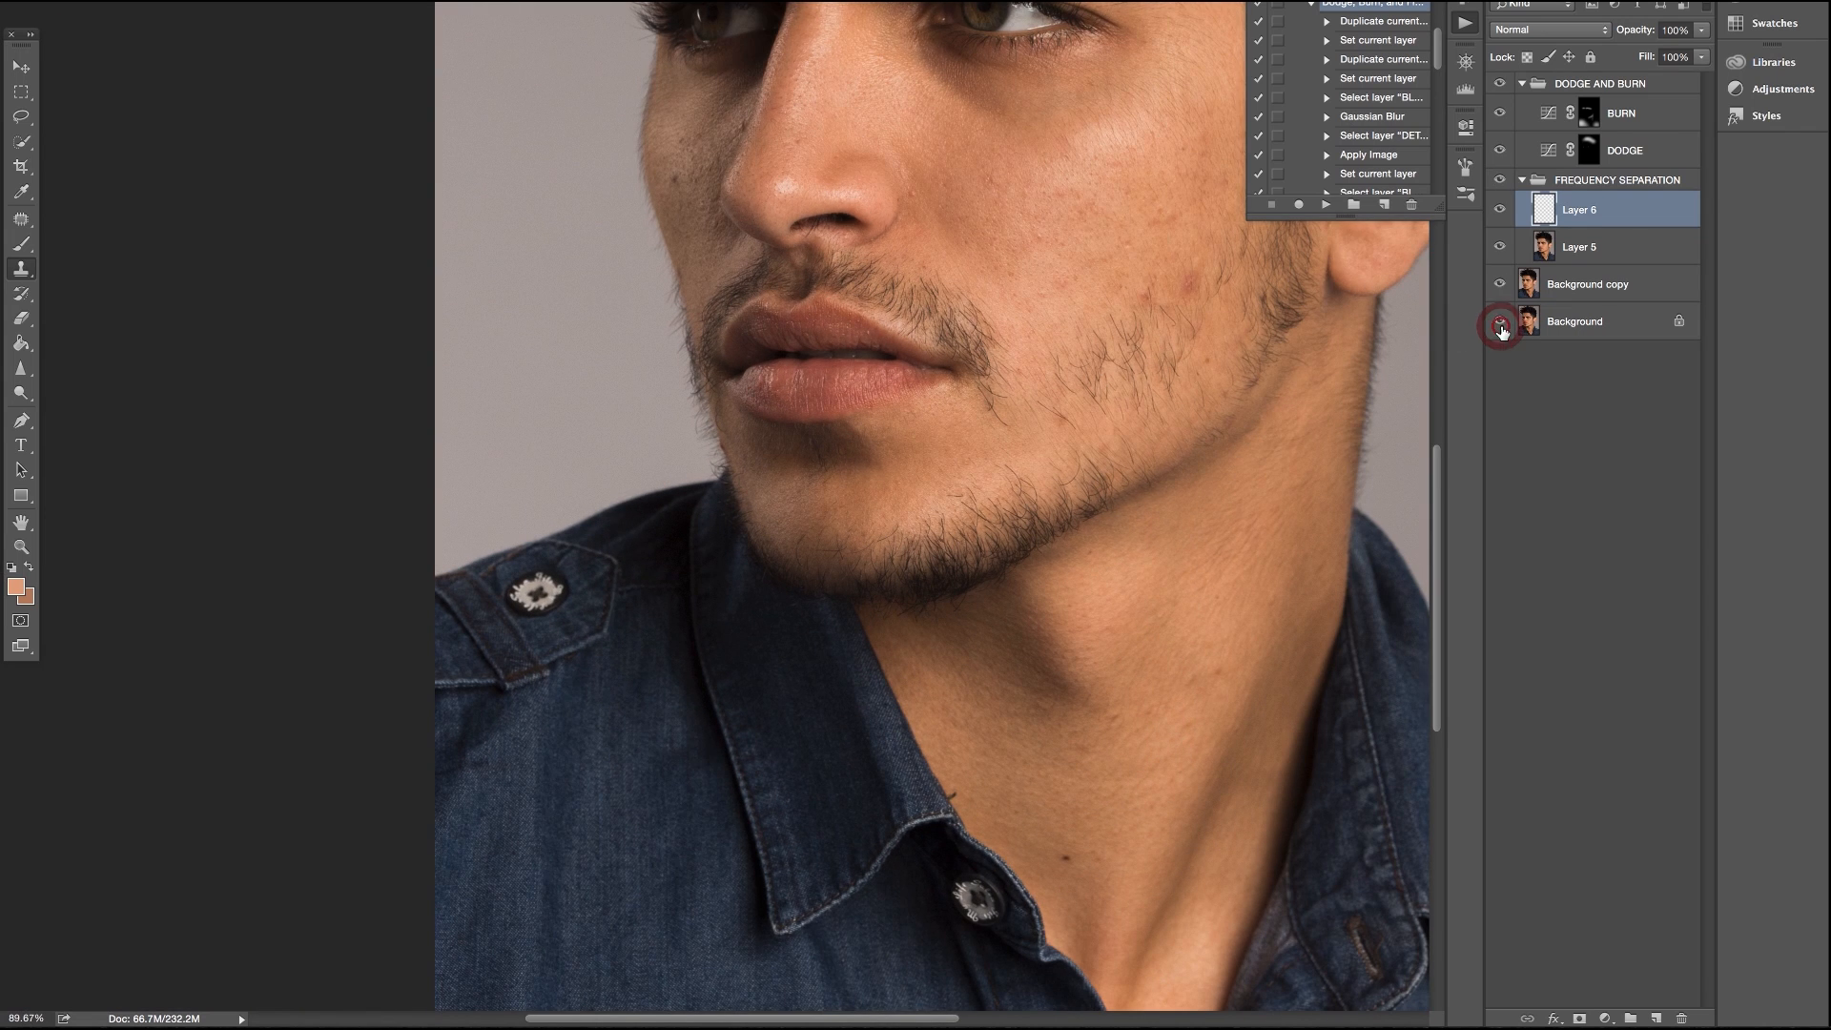
Compare the finished head-and-shoulders retouch repeatedly with the original Background layer and review the whole face and hair
scroll(1131, 414, "down", 2)
scroll(1131, 414, "down", 3)
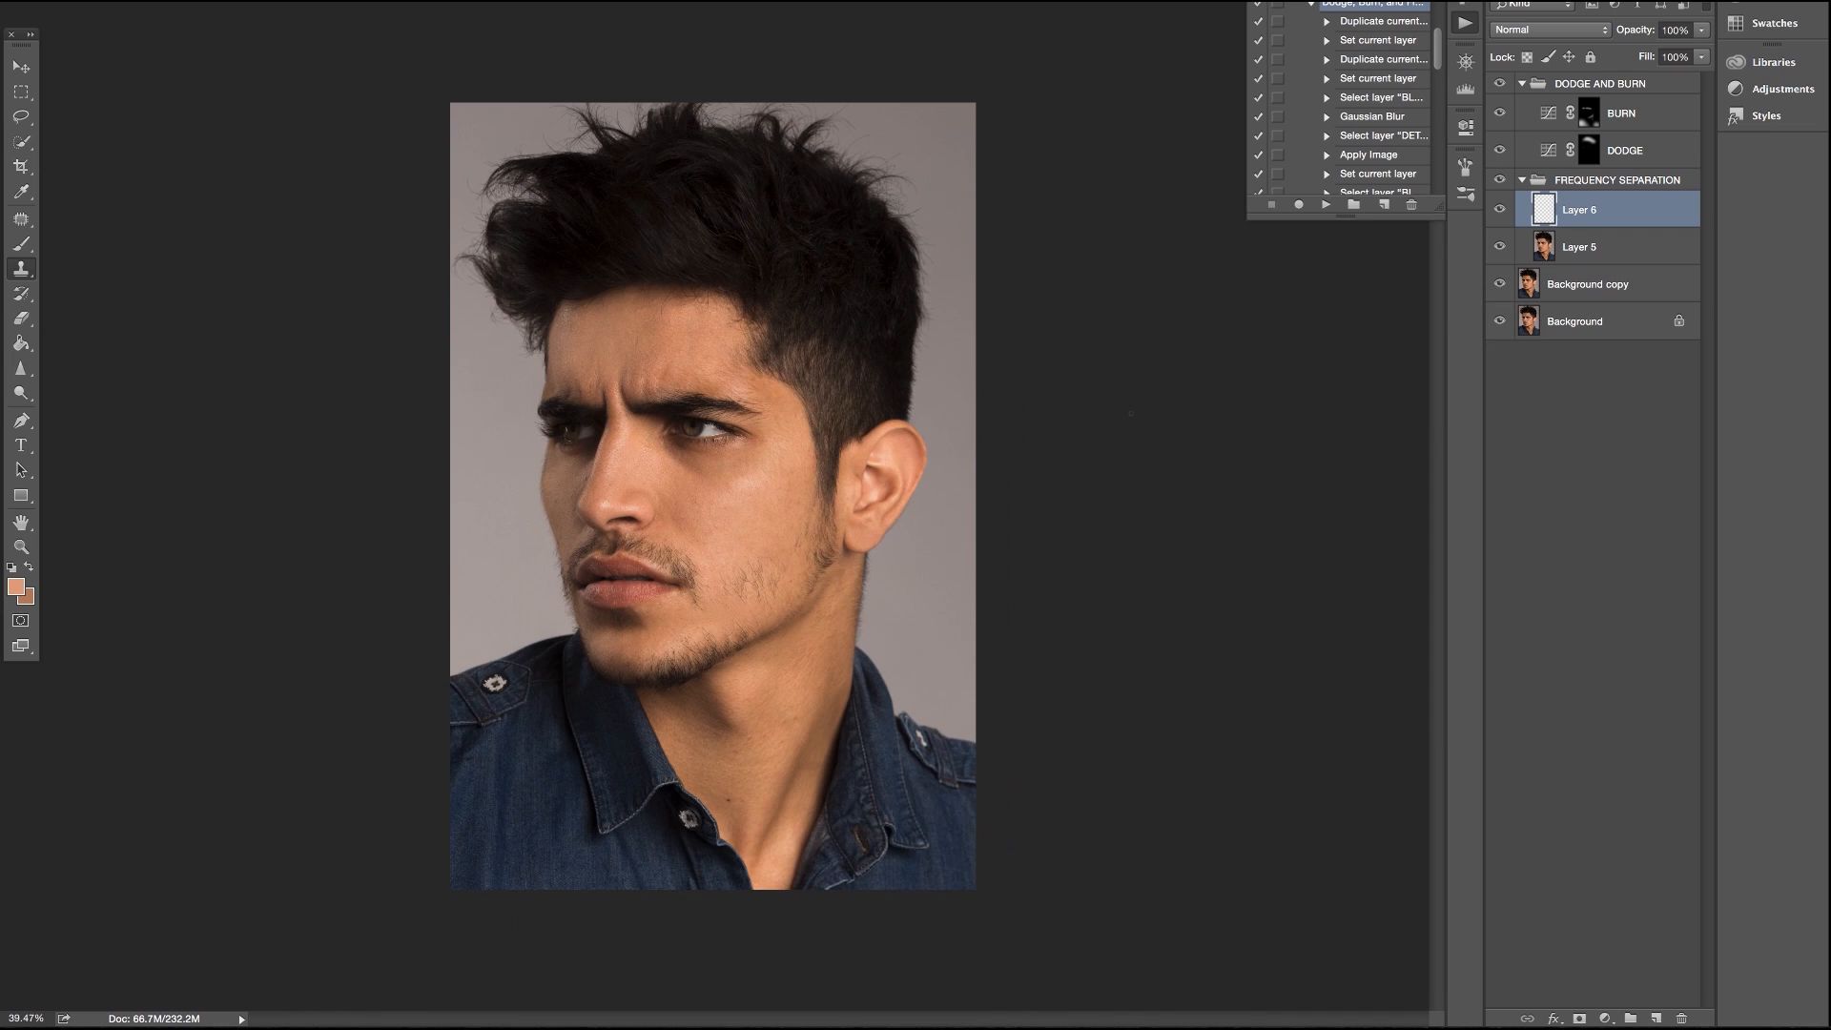
scroll(1131, 414, "up", 2)
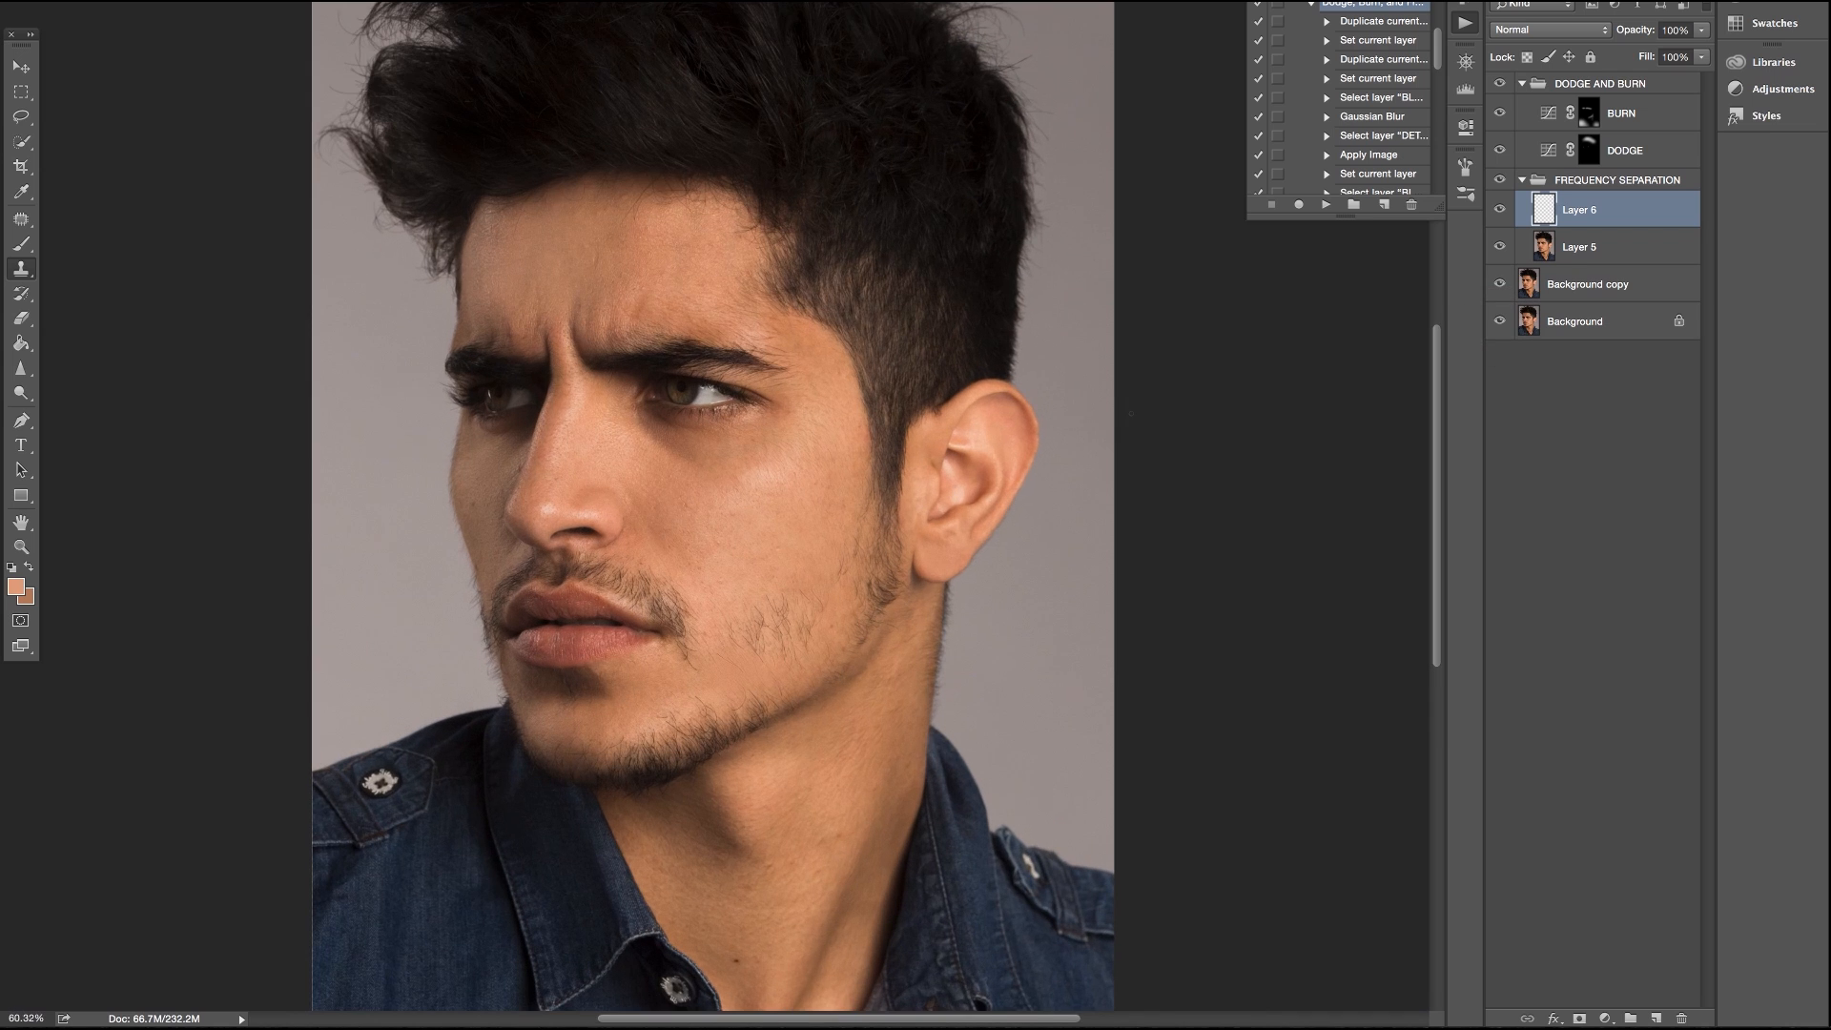
left_click(1493, 325, "alt")
left_click(1493, 325, "alt")
left_click(1492, 325, "alt")
left_click(1492, 325, "alt")
left_click(1494, 324, "alt")
left_click(1495, 324, "alt")
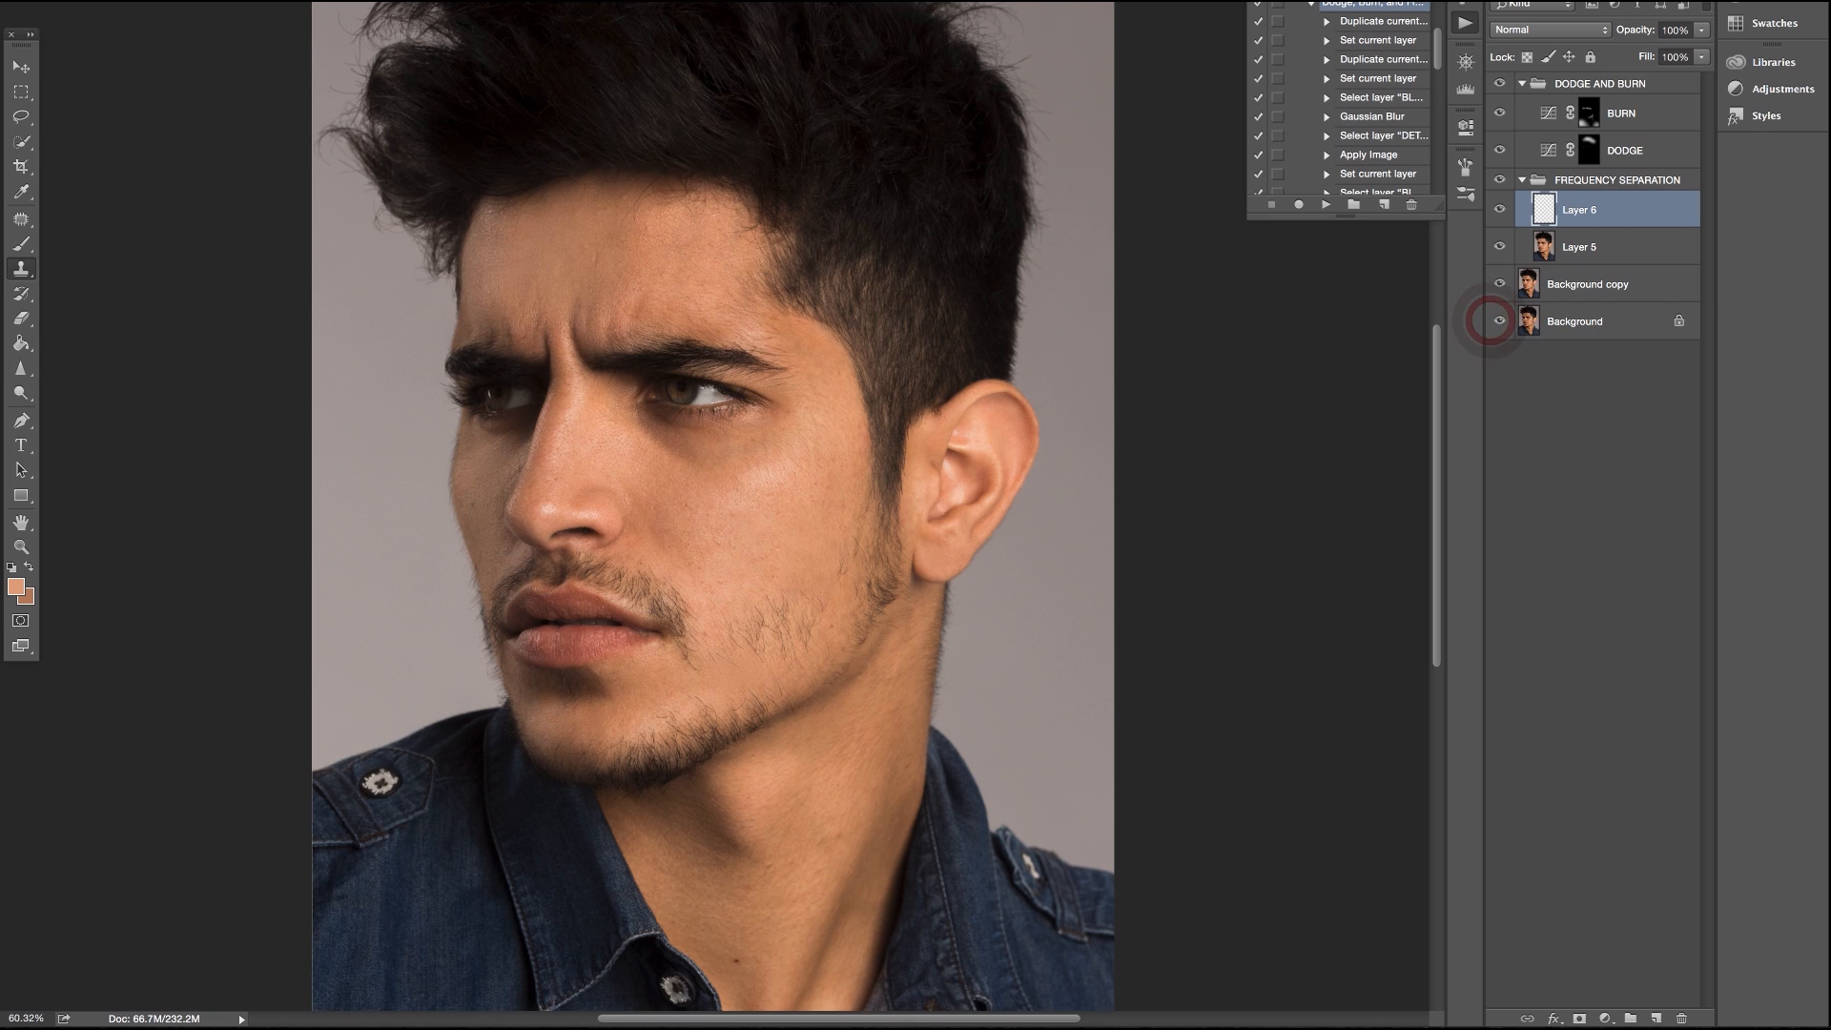
scroll(645, 634, "up", 5)
scroll(645, 634, "down", 3)
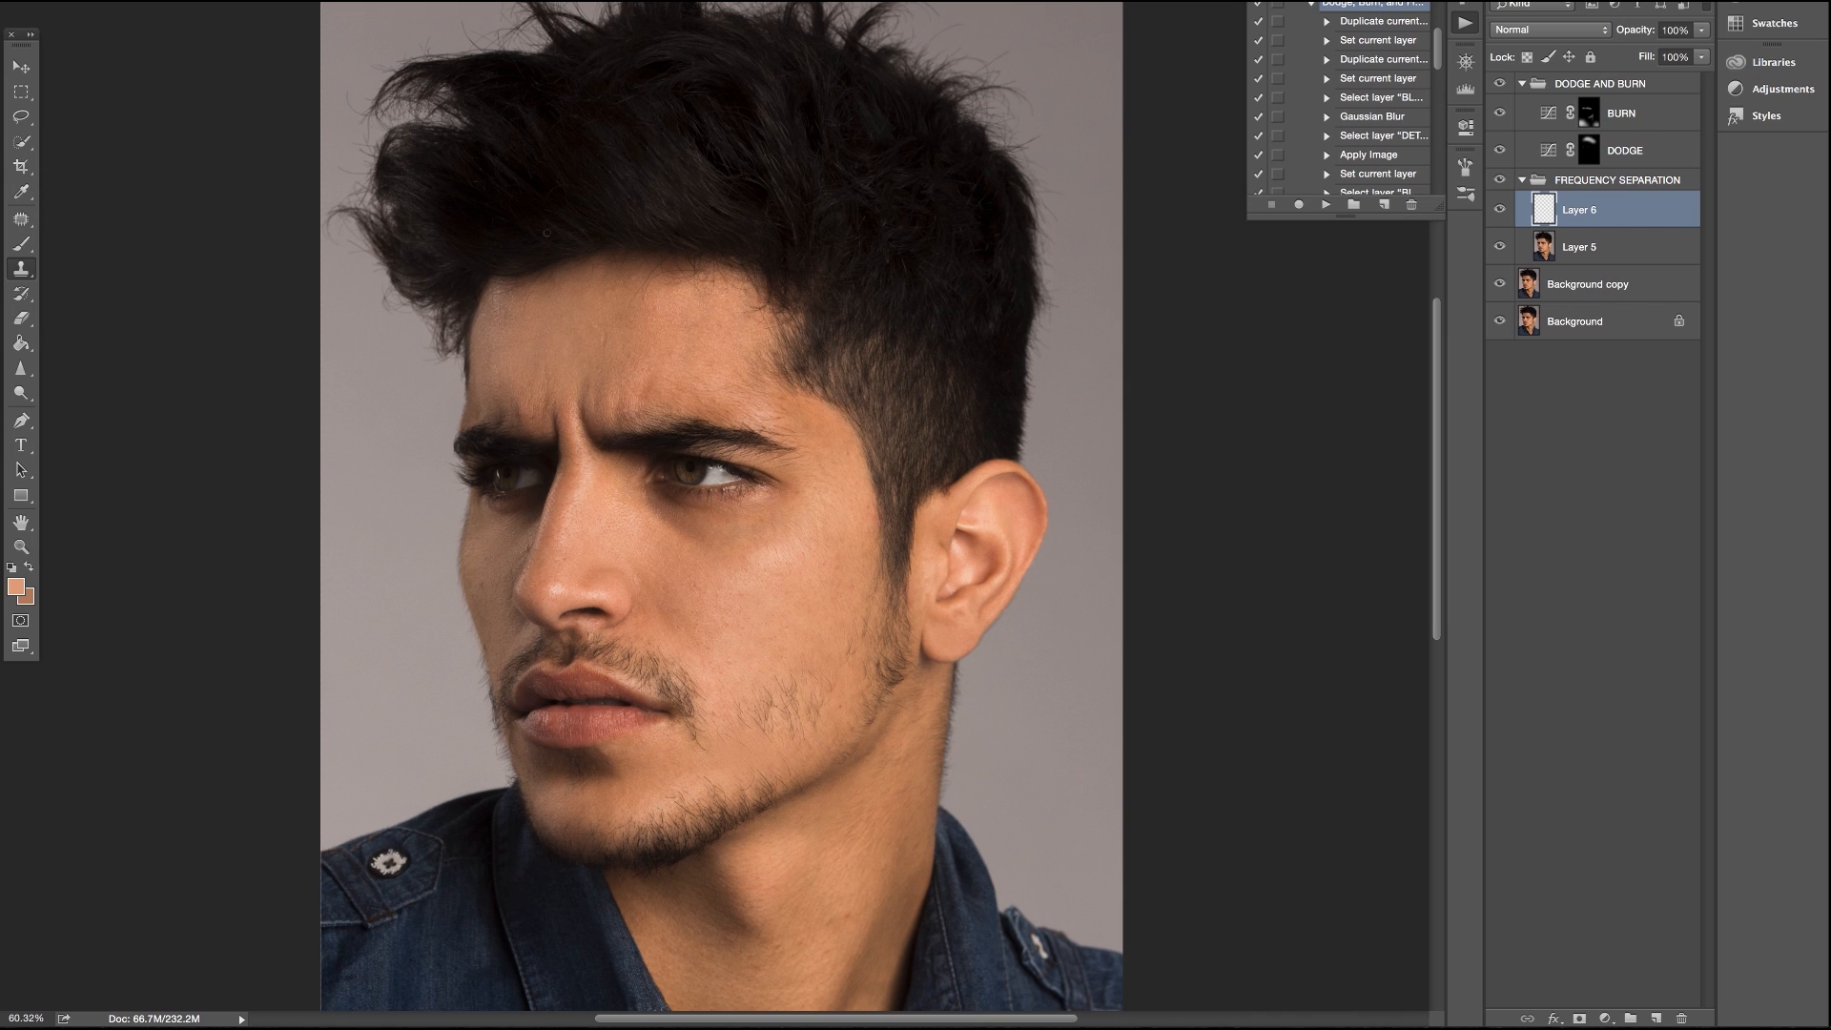
Merge everything from the DODGE AND BURN group down through Background copy into one layer above Background
left_click(1657, 92)
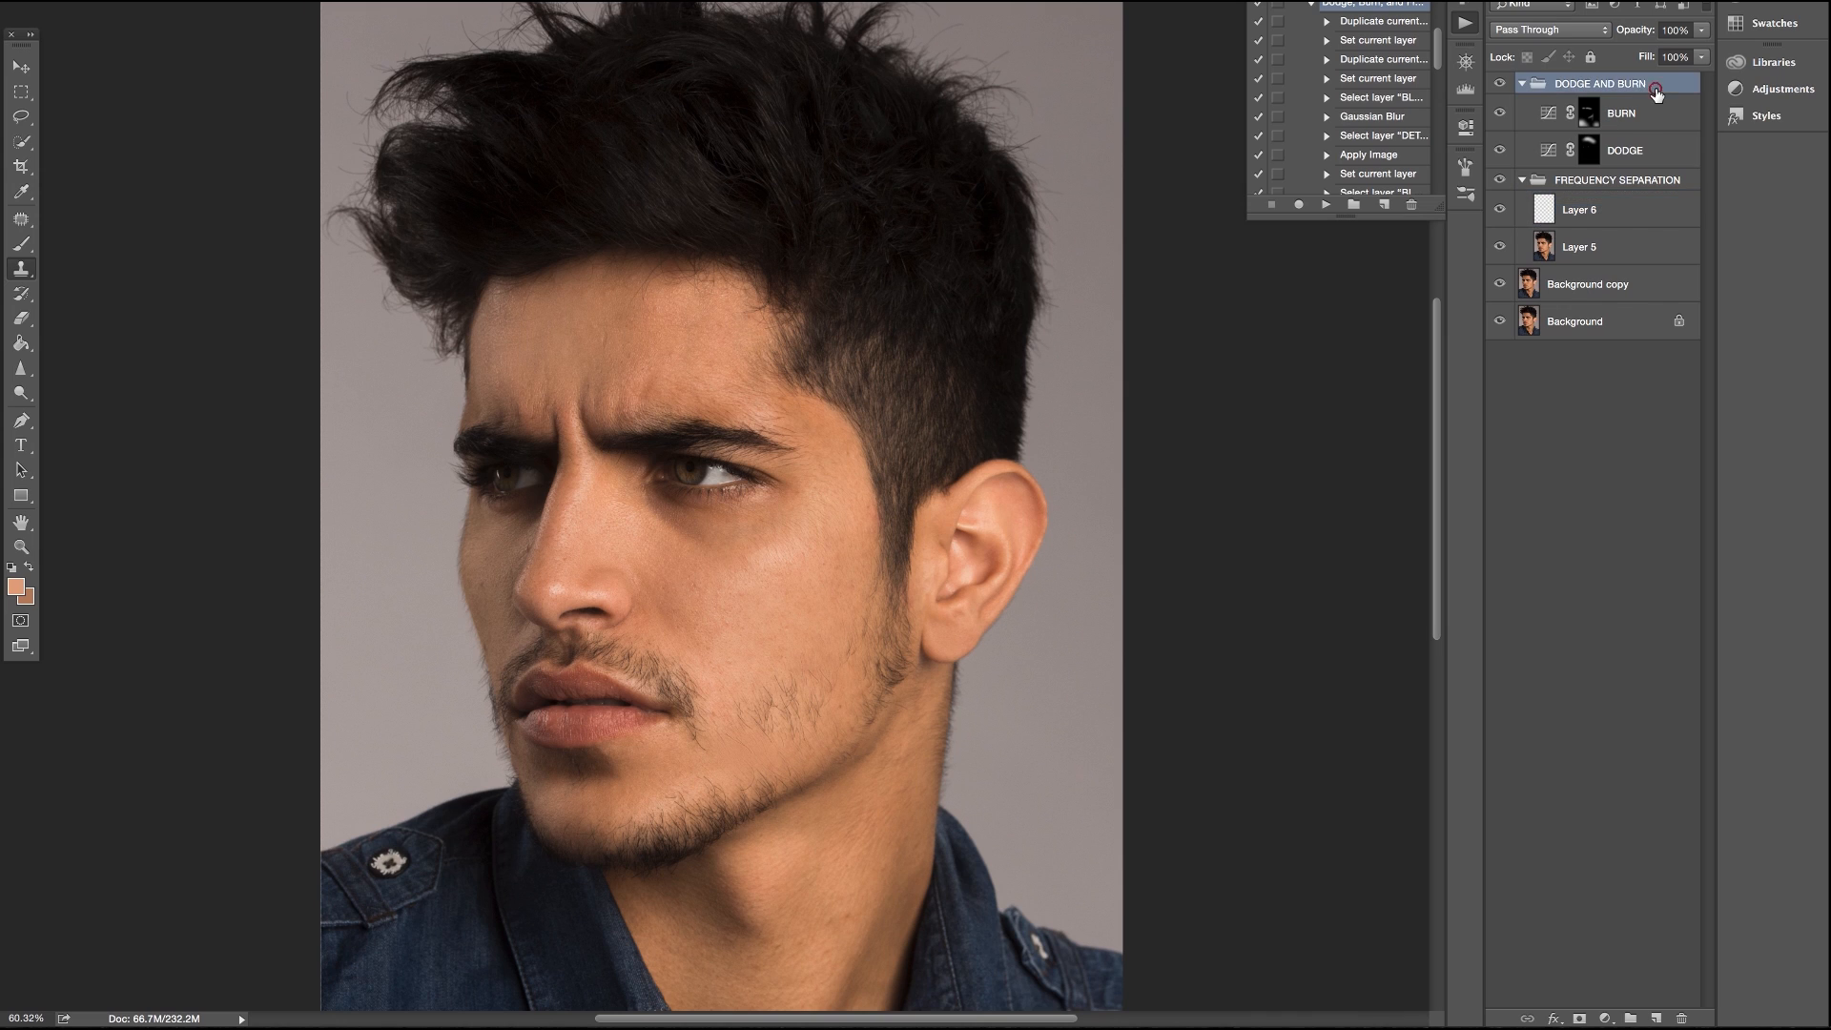
left_click(1621, 291, "shift")
right_click(1622, 291)
left_click(1417, 766)
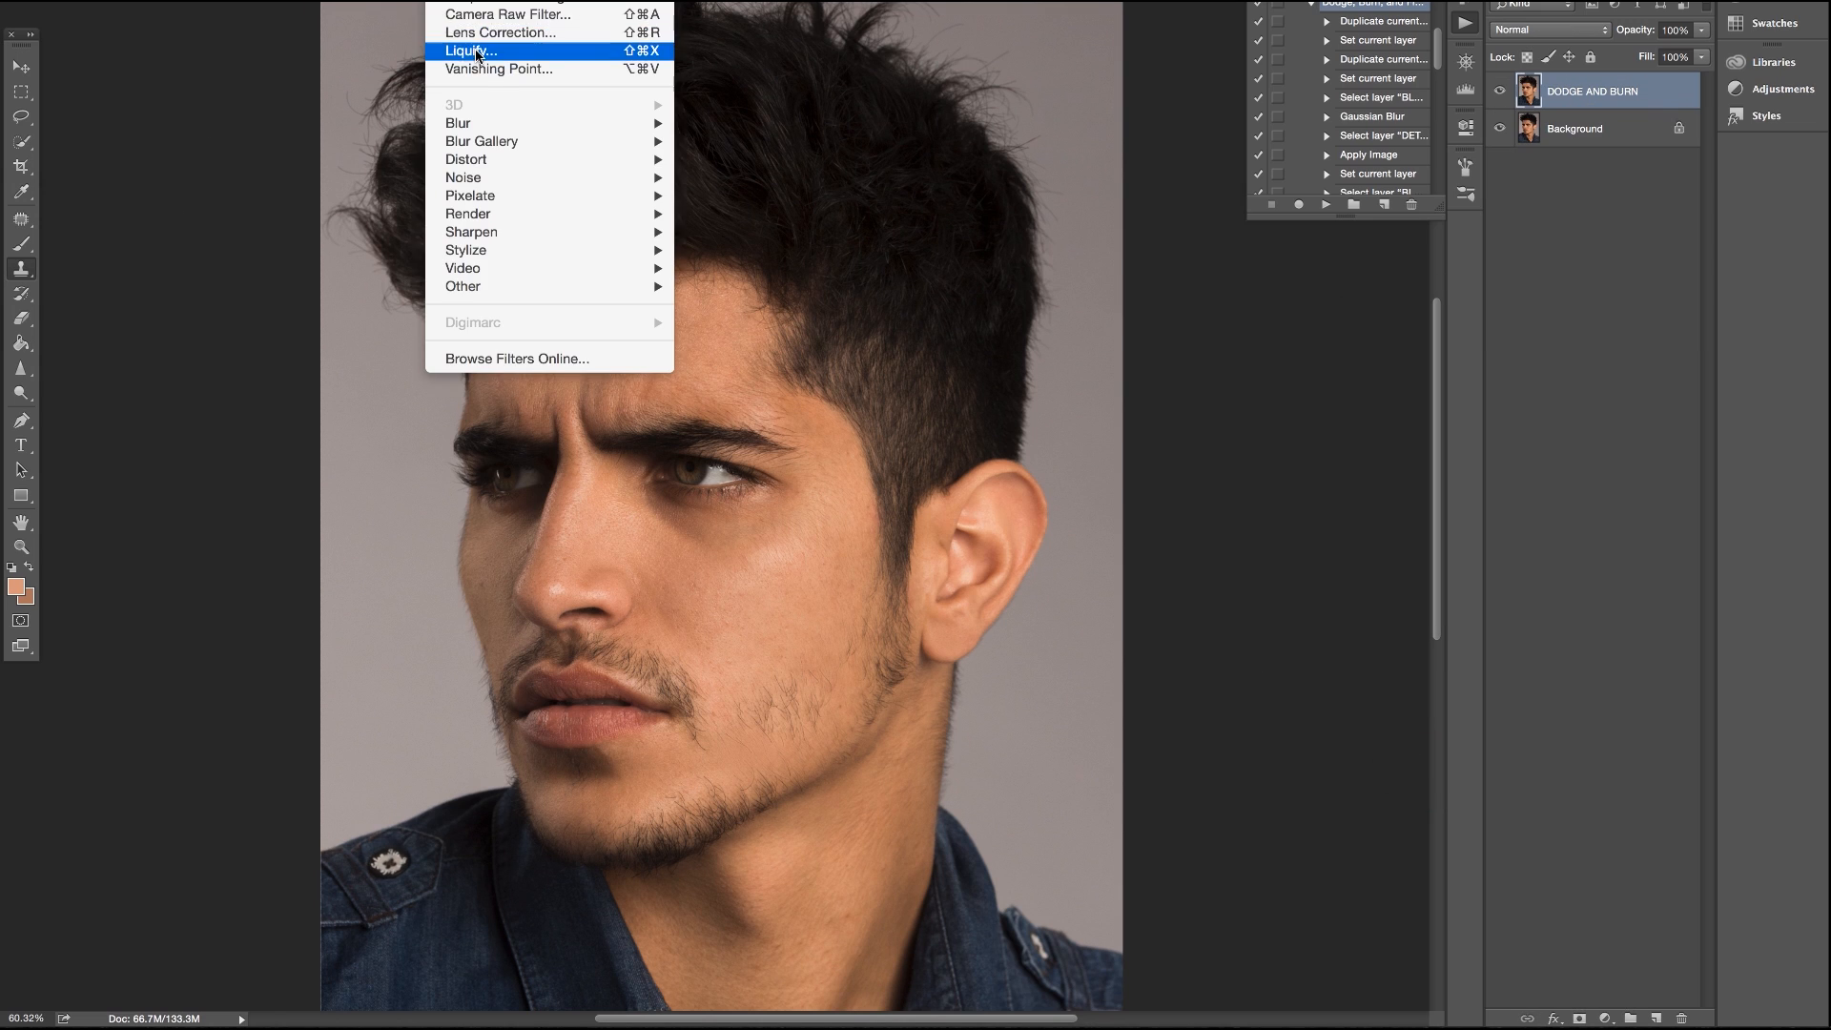
Use the Liquify filter with a brush size of 1000 to nudge the hair outline at the front, crown and back for a fuller shape
left_click(476, 56)
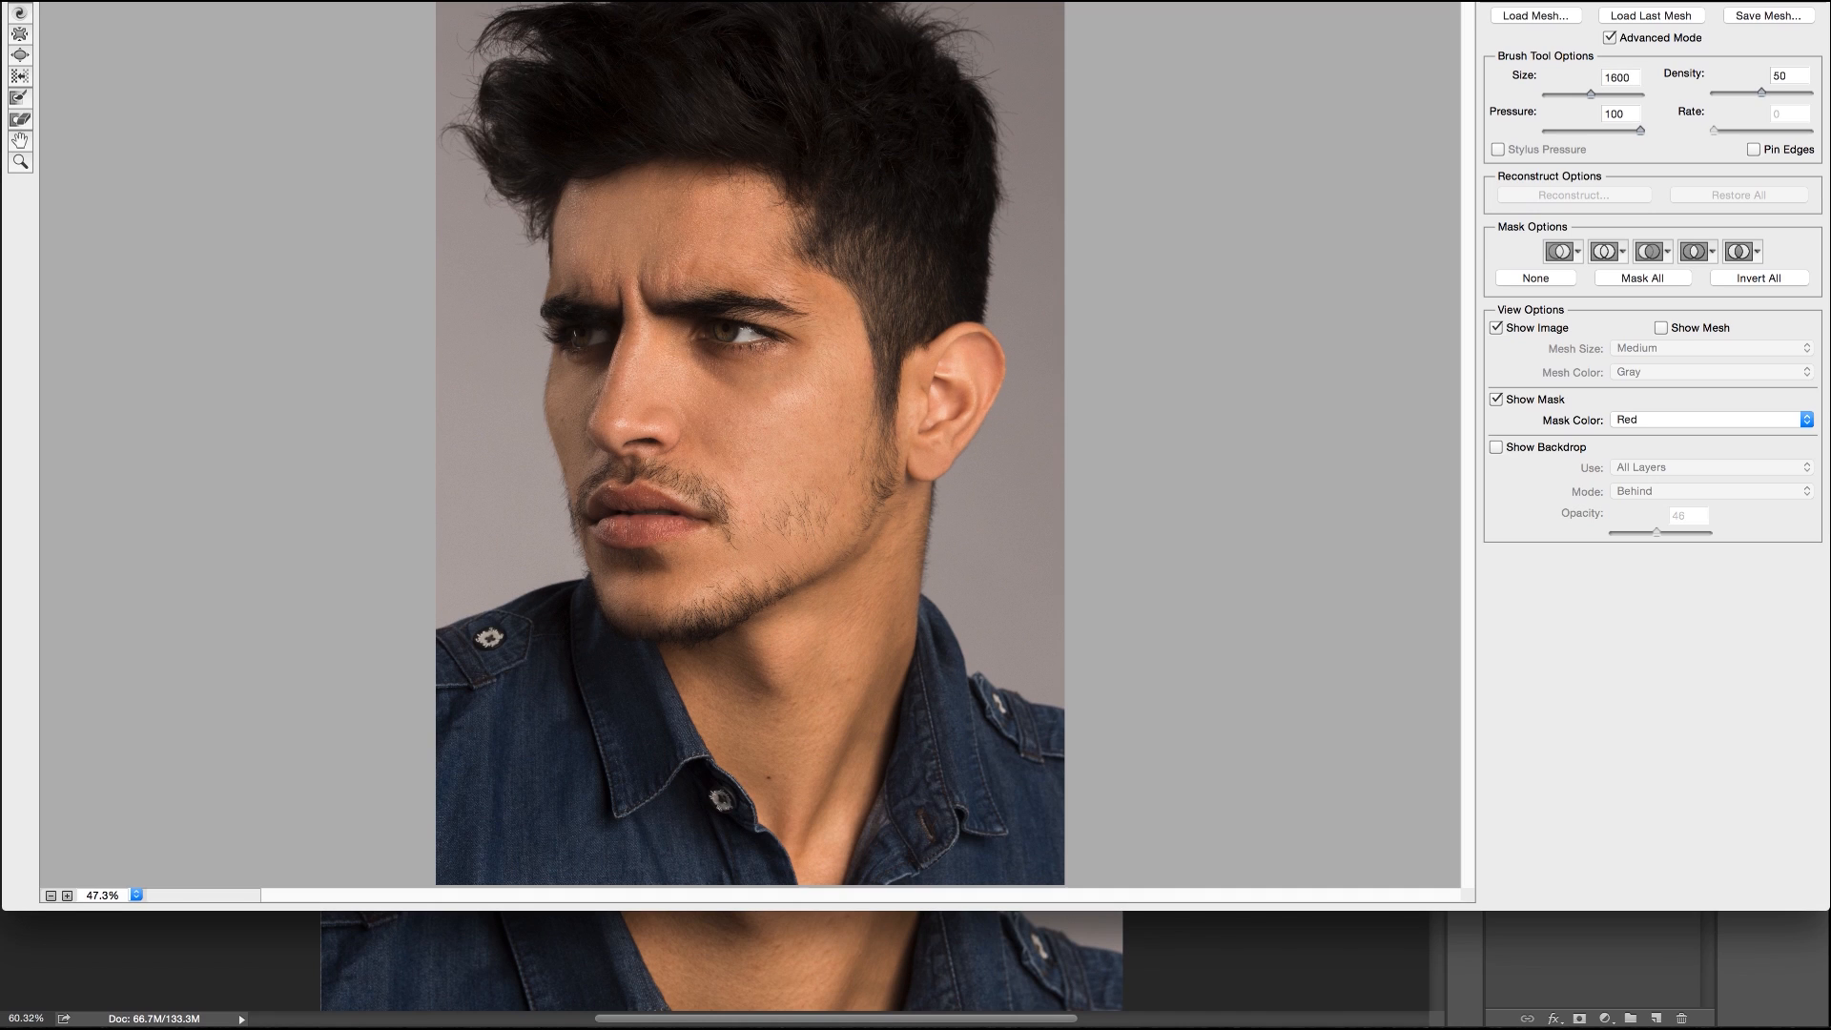
key("bracketleft")
key("bracketleft")
key("bracketleft")
key("bracketleft")
key("bracketleft")
key("bracketleft")
left_click_drag(505, 35, 490, 38)
left_click_drag(606, 2, 602, 6)
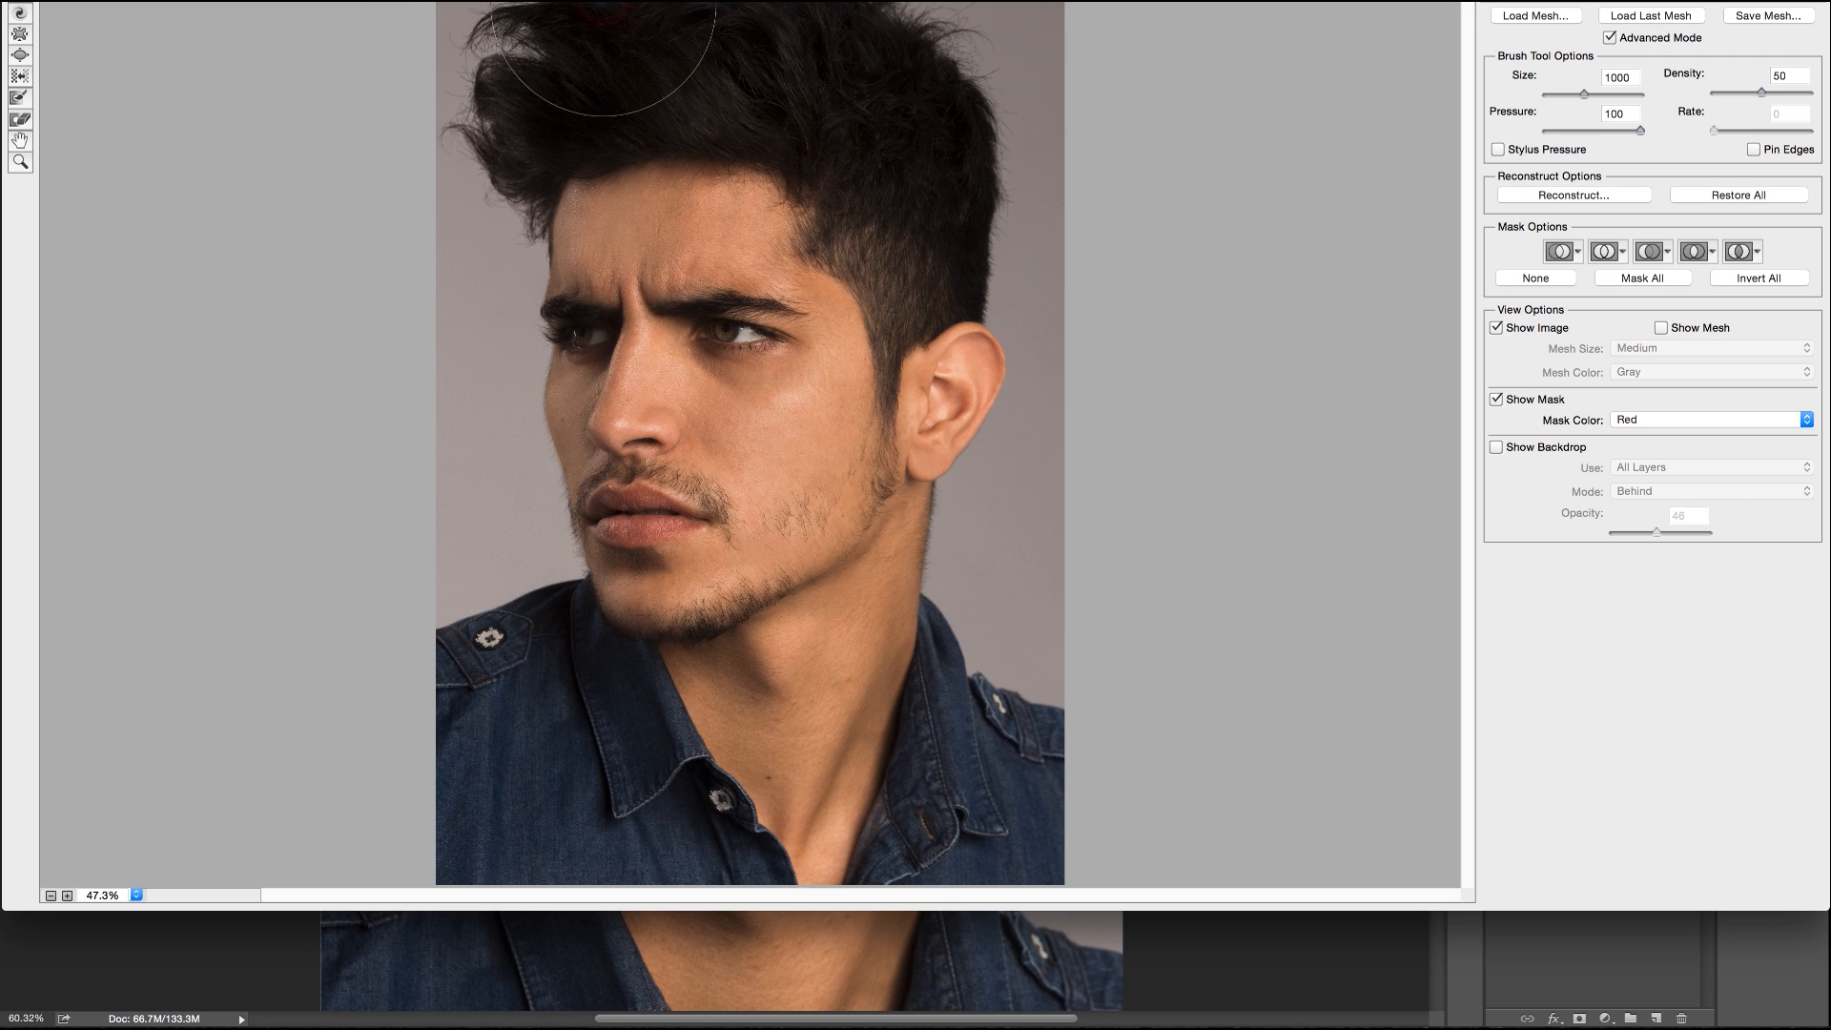
left_click_drag(489, 53, 479, 58)
left_click_drag(778, 11, 775, 17)
left_click_drag(914, 31, 920, 21)
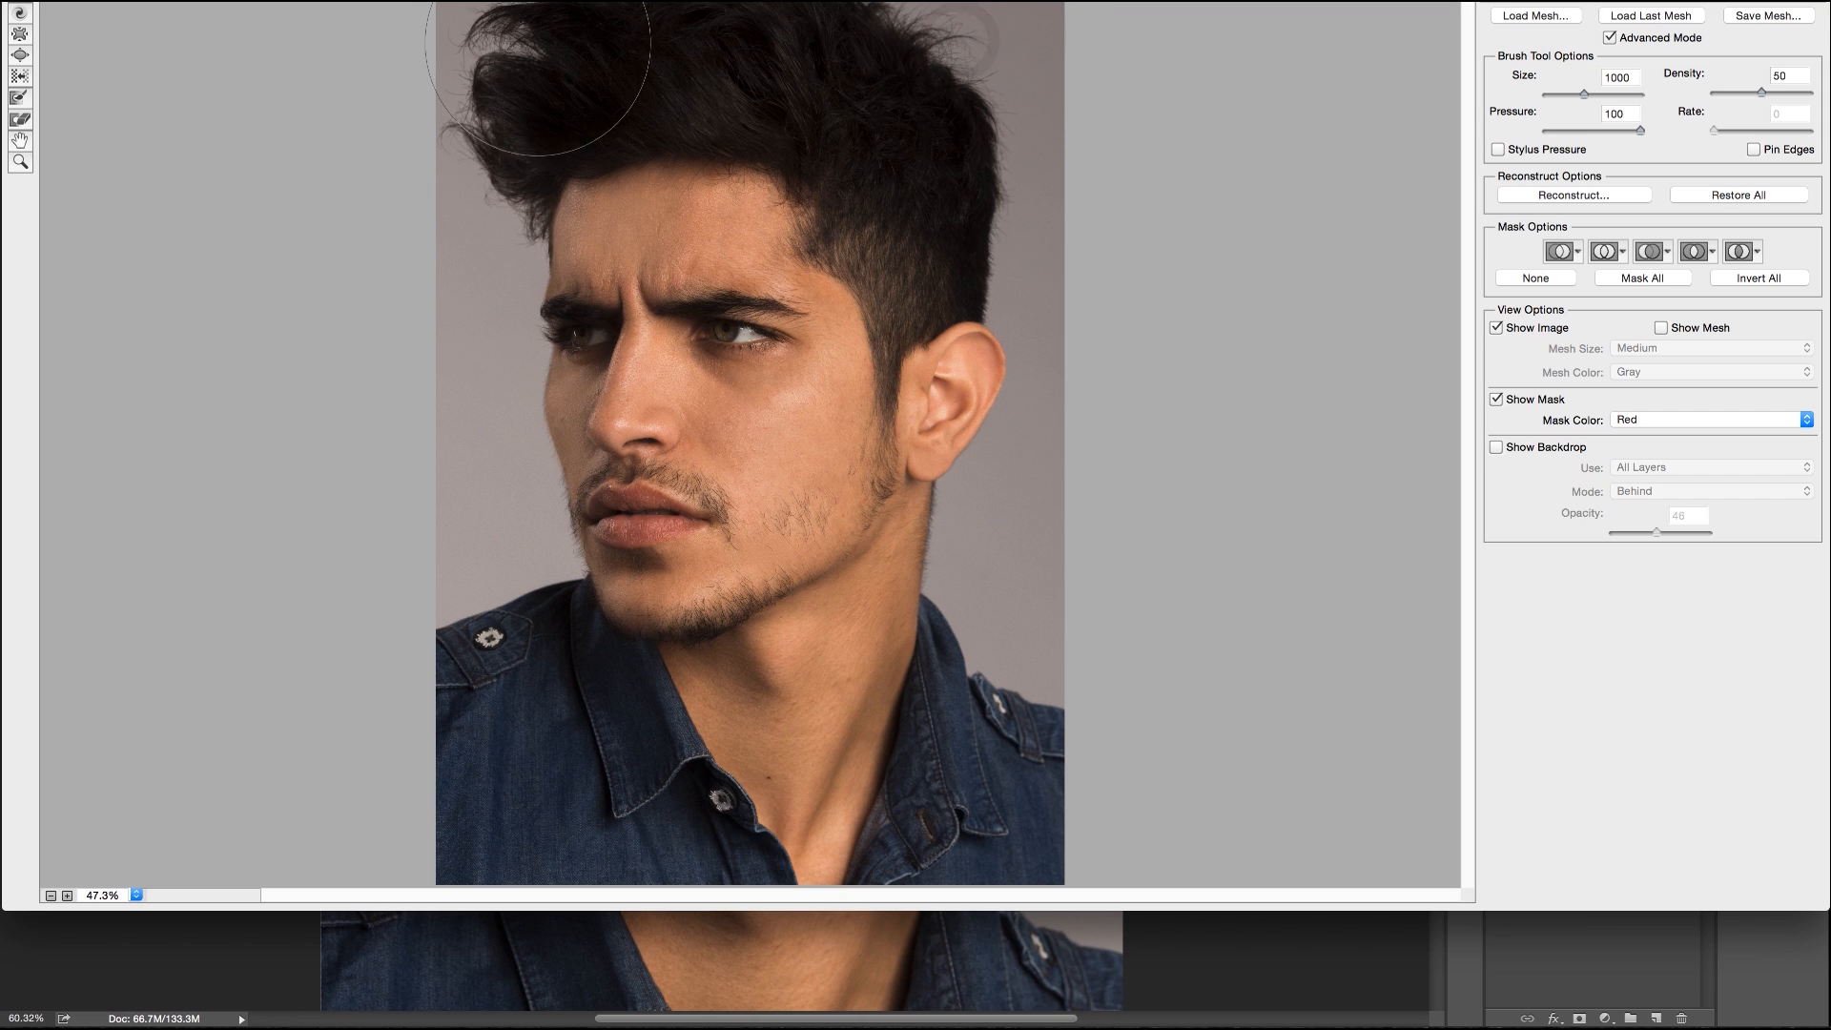
left_click_drag(516, 45, 515, 43)
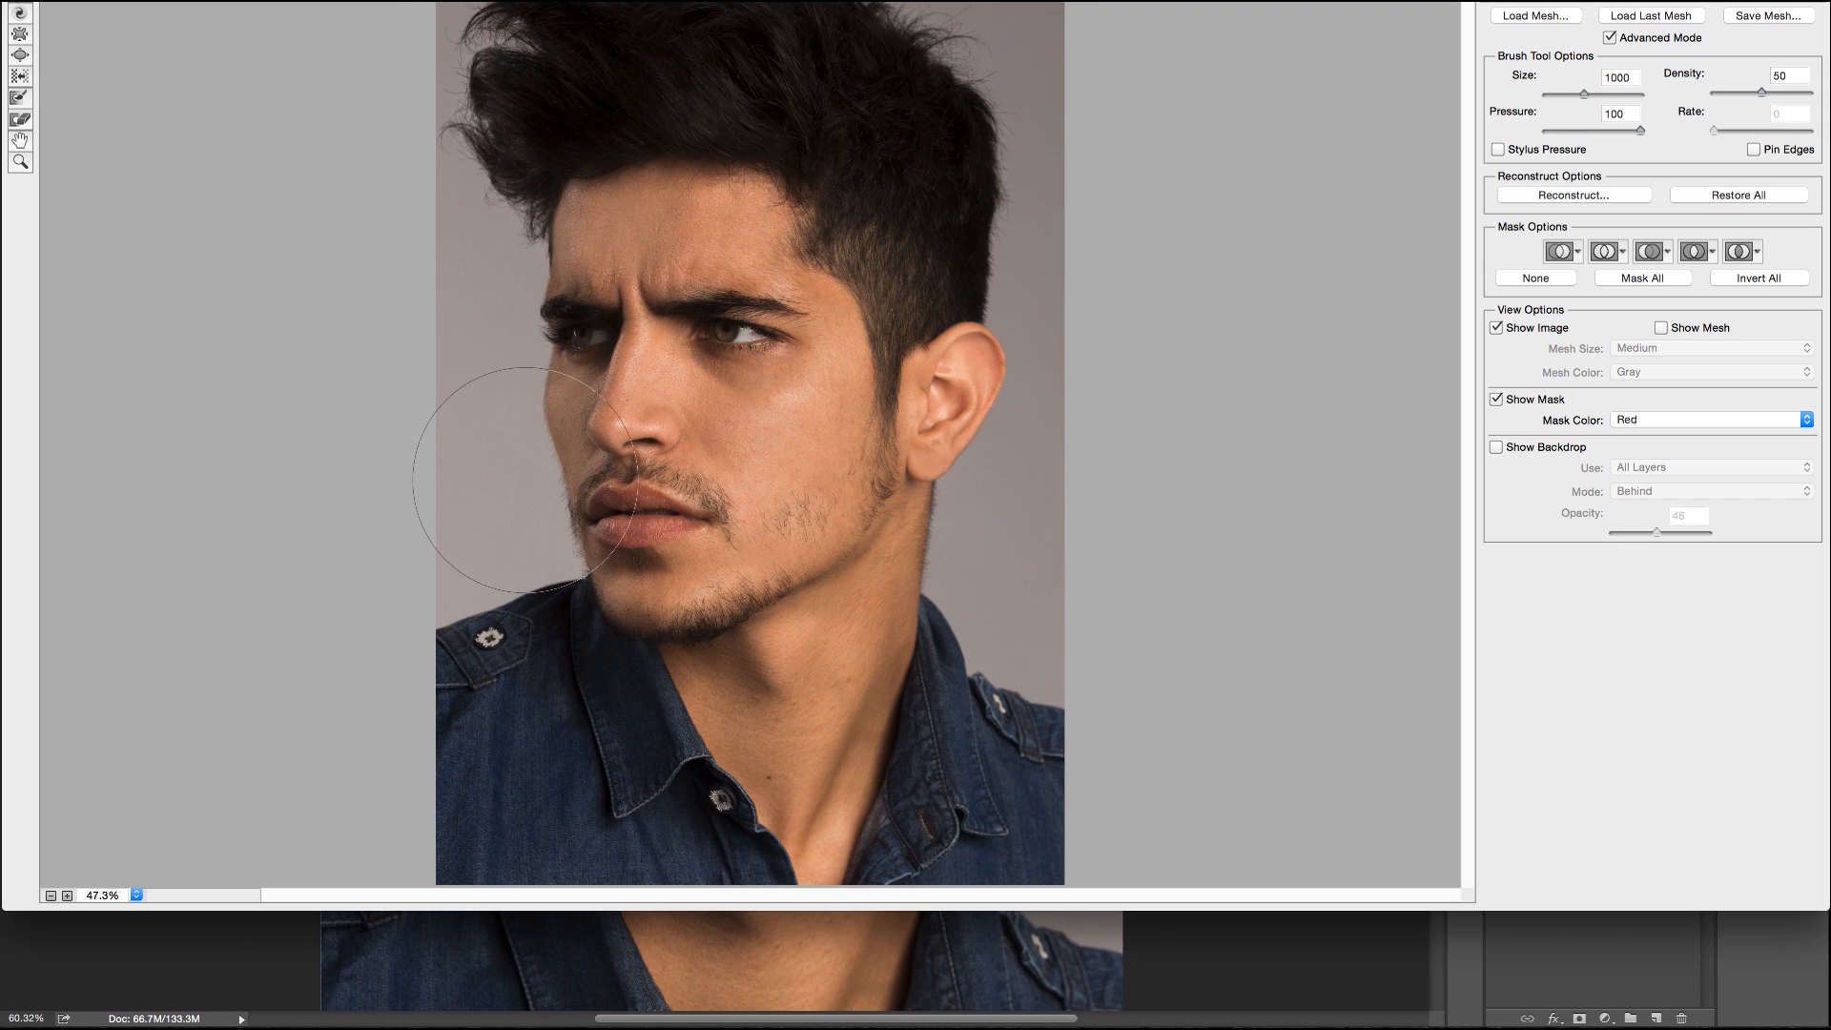
Push the shoulder below the chin slightly downward and outward, and apply the Liquify changes
left_click_drag(460, 580, 427, 590)
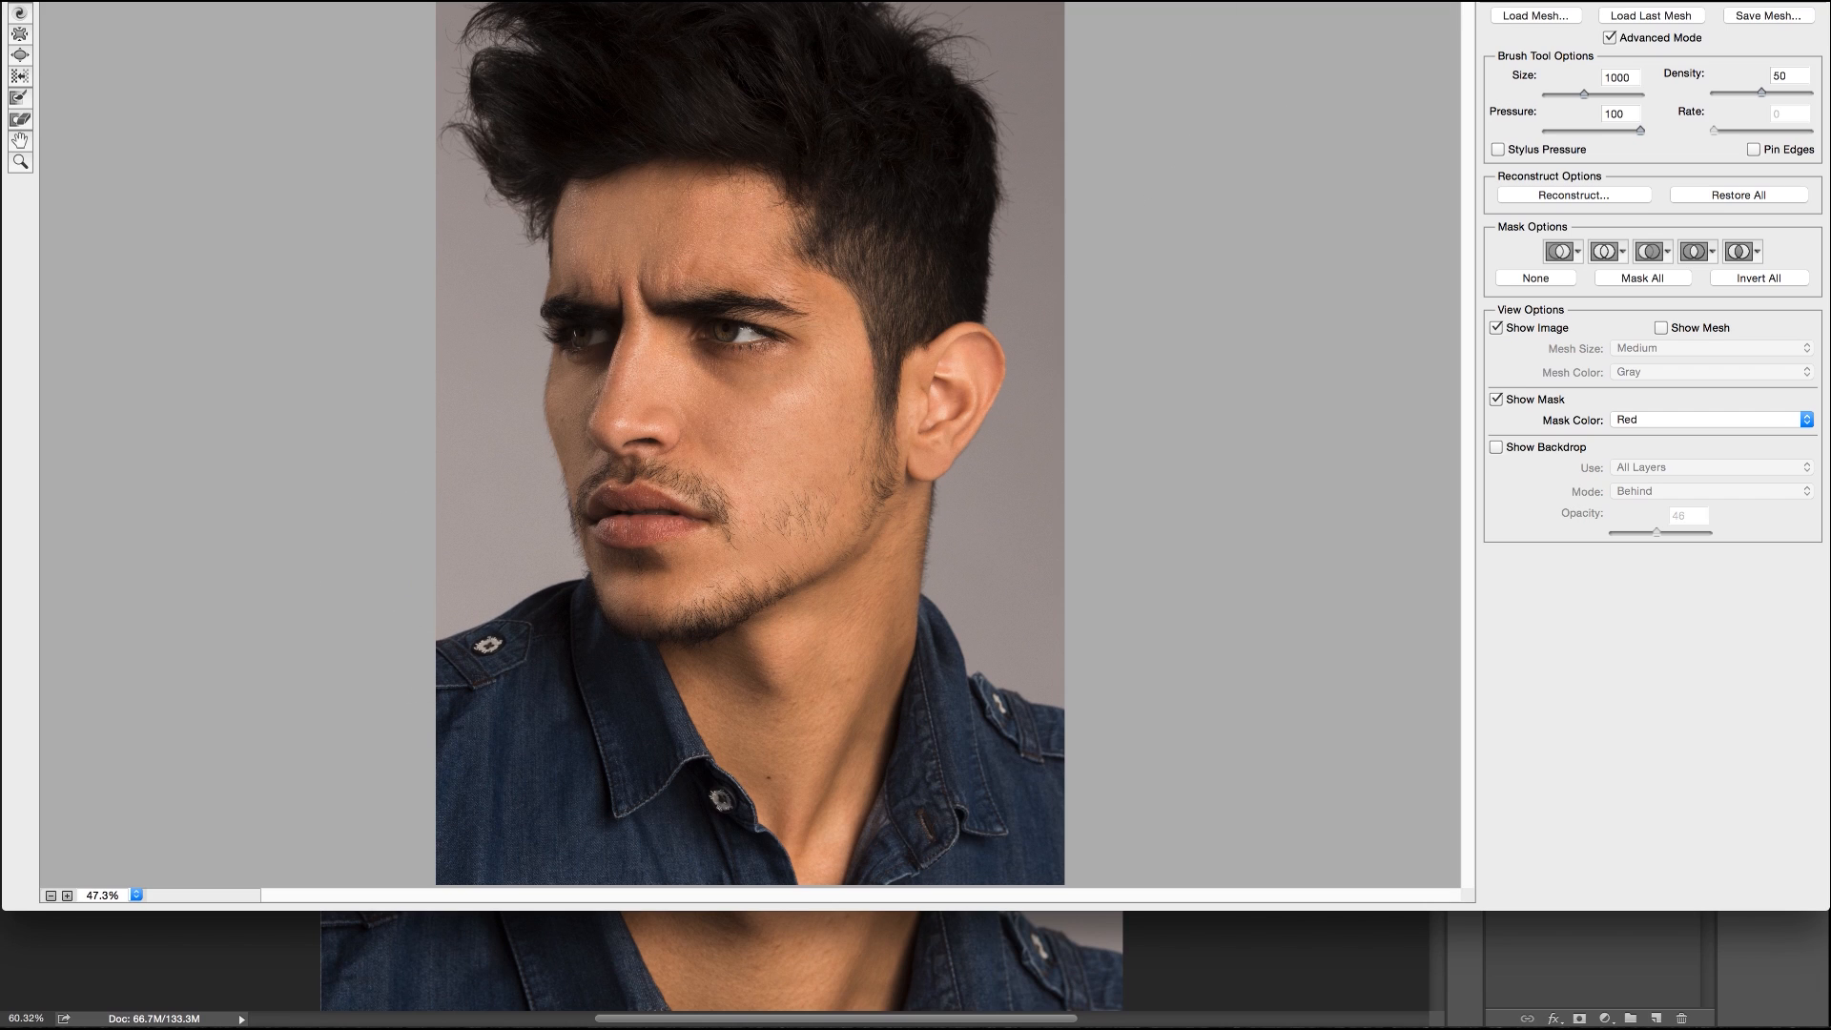
key("Return")
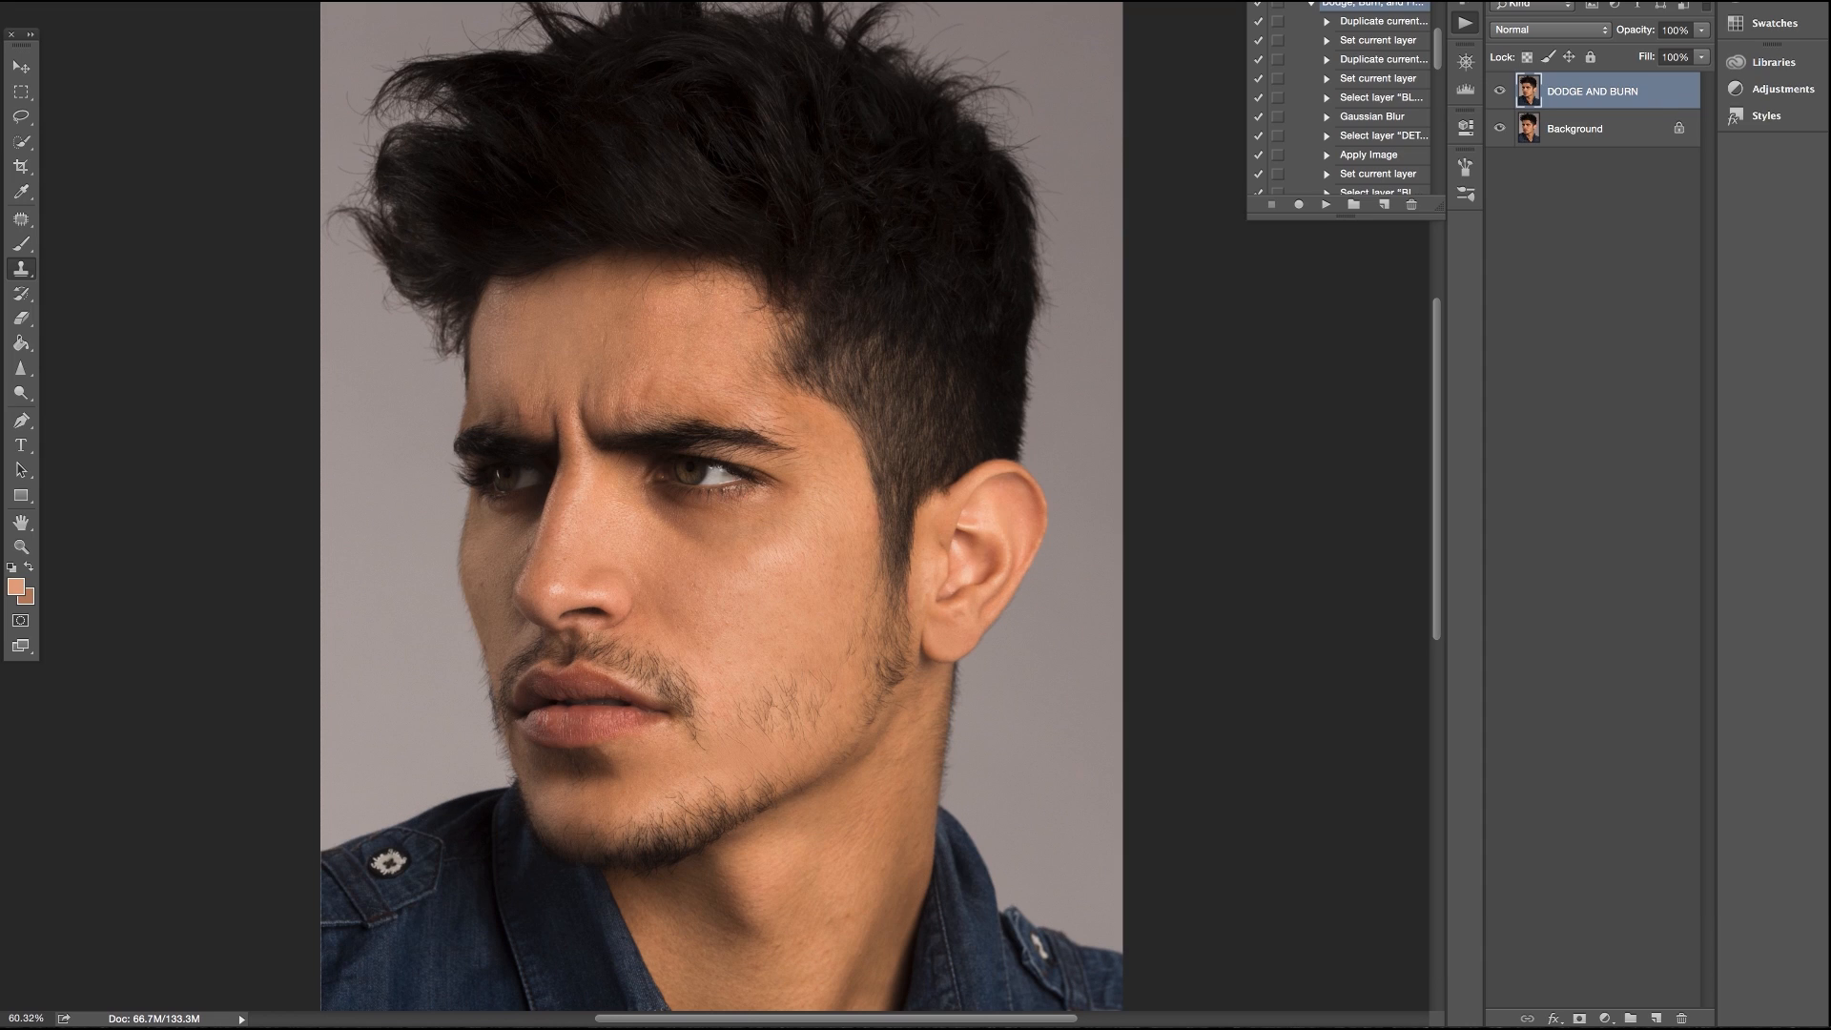
Compare the liquified full portrait repeatedly with the original Background layer
scroll(722, 506, "down", 2)
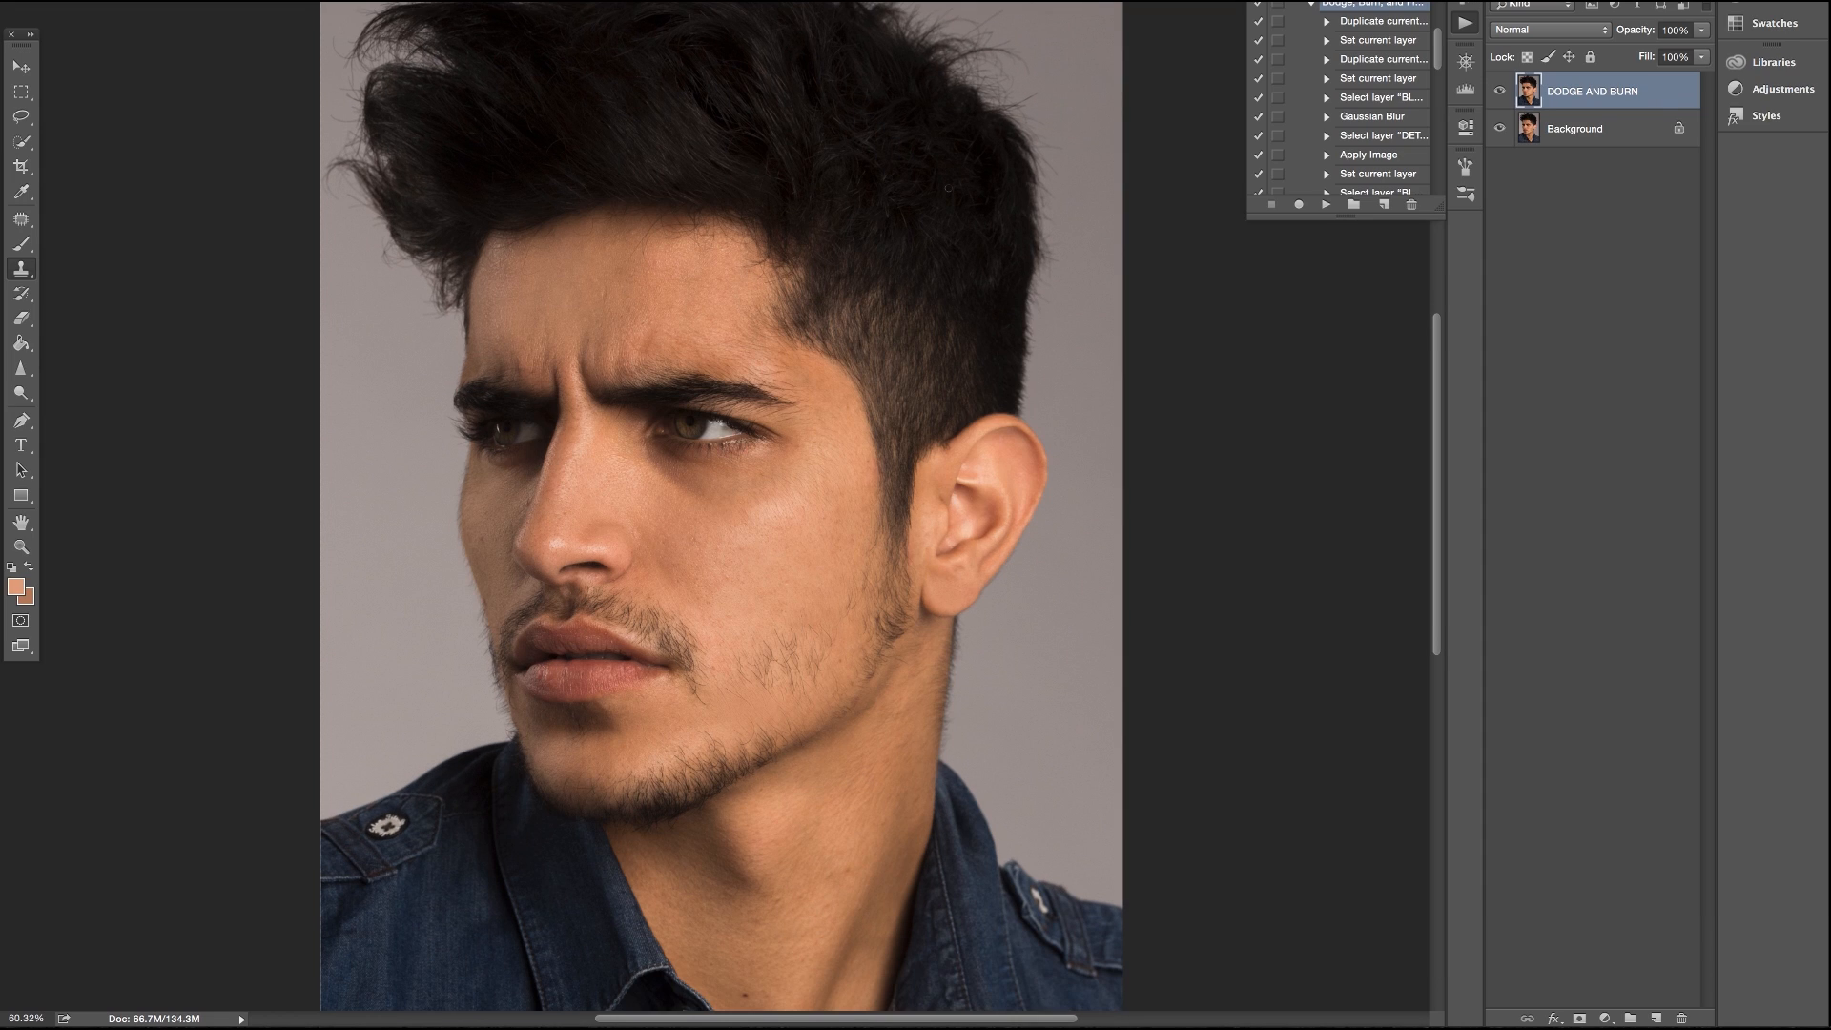
scroll(948, 188, "down", 6)
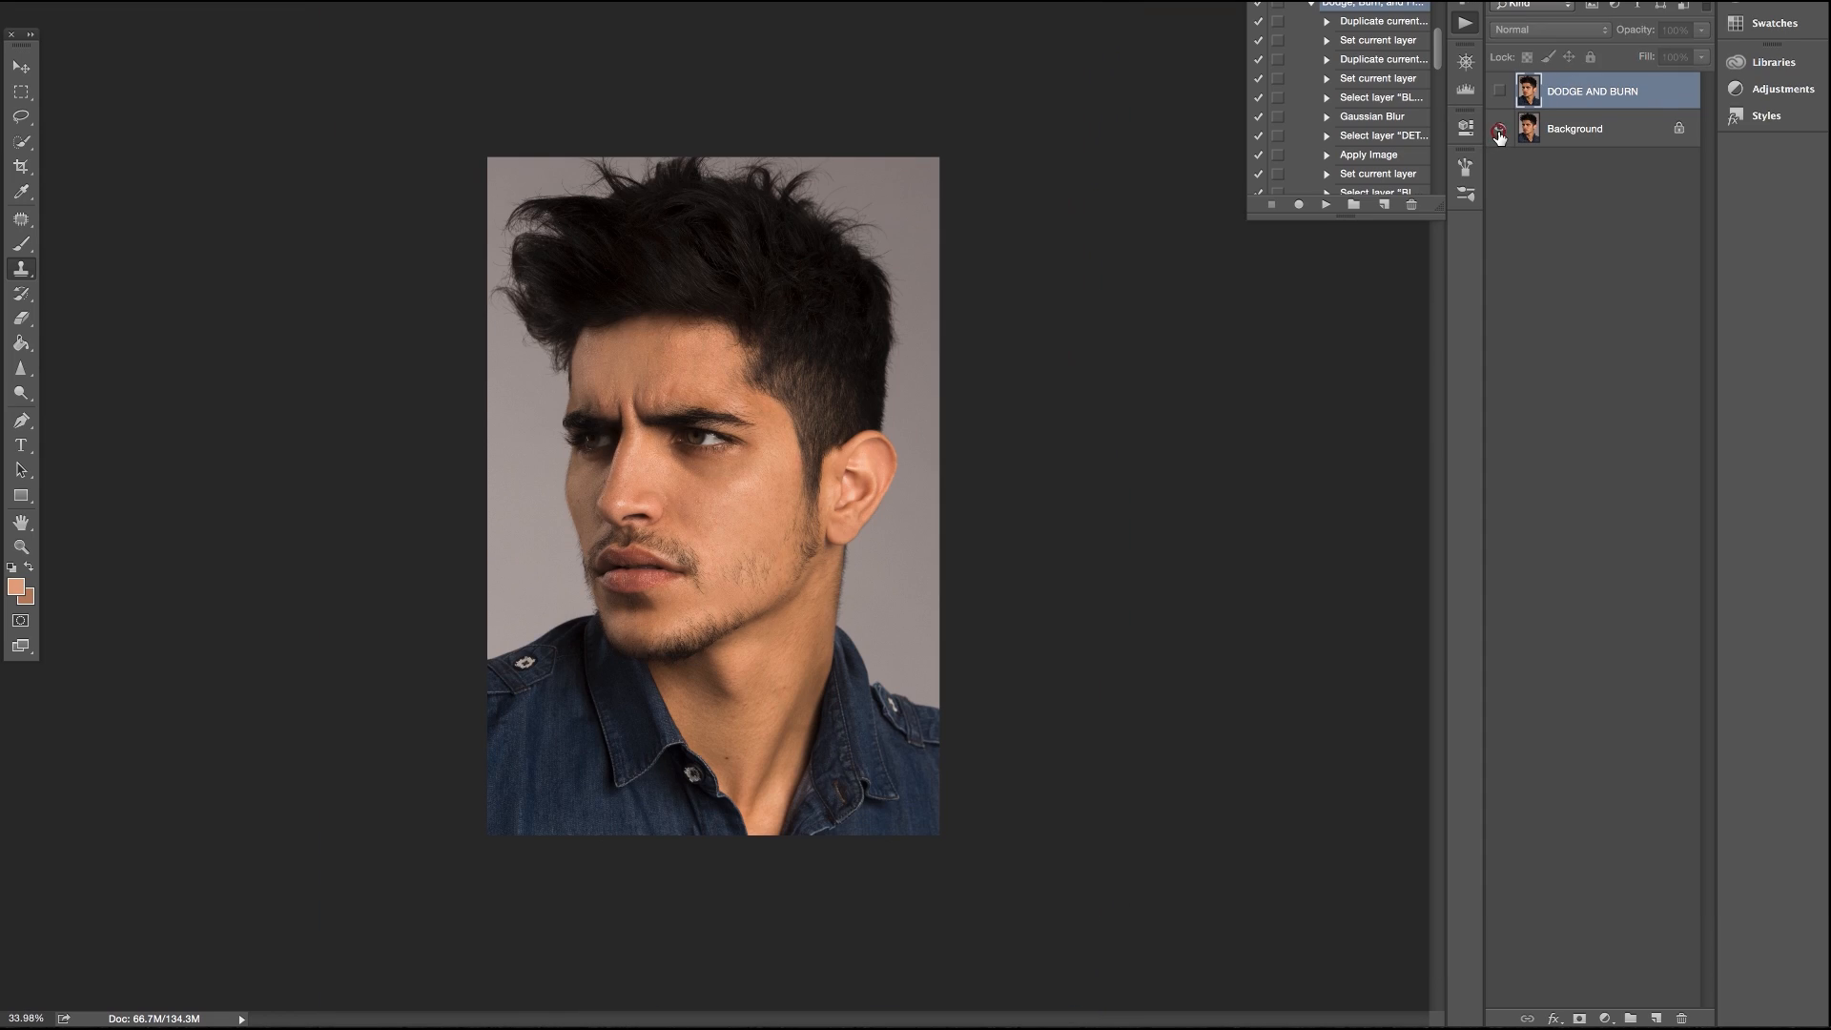
left_click(1499, 129)
left_click(1499, 132, "alt")
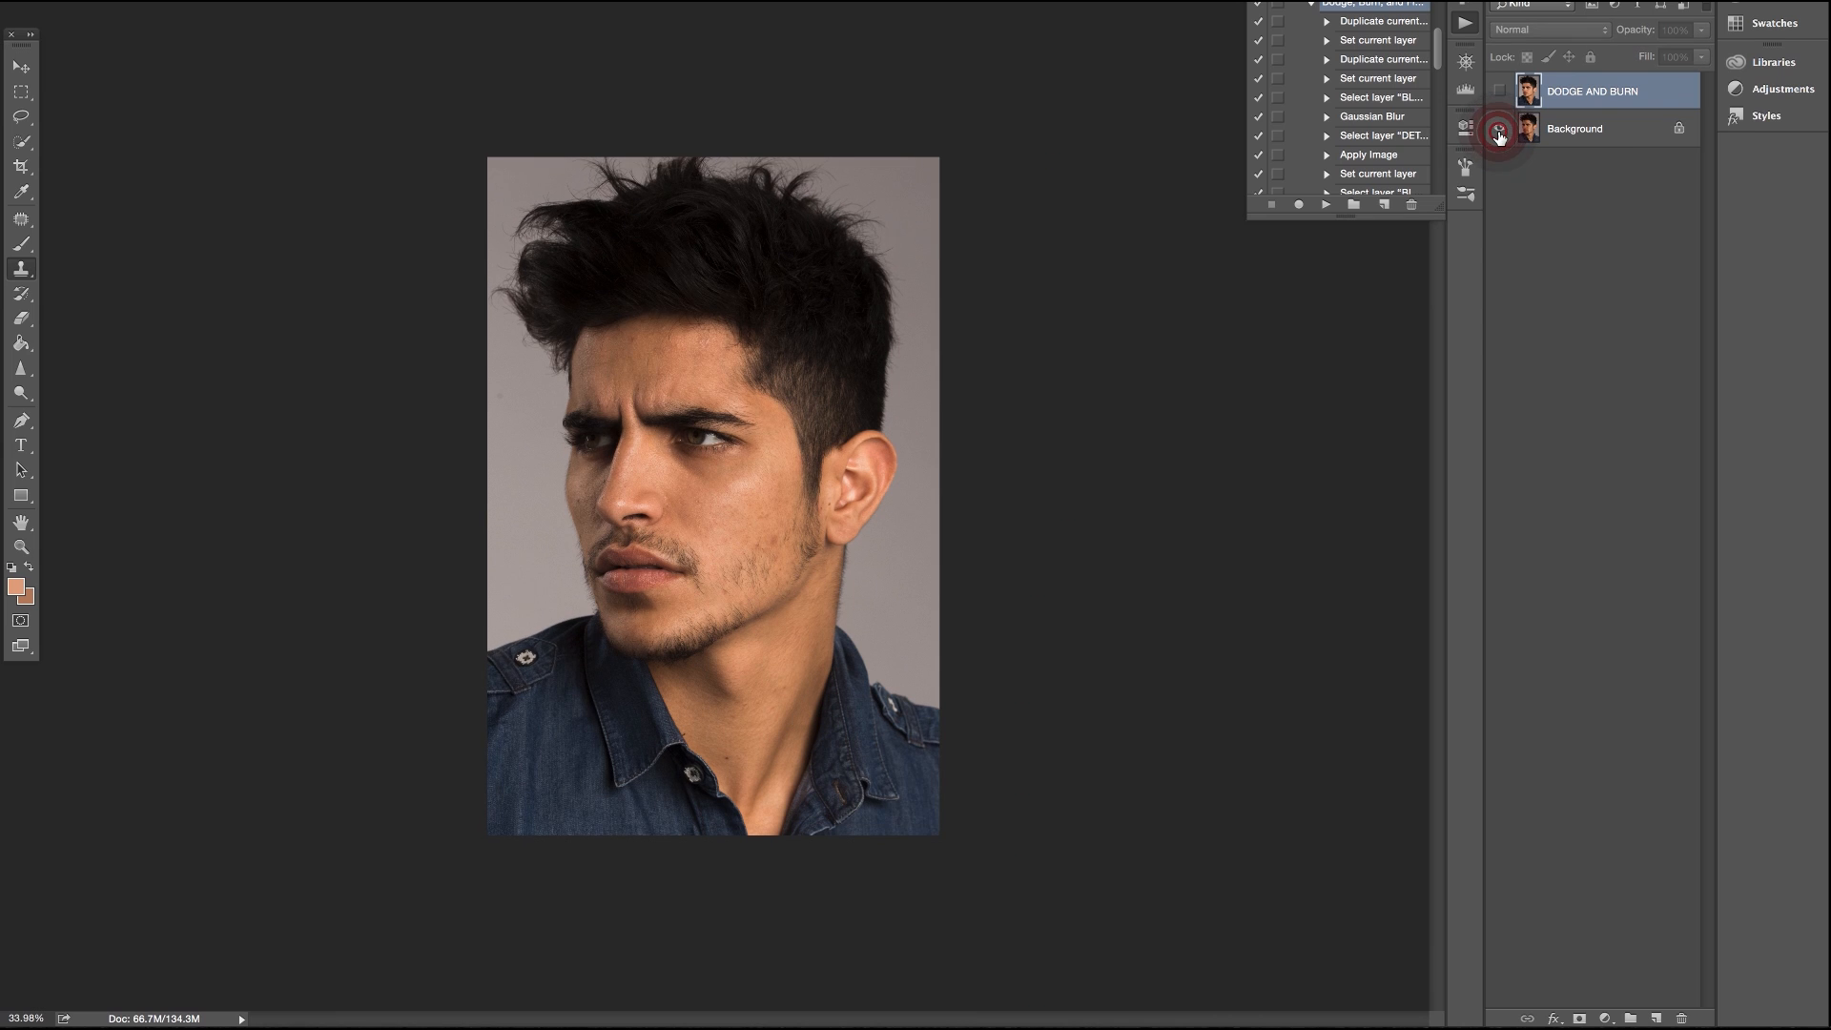
left_click(1499, 132, "alt")
left_click(1499, 132, "alt")
left_click(1499, 132, "alt")
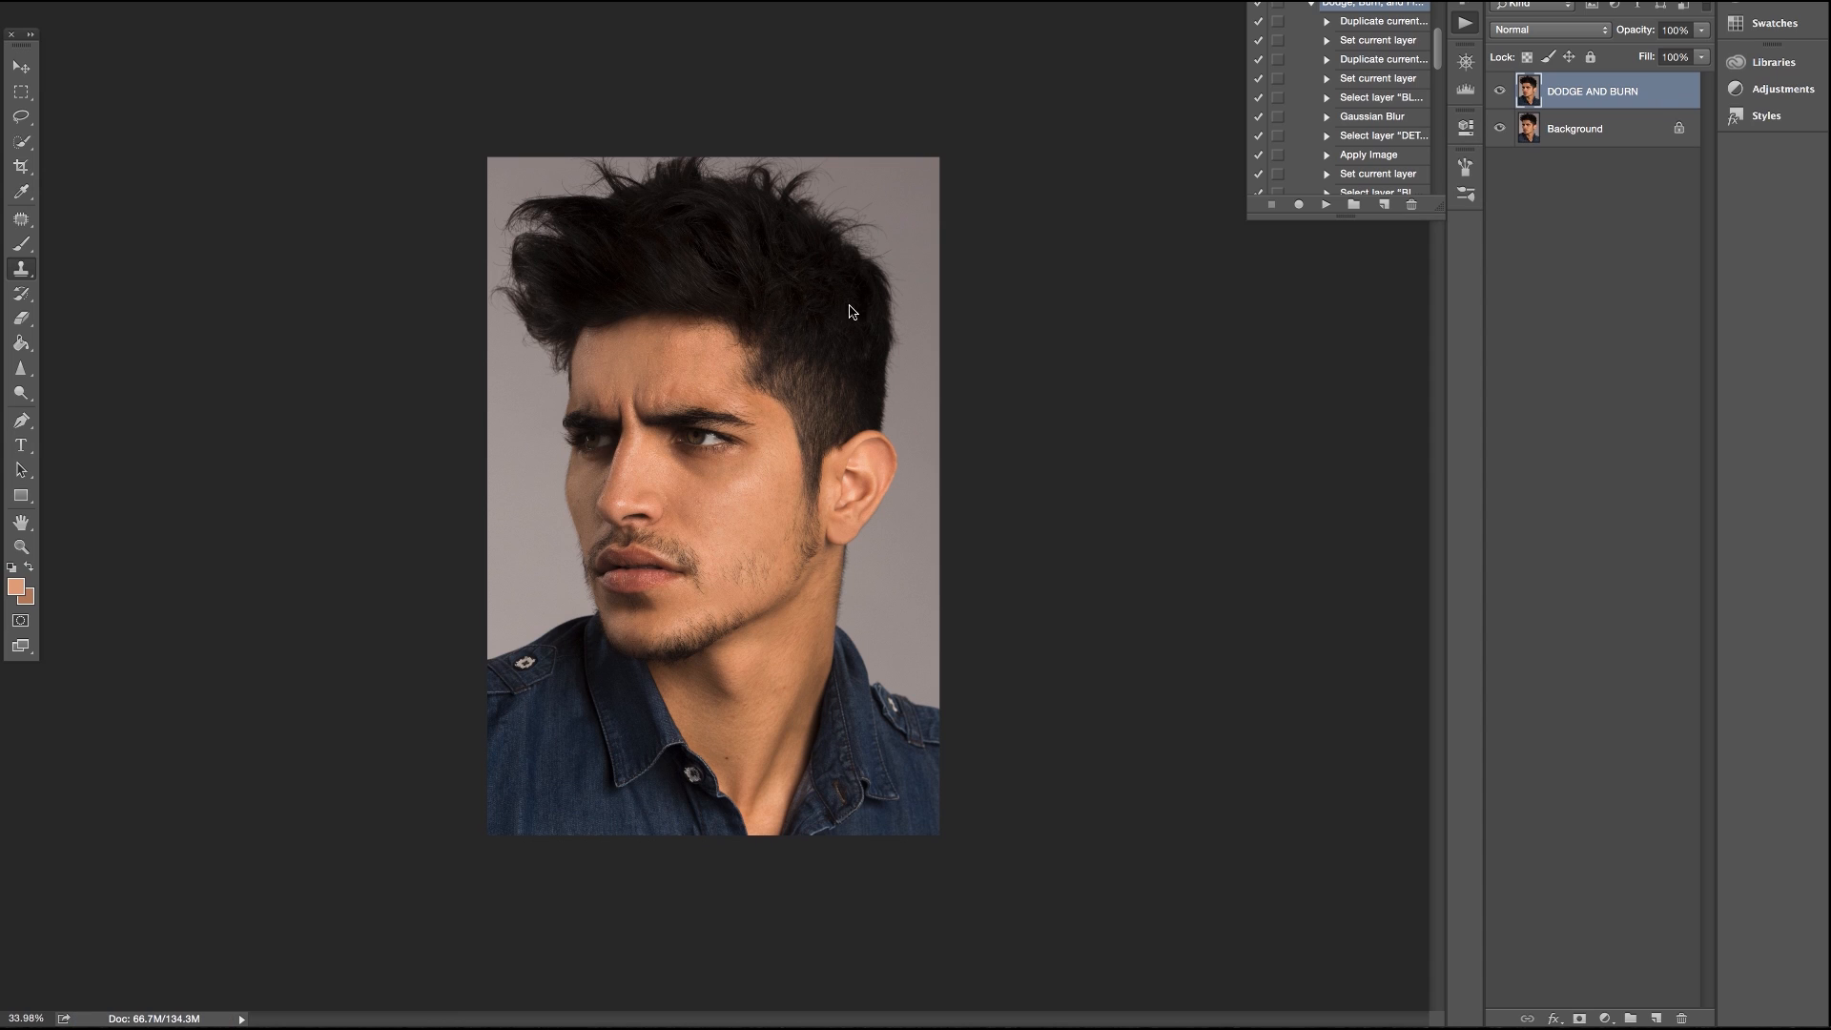
Switch to Lightroom and zoom in on the portrait Studio Session-261-Edit-3.tif
mouse_move(610, 1027)
left_click(805, 1010)
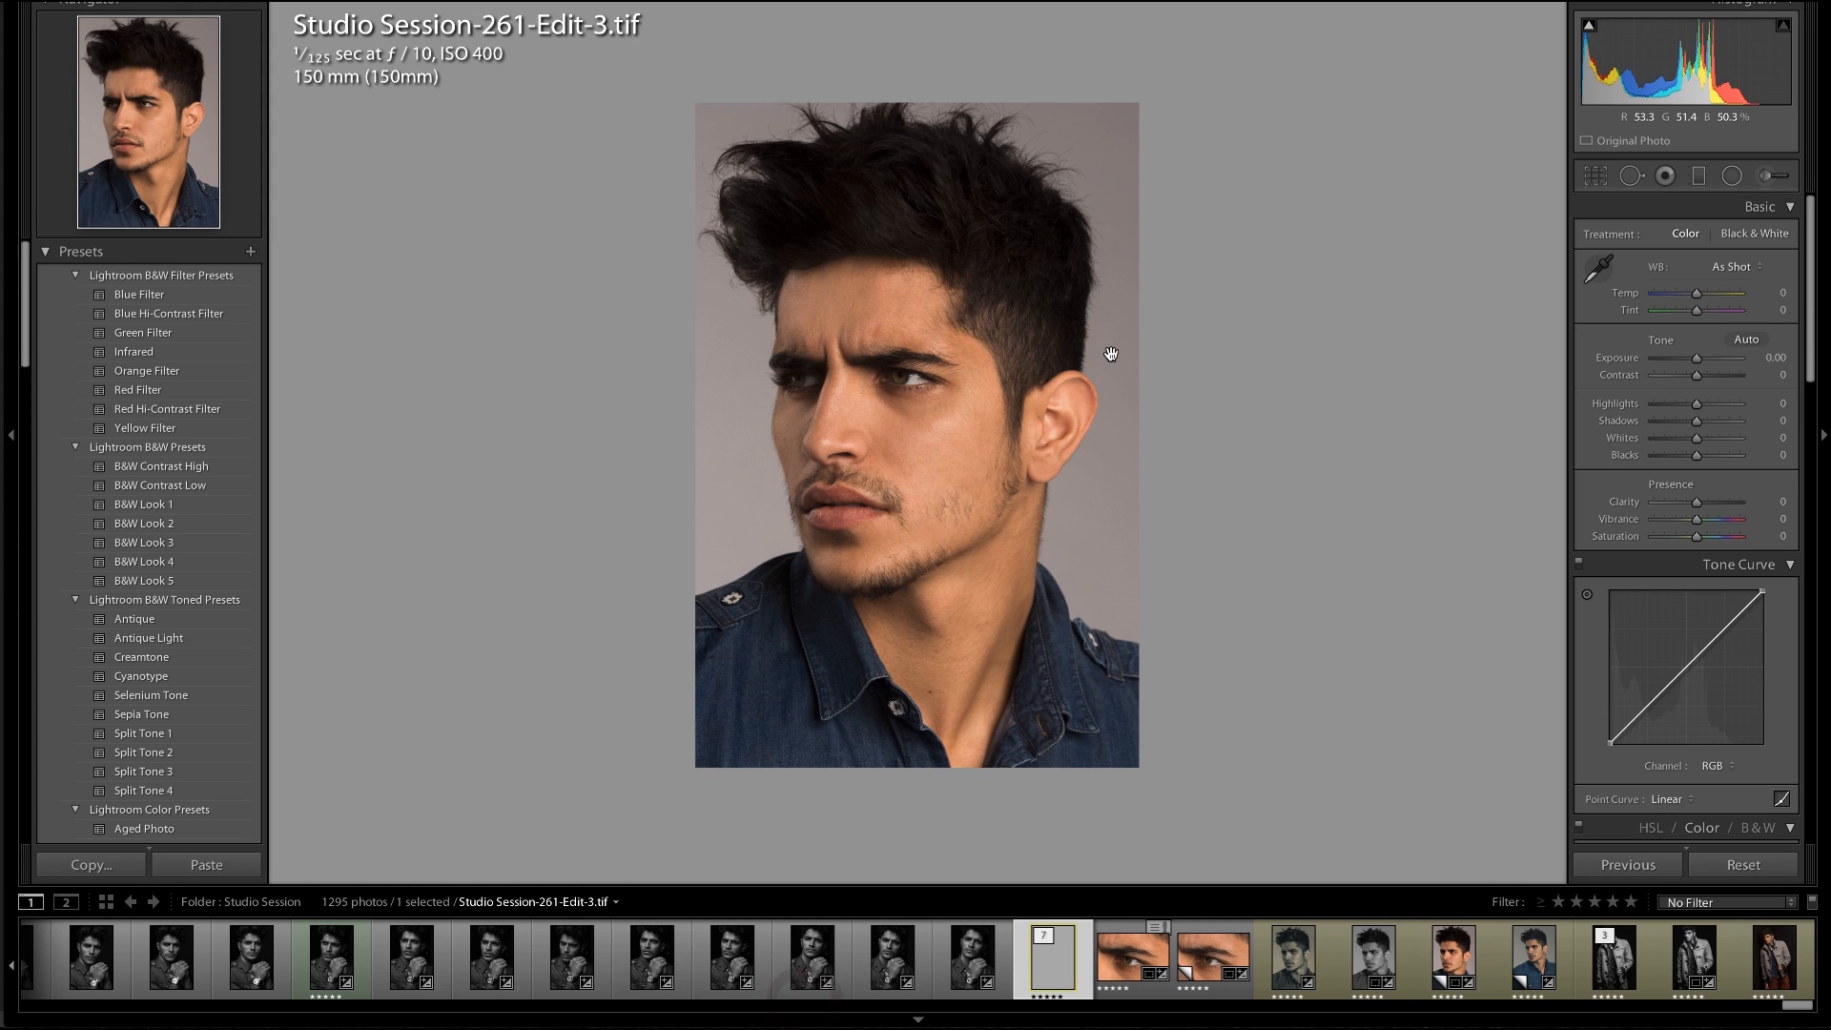
left_click(1111, 354)
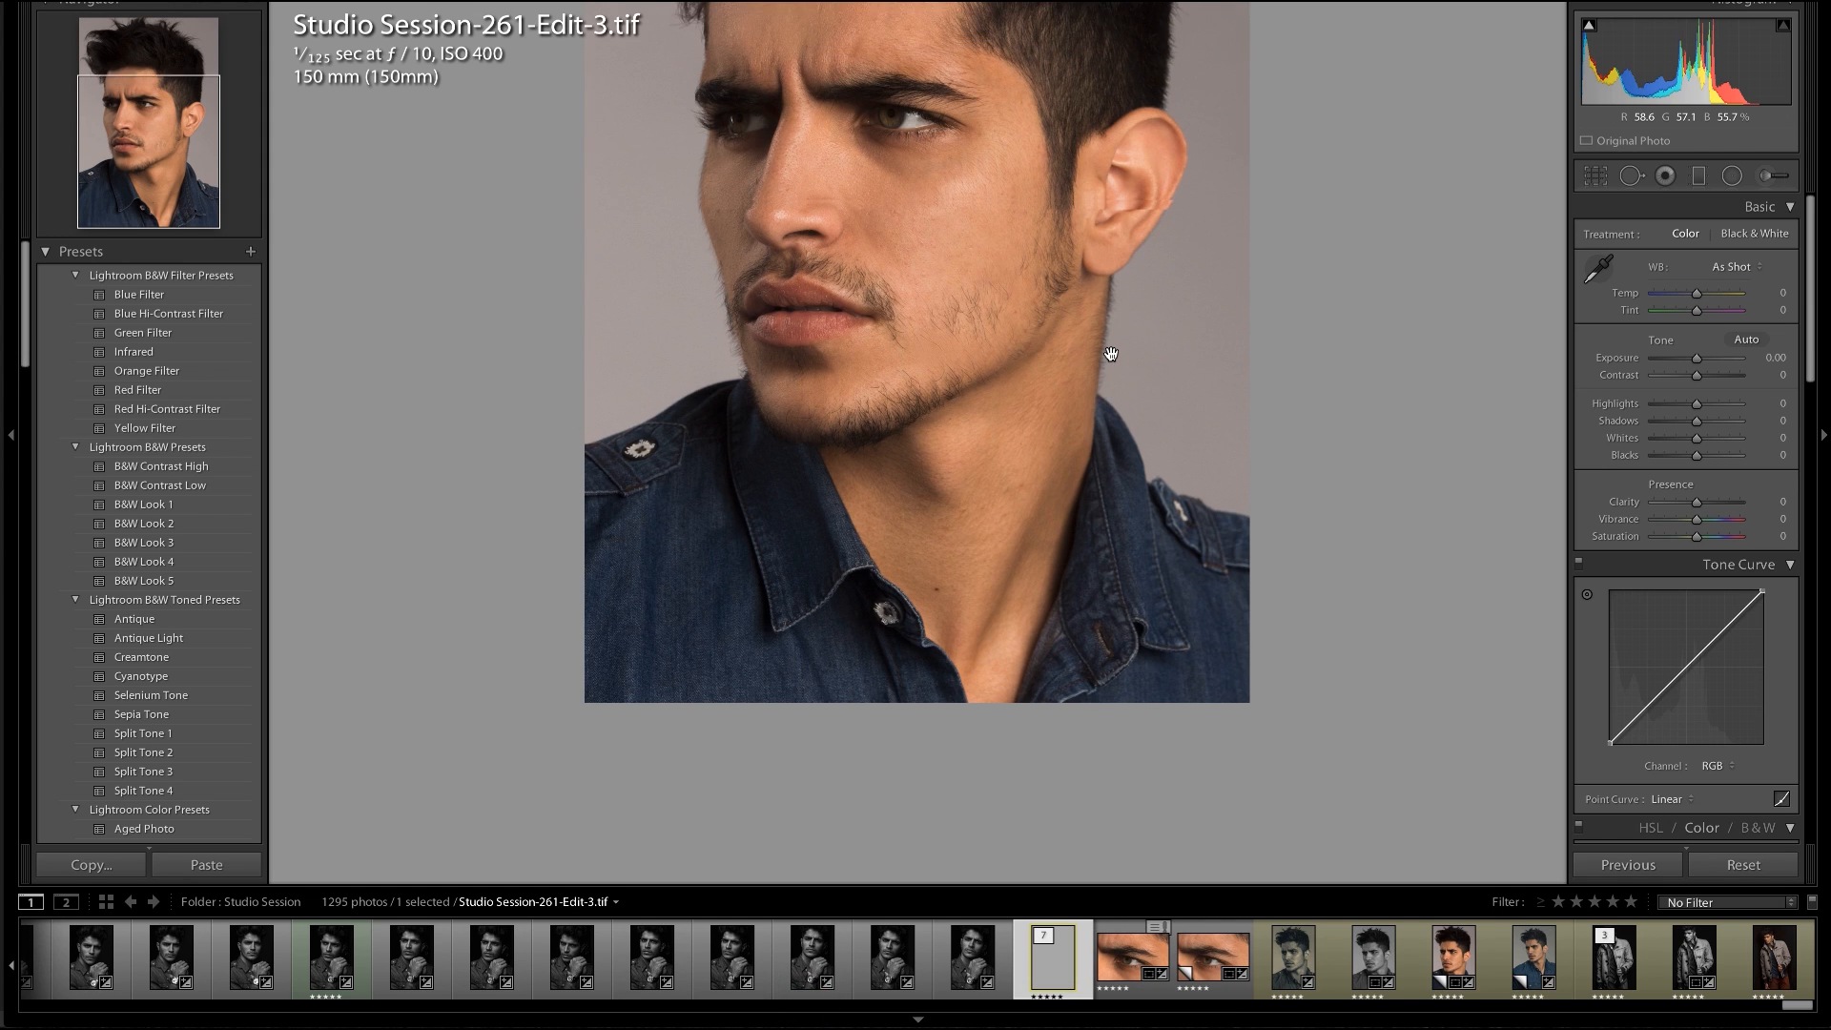